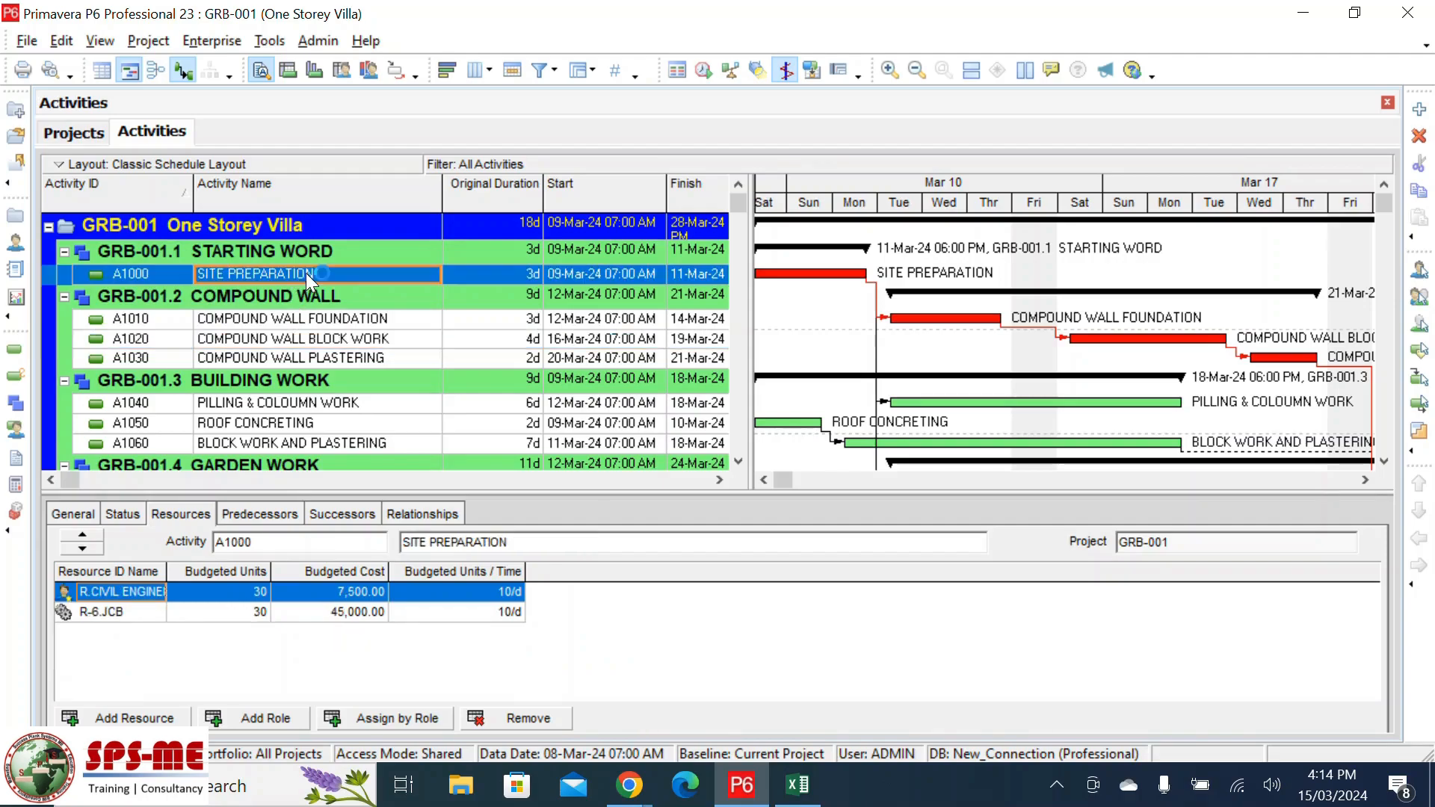
# - Switch to the plan vs actual workbook in Excel, review the S curve sheet's percentages and chart, and return to Primavera P6
pyautogui.click(803, 783)
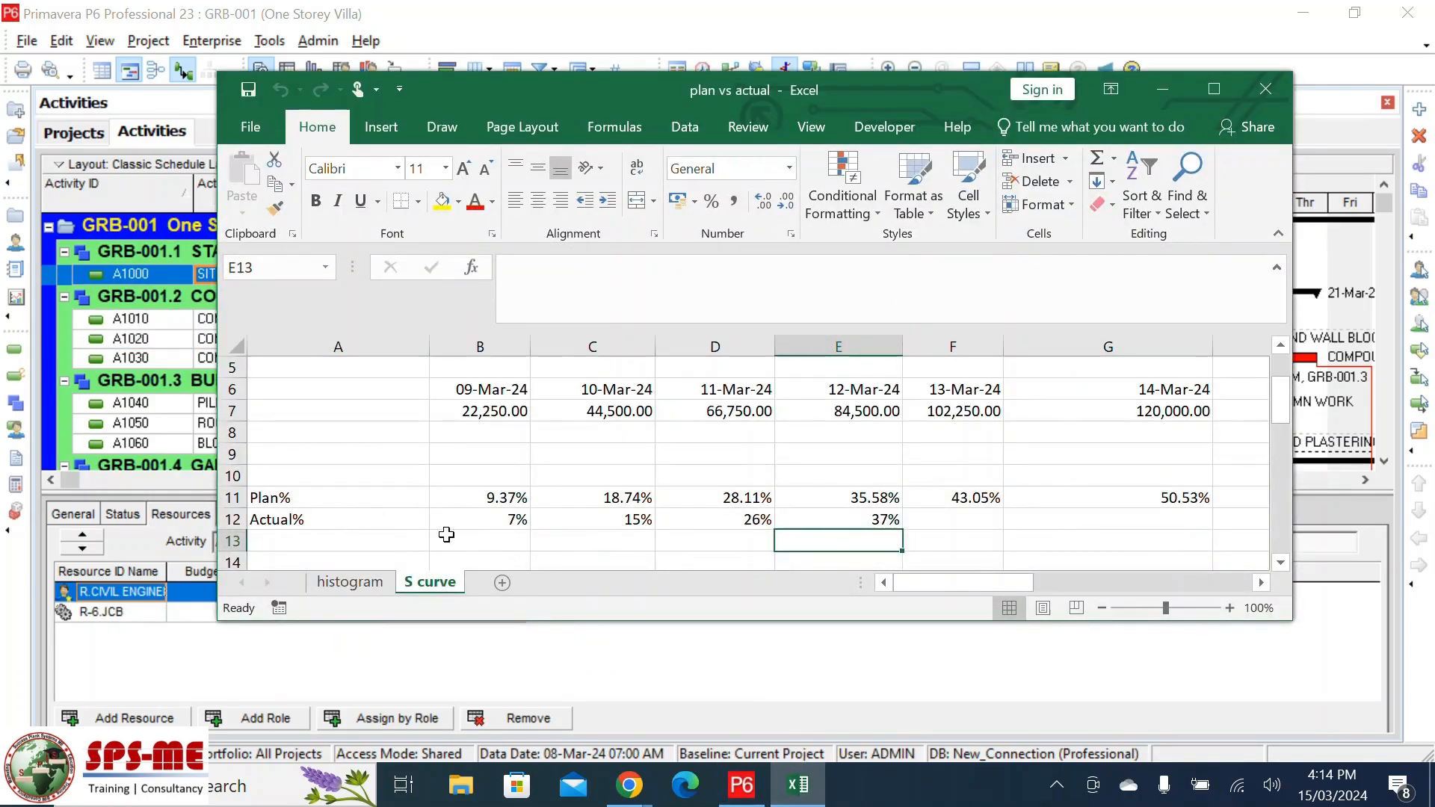
pyautogui.scroll(-6, 643, 471)
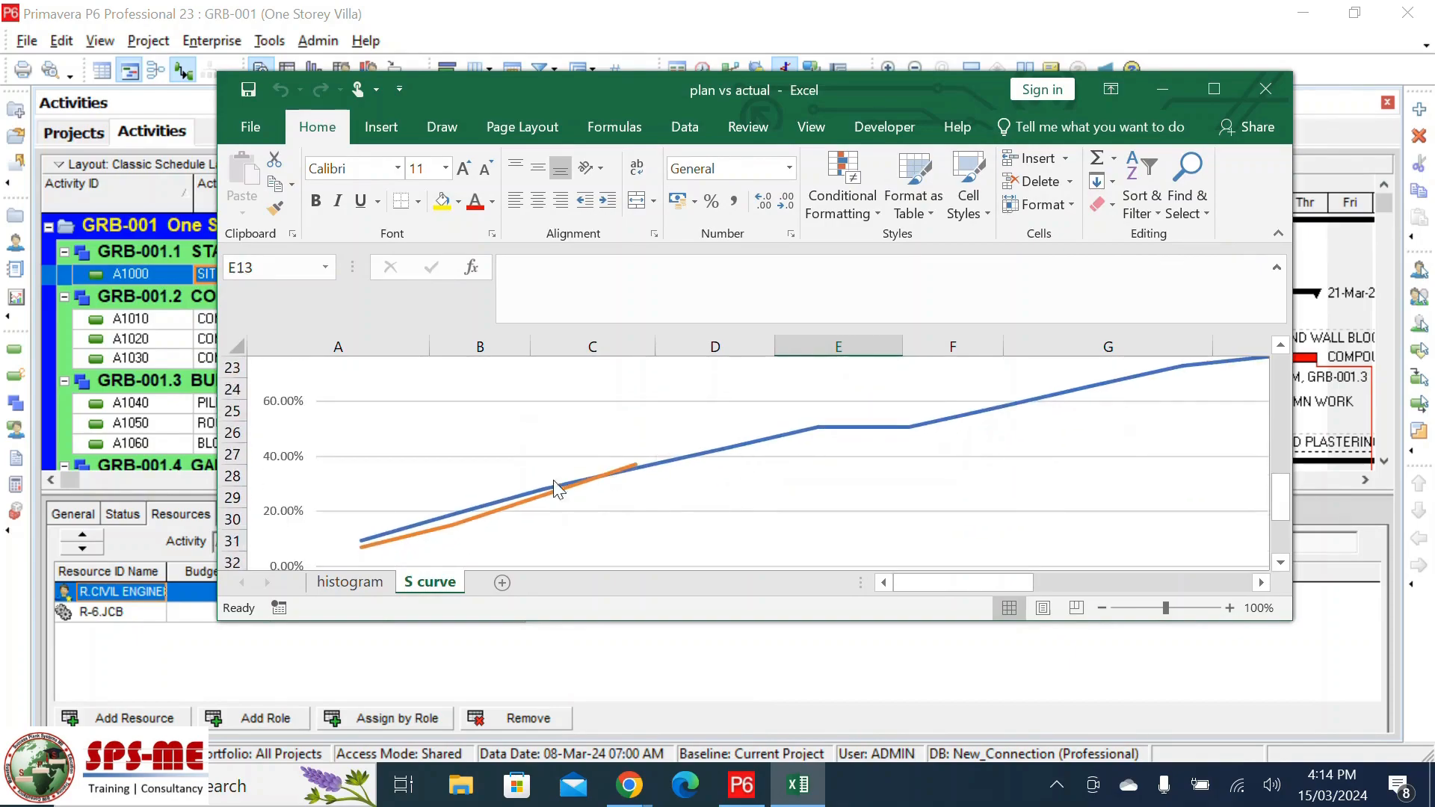
pyautogui.scroll(1, 747, 471)
pyautogui.scroll(4, 758, 466)
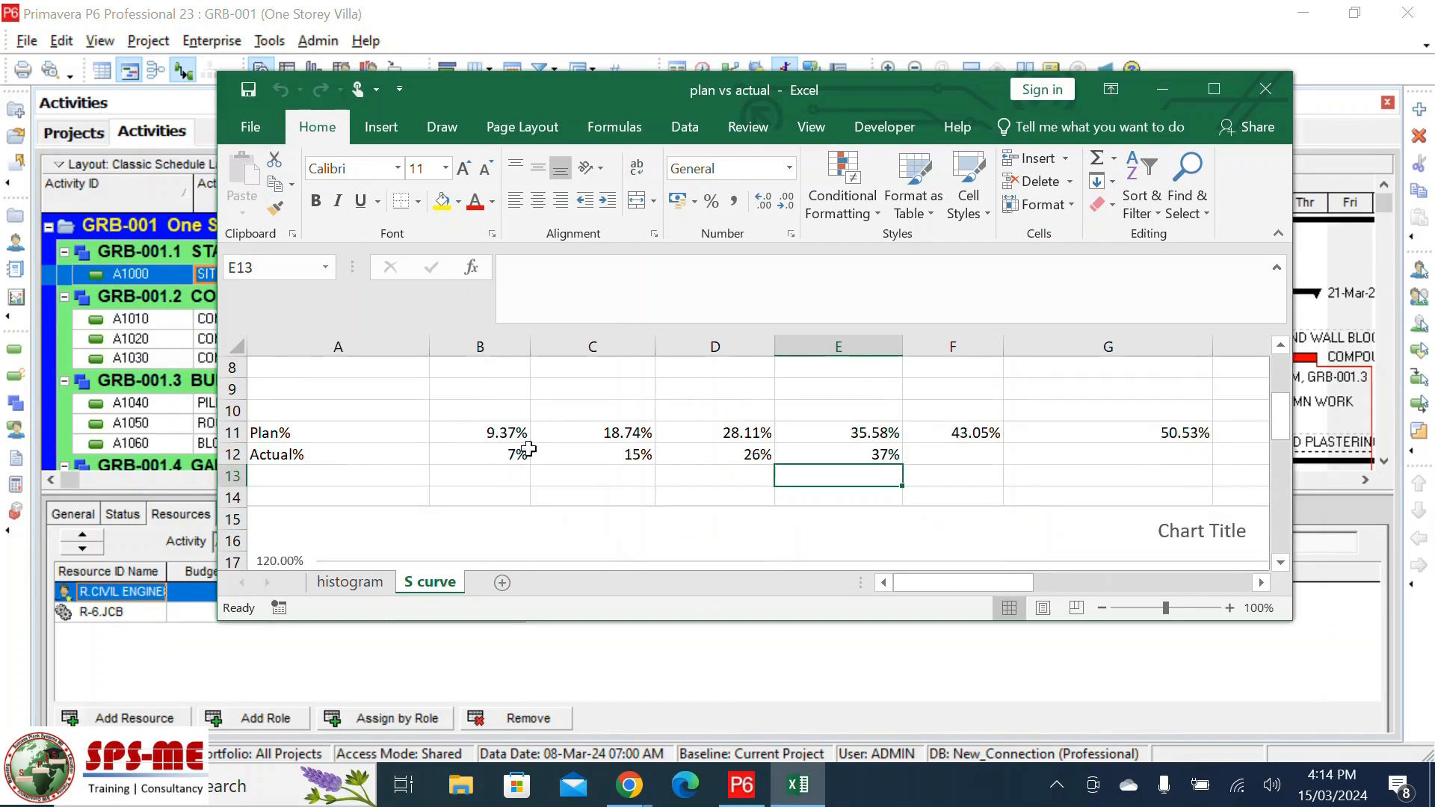
pyautogui.scroll(3, 519, 439)
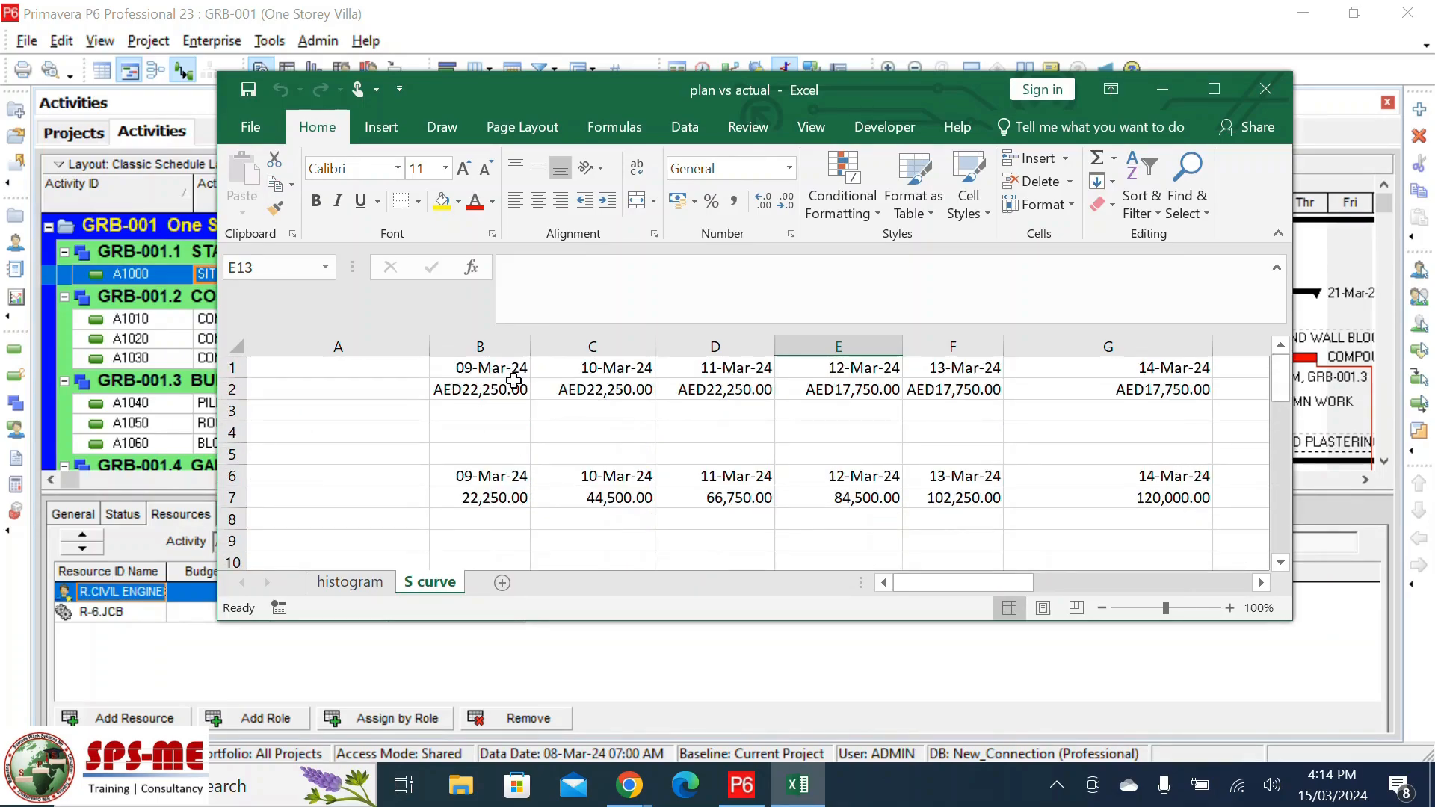
pyautogui.scroll(-2, 516, 464)
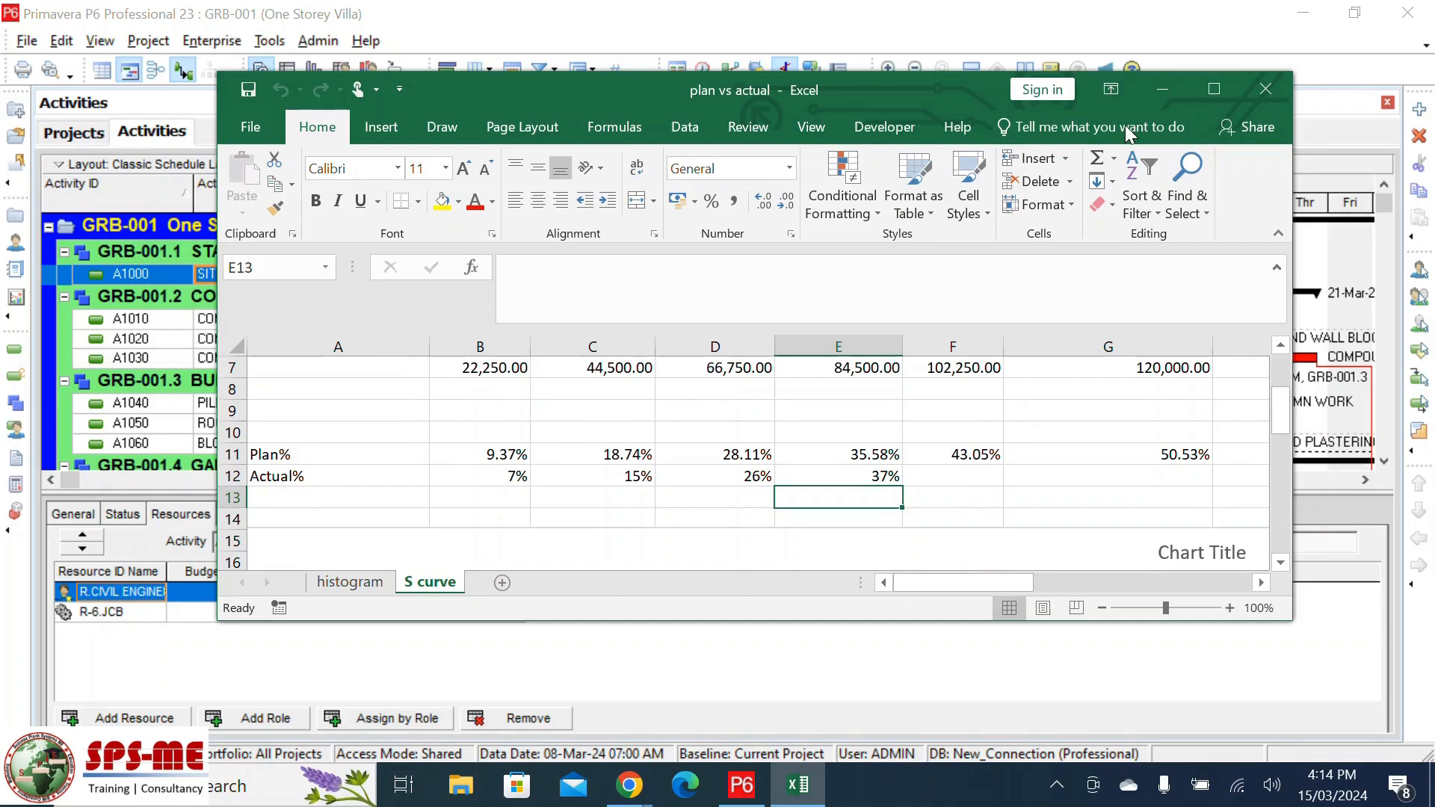
pyautogui.click(1166, 93)
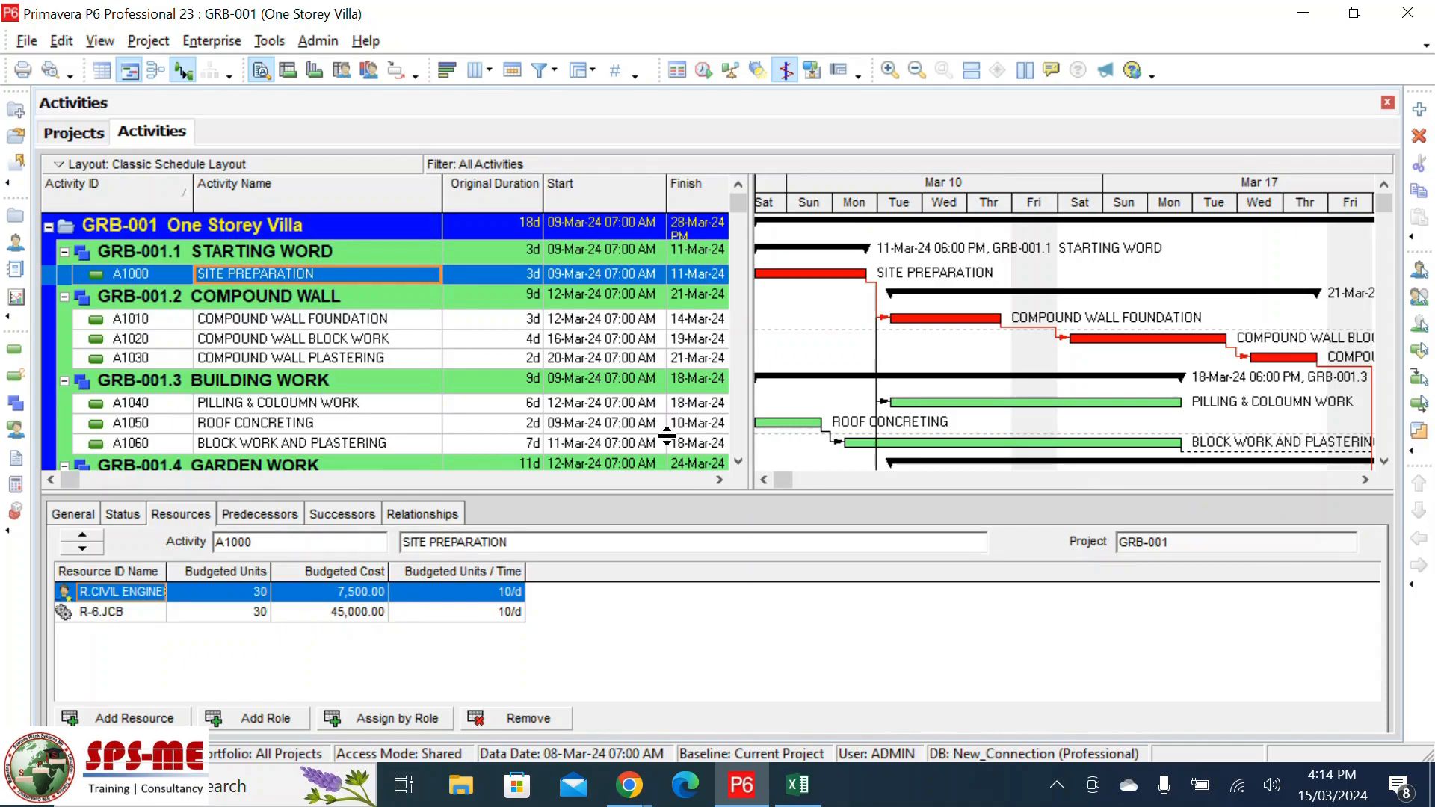
pyautogui.click(1056, 786)
pyautogui.click(1057, 786)
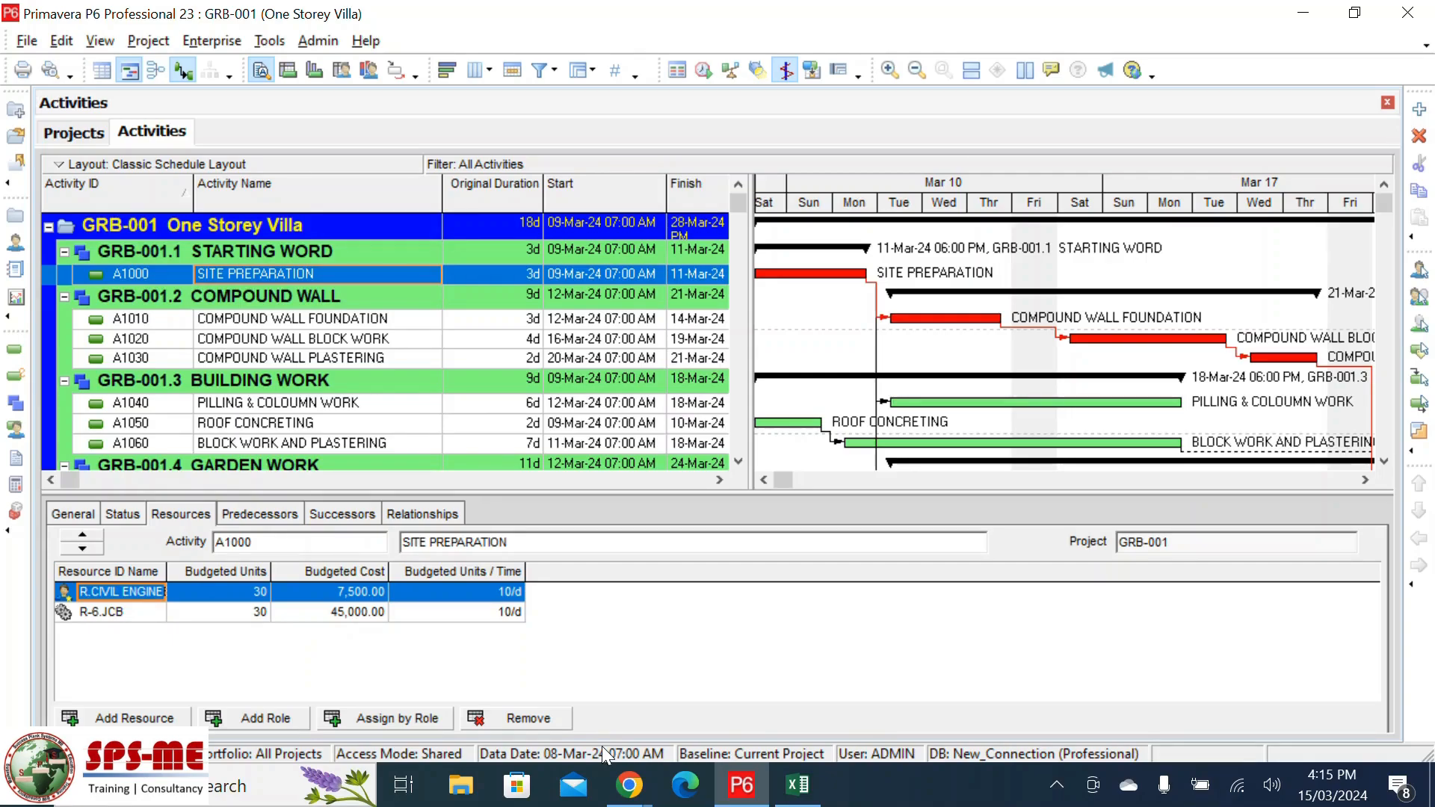
# - Save a copy of the current One Storey Villa project as a new baseline and review its details
pyautogui.click(145, 42)
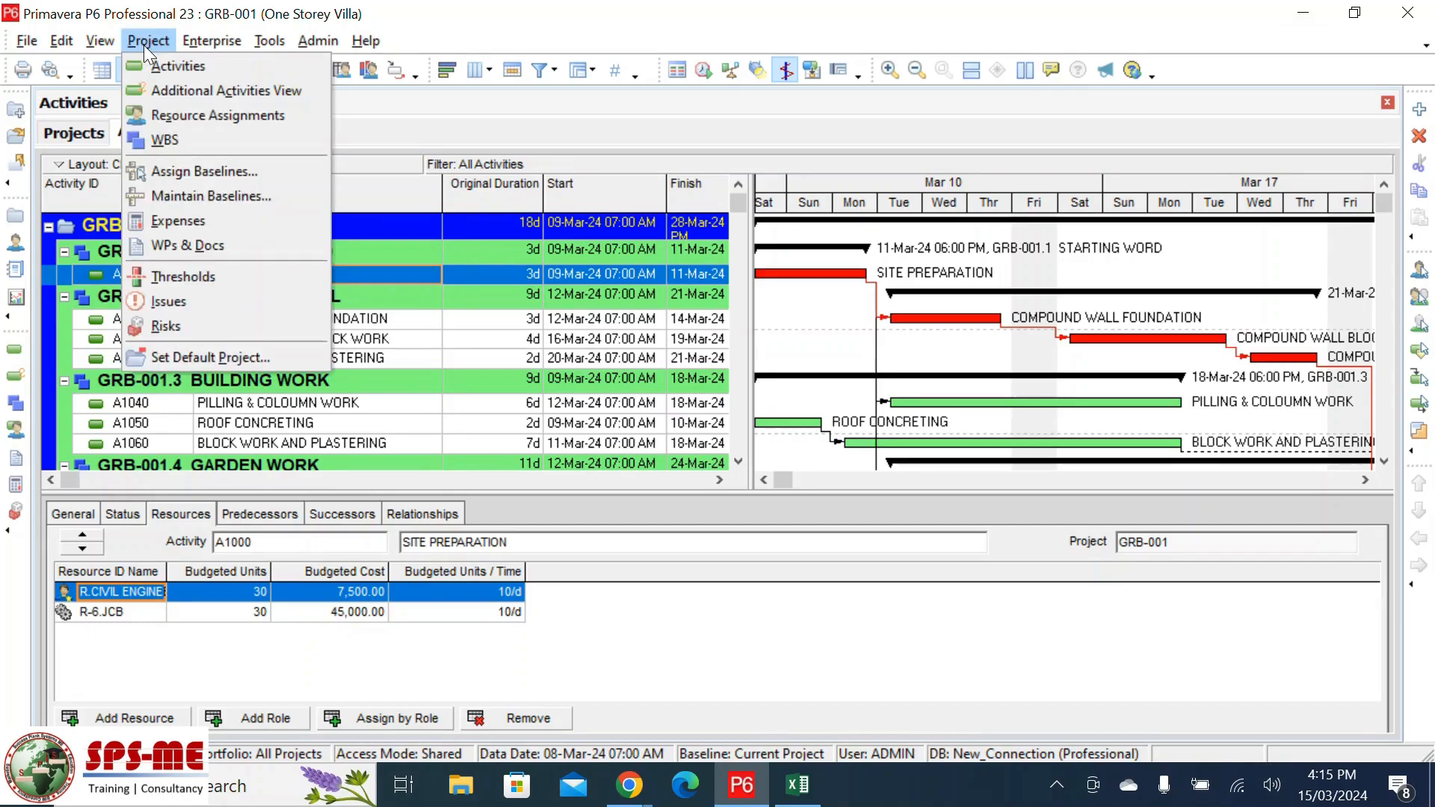
pyautogui.click(239, 196)
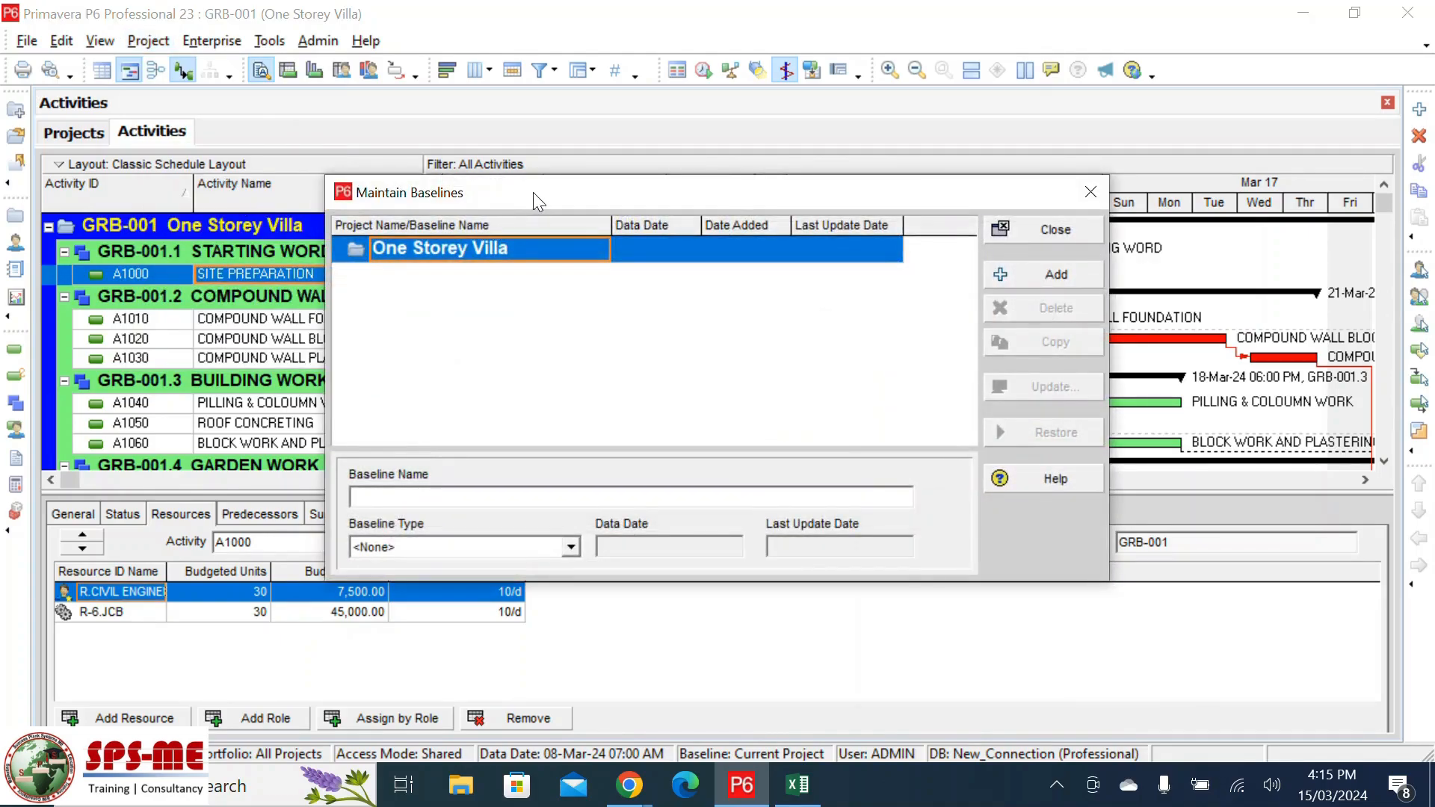
pyautogui.moveTo(532, 191); pyautogui.dragTo(451, 109)
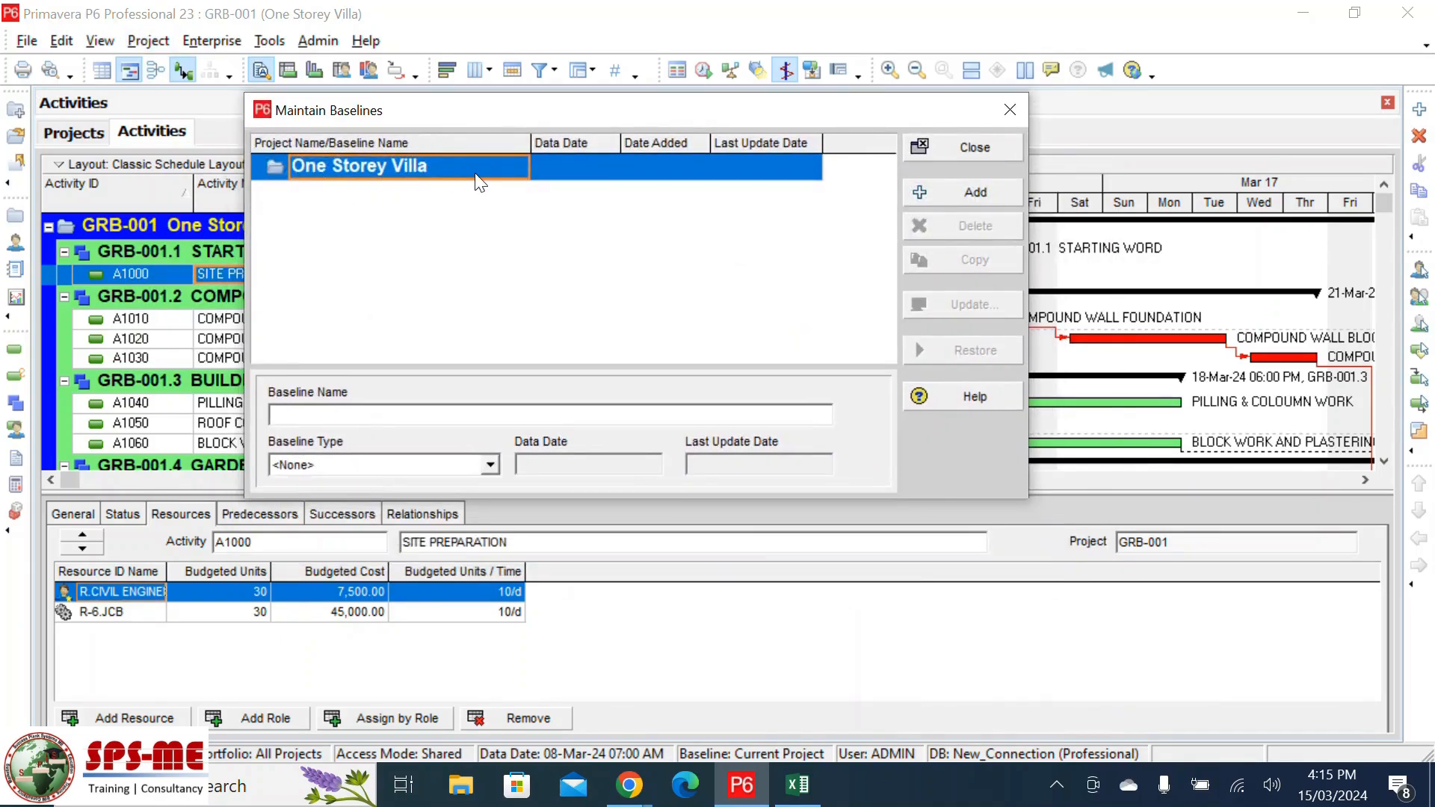
pyautogui.click(948, 192)
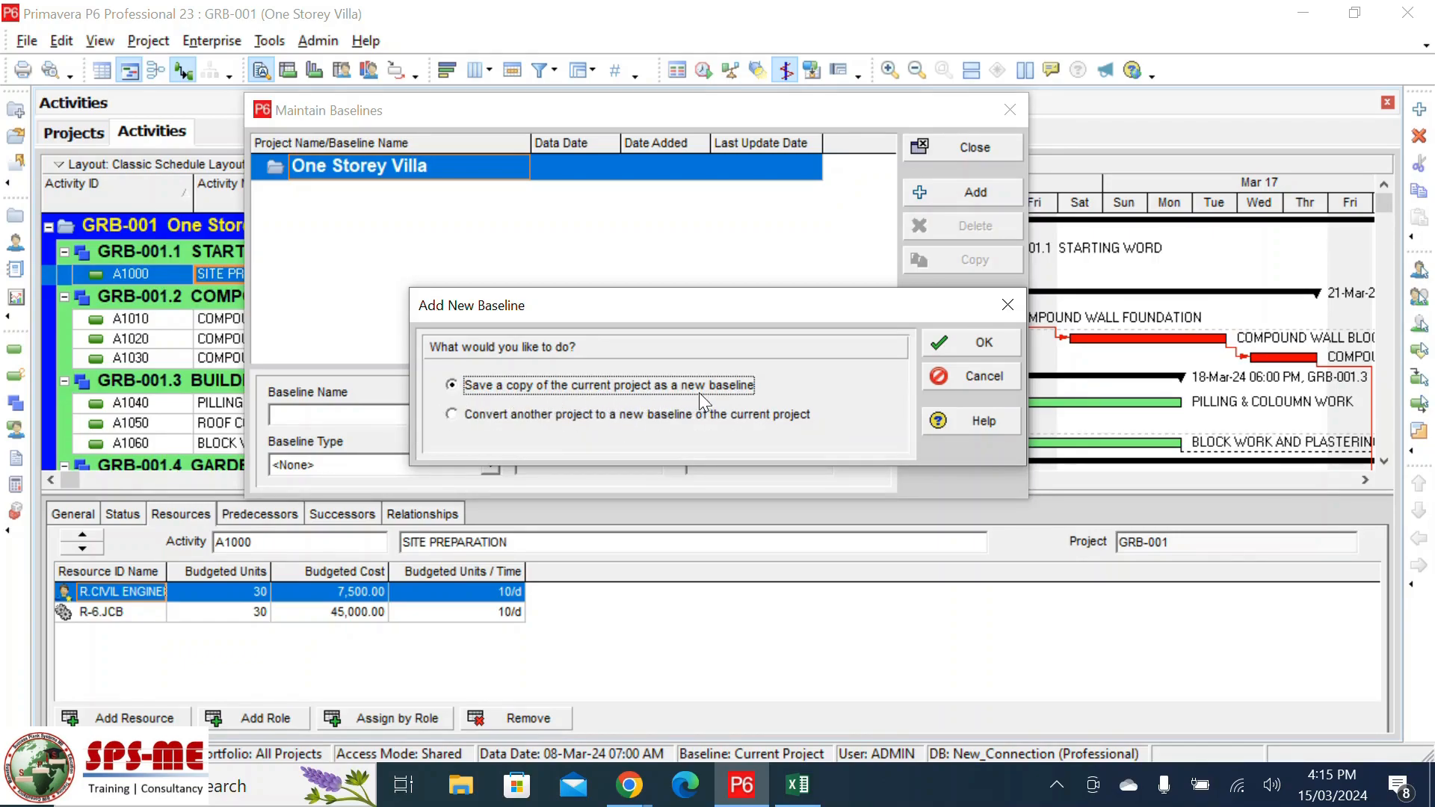
pyautogui.click(980, 343)
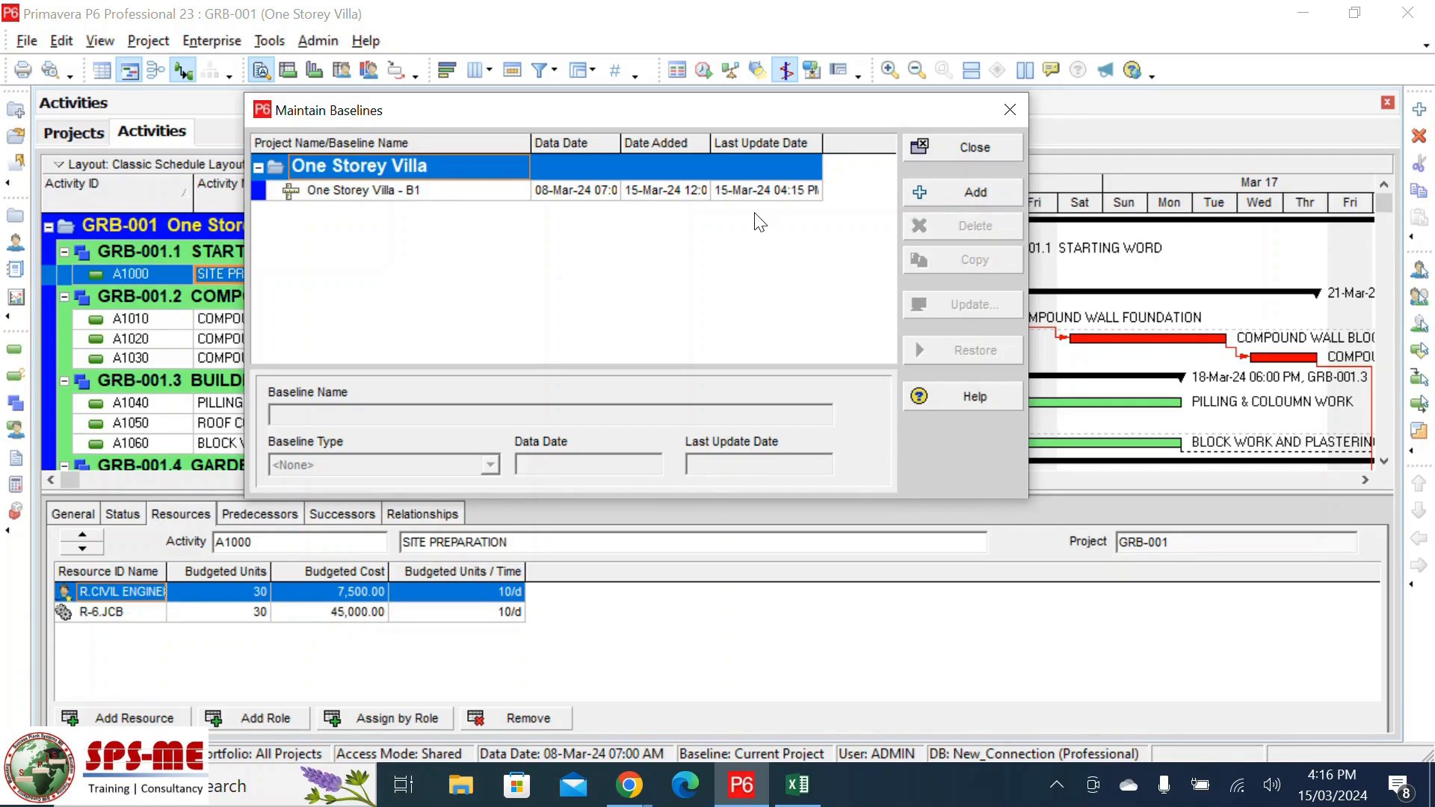
pyautogui.moveTo(675, 118); pyautogui.dragTo(622, 221)
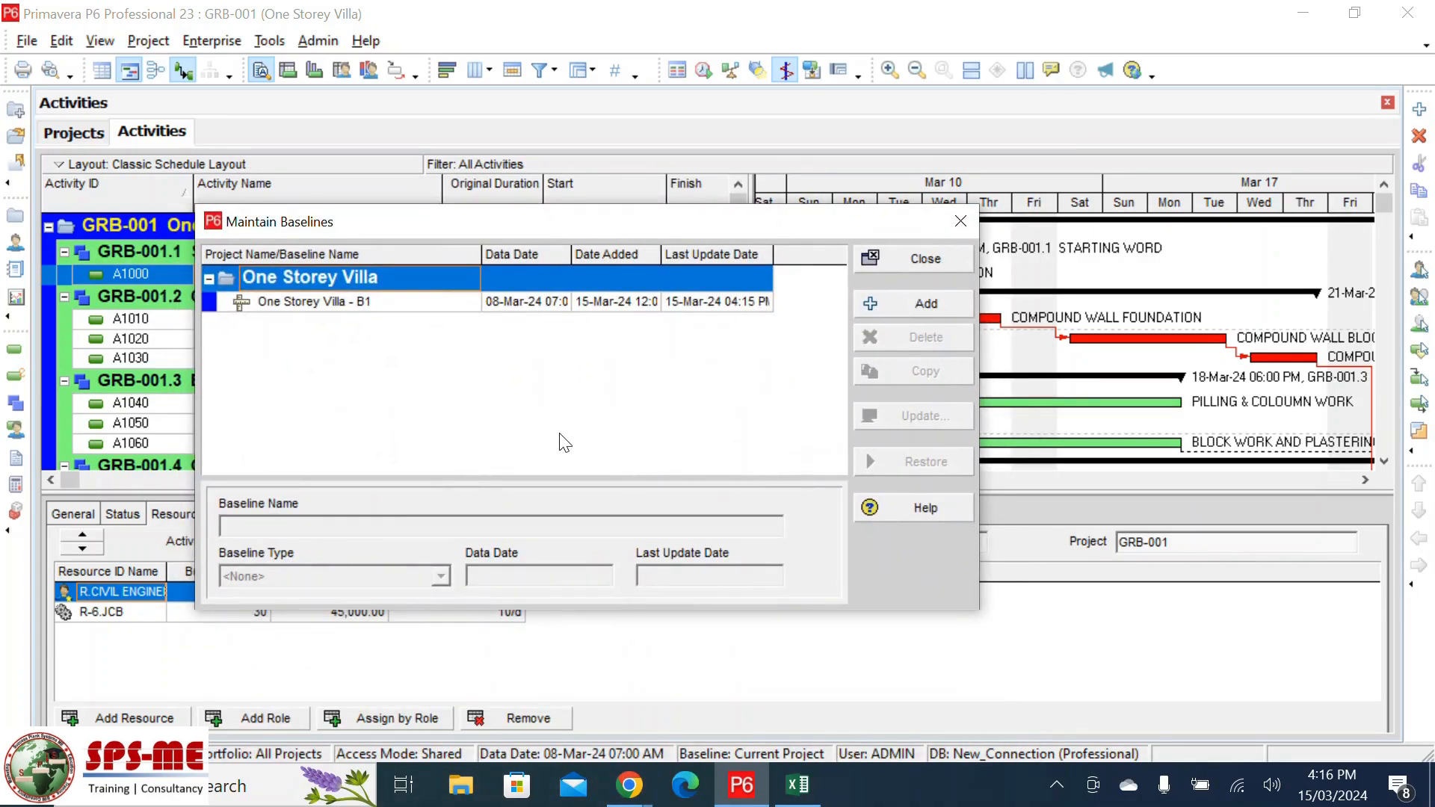
pyautogui.click(385, 304)
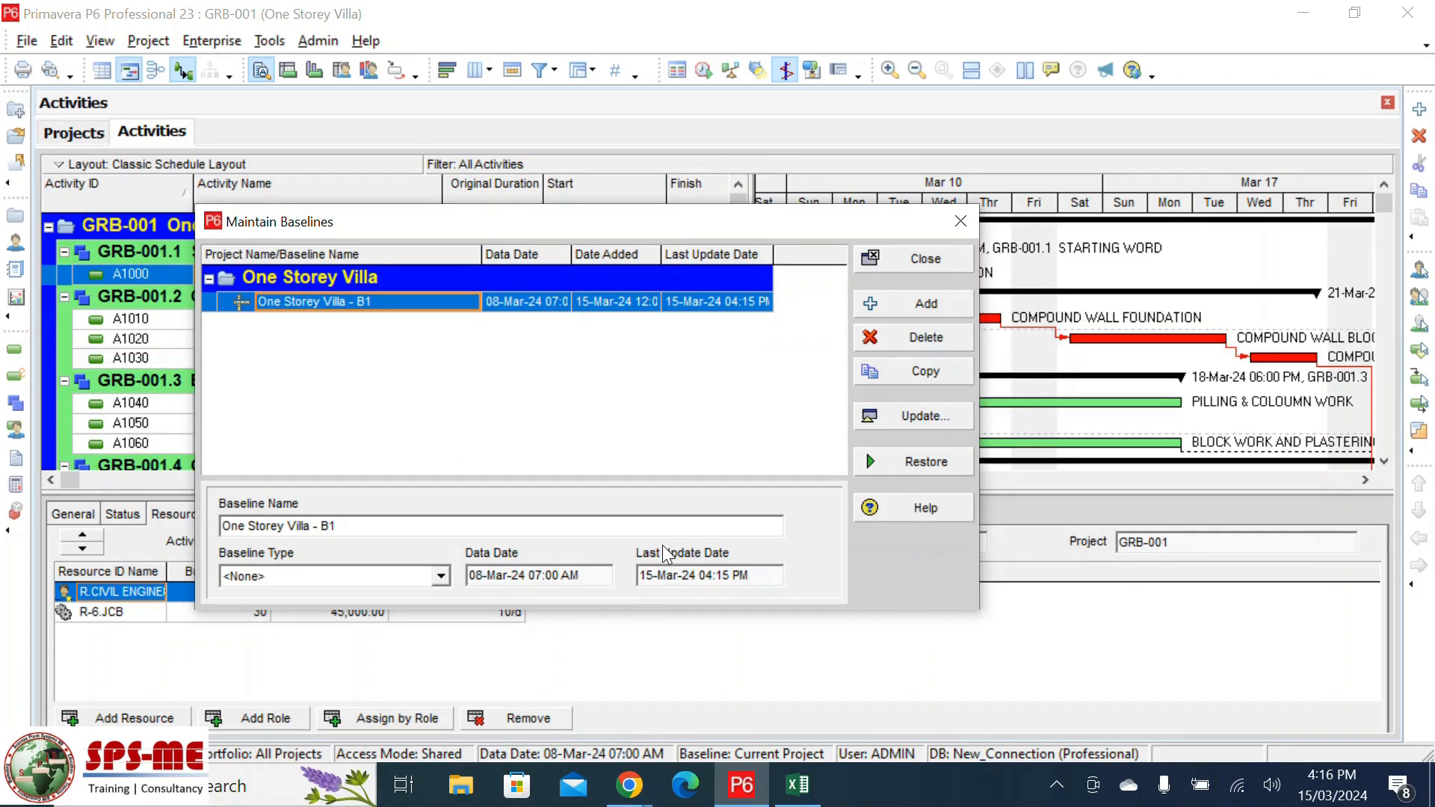
pyautogui.click(910, 262)
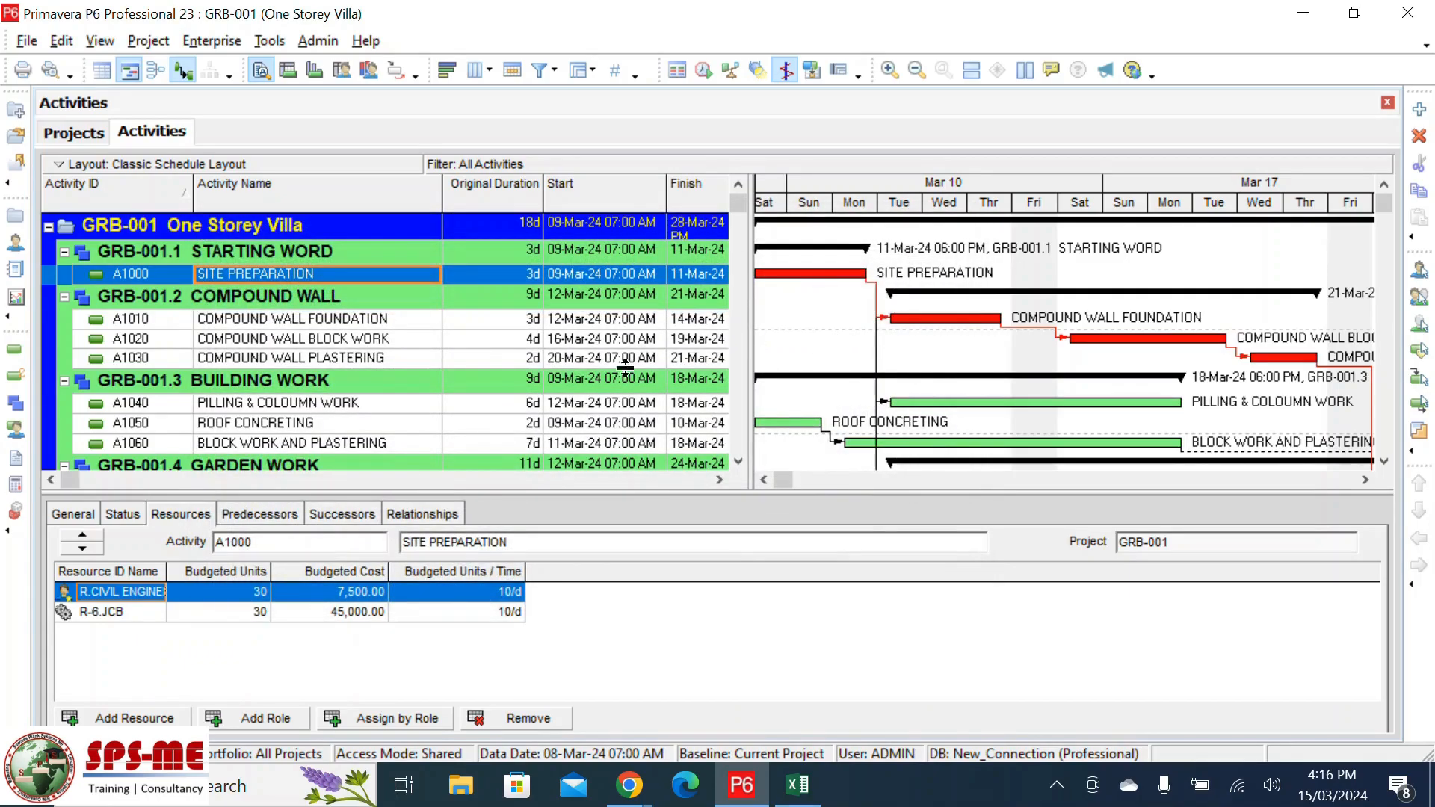
# - Assign One Storey Villa - B1 as both the project baseline and the primary user baseline of GRB-001
pyautogui.click(150, 41)
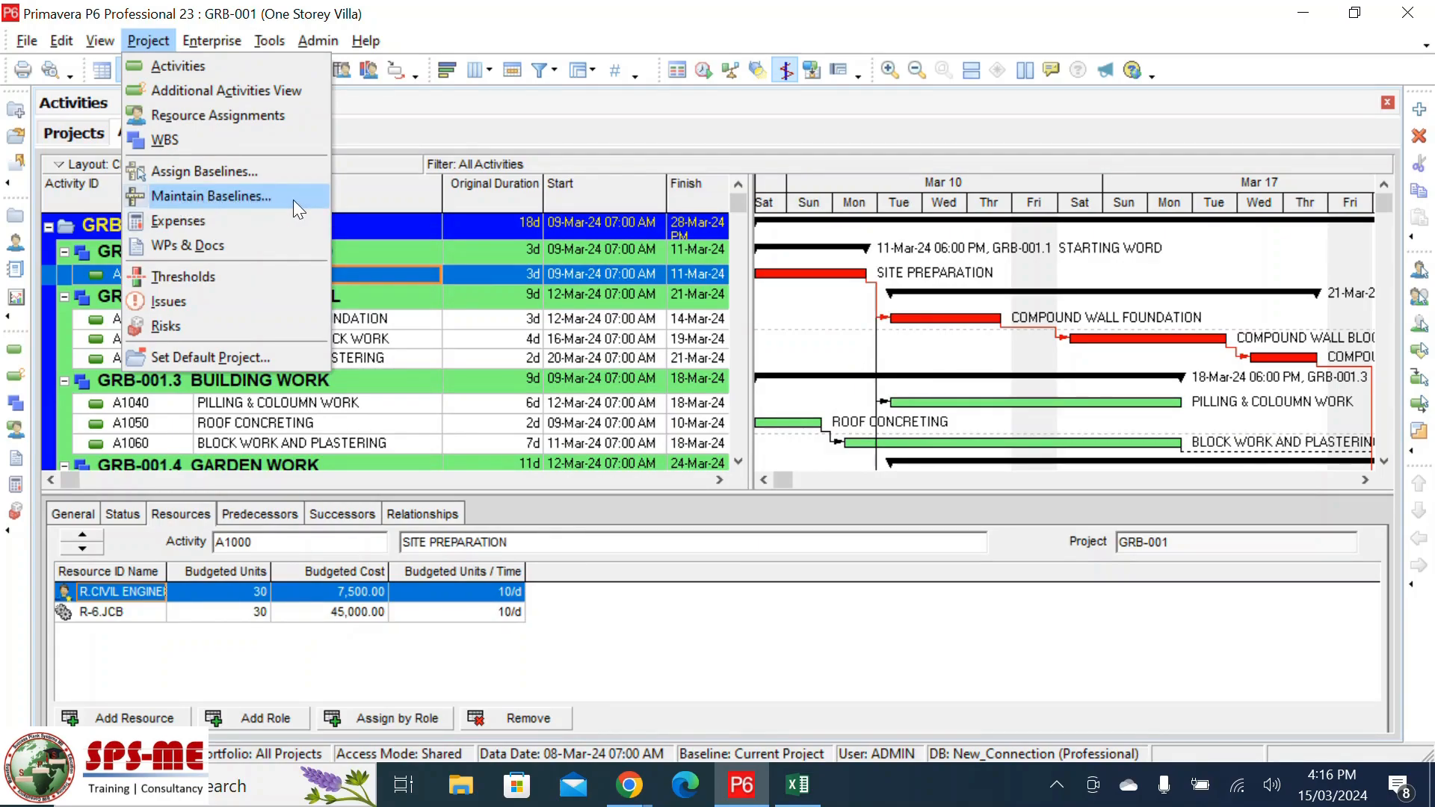
pyautogui.click(244, 170)
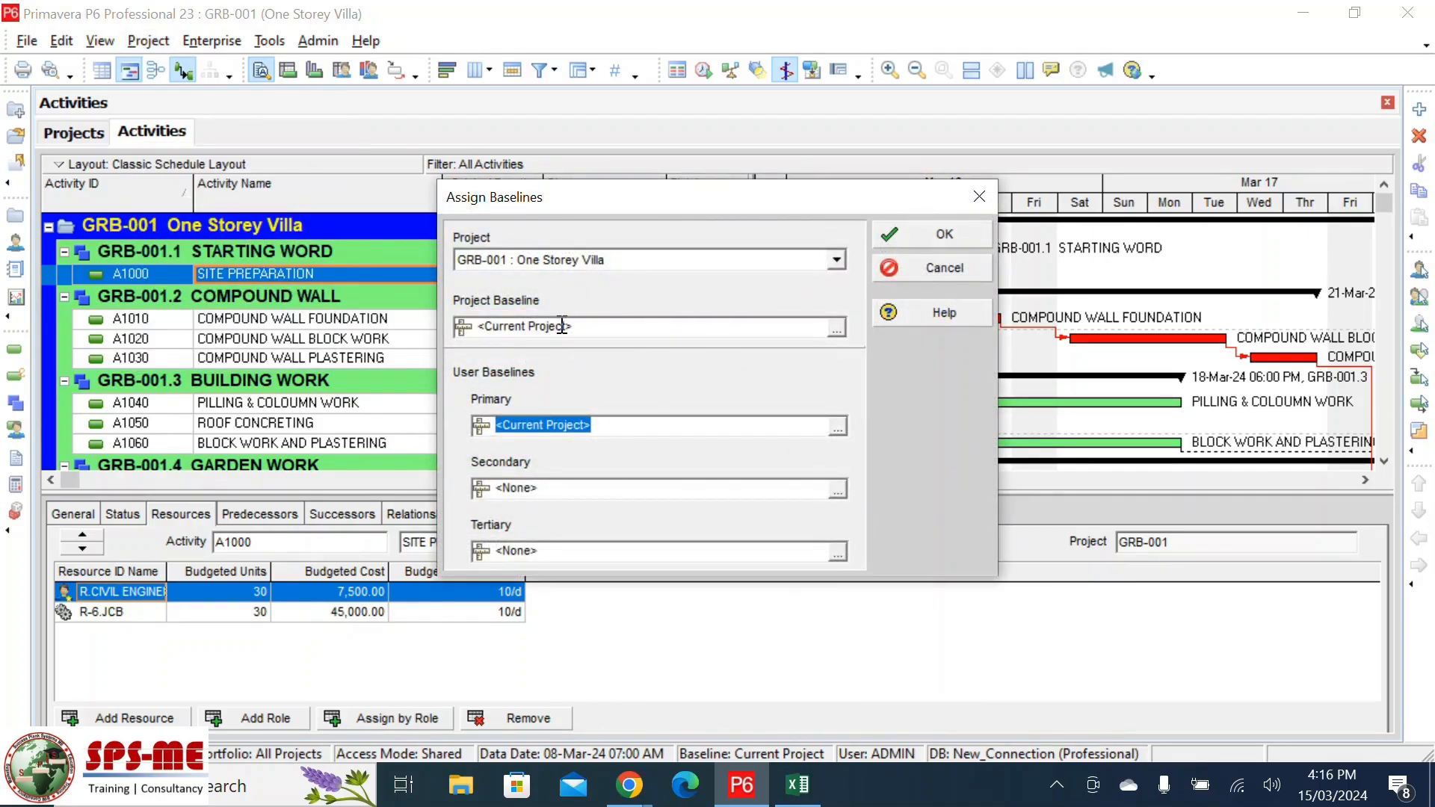
pyautogui.click(838, 331)
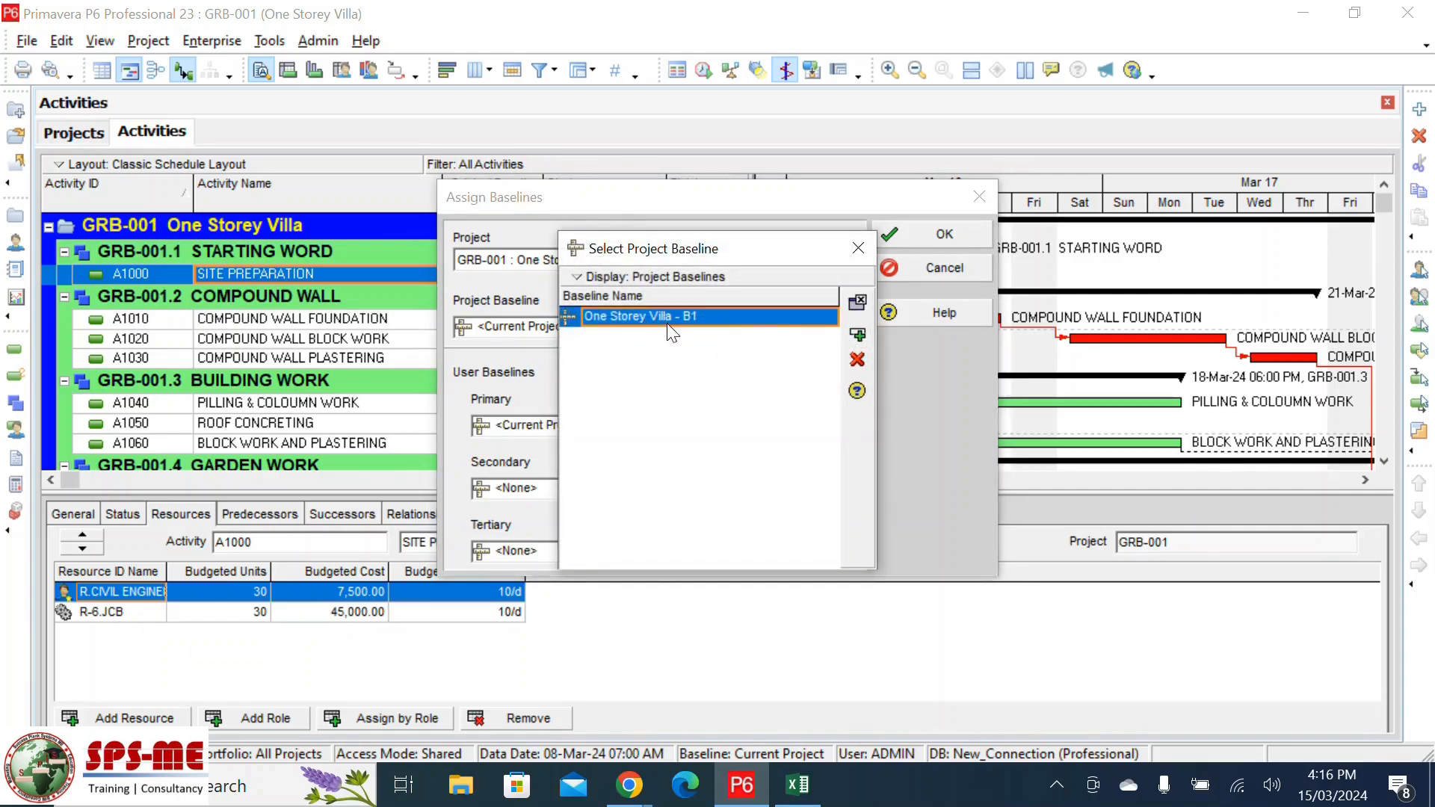
pyautogui.doubleClick(688, 316)
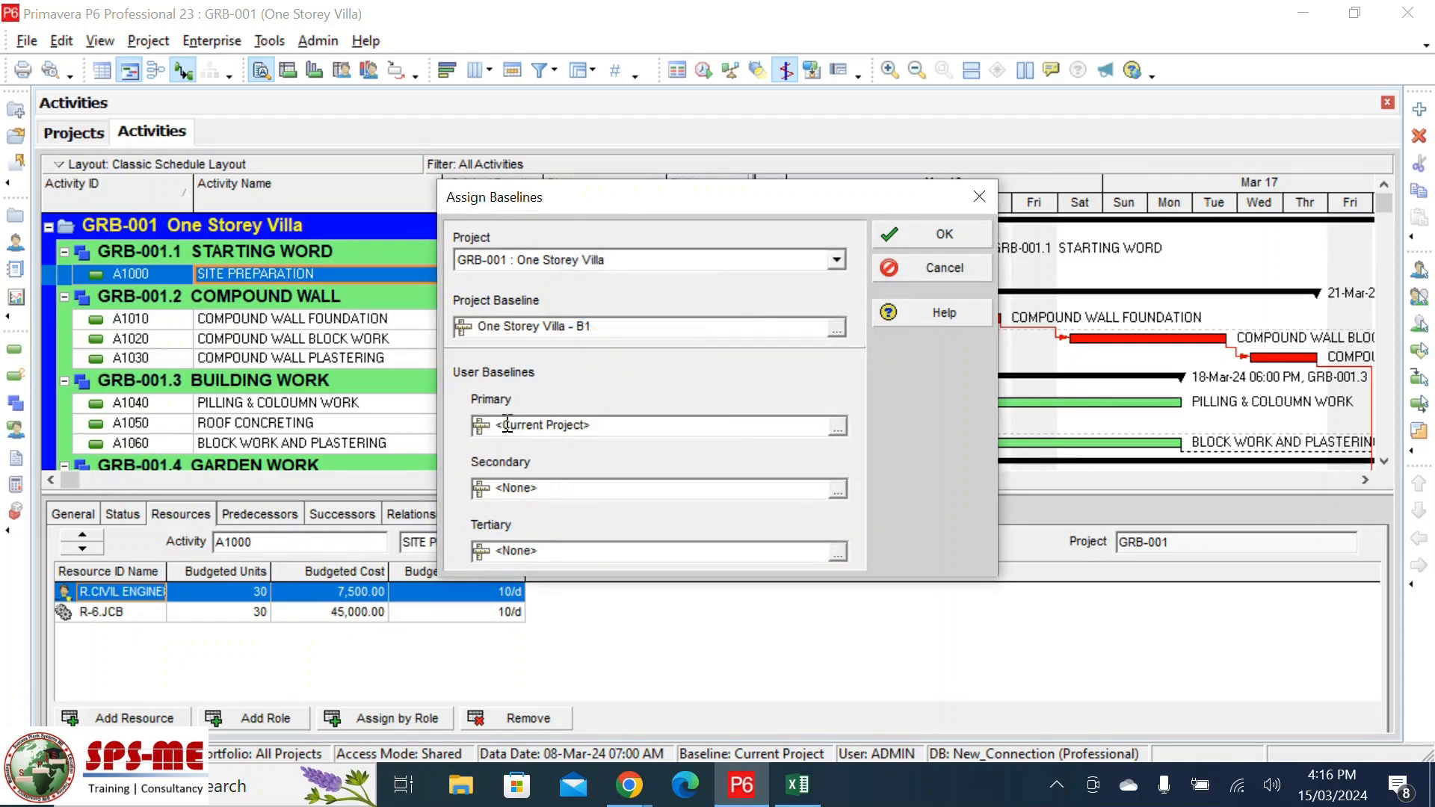
pyautogui.click(837, 428)
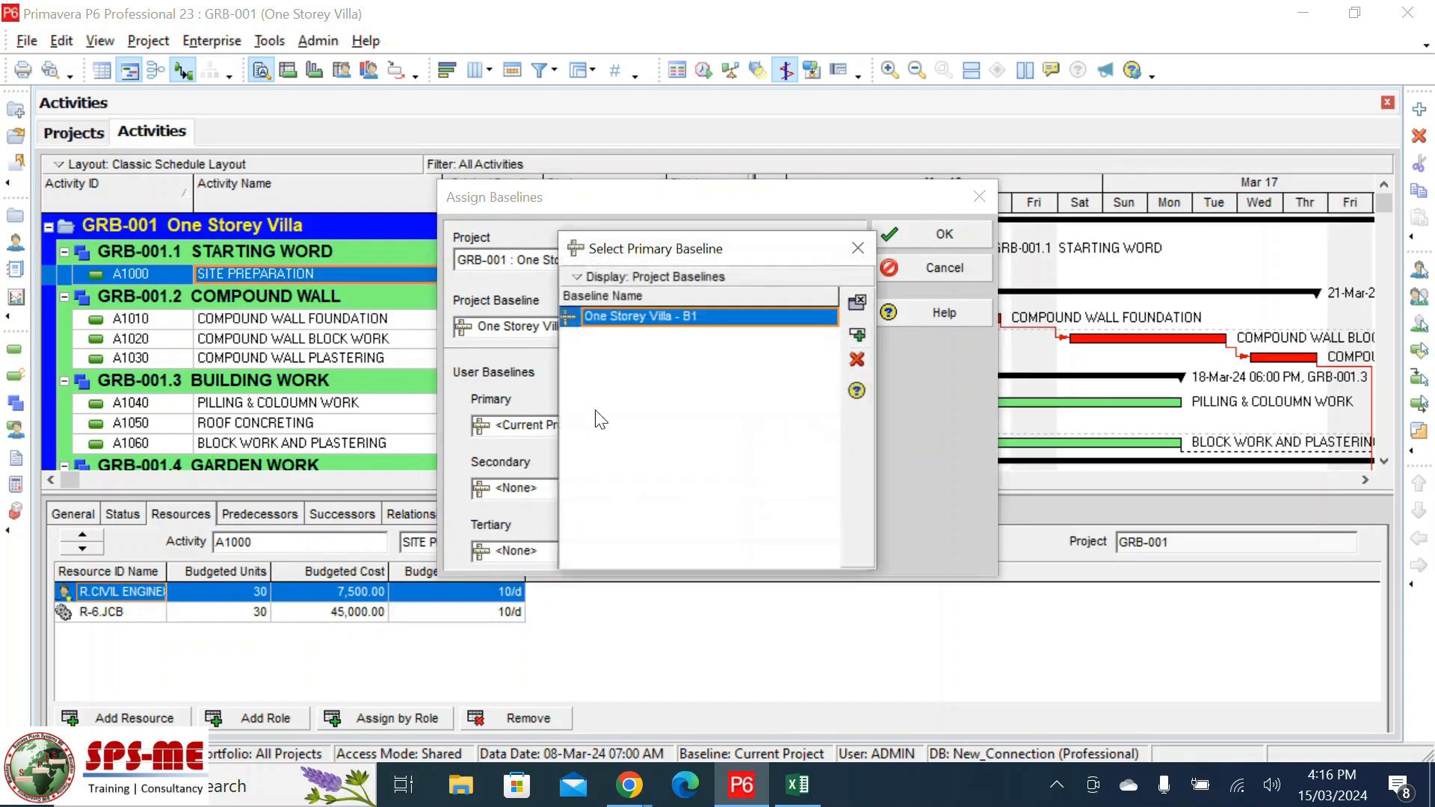
pyautogui.doubleClick(684, 317)
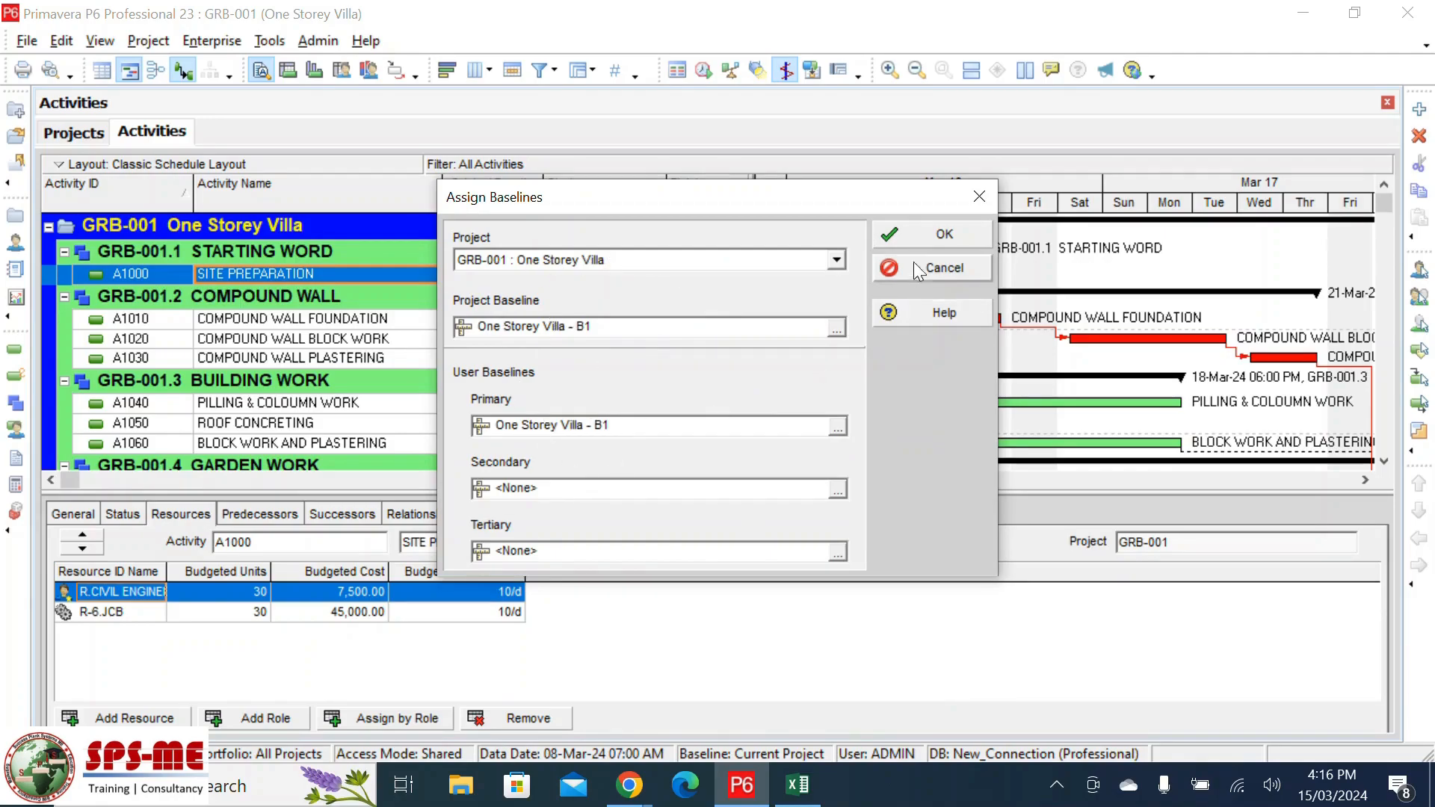
pyautogui.click(936, 238)
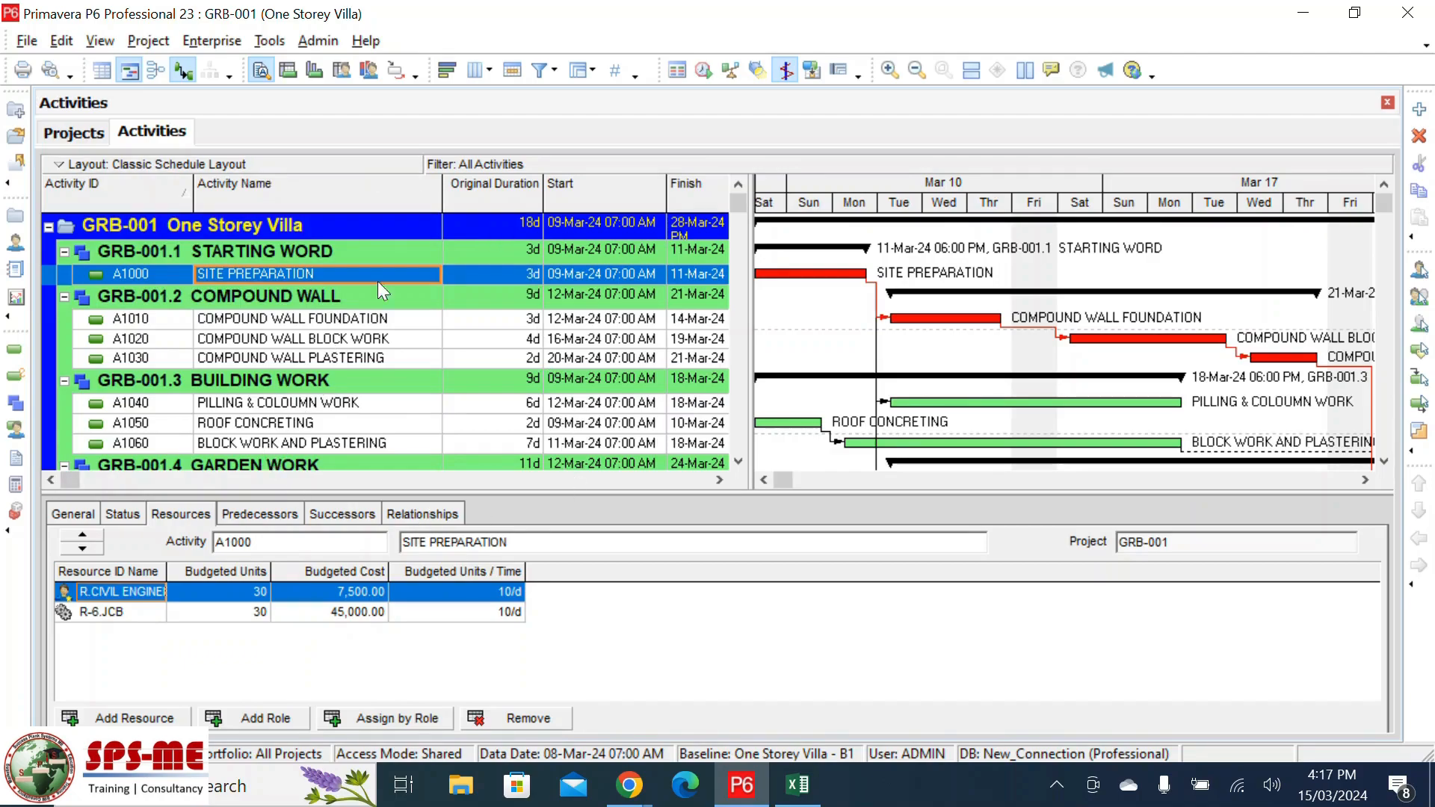
# - Add BL Project Start and BL Project Finish after Original Duration in the activity table's selected columns
pyautogui.rightClick(376, 191)
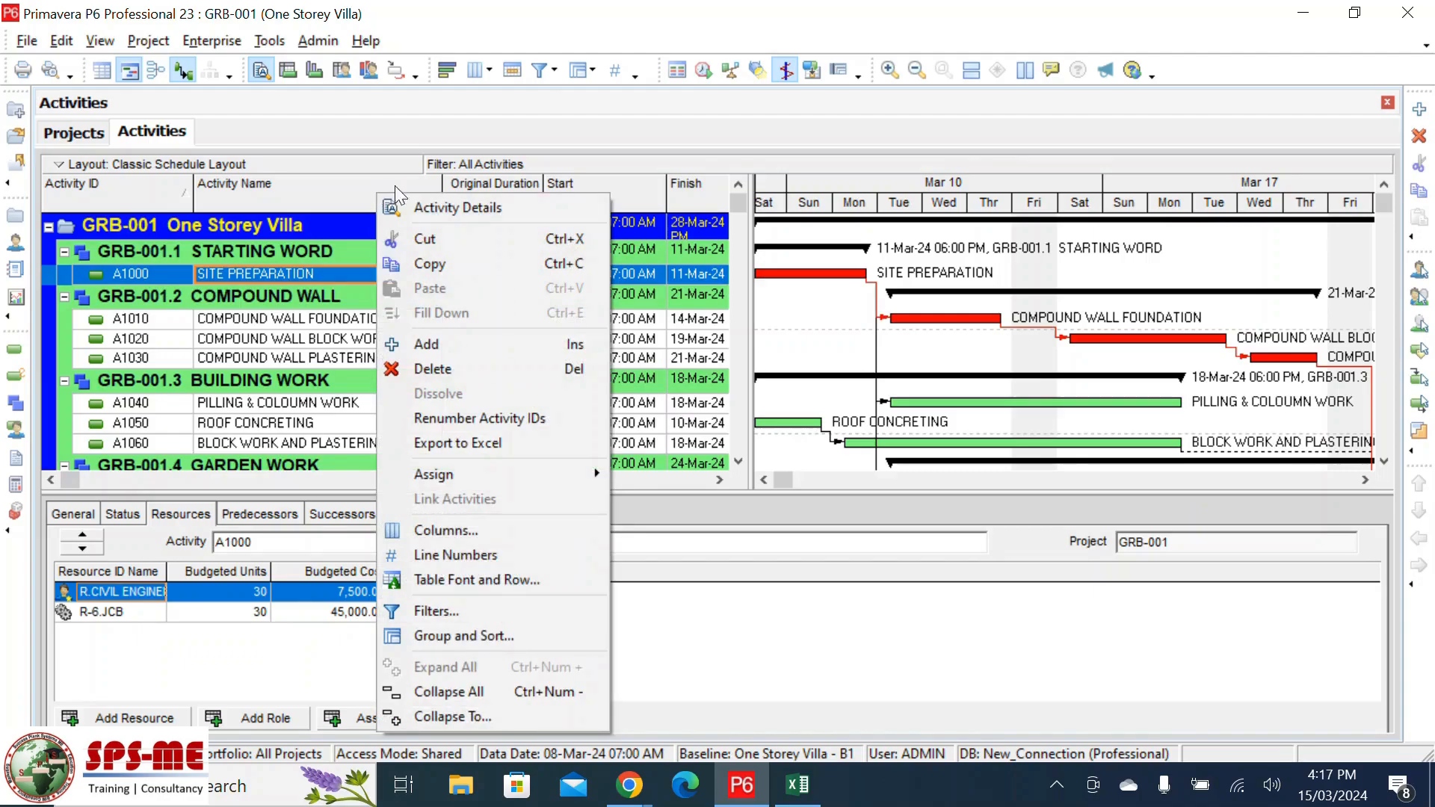
pyautogui.click(496, 532)
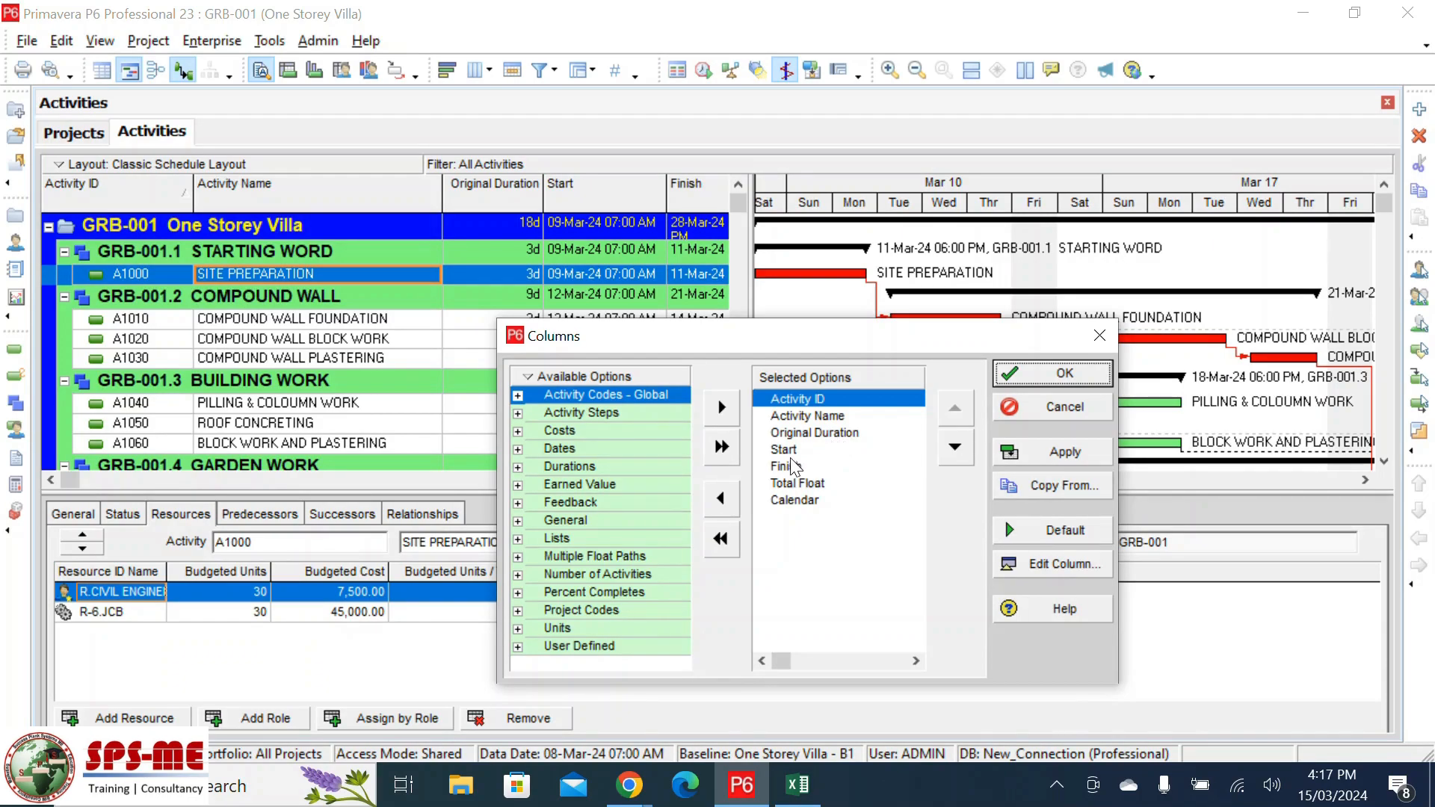
pyautogui.click(843, 441)
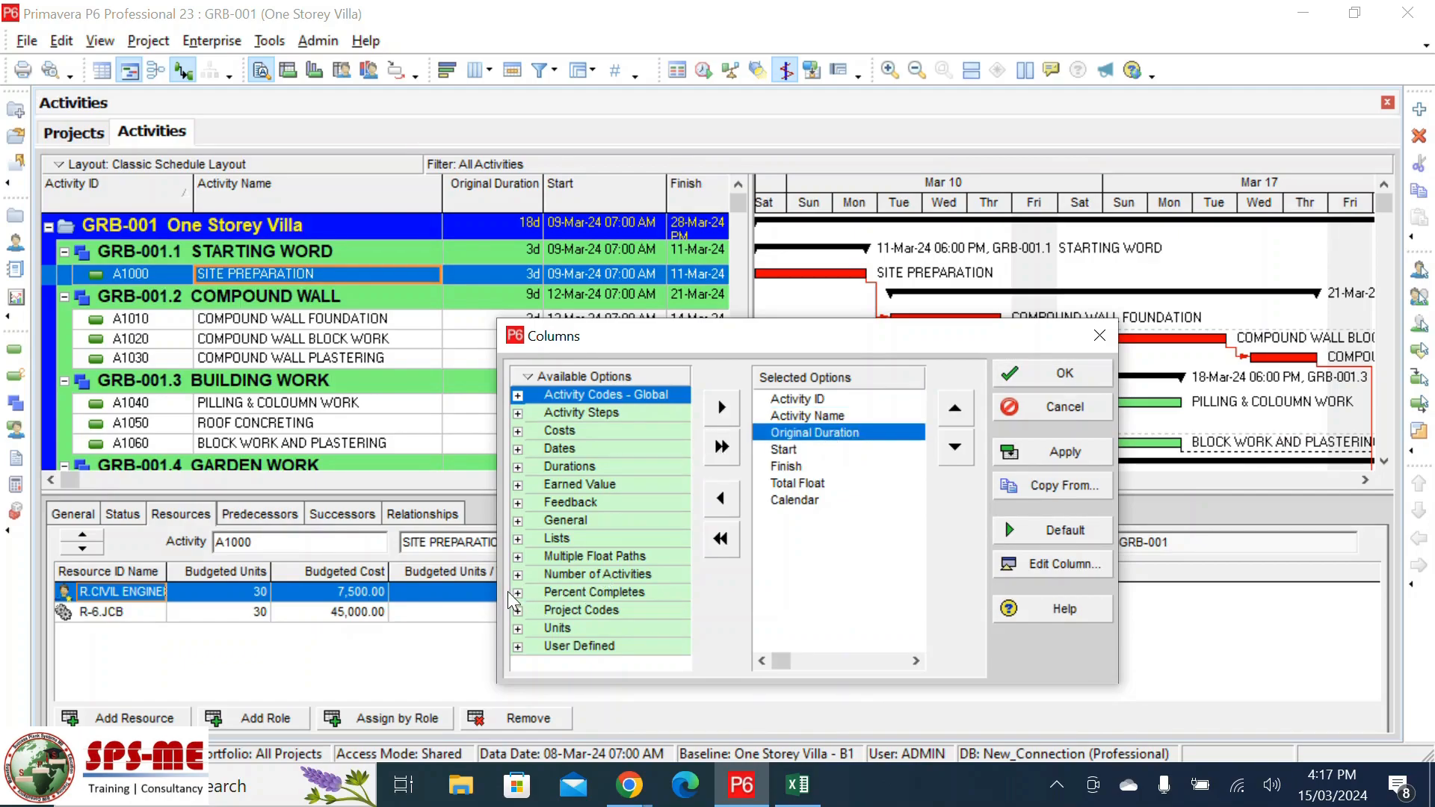
pyautogui.click(517, 449)
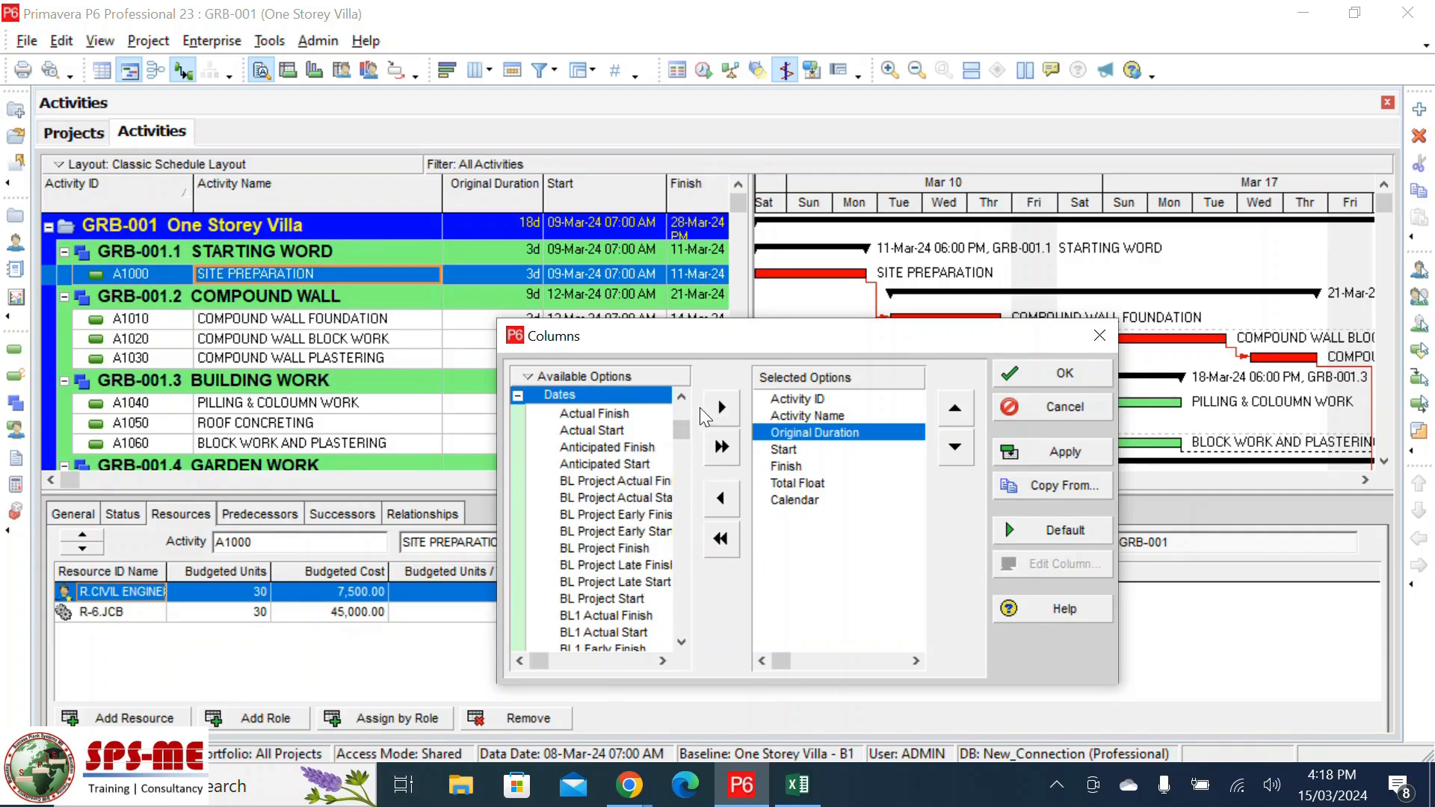
pyautogui.click(558, 659)
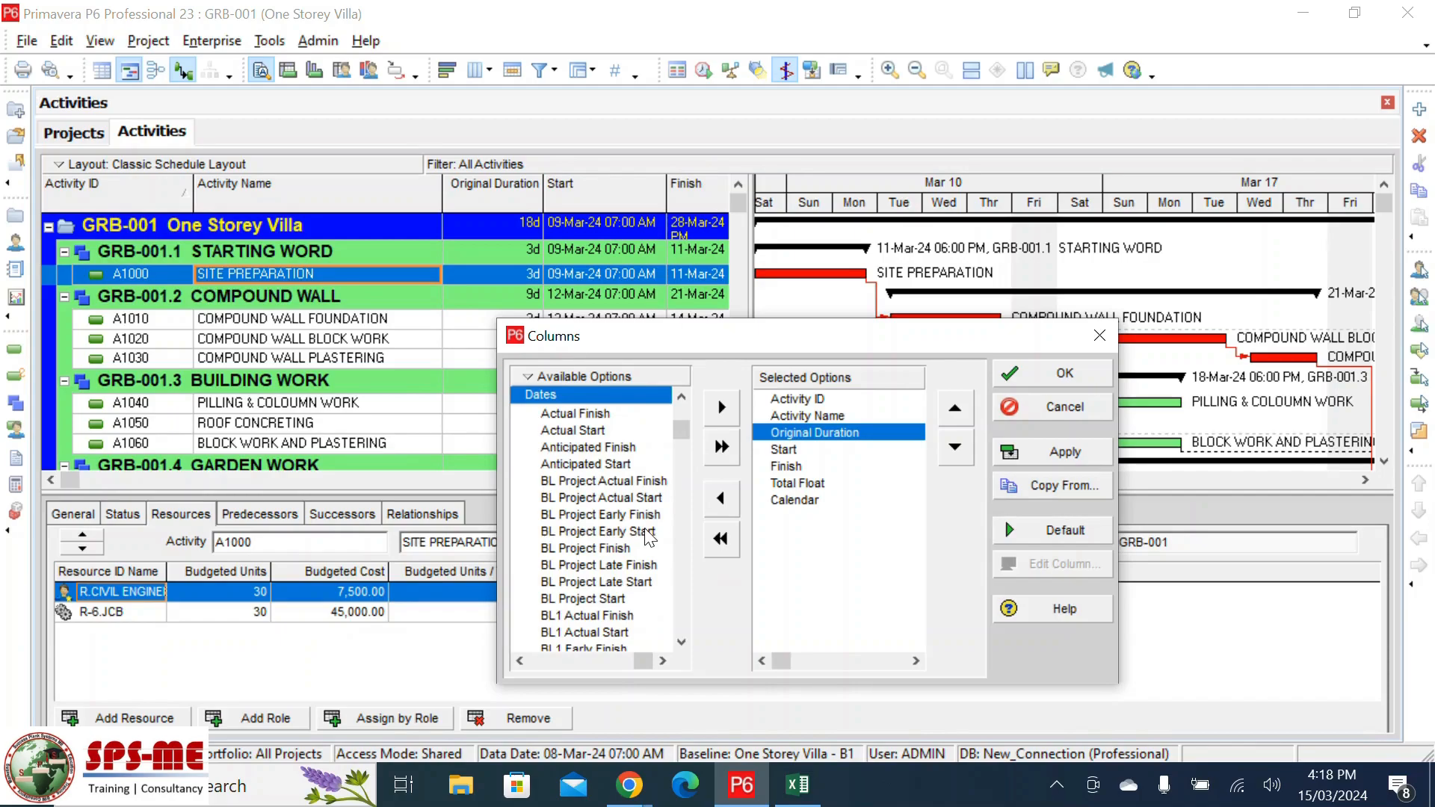
pyautogui.click(590, 602)
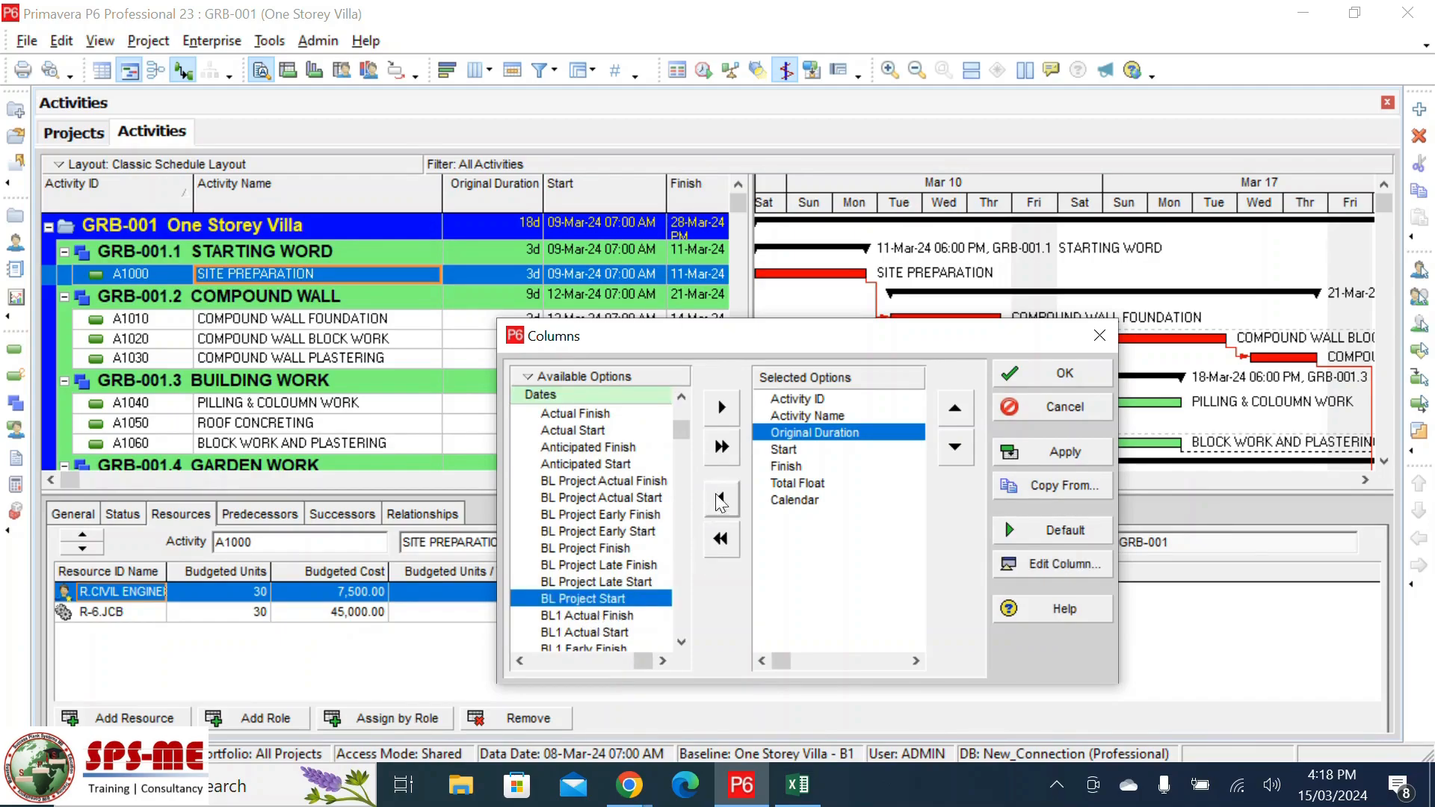
pyautogui.click(719, 416)
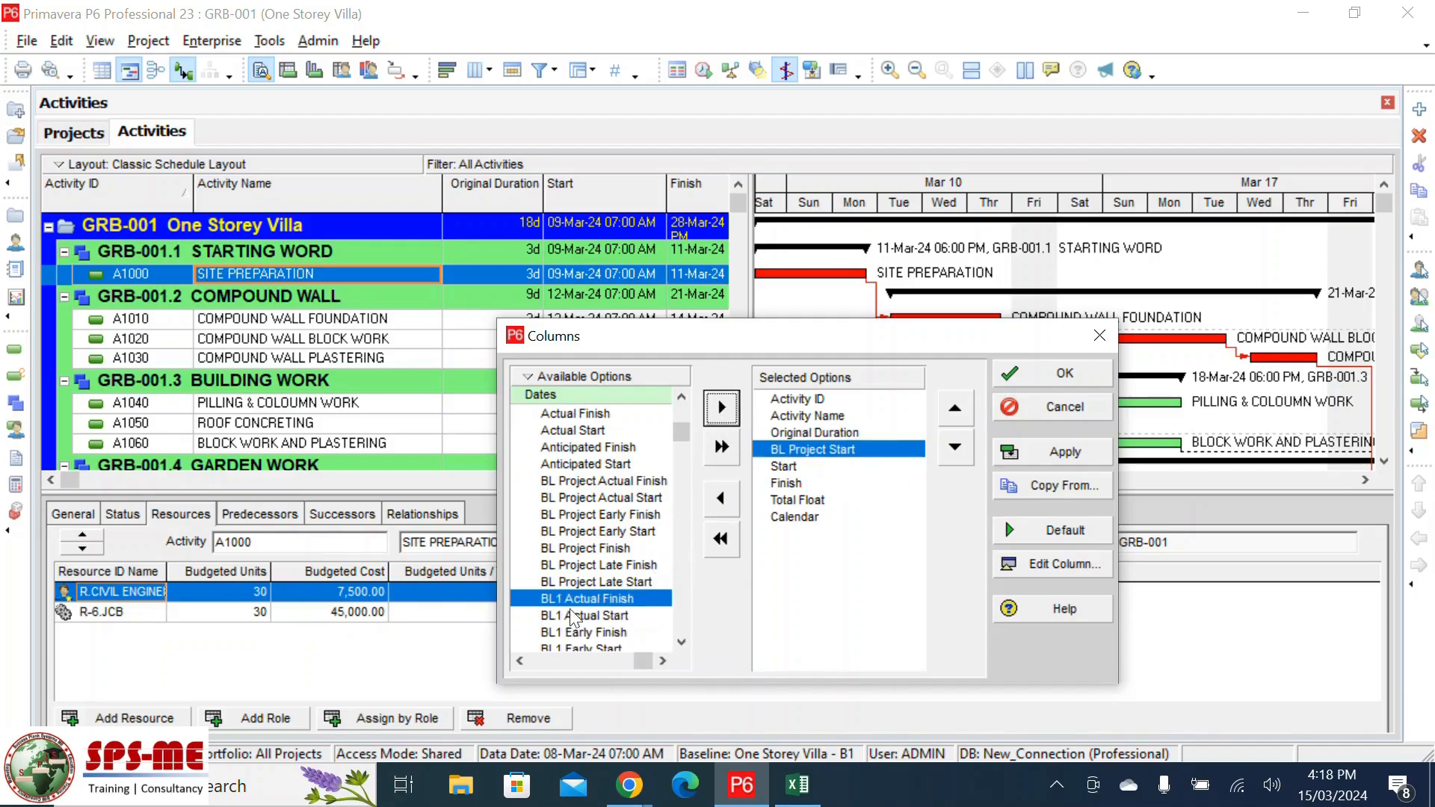
pyautogui.click(592, 548)
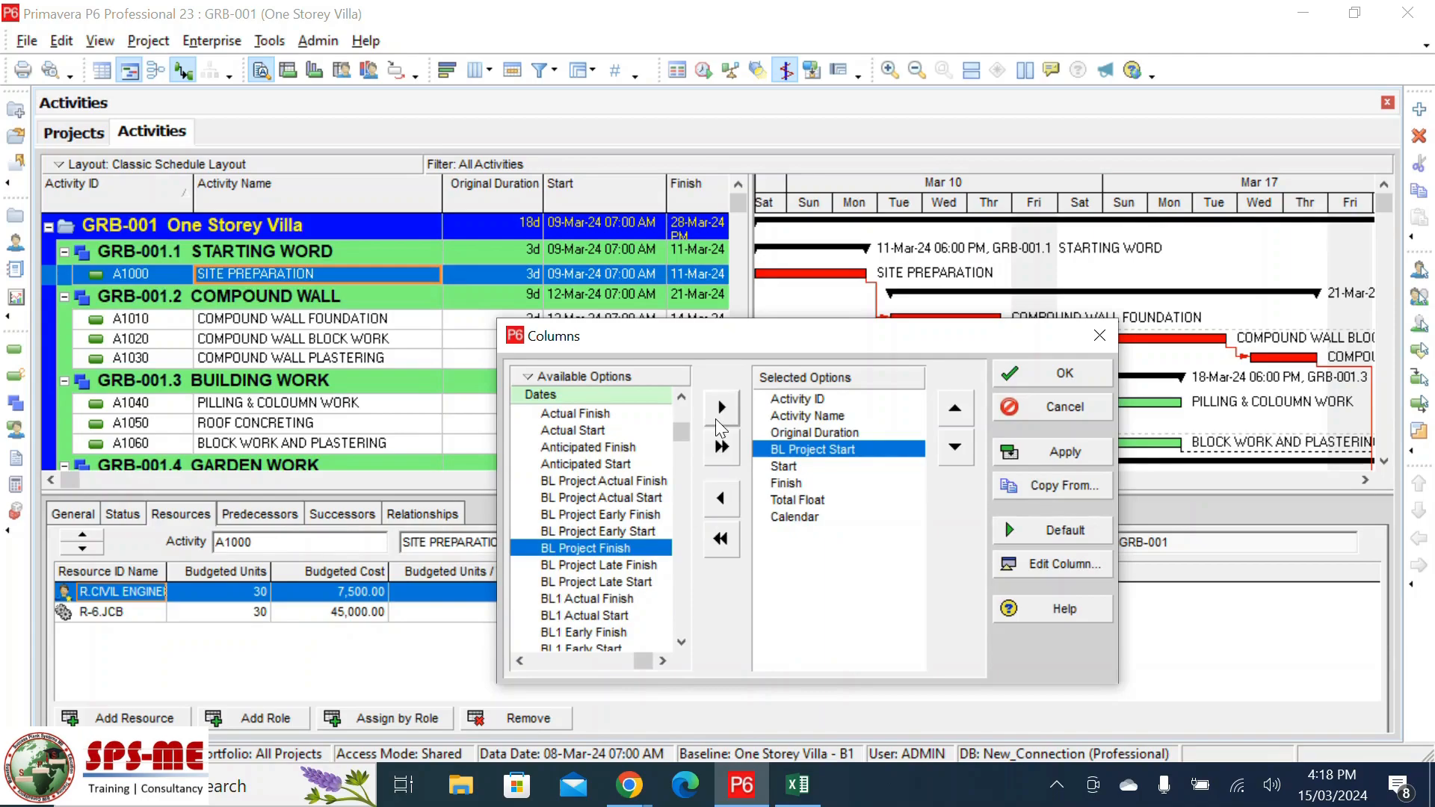
pyautogui.click(722, 413)
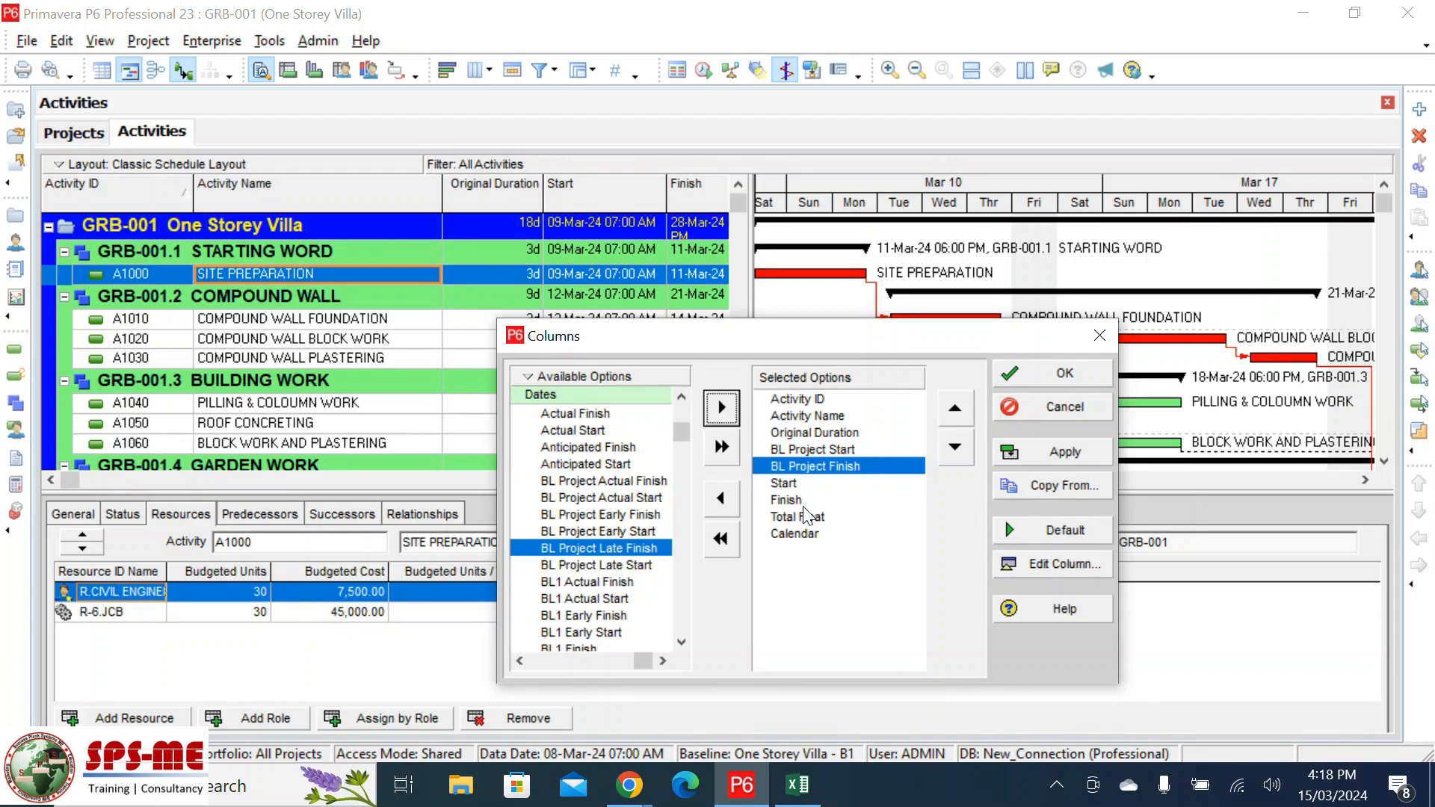
# - Collapse the Dates group in the available column options so that the category list shows Percent Completes
pyautogui.rightClick(516, 383)
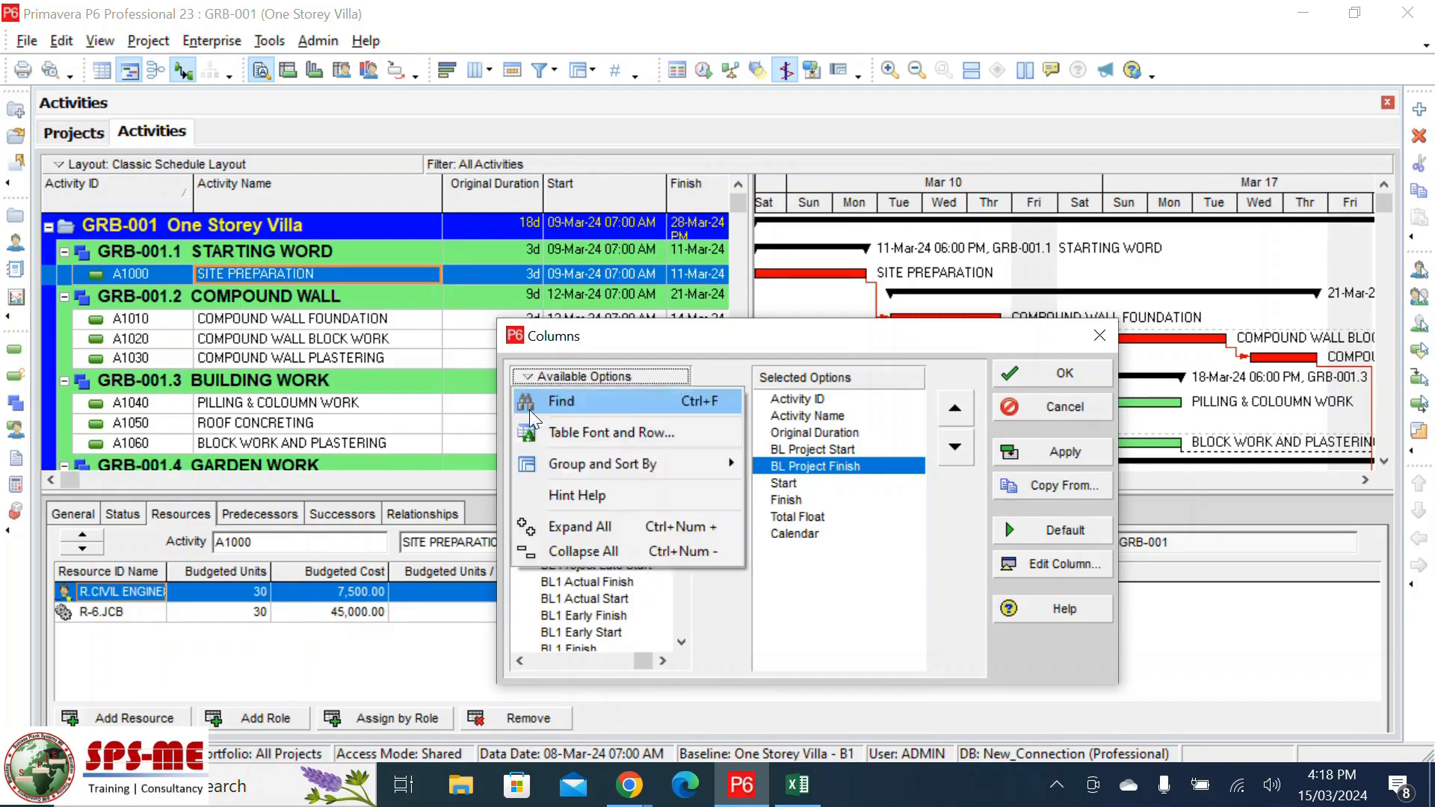
pyautogui.click(674, 559)
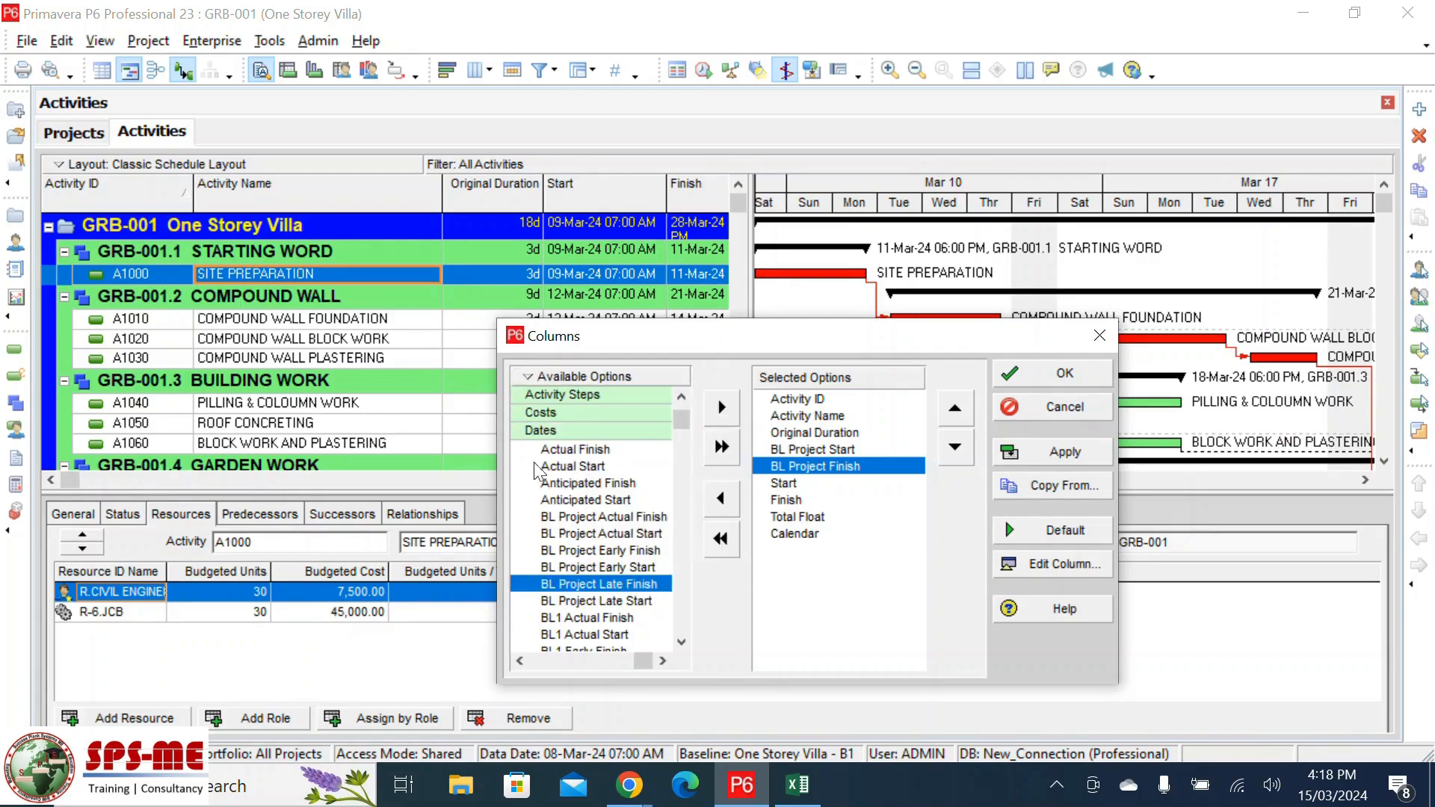
pyautogui.click(620, 661)
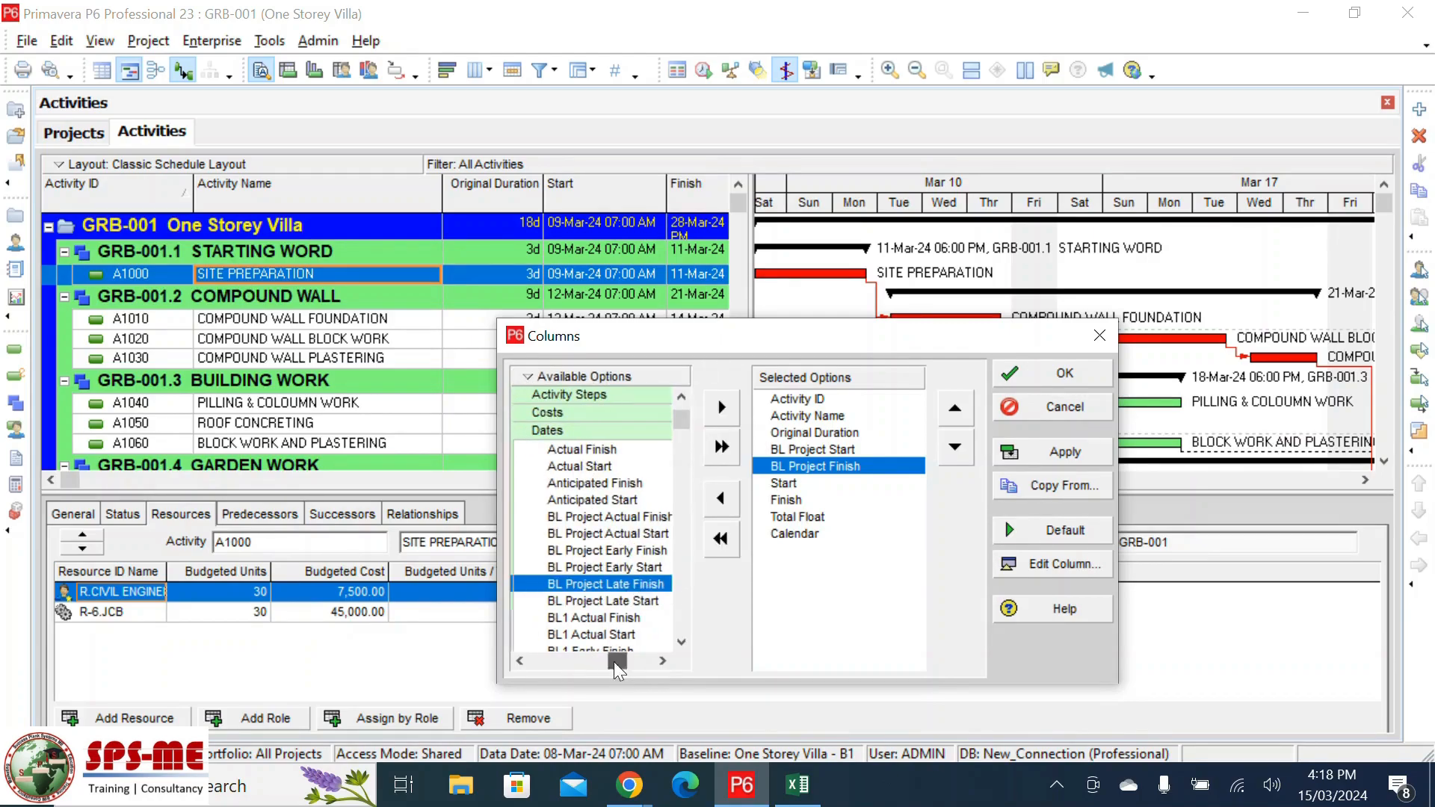
pyautogui.click(519, 431)
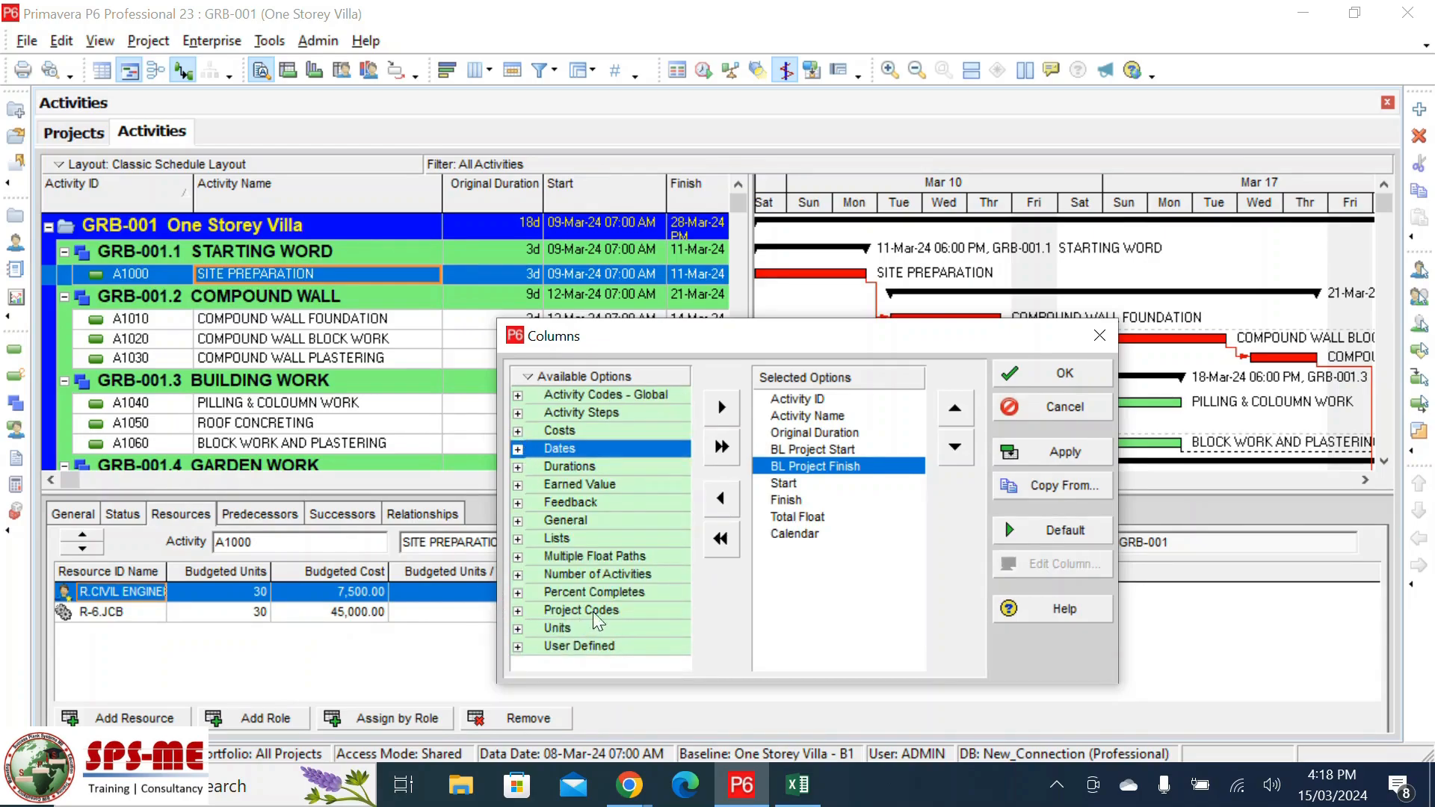
pyautogui.click(521, 593)
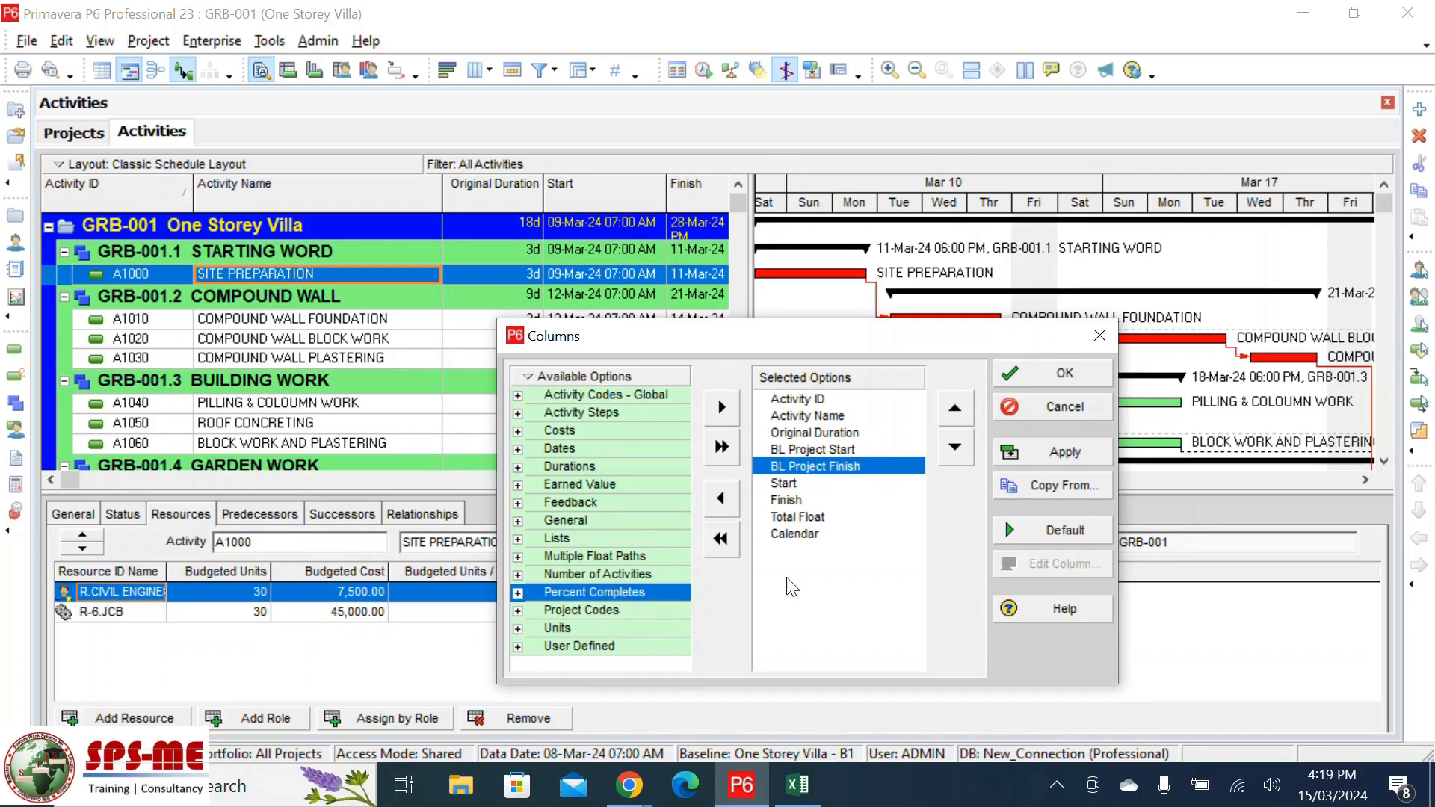
# - Remove Total Float and Calendar from the activity table's selected columns
pyautogui.click(799, 516)
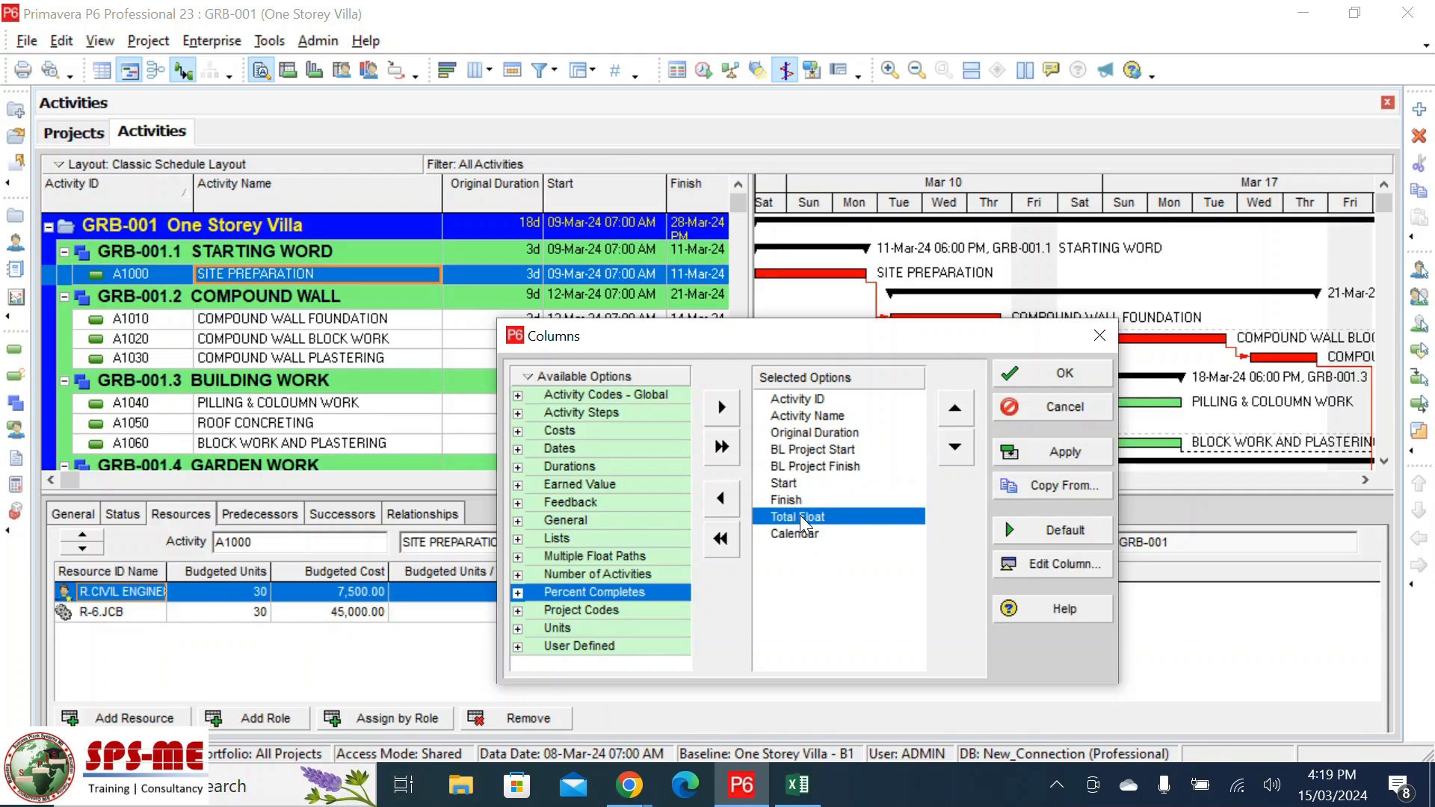
pyautogui.click(725, 504)
pyautogui.click(723, 502)
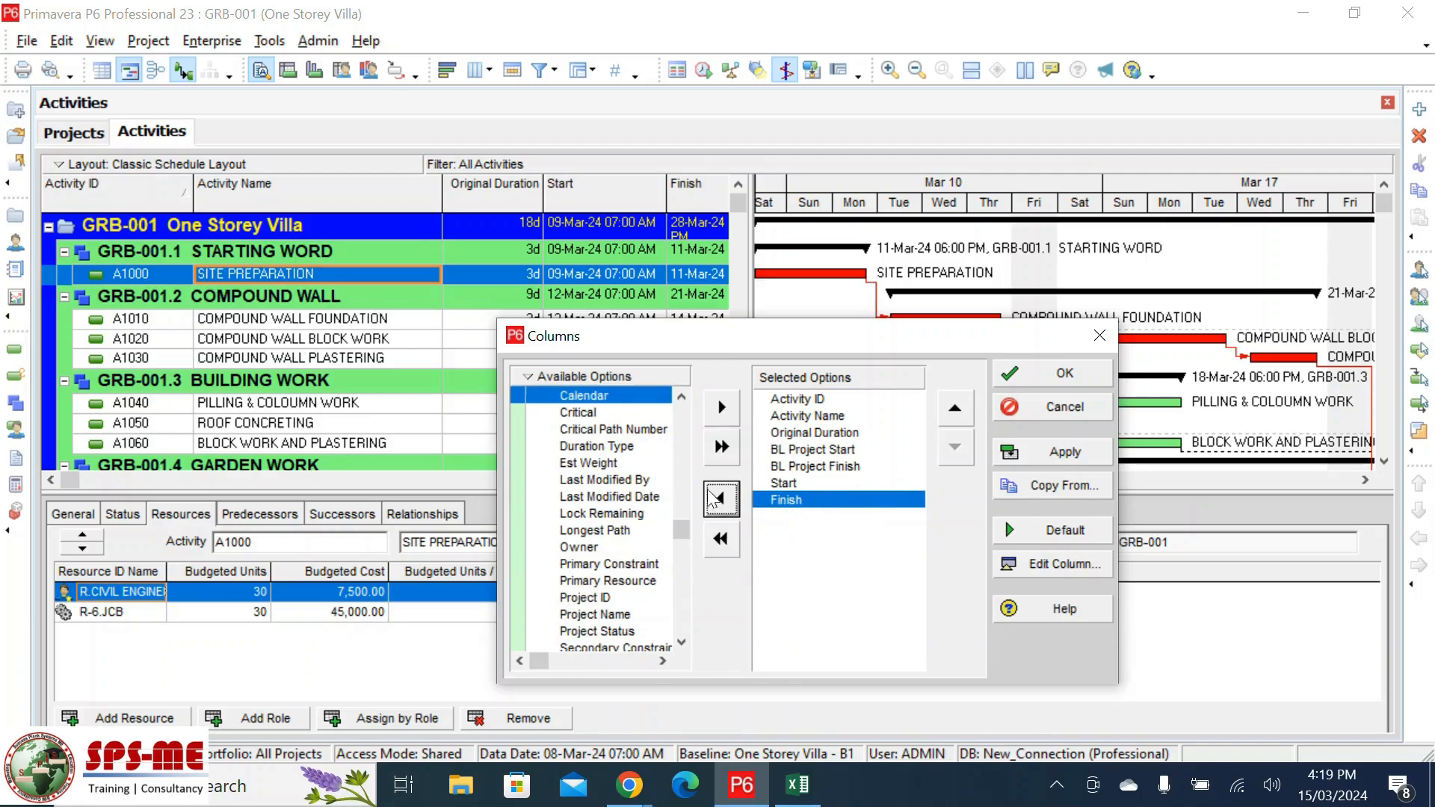
# - Collapse the General group and add Schedule % Complete from the Percent Completes group to the selected columns
pyautogui.scroll(5, 596, 442)
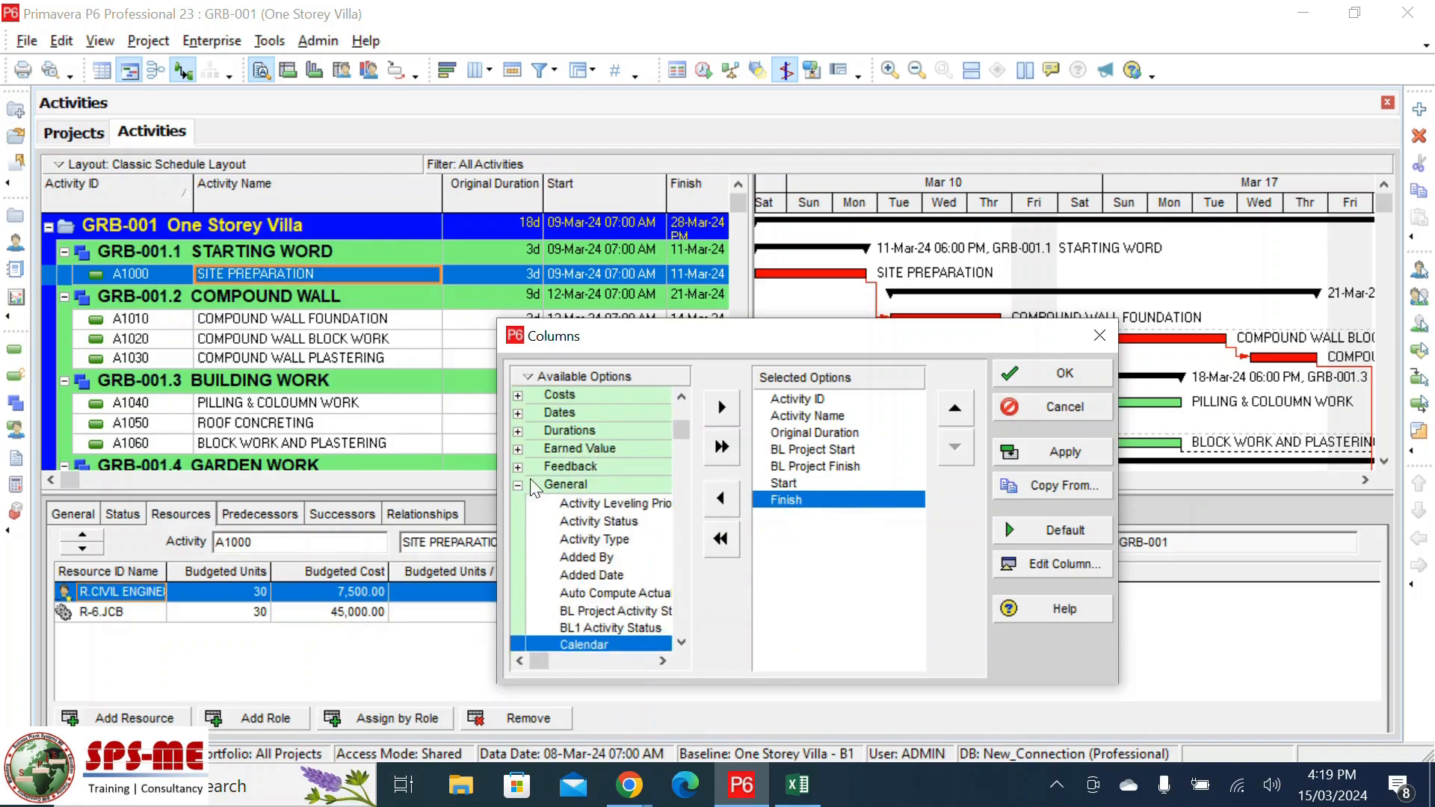
pyautogui.click(518, 485)
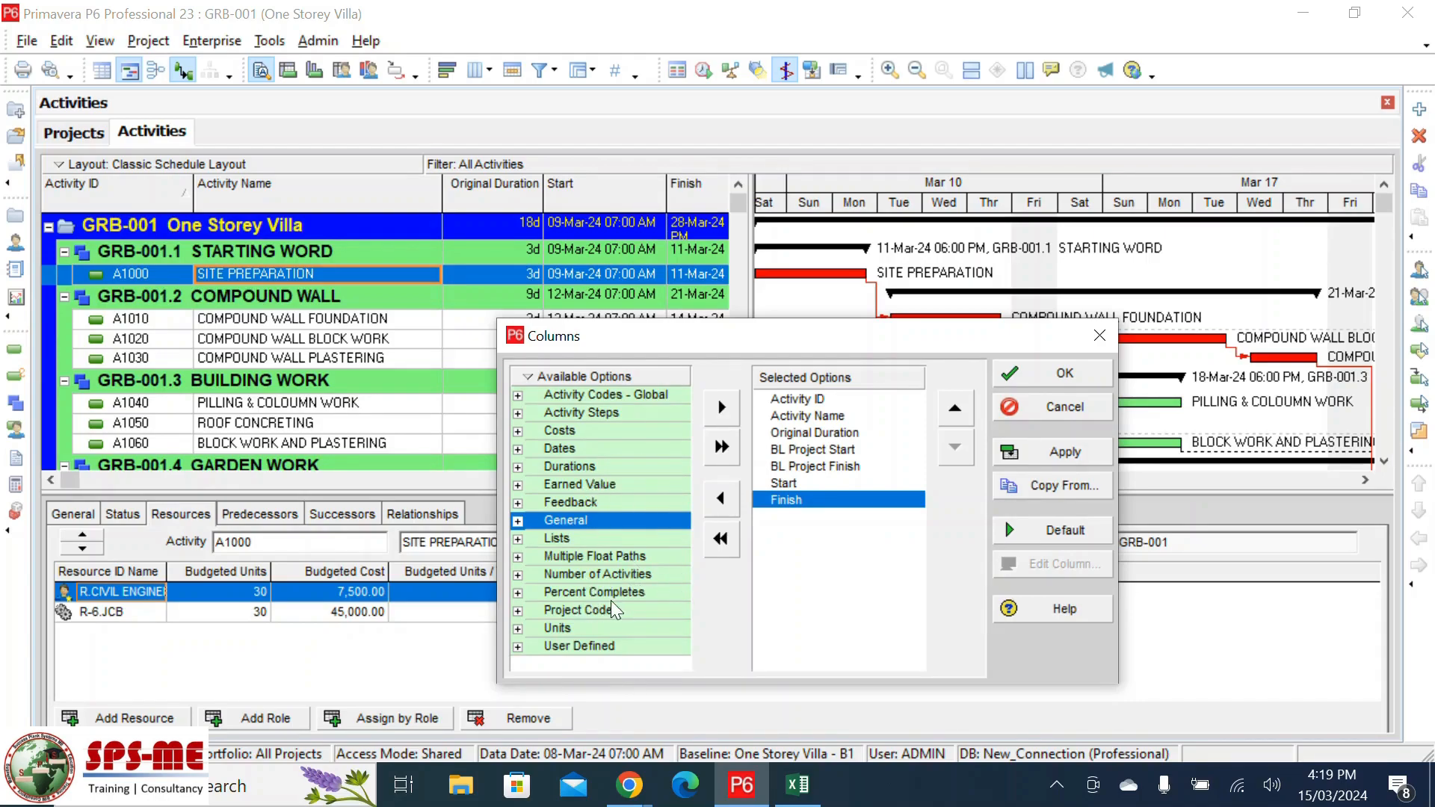
pyautogui.click(521, 594)
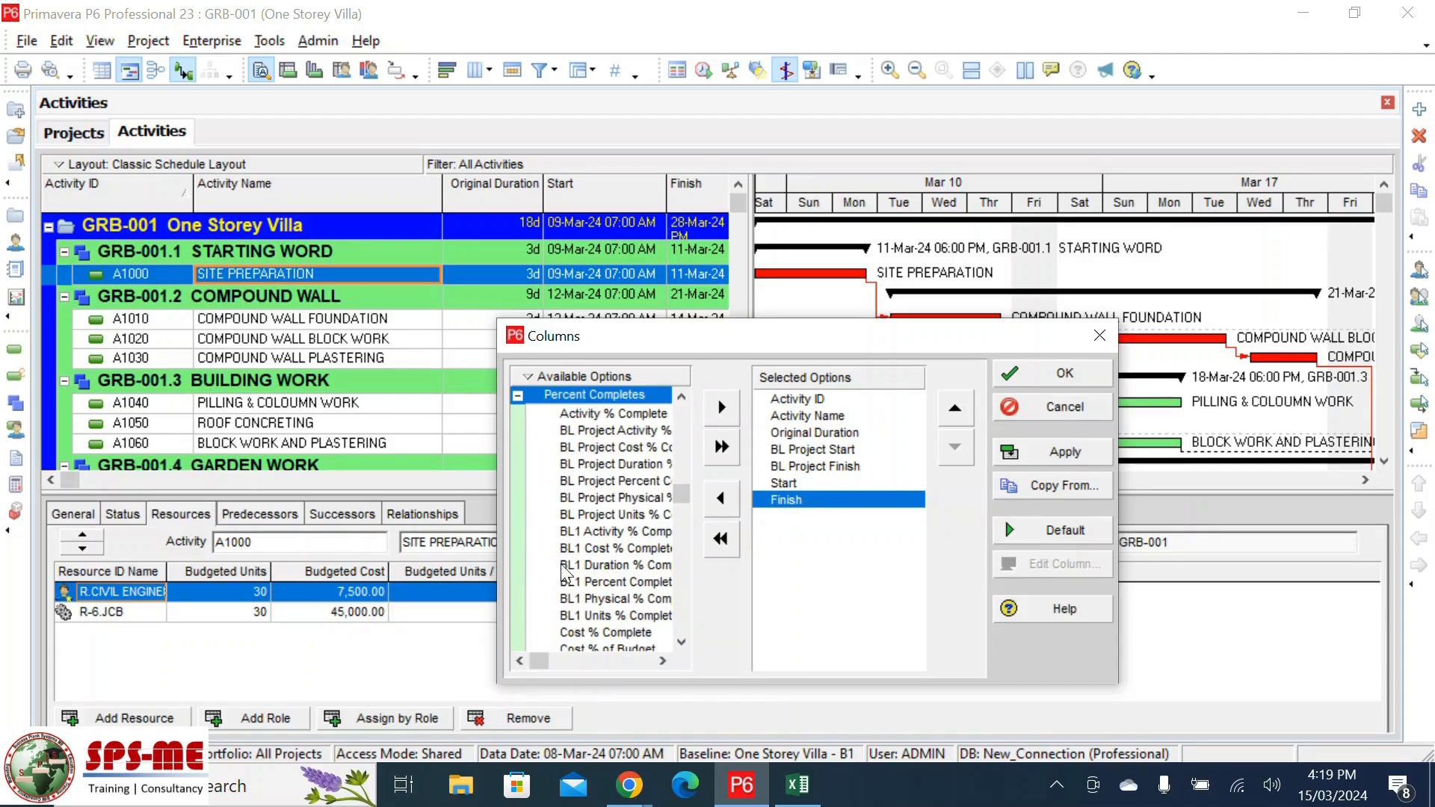
pyautogui.scroll(-3, 579, 566)
pyautogui.scroll(-5, 579, 566)
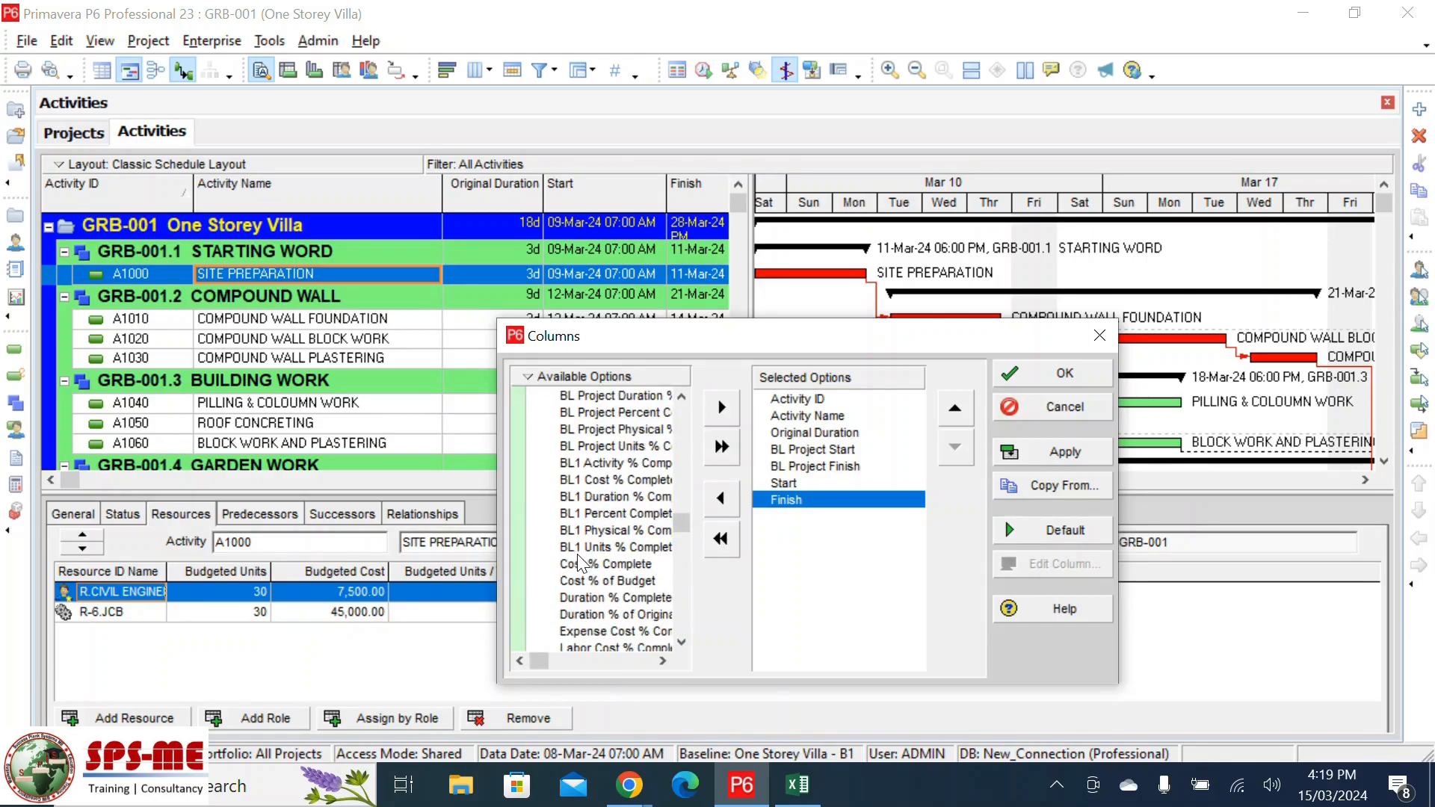
pyautogui.scroll(-2, 579, 566)
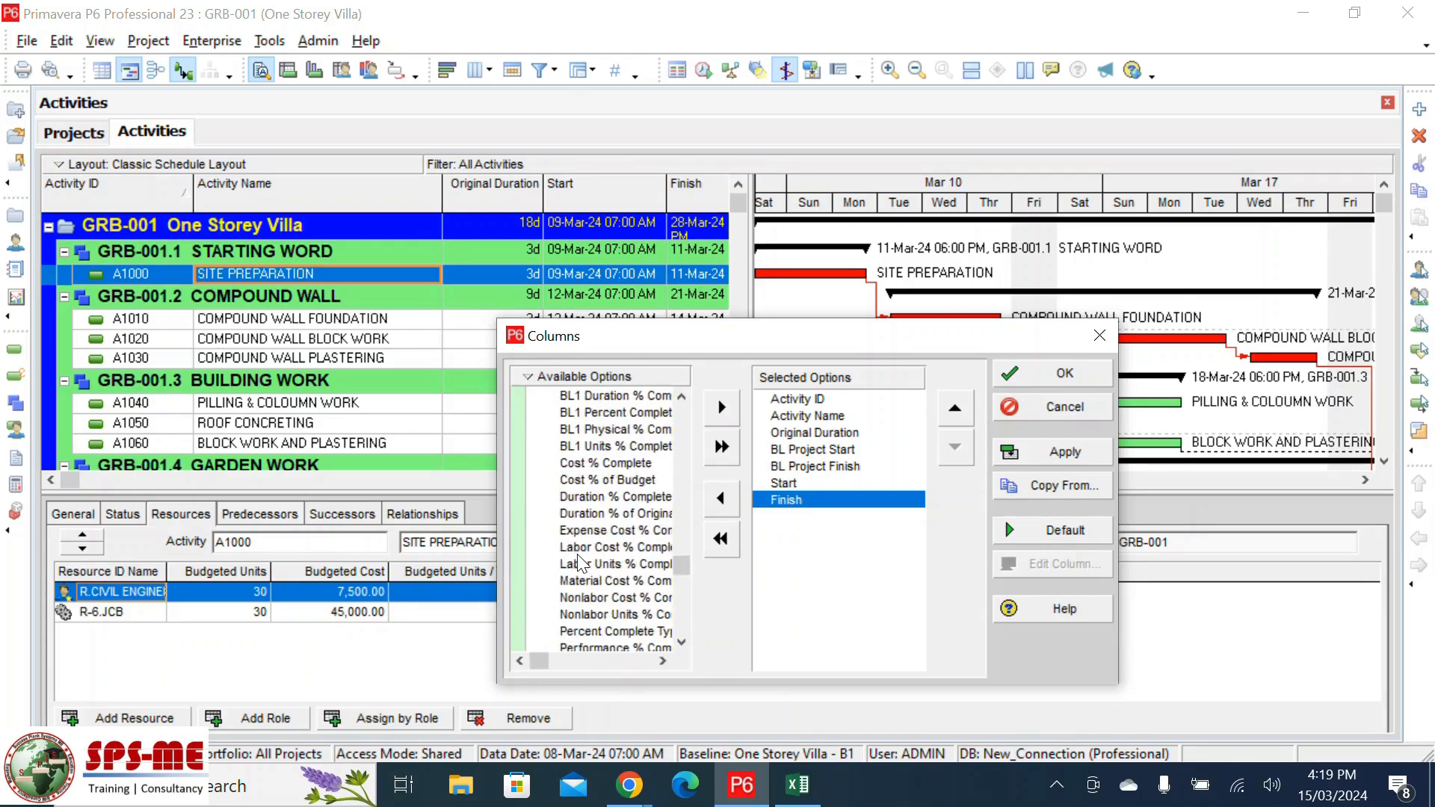
pyautogui.scroll(-5, 579, 566)
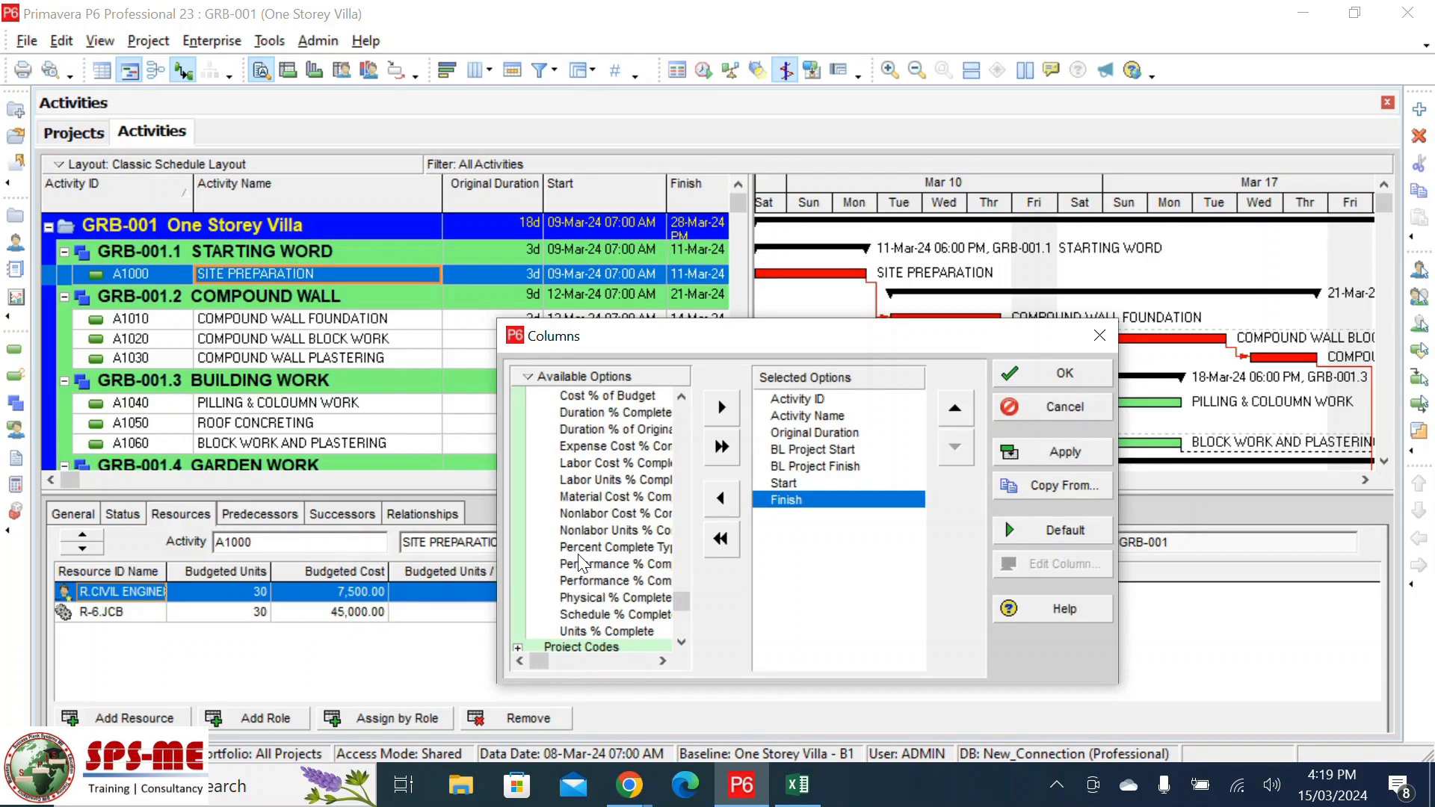
pyautogui.doubleClick(621, 616)
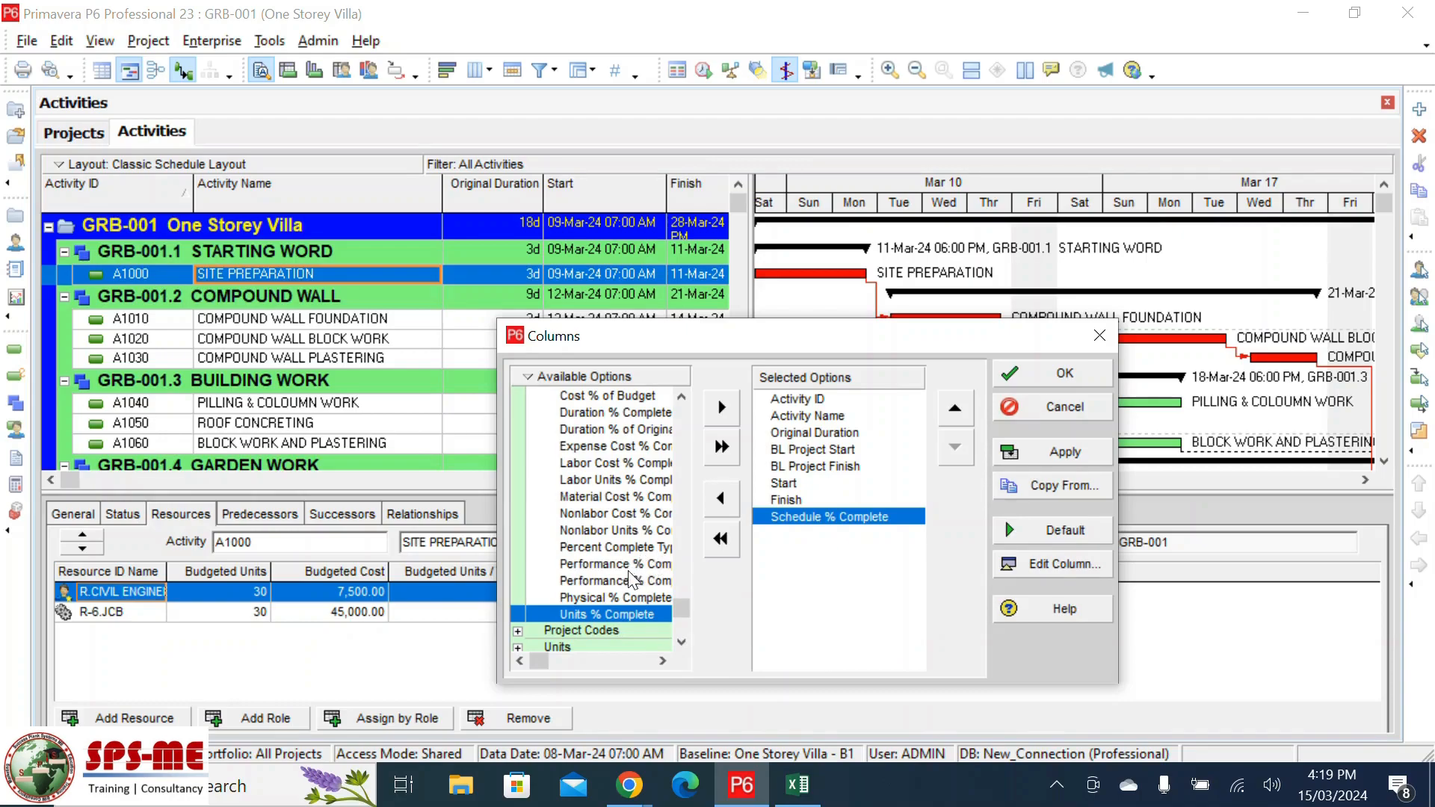
# - Widen the Columns dialog to show the full option names and add Performance % Complete to the selected columns
pyautogui.moveTo(551, 660); pyautogui.dragTo(665, 643)
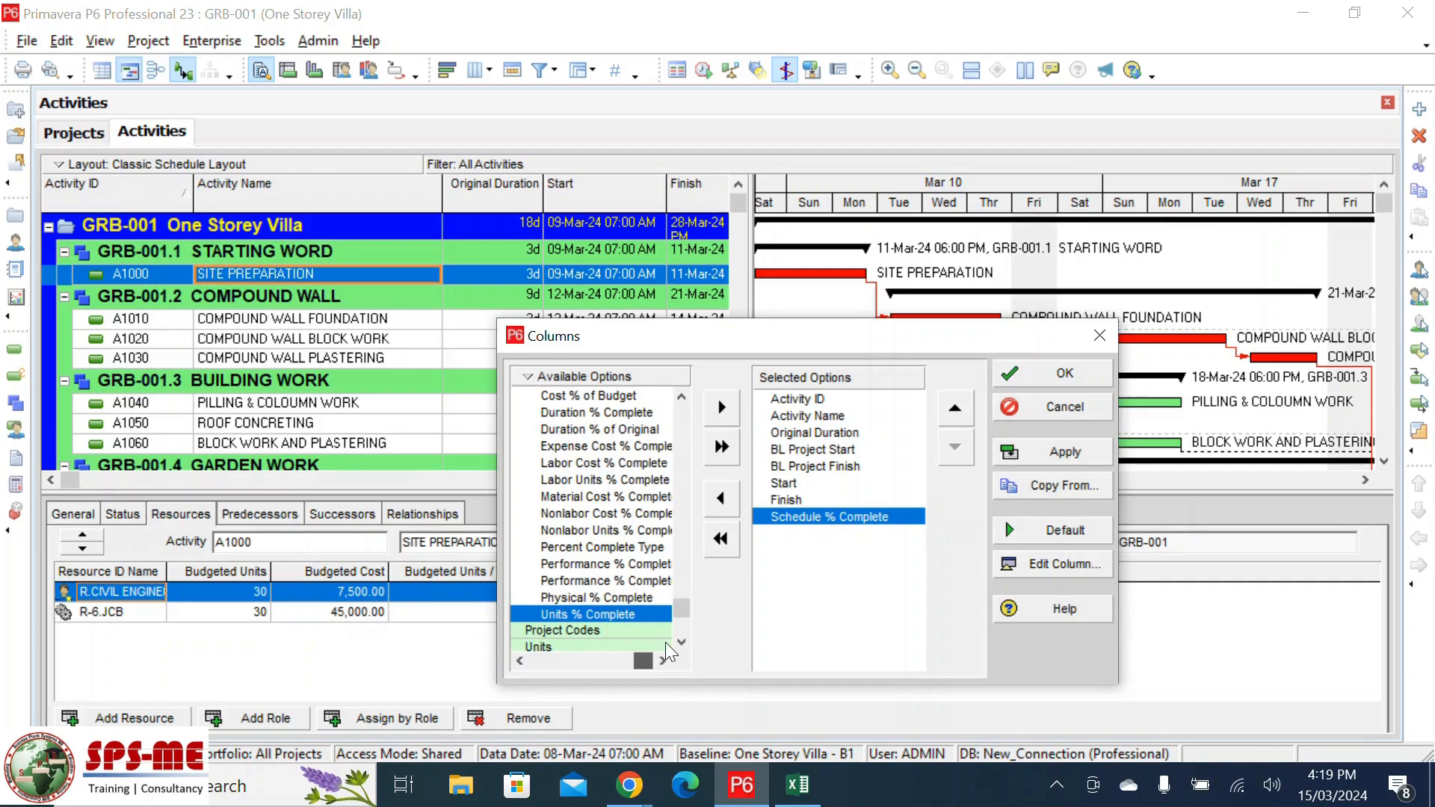
pyautogui.click(635, 565)
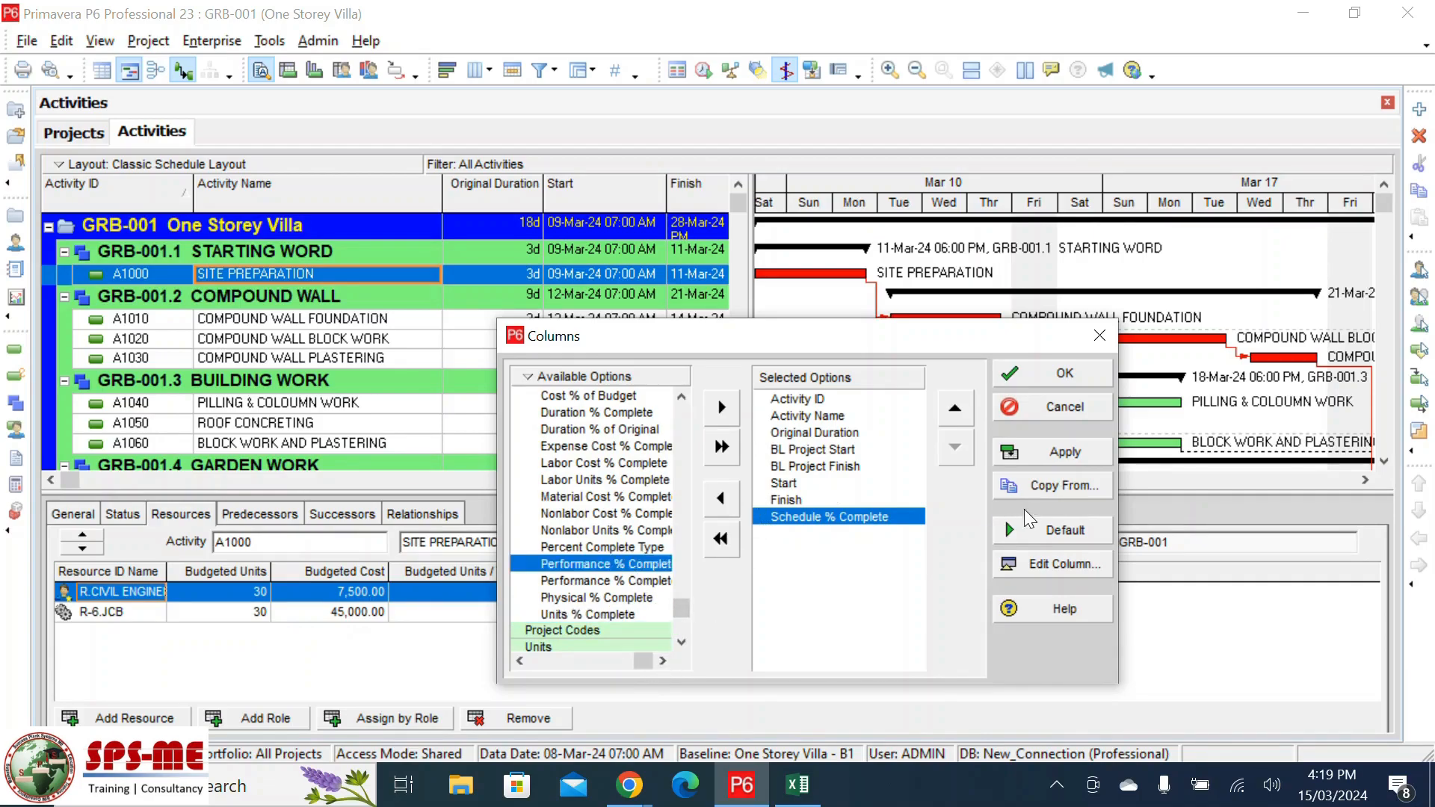
pyautogui.moveTo(487, 516); pyautogui.dragTo(323, 521)
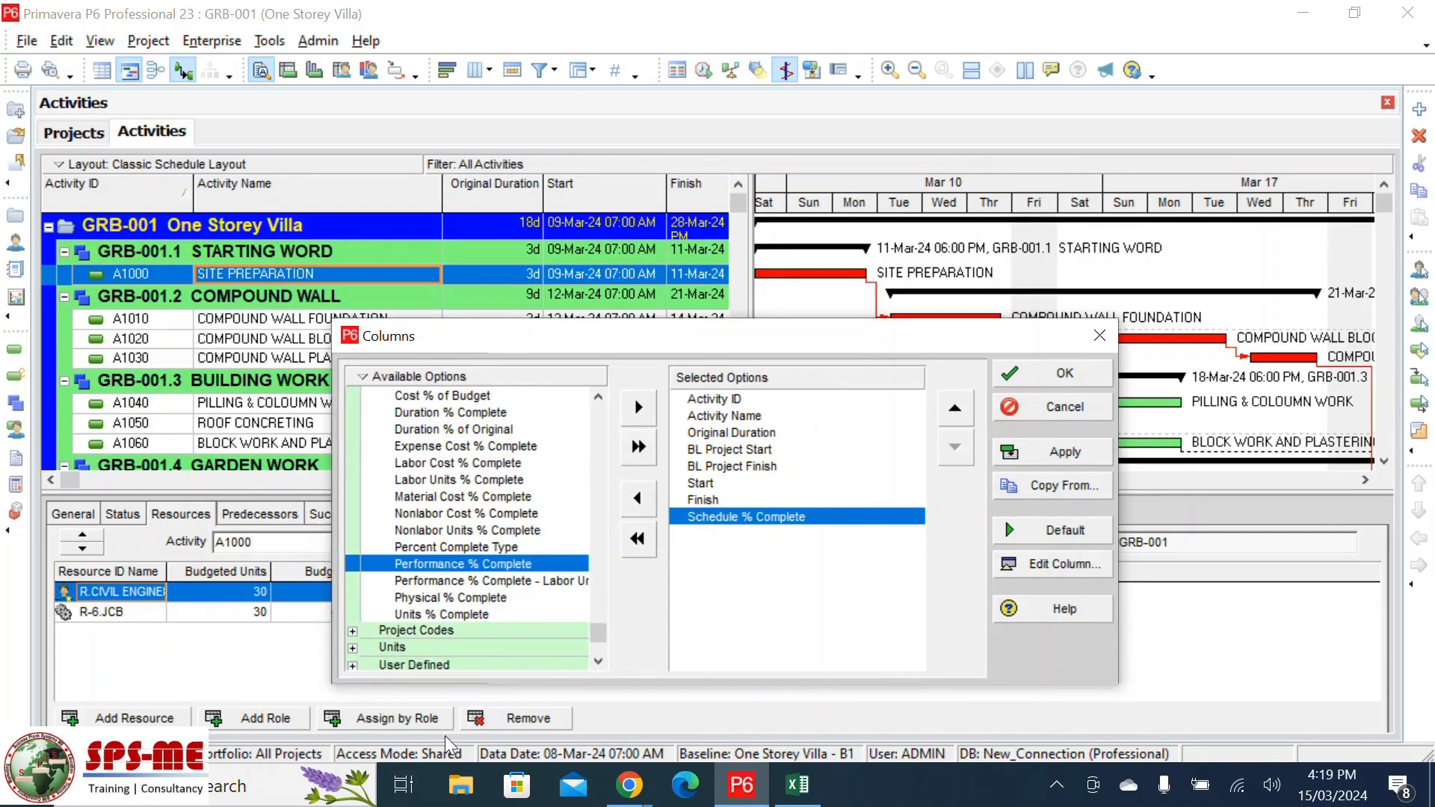
pyautogui.click(638, 409)
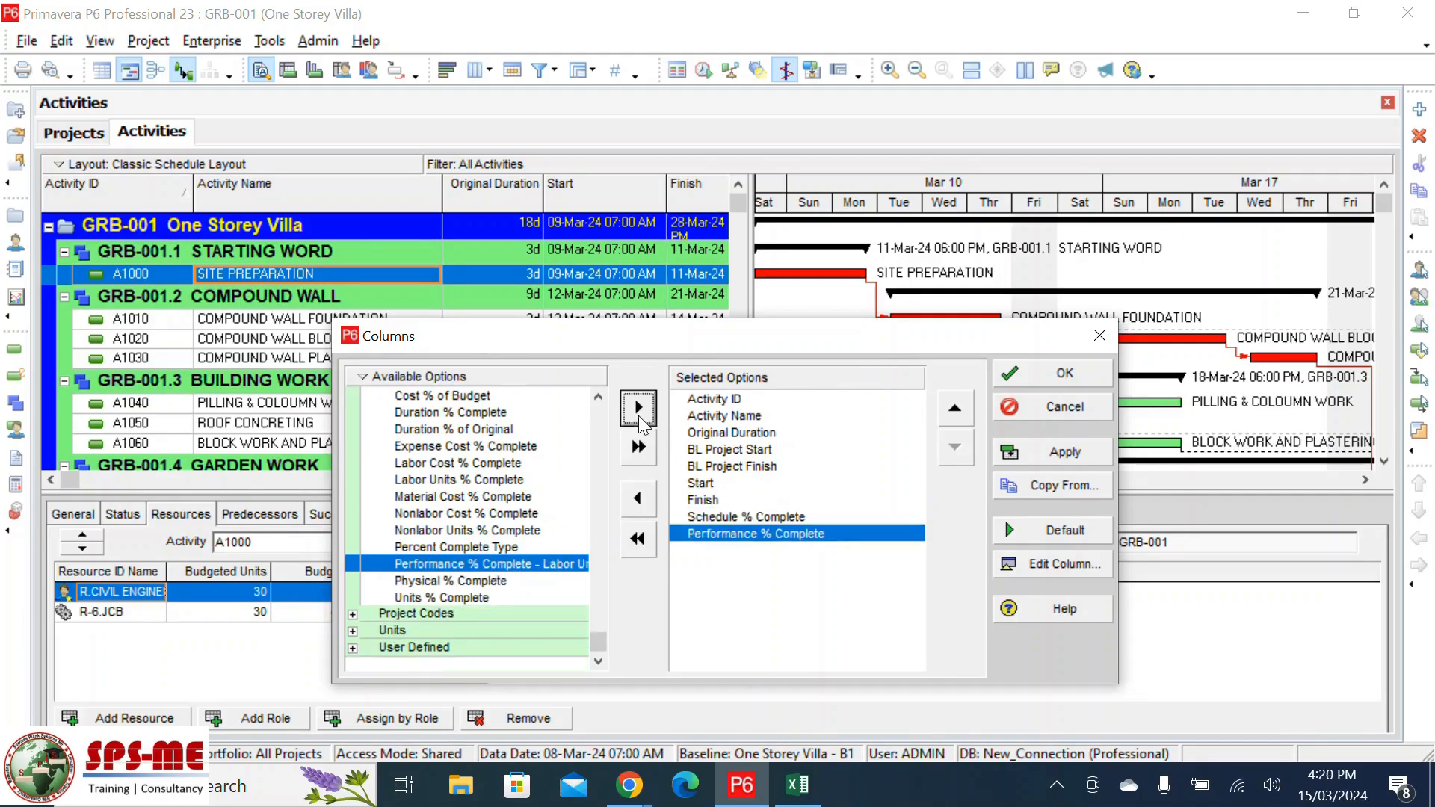
pyautogui.click(835, 433)
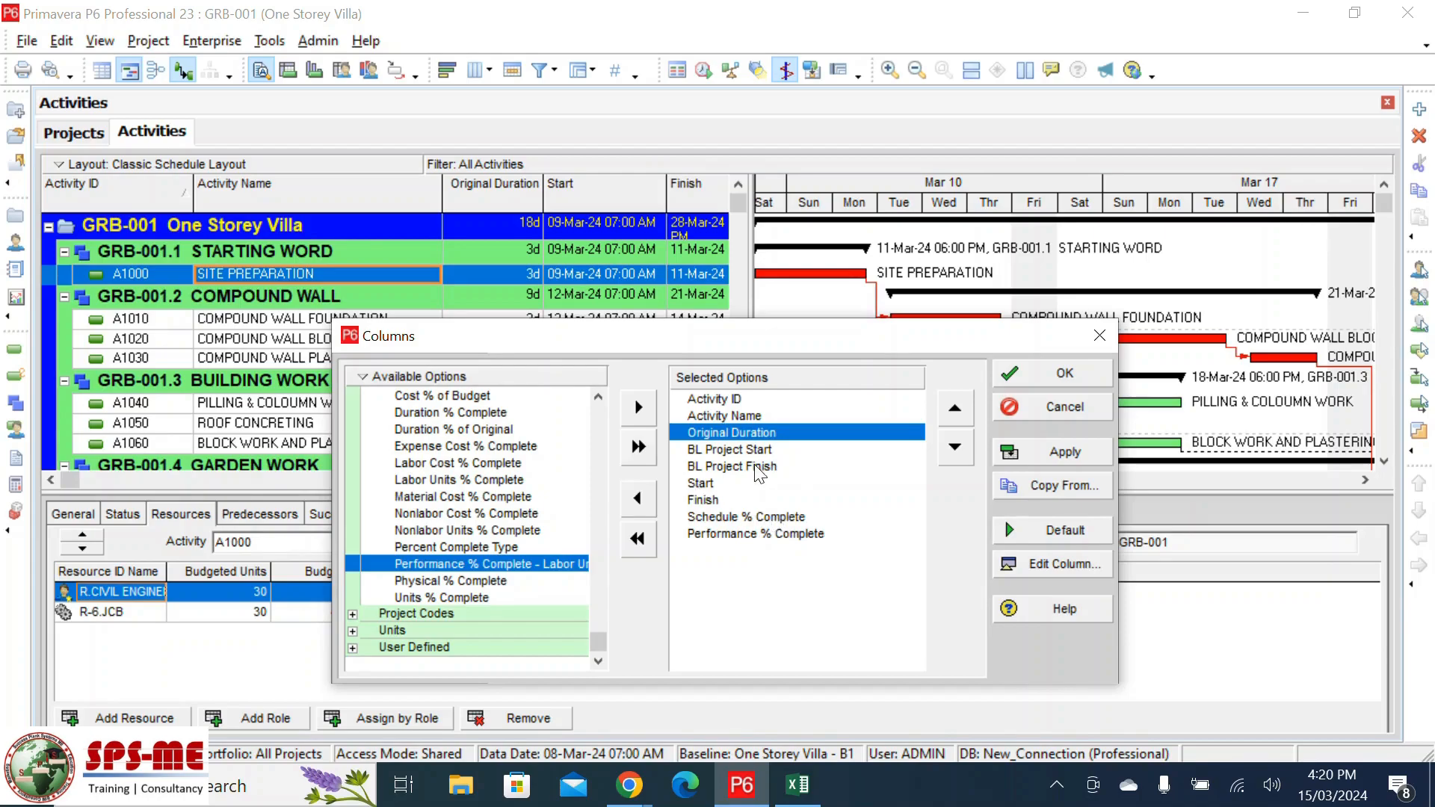
pyautogui.click(736, 449)
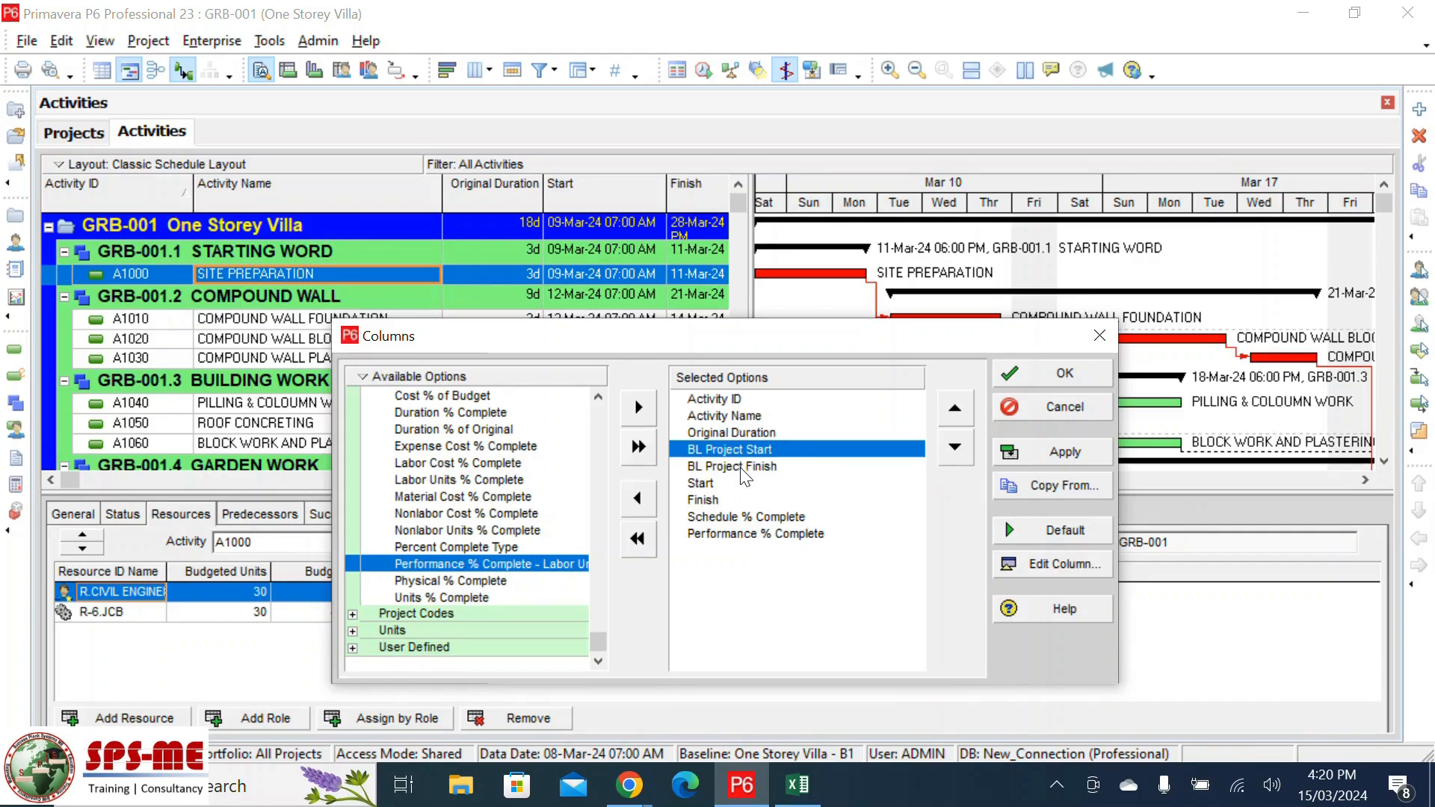
pyautogui.click(751, 467)
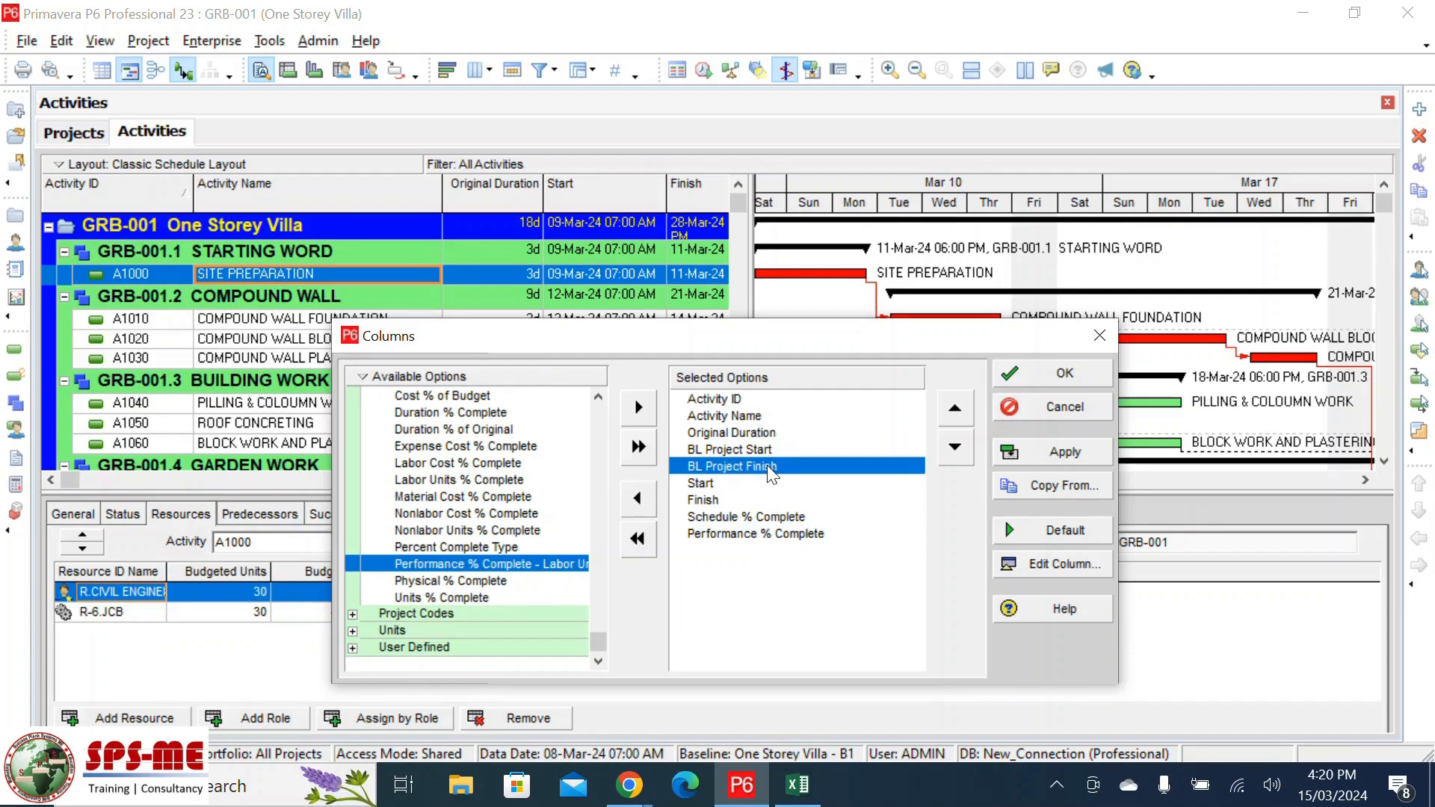
pyautogui.click(707, 486)
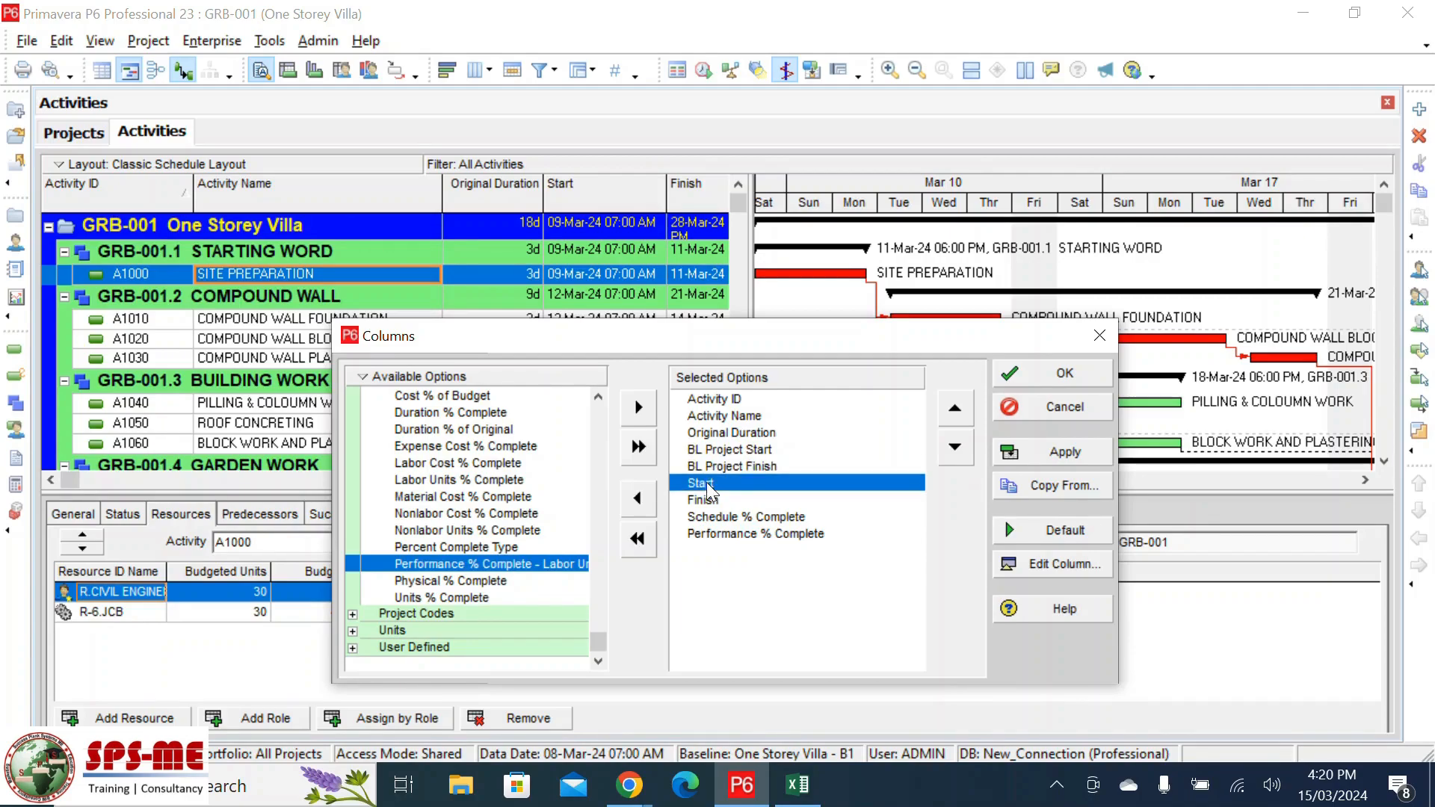
pyautogui.click(709, 501)
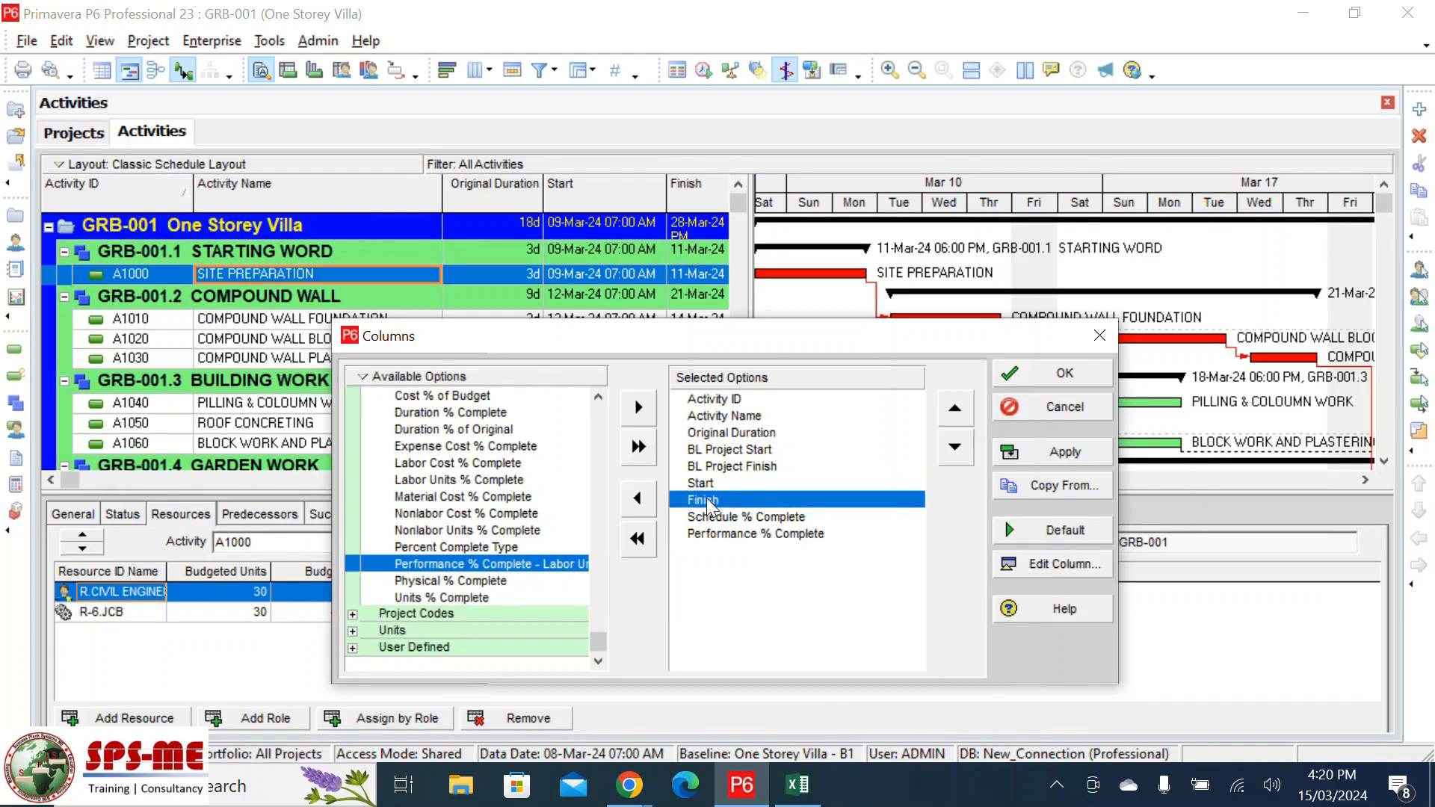
# - Change the title of the BL Project Start column to Plan Start
pyautogui.click(758, 450)
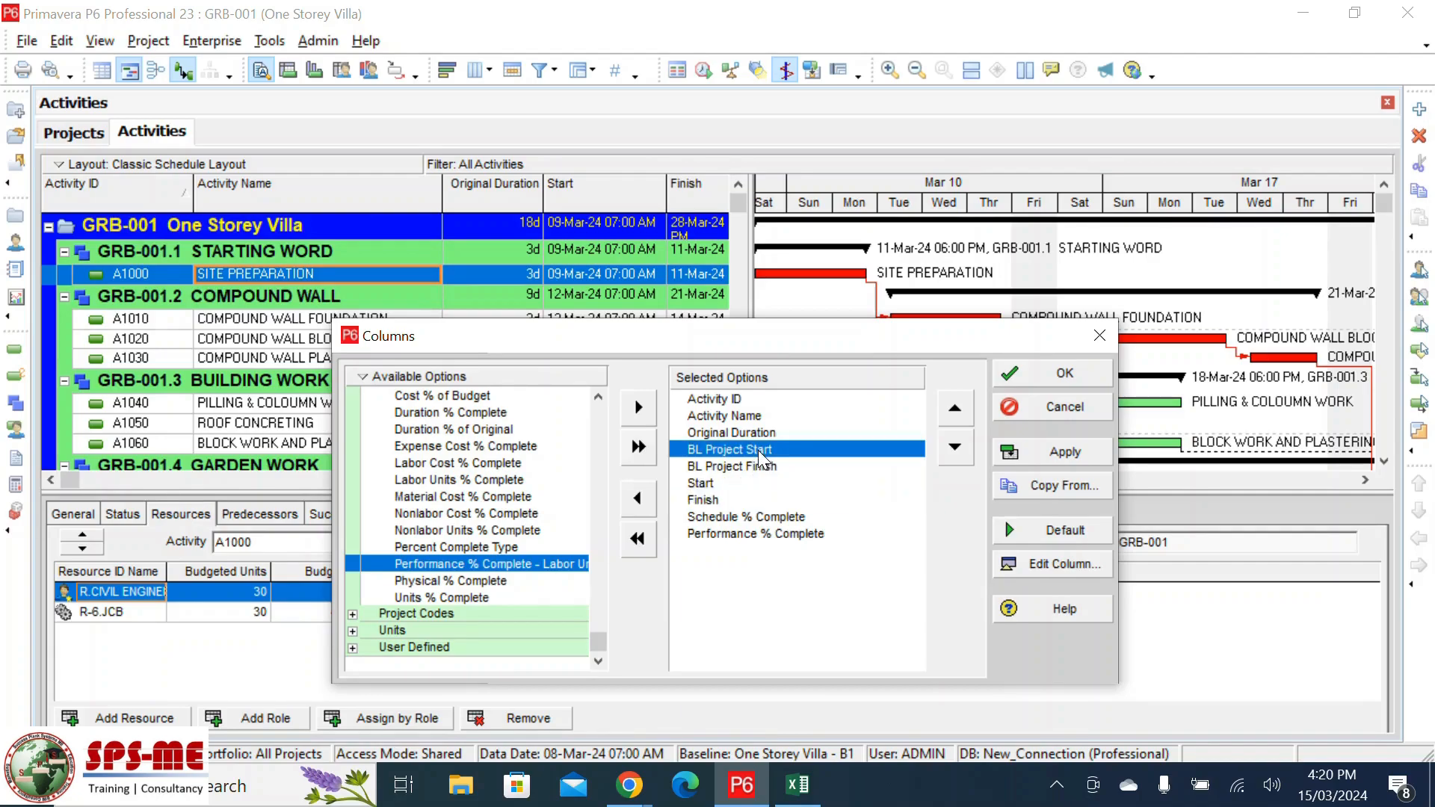
pyautogui.click(1083, 568)
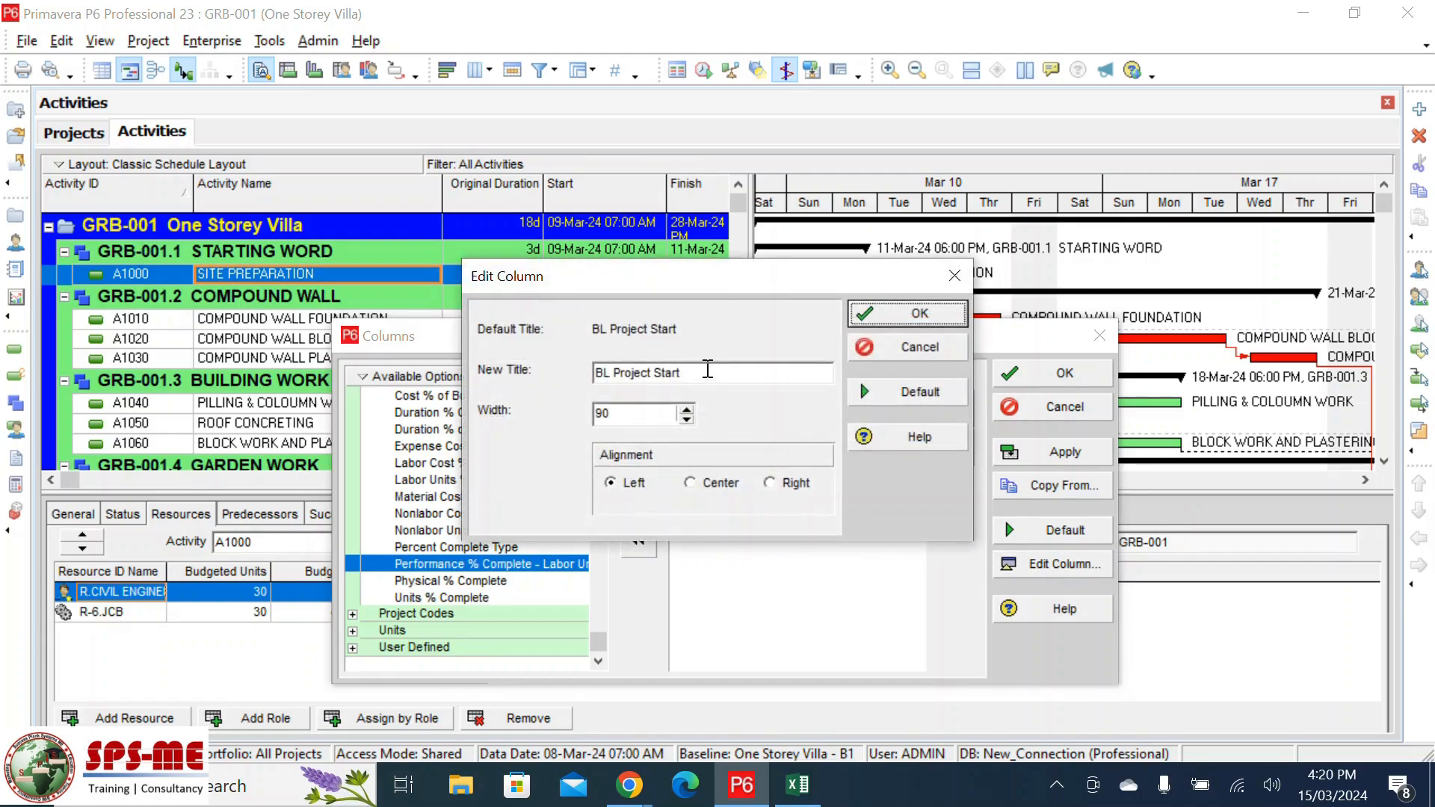
pyautogui.moveTo(708, 370); pyautogui.dragTo(576, 369)
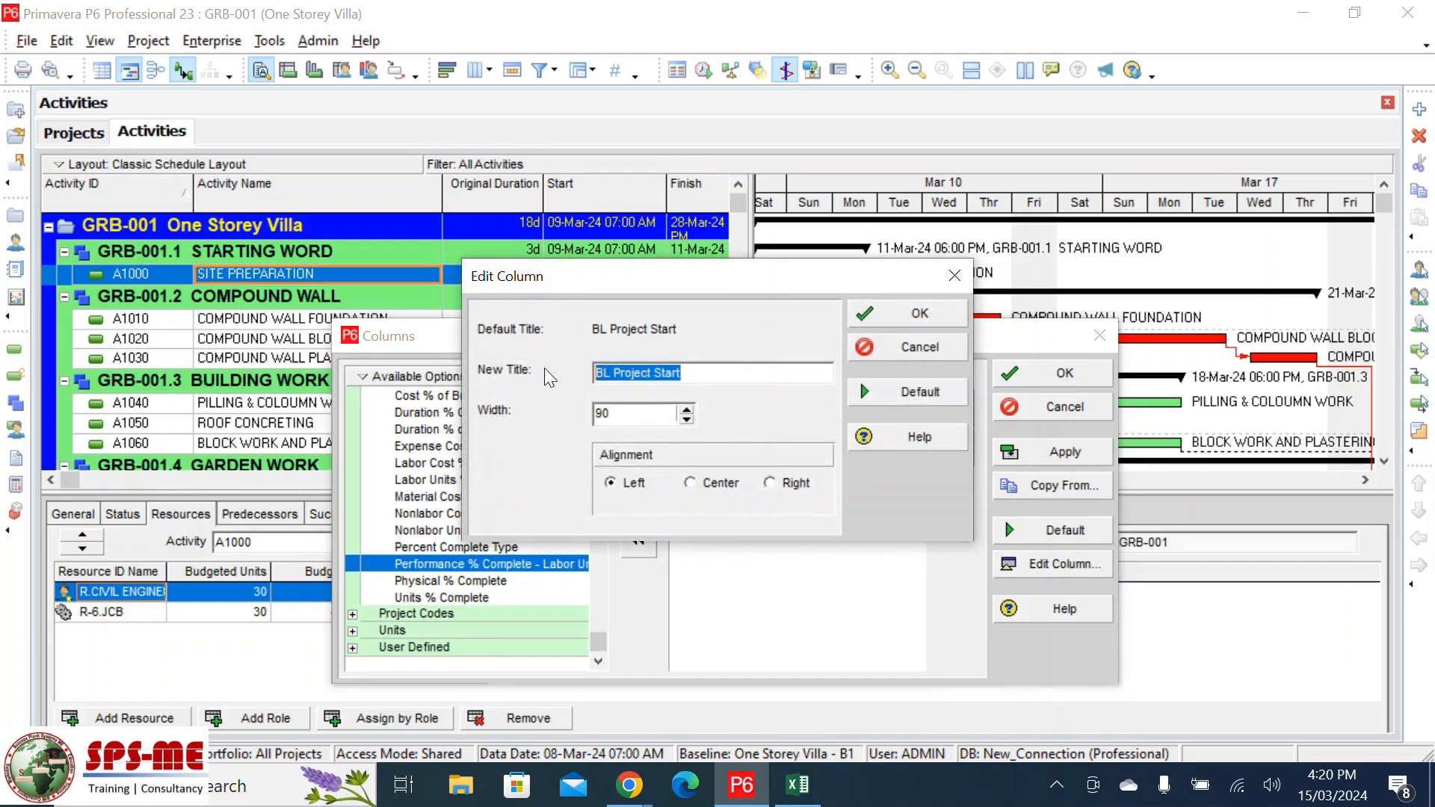
pyautogui.write('Plan Start')
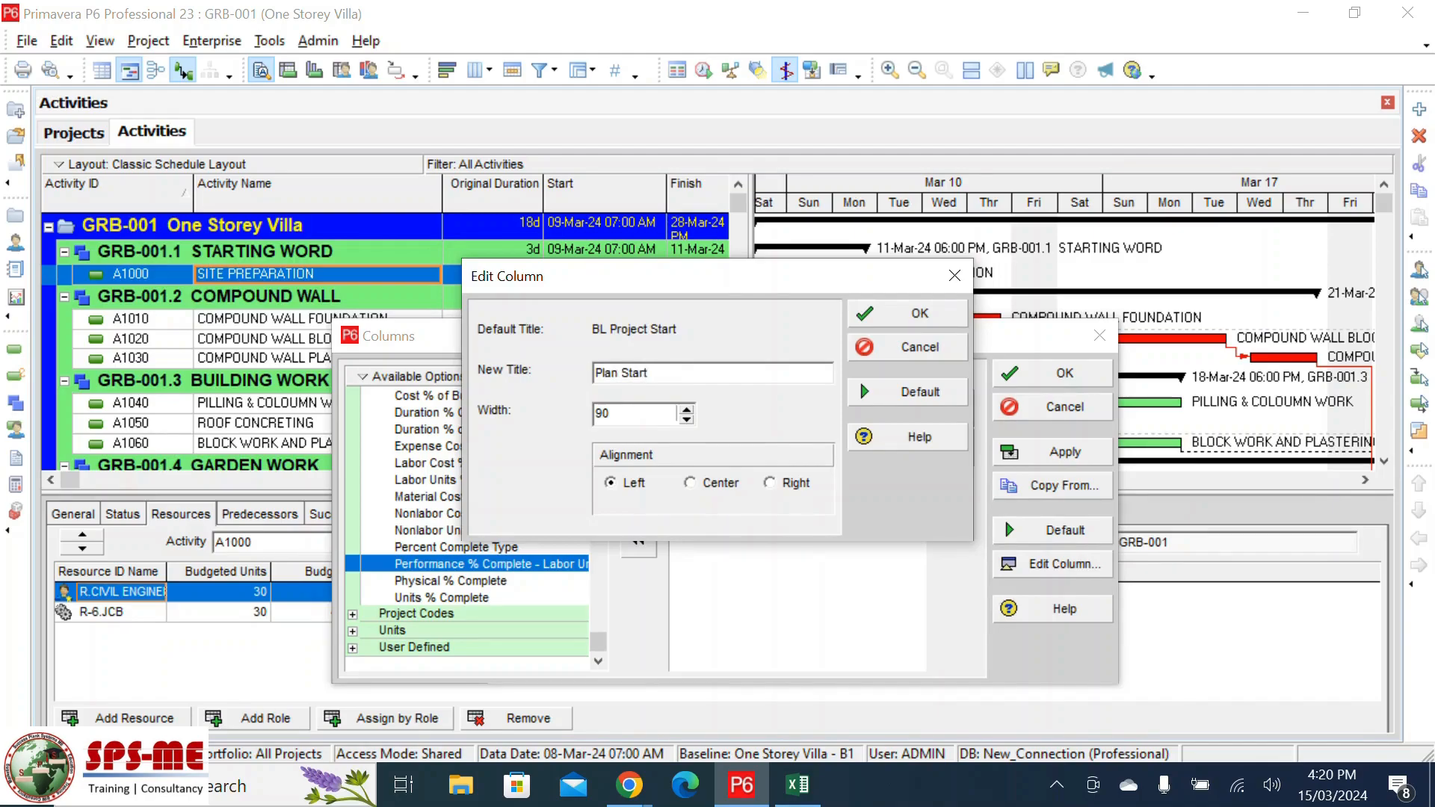
pyautogui.click(871, 314)
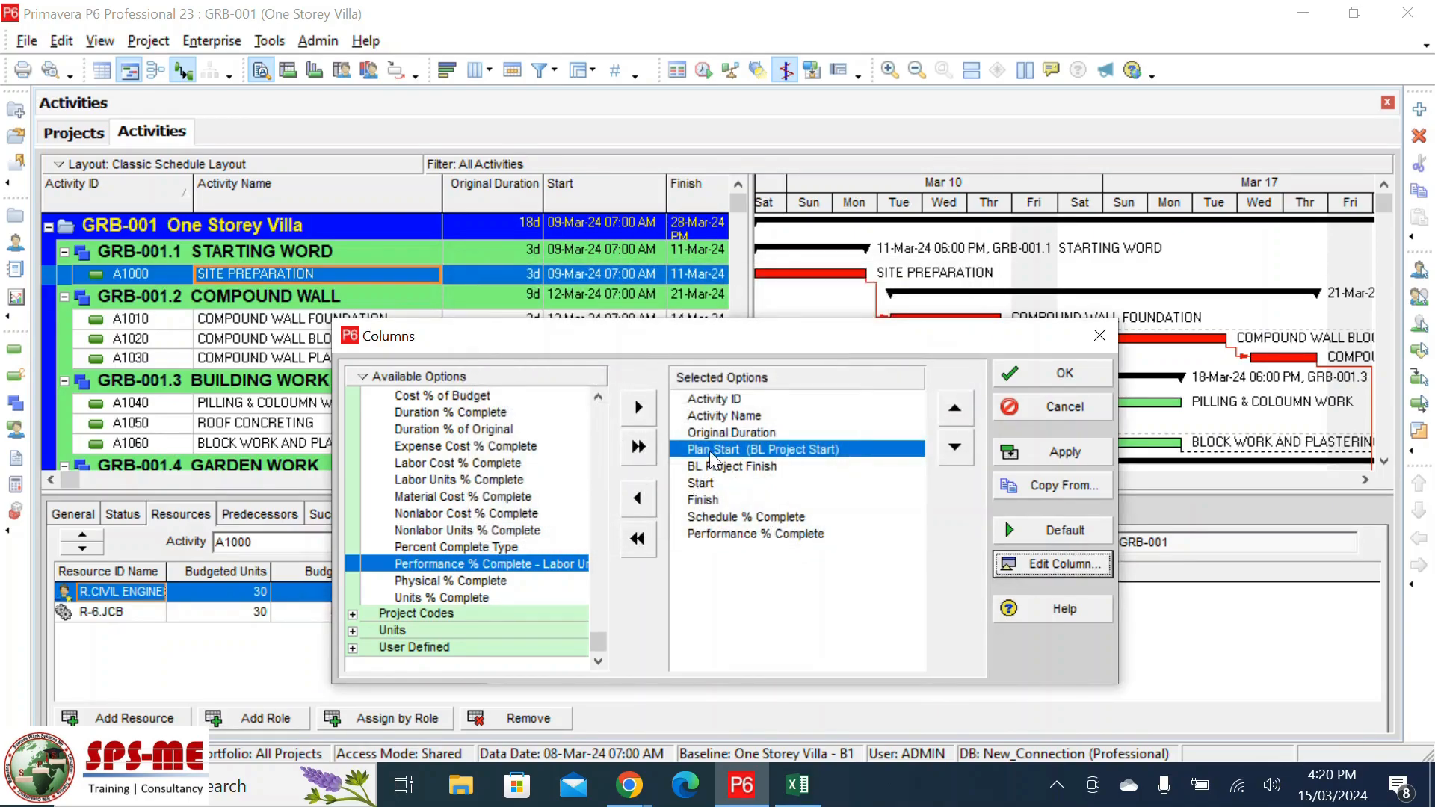
# - Change the title of the BL Project Finish column to Plan Finish
pyautogui.click(727, 466)
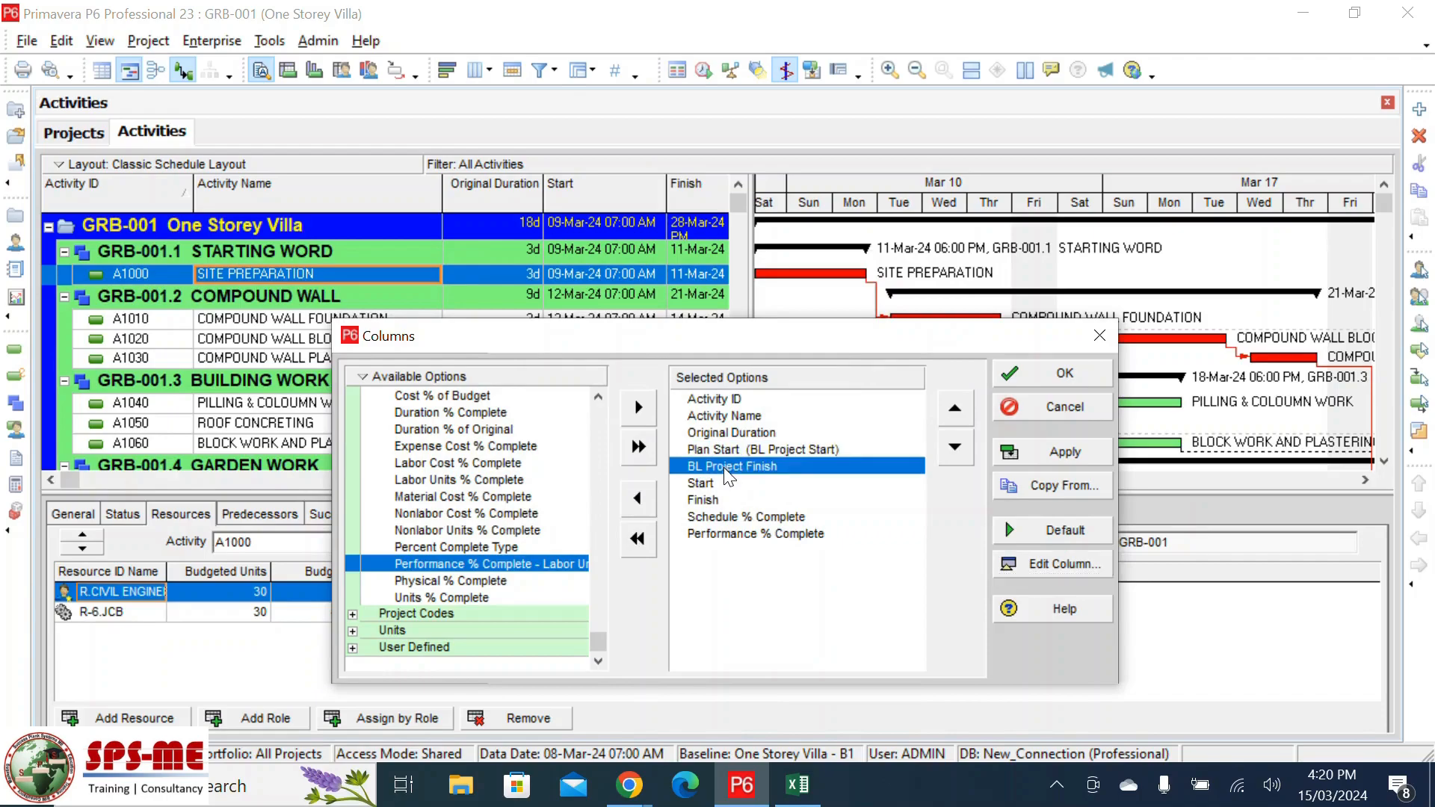
pyautogui.click(1064, 563)
pyautogui.moveTo(740, 372); pyautogui.dragTo(397, 377)
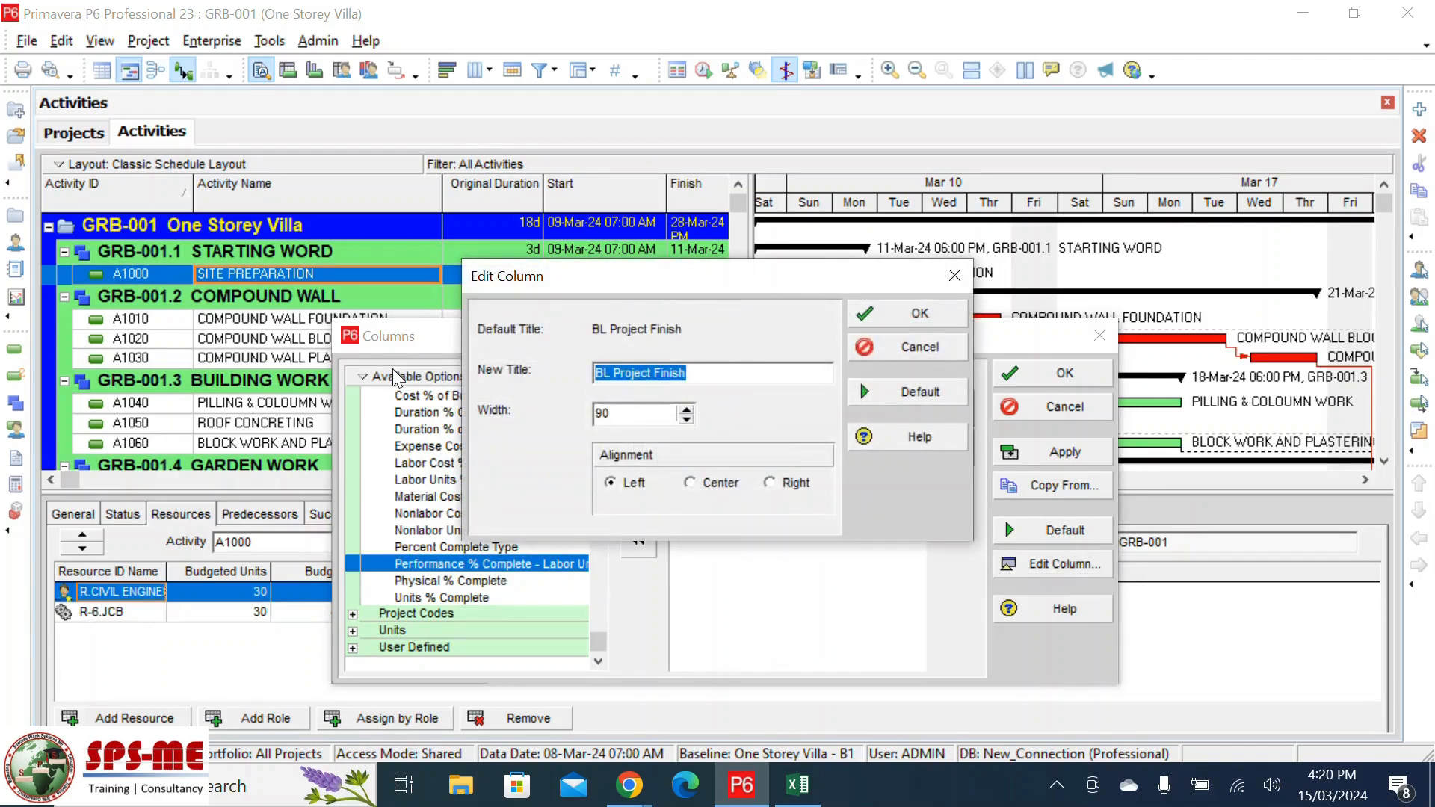
pyautogui.write('Pla')
pyautogui.write('n ')
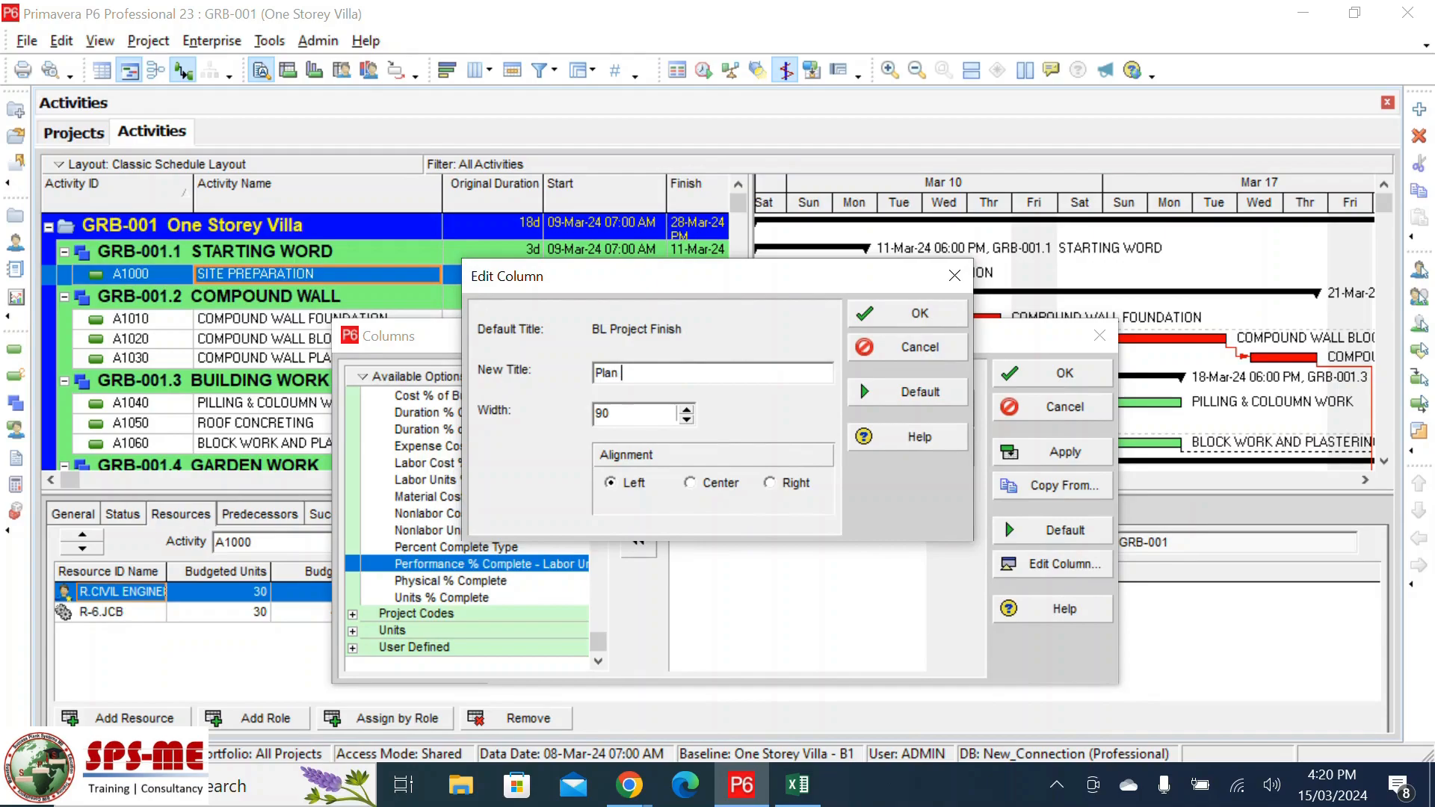
pyautogui.write('Finish')
pyautogui.click(915, 314)
# - Change the title of the Schedule % Complete column to Plan%
pyautogui.click(736, 517)
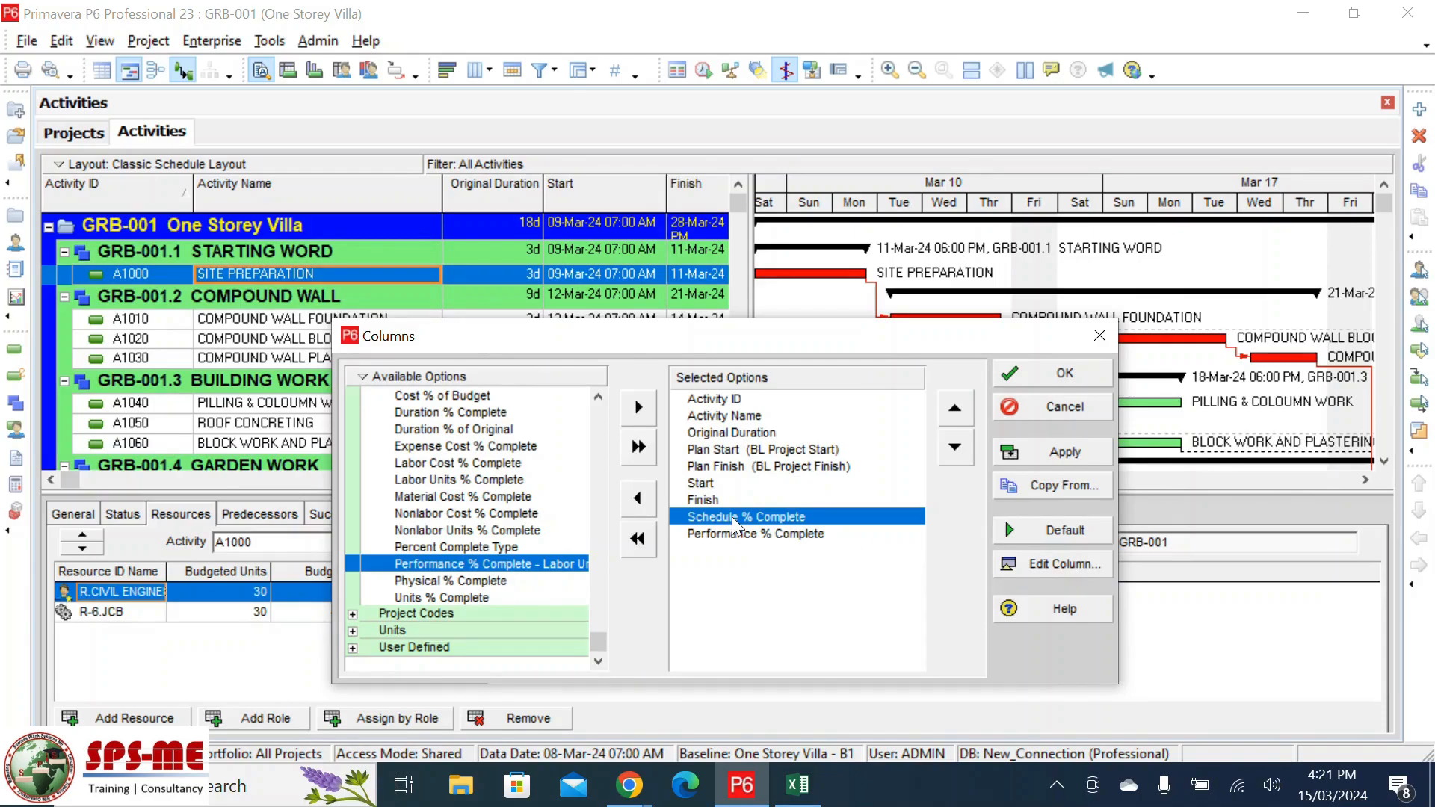
pyautogui.click(1074, 570)
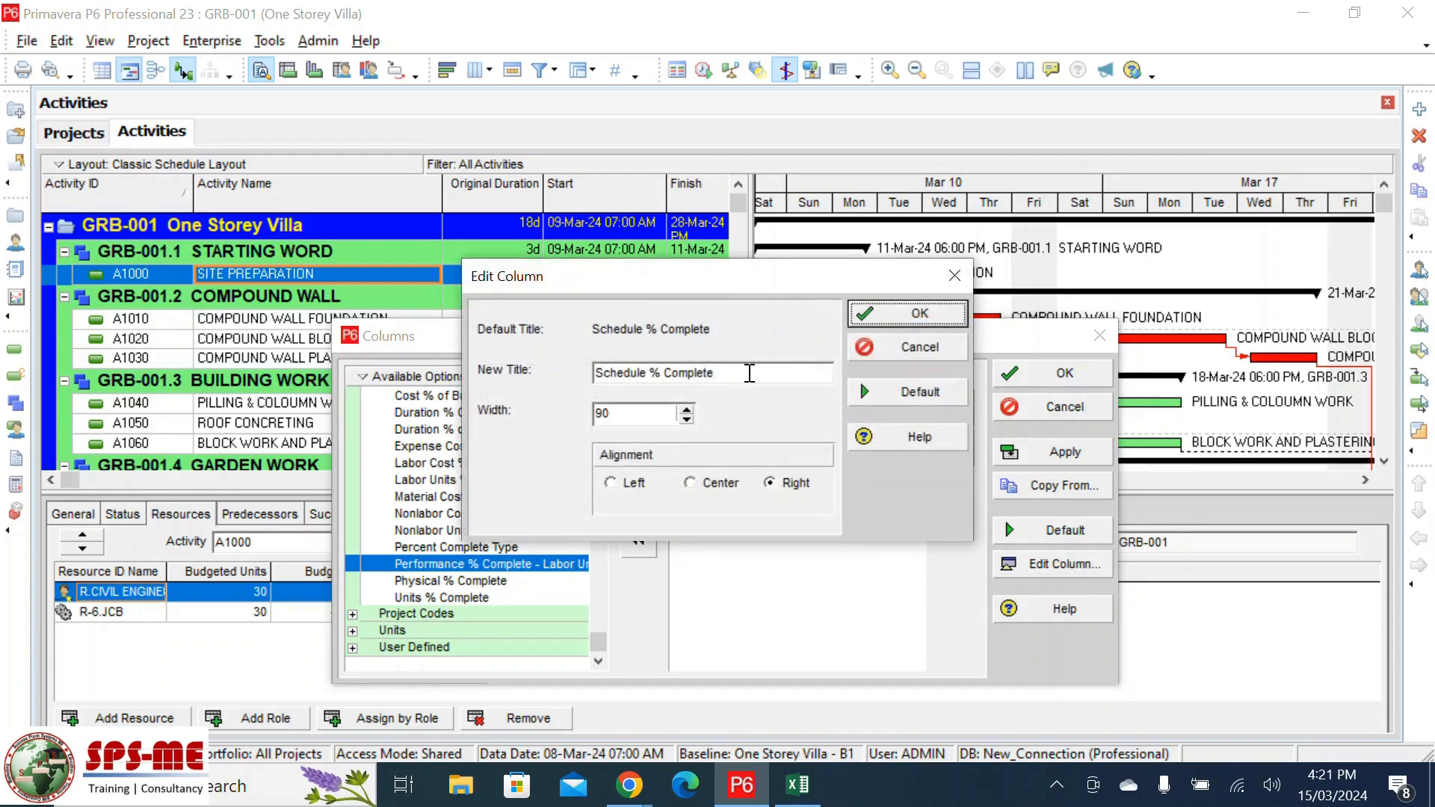
pyautogui.write('Plan')
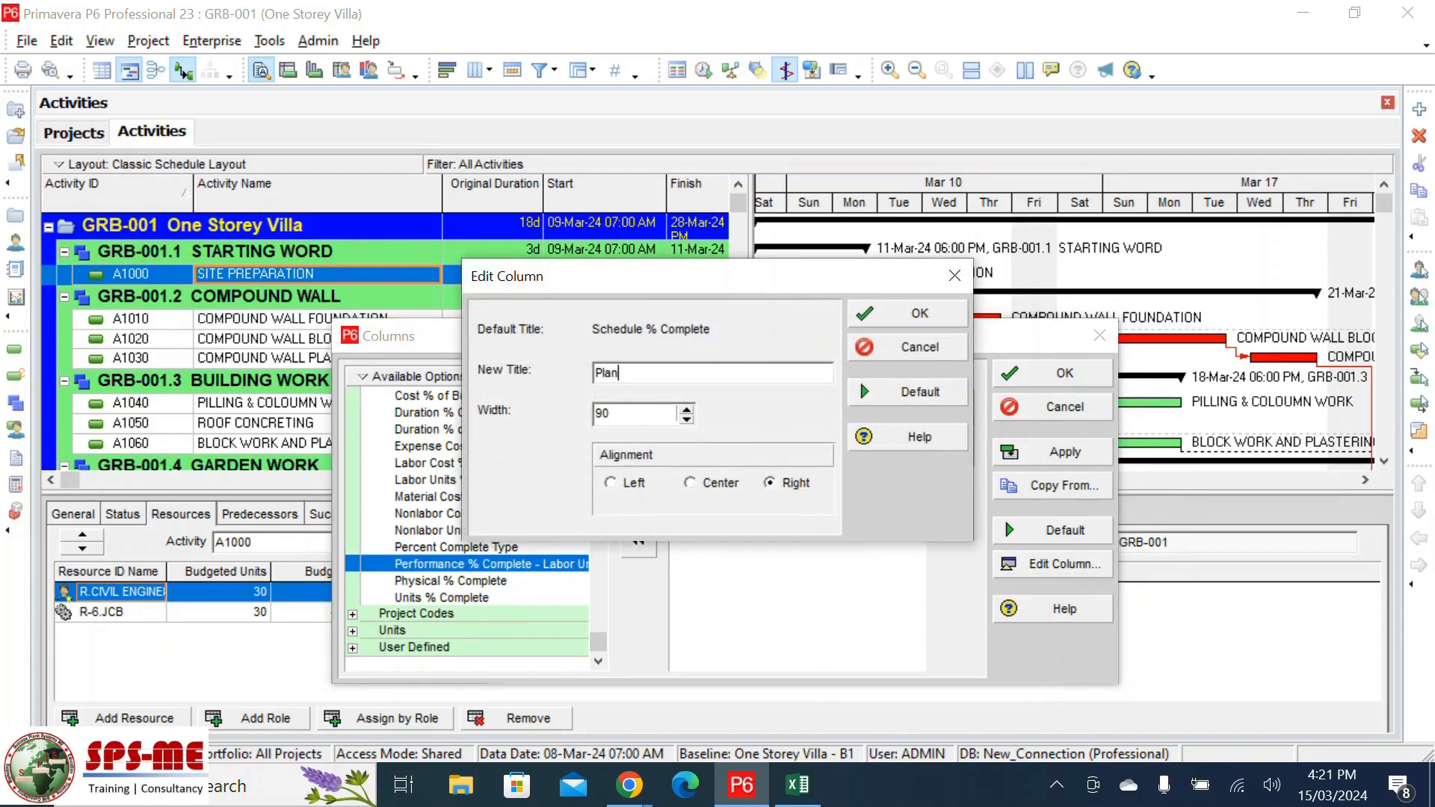
pyautogui.write('%')
pyautogui.click(945, 312)
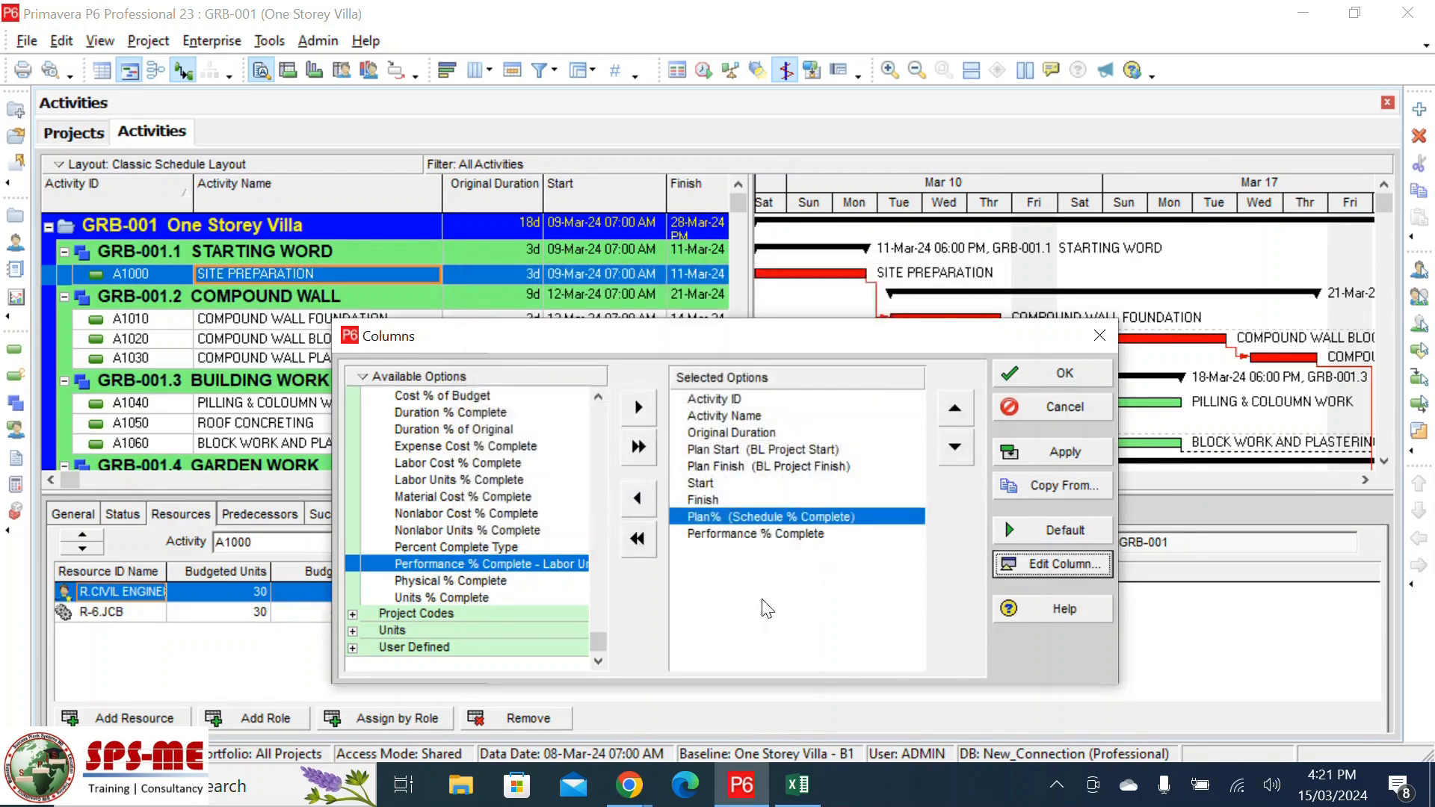
# - Change the title of the Performance % Complete column to Actual% and apply the selected columns to the activity table
pyautogui.click(738, 532)
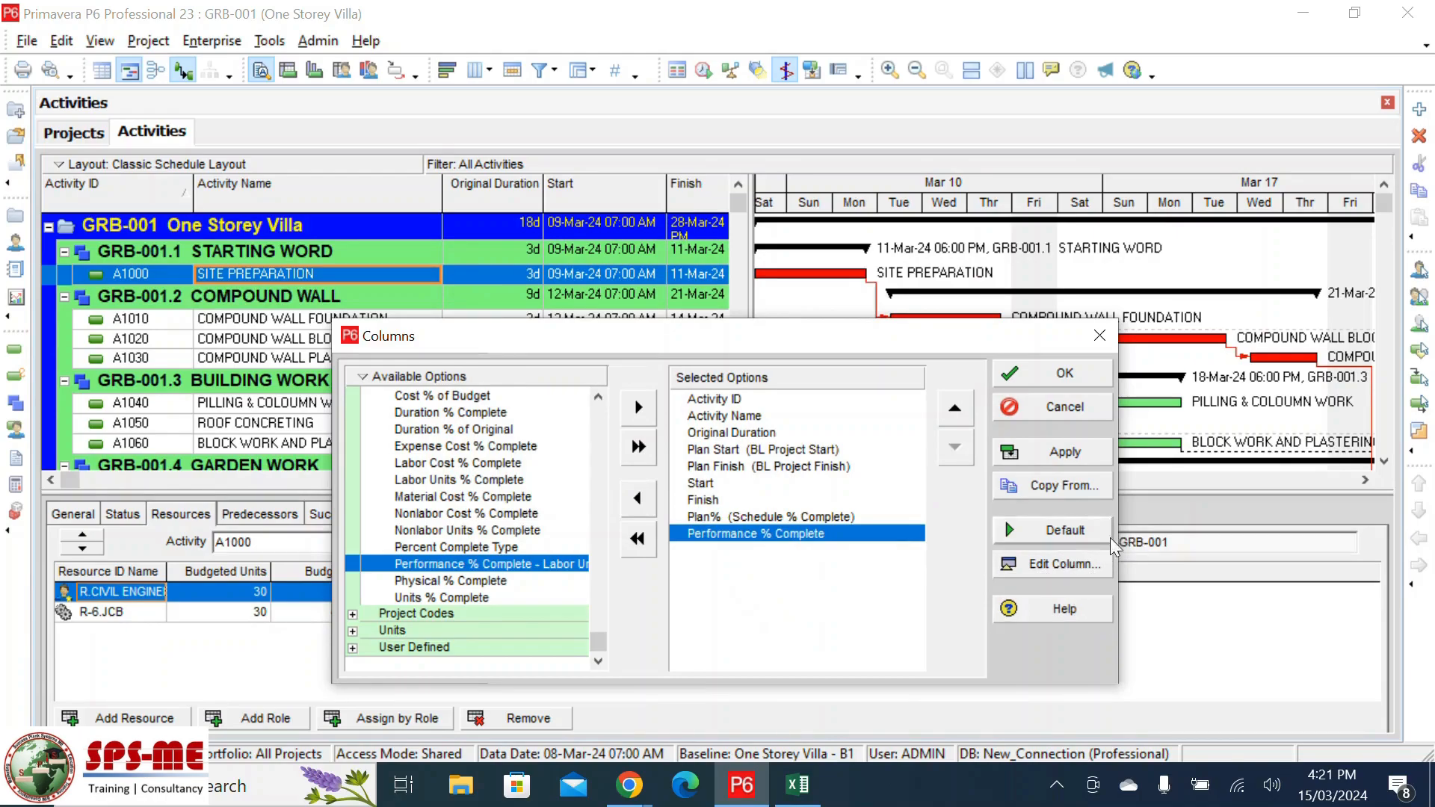
pyautogui.click(1058, 564)
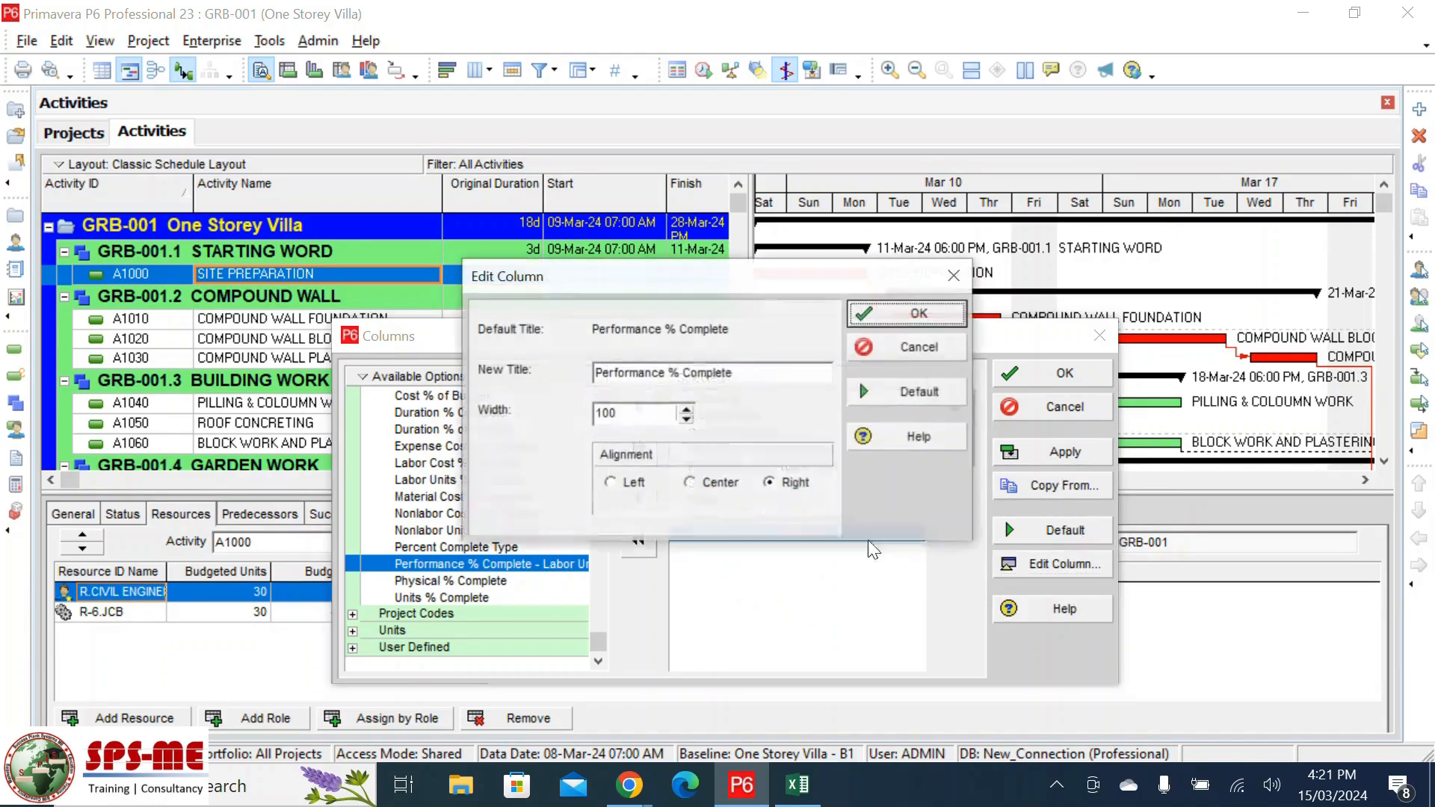
pyautogui.moveTo(792, 378); pyautogui.dragTo(31, 276)
pyautogui.write('Actual')
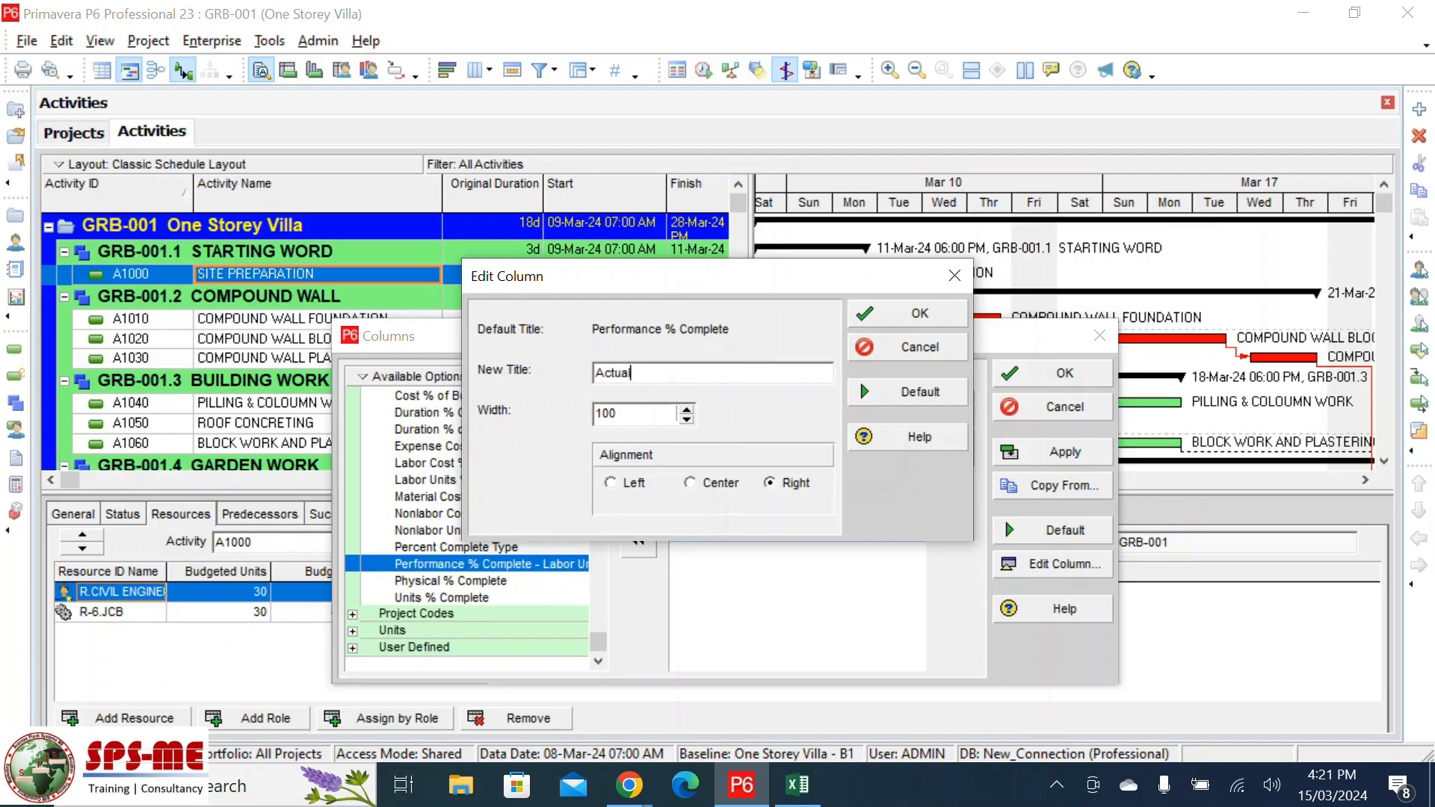
pyautogui.write('%')
pyautogui.click(940, 314)
pyautogui.click(1040, 379)
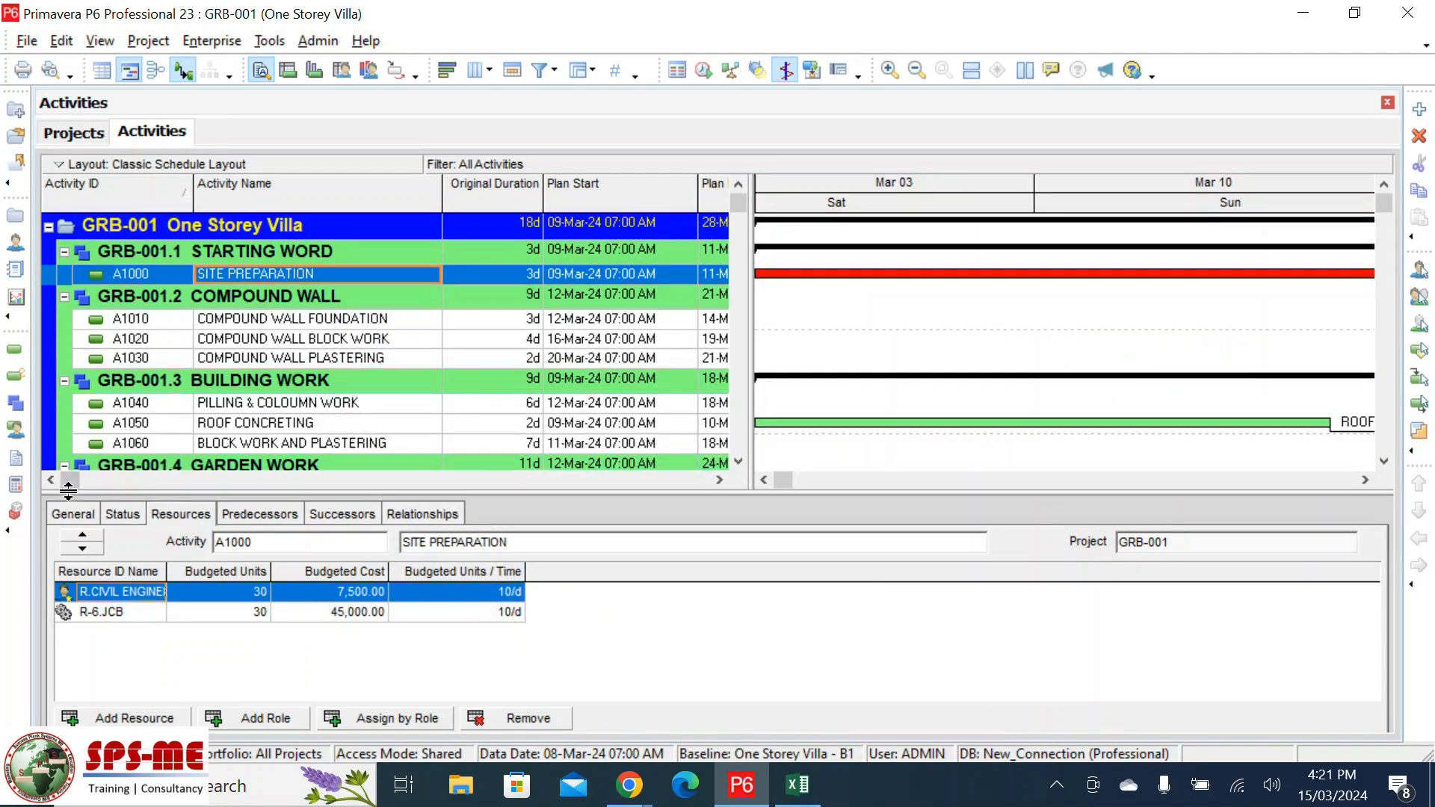
# - Examine the date and percent complete columns across the full width of the activity table
pyautogui.moveTo(73, 482); pyautogui.dragTo(197, 488)
pyautogui.click(716, 481)
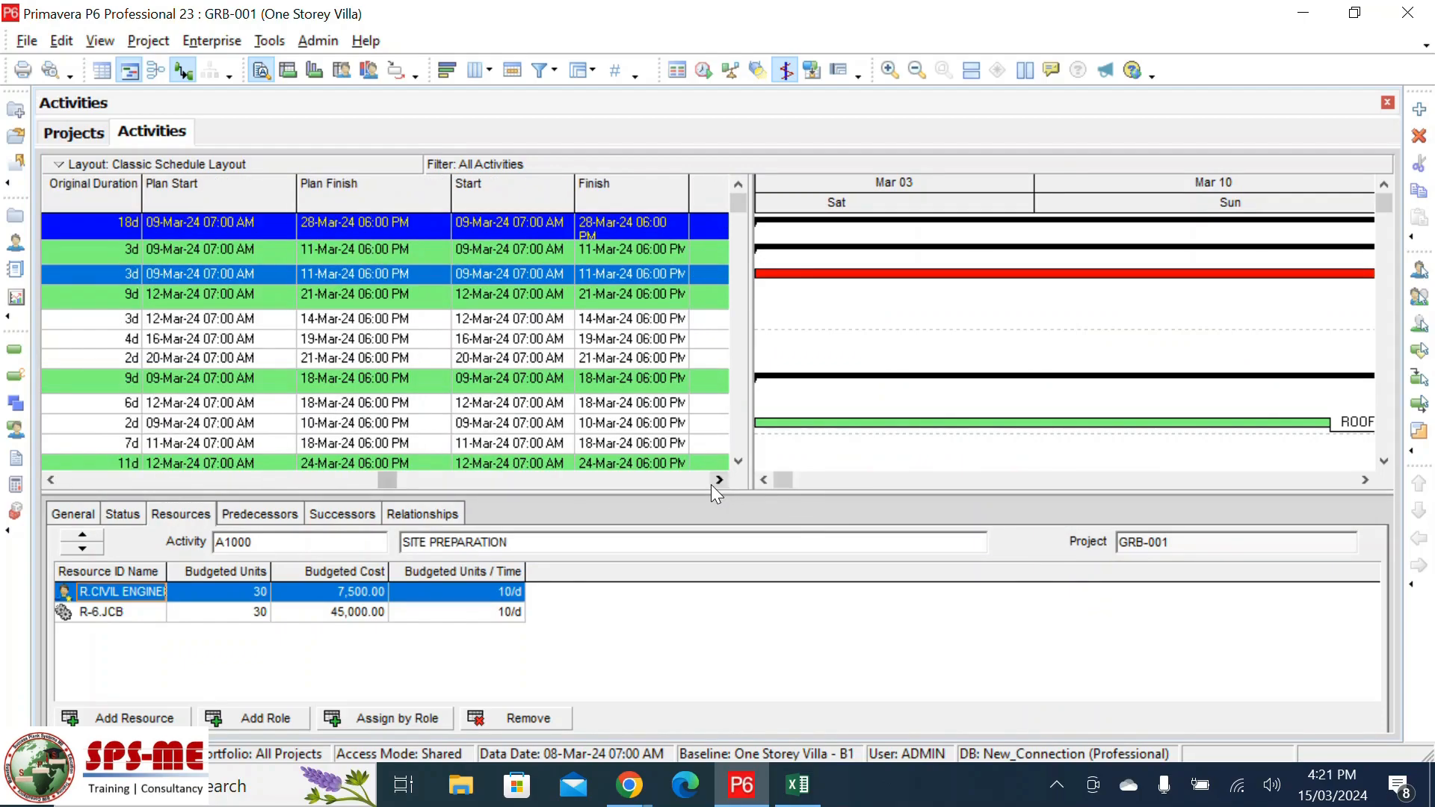
pyautogui.click(716, 481)
pyautogui.click(716, 481)
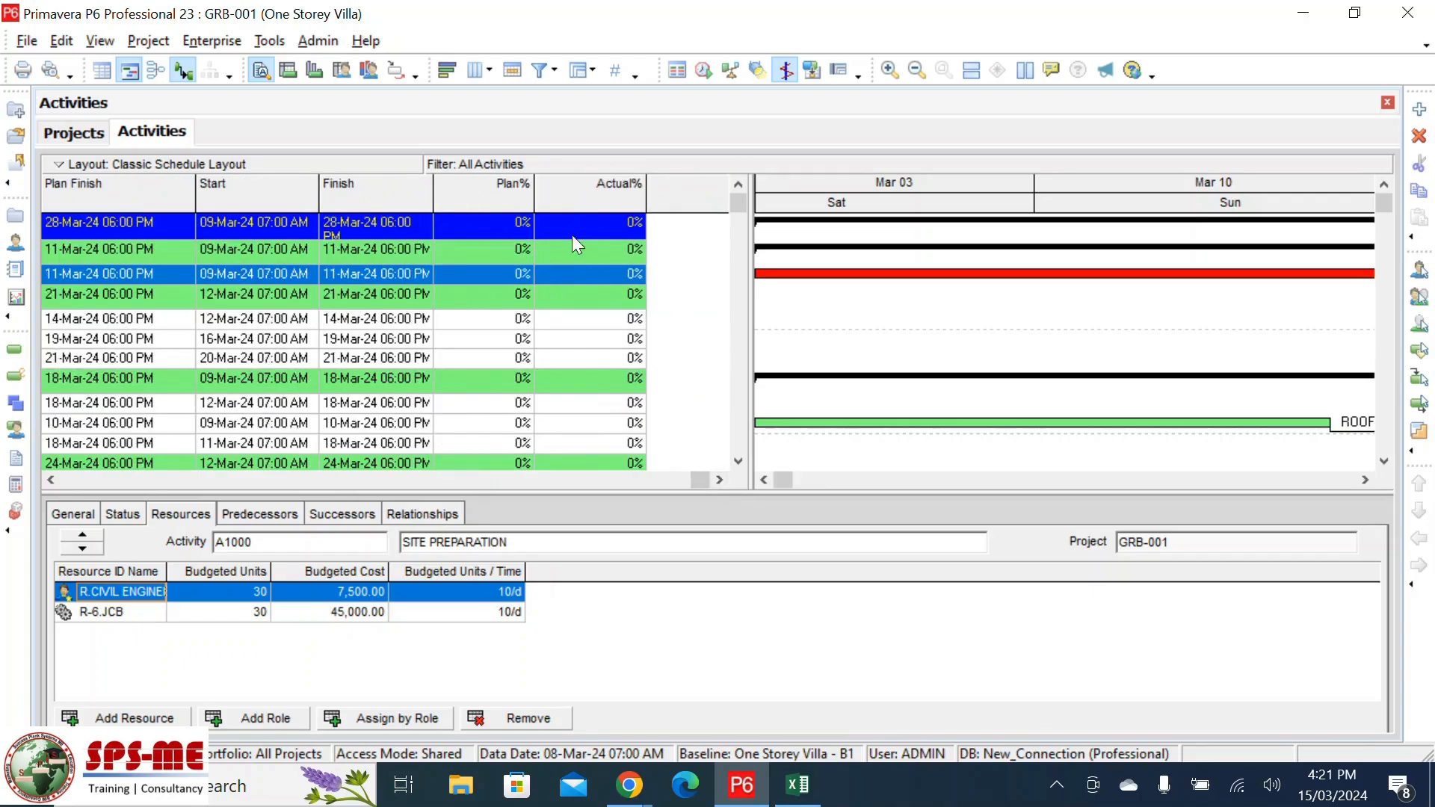
pyautogui.click(52, 479)
pyautogui.click(52, 479)
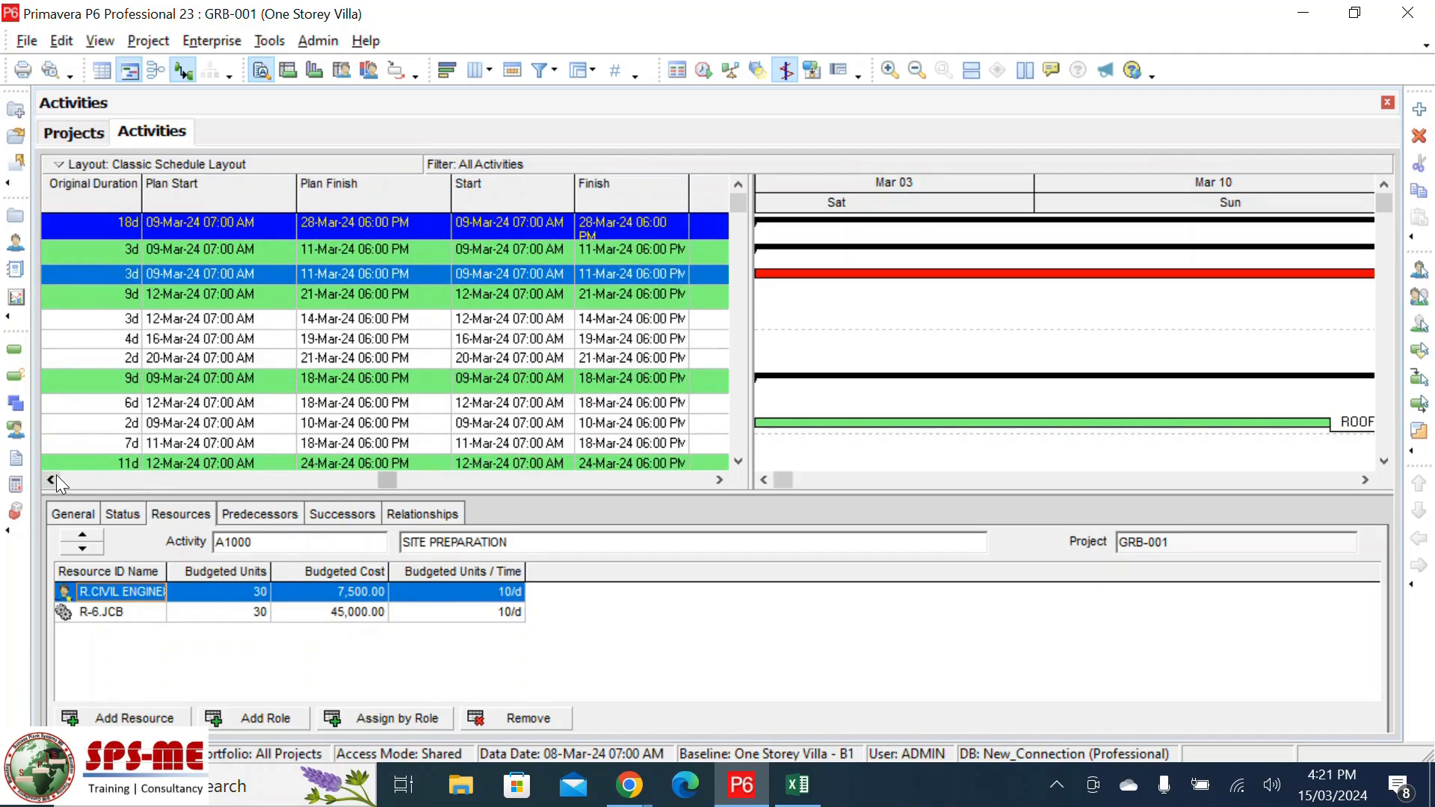
pyautogui.click(56, 475)
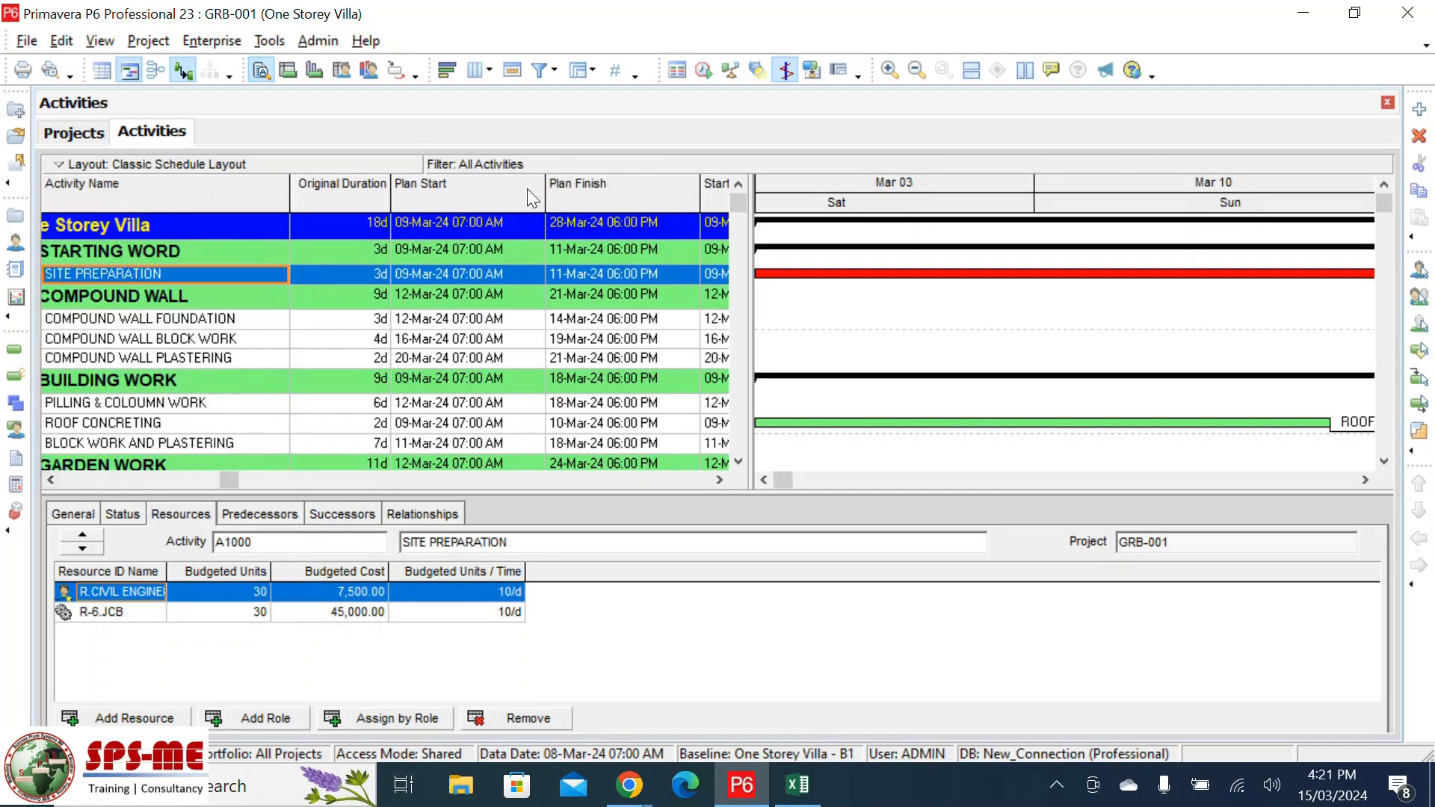
pyautogui.click(719, 480)
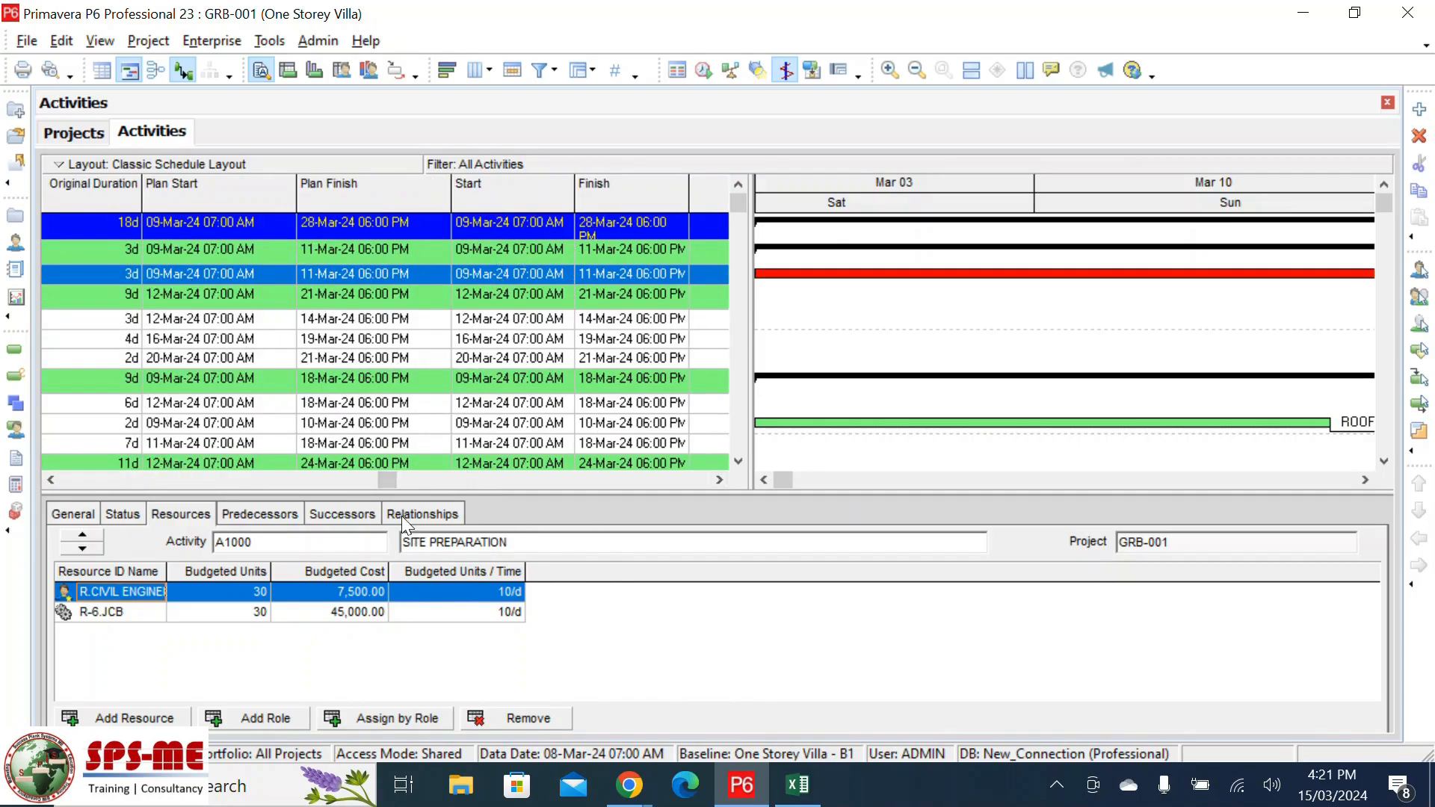
pyautogui.click(49, 481)
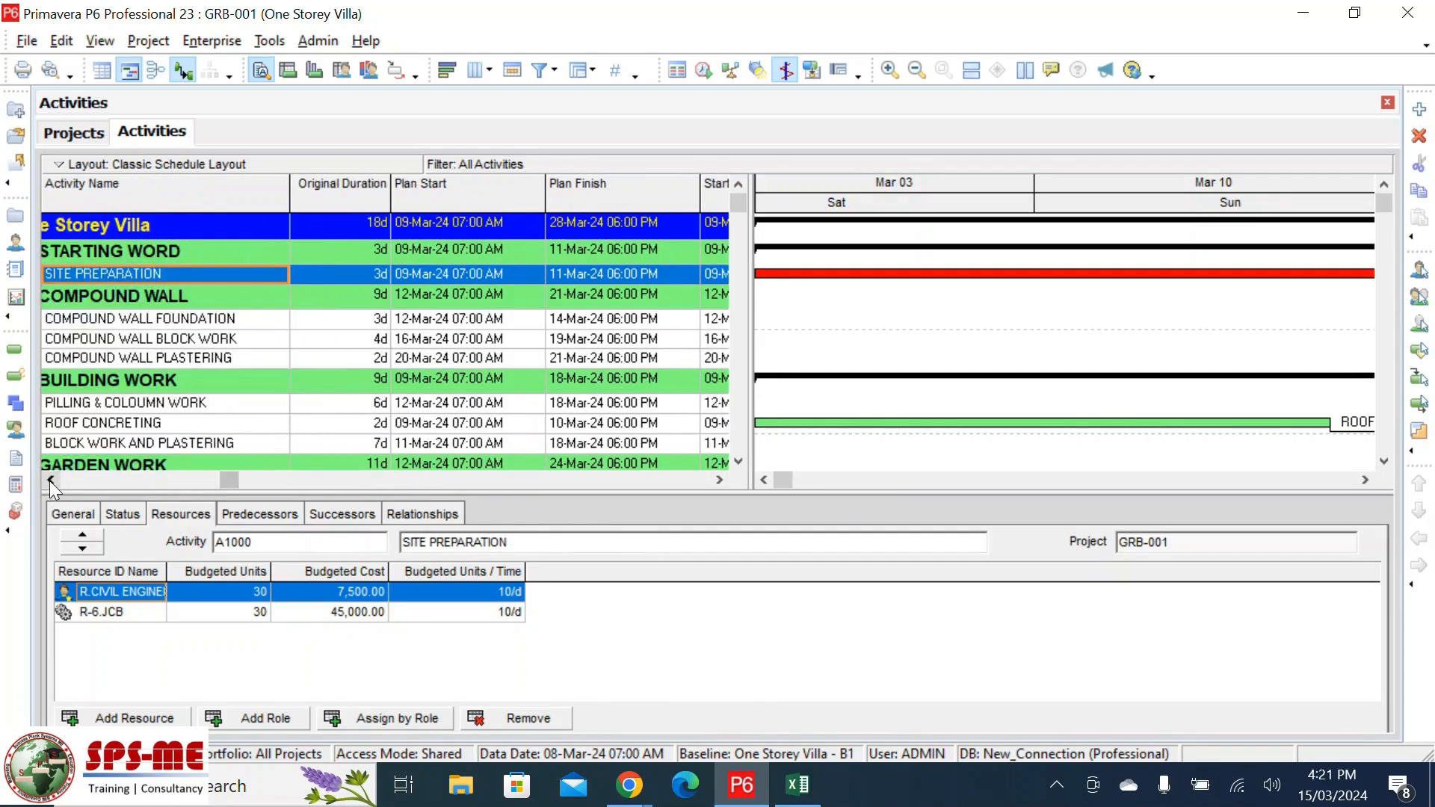
pyautogui.click(50, 481)
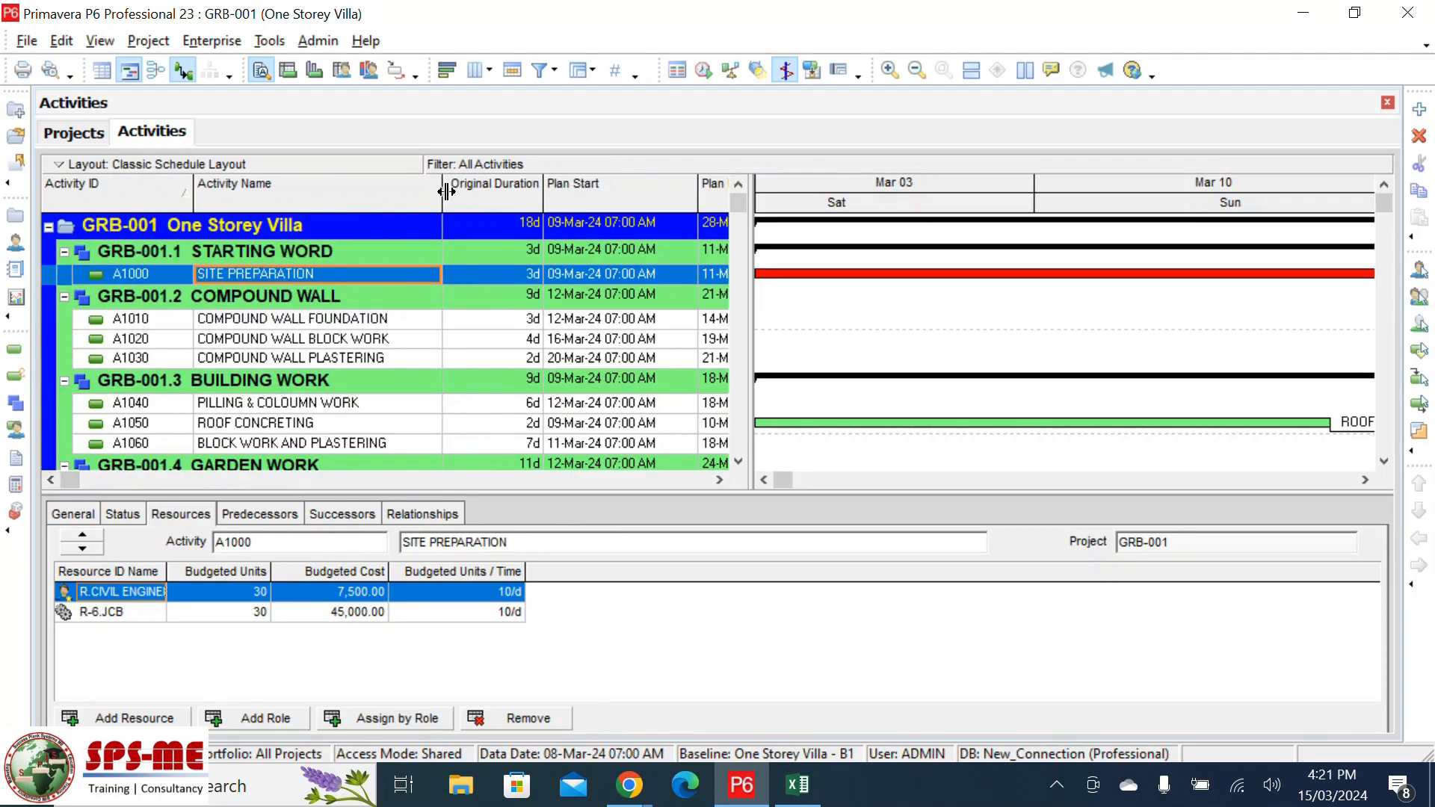
# - Narrow the Activity Name column slightly in the activity table
pyautogui.moveTo(440, 193); pyautogui.dragTo(416, 206)
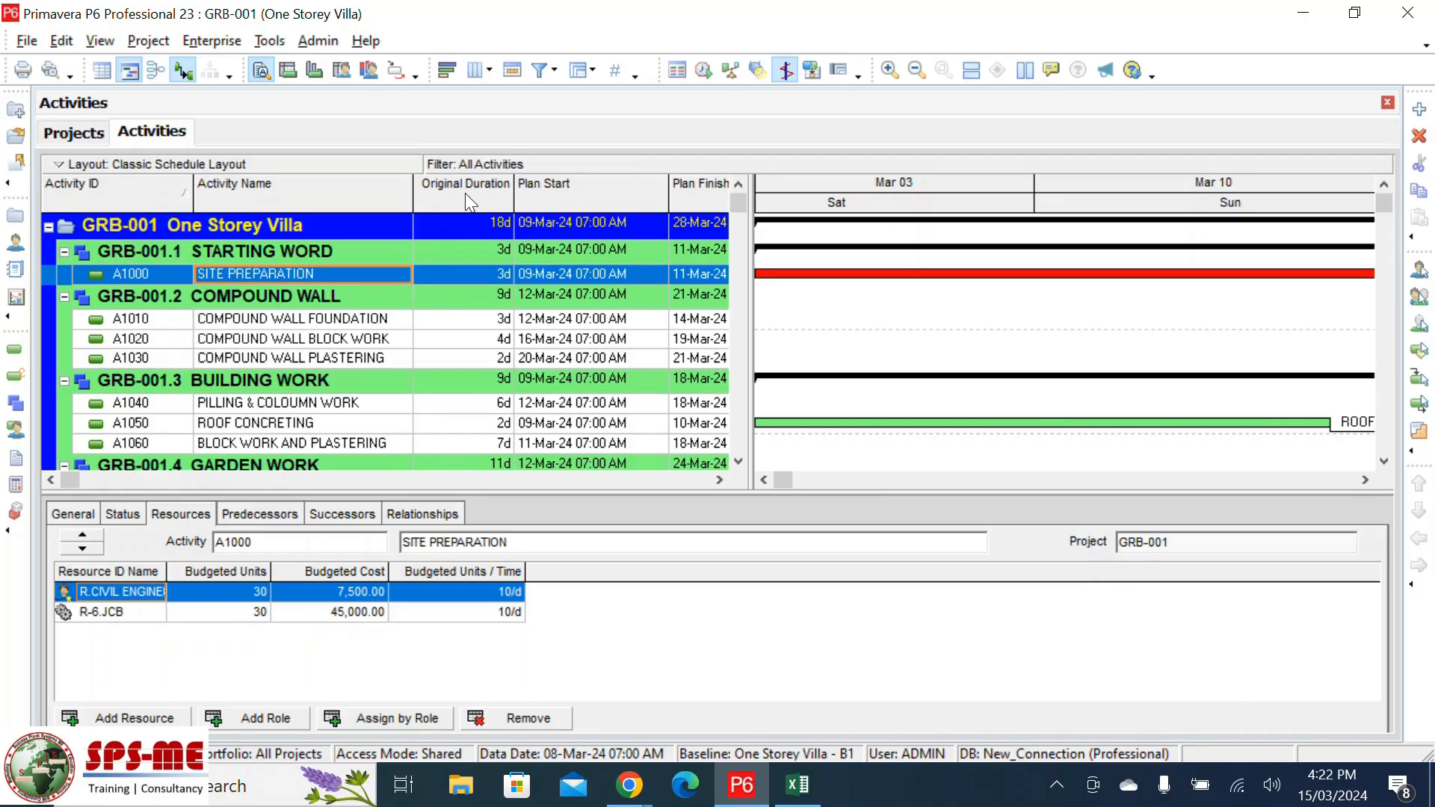
pyautogui.rightClick(577, 200)
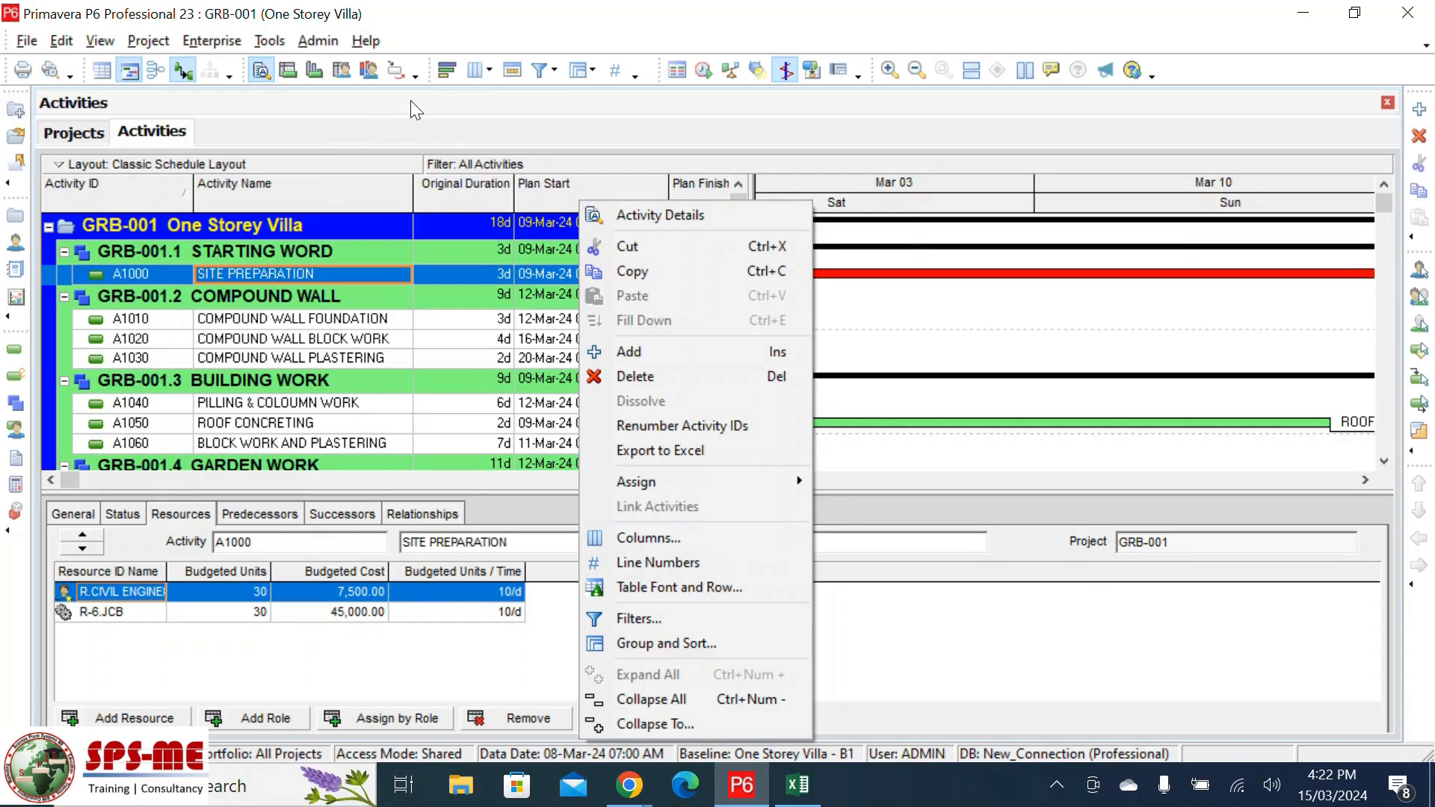
pyautogui.click(438, 102)
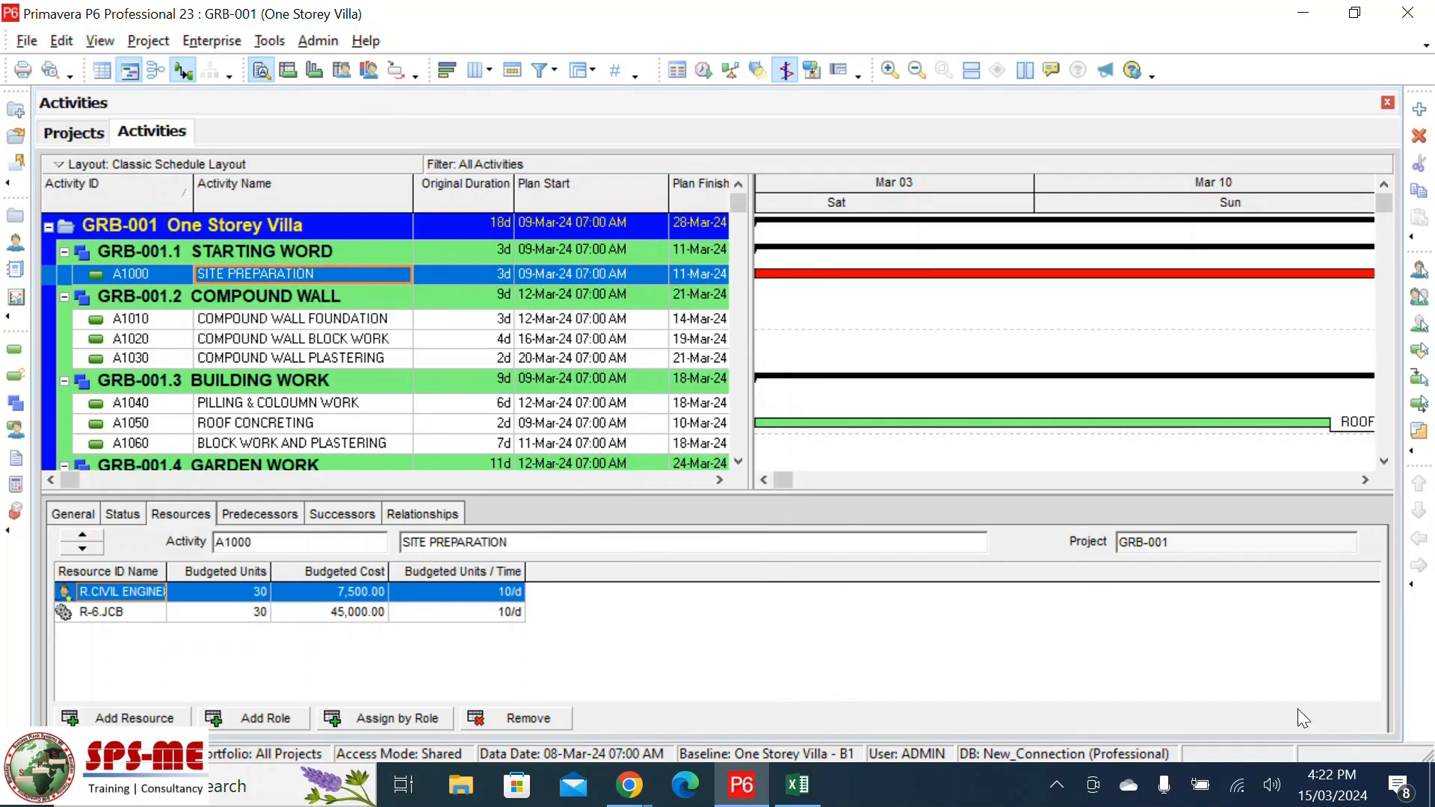
# - Save the current layout as a new layout named Actual Updation, available to the current user
pyautogui.click(60, 164)
pyautogui.moveTo(73, 190)
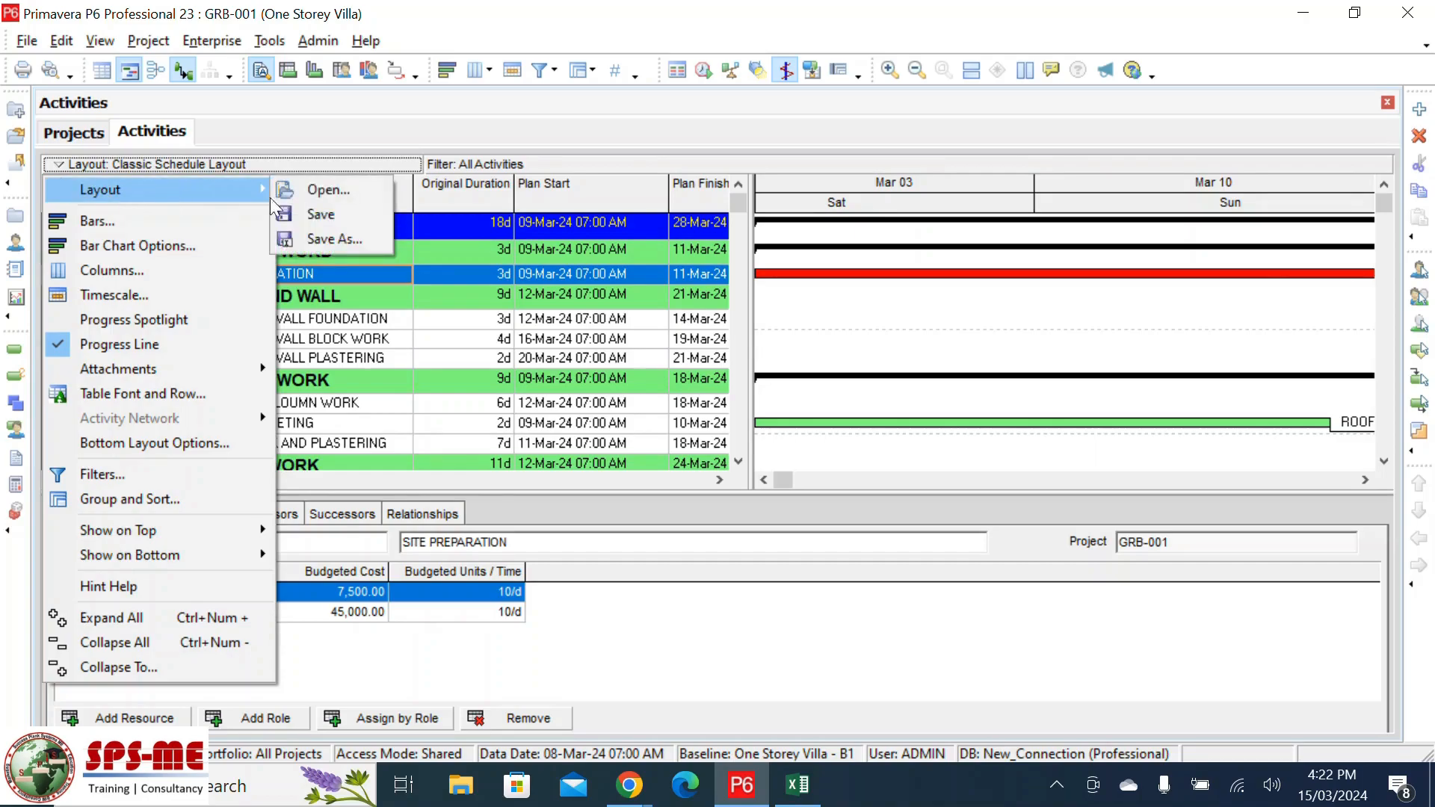
pyautogui.click(343, 239)
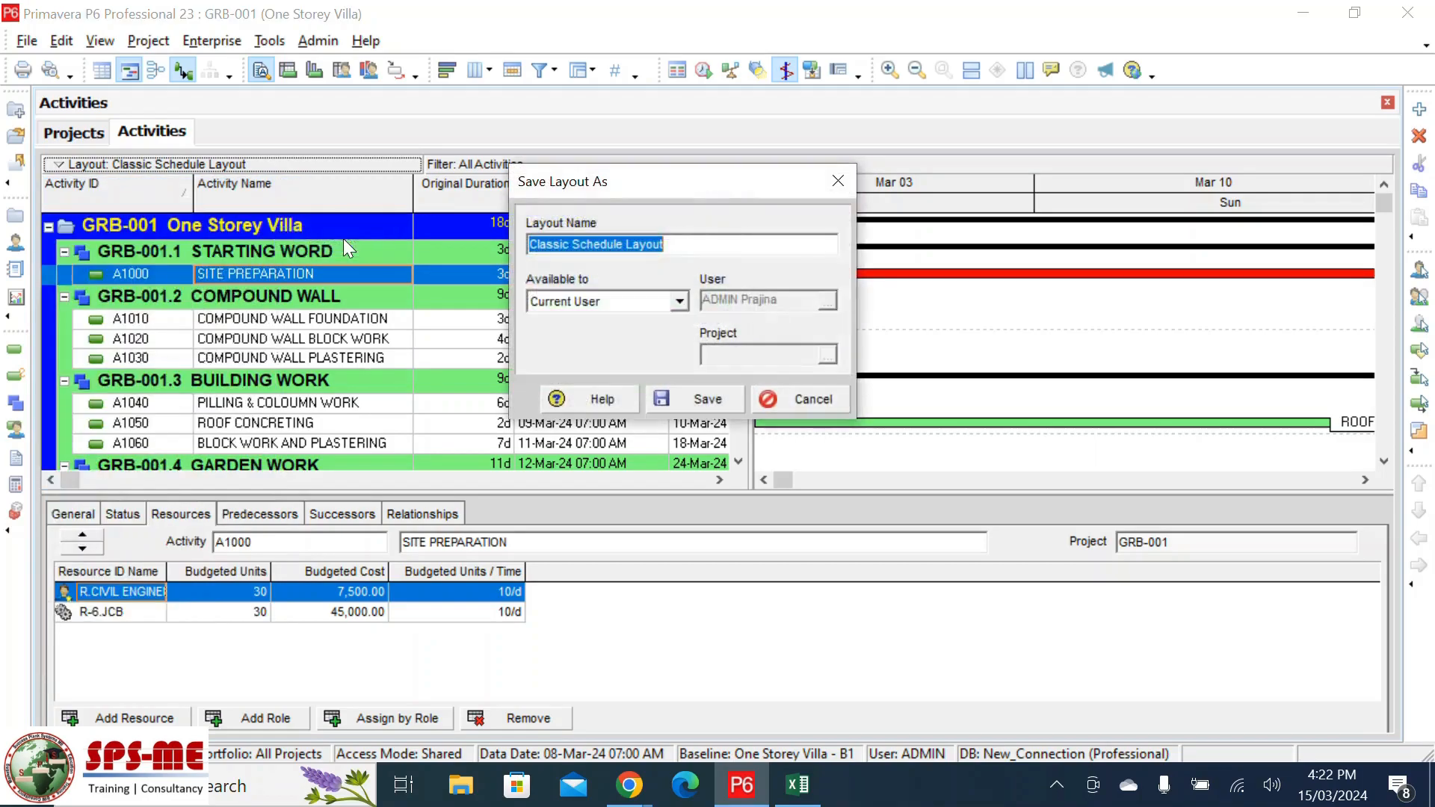
pyautogui.click(739, 248)
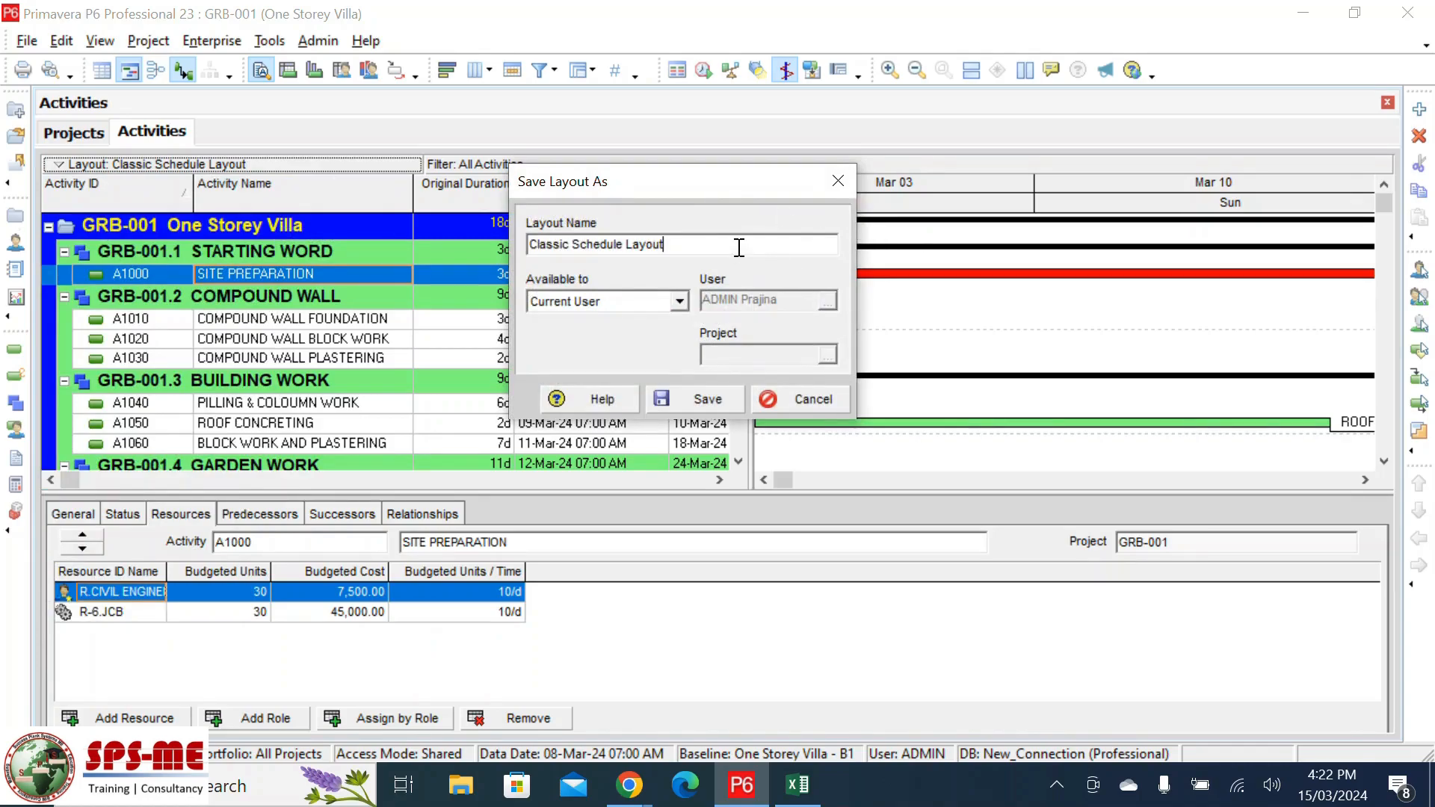
pyautogui.moveTo(739, 247); pyautogui.dragTo(123, 250)
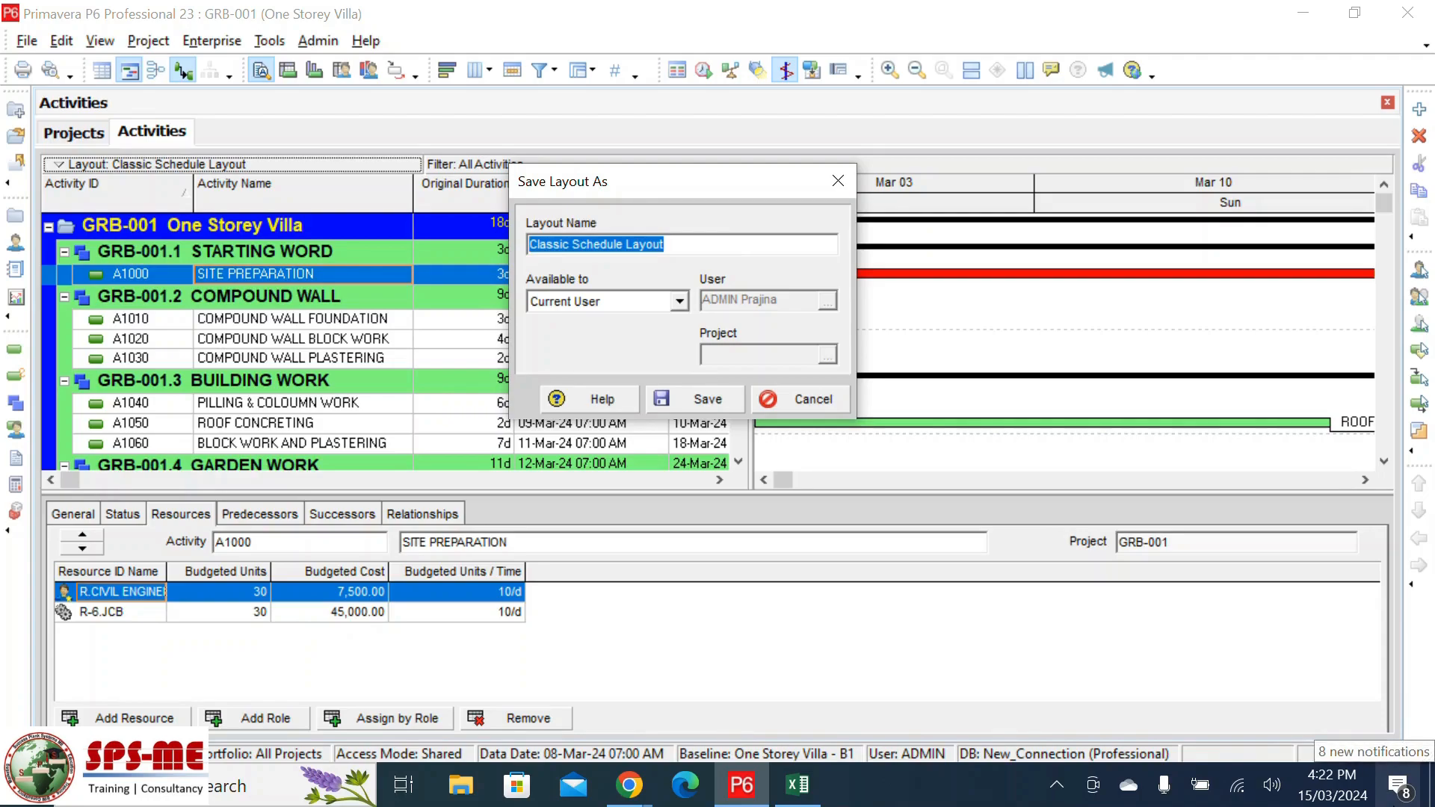
pyautogui.write('Actual Updation')
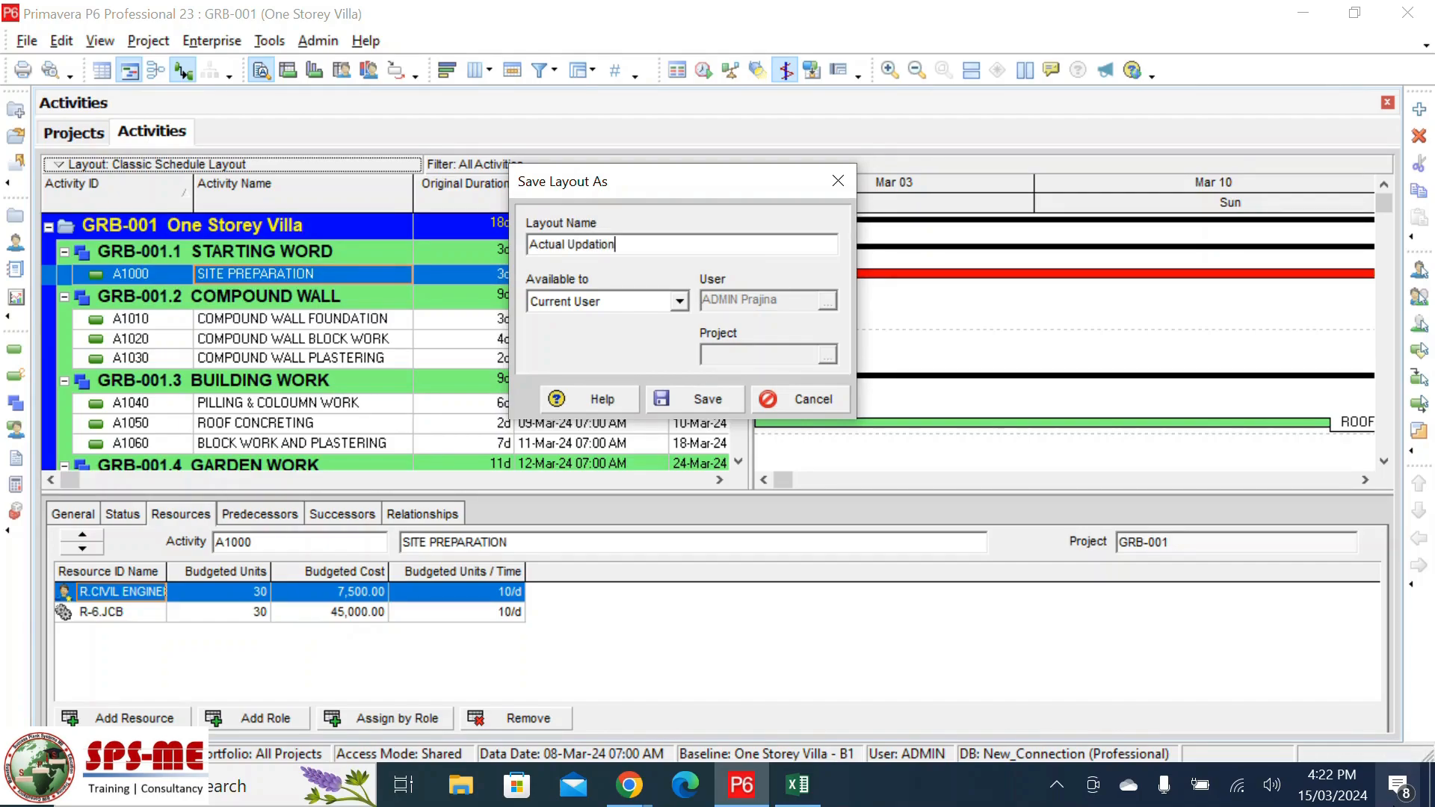
pyautogui.click(707, 398)
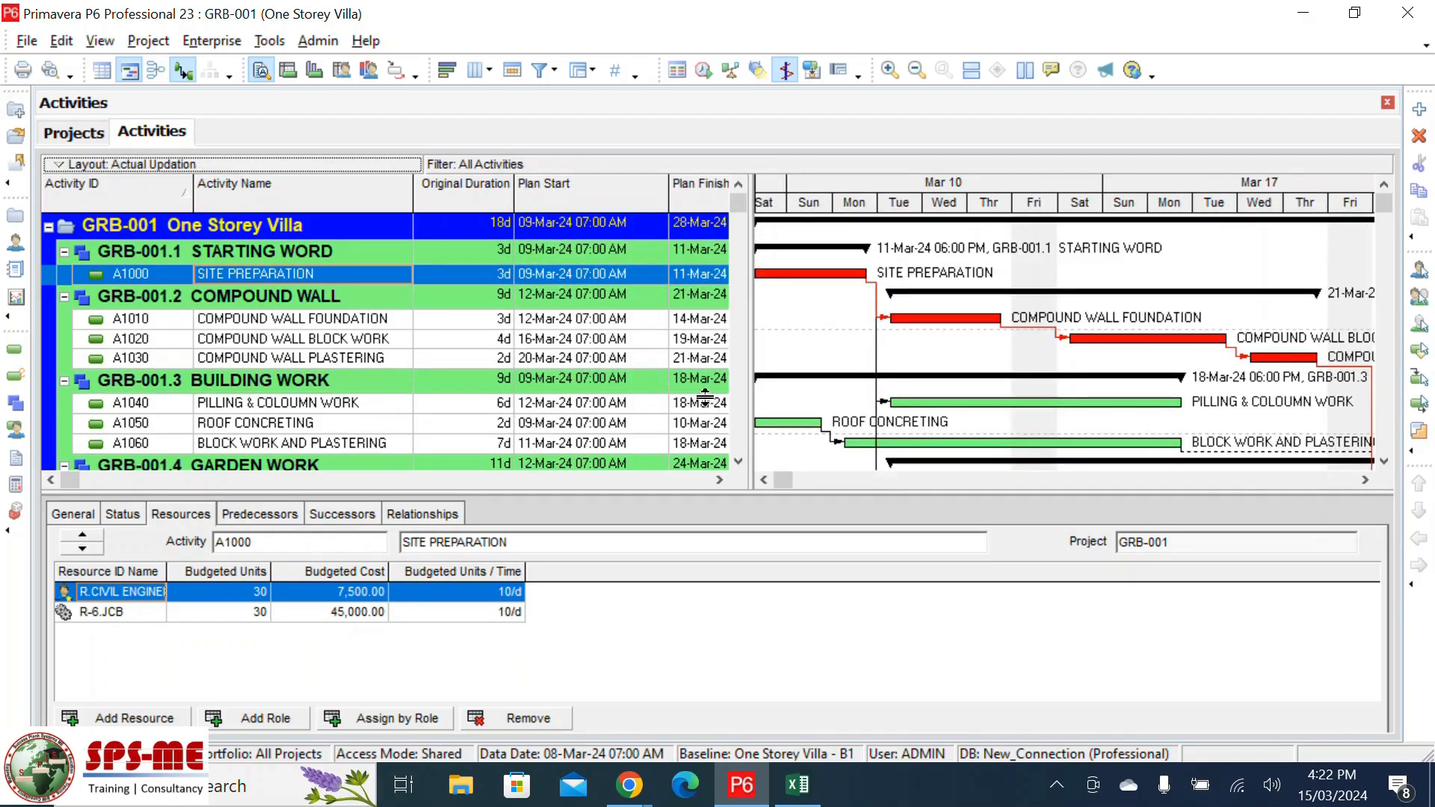
pyautogui.click(60, 166)
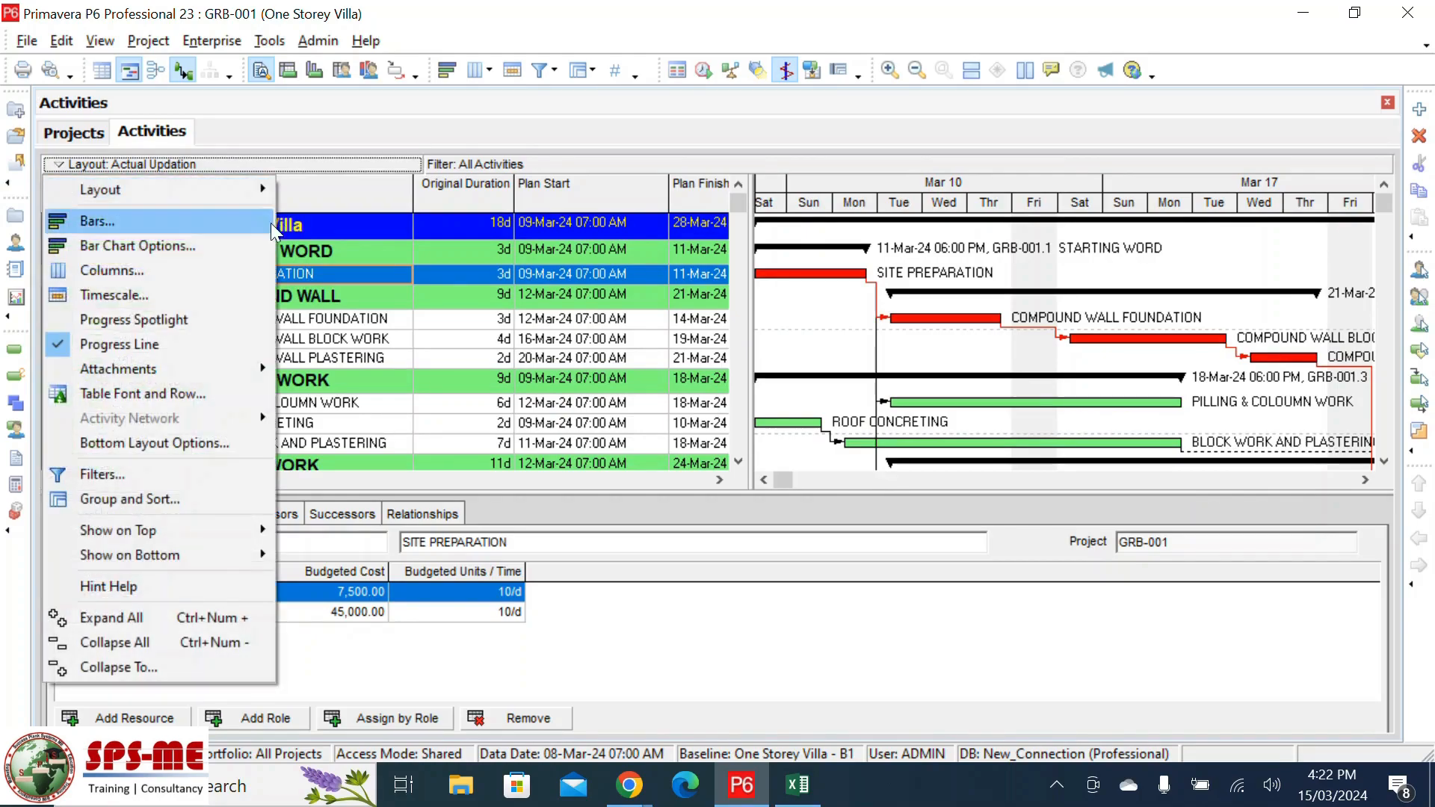
pyautogui.moveTo(240, 188)
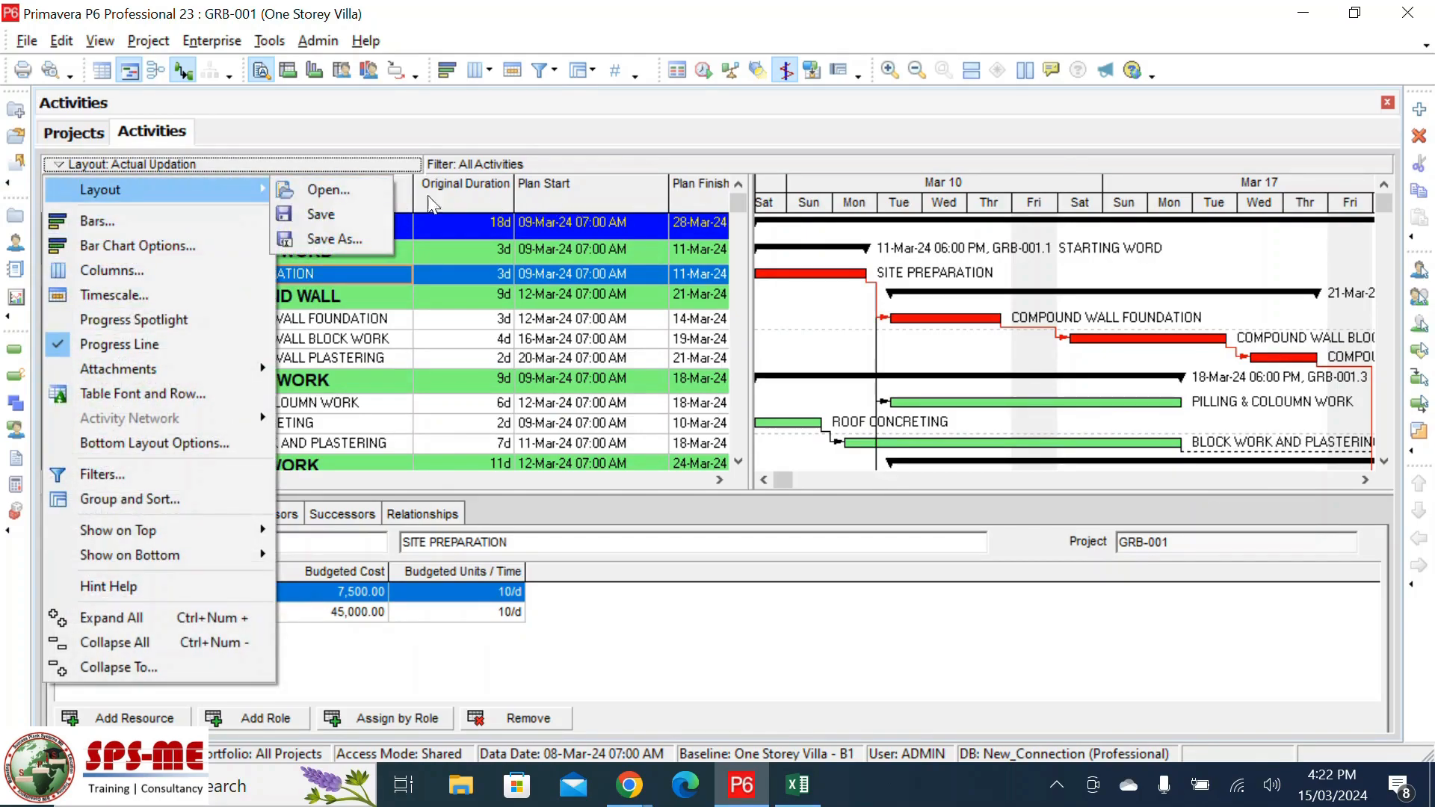
pyautogui.click(454, 205)
# - Open the global Classic Schedule Layout without saving the changes to the current layout
pyautogui.click(60, 166)
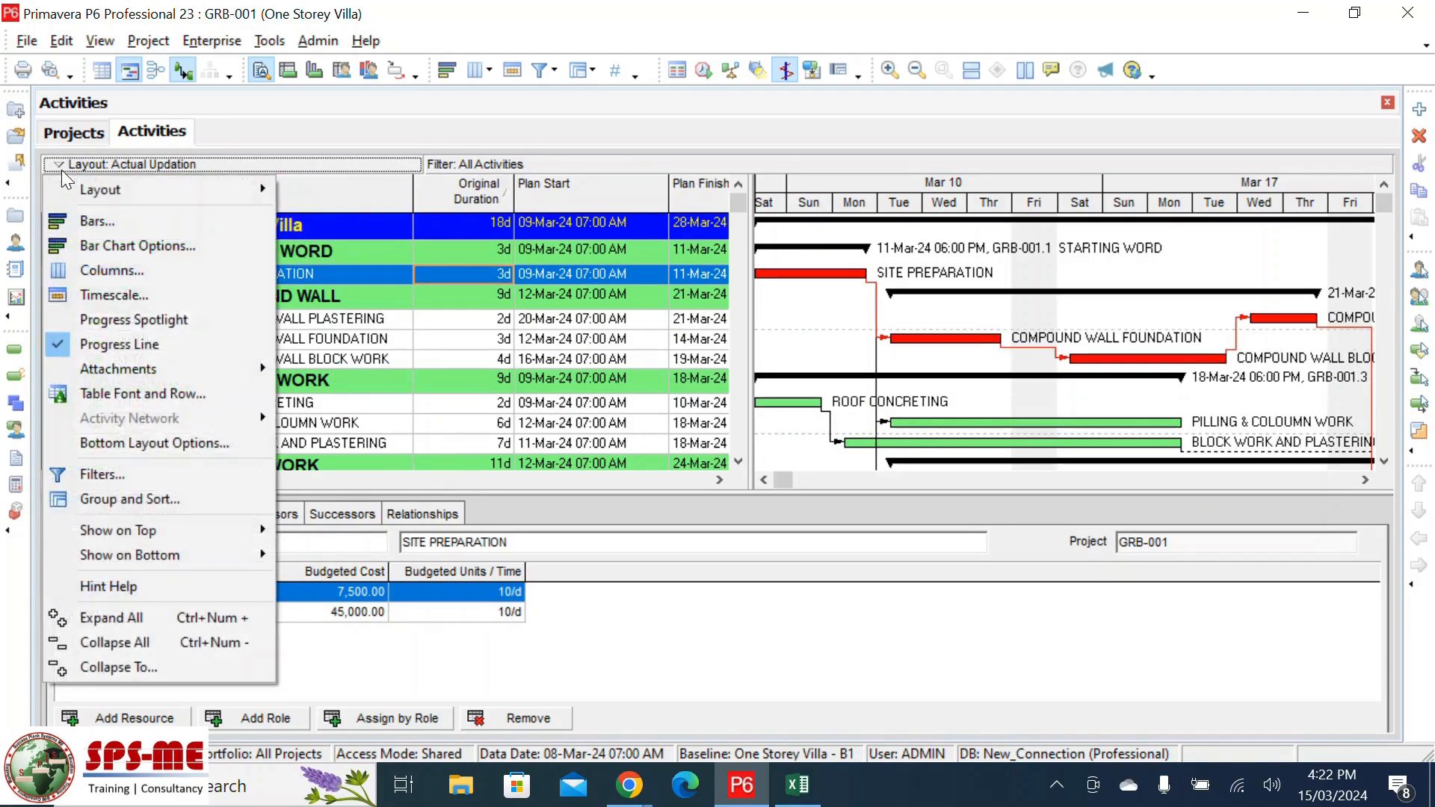
pyautogui.moveTo(78, 187)
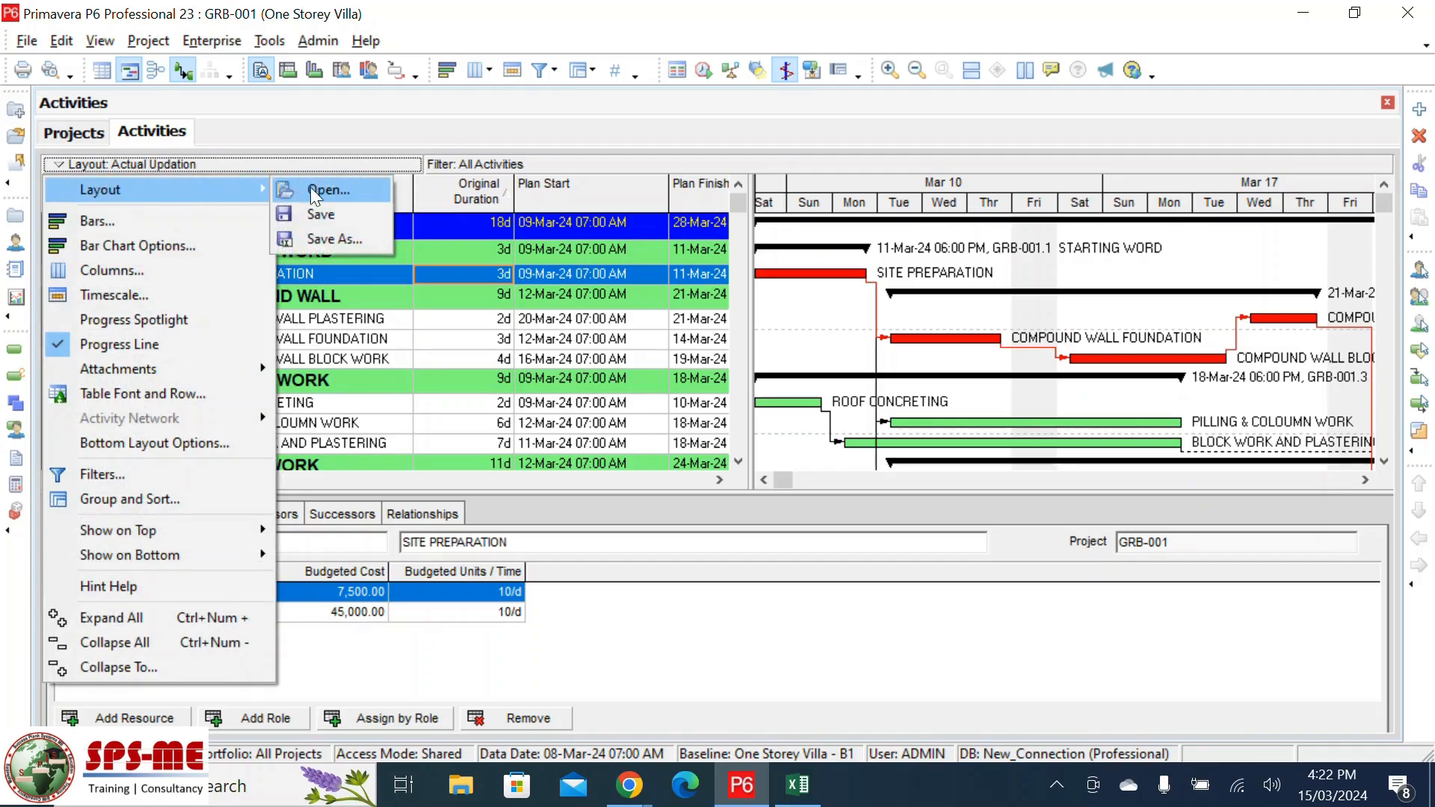
pyautogui.click(317, 188)
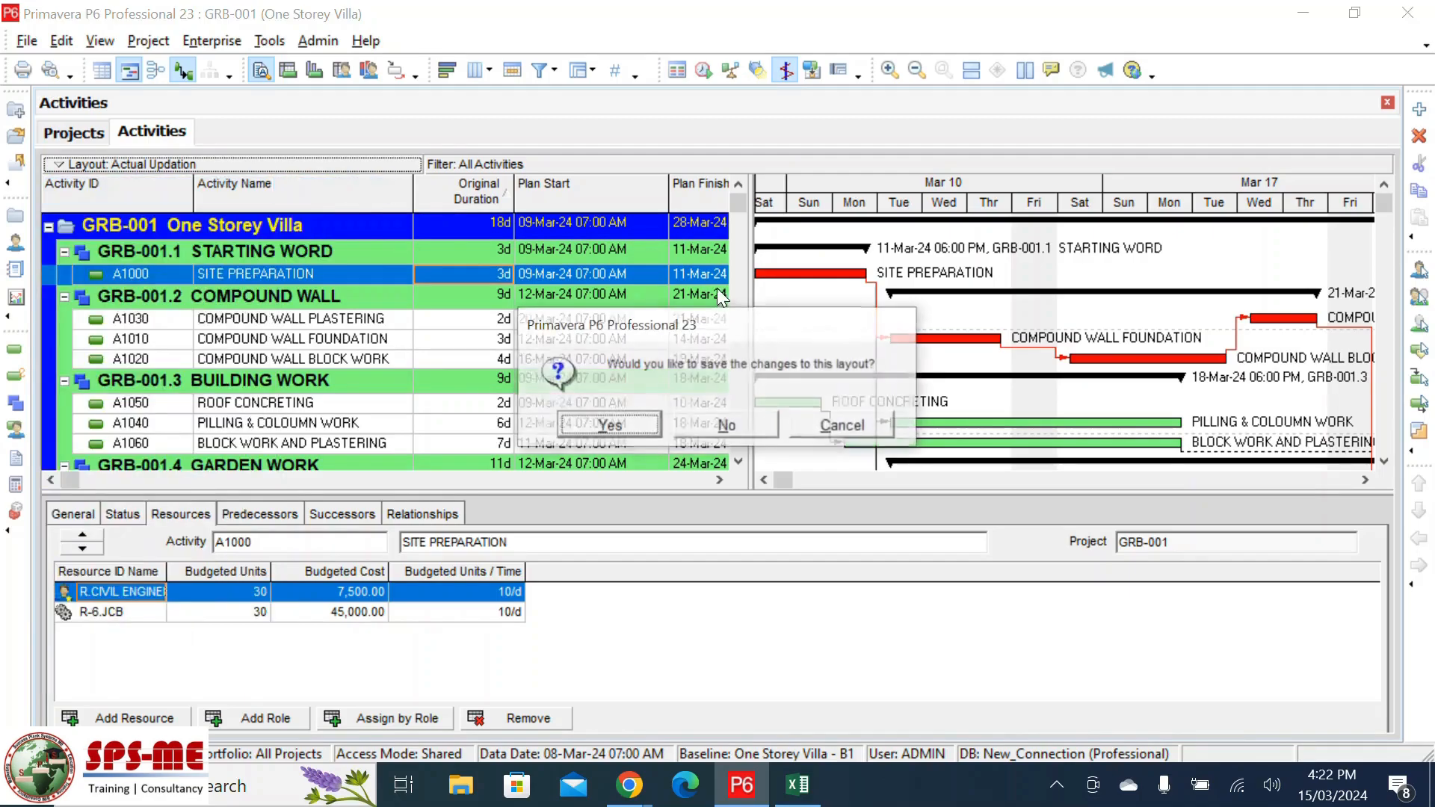
pyautogui.click(715, 427)
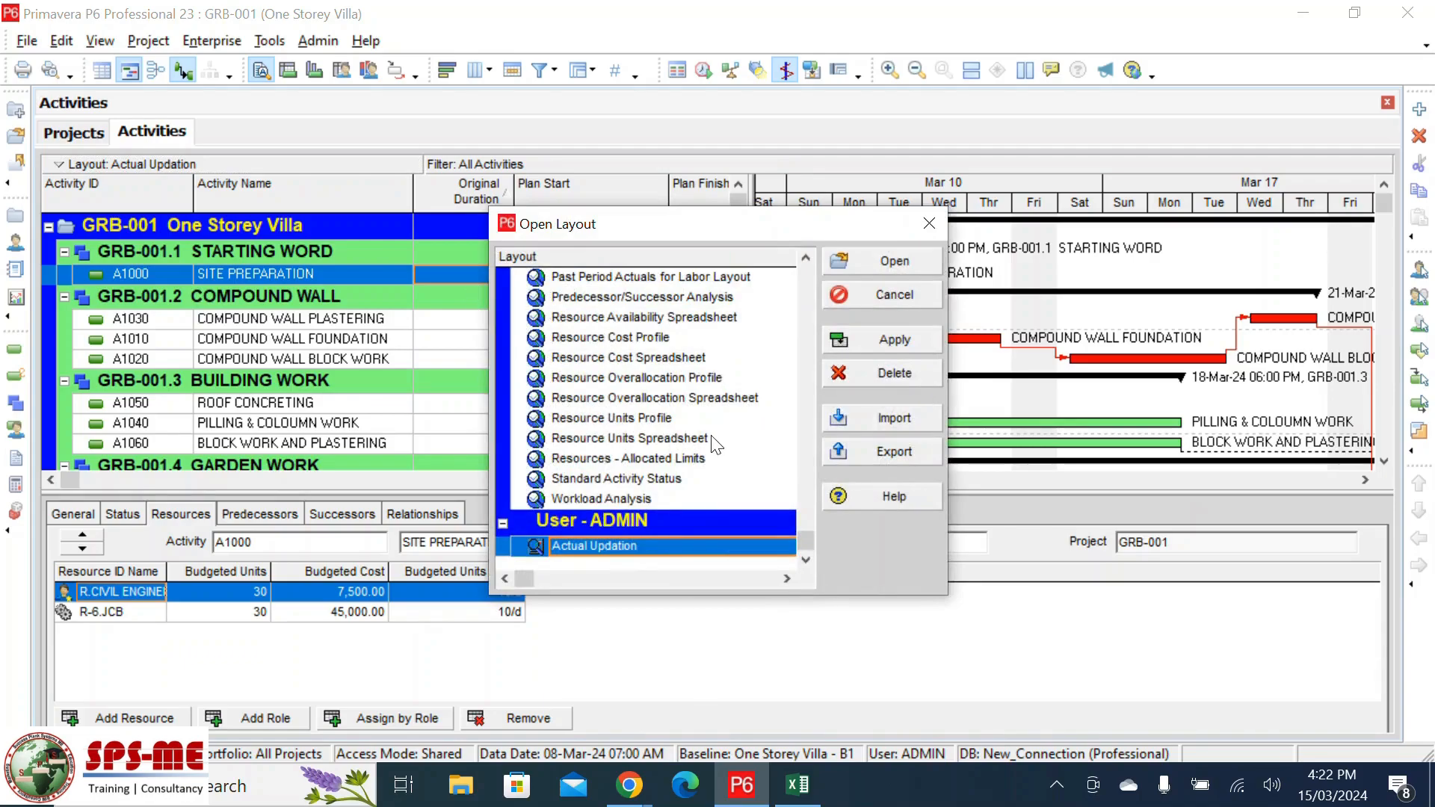
pyautogui.scroll(1, 715, 444)
pyautogui.scroll(-1, 715, 444)
pyautogui.scroll(9, 713, 420)
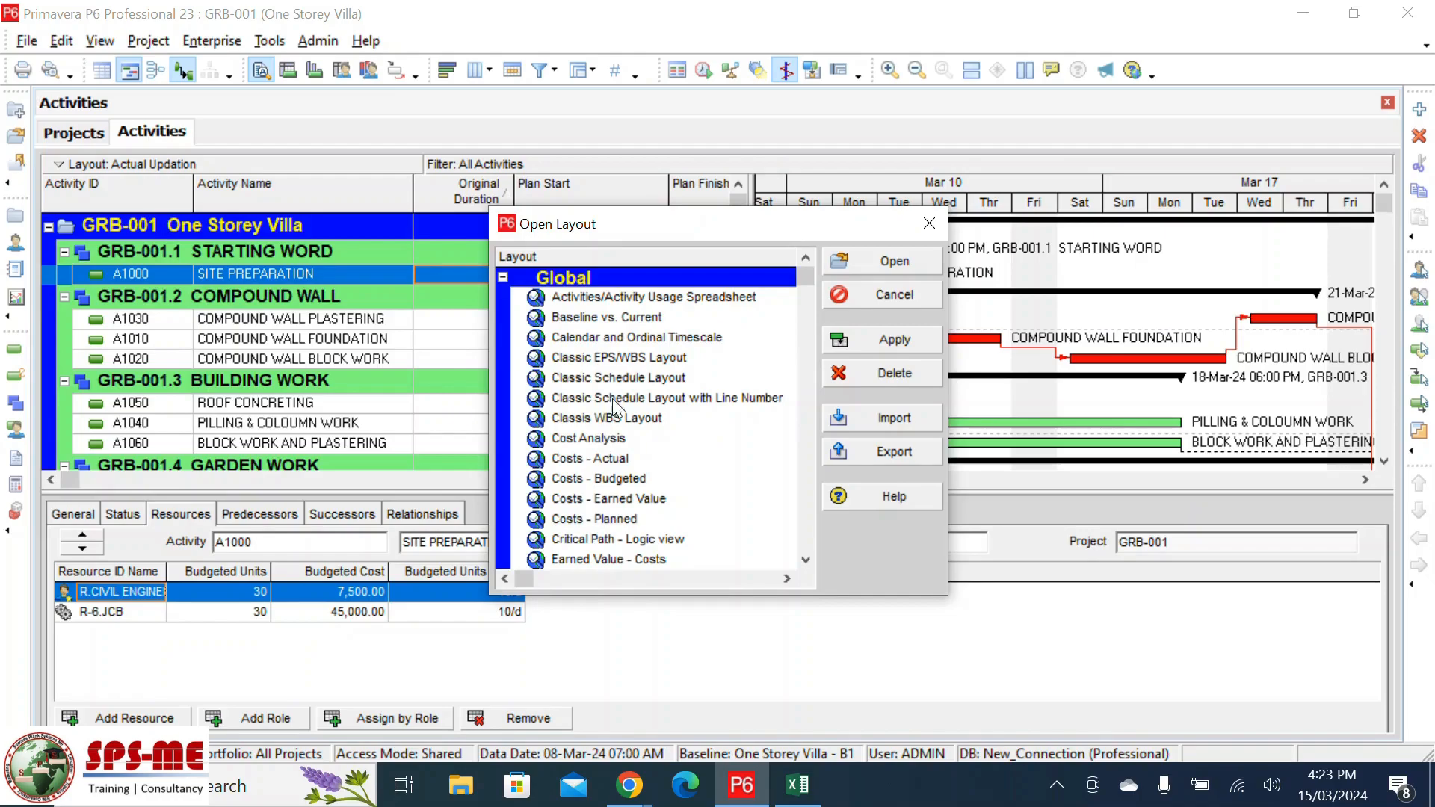
pyautogui.click(657, 375)
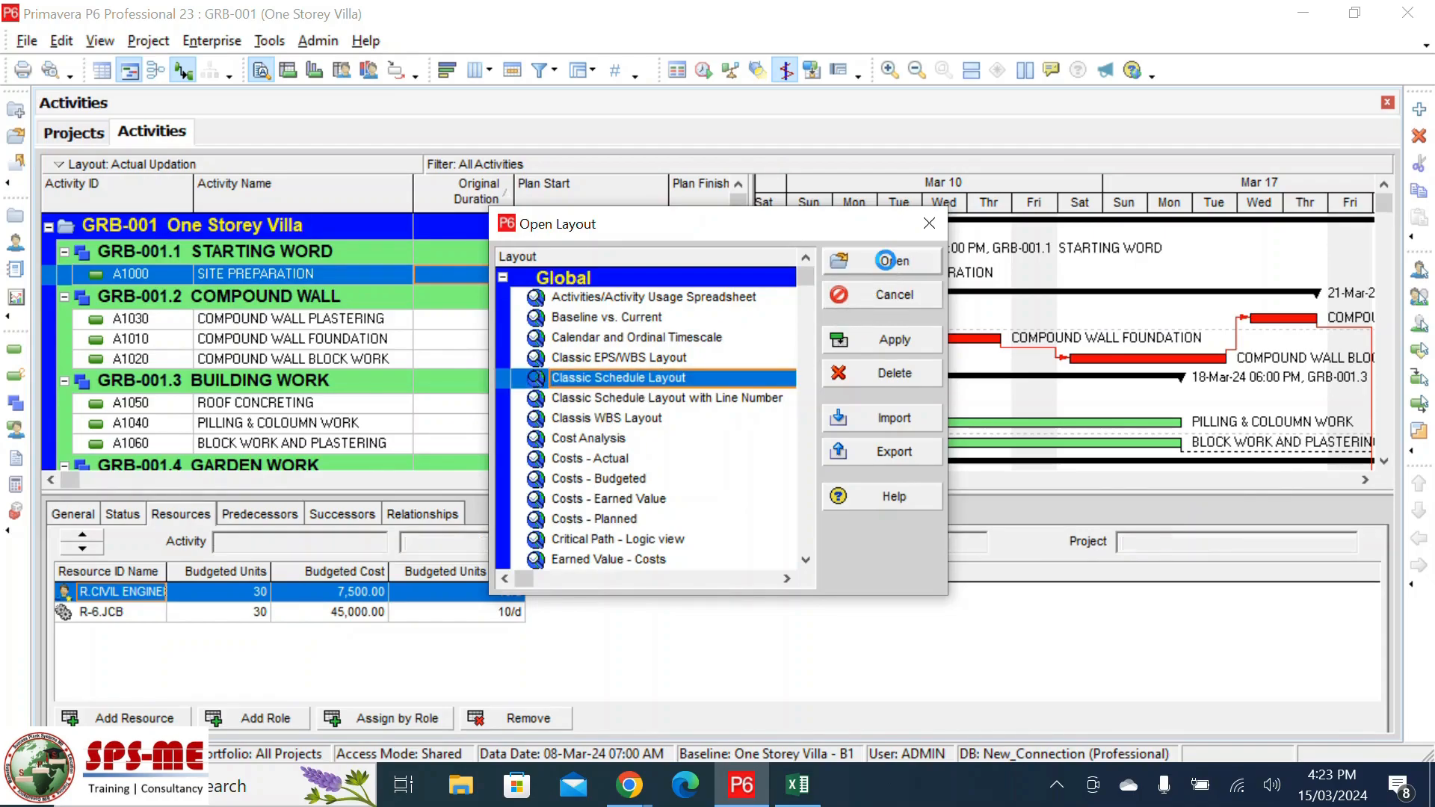
pyautogui.click(885, 260)
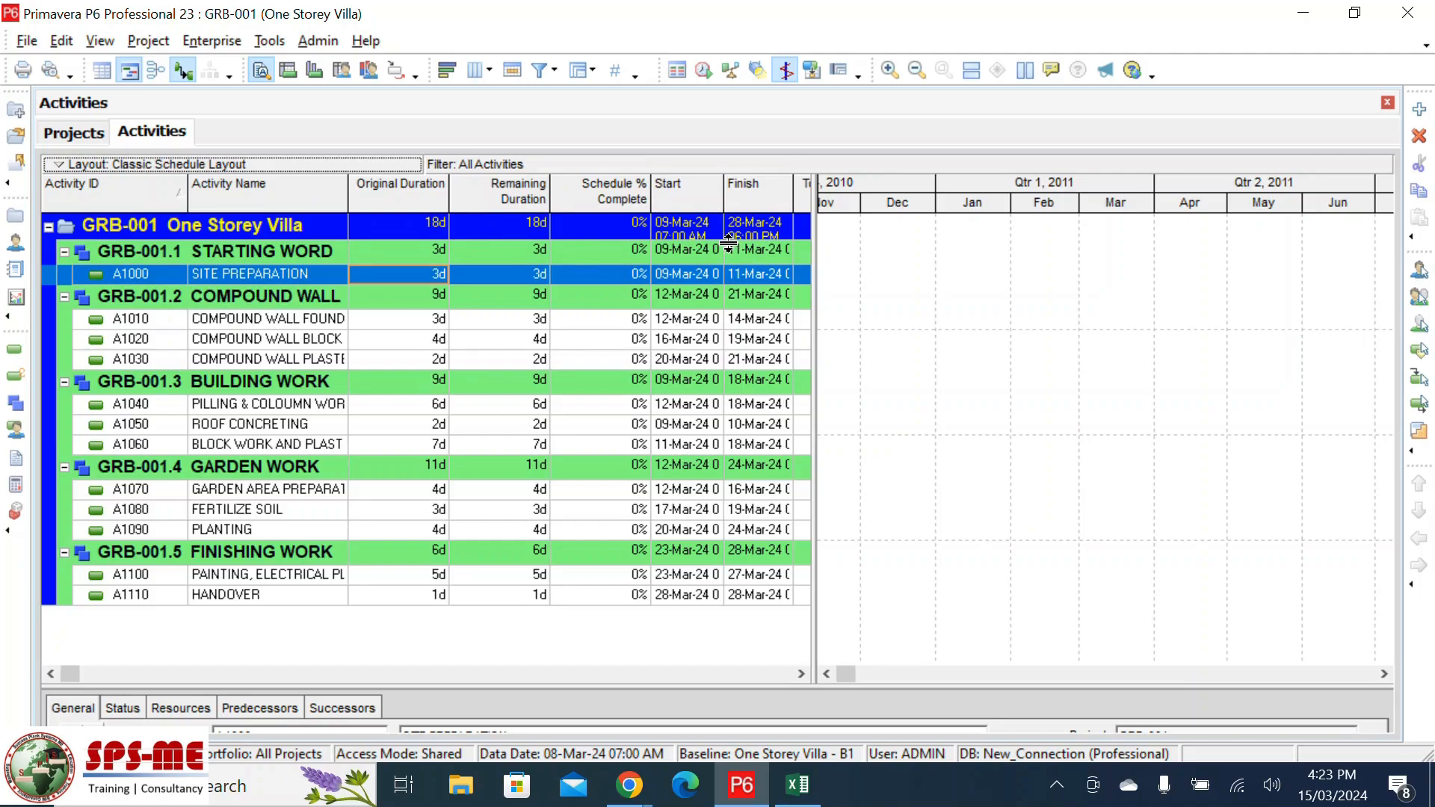
# - Open the Actual Updation user layout, discarding the changes to the Classic Schedule Layout
pyautogui.click(62, 169)
pyautogui.moveTo(96, 192)
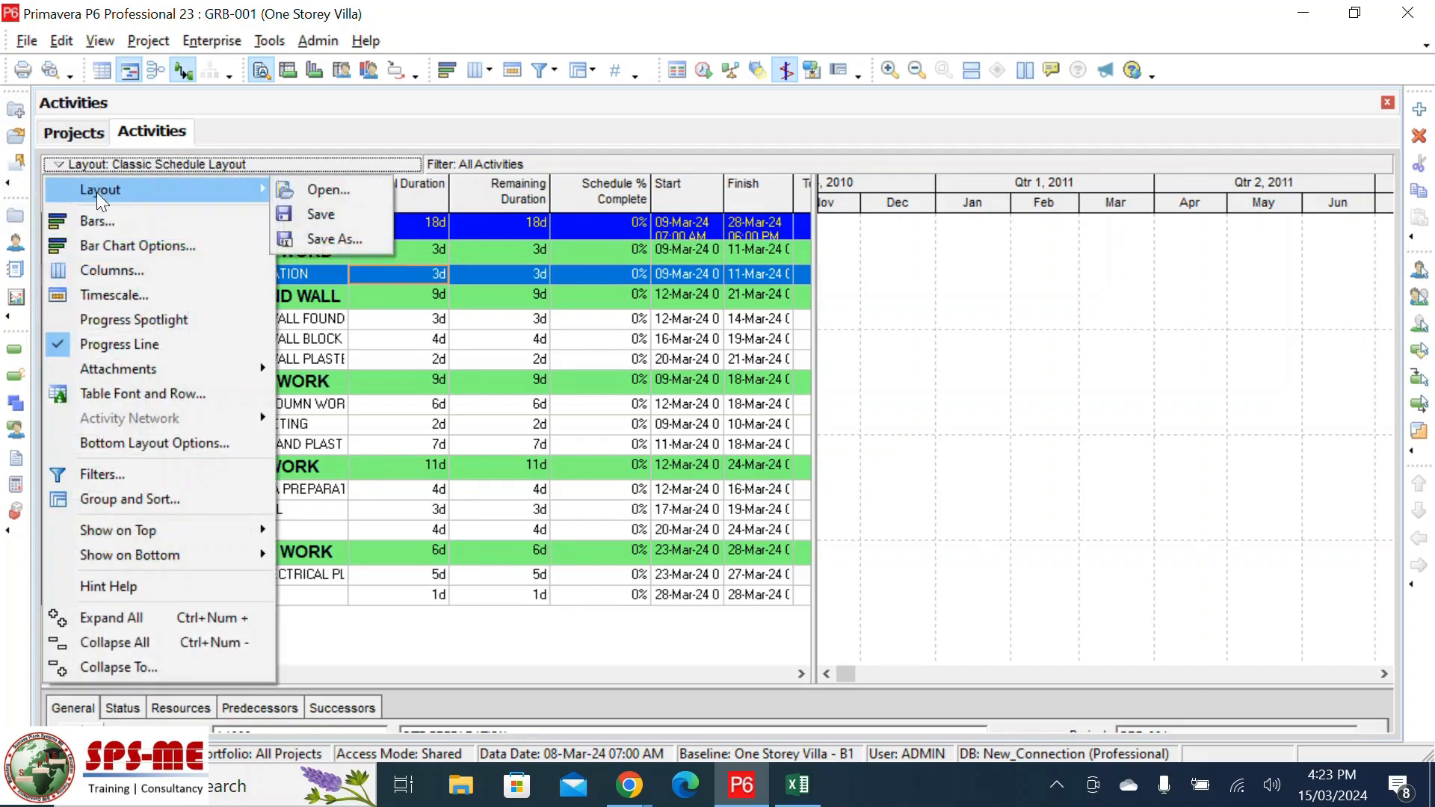
pyautogui.click(340, 193)
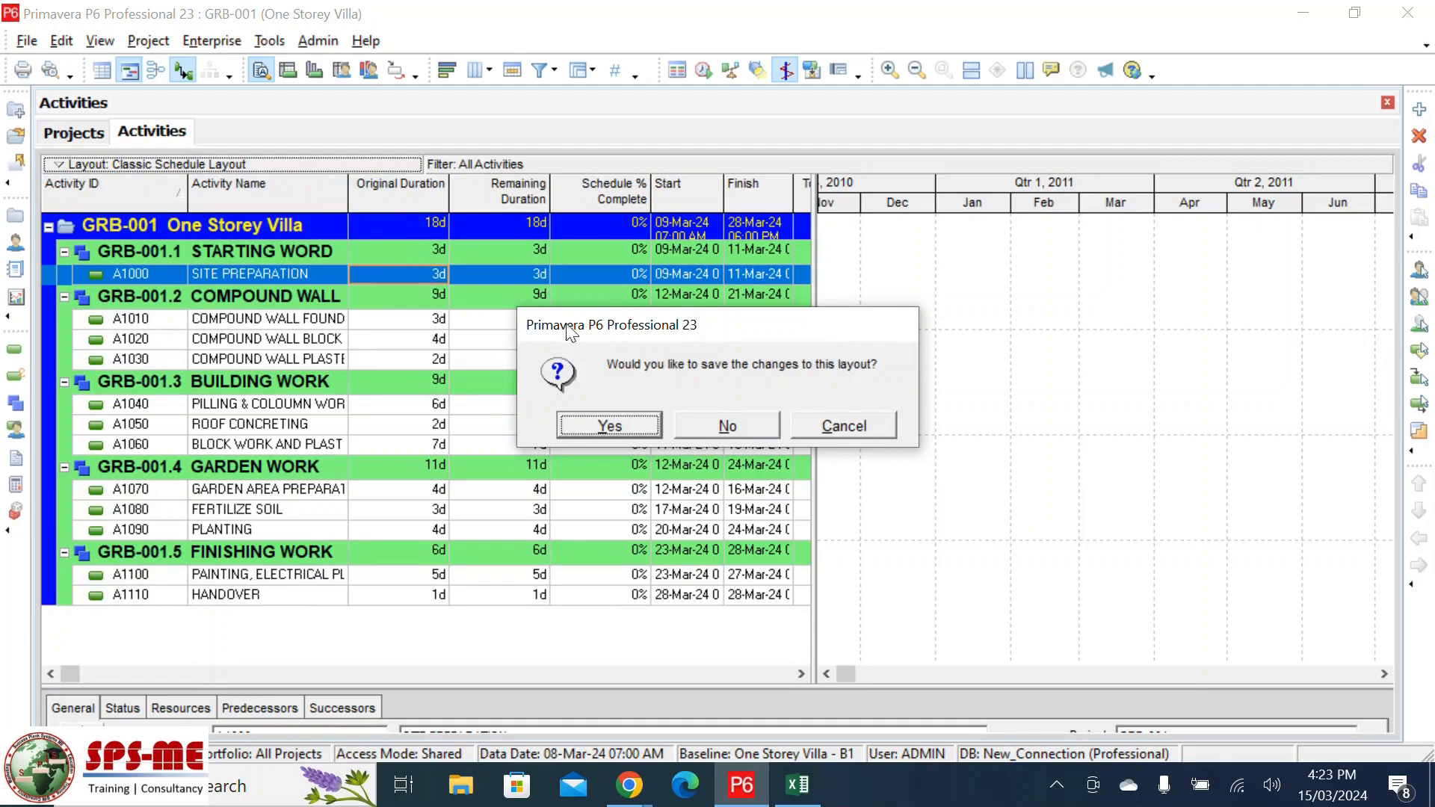
pyautogui.click(734, 424)
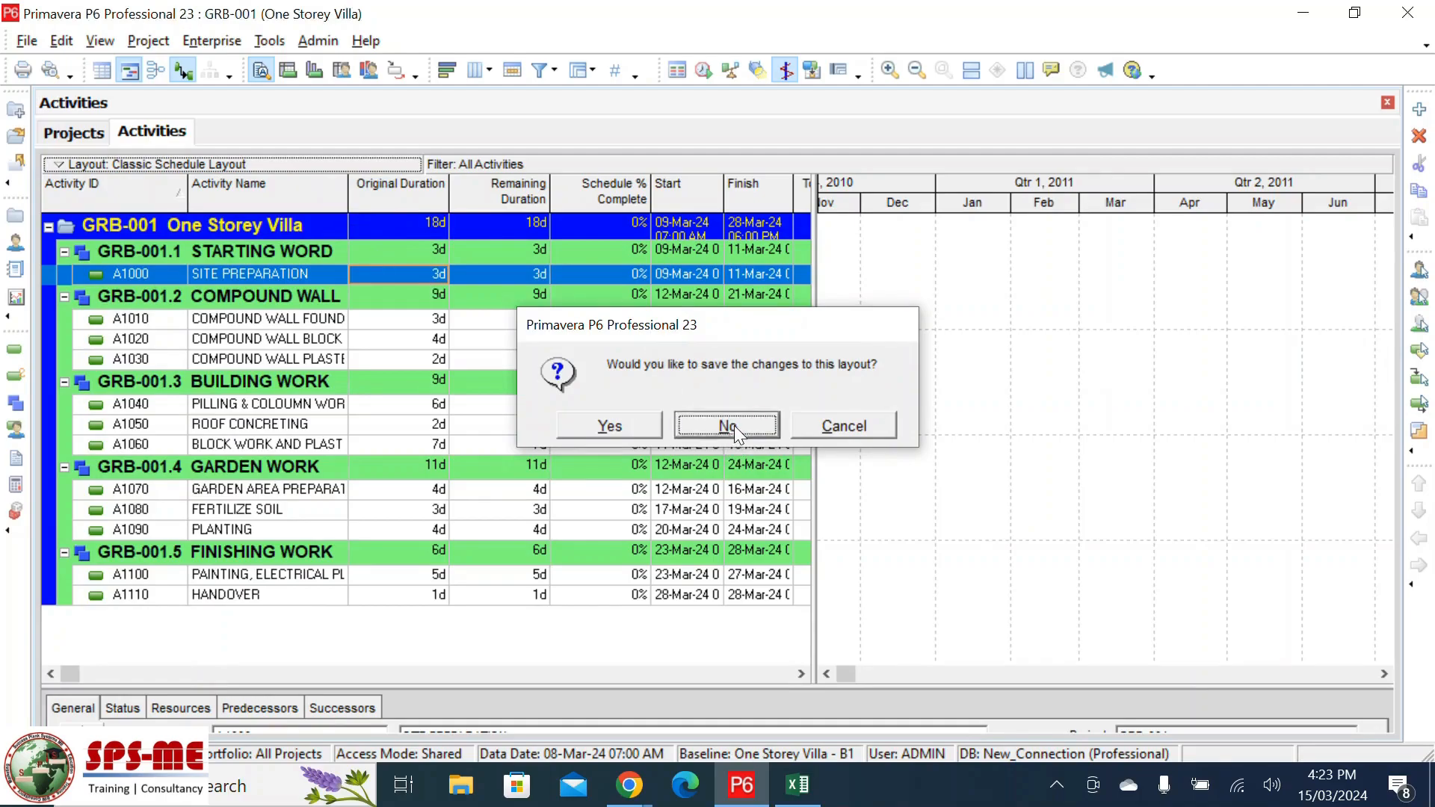
pyautogui.scroll(-7, 667, 446)
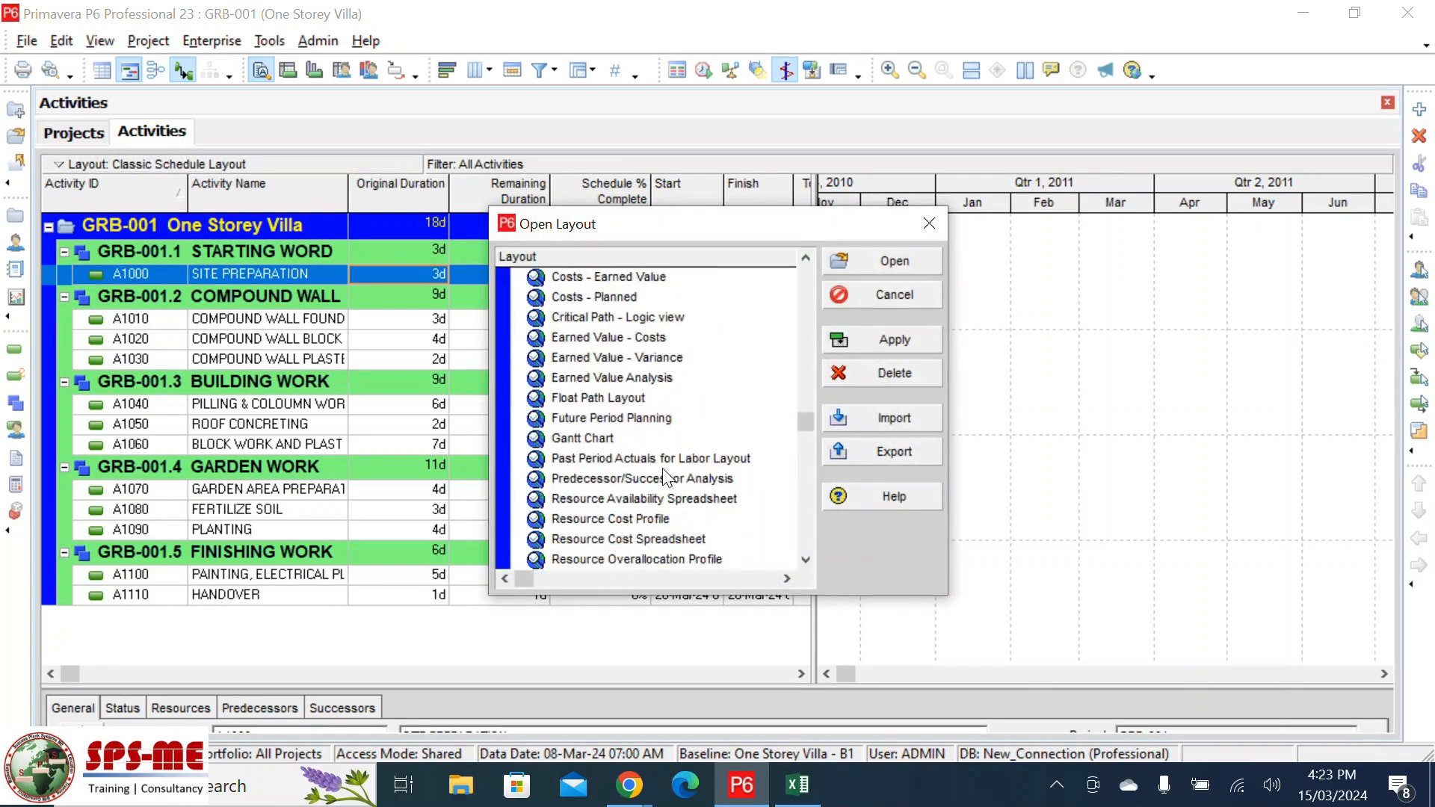
pyautogui.click(592, 545)
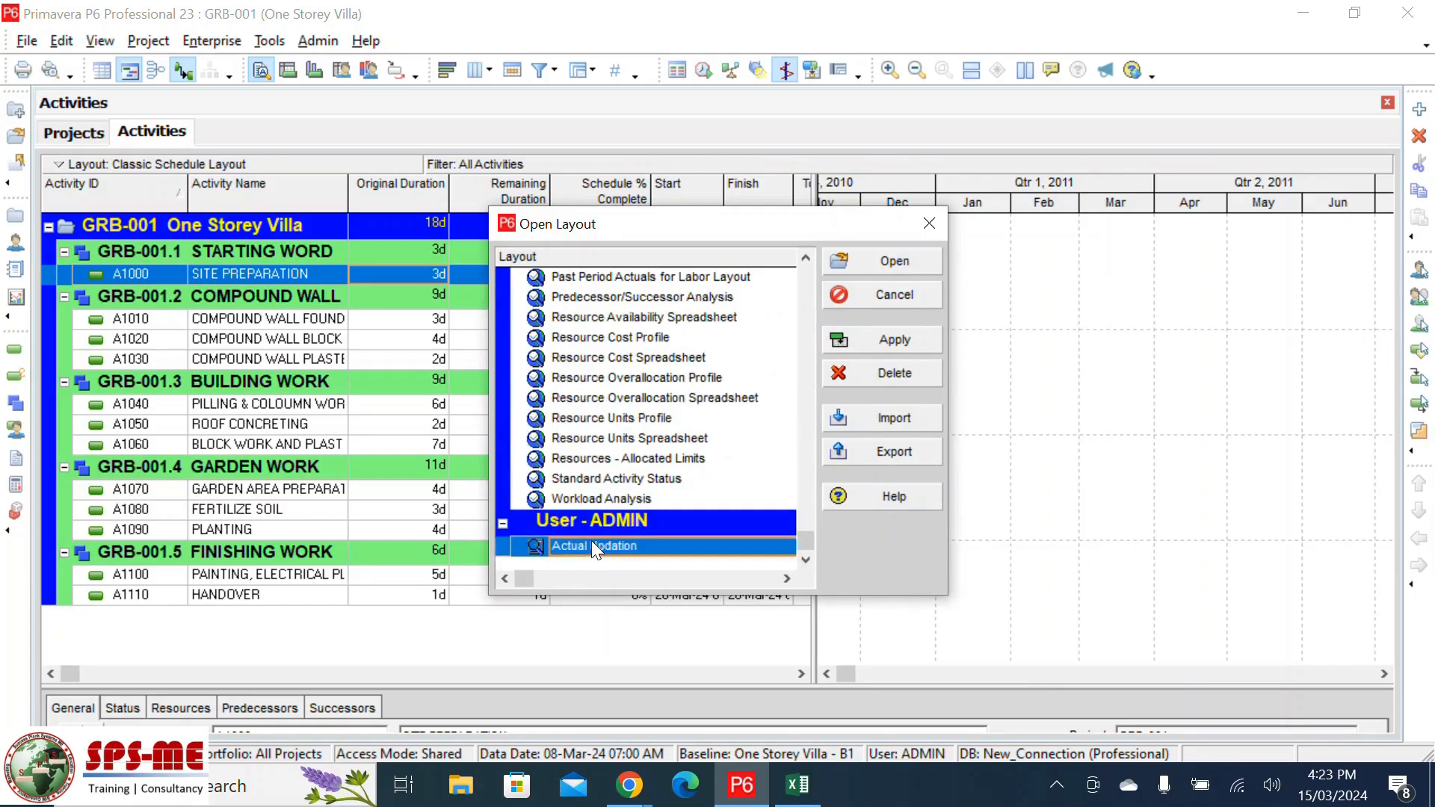
pyautogui.click(887, 263)
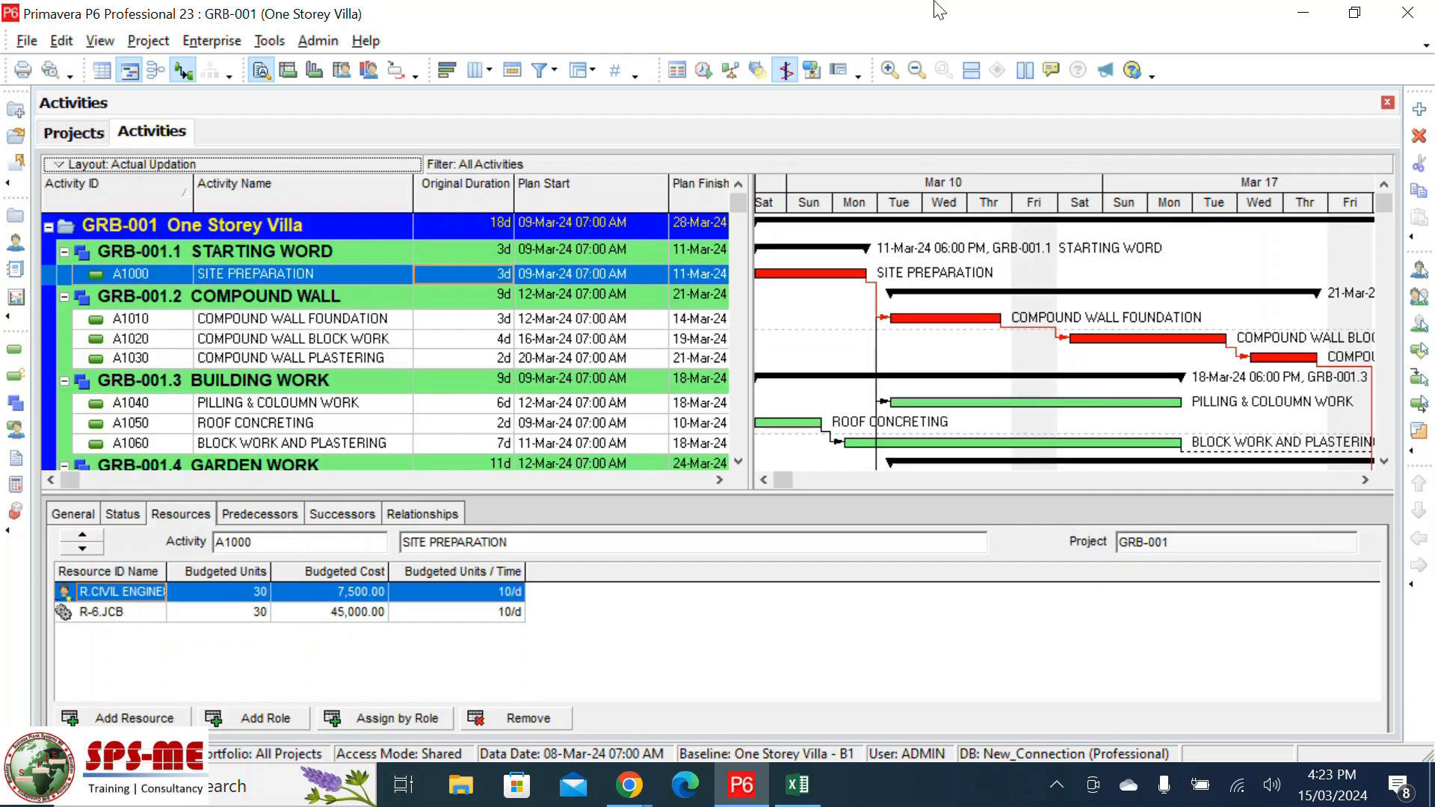
# - Narrow the Plan Start column and show the status details of the SITE PREPARATION activity
pyautogui.moveTo(665, 192); pyautogui.dragTo(645, 193)
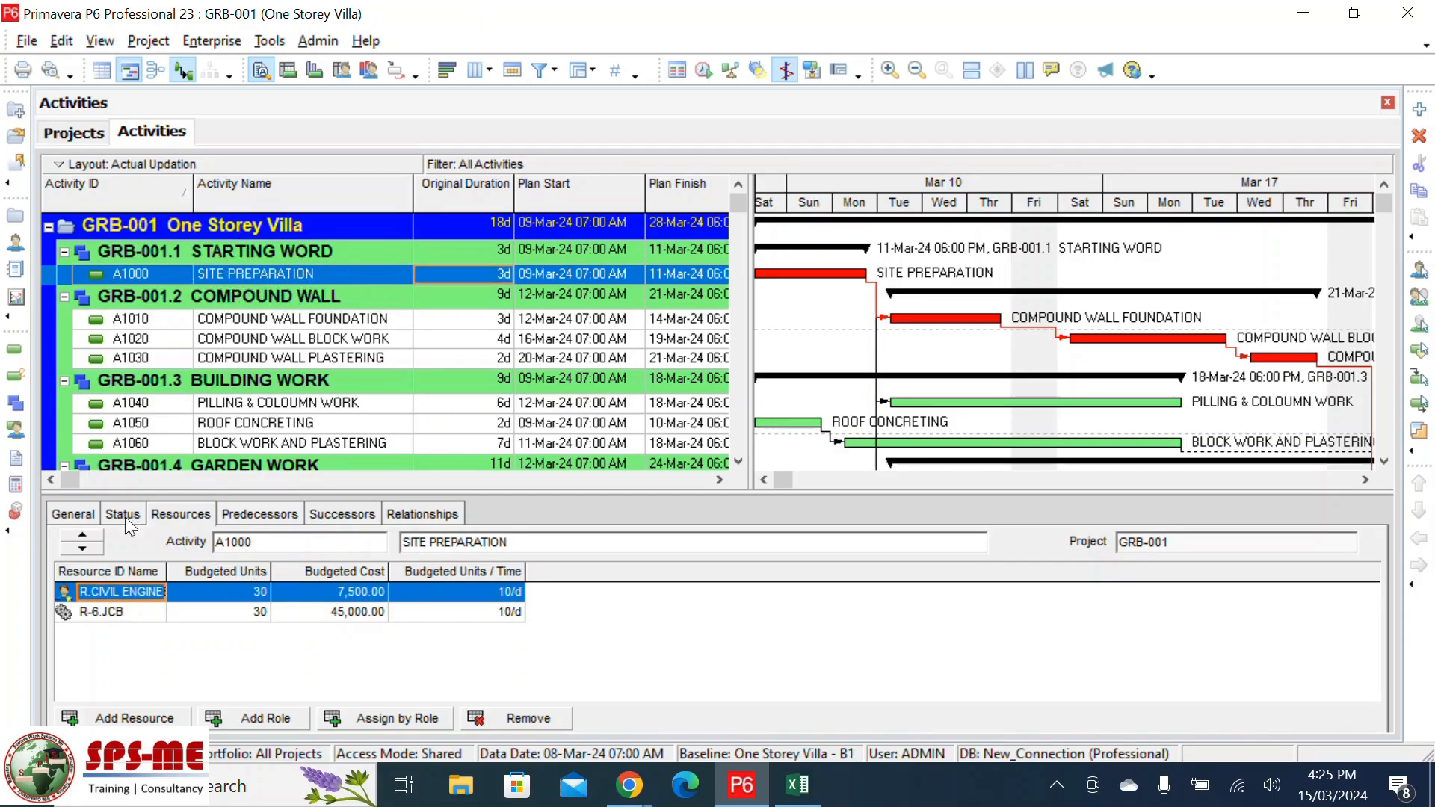
pyautogui.click(89, 517)
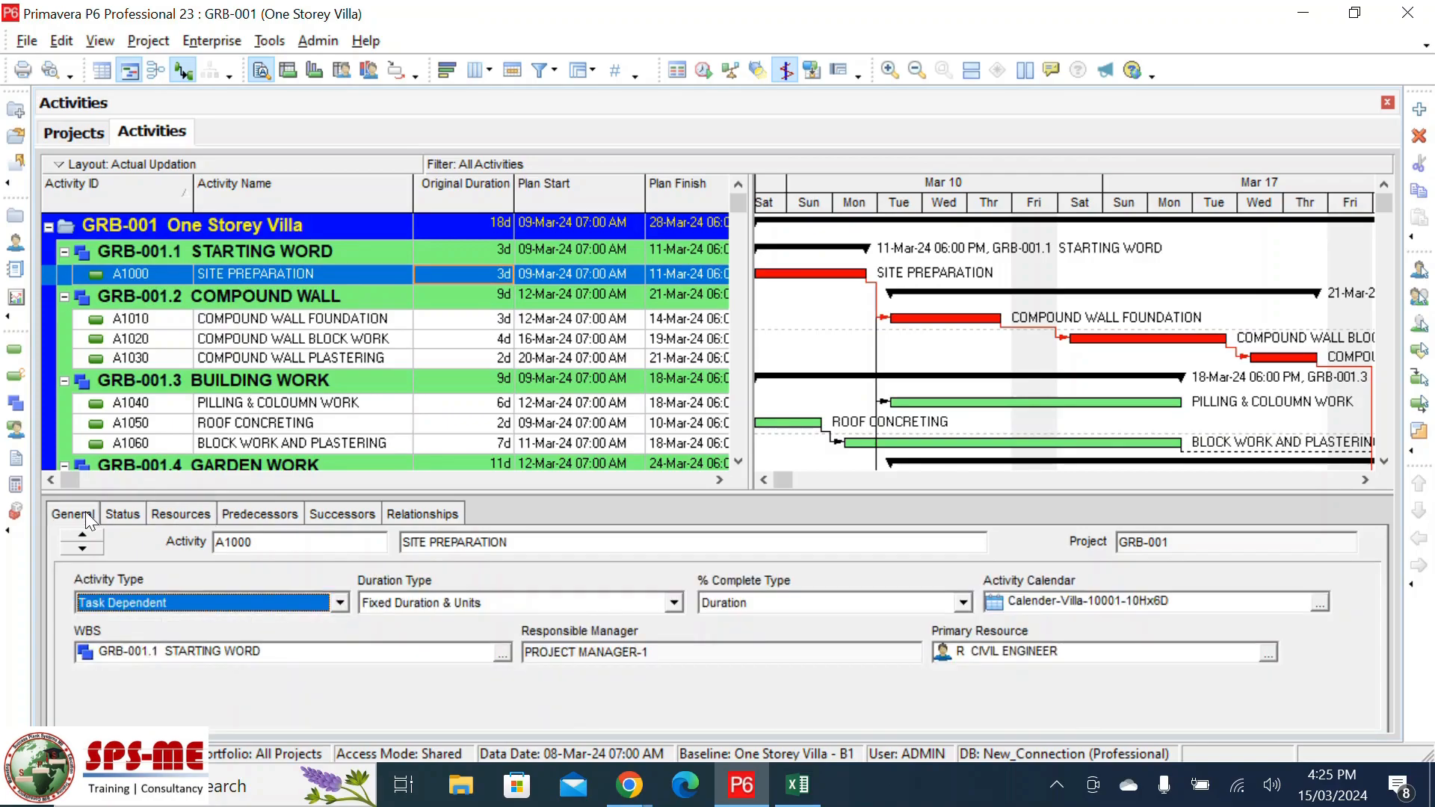
pyautogui.click(121, 515)
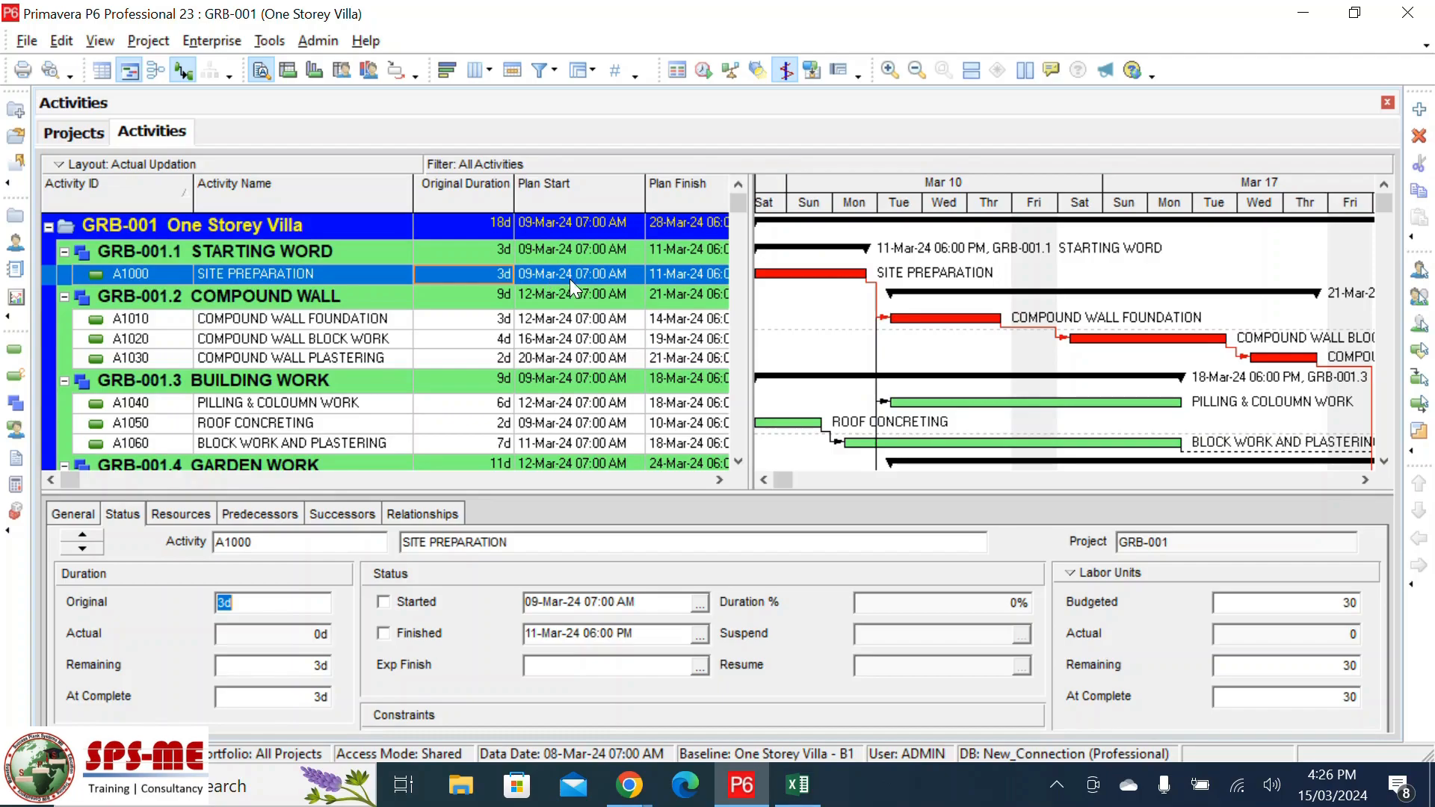
pyautogui.click(385, 602)
pyautogui.click(384, 601)
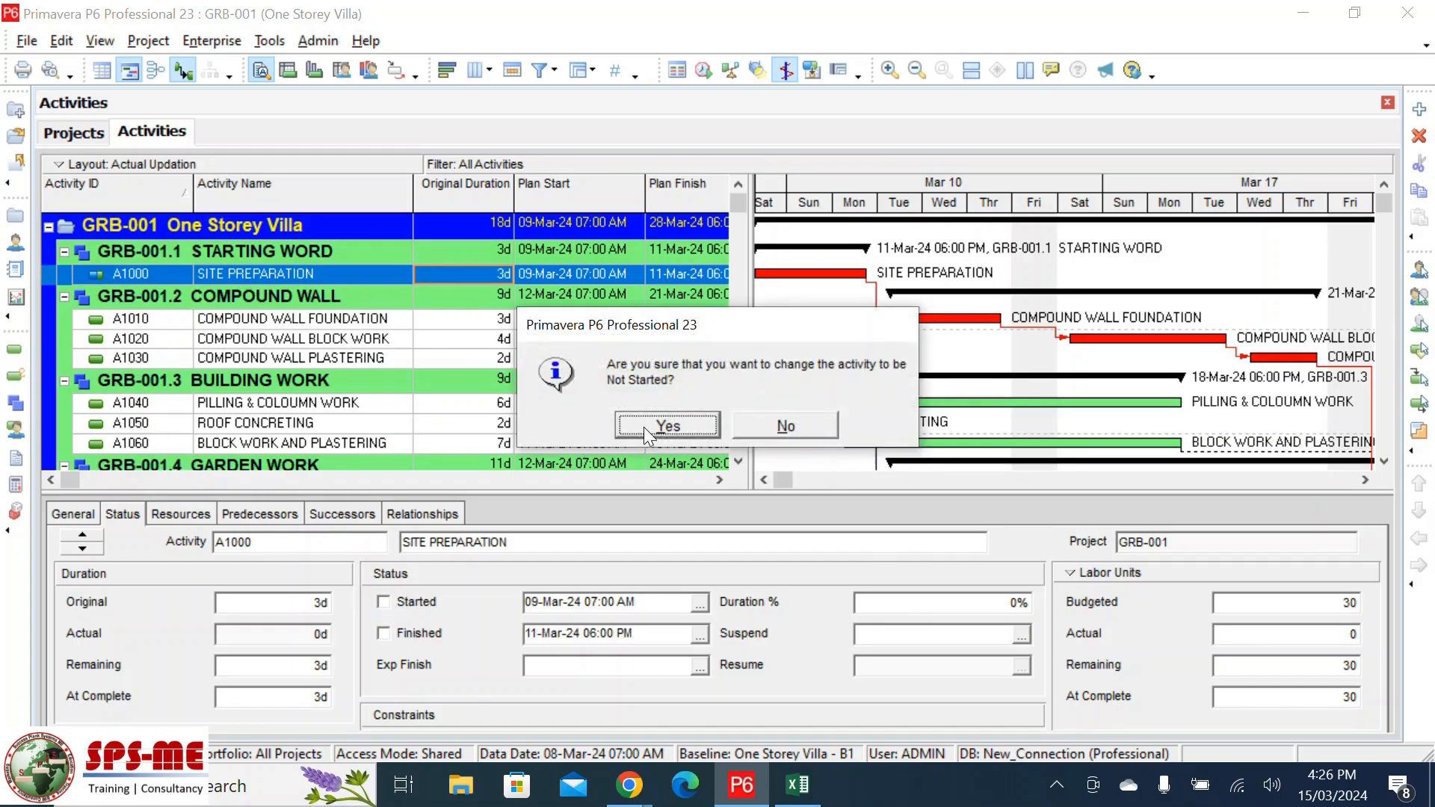
pyautogui.click(668, 425)
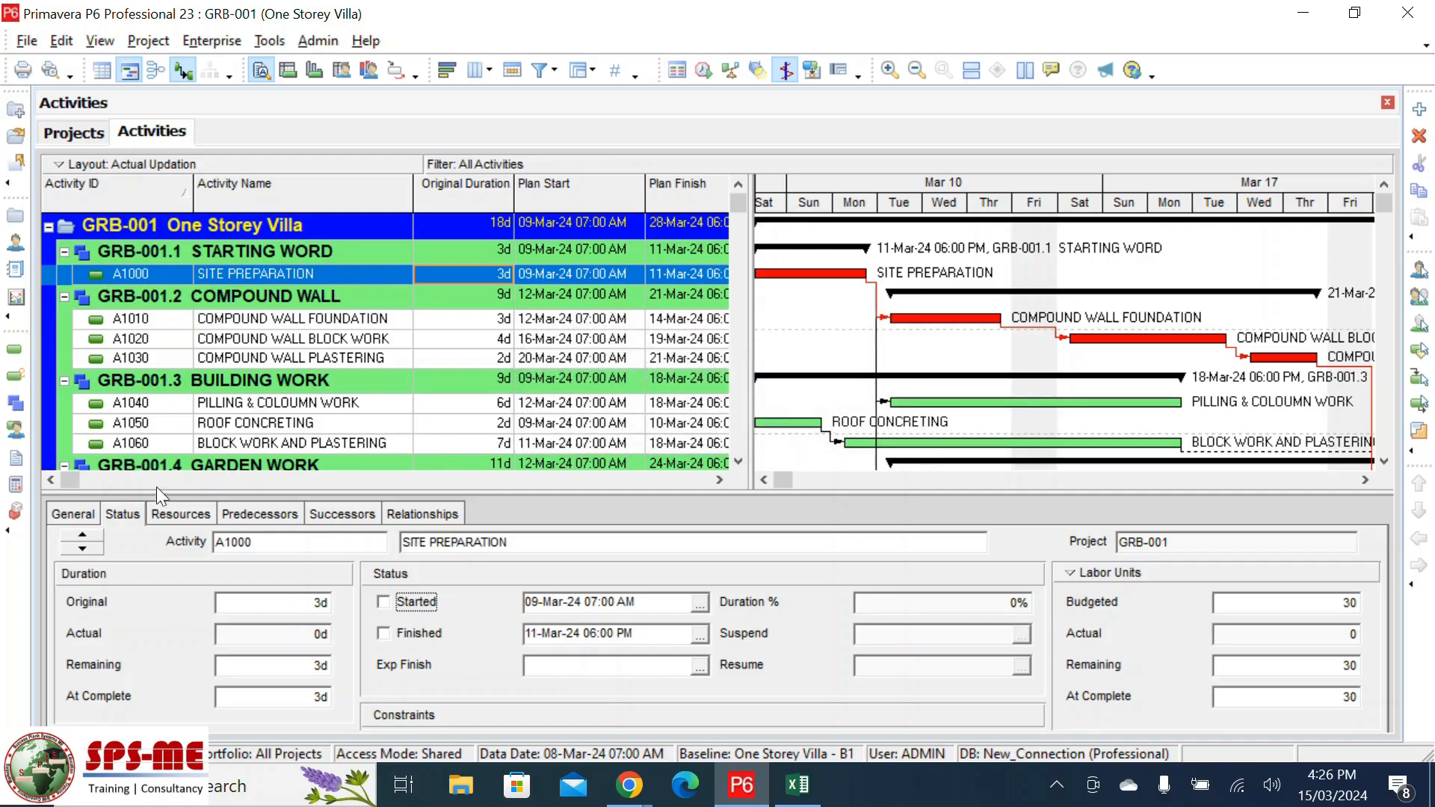
# - Mark the SITE PREPARATION activity as started and set its duration percent complete to 30%
pyautogui.click(383, 603)
pyautogui.click(1026, 602)
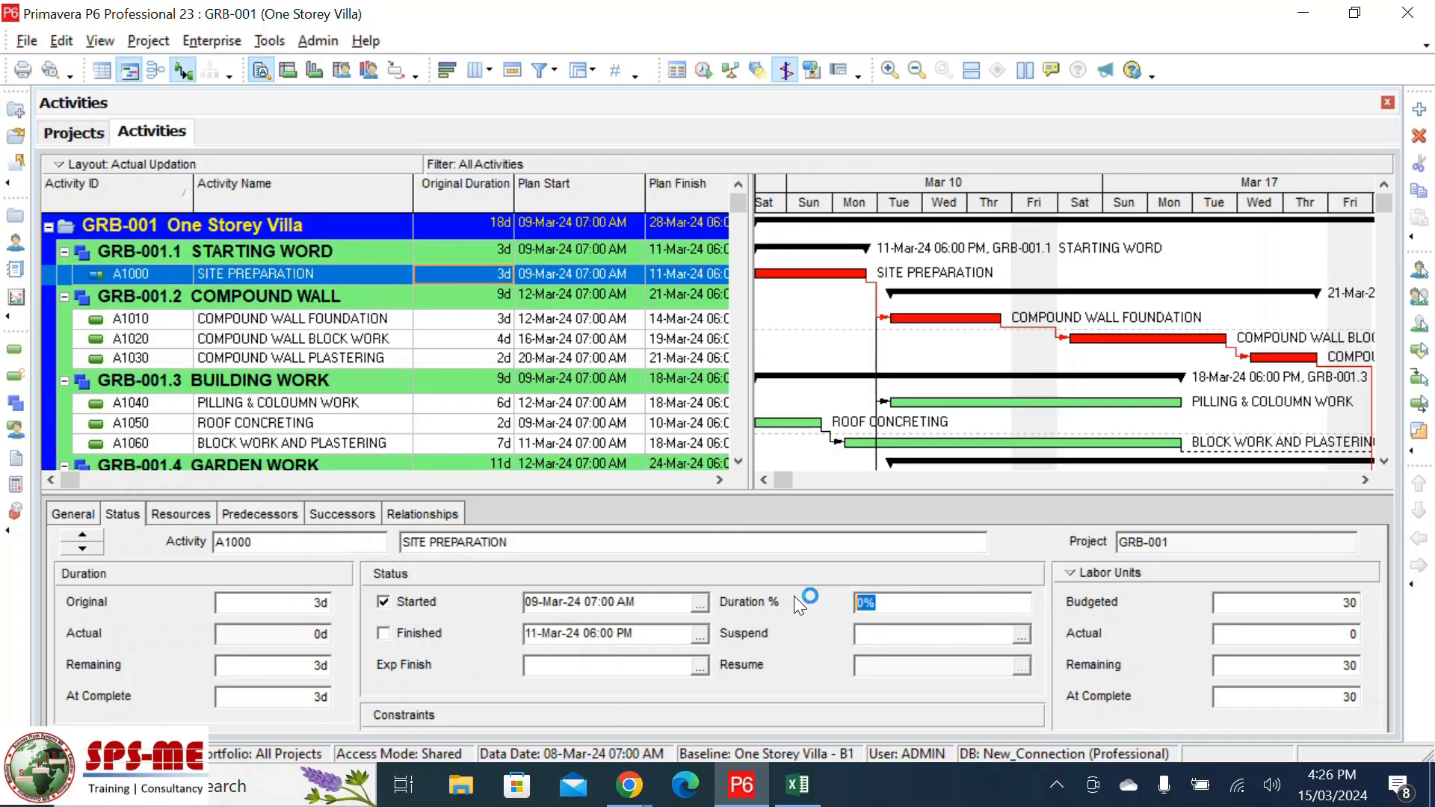
pyautogui.write('30')
pyautogui.press('BackSpace')
pyautogui.press('BackSpace')
pyautogui.write('4')
pyautogui.press('BackSpace')
pyautogui.write('30')
pyautogui.click(1292, 605)
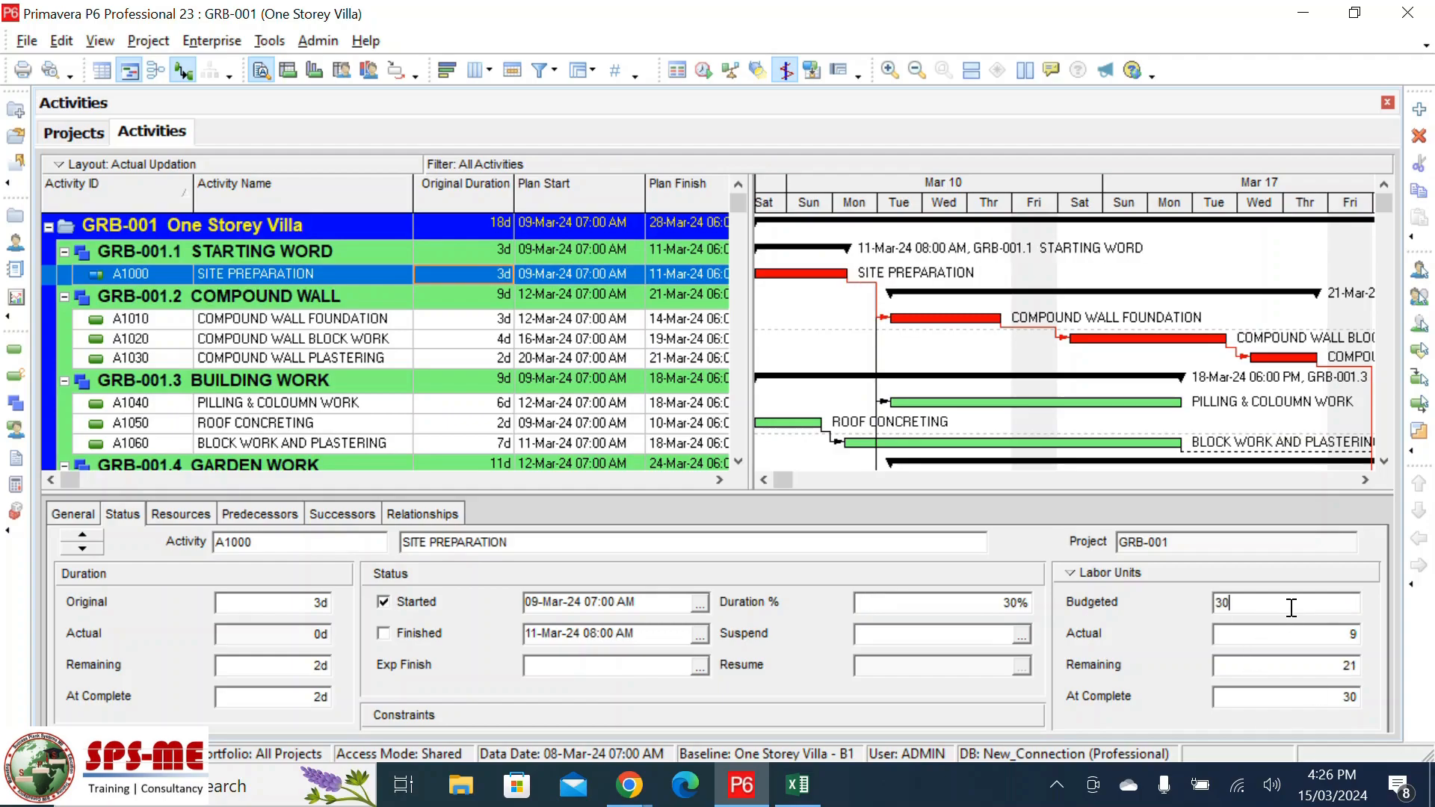
pyautogui.click(1295, 635)
pyautogui.click(975, 612)
# - Open the Windows Calculator, compute 30 × 30% to check the actual labor units, and close it
pyautogui.click(105, 788)
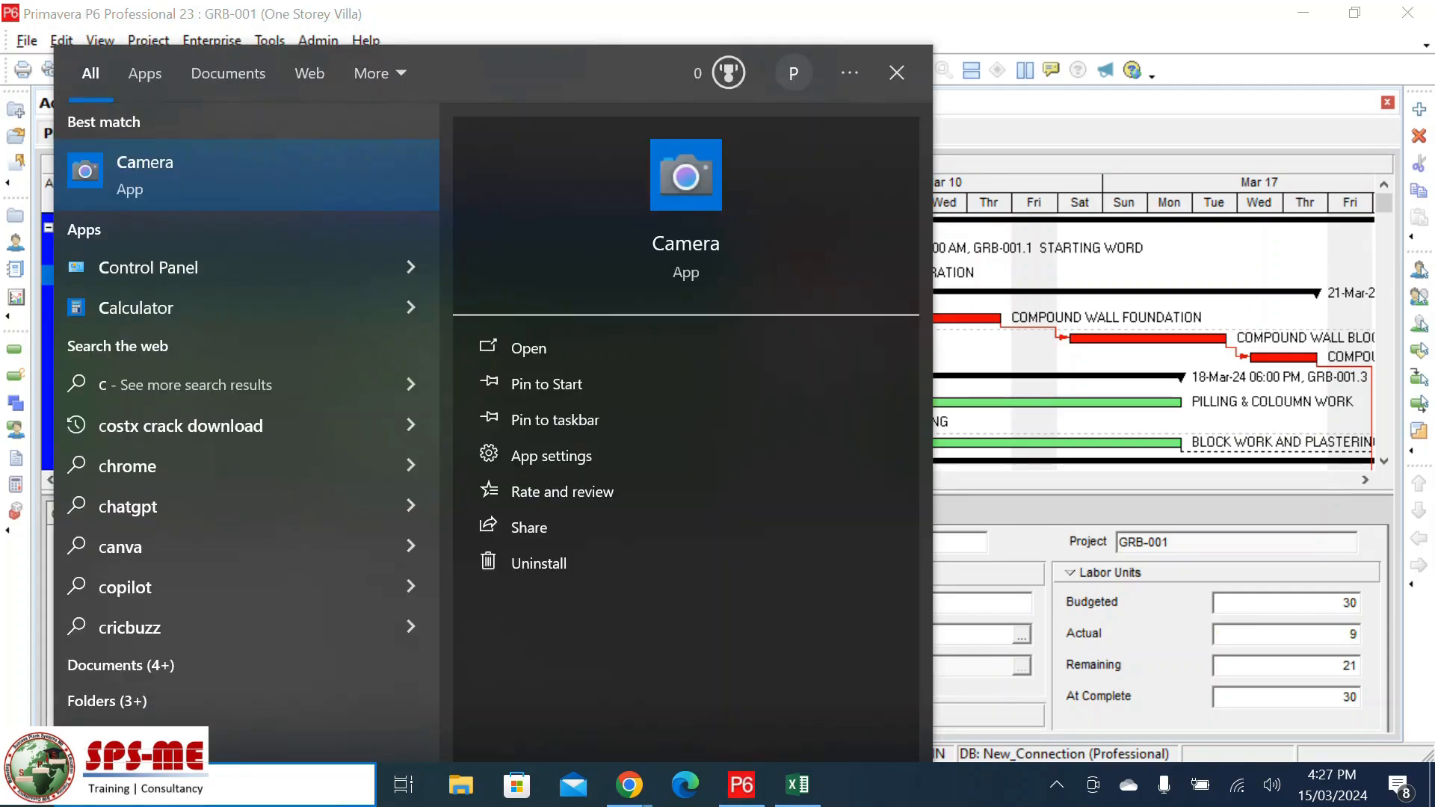
pyautogui.write('a')
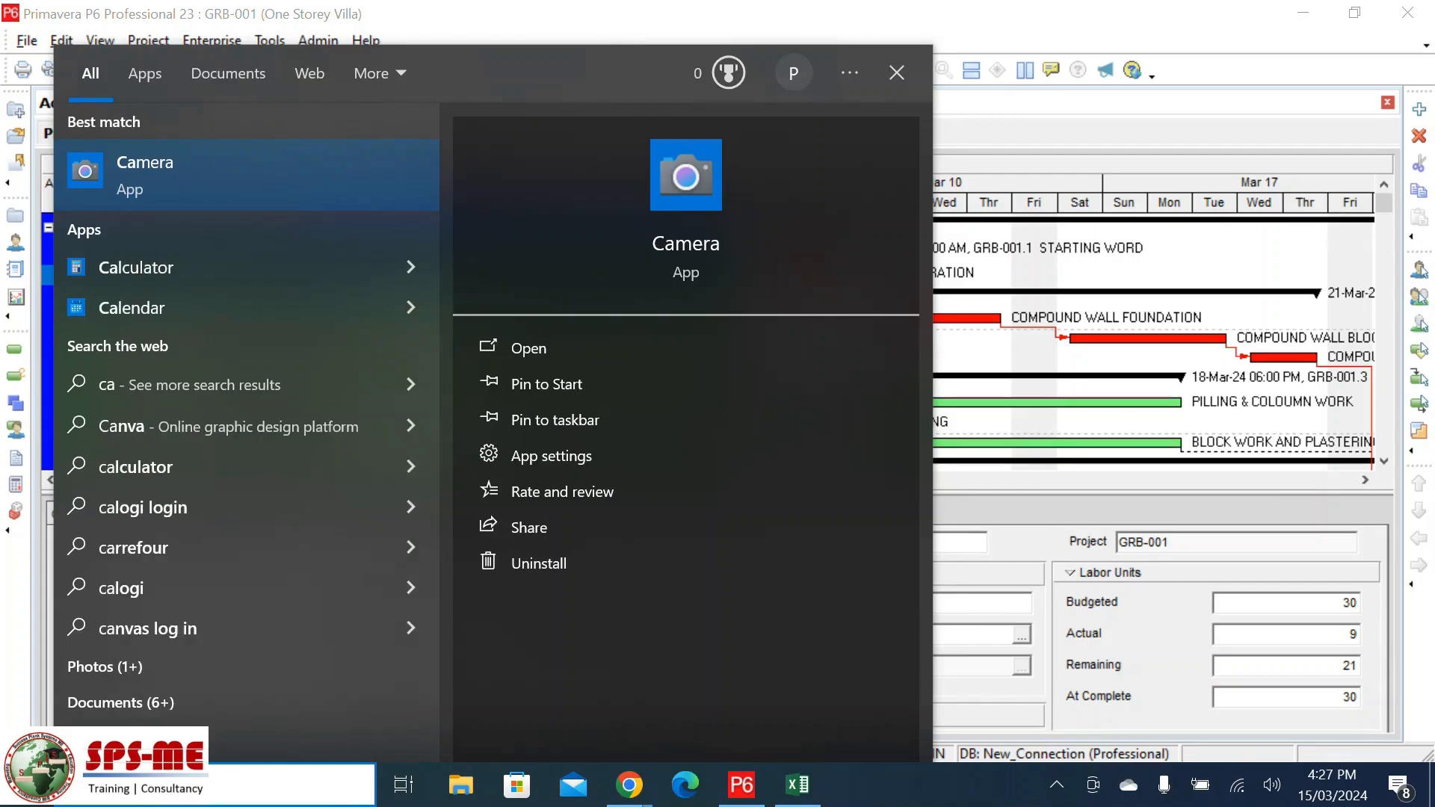
pyautogui.click(138, 285)
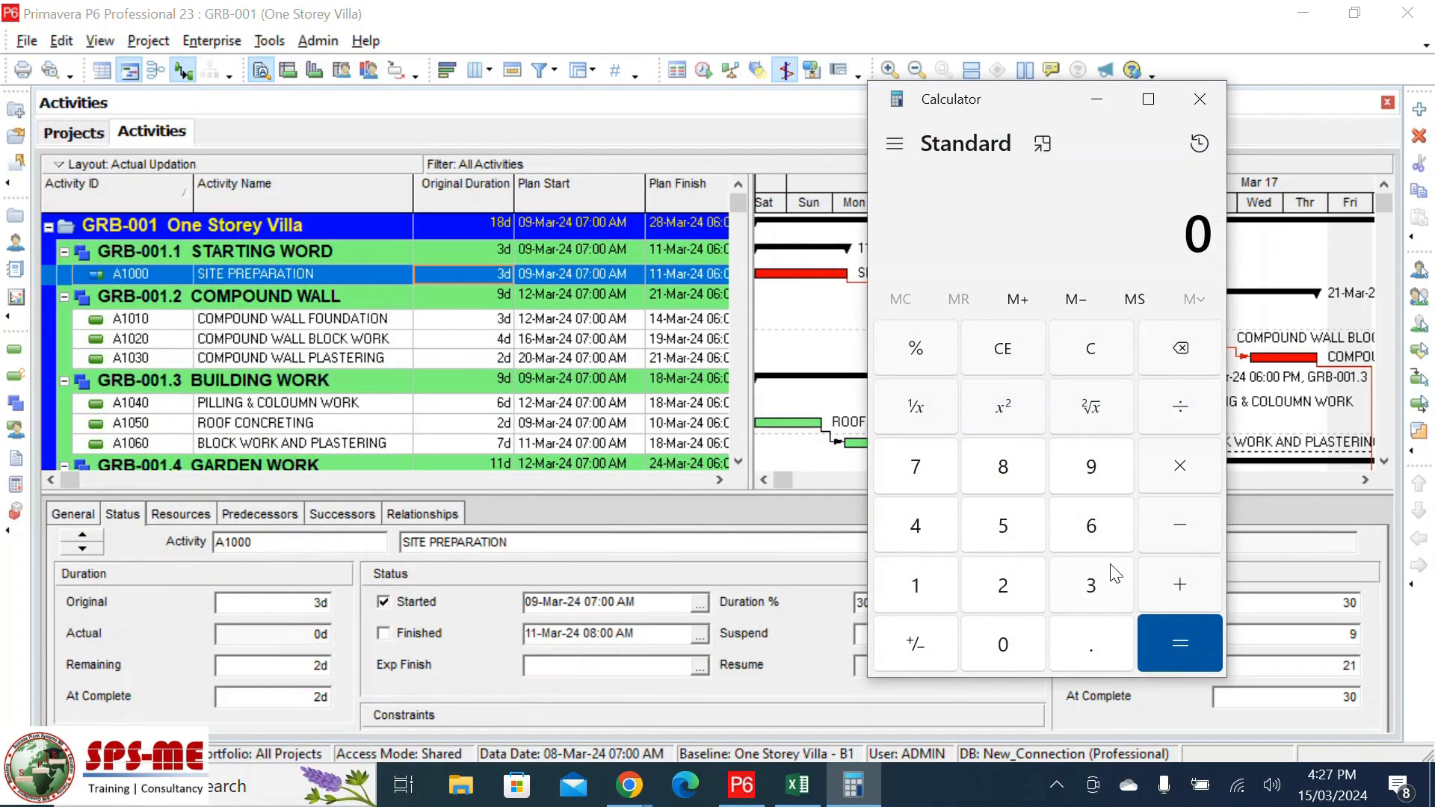
pyautogui.click(1111, 586)
pyautogui.click(1002, 643)
pyautogui.click(1181, 465)
pyautogui.click(1094, 594)
pyautogui.click(1005, 647)
pyautogui.click(916, 348)
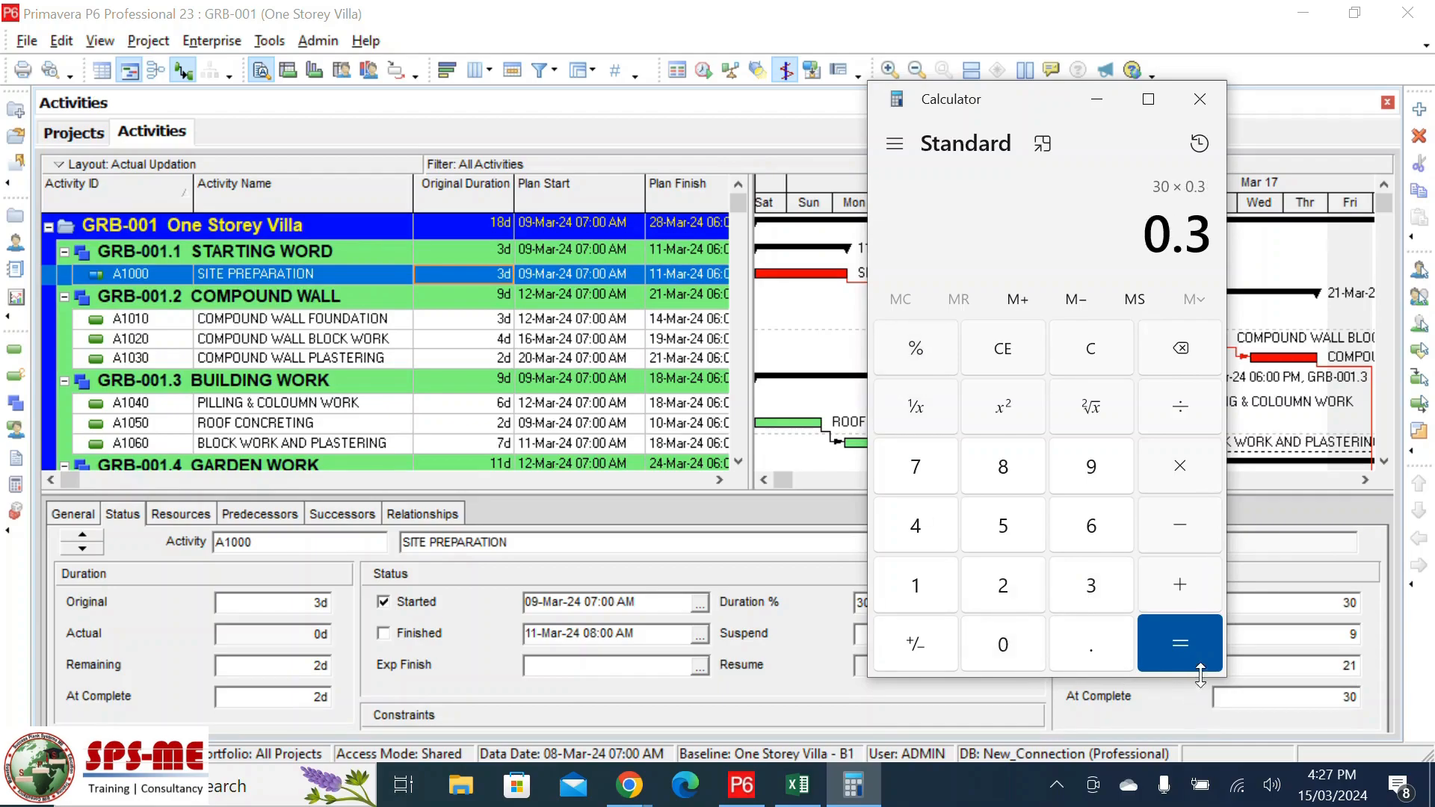
pyautogui.click(1188, 647)
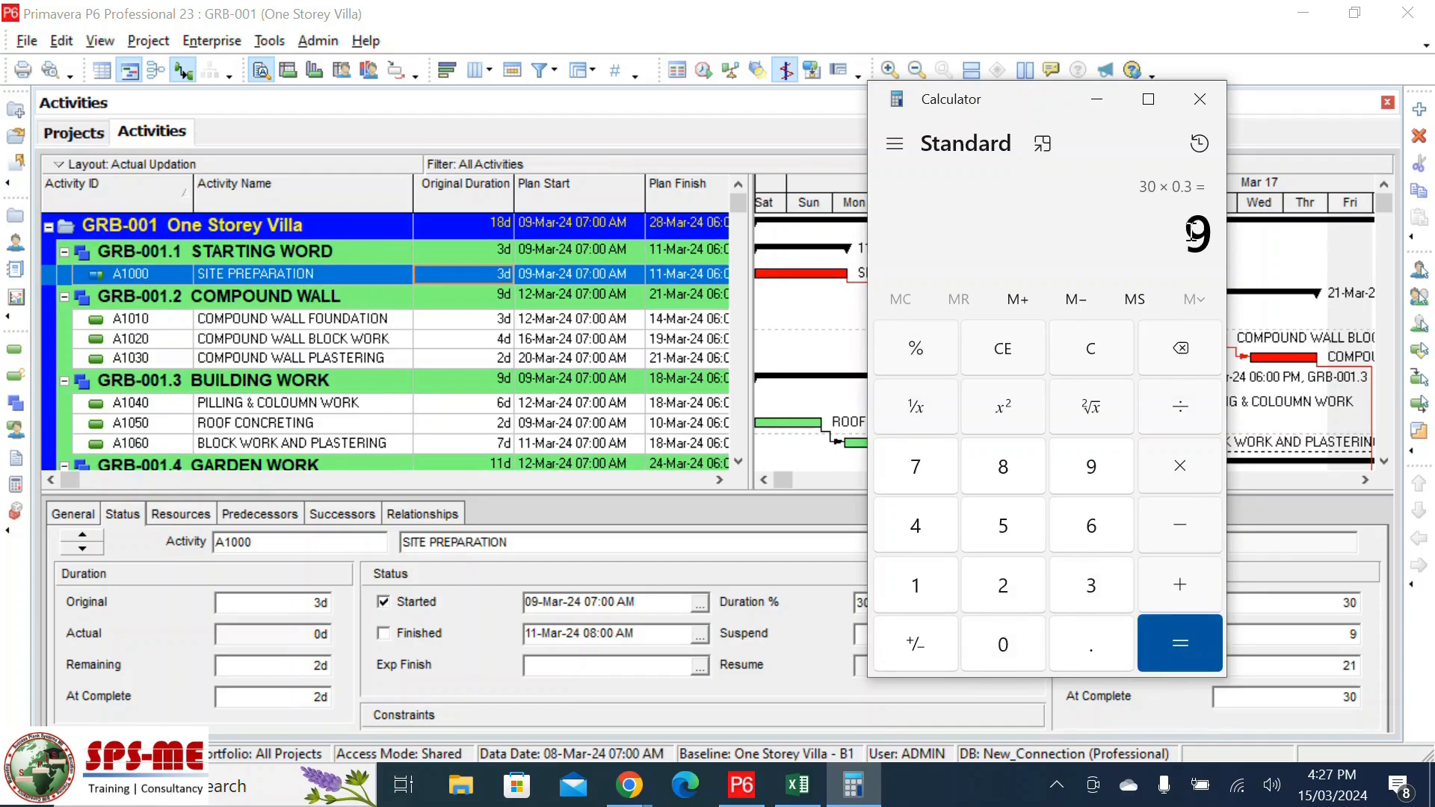
pyautogui.click(1194, 103)
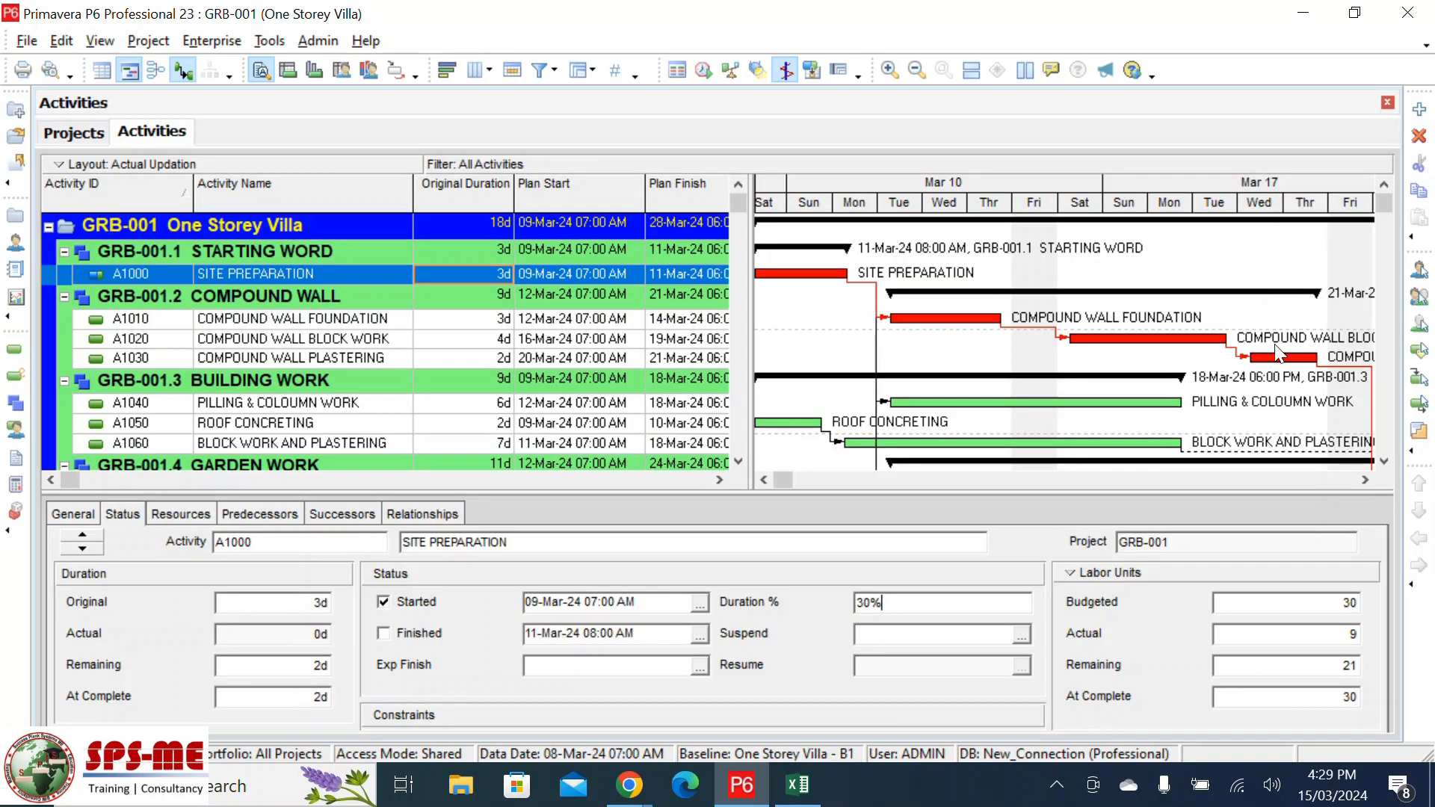
# - Start scheduling the project with a selected data date of 09-Mar-24 applied to all open projects
pyautogui.click(1293, 611)
pyautogui.click(1225, 641)
pyautogui.press('F9')
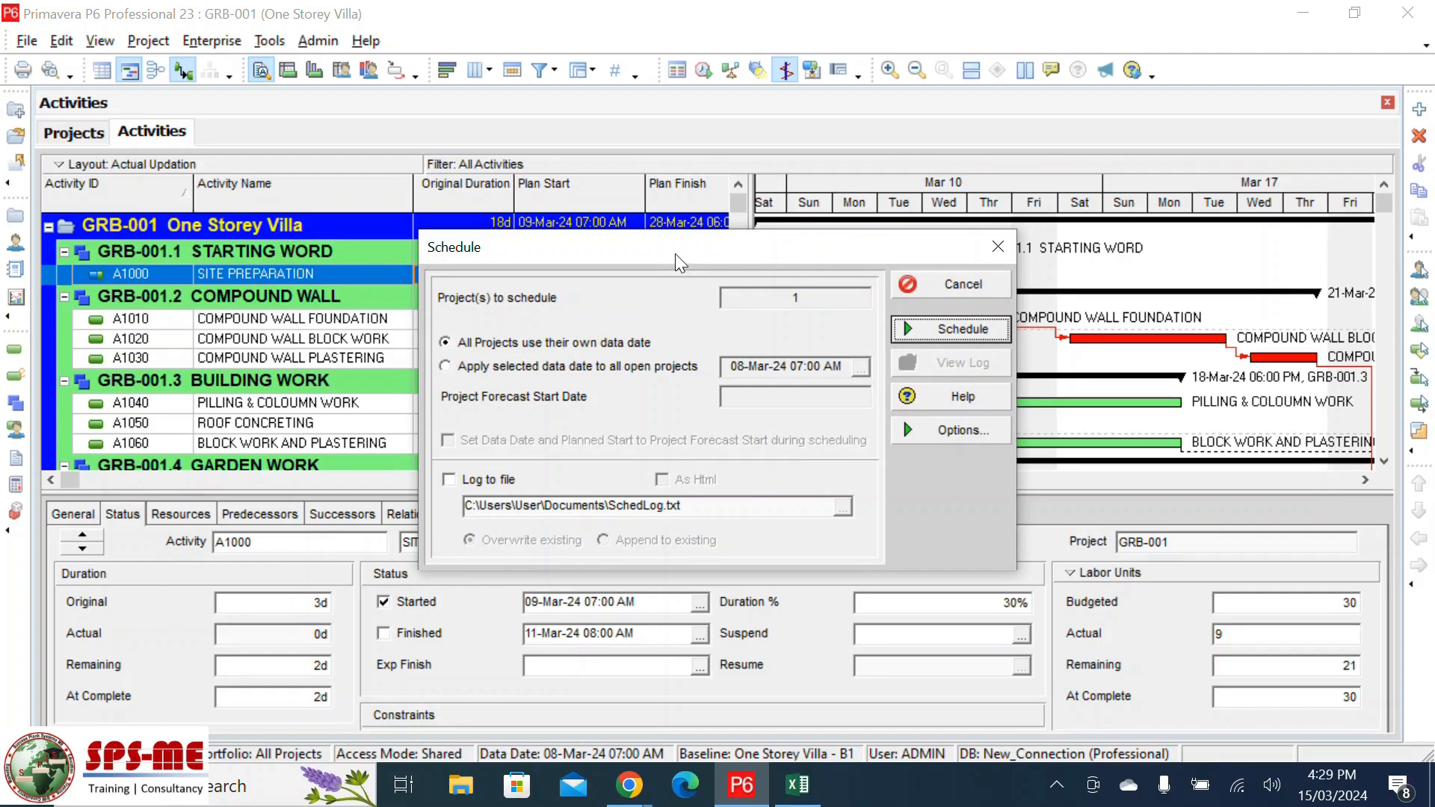
pyautogui.moveTo(675, 253); pyautogui.dragTo(854, 343)
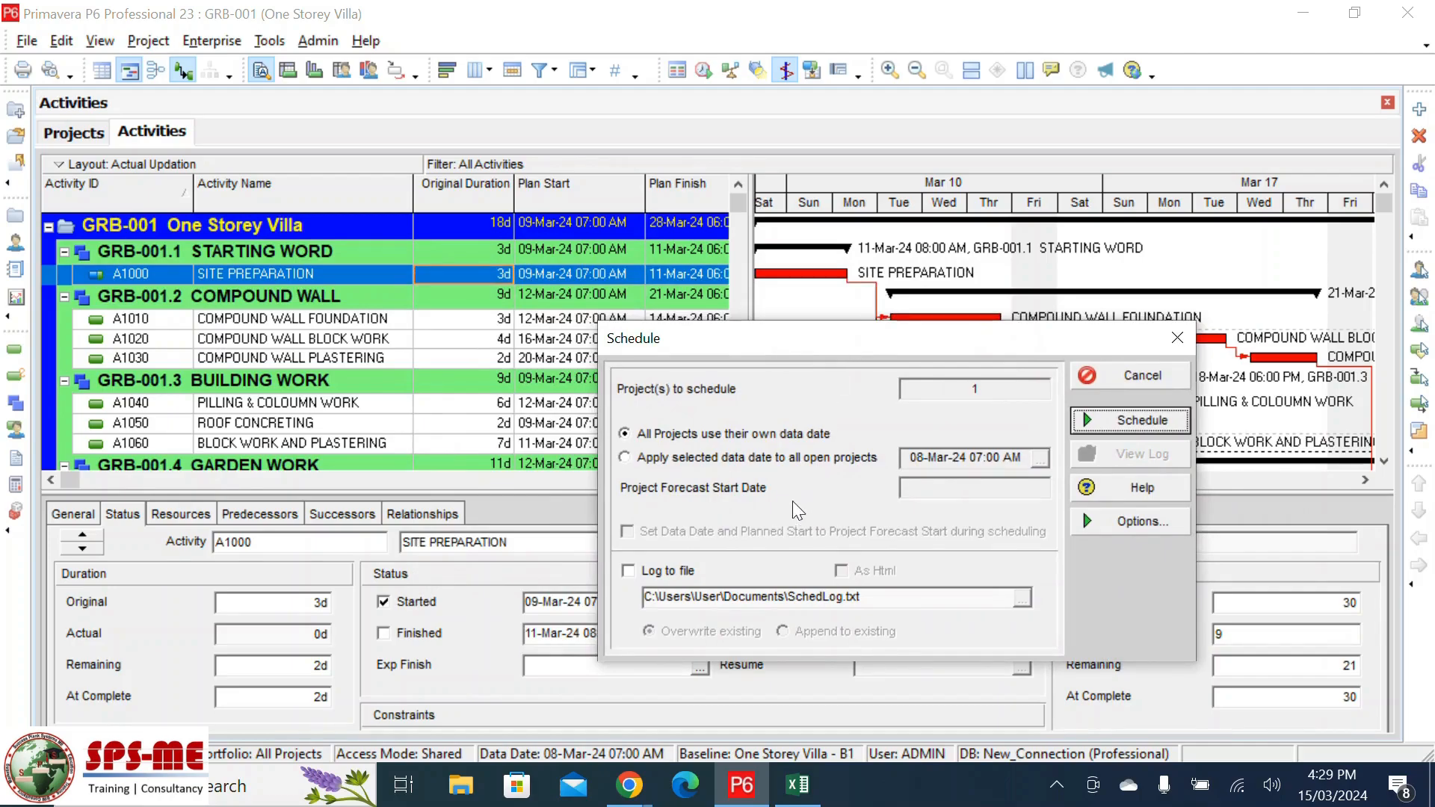
pyautogui.click(702, 459)
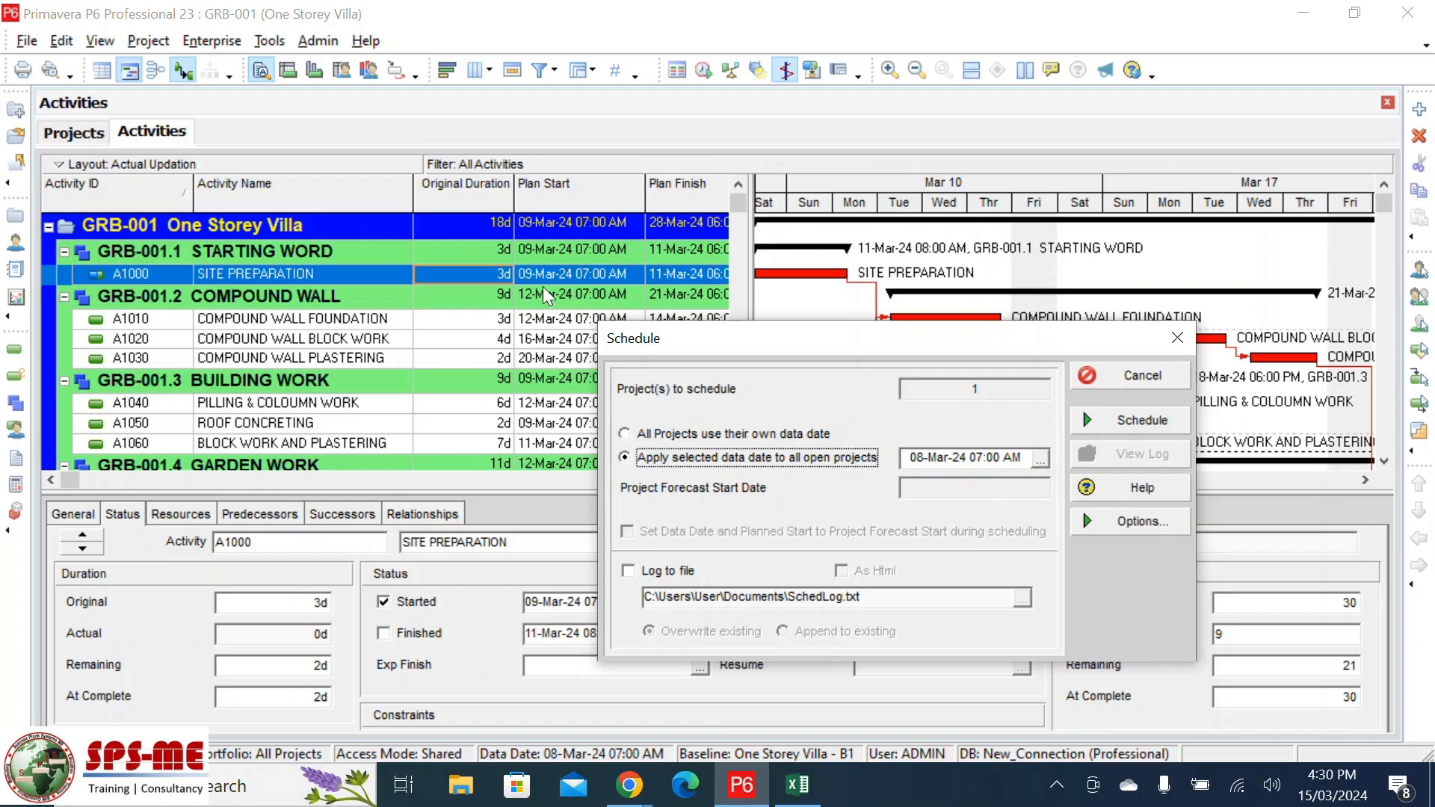
pyautogui.click(1035, 458)
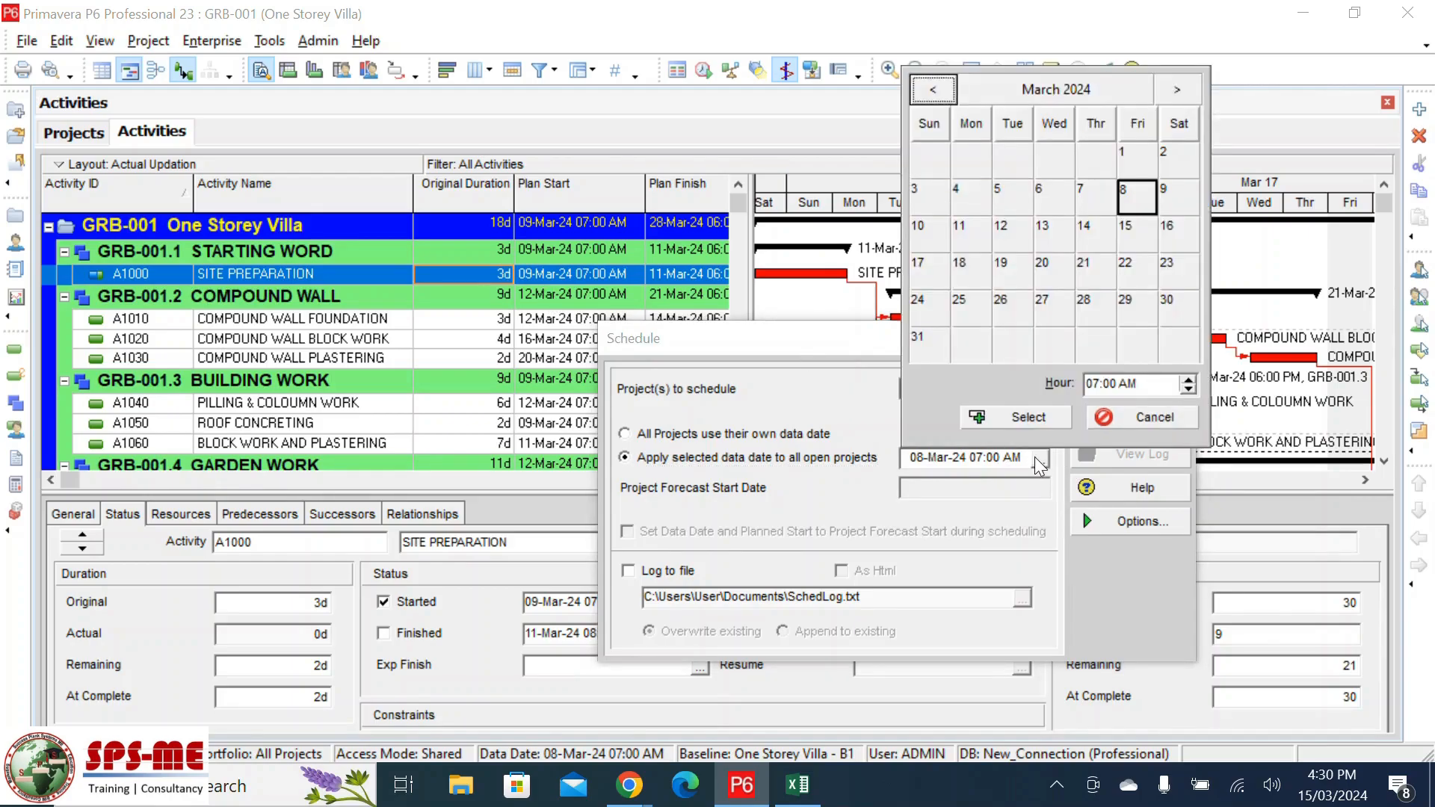
pyautogui.click(1174, 196)
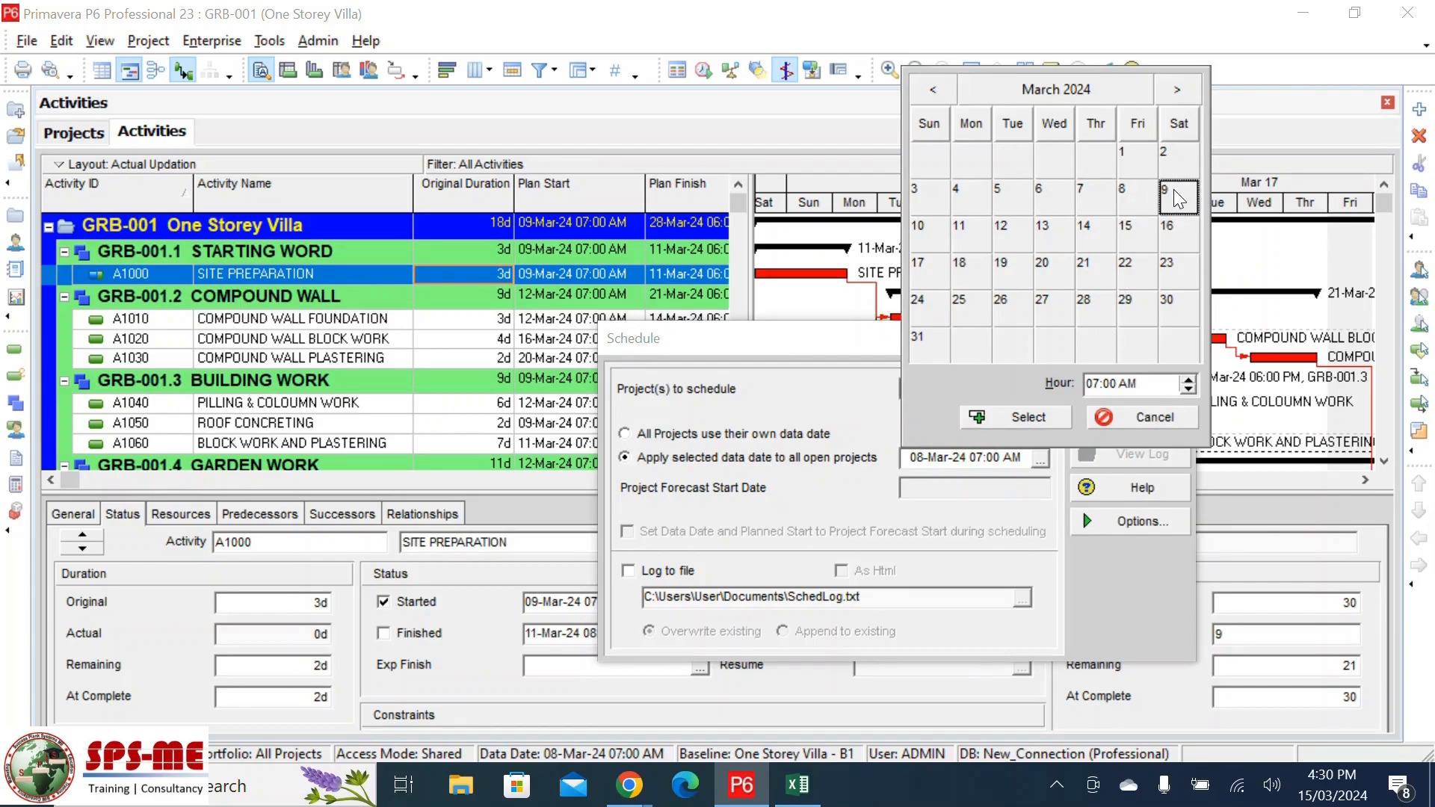
pyautogui.click(1025, 417)
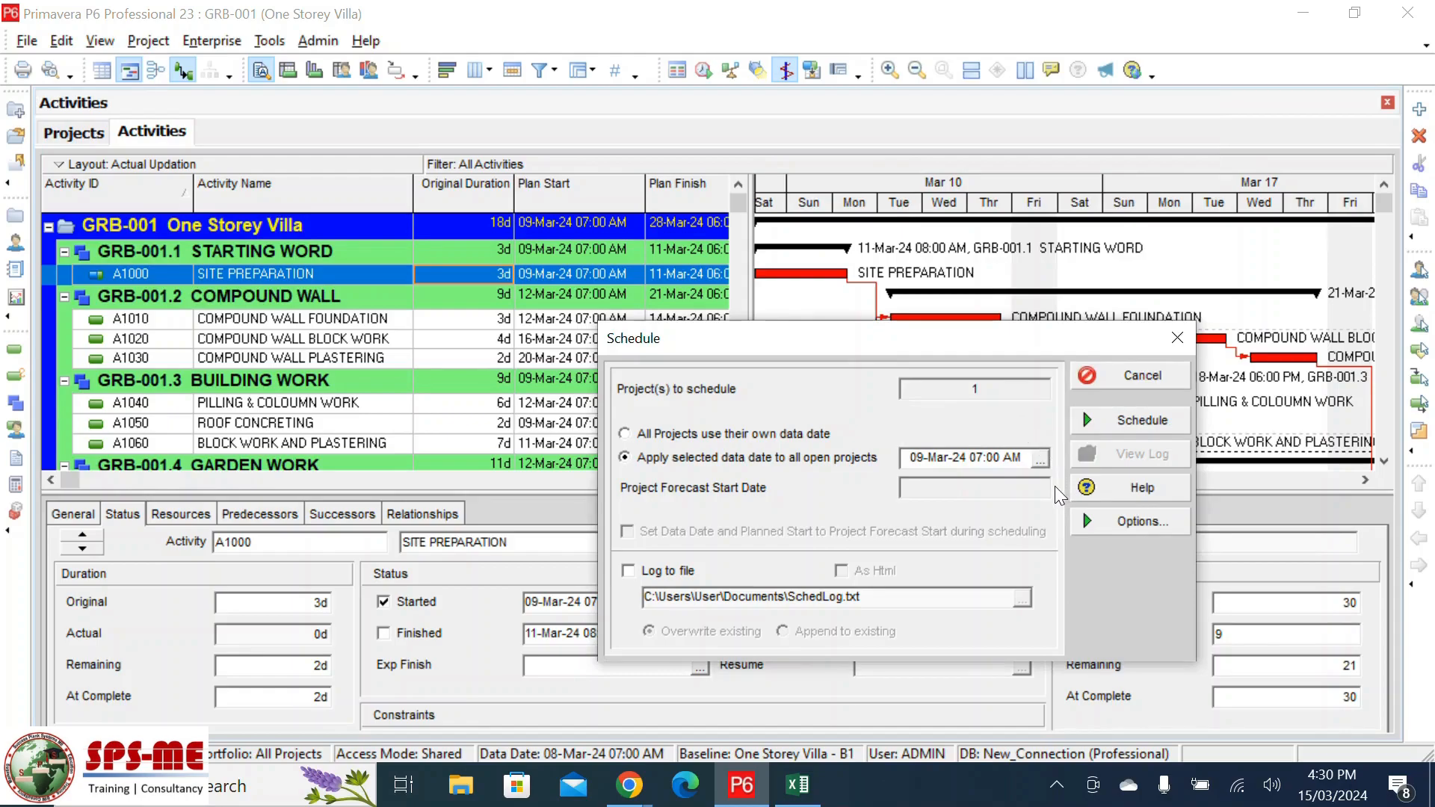
# - Set the data date's hour to 07:00 PM and run the schedule
pyautogui.click(1040, 460)
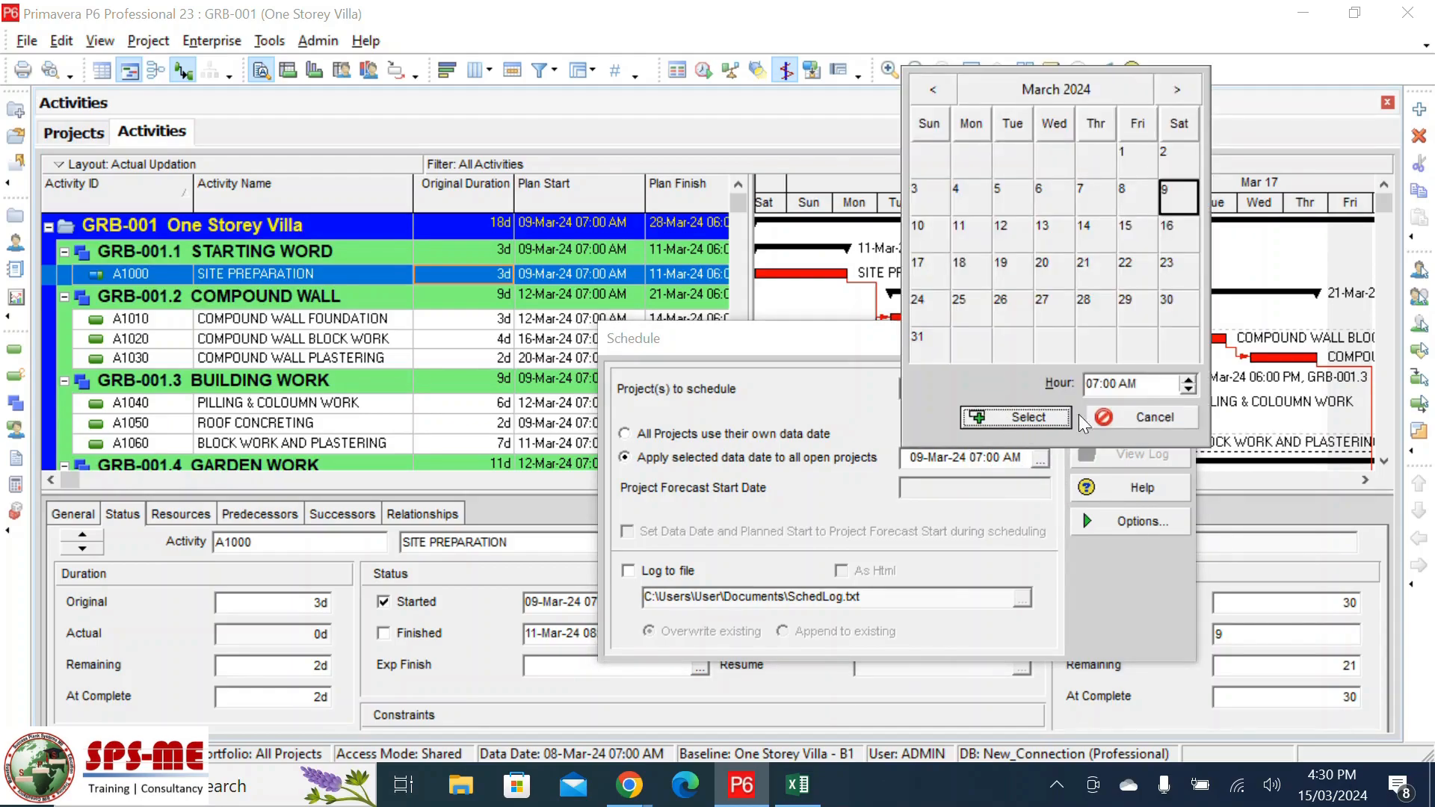
pyautogui.click(1189, 379)
pyautogui.click(1190, 379)
pyautogui.click(1190, 379)
pyautogui.click(1189, 379)
pyautogui.click(1190, 379)
pyautogui.click(1190, 378)
pyautogui.click(1190, 379)
pyautogui.click(1190, 378)
pyautogui.click(1189, 379)
pyautogui.click(1190, 379)
pyautogui.click(1190, 379)
pyautogui.click(1190, 379)
pyautogui.click(1190, 378)
pyautogui.click(1189, 379)
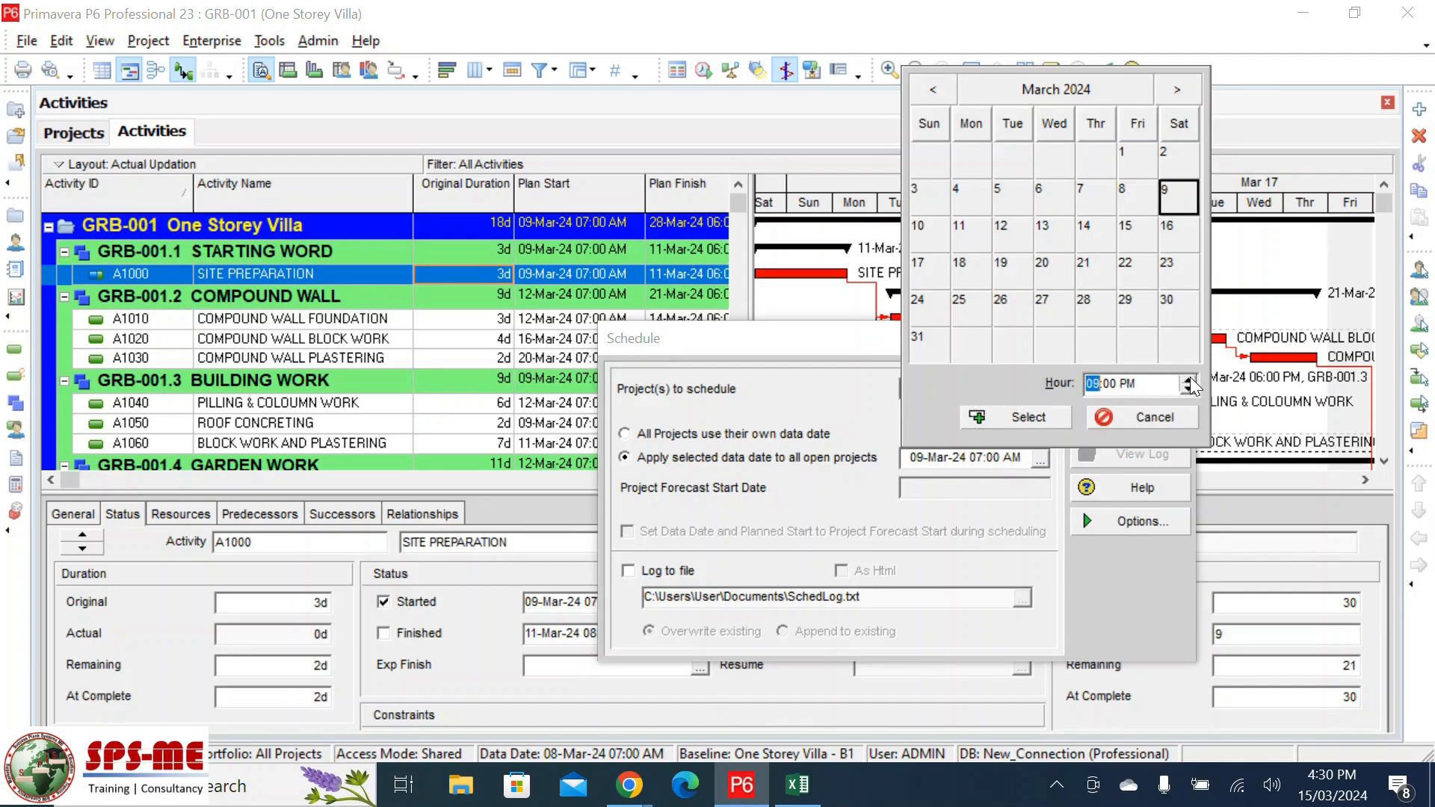
pyautogui.click(1188, 390)
pyautogui.click(1188, 390)
pyautogui.click(1046, 417)
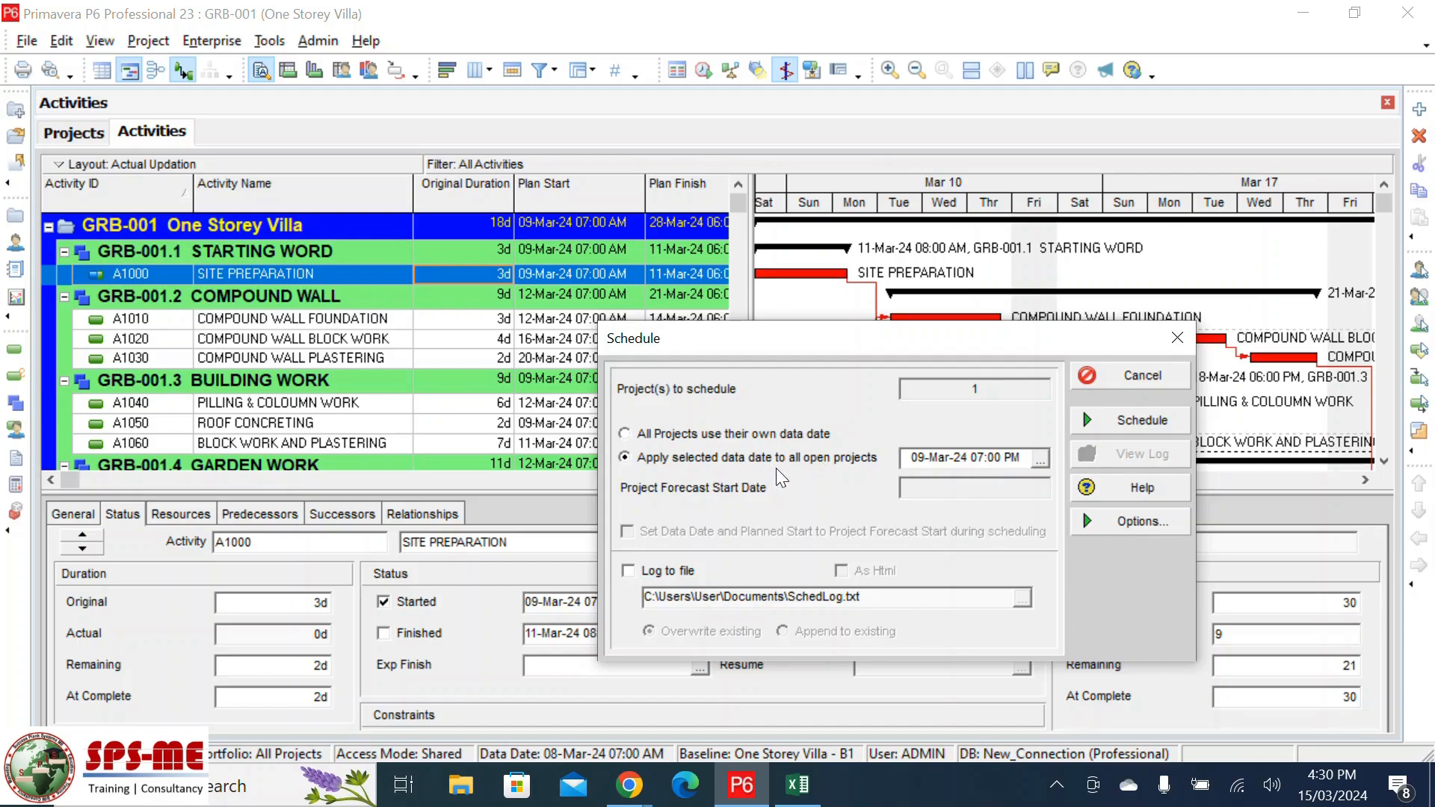
pyautogui.click(1132, 423)
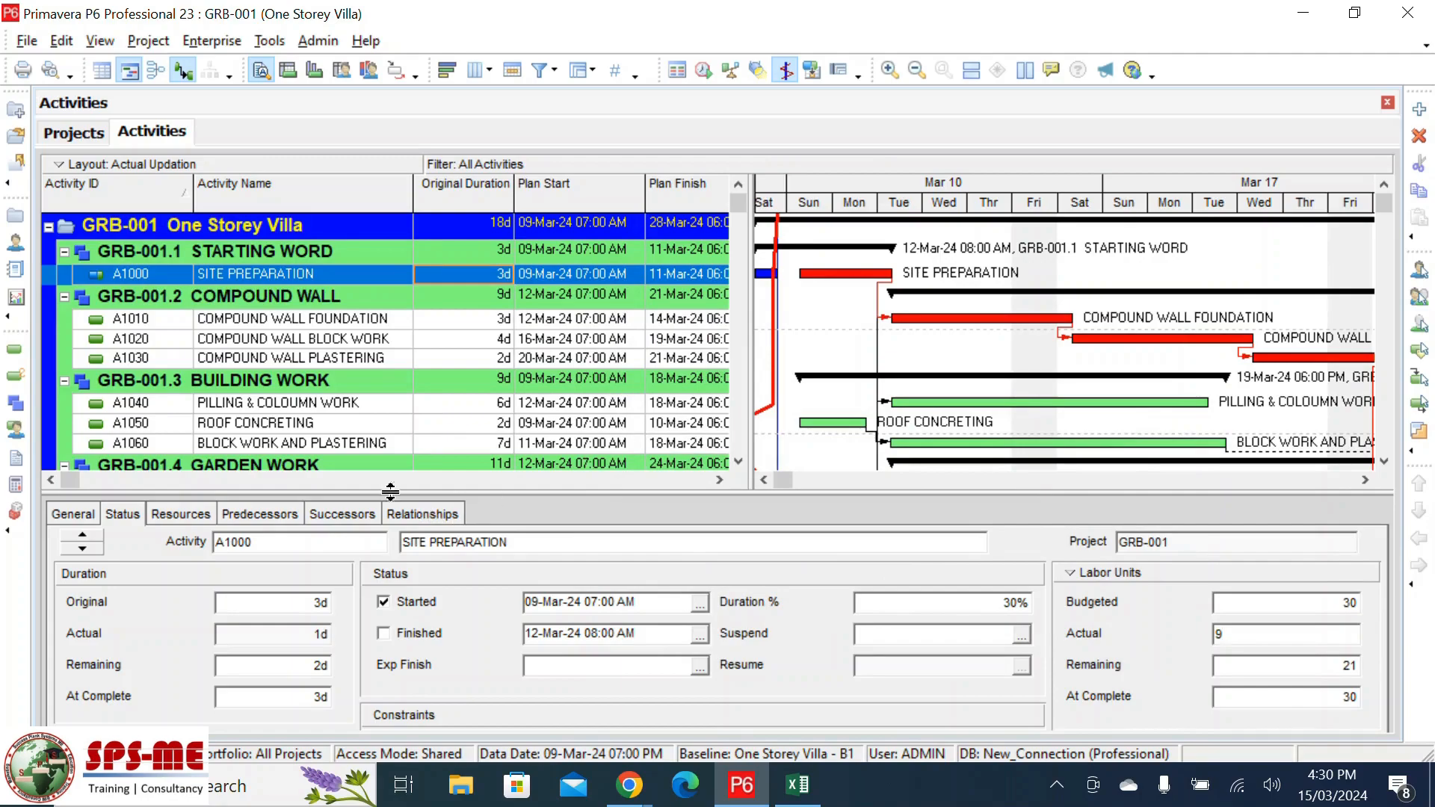
# - Examine the plan and current dates, the Plan% and Actual% values, and the progress line near the data date in the Gantt chart
pyautogui.moveTo(75, 482); pyautogui.dragTo(235, 480)
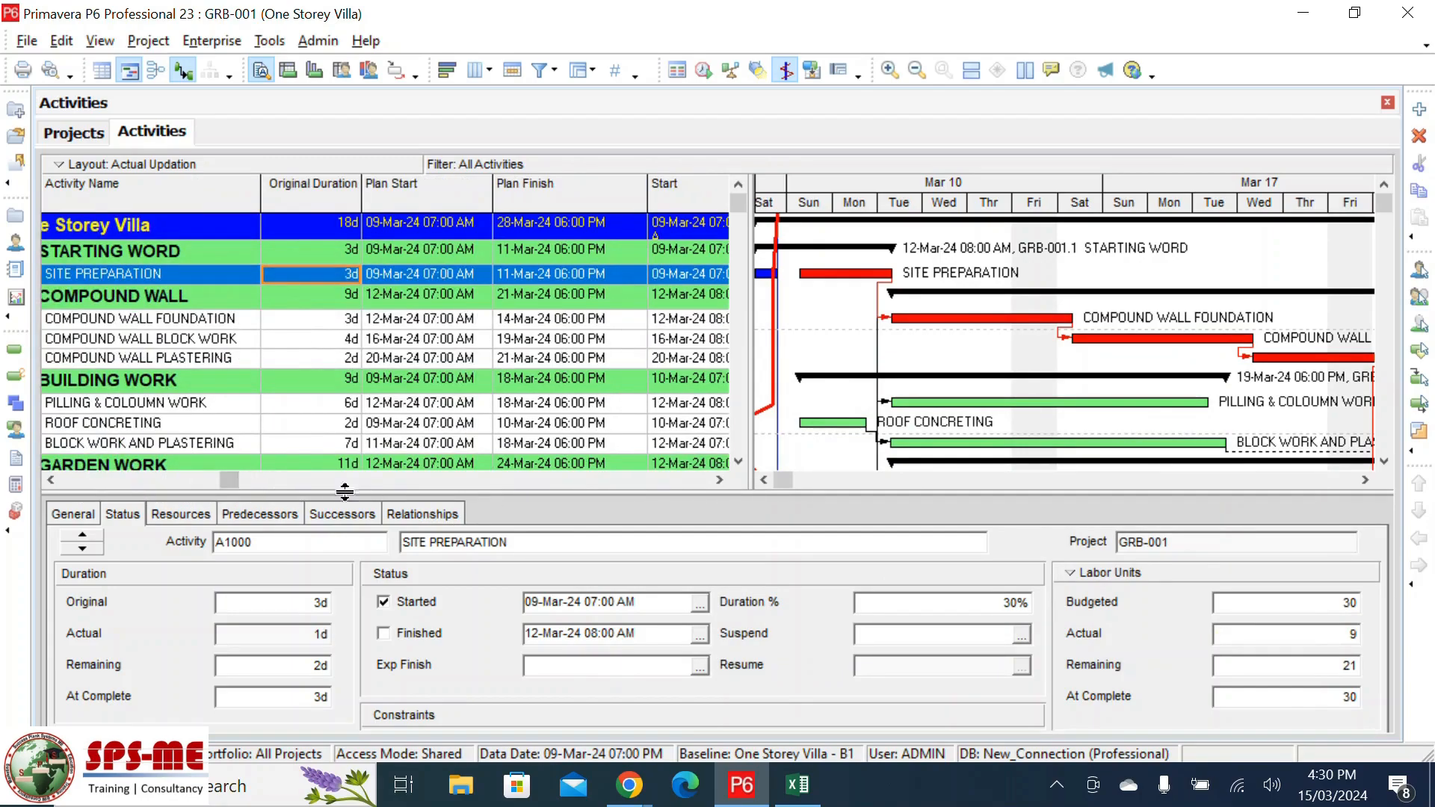
pyautogui.moveTo(719, 480); pyautogui.dragTo(719, 480)
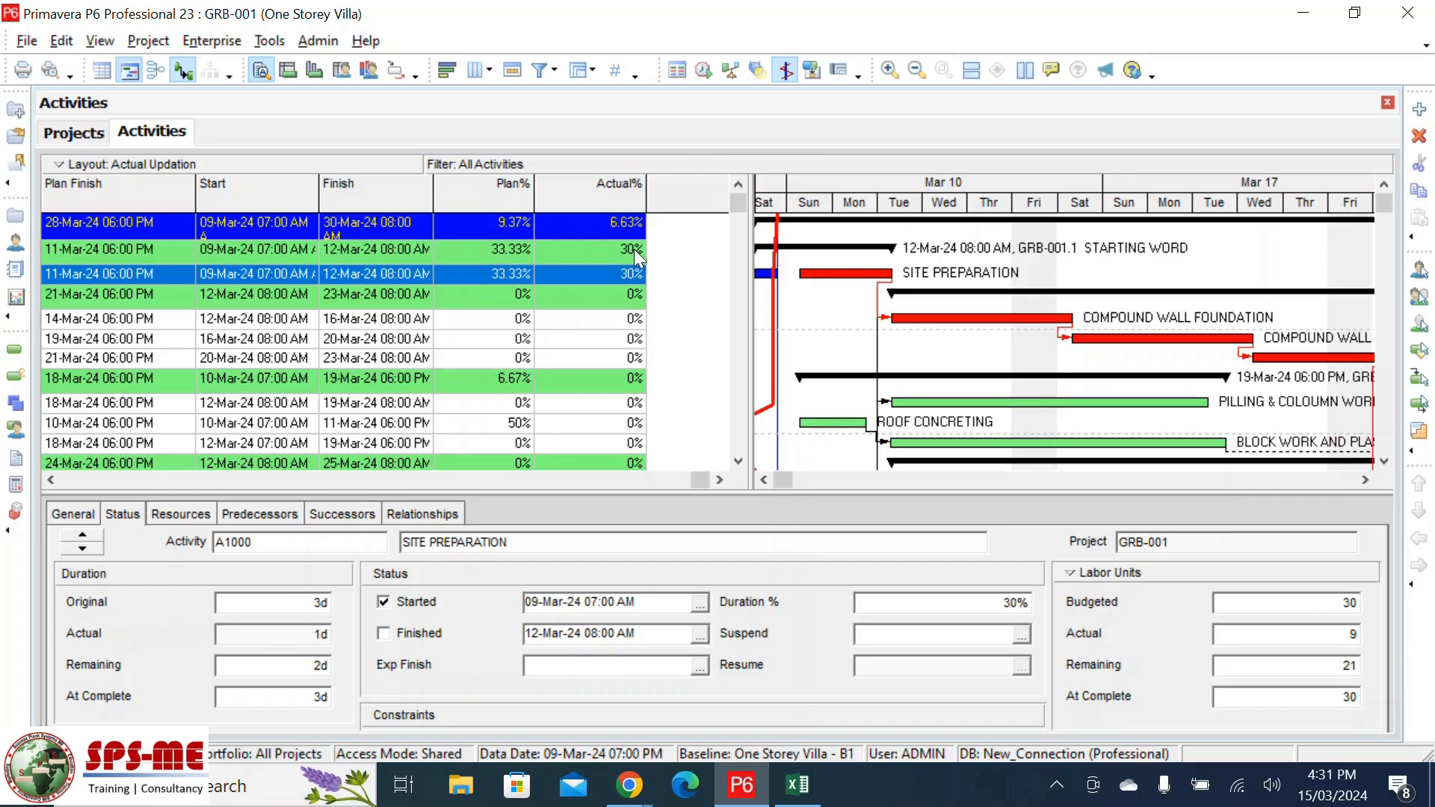
pyautogui.click(764, 479)
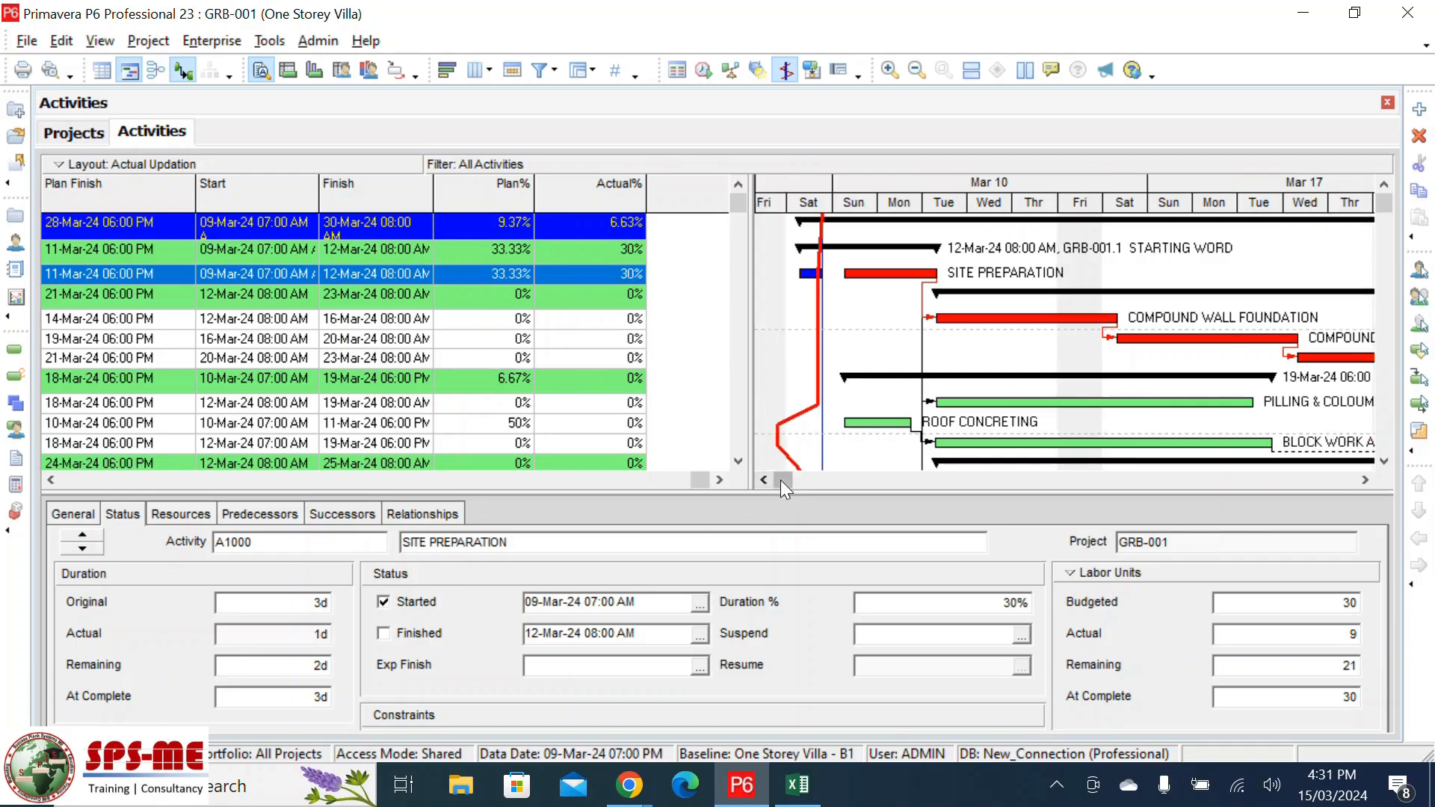
pyautogui.click(763, 479)
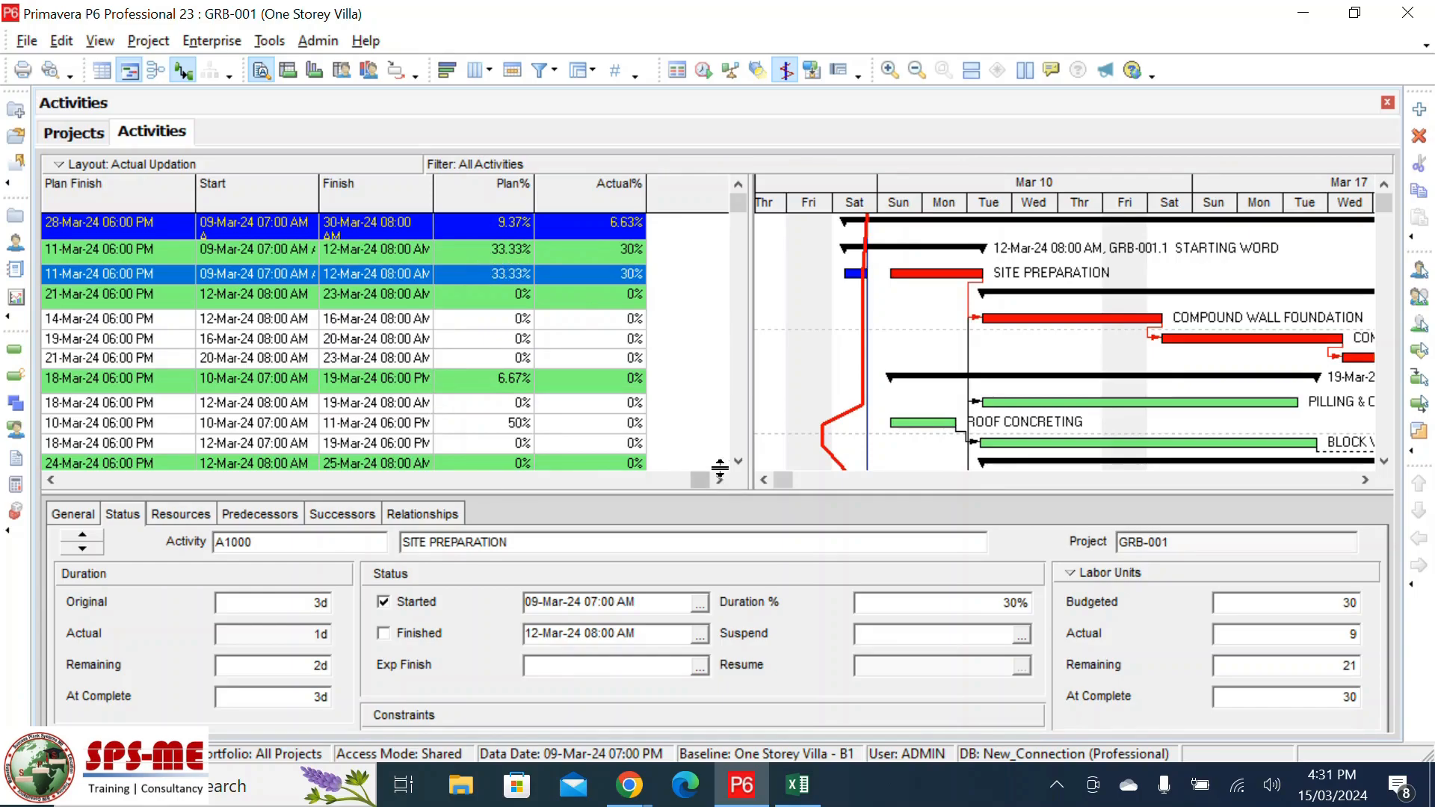
pyautogui.click(50, 480)
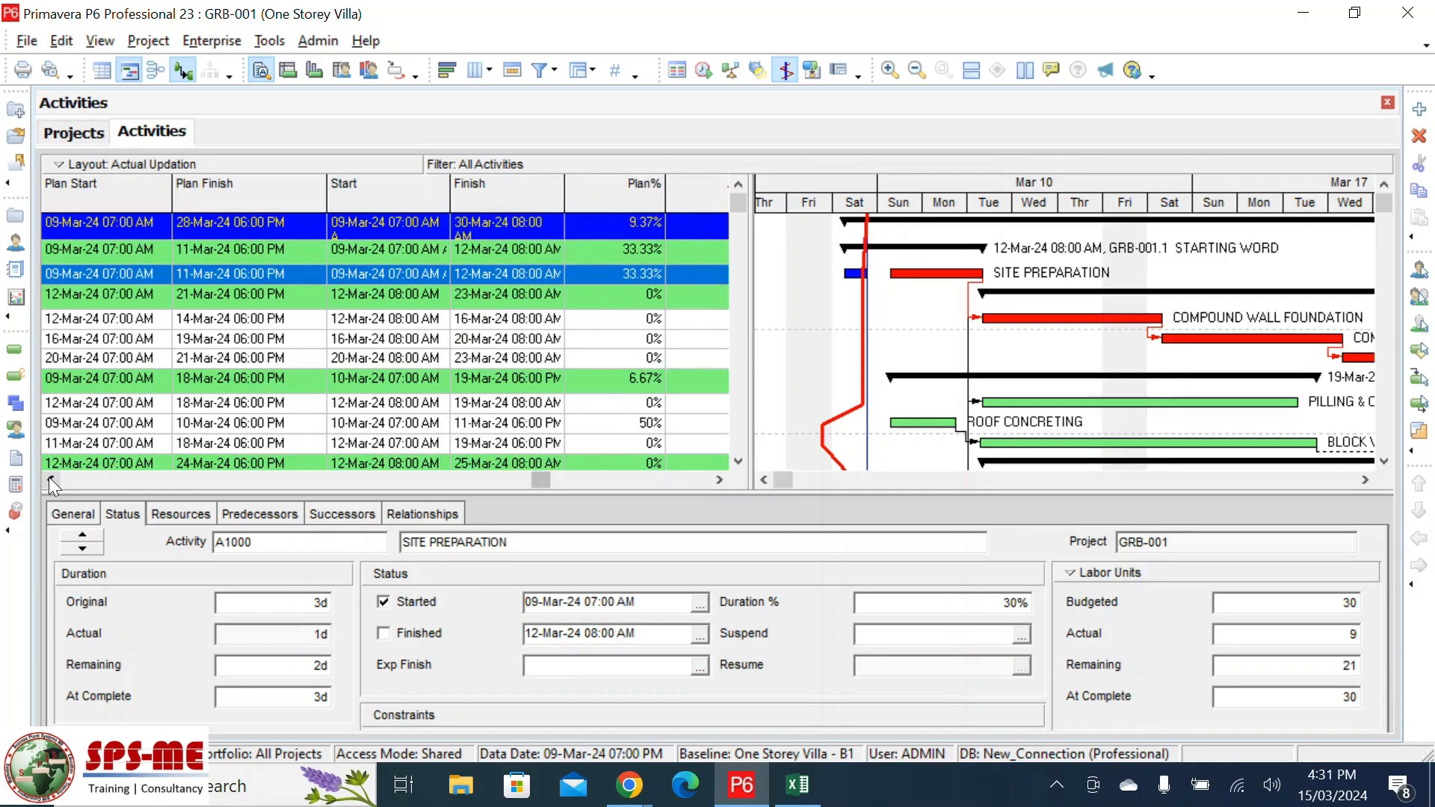
pyautogui.click(50, 480)
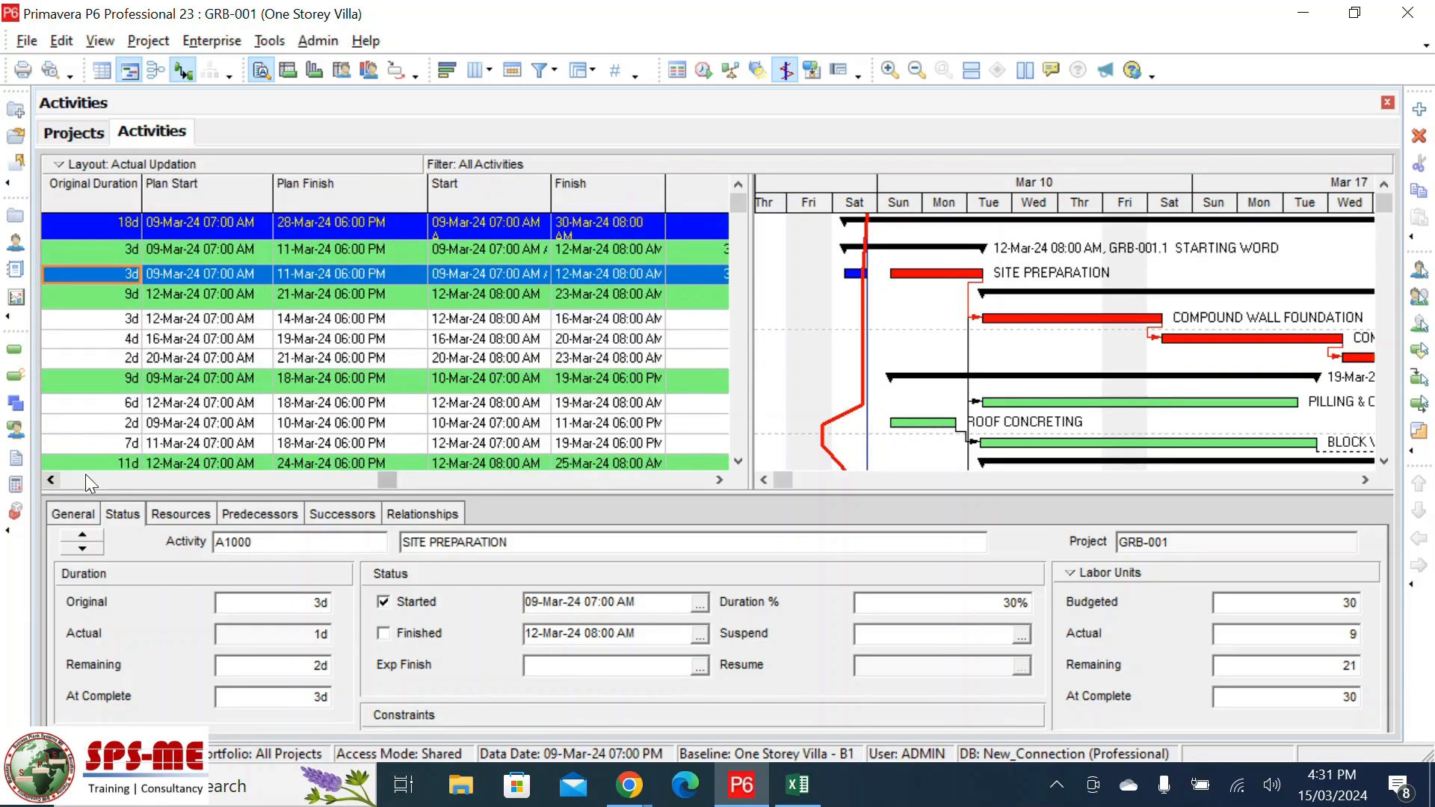
pyautogui.click(717, 479)
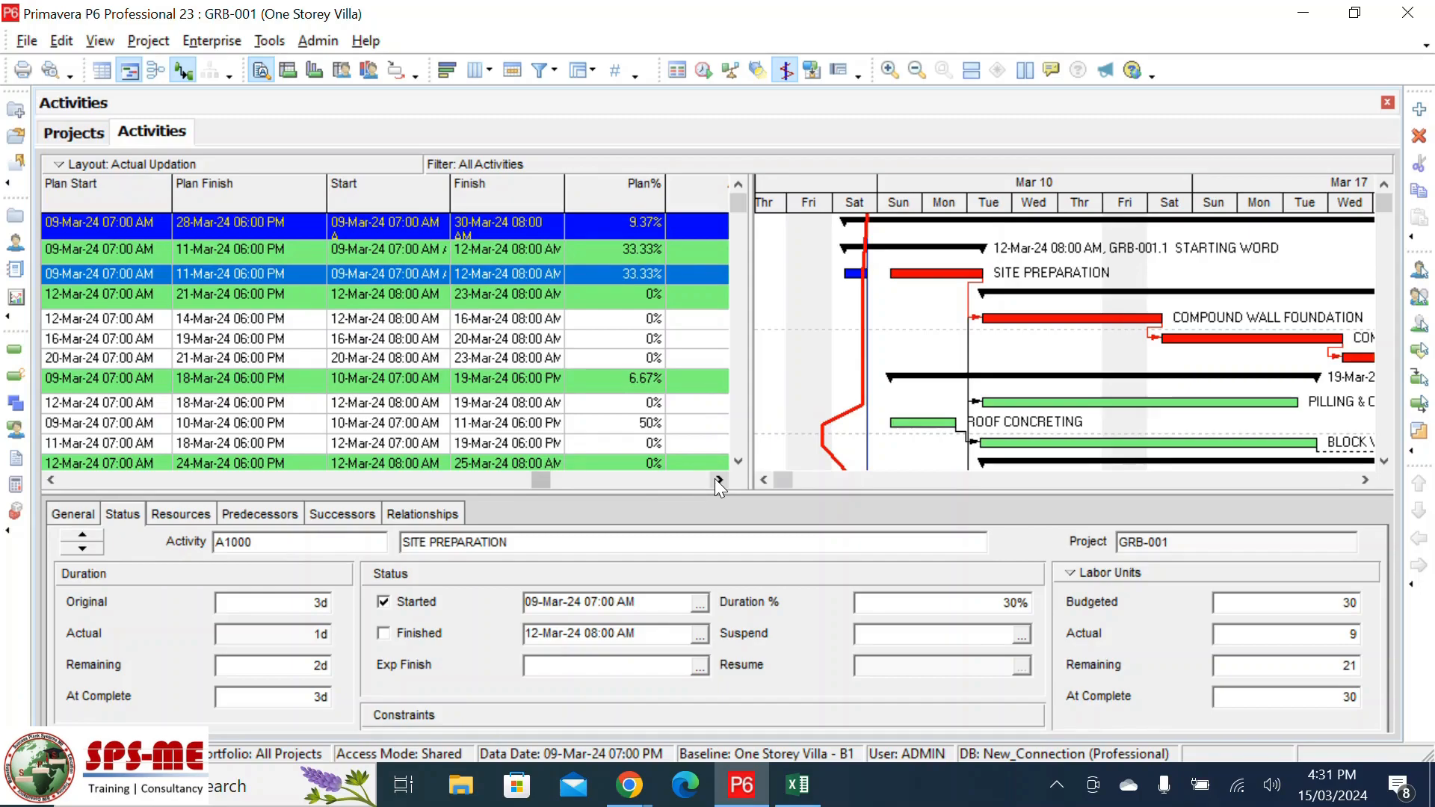
pyautogui.click(56, 476)
pyautogui.click(56, 477)
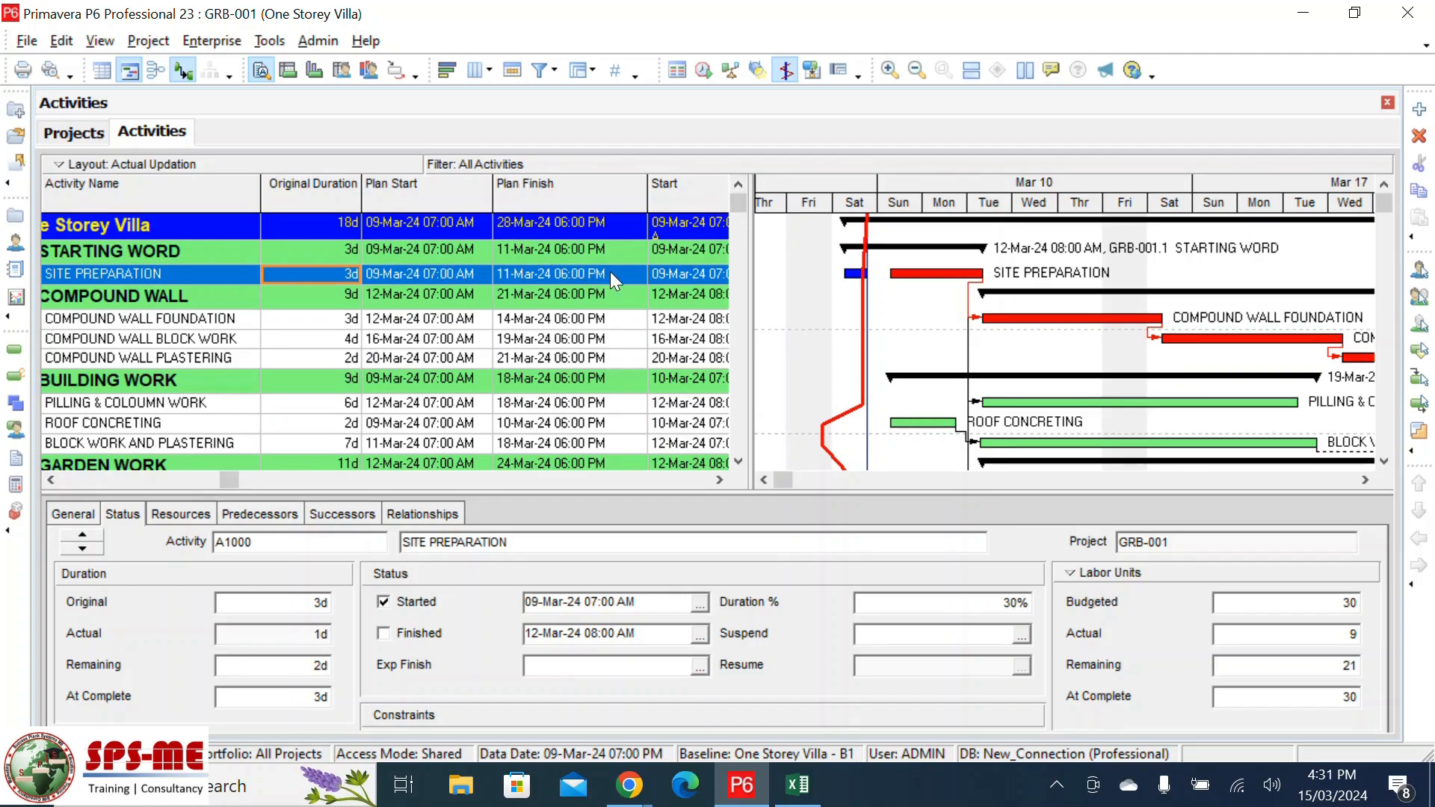
# - Widen the Finish and Start columns in the activity table until their full dates and times fit
pyautogui.click(719, 481)
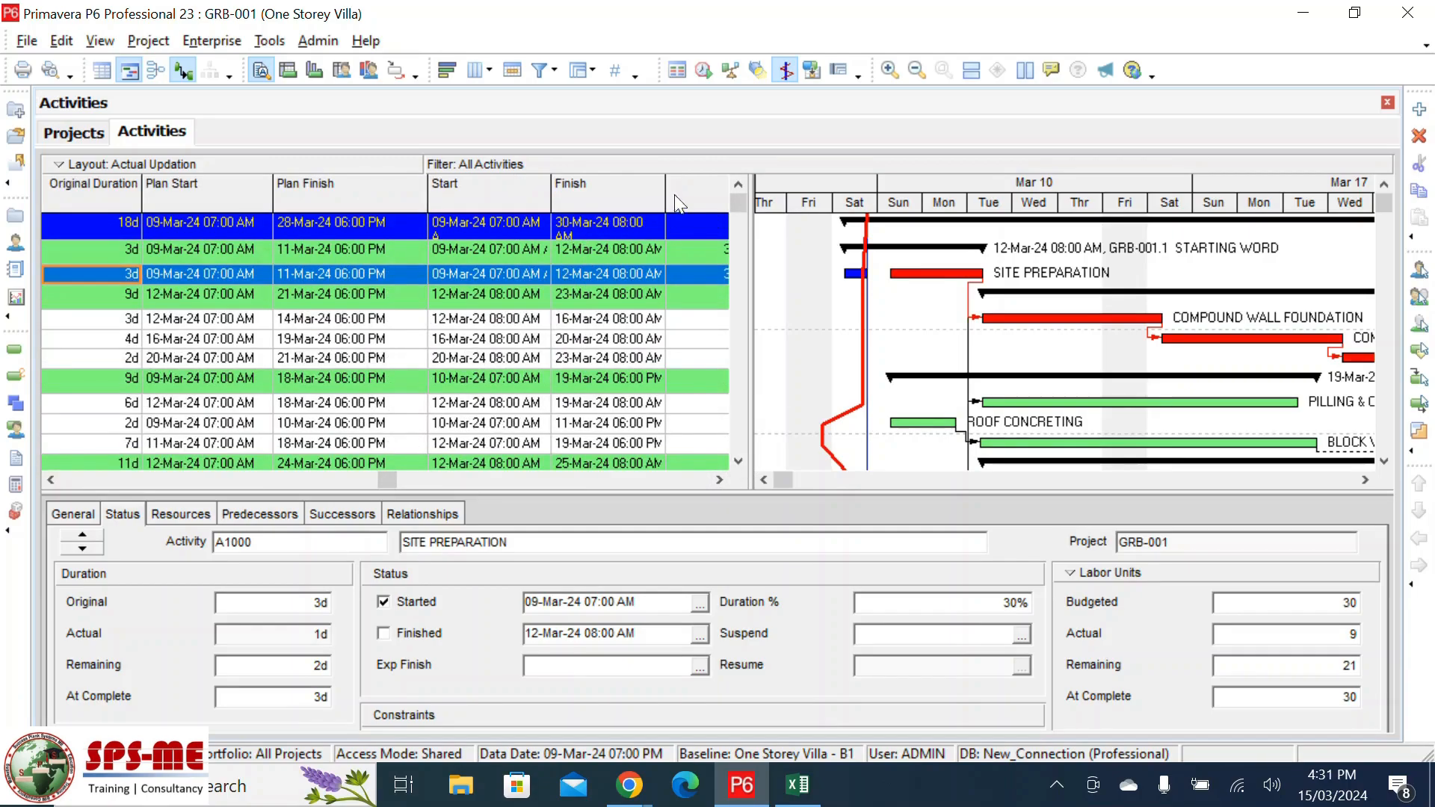
pyautogui.moveTo(669, 193); pyautogui.dragTo(687, 193)
pyautogui.moveTo(551, 196); pyautogui.dragTo(583, 197)
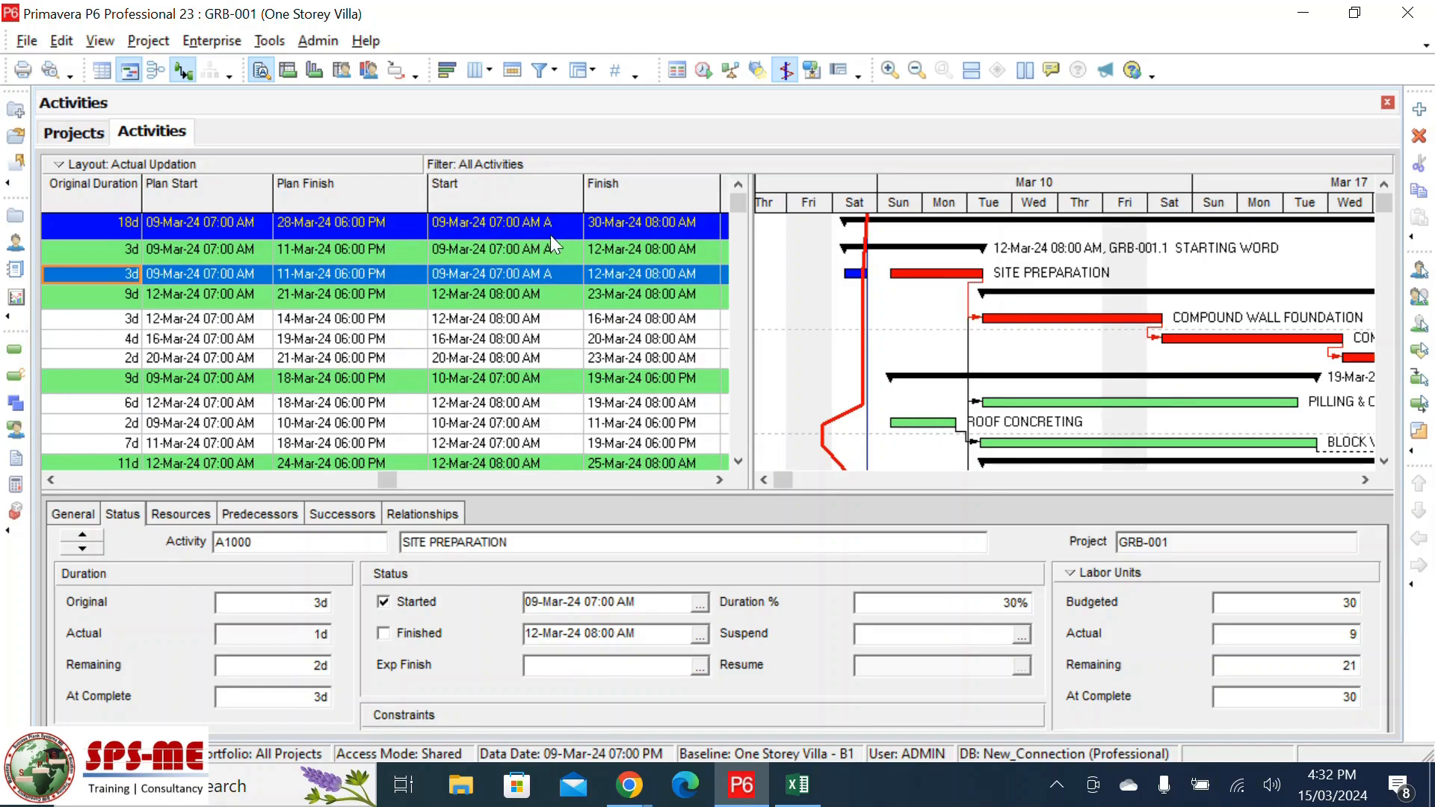
pyautogui.click(720, 481)
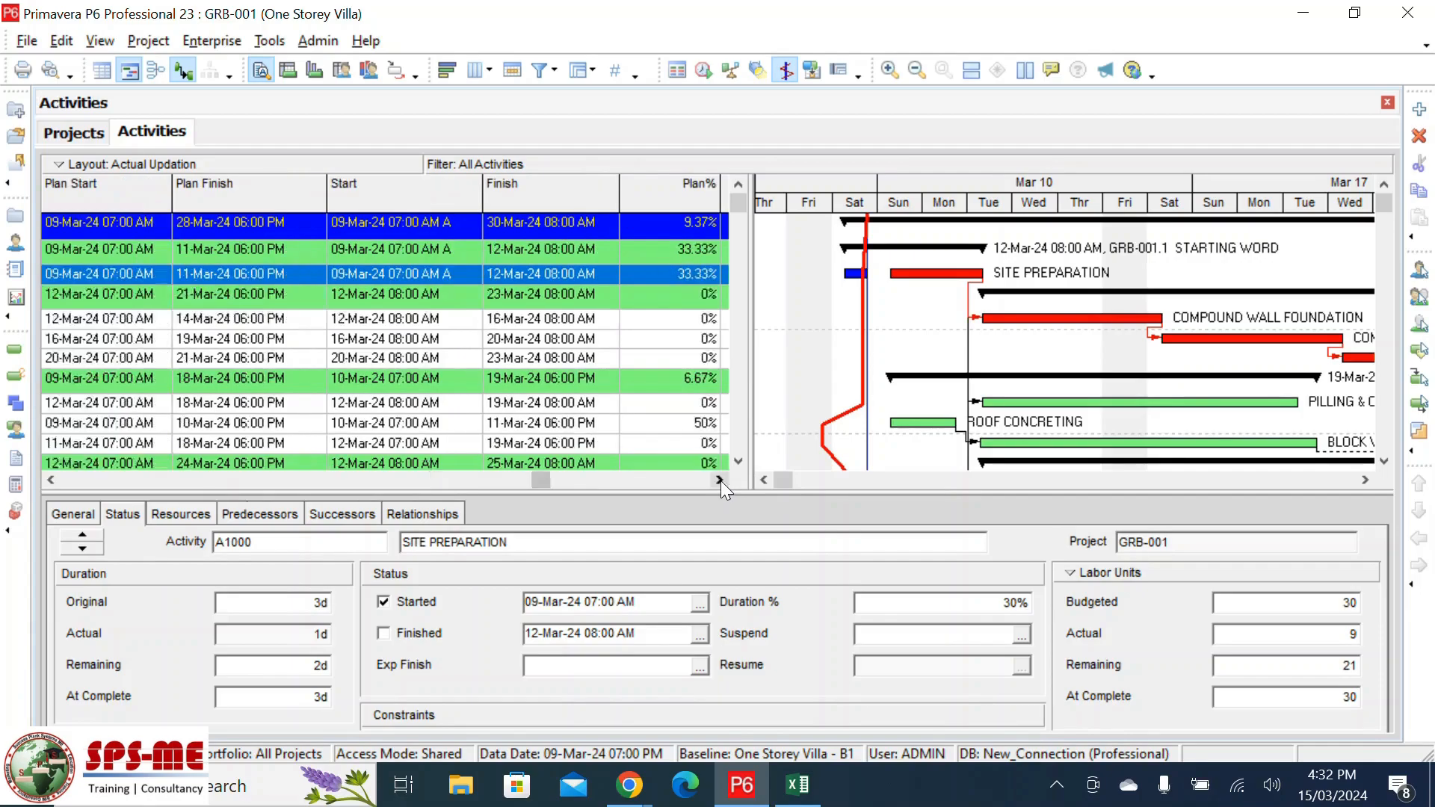
pyautogui.click(720, 481)
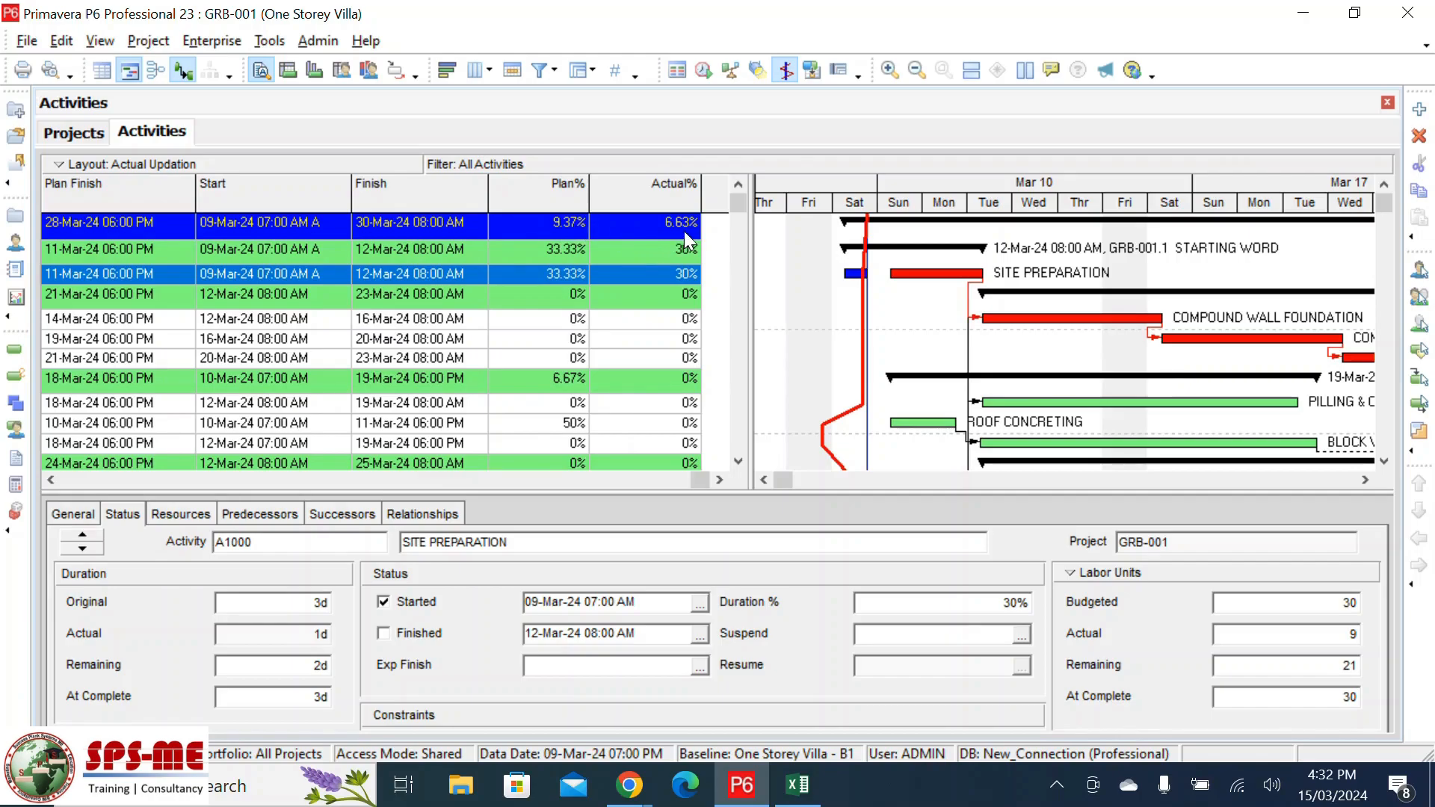
# - Switch to the plan vs actual workbook in Excel and compare the first Plan% in cell B11 with the project's Plan% in Primavera P6
pyautogui.click(798, 785)
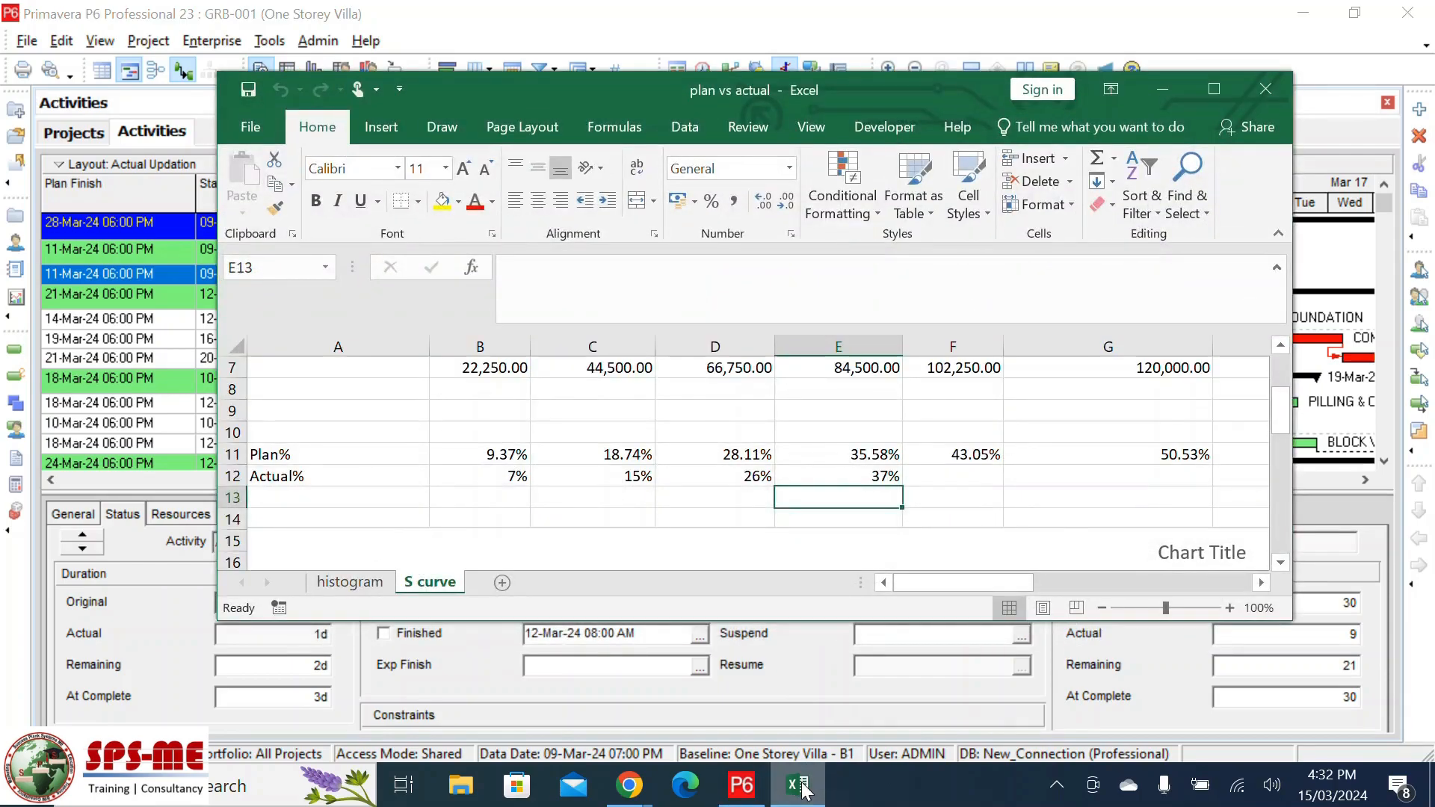
pyautogui.click(497, 455)
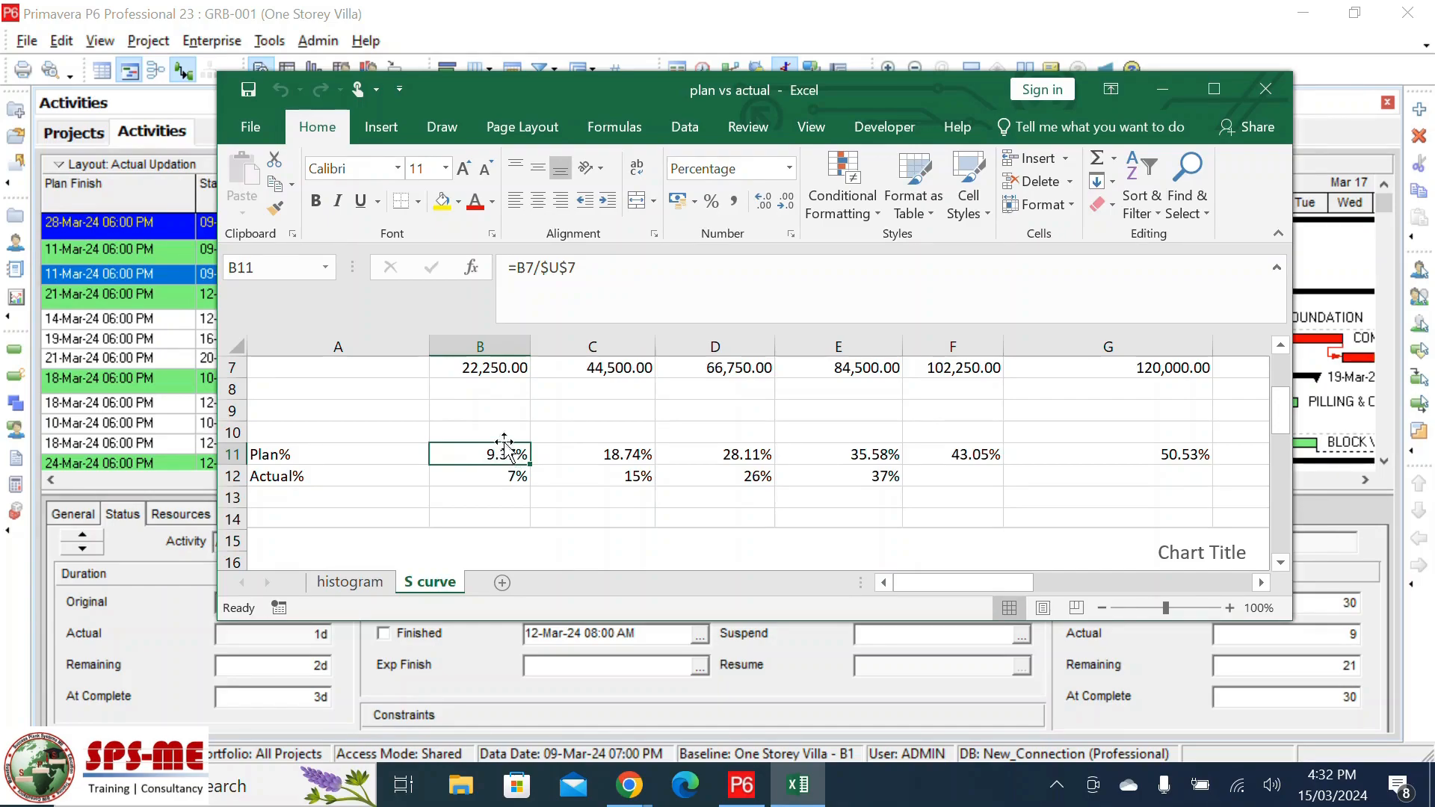
pyautogui.moveTo(564, 84); pyautogui.dragTo(1158, 357)
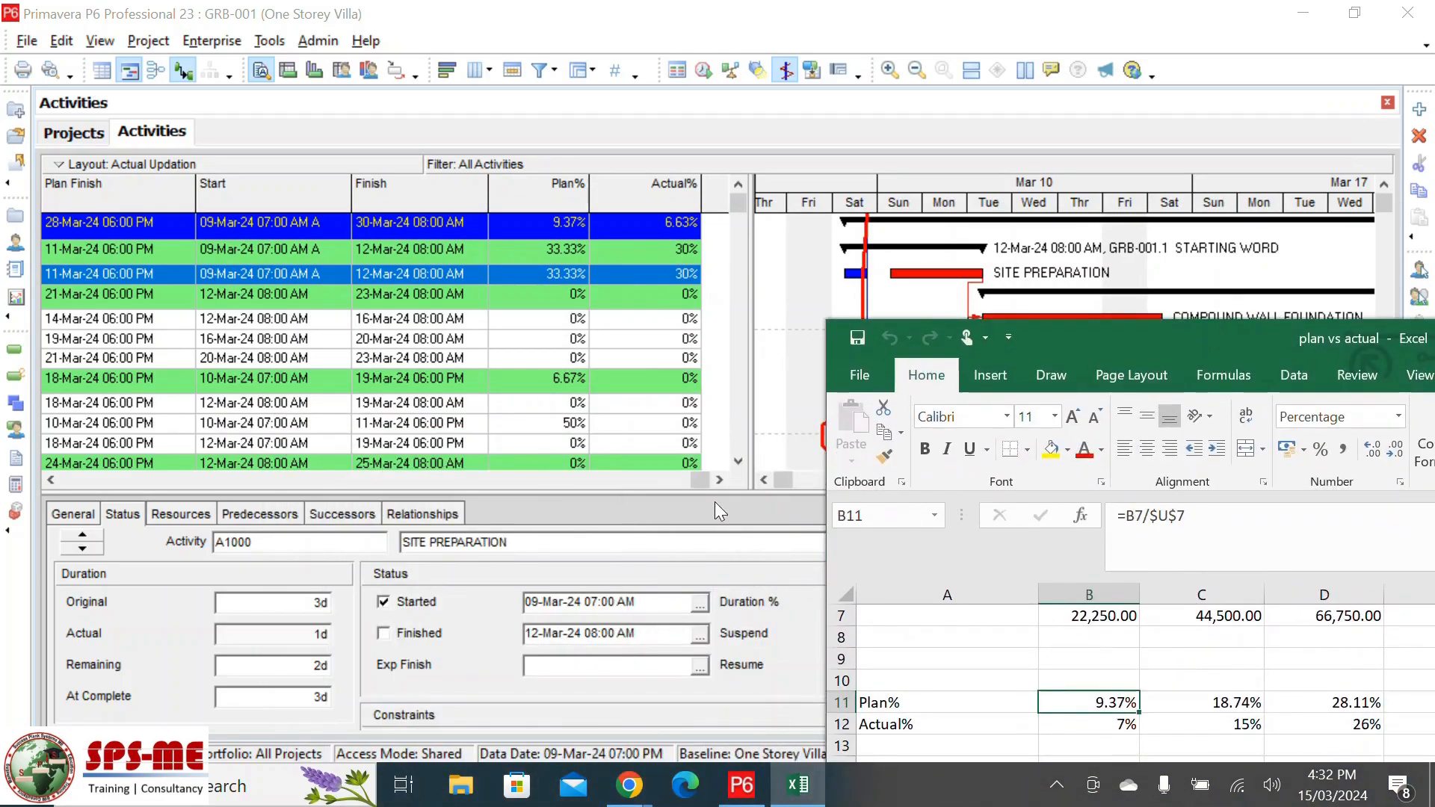
pyautogui.click(719, 480)
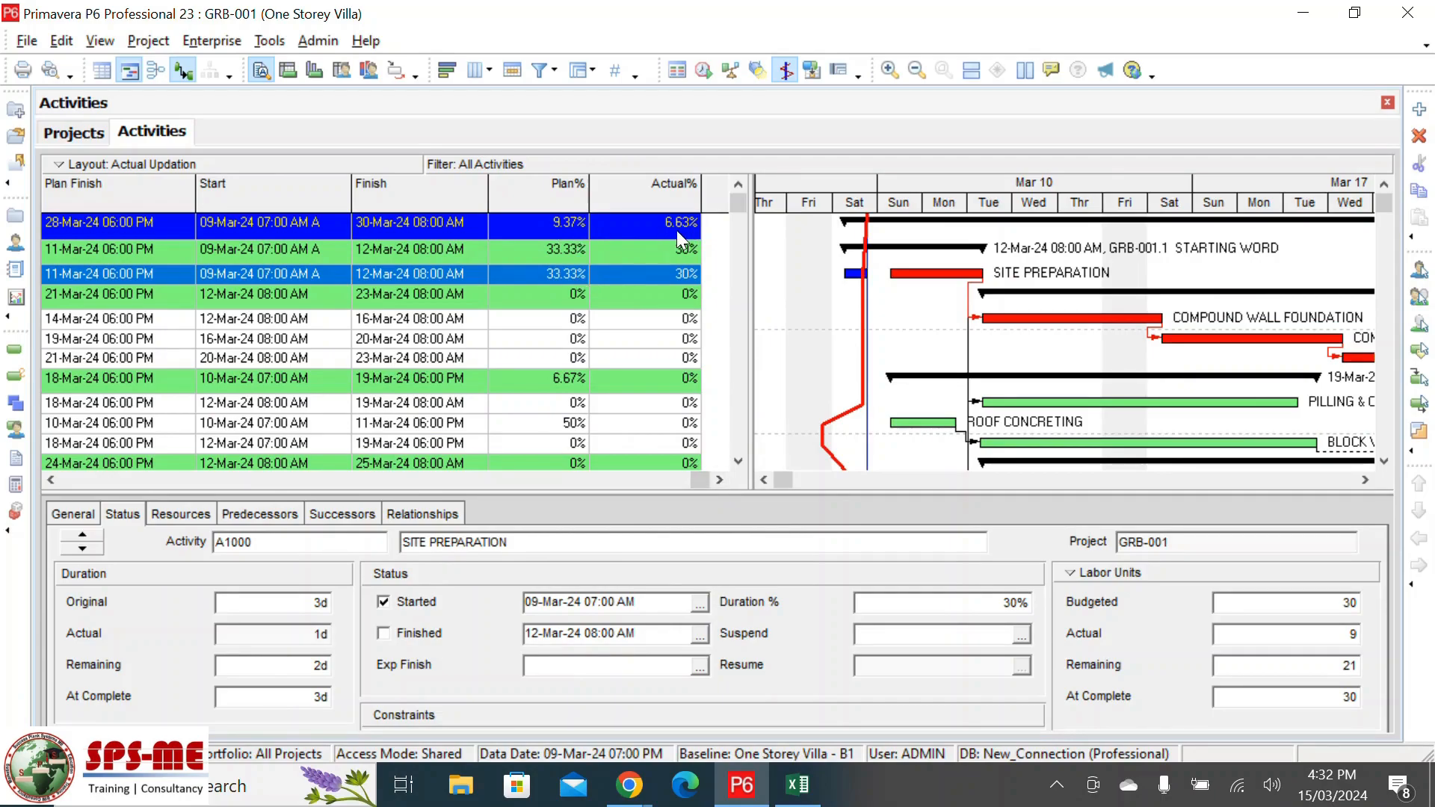
# - Switch back to the Excel workbook and set the first Actual% in cell B12 of the S curve sheet to 6.63%
pyautogui.click(797, 784)
pyautogui.moveTo(1070, 337); pyautogui.dragTo(738, 168)
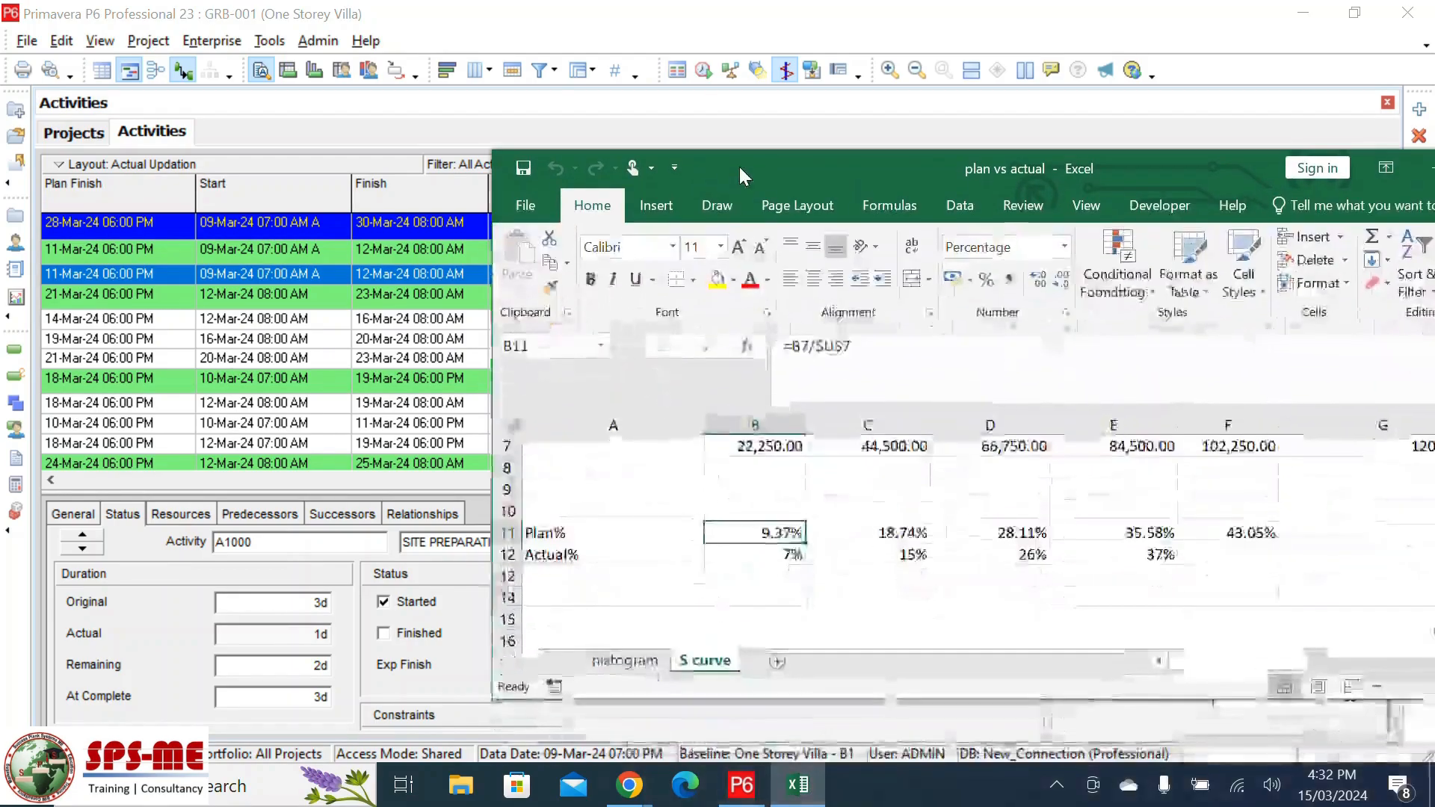
pyautogui.click(789, 557)
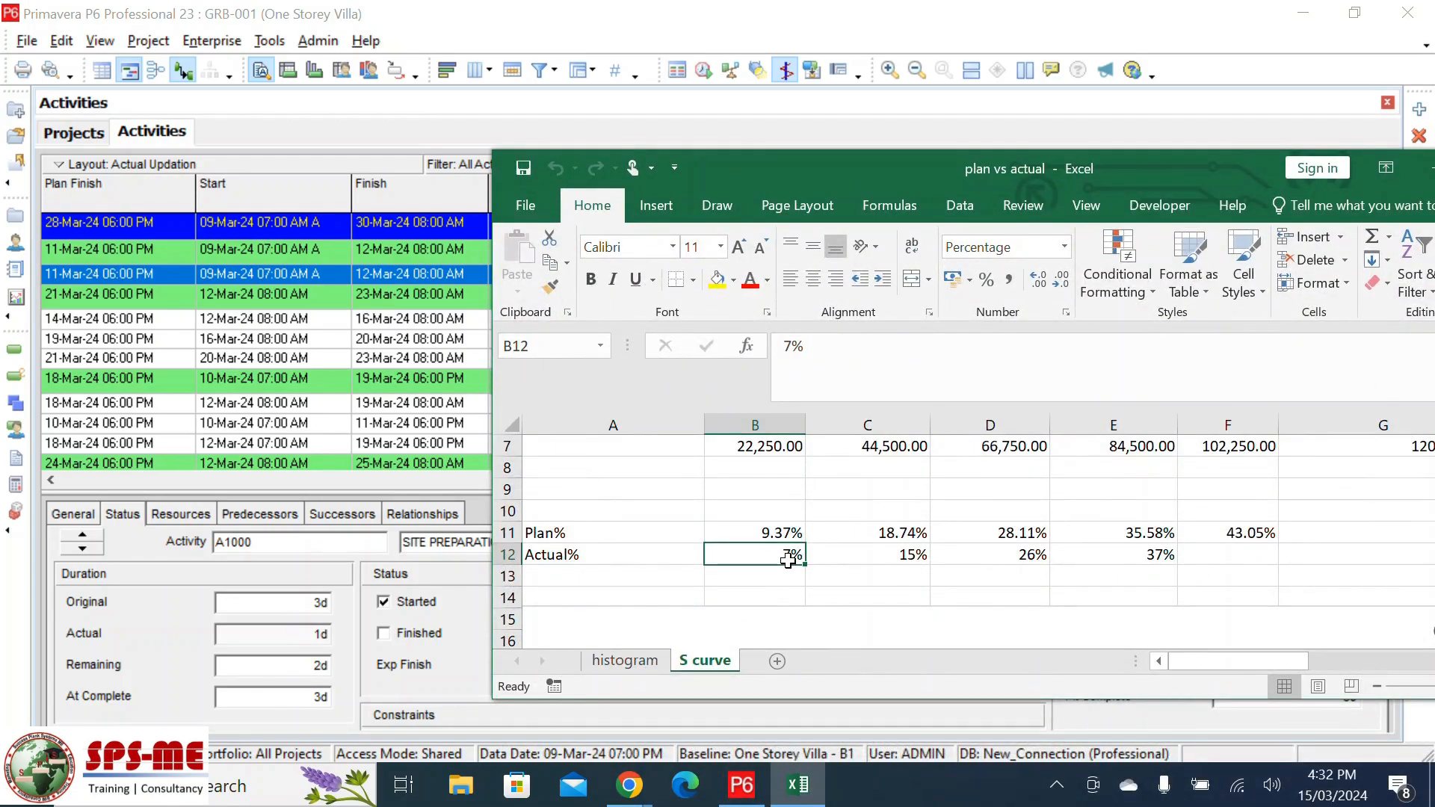
pyautogui.write('6.')
pyautogui.write('63')
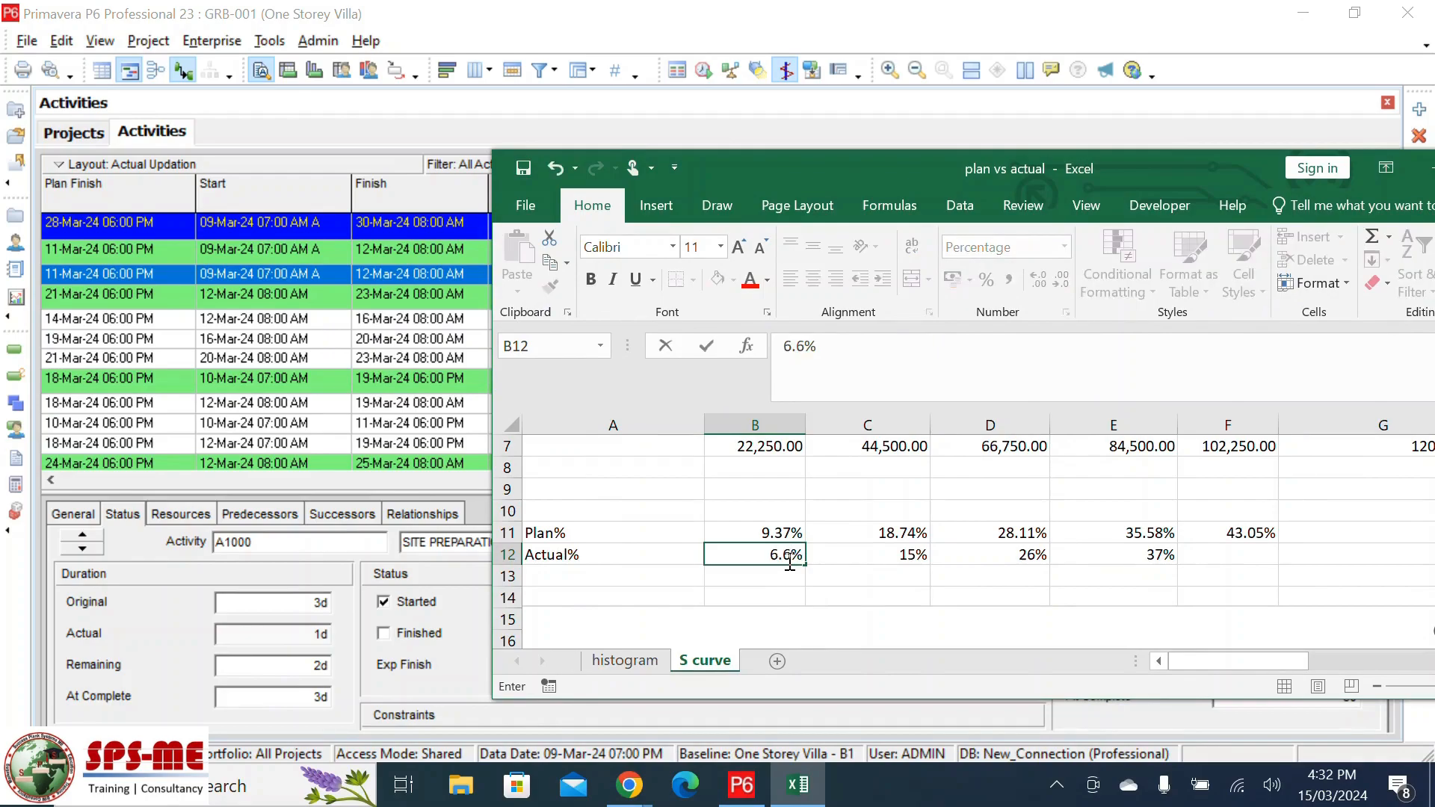
pyautogui.press('Return')
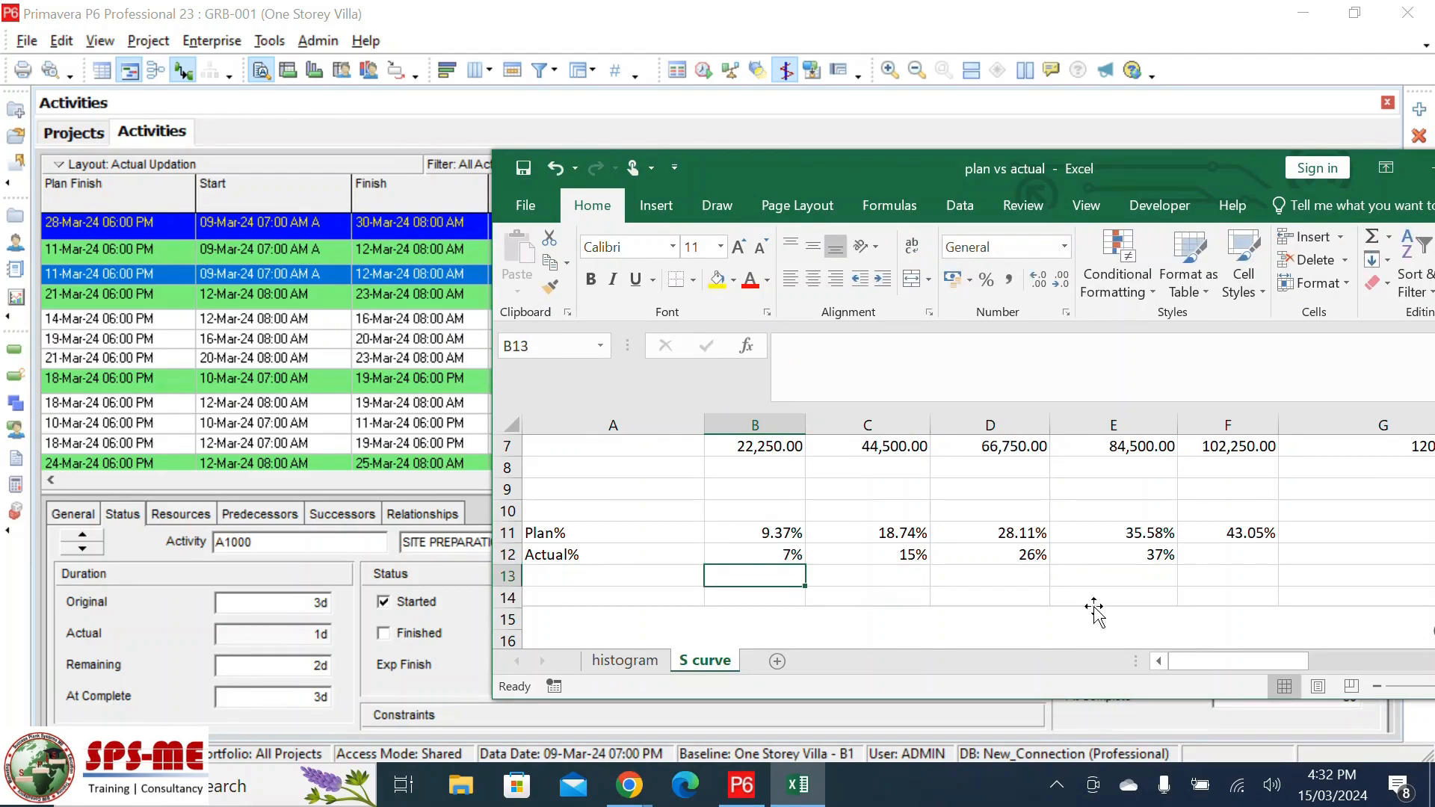
# - Format the Actual% in cell B12 to show two decimal places
pyautogui.click(750, 557)
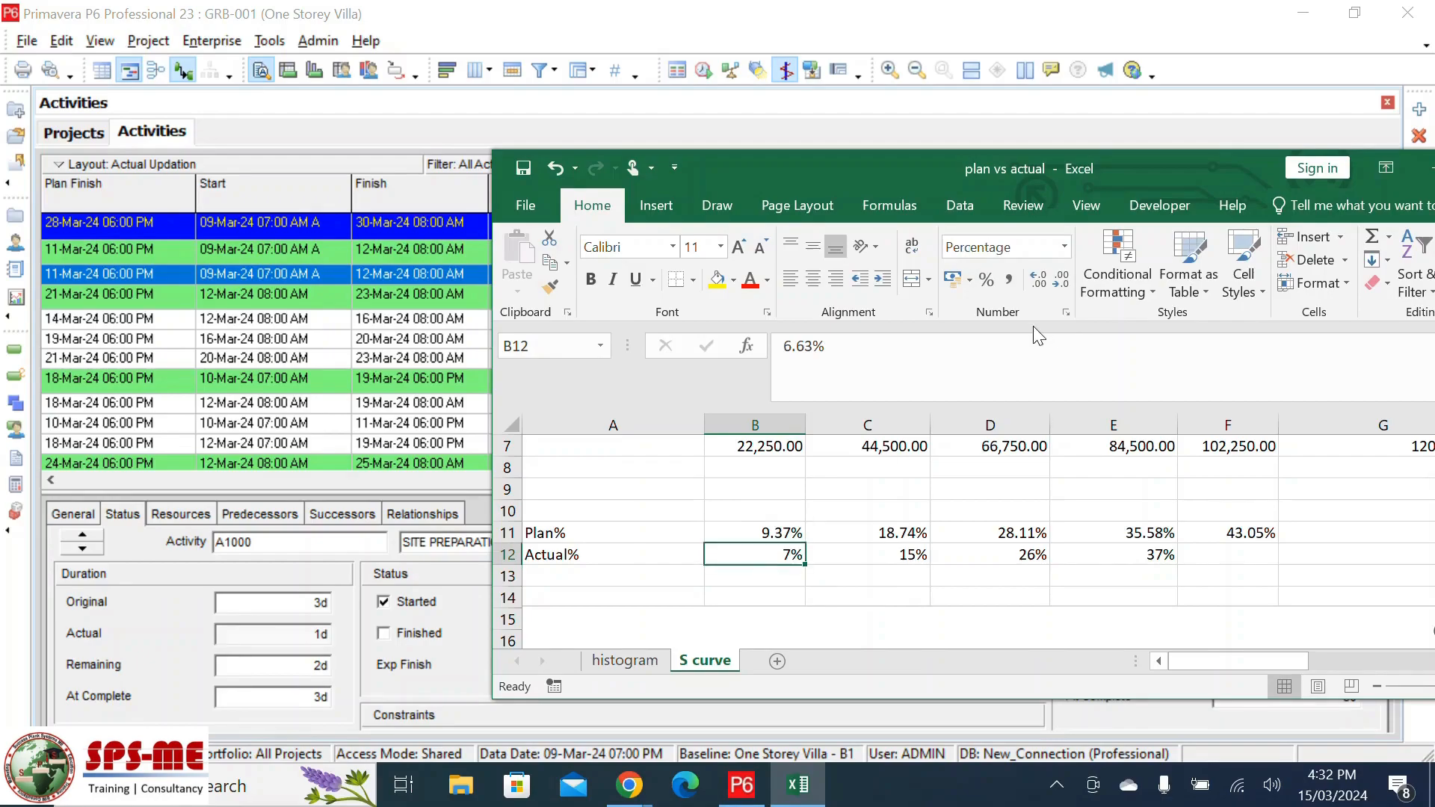
pyautogui.click(1041, 281)
pyautogui.click(1041, 281)
pyautogui.click(867, 609)
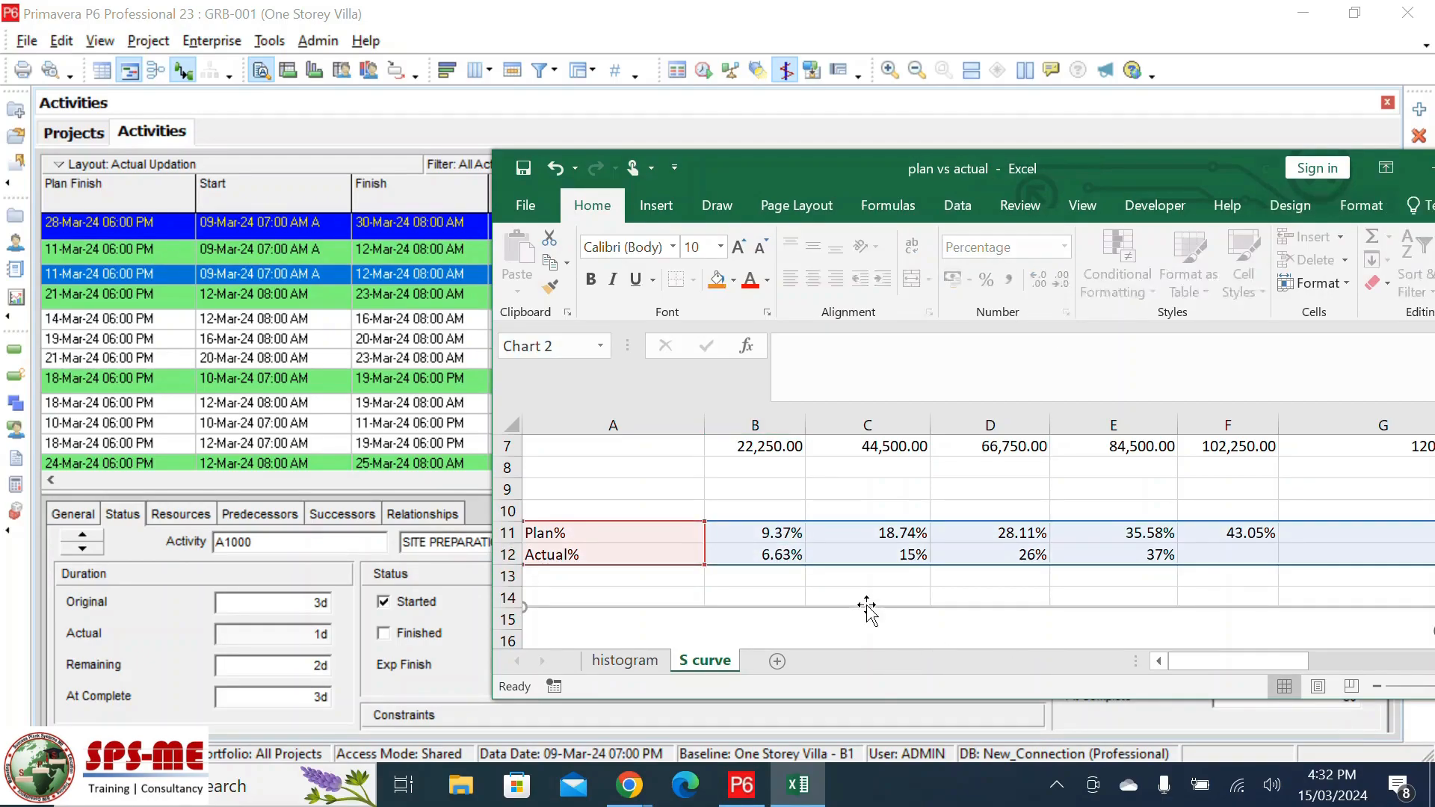
# - Move the workbook aside and set the SITE PREPARATION activity's Duration % to 70% in Primavera P6
pyautogui.moveTo(752, 163); pyautogui.dragTo(1275, 380)
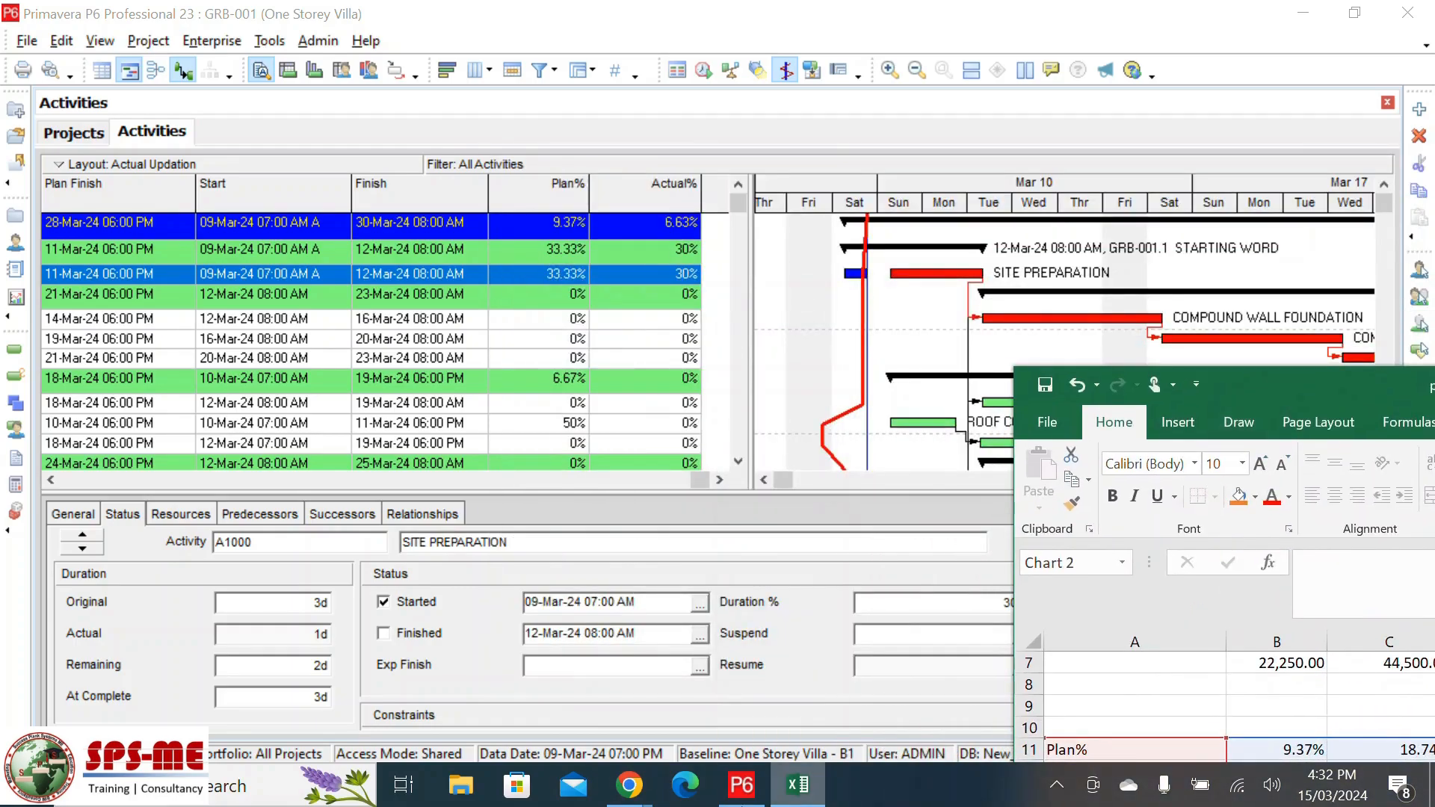
pyautogui.moveTo(1230, 382); pyautogui.dragTo(1315, 500)
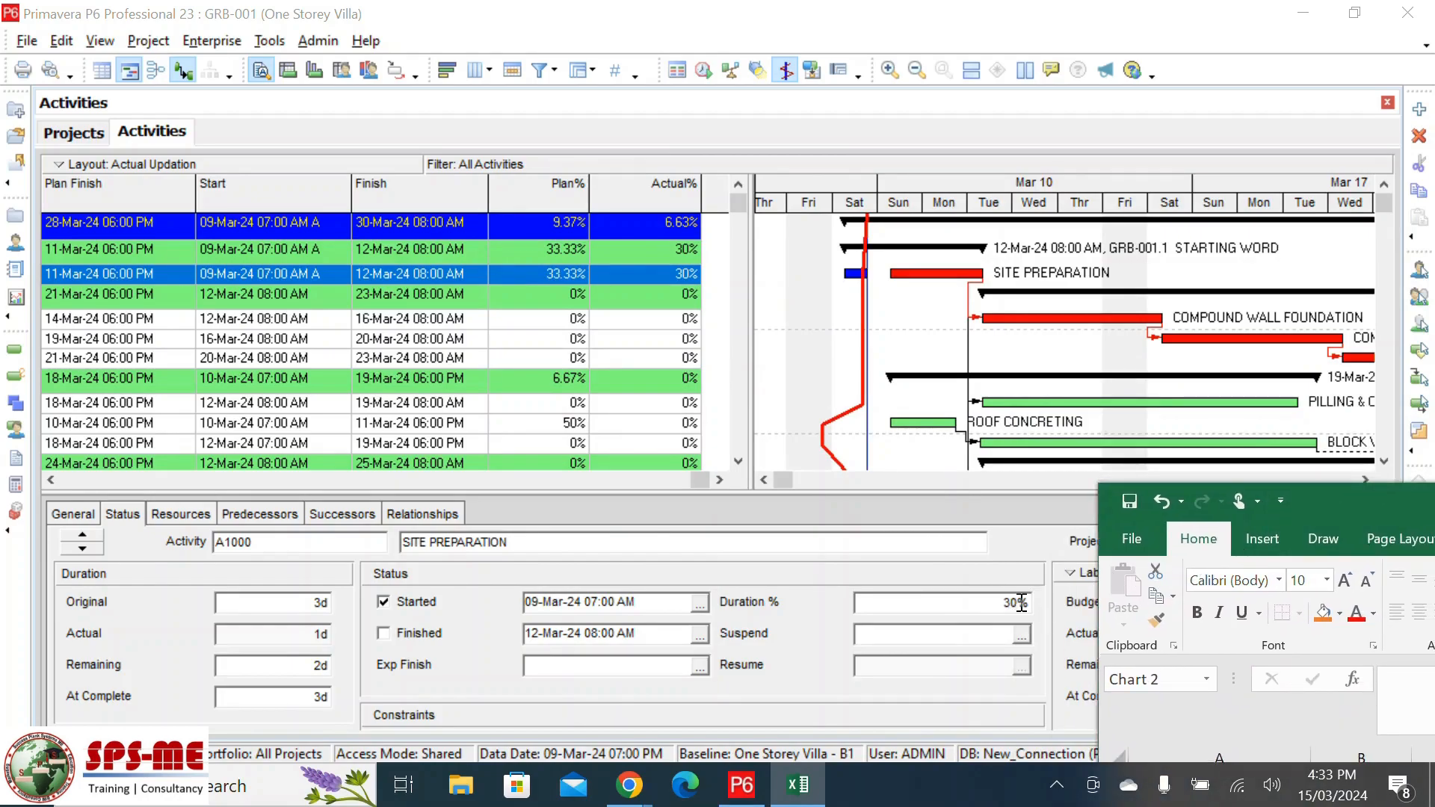
pyautogui.click(955, 591)
pyautogui.moveTo(956, 591); pyautogui.dragTo(757, 622)
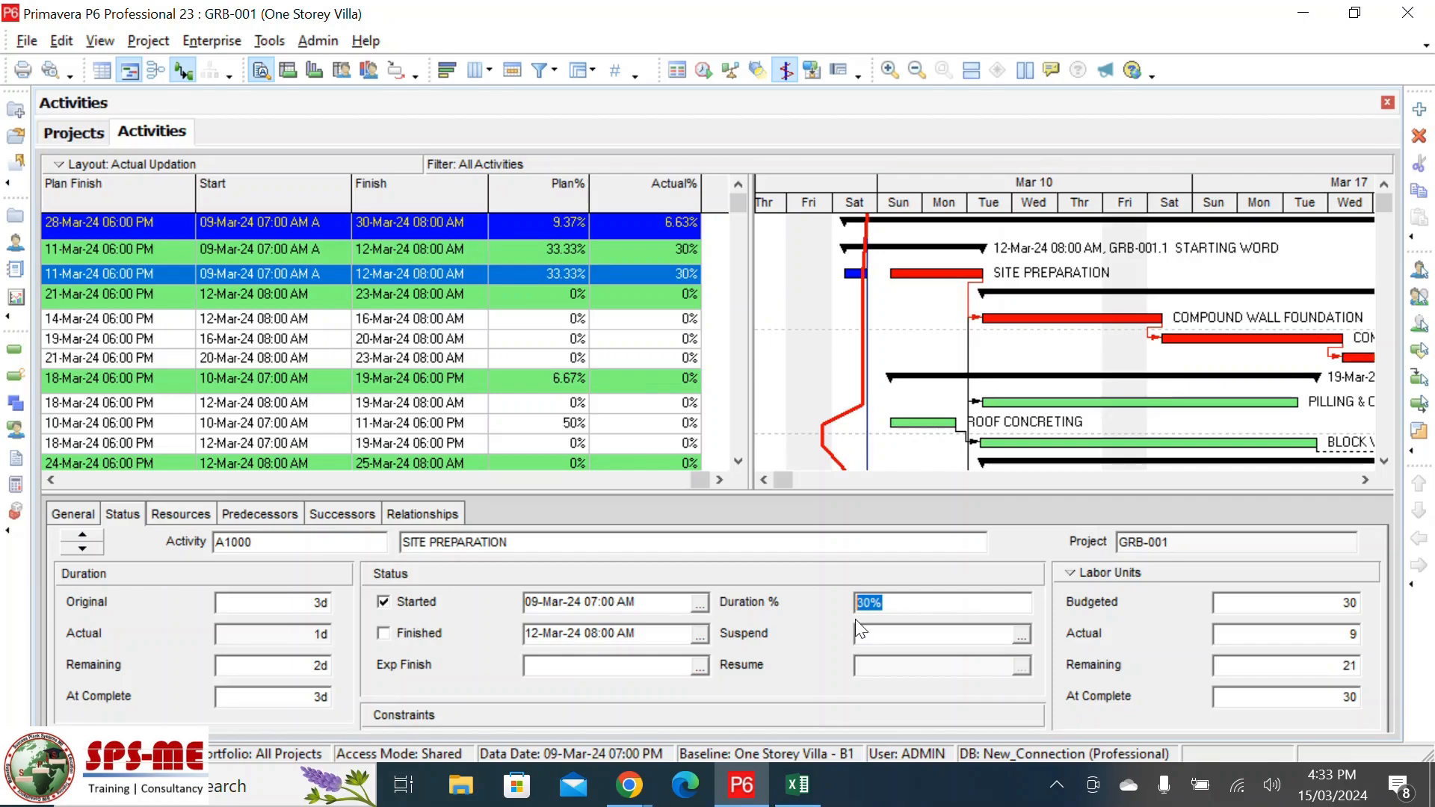
pyautogui.write('70')
pyautogui.press('Return')
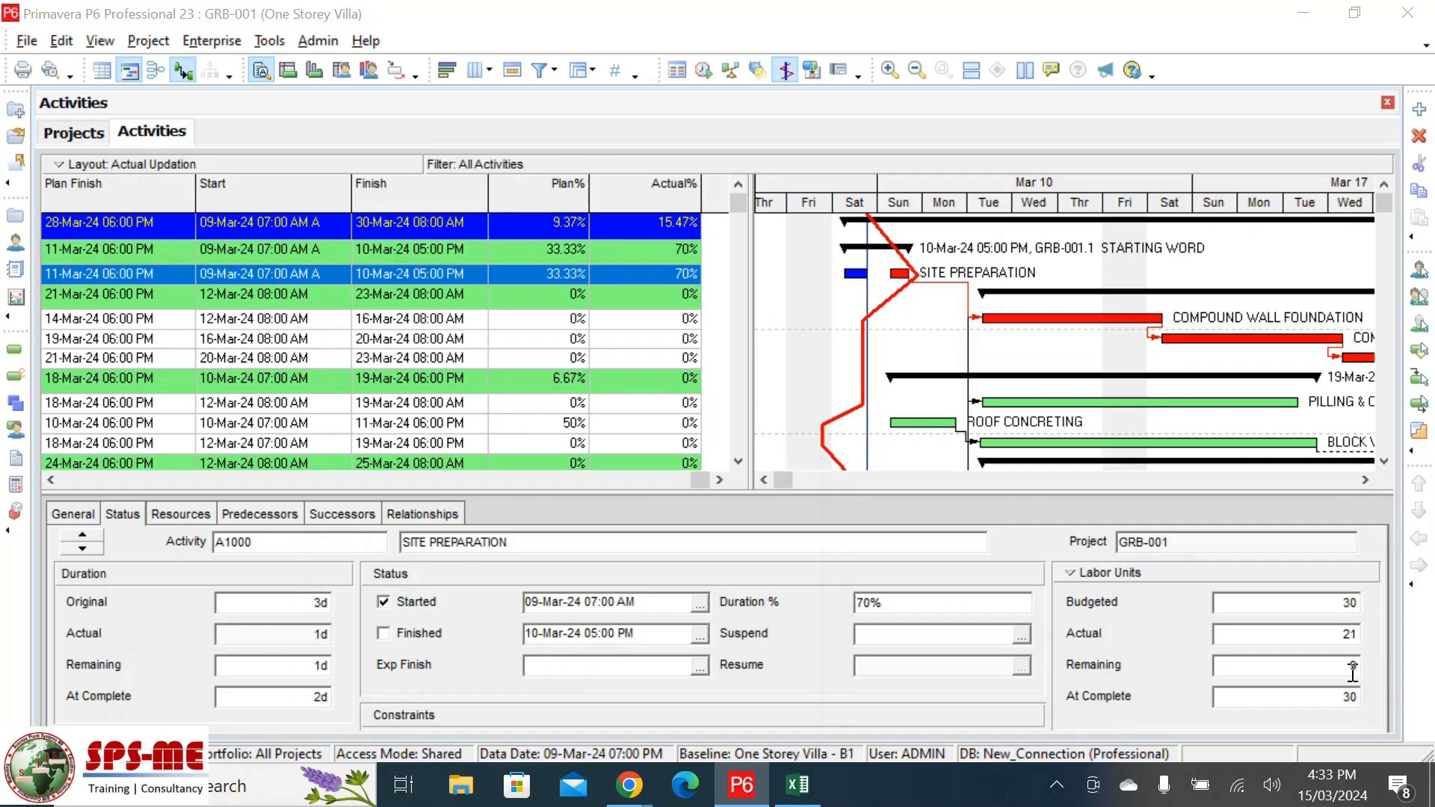
# - Reschedule the project with a data date of 10-Mar-24 07:00 PM applied to all open projects
pyautogui.press('F9')
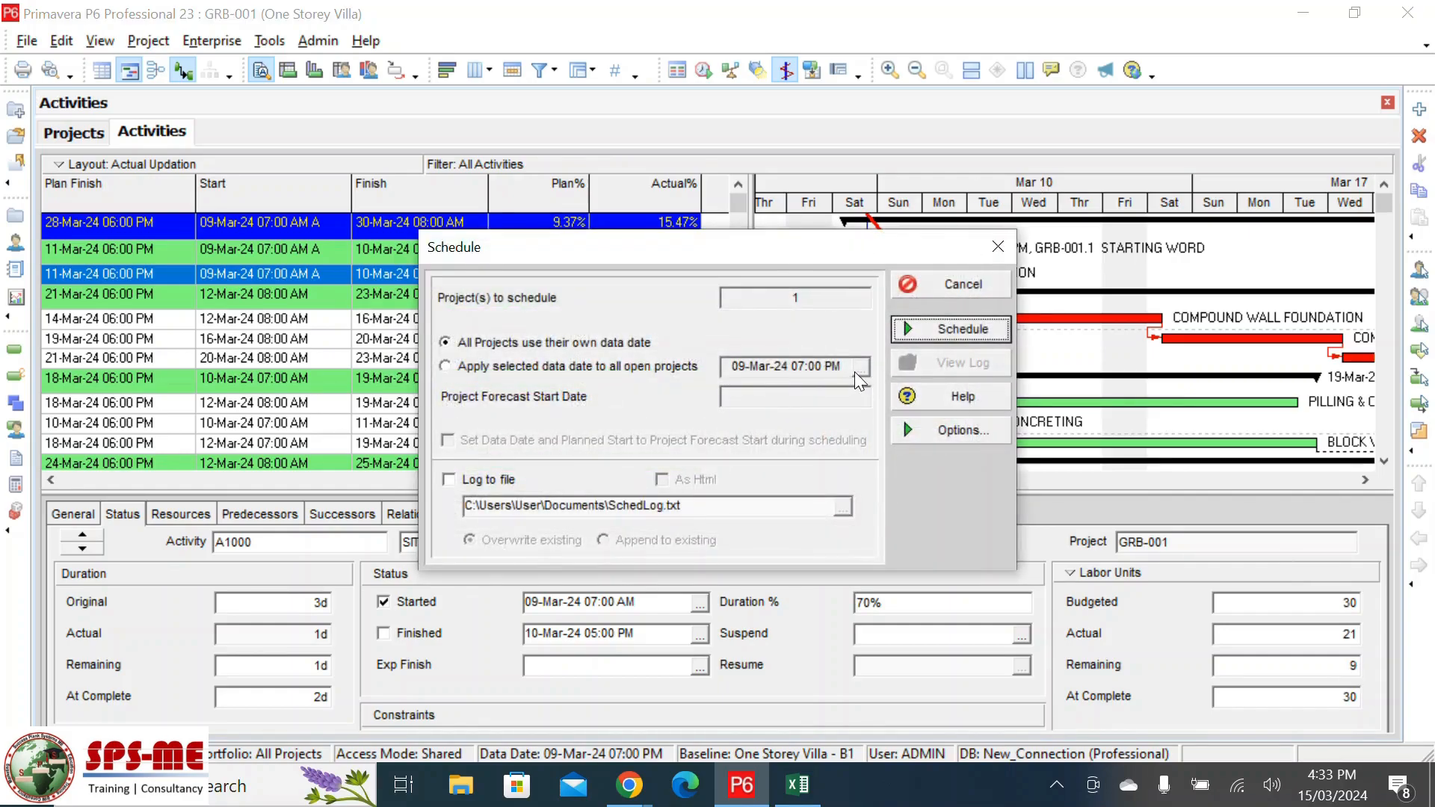
pyautogui.click(538, 366)
pyautogui.click(861, 366)
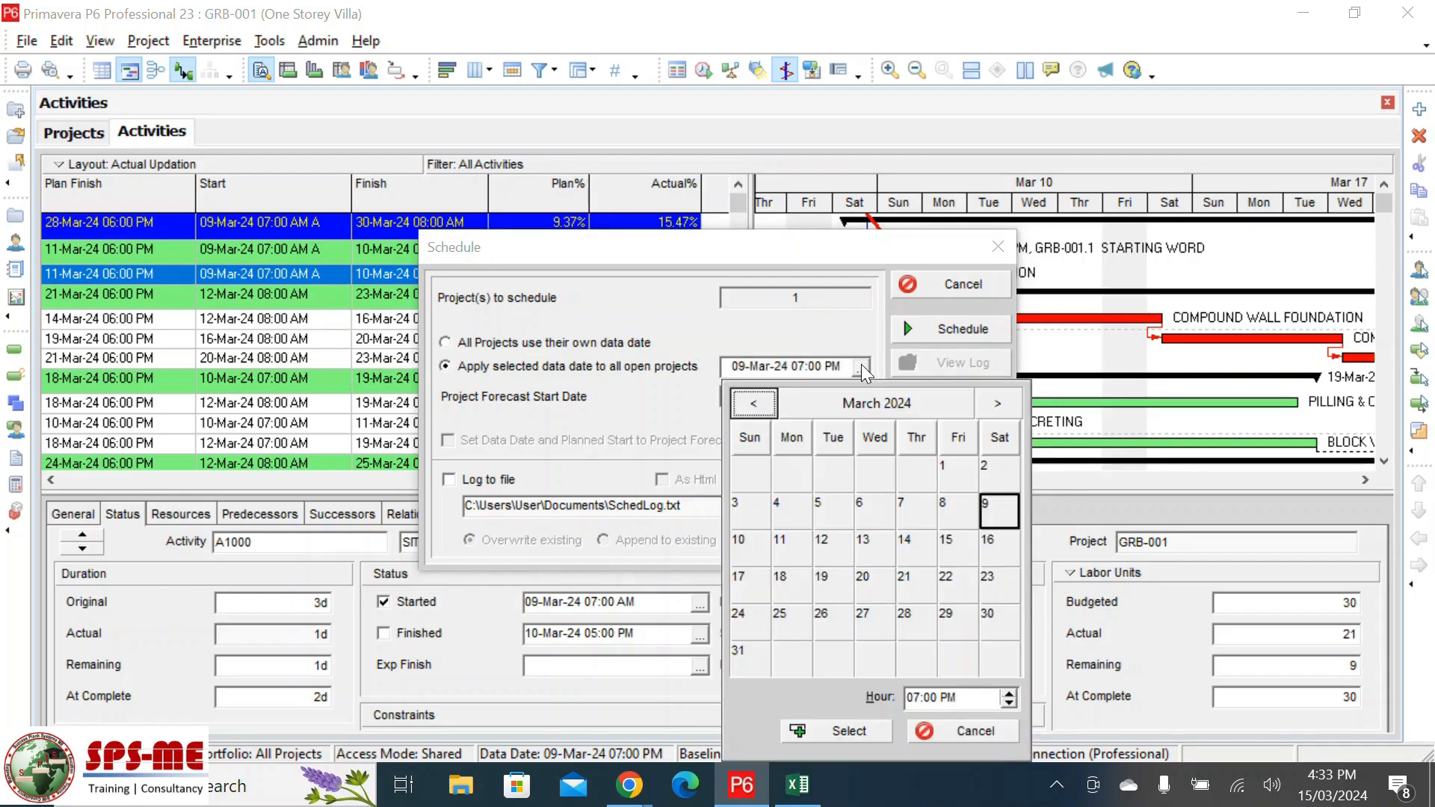
pyautogui.click(755, 551)
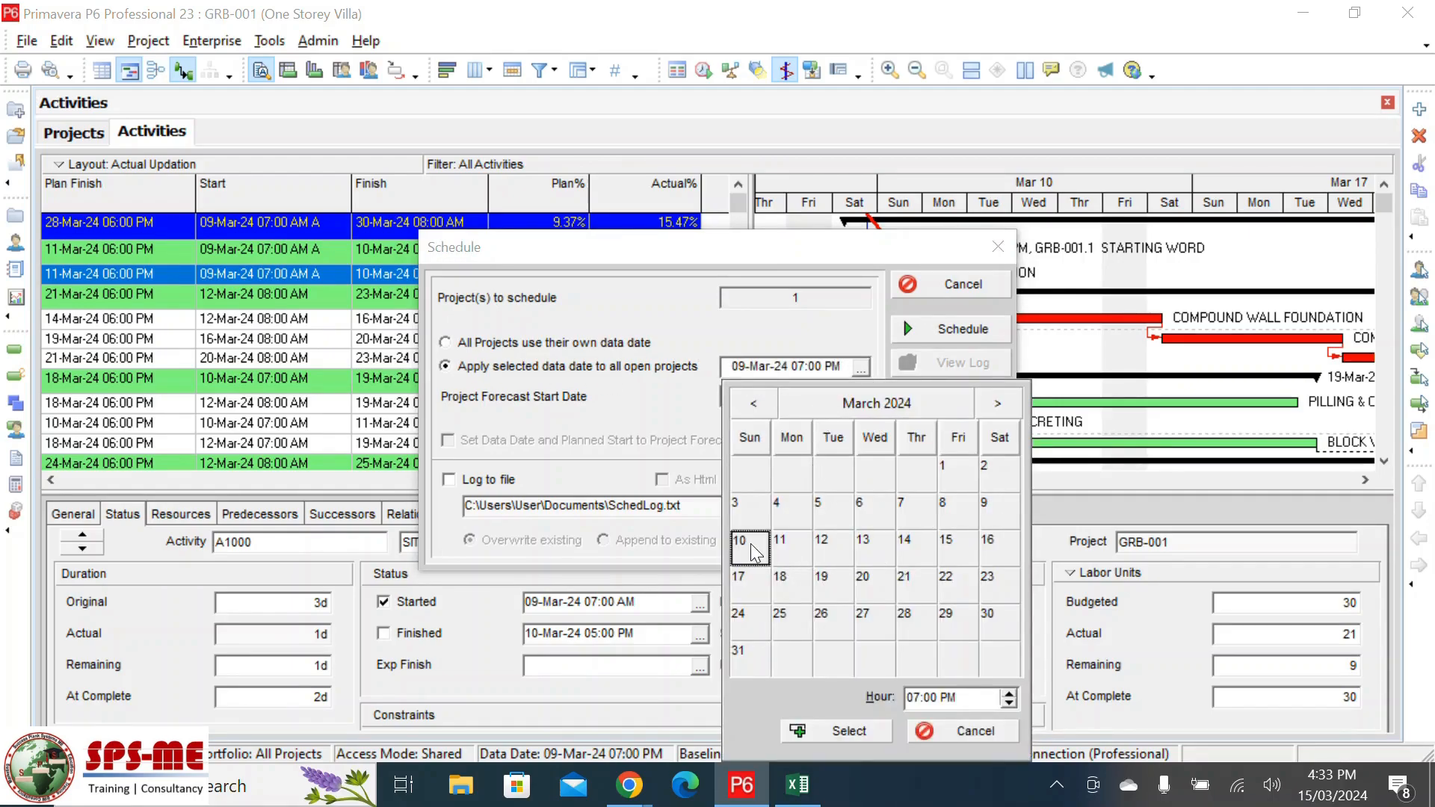
pyautogui.click(871, 732)
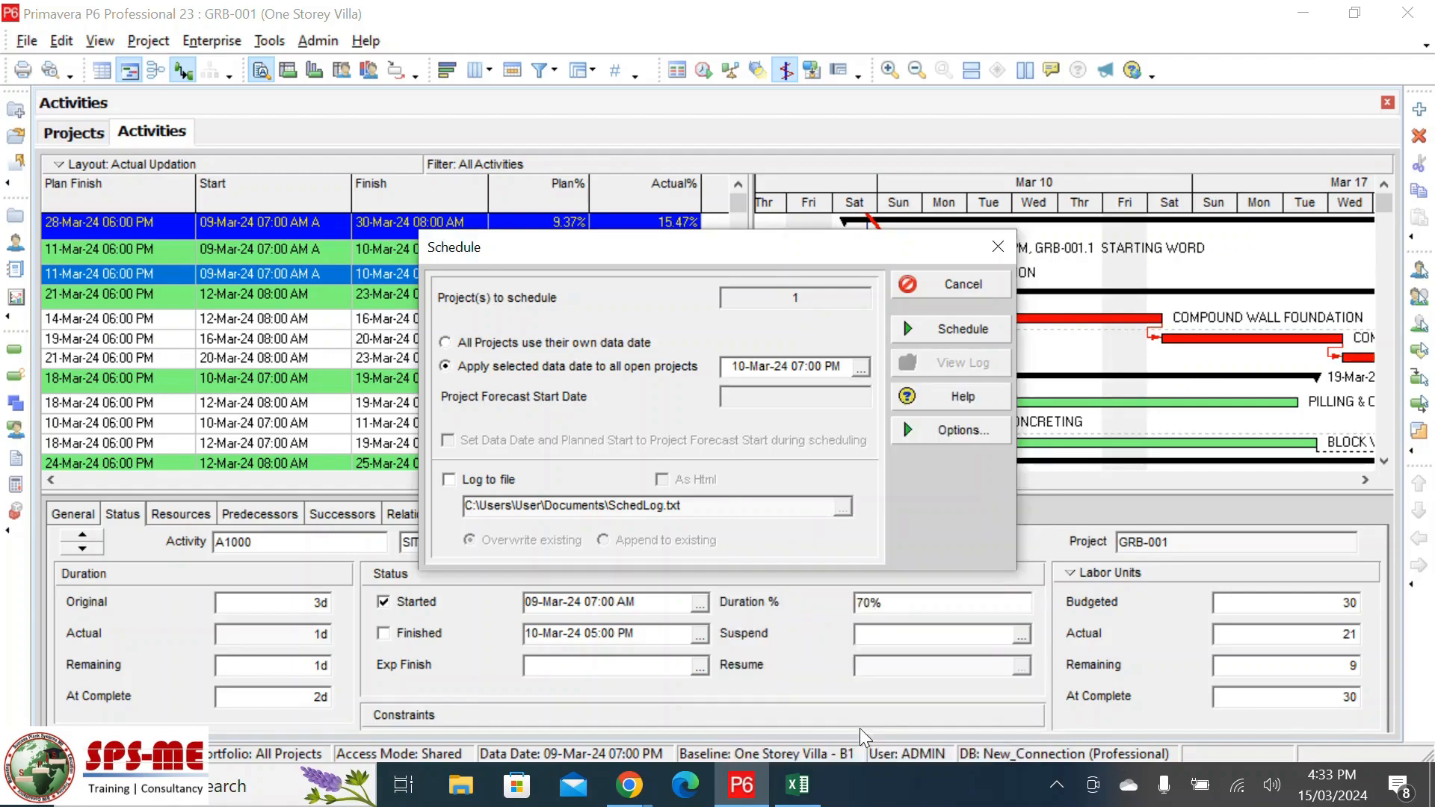
pyautogui.click(940, 335)
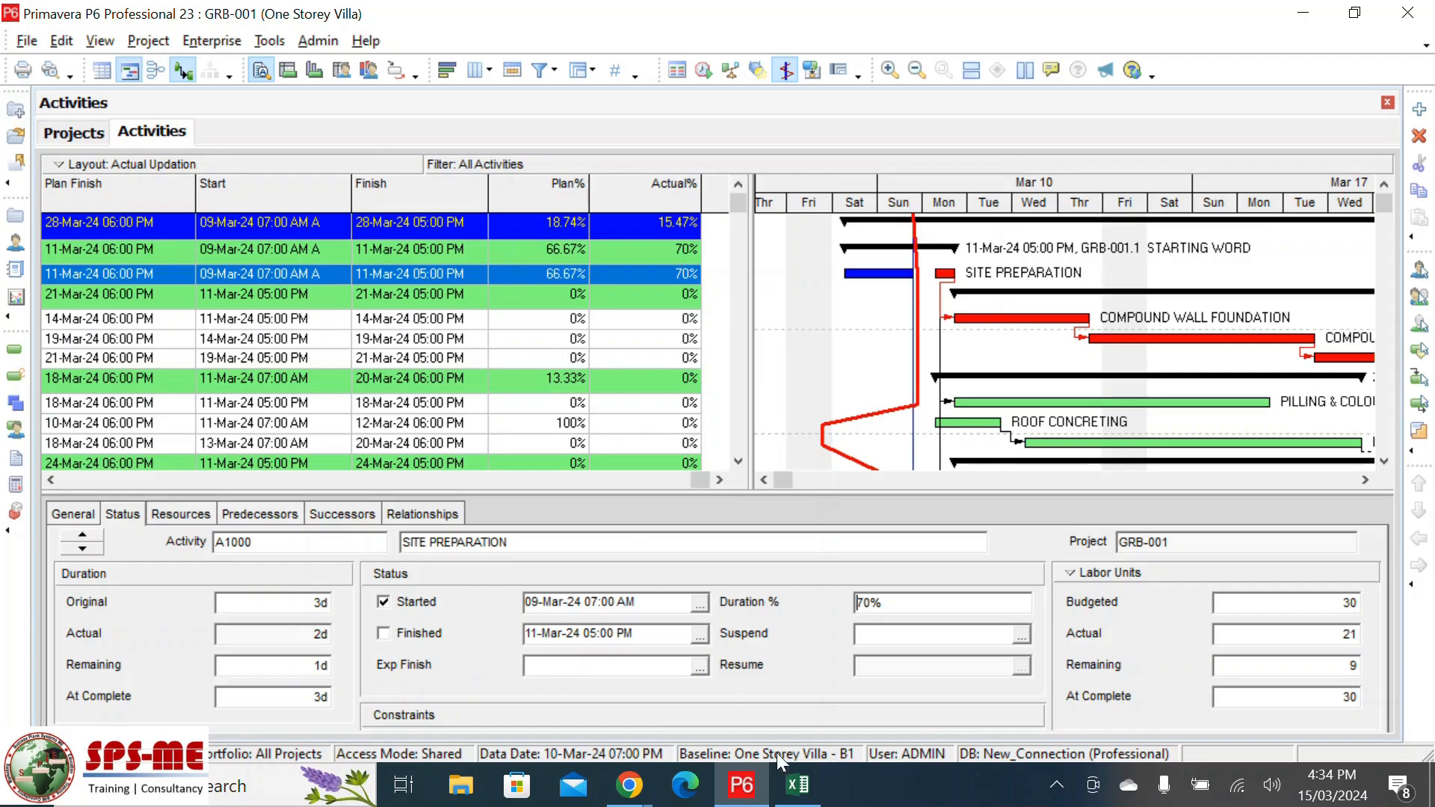
# - Switch to the Excel workbook and set the 10-Mar-24 Actual% in cell C12 to 18.74%
pyautogui.click(817, 796)
pyautogui.moveTo(1336, 495); pyautogui.dragTo(614, 161)
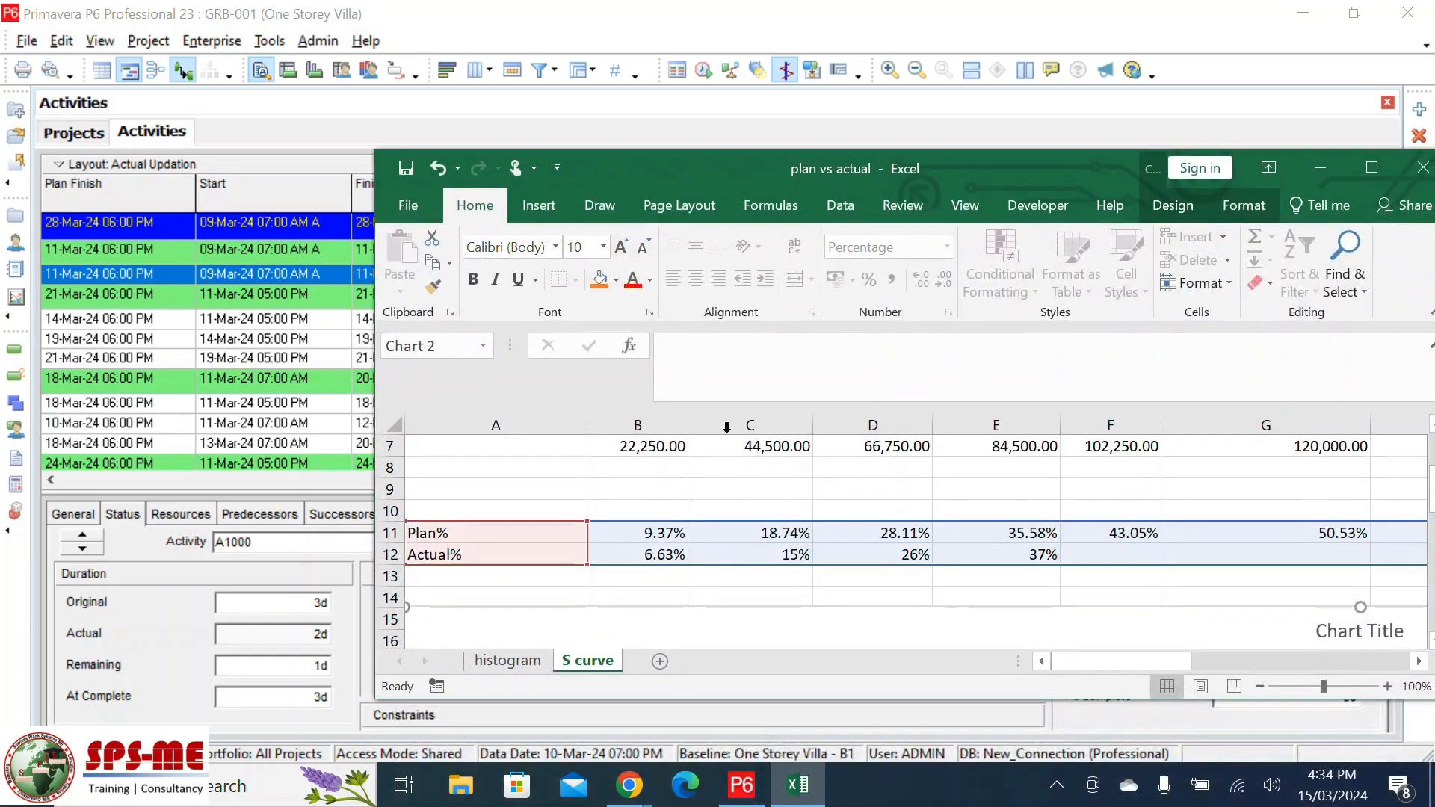
pyautogui.click(781, 533)
pyautogui.moveTo(718, 168); pyautogui.dragTo(710, 75)
pyautogui.click(717, 468)
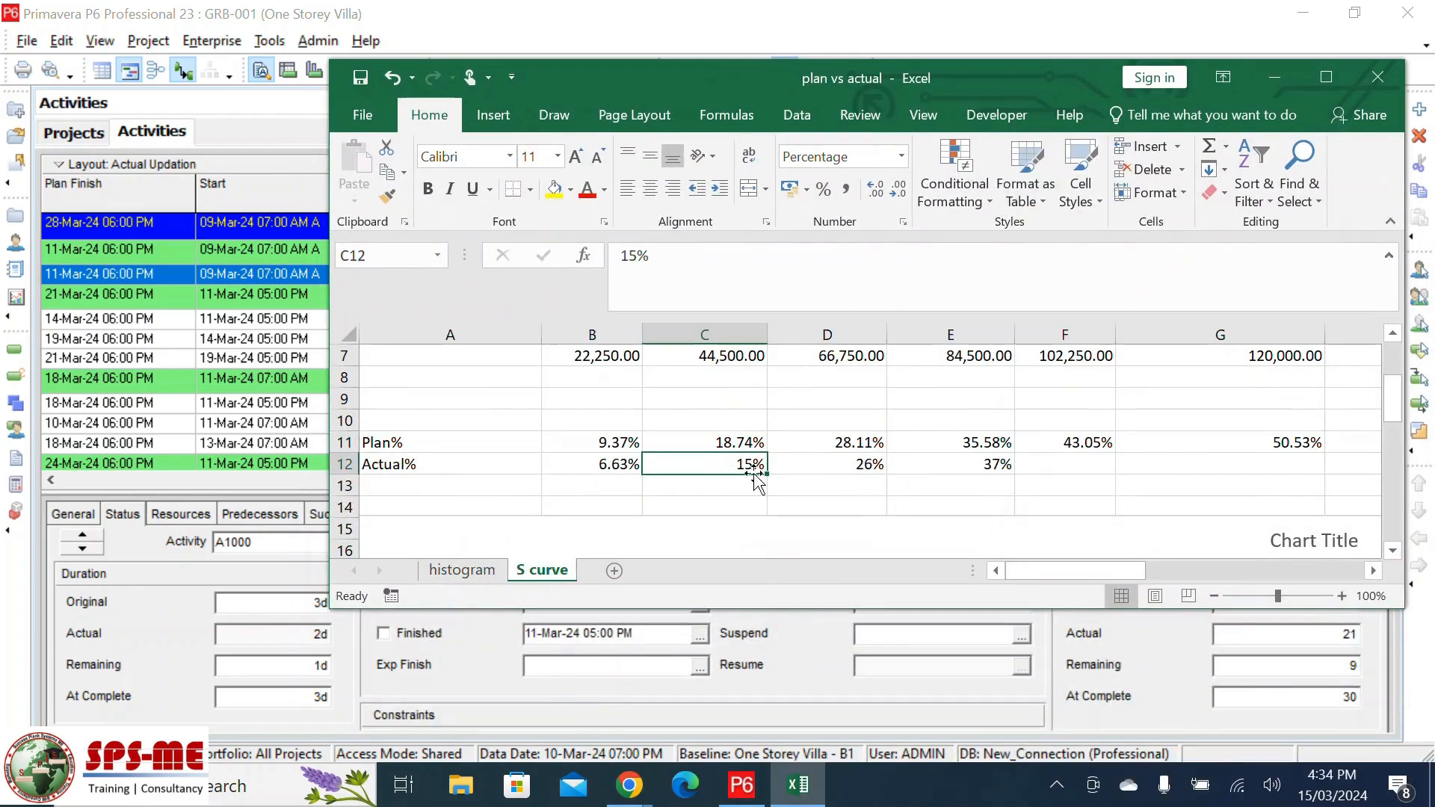
pyautogui.moveTo(640, 78); pyautogui.dragTo(714, 92)
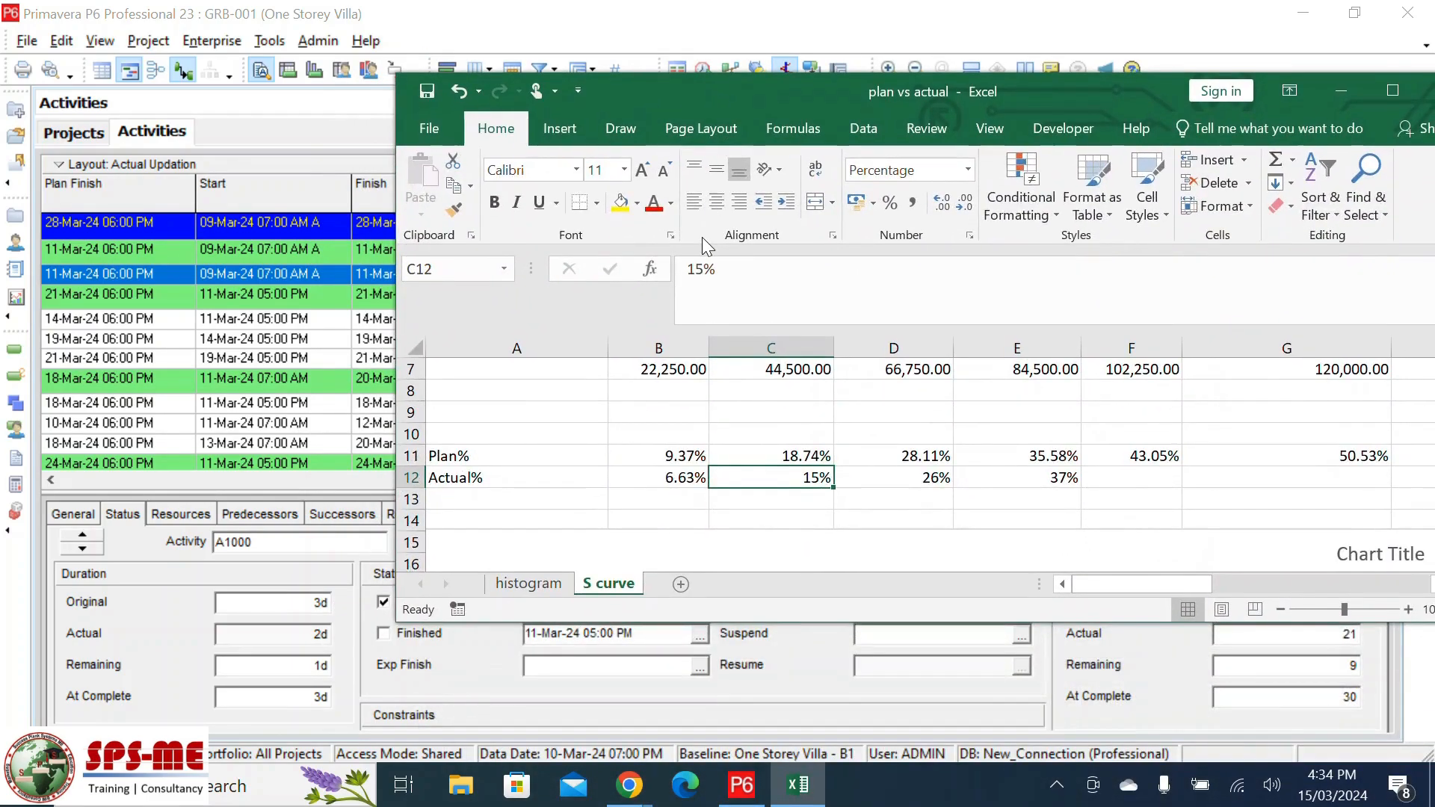
pyautogui.write('18.')
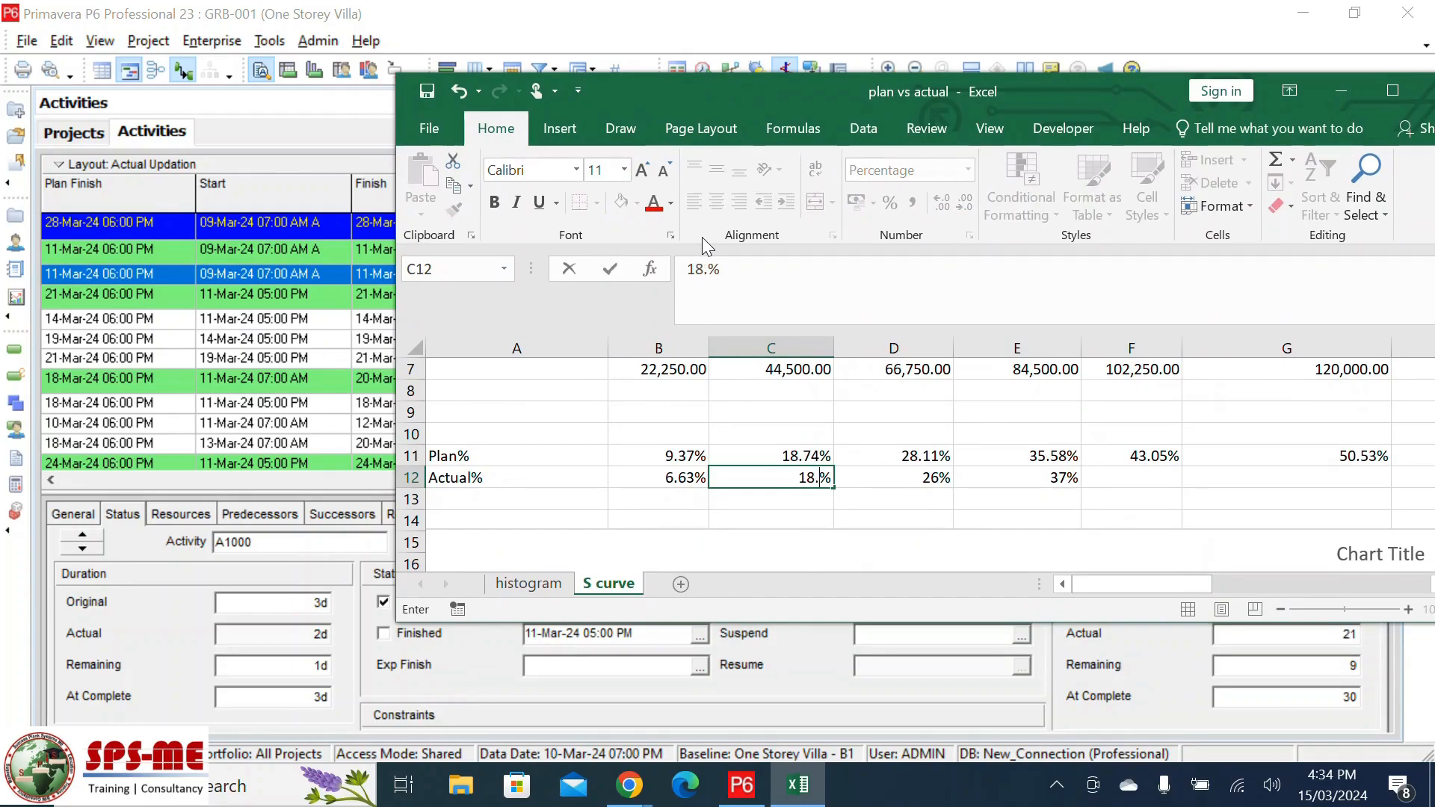
pyautogui.write('74')
pyautogui.press('Return')
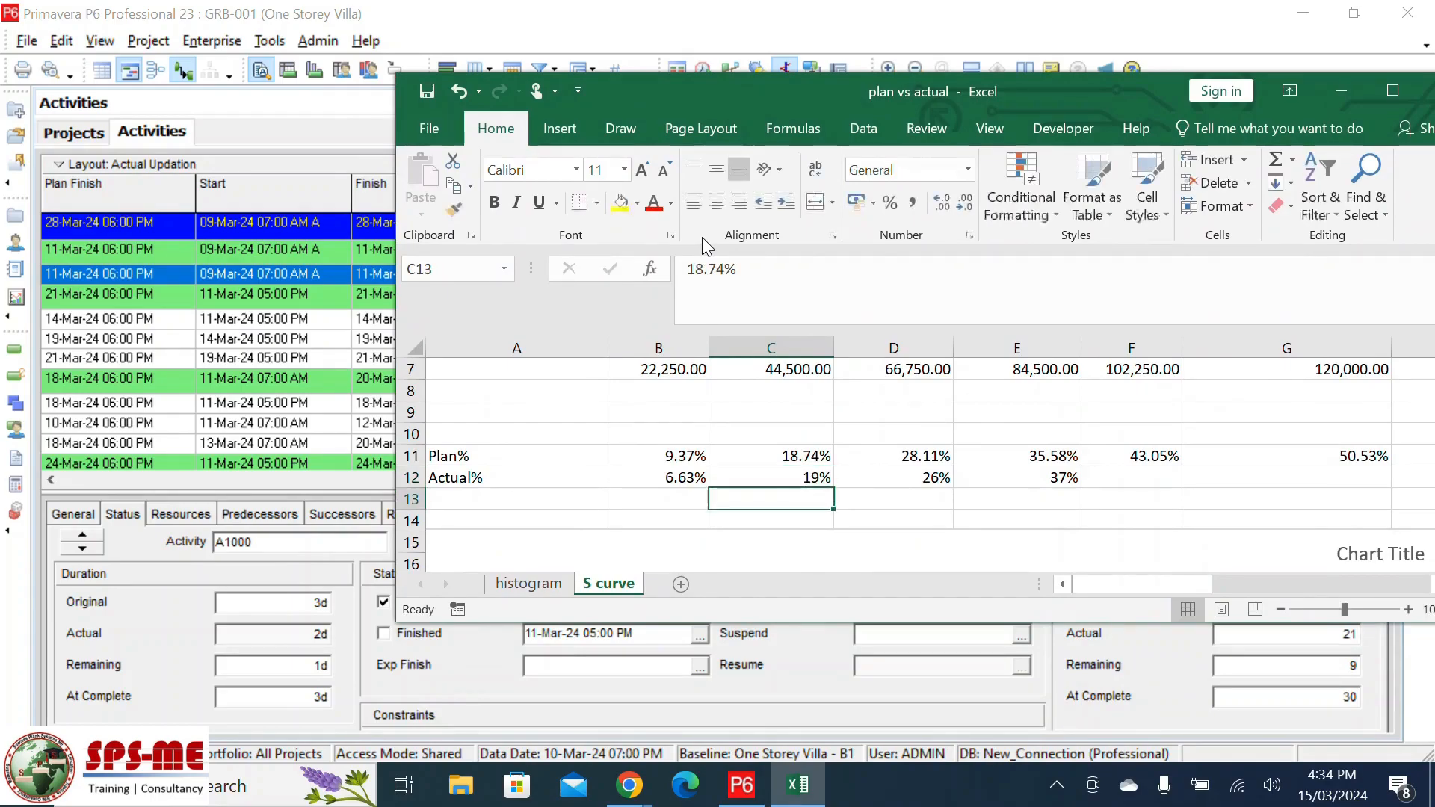
# - Format the Actual% in cell C12 to show two decimal places
pyautogui.click(814, 479)
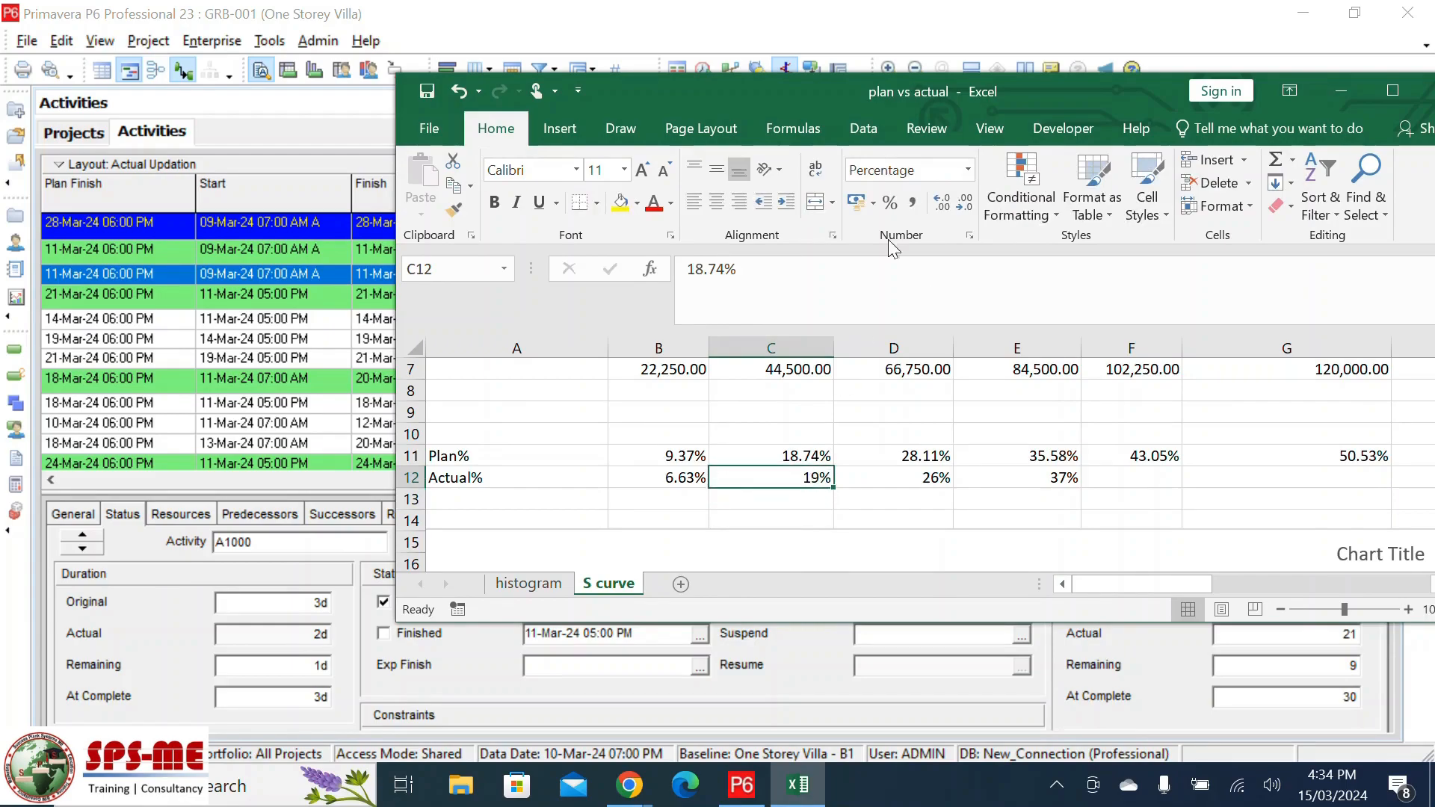
pyautogui.click(940, 212)
pyautogui.click(940, 213)
pyautogui.click(967, 534)
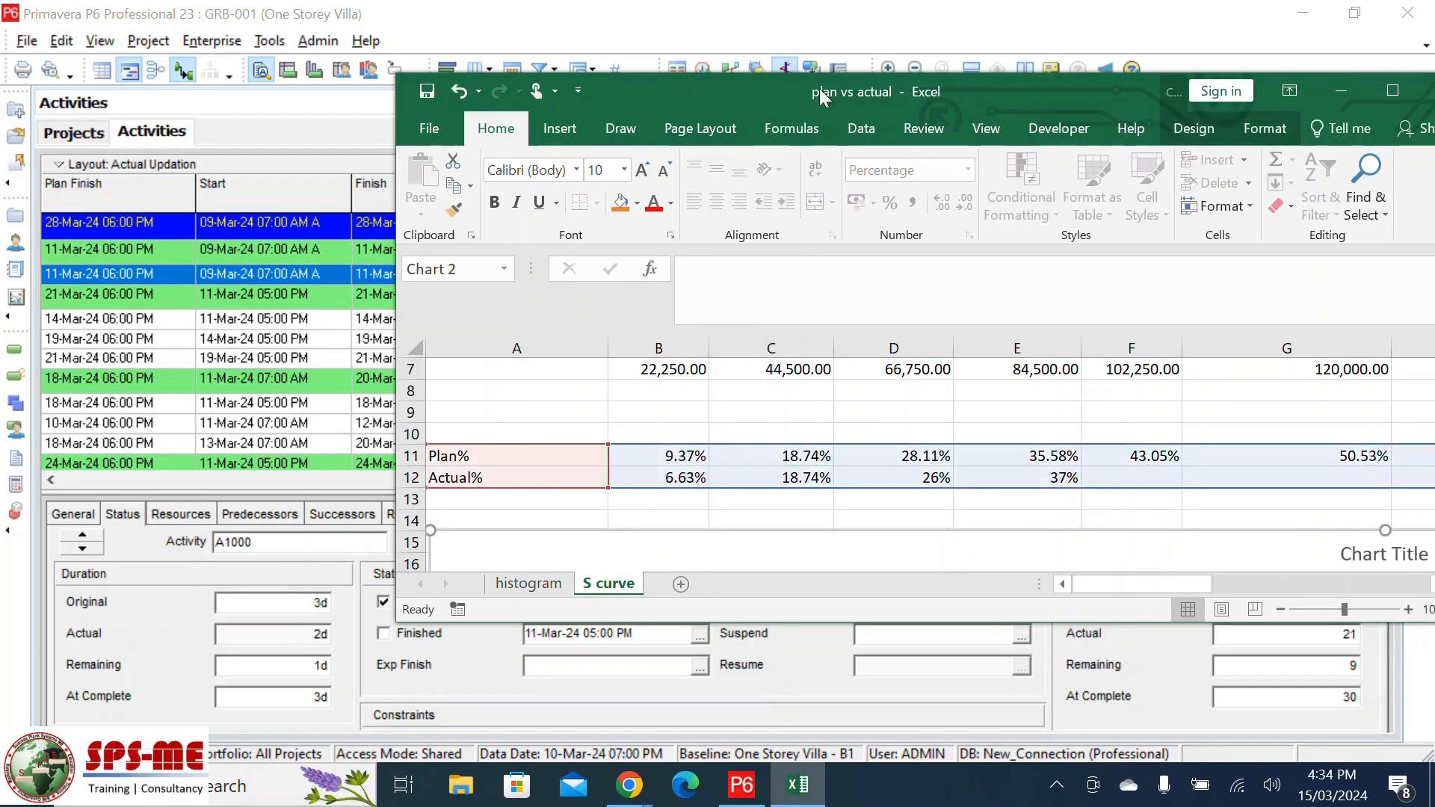
# - Return to Primavera P6 and mark the SITE PREPARATION activity as finished on 11-Mar-24 05:00 PM
pyautogui.moveTo(744, 94); pyautogui.dragTo(819, 104)
pyautogui.scroll(2, 1031, 422)
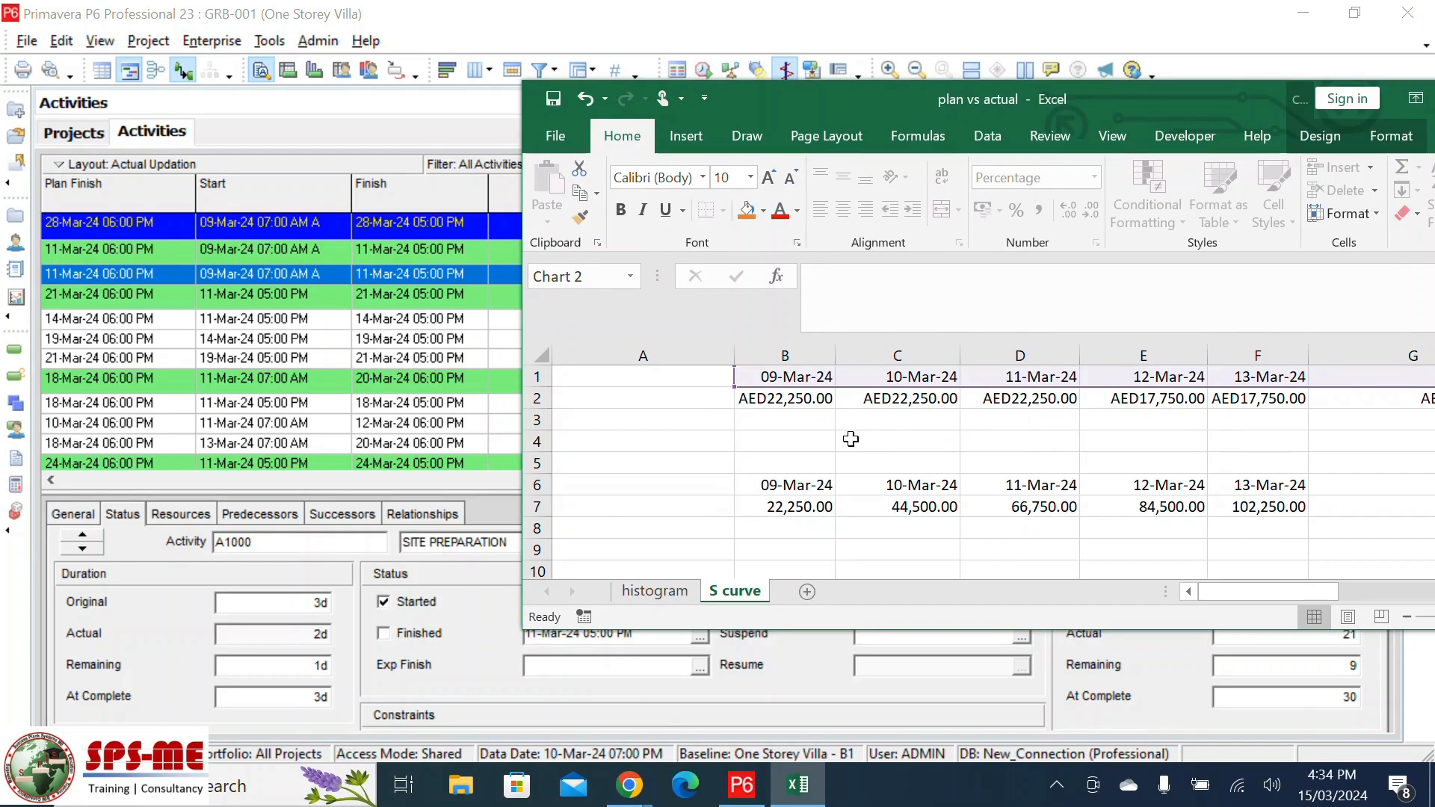
pyautogui.moveTo(903, 100); pyautogui.dragTo(1233, 452)
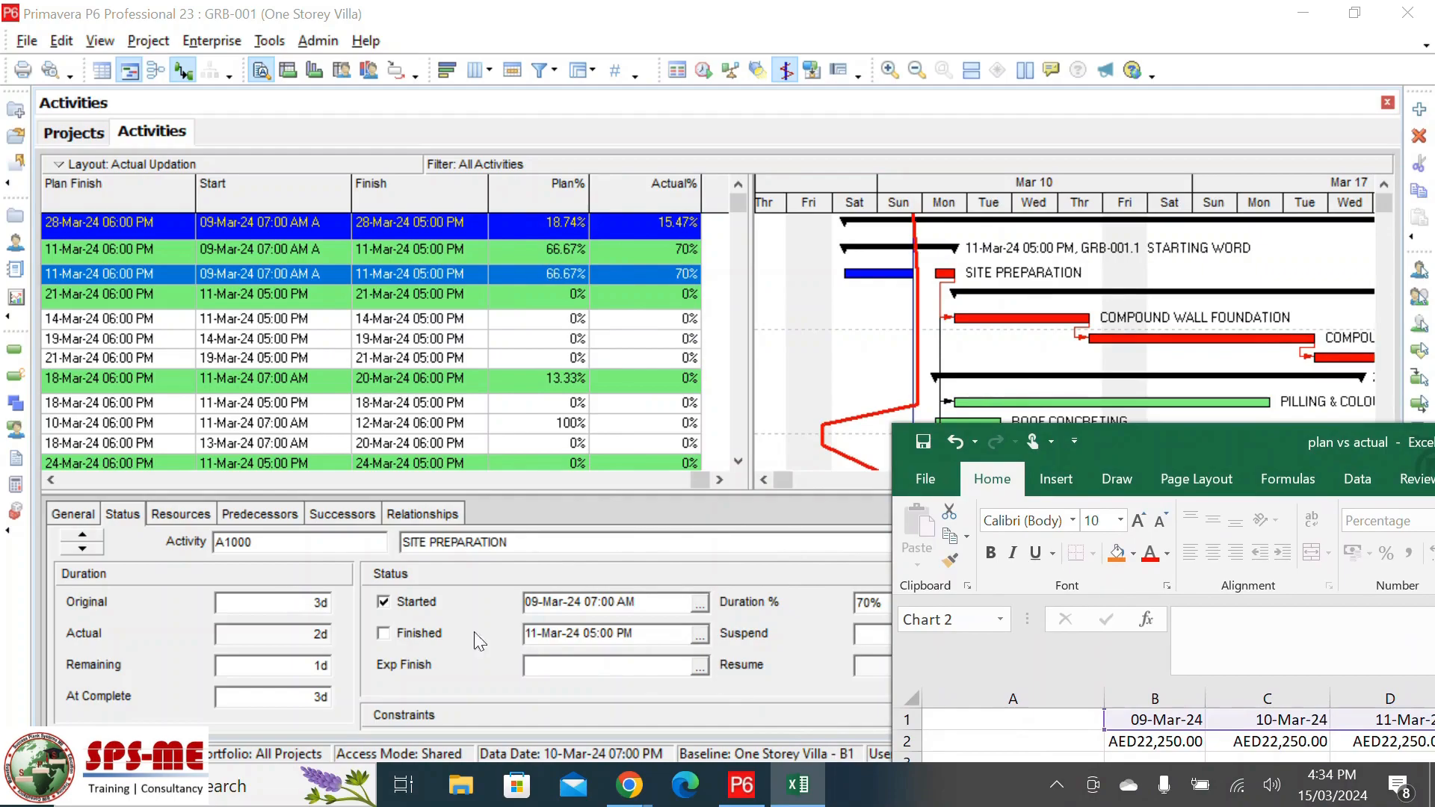
pyautogui.moveTo(1151, 438); pyautogui.dragTo(1301, 677)
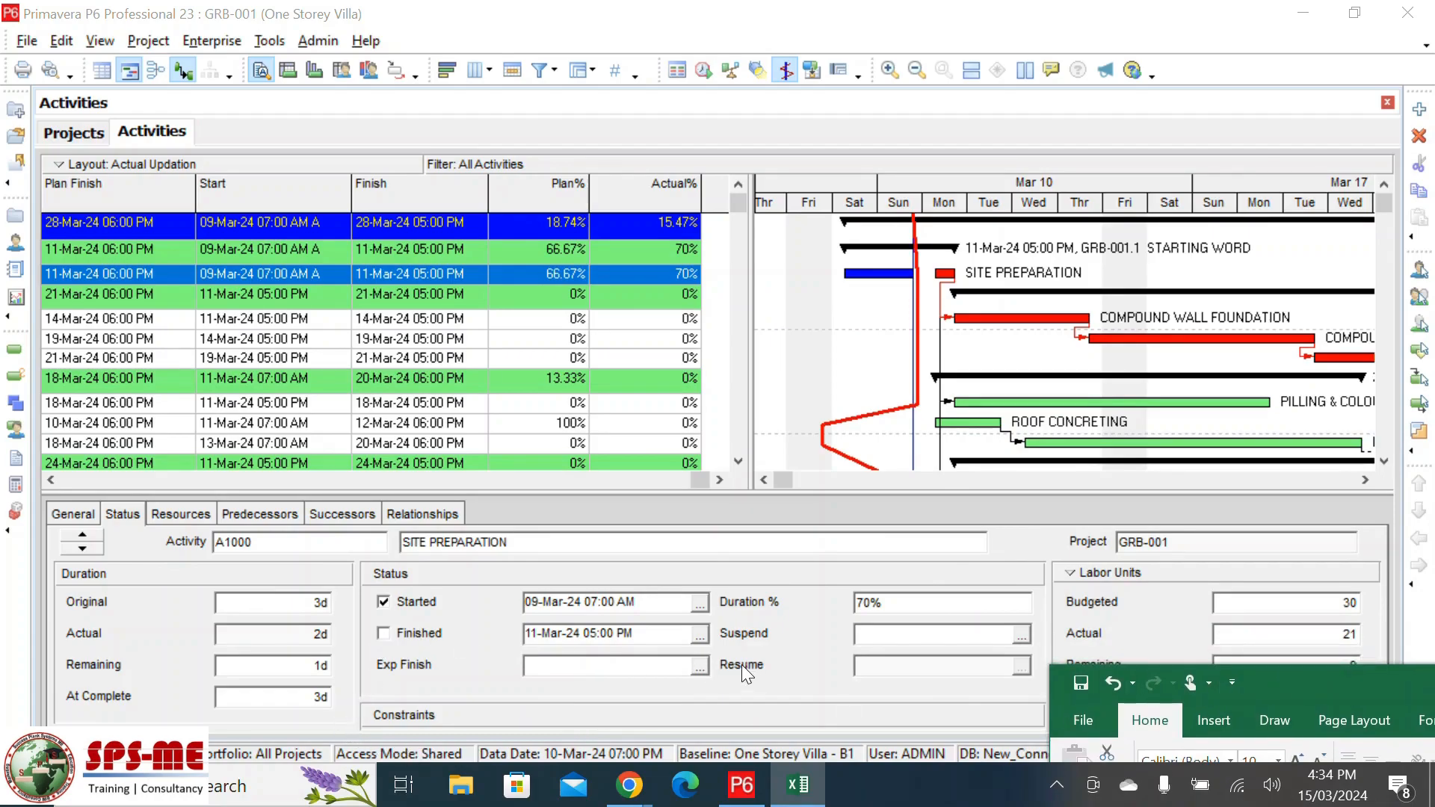
pyautogui.click(392, 635)
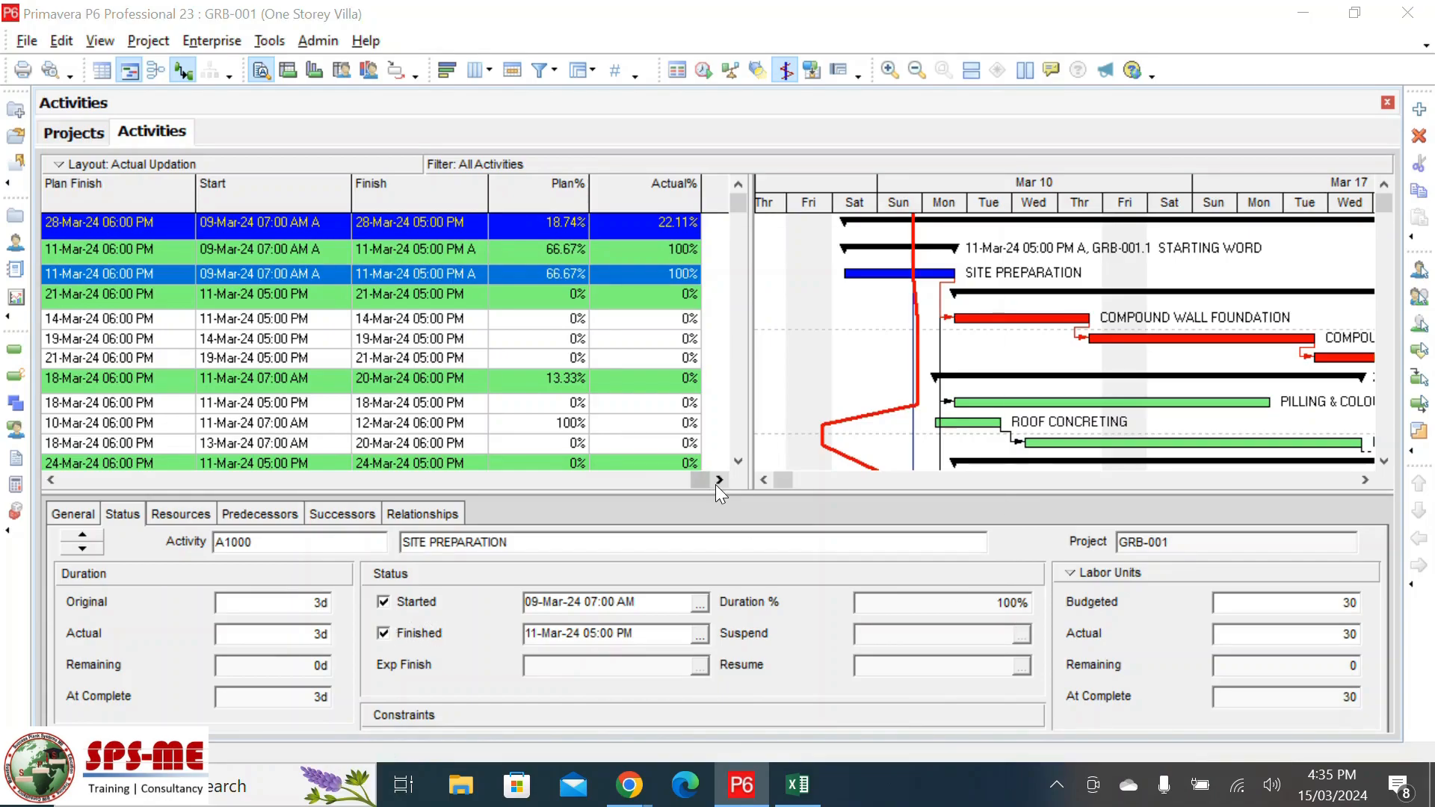
# - Reschedule the project with a data date of 11-Mar-24 07:00 PM applied to all open projects
pyautogui.press('F9')
pyautogui.click(505, 373)
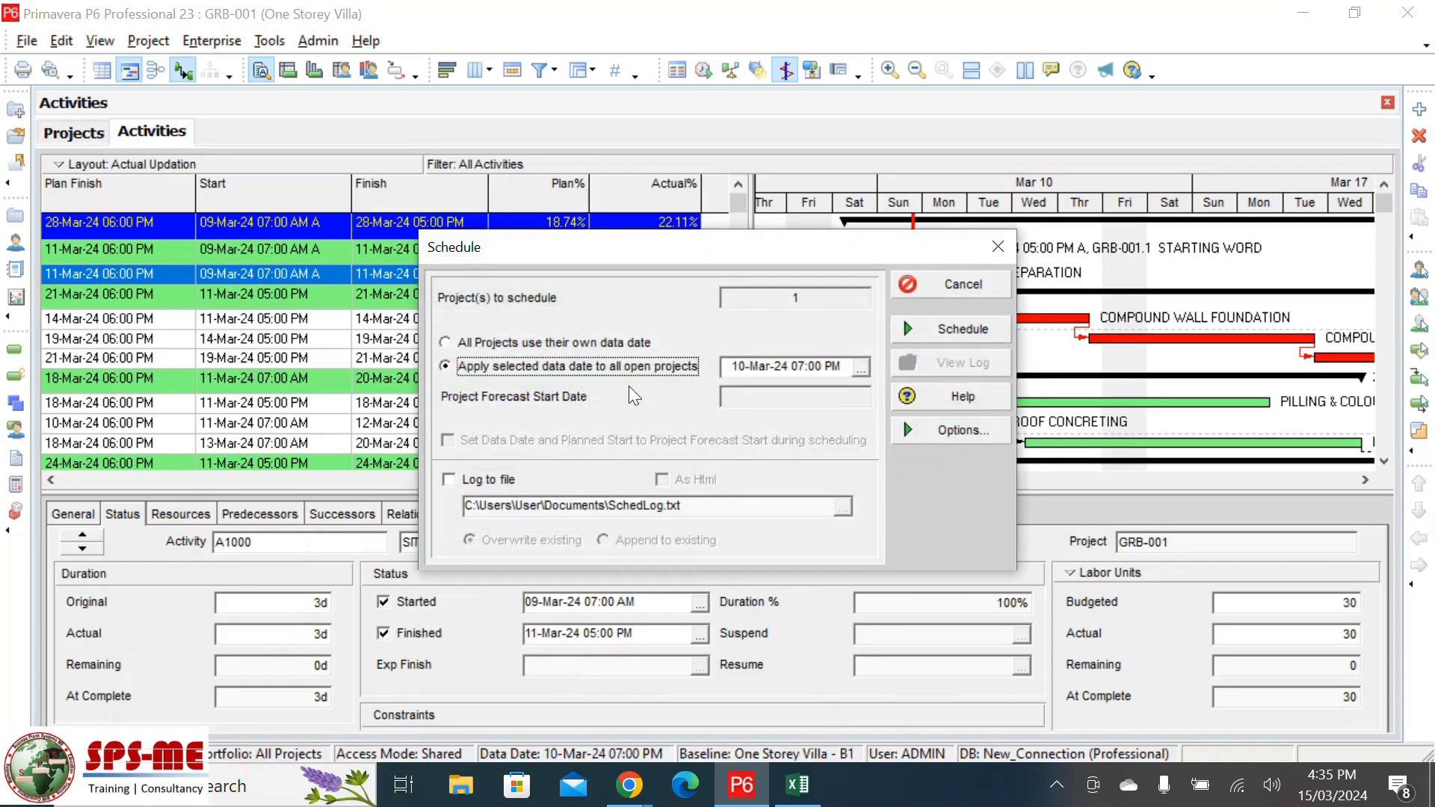
pyautogui.click(861, 368)
pyautogui.doubleClick(790, 553)
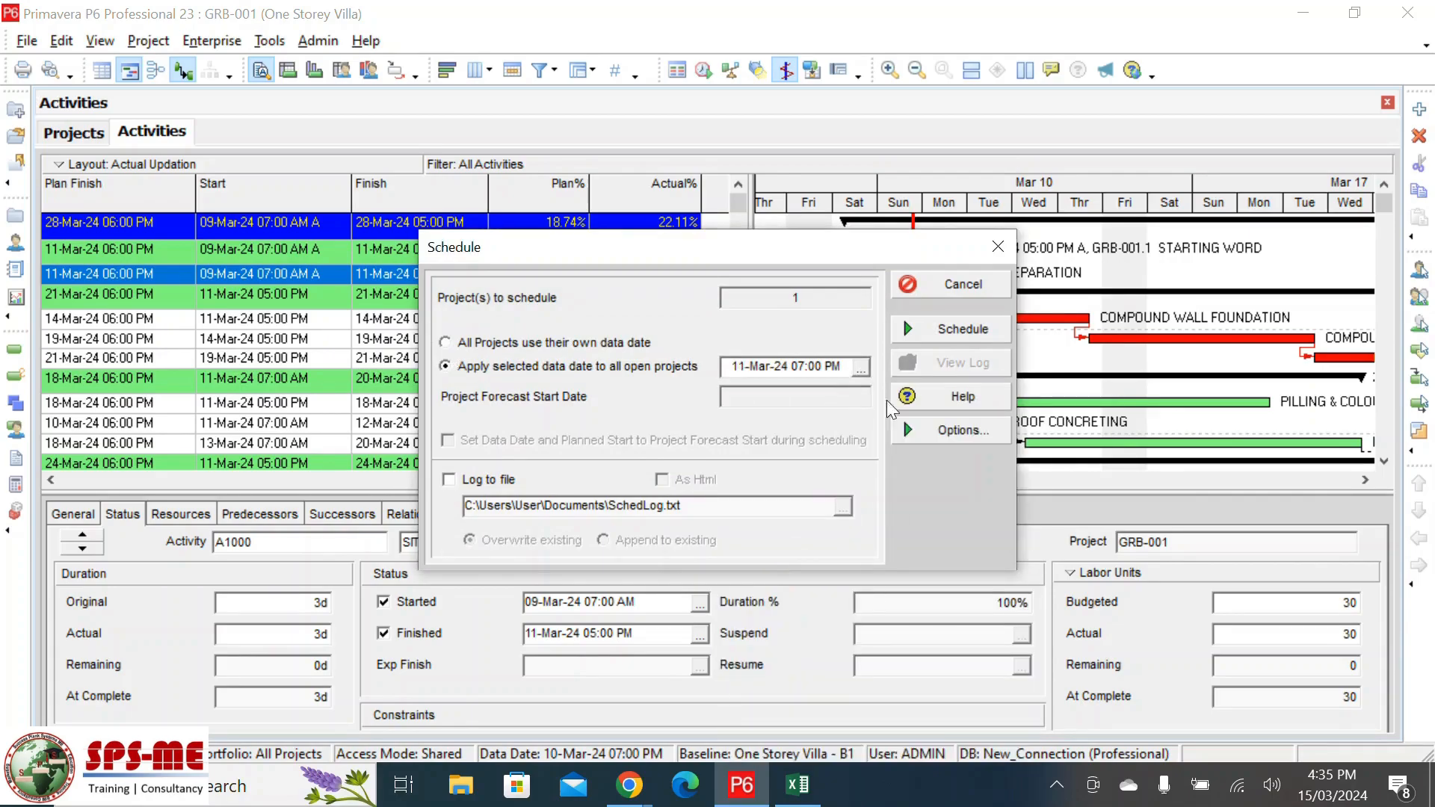
pyautogui.click(980, 332)
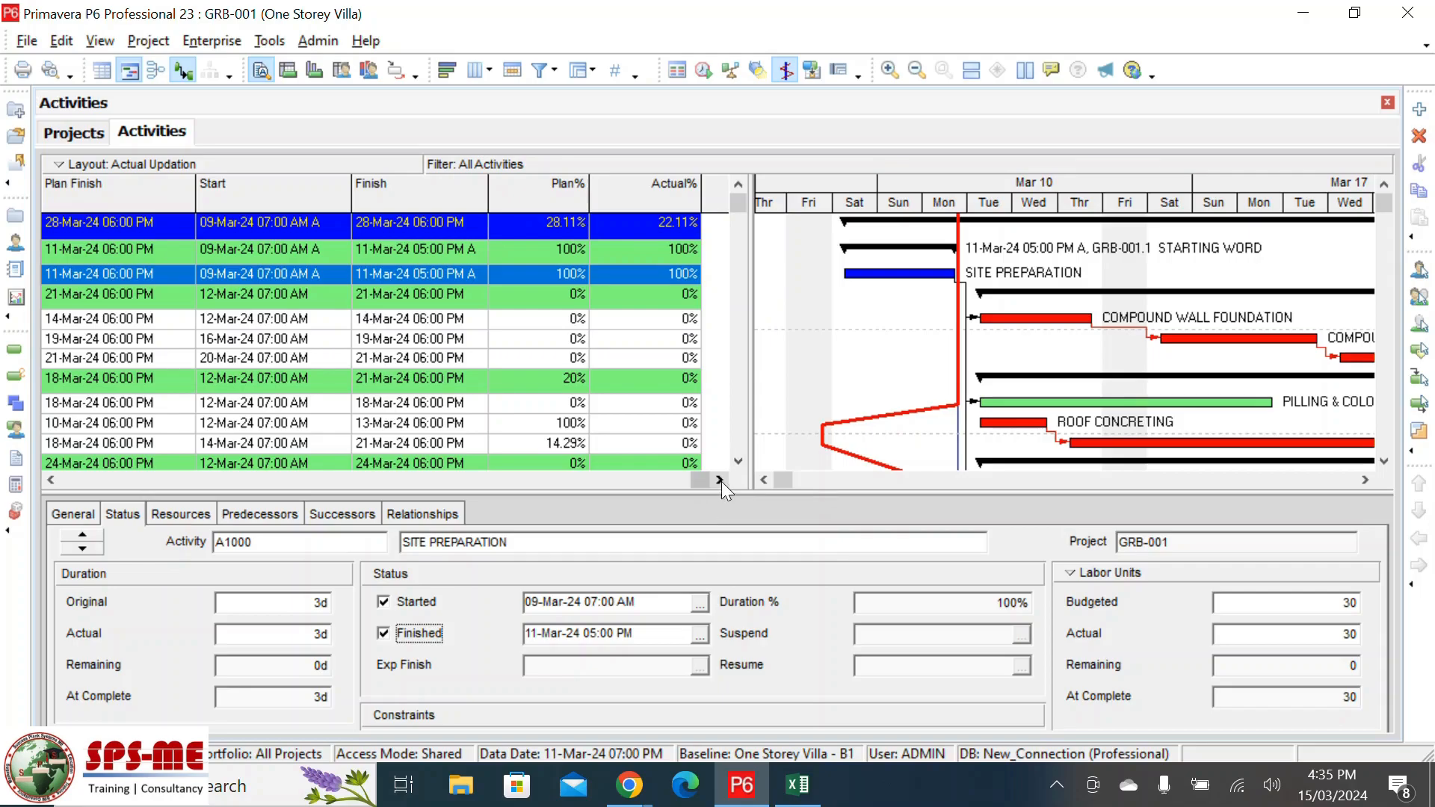
# - Switch to the Excel workbook, select the 11-Mar-24 Actual% cell D12, and move the window aside to expose the P6 activity percentages
pyautogui.click(798, 786)
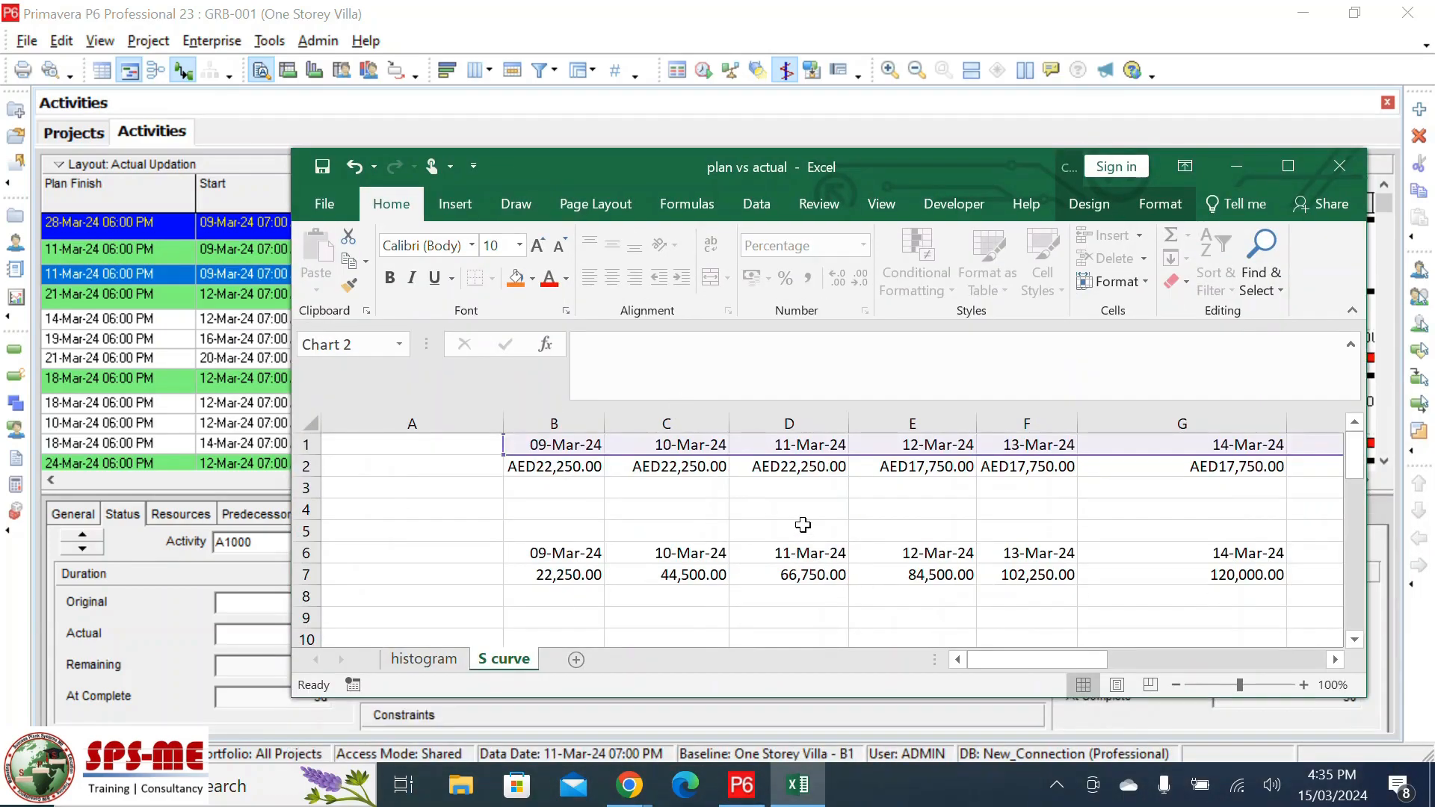
pyautogui.scroll(-2, 803, 525)
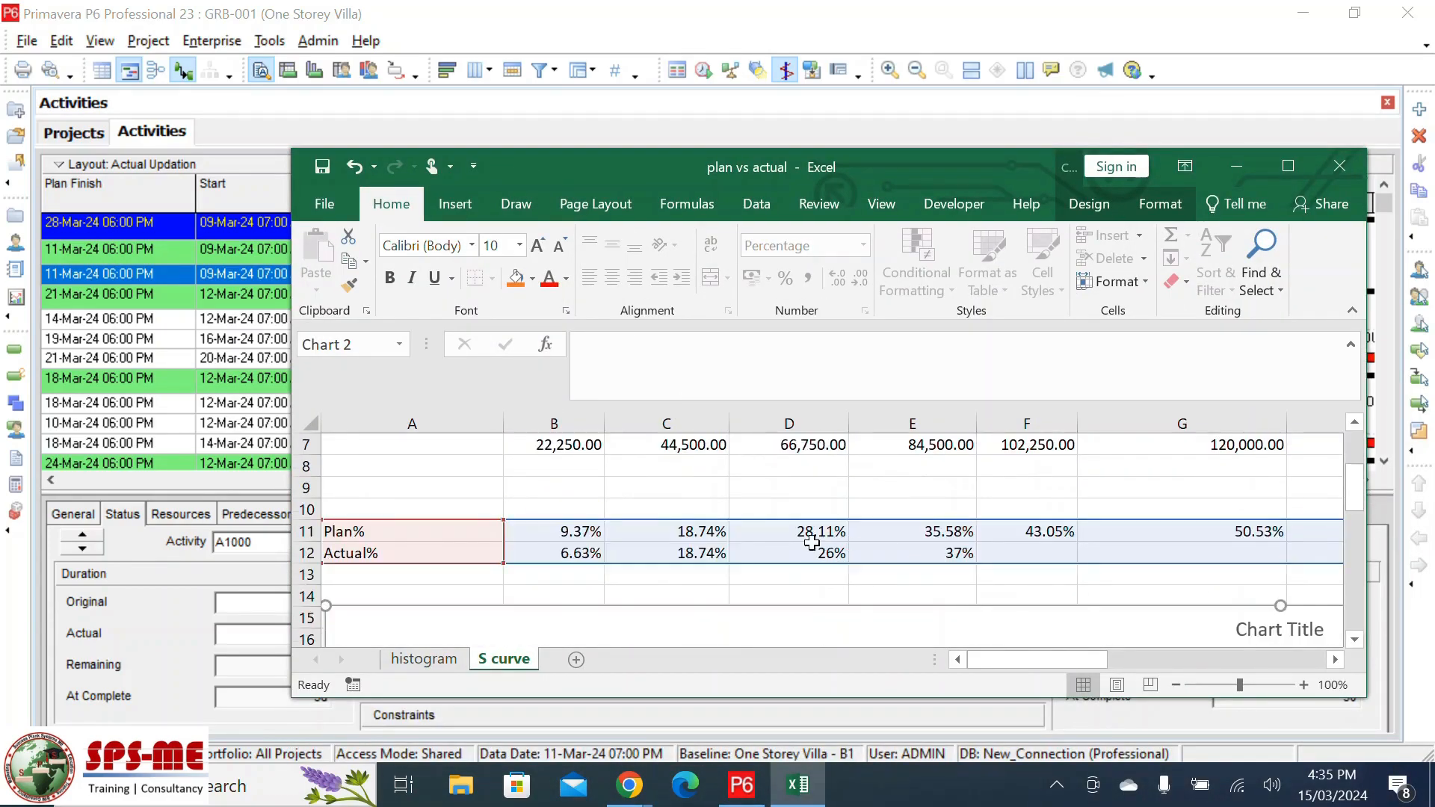
pyautogui.click(803, 553)
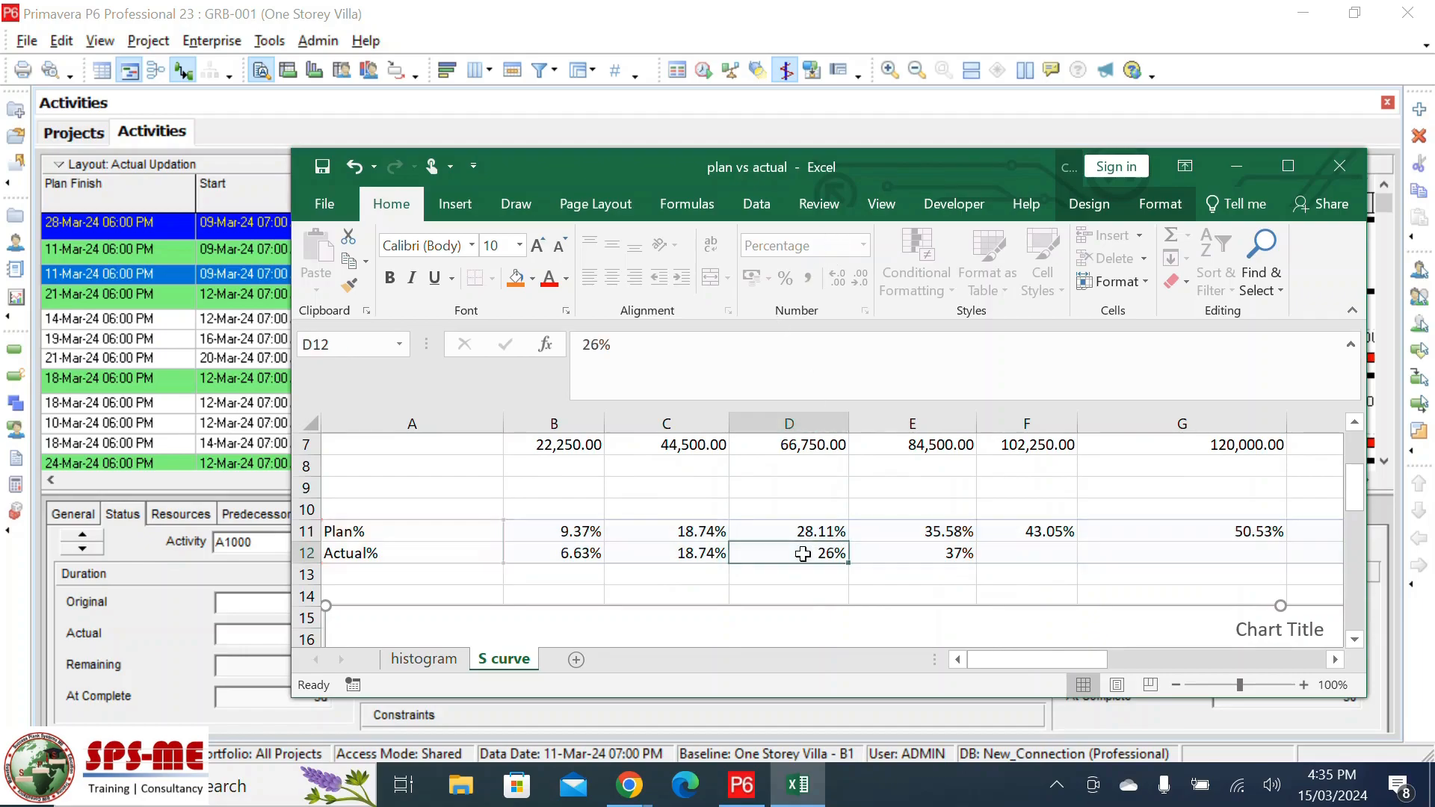
pyautogui.moveTo(863, 167); pyautogui.dragTo(1170, 595)
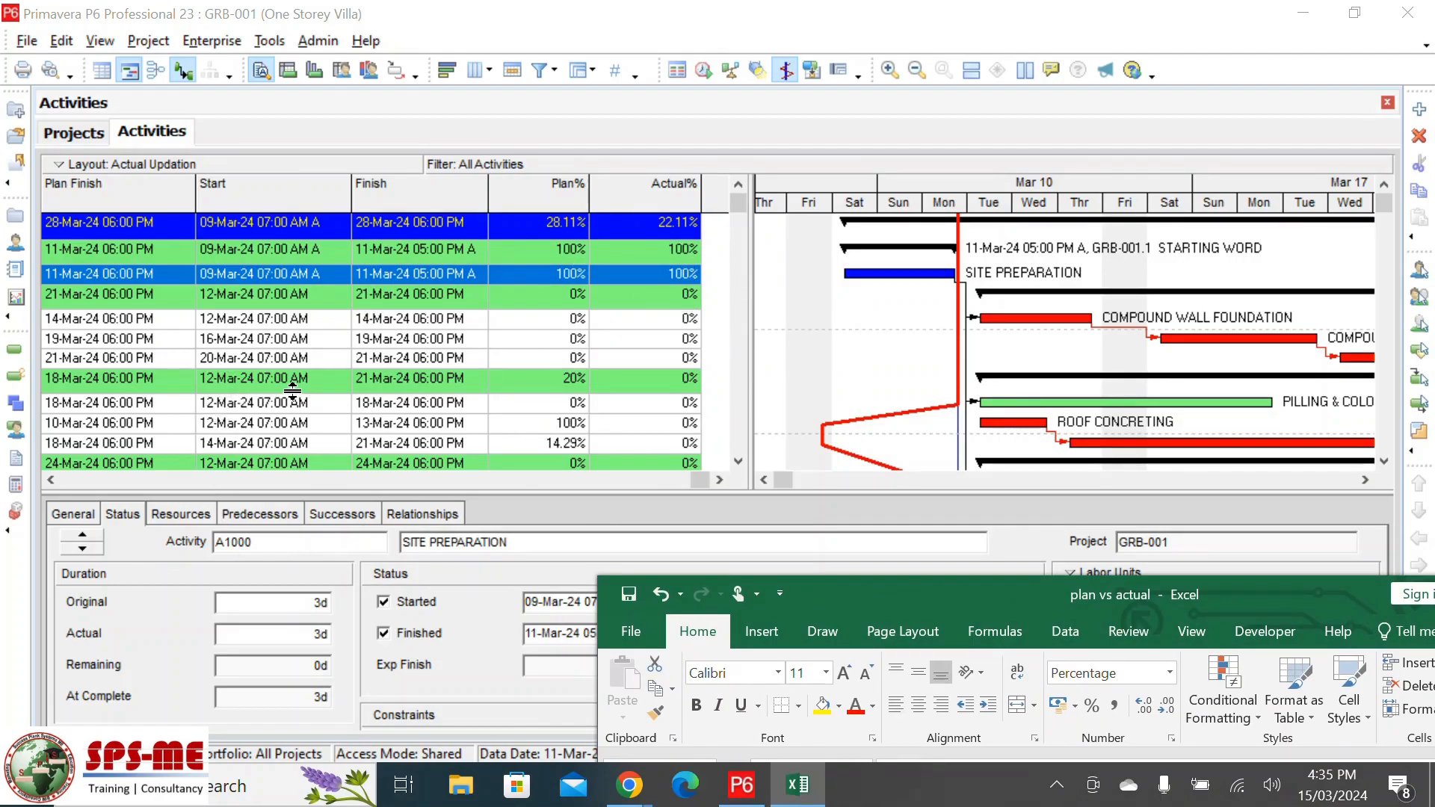
# - Return to Primavera P6 and examine the planned dates, predecessors and resources of COMPOUND WALL FOUNDATION and COMPOUND WALL BLOCK WORK
pyautogui.click(51, 482)
pyautogui.click(51, 482)
pyautogui.click(51, 482)
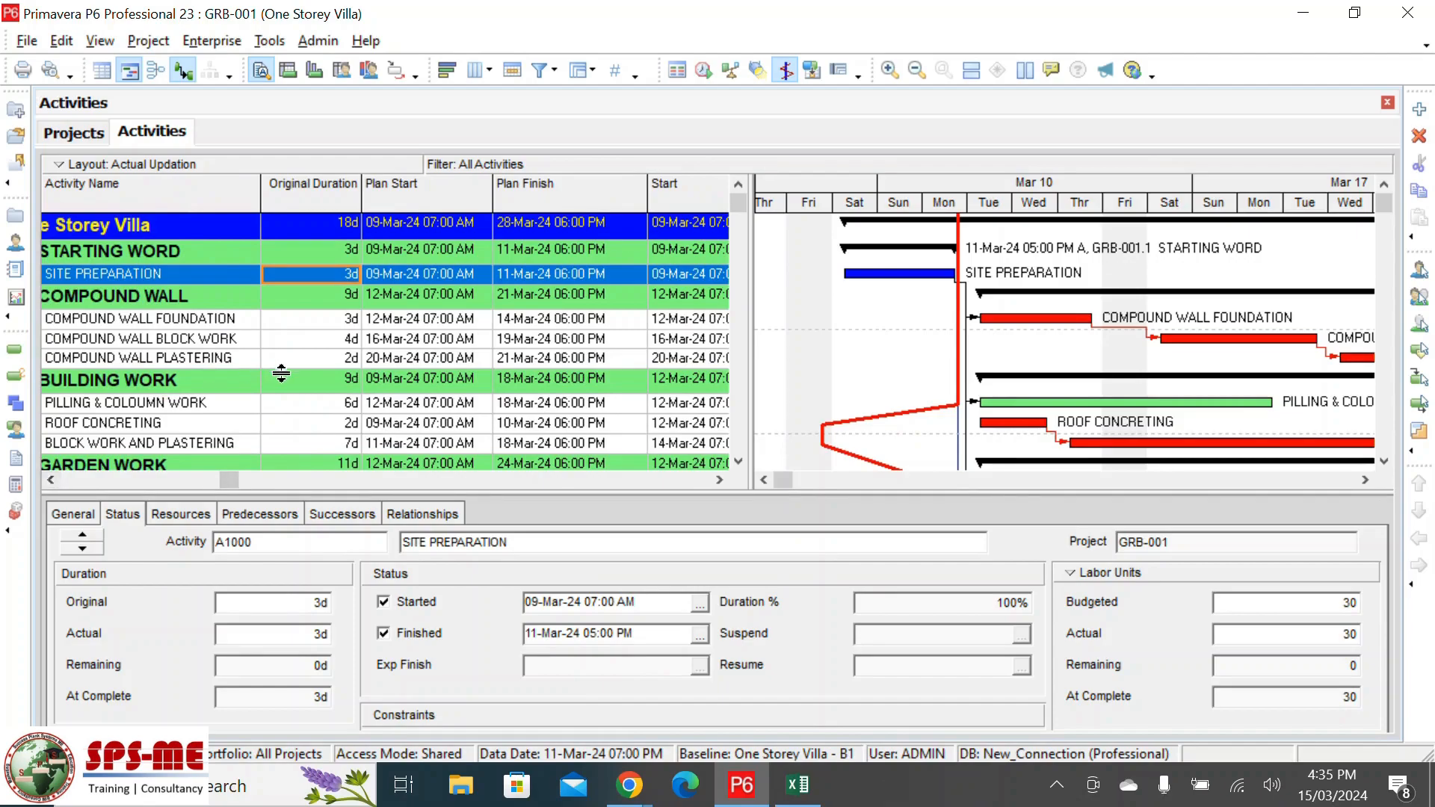
pyautogui.scroll(-1, 284, 382)
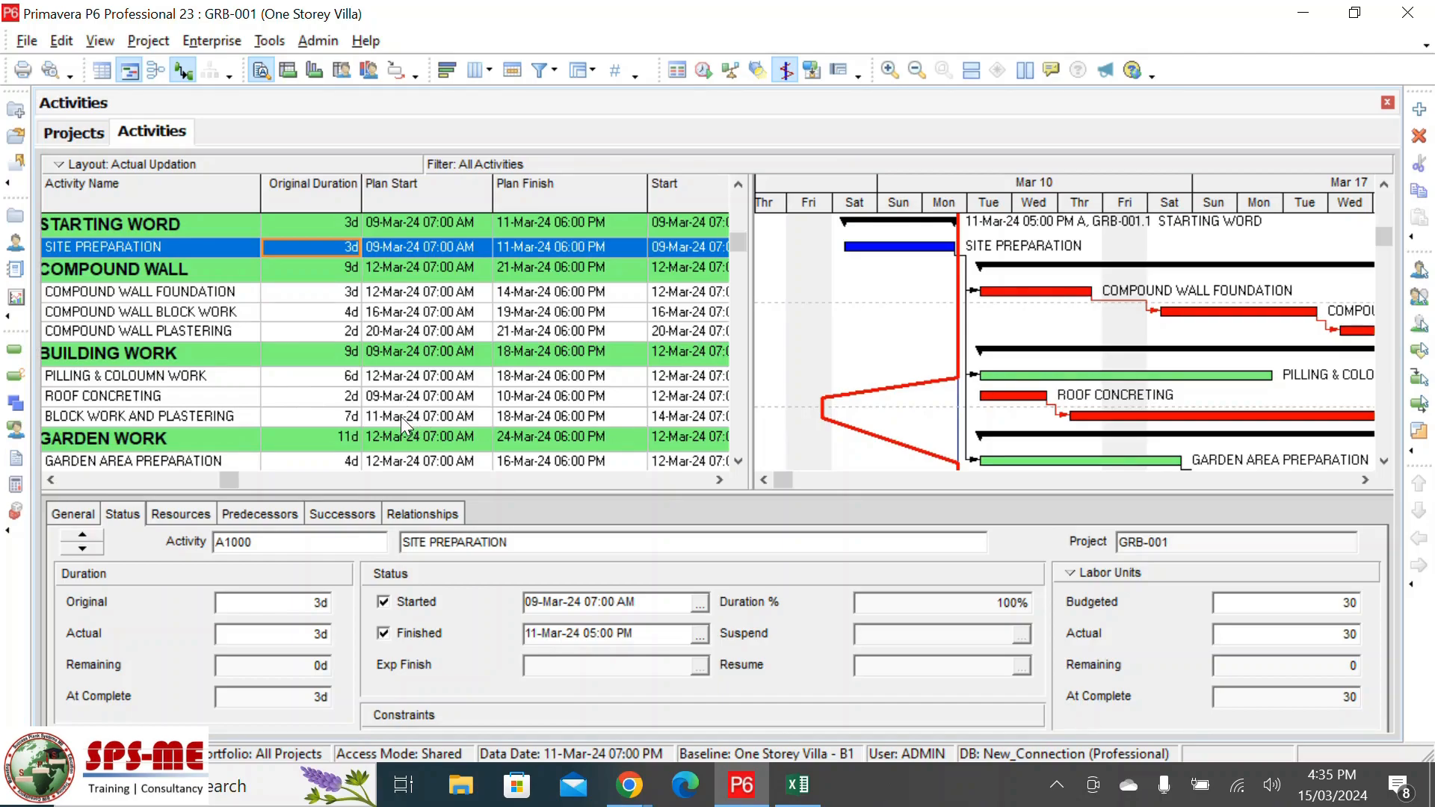
pyautogui.click(410, 293)
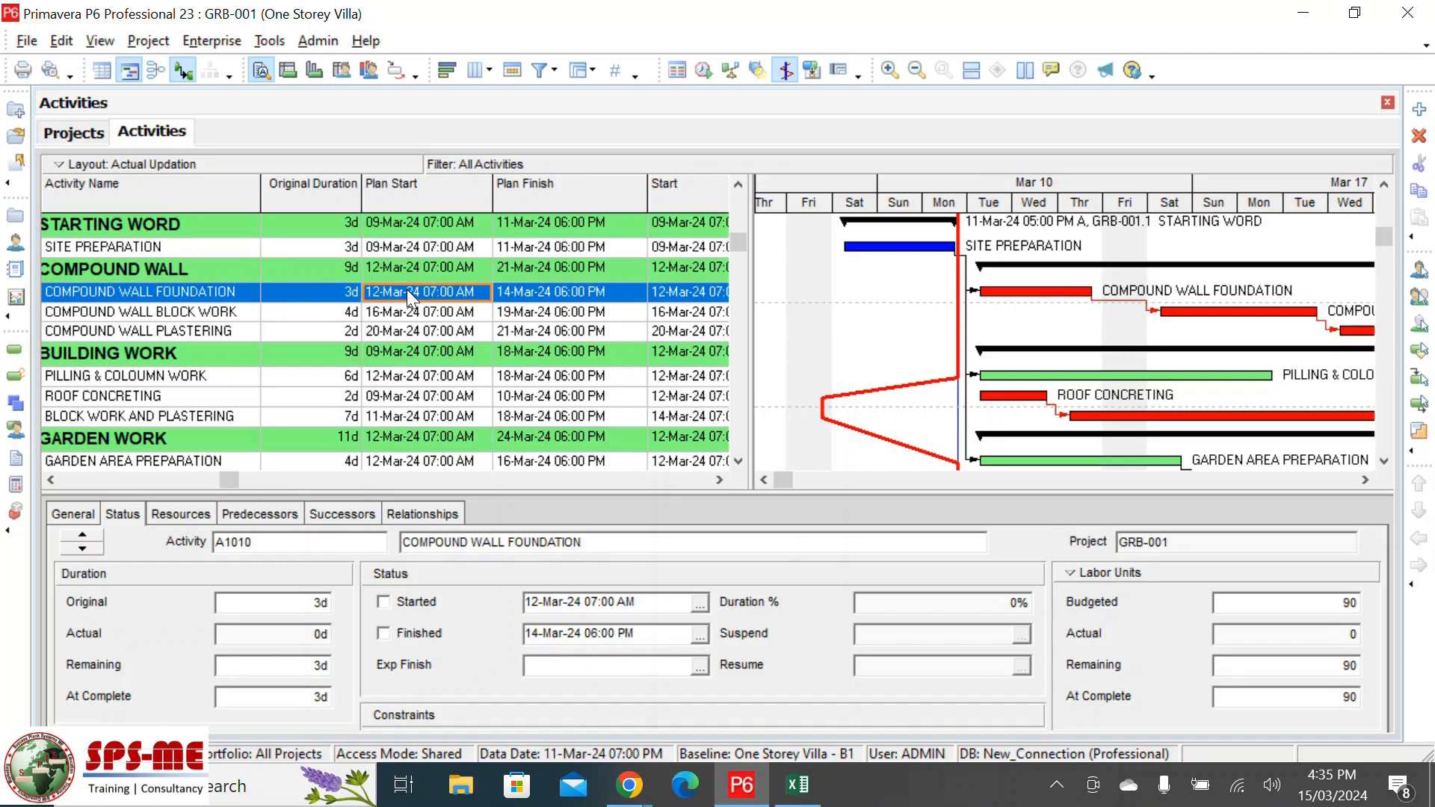
pyautogui.click(396, 310)
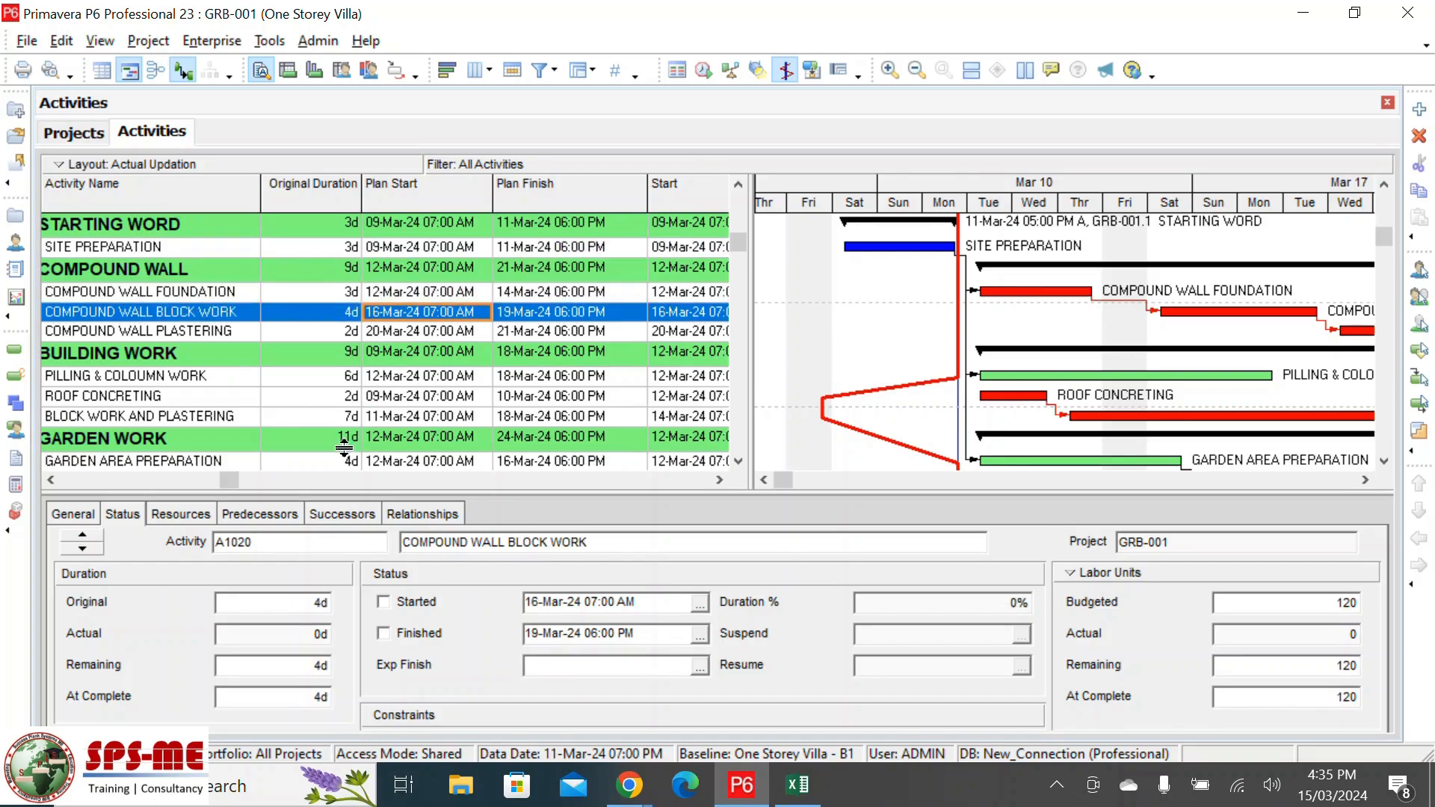
pyautogui.click(258, 518)
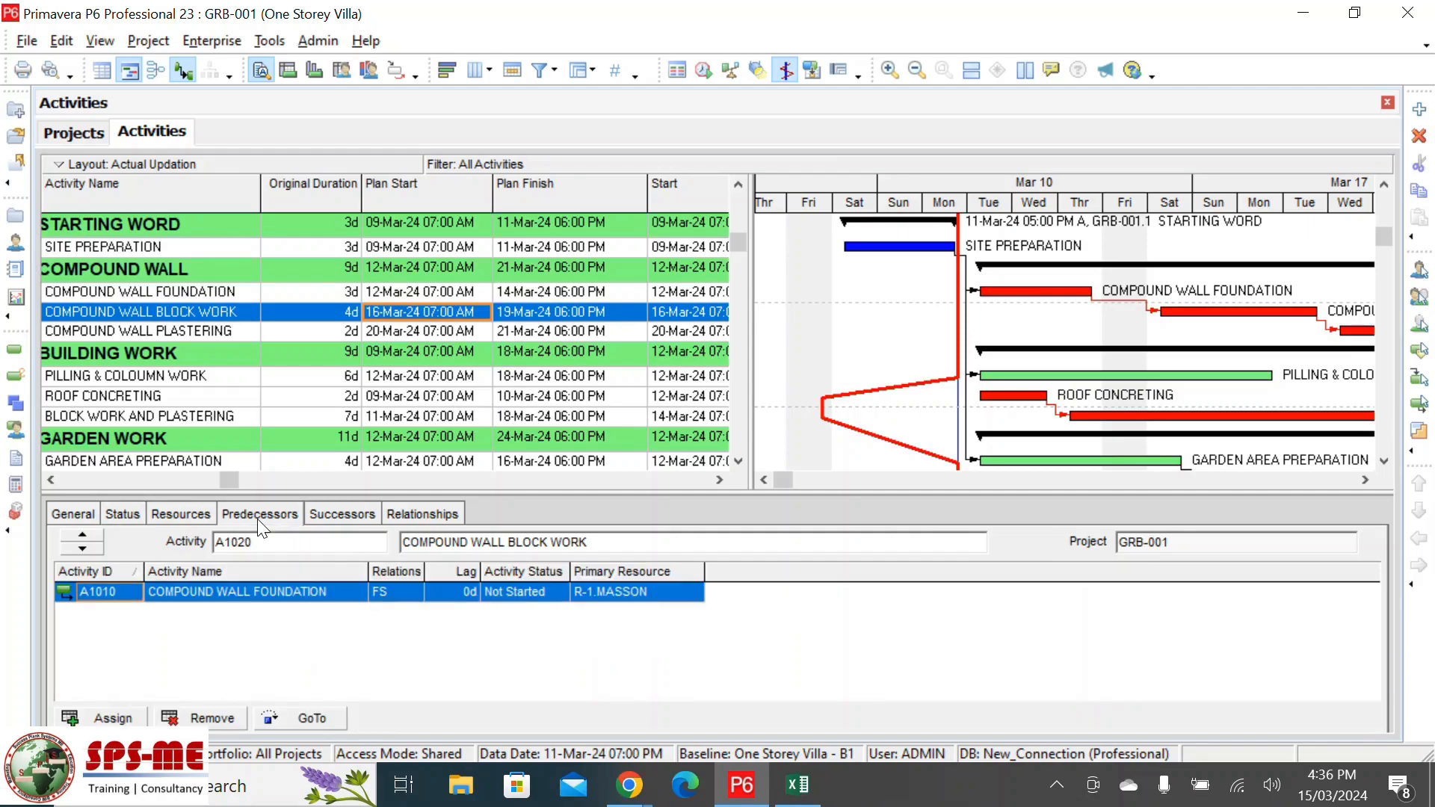
pyautogui.click(165, 516)
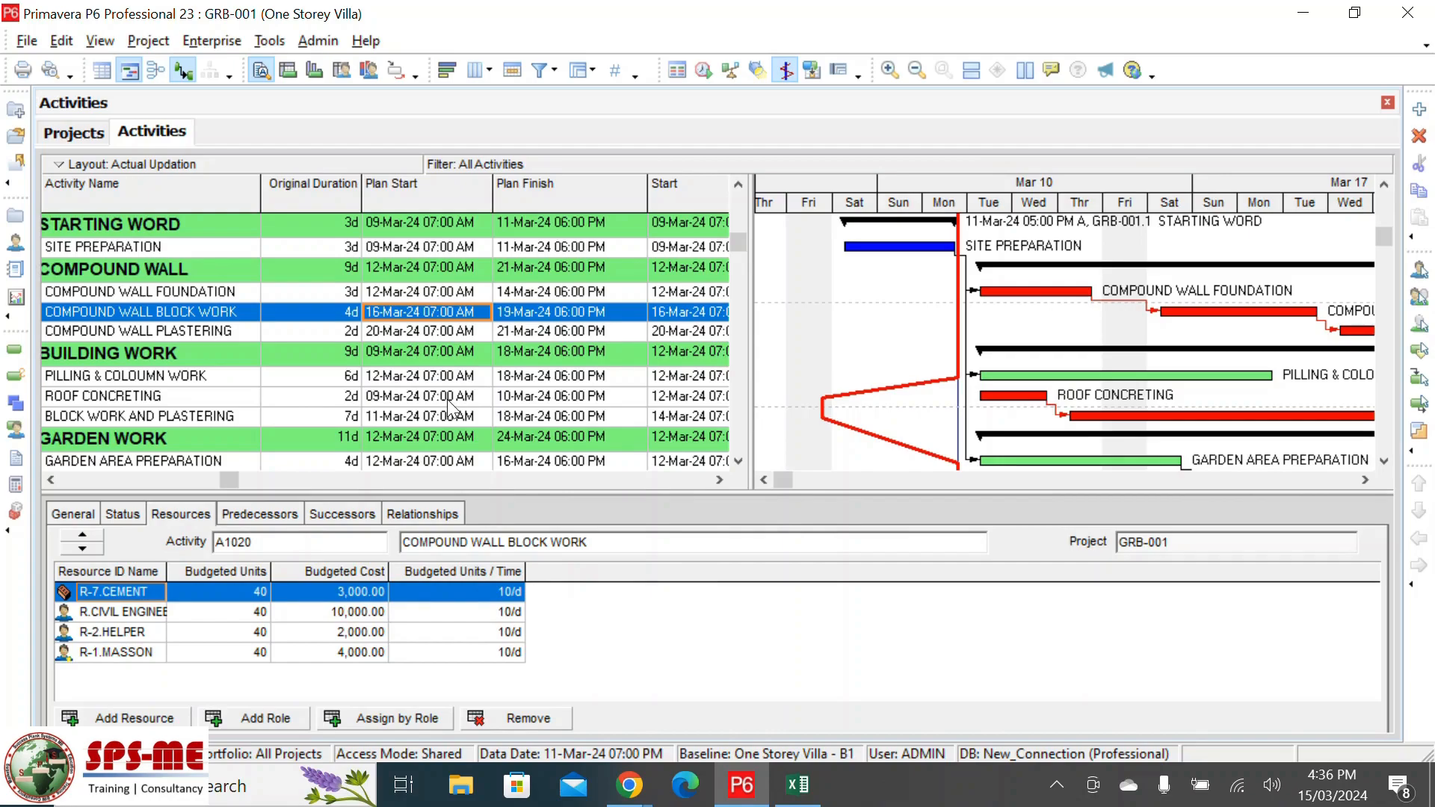
pyautogui.scroll(1, 451, 409)
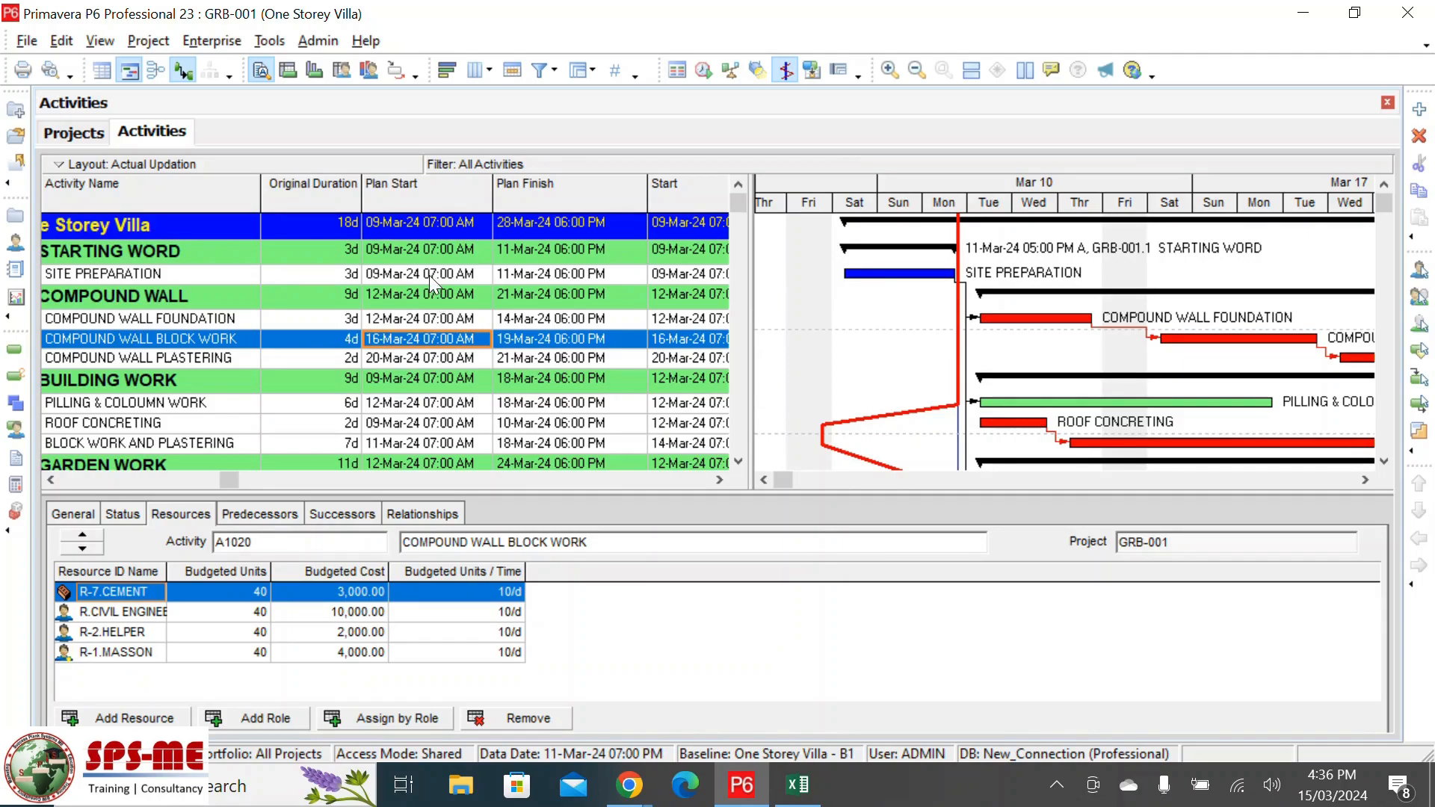
pyautogui.click(401, 319)
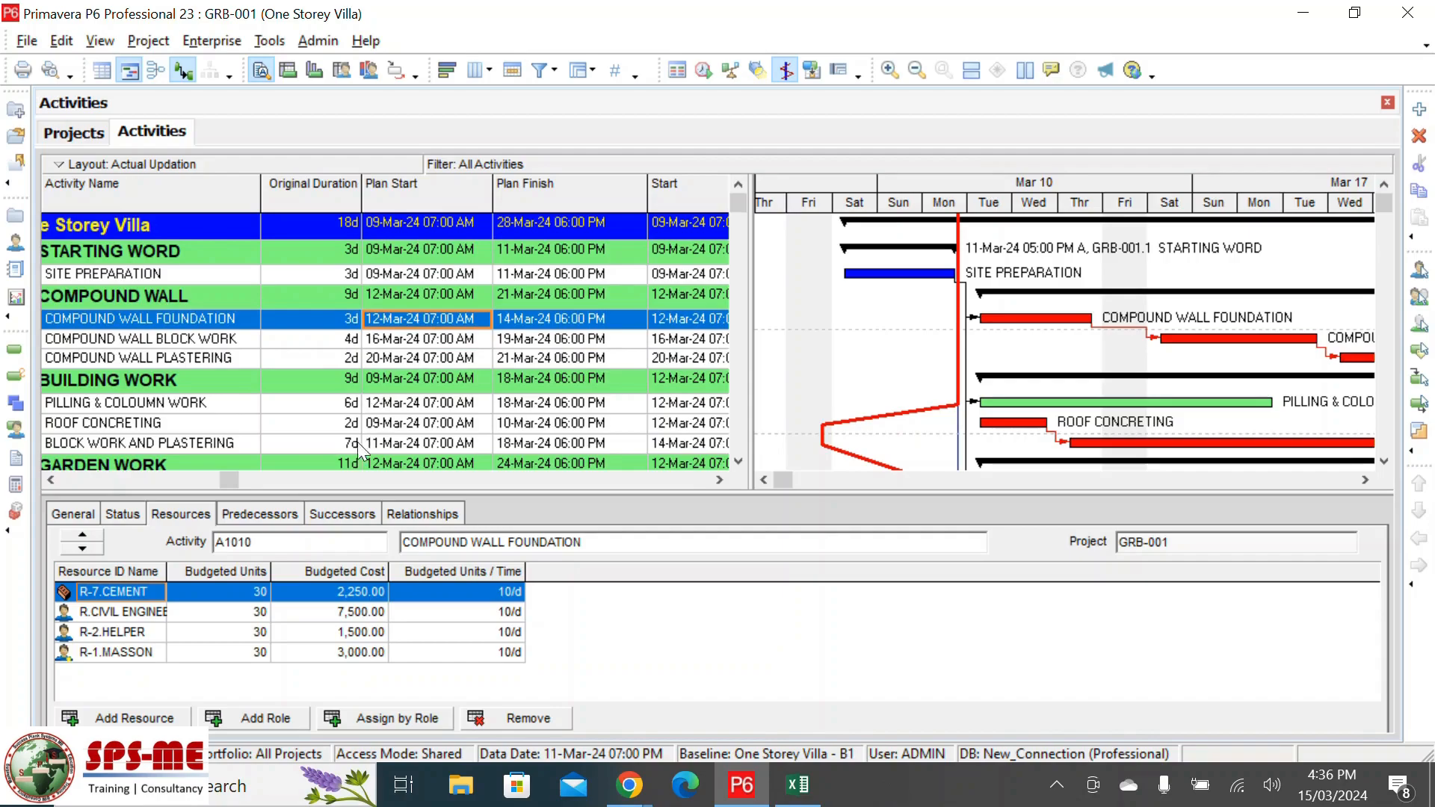
pyautogui.click(263, 513)
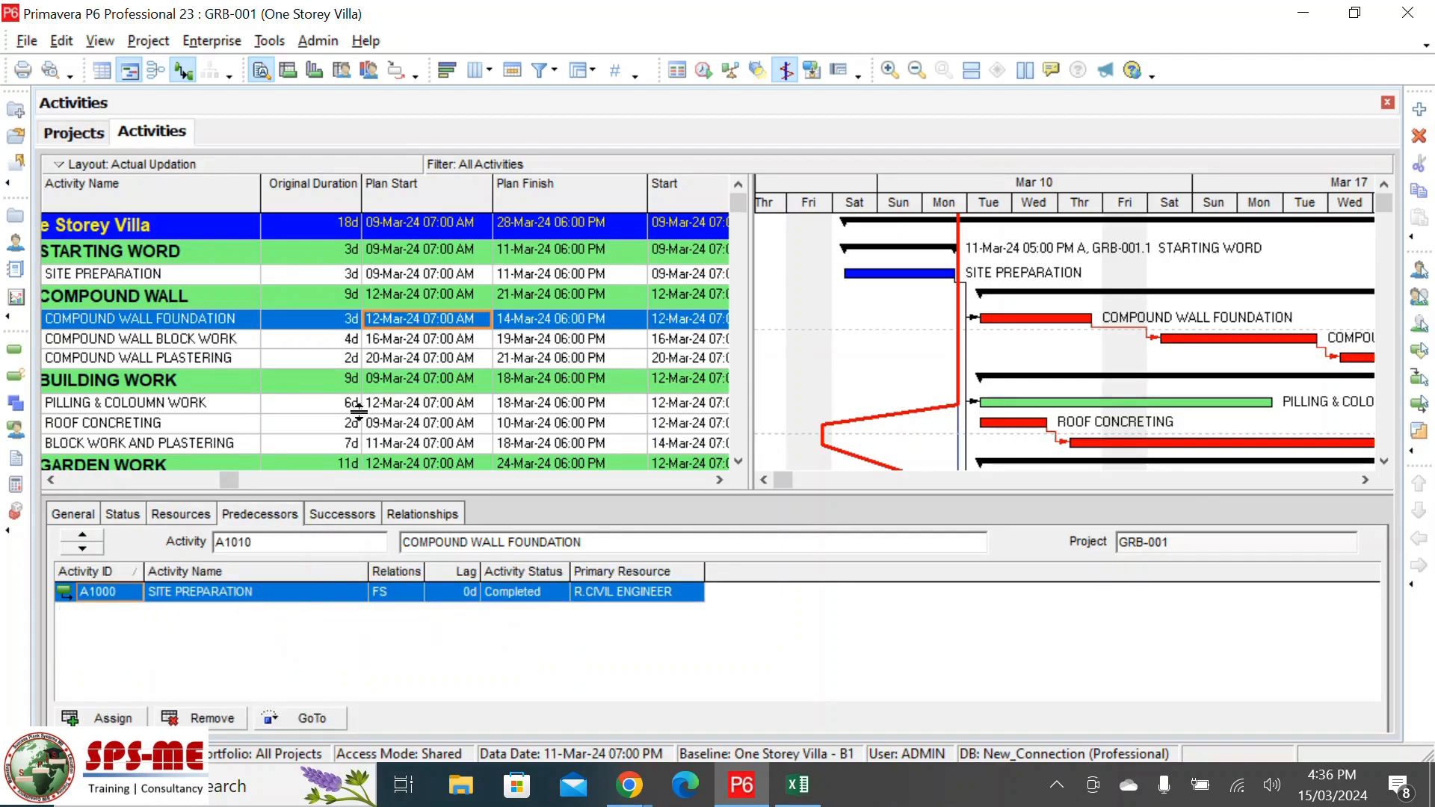
# - Check the predecessors of PILLING & COLOUMN WORK and GARDEN AREA PREPARATION, and the predecessors and relationships of ROOF CONCRETING
pyautogui.click(381, 405)
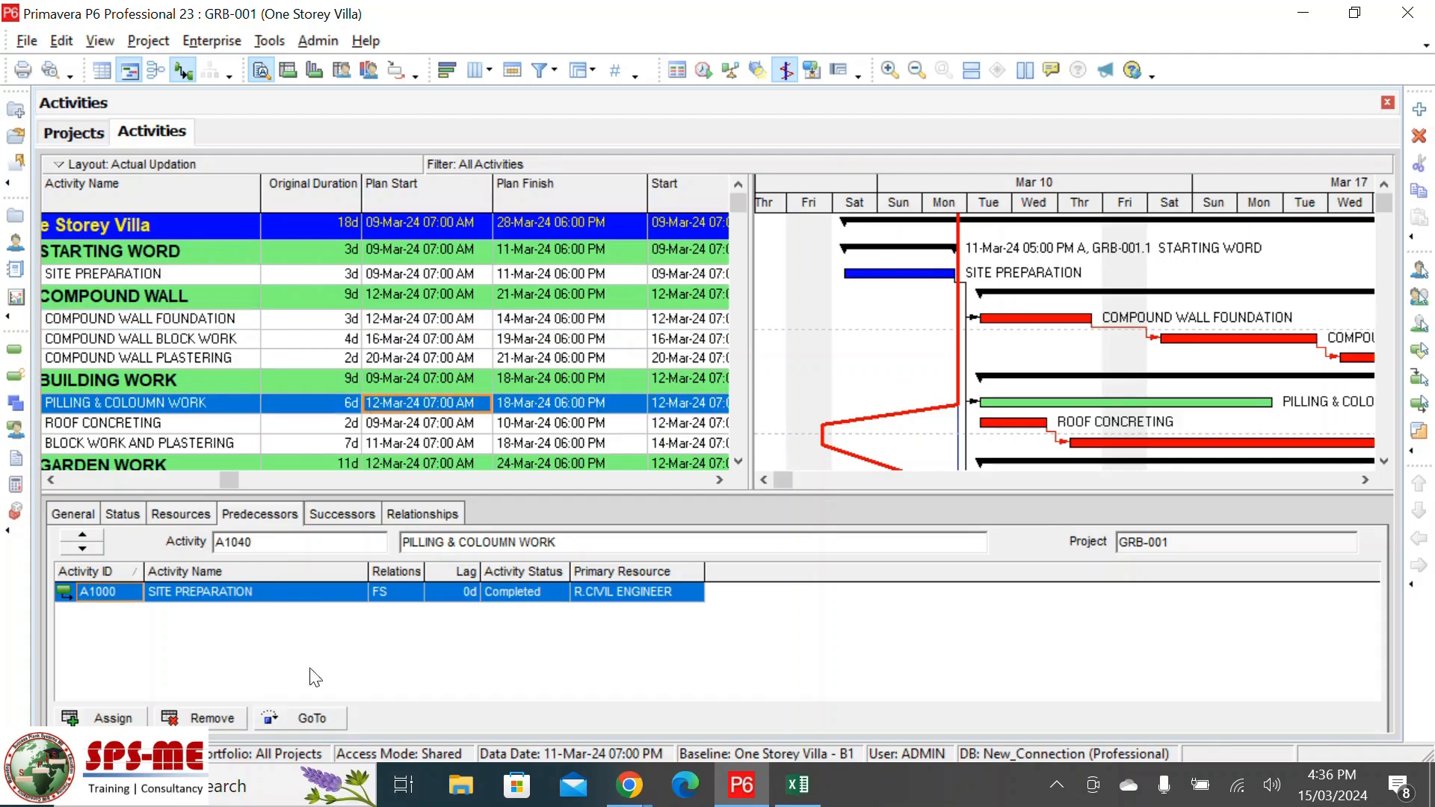
pyautogui.scroll(-2, 395, 438)
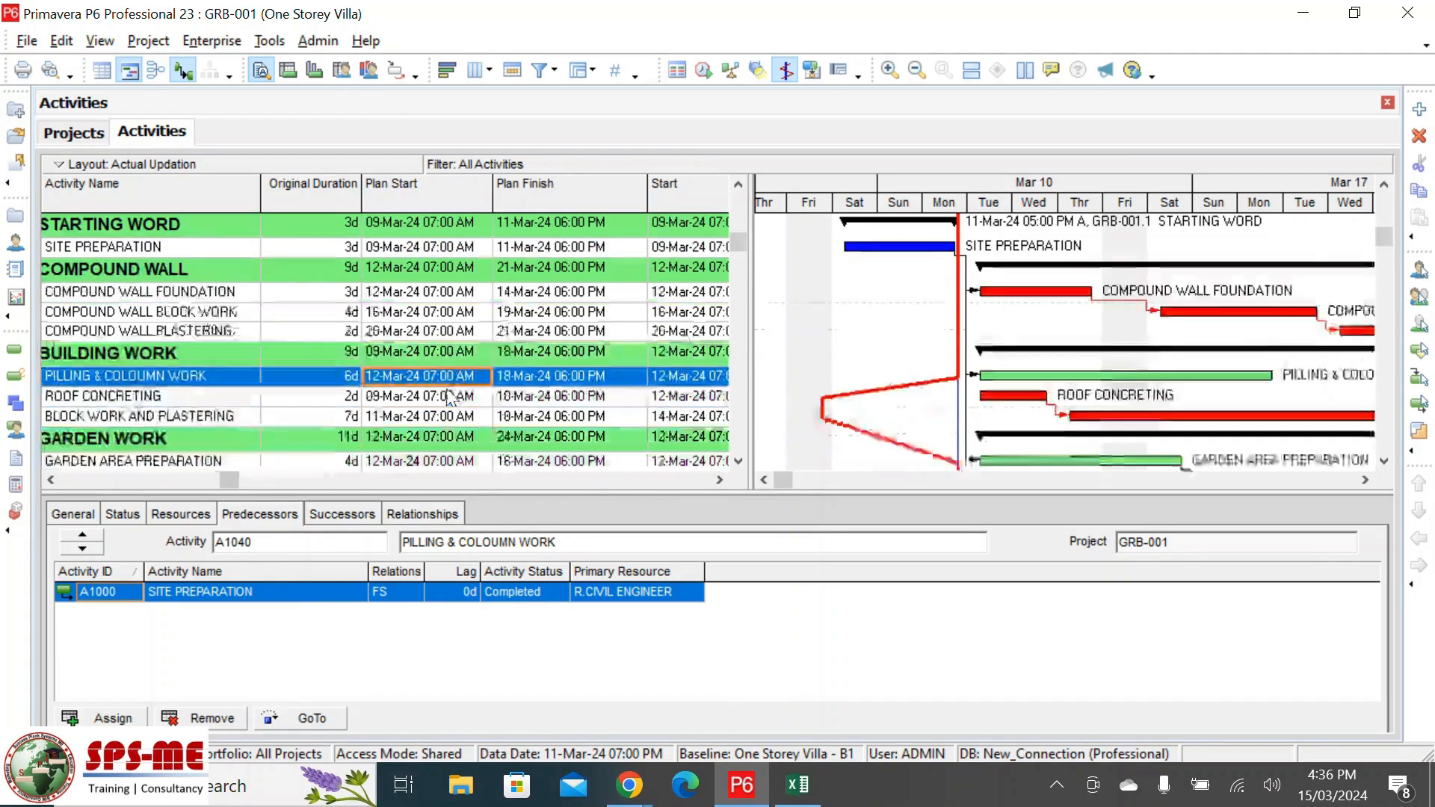
pyautogui.click(395, 438)
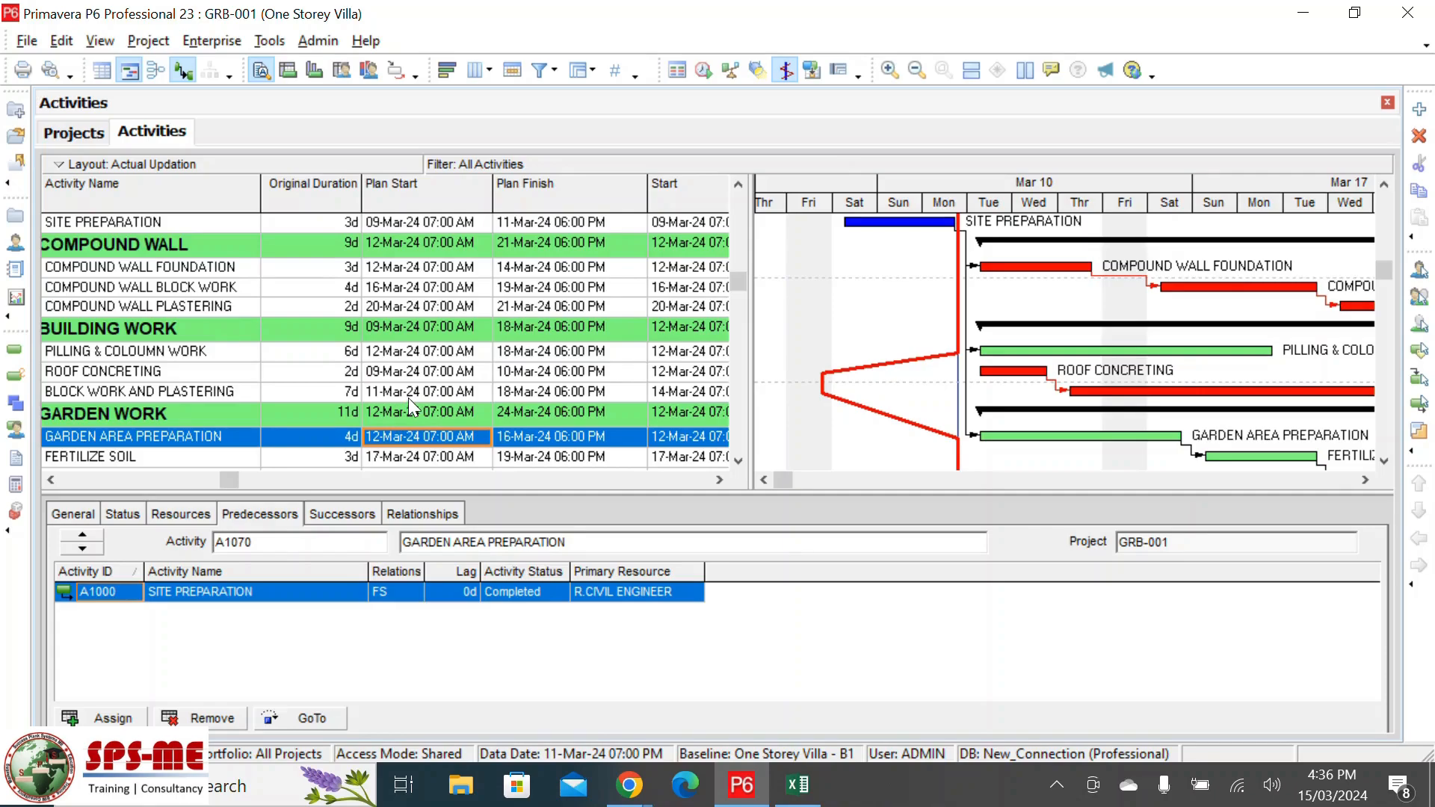
pyautogui.click(412, 352)
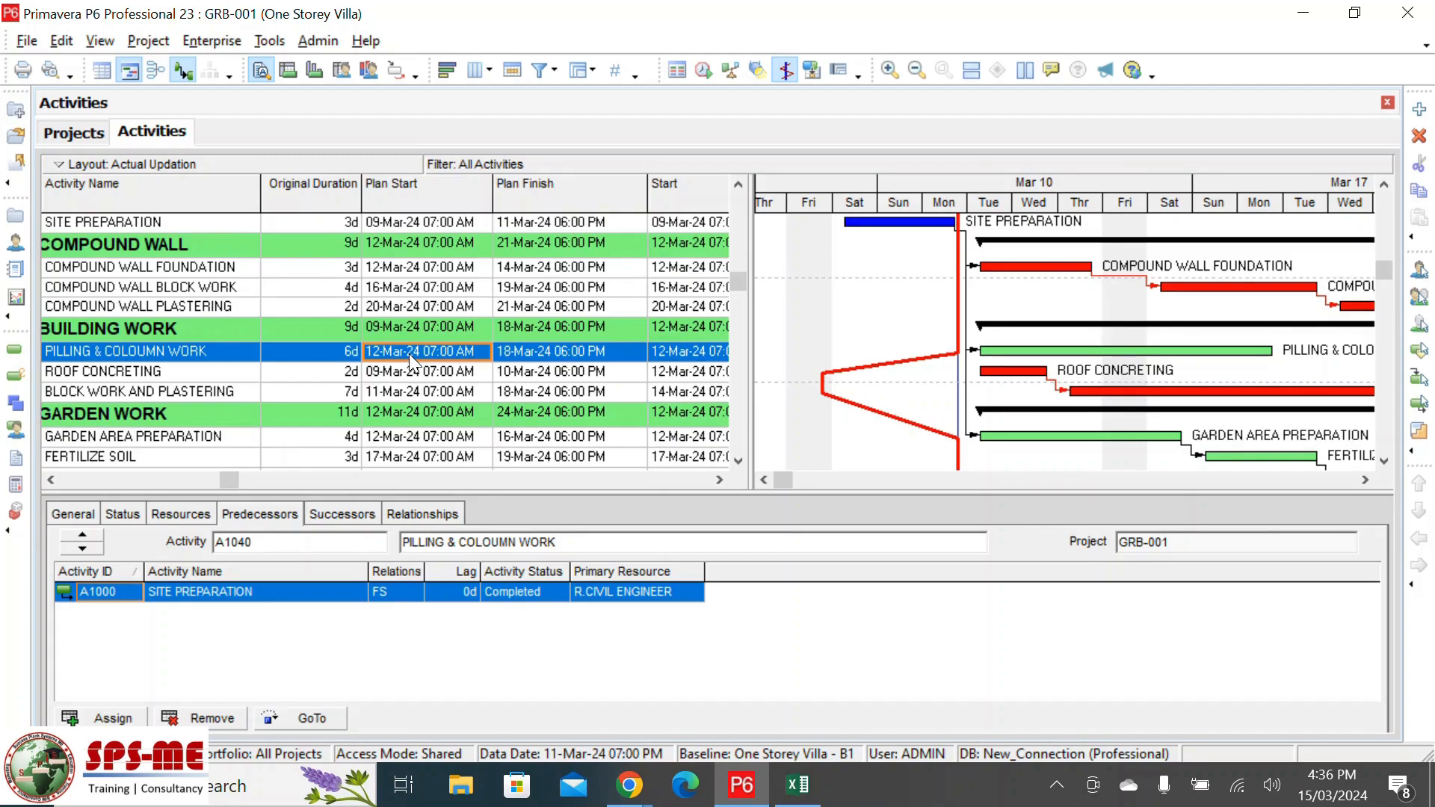
pyautogui.click(277, 514)
pyautogui.click(186, 517)
pyautogui.click(250, 519)
pyautogui.click(400, 372)
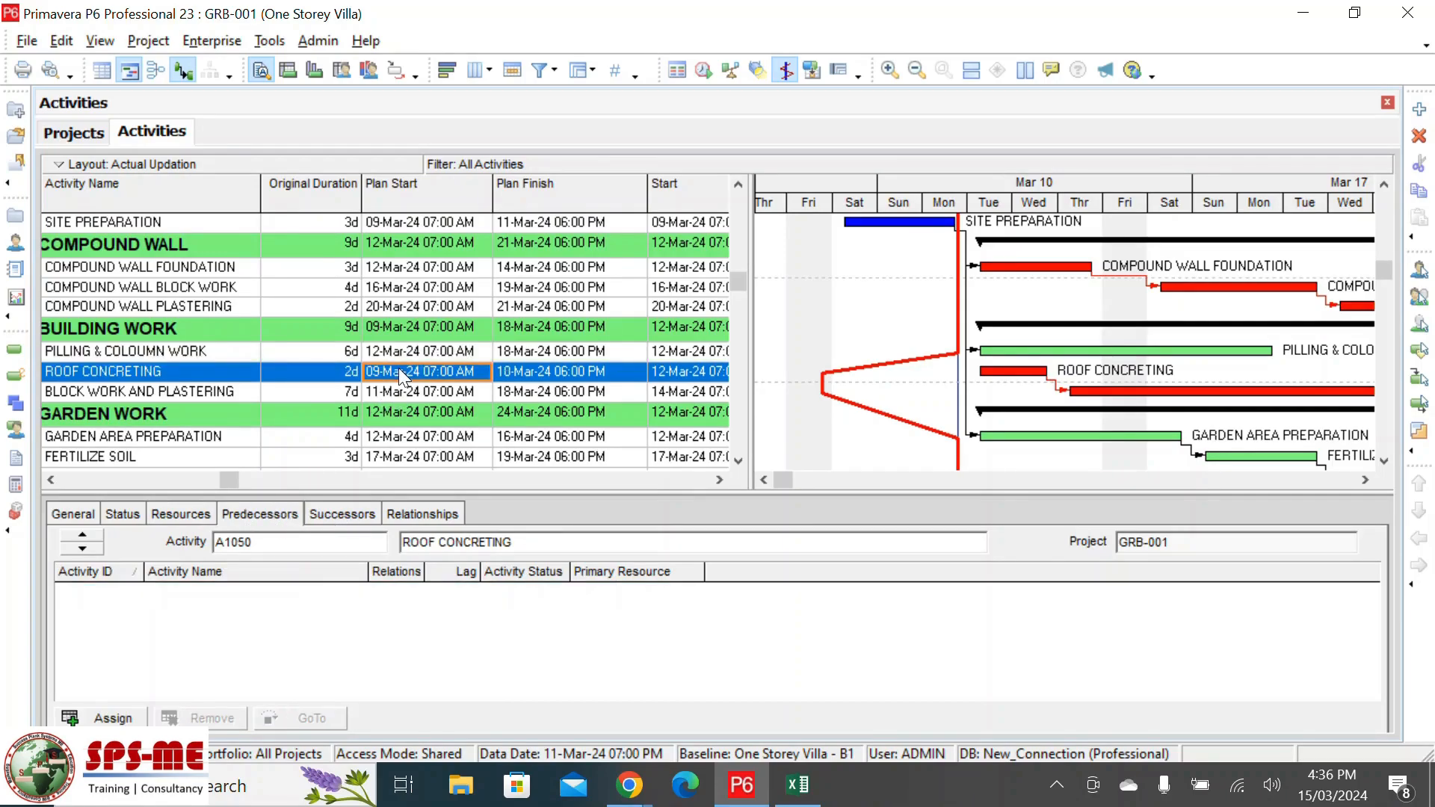
pyautogui.click(183, 515)
pyautogui.click(261, 516)
pyautogui.scroll(1, 386, 363)
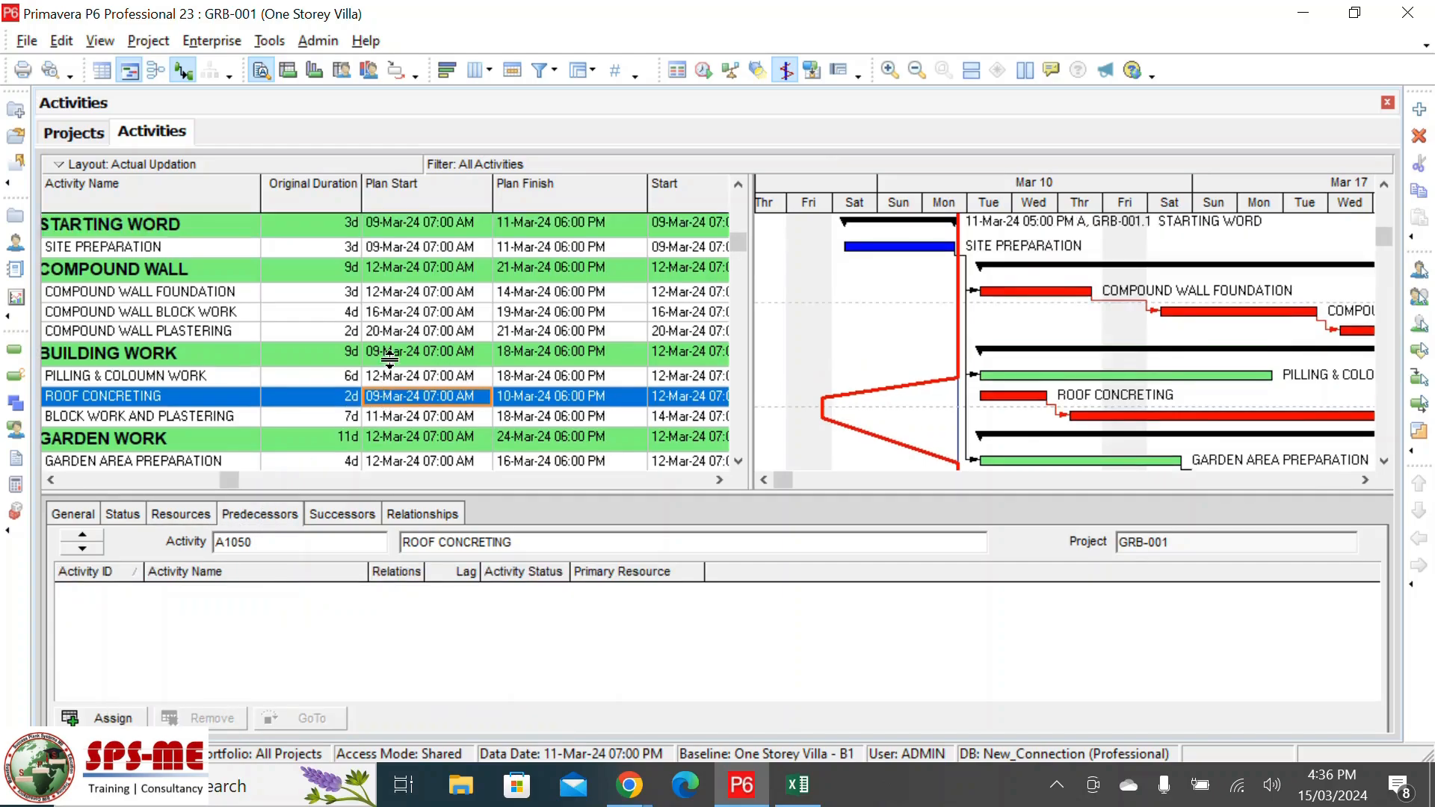
pyautogui.click(404, 516)
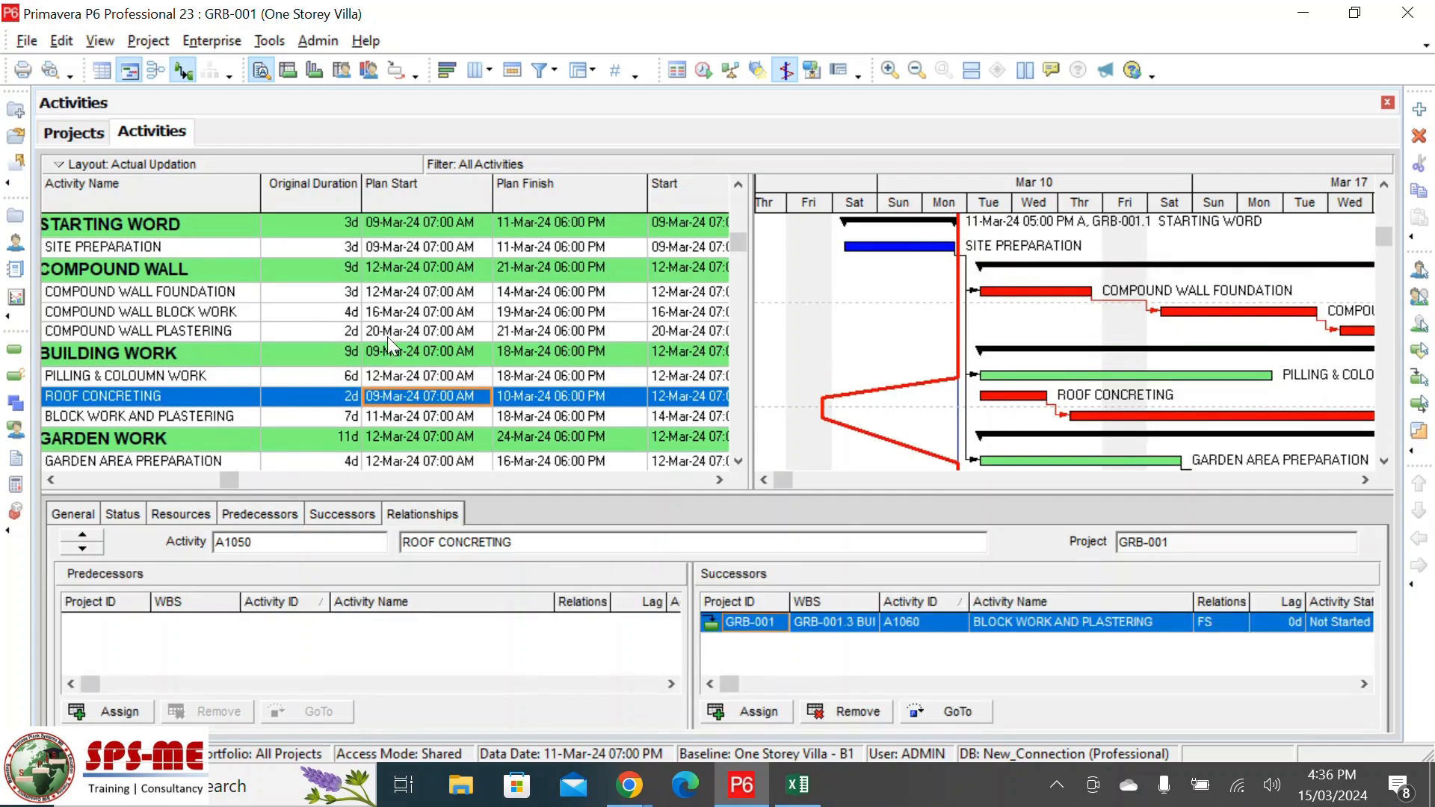
# - Review the predecessor and successor links of SITE PREPARATION, COMPOUND WALL FOUNDATION, COMPOUND WALL BLOCK WORK and PILLING & COLOUMN WORK
pyautogui.click(417, 247)
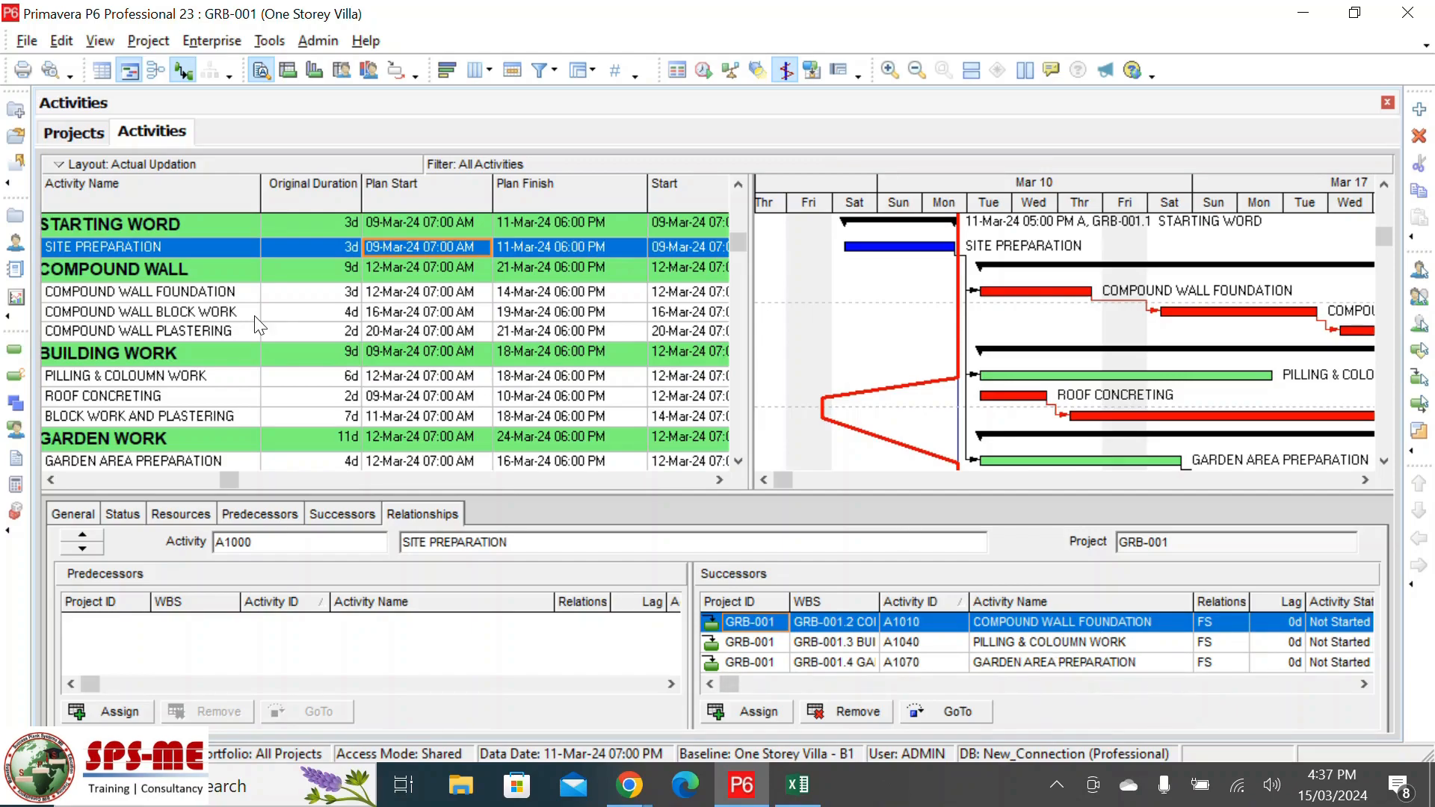
pyautogui.click(387, 295)
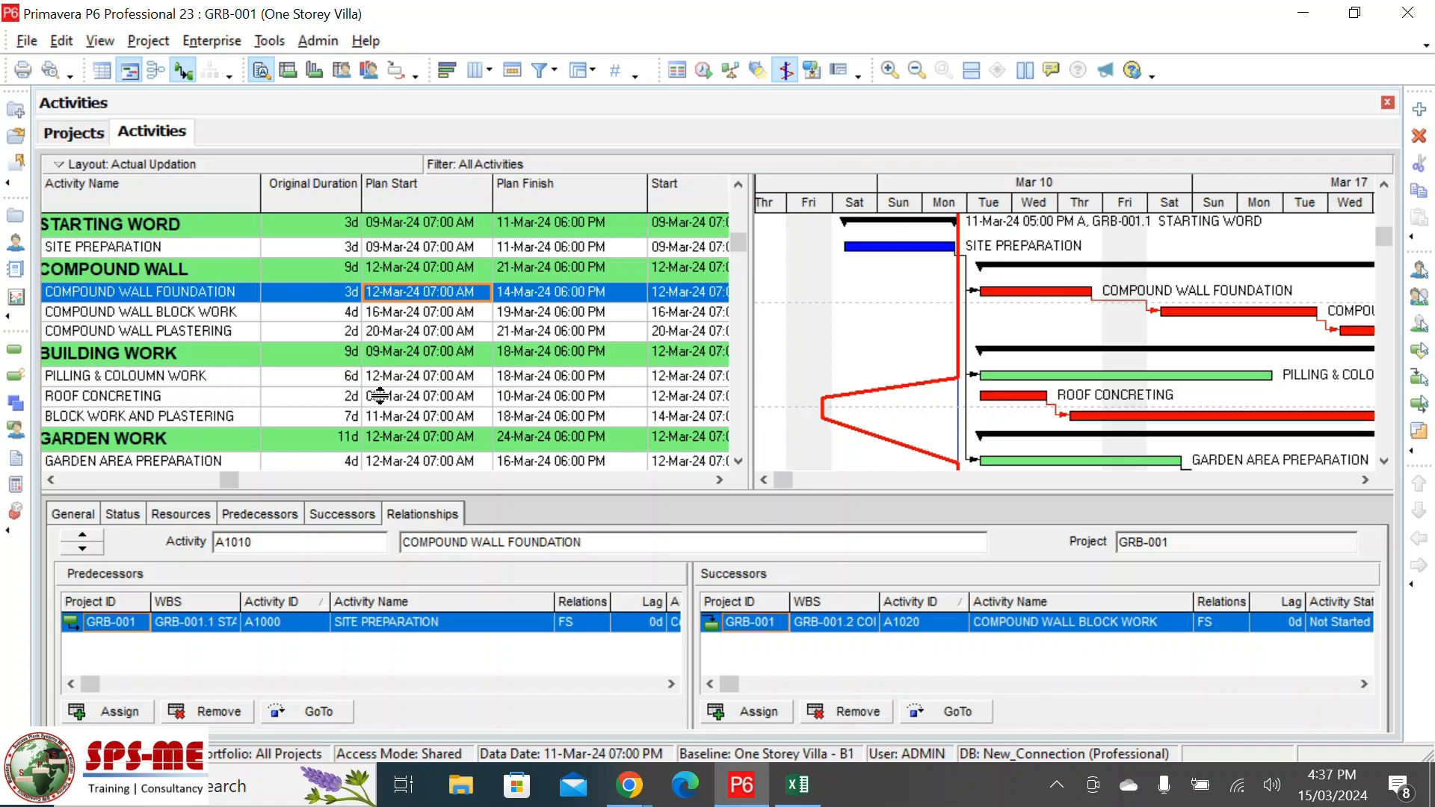
pyautogui.click(399, 318)
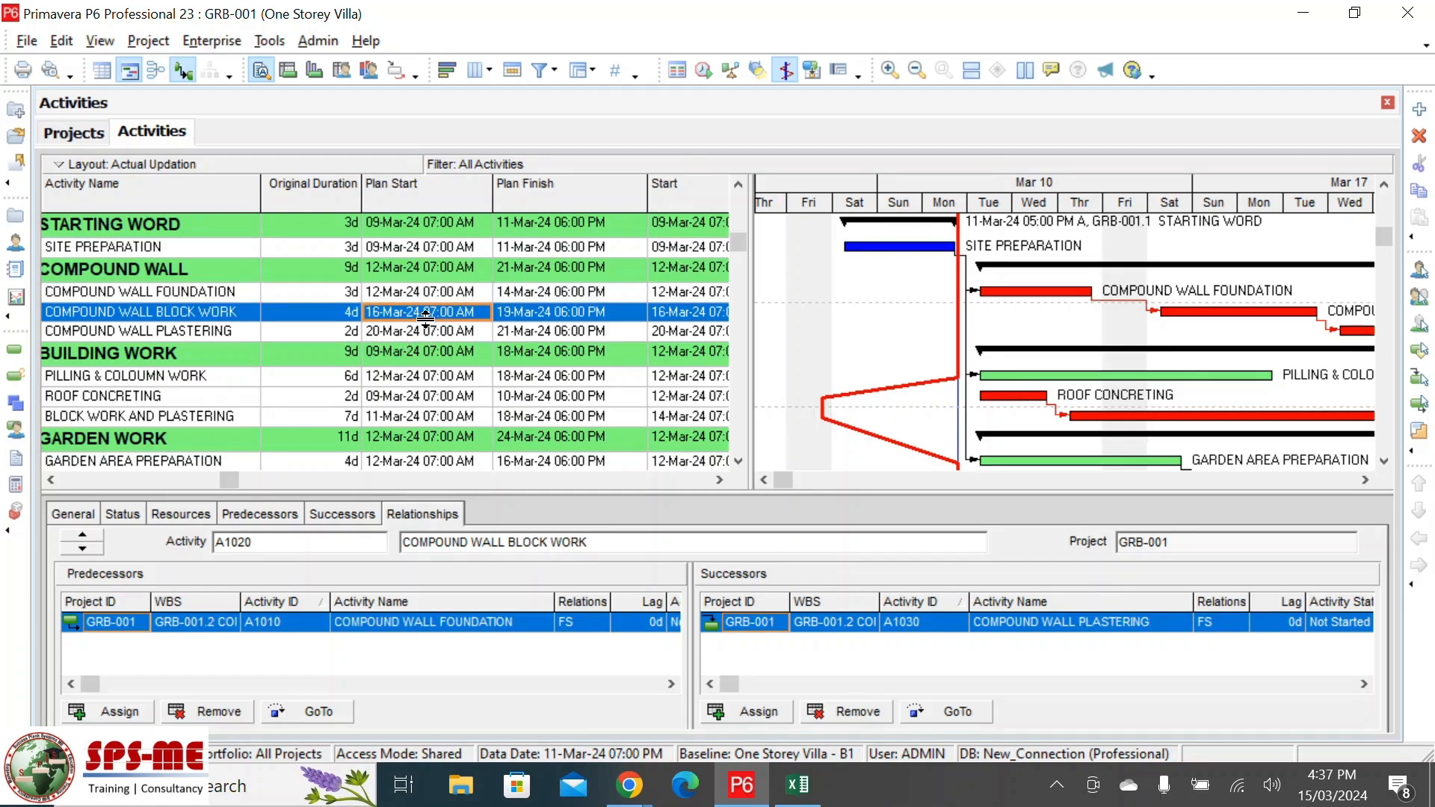
pyautogui.click(397, 376)
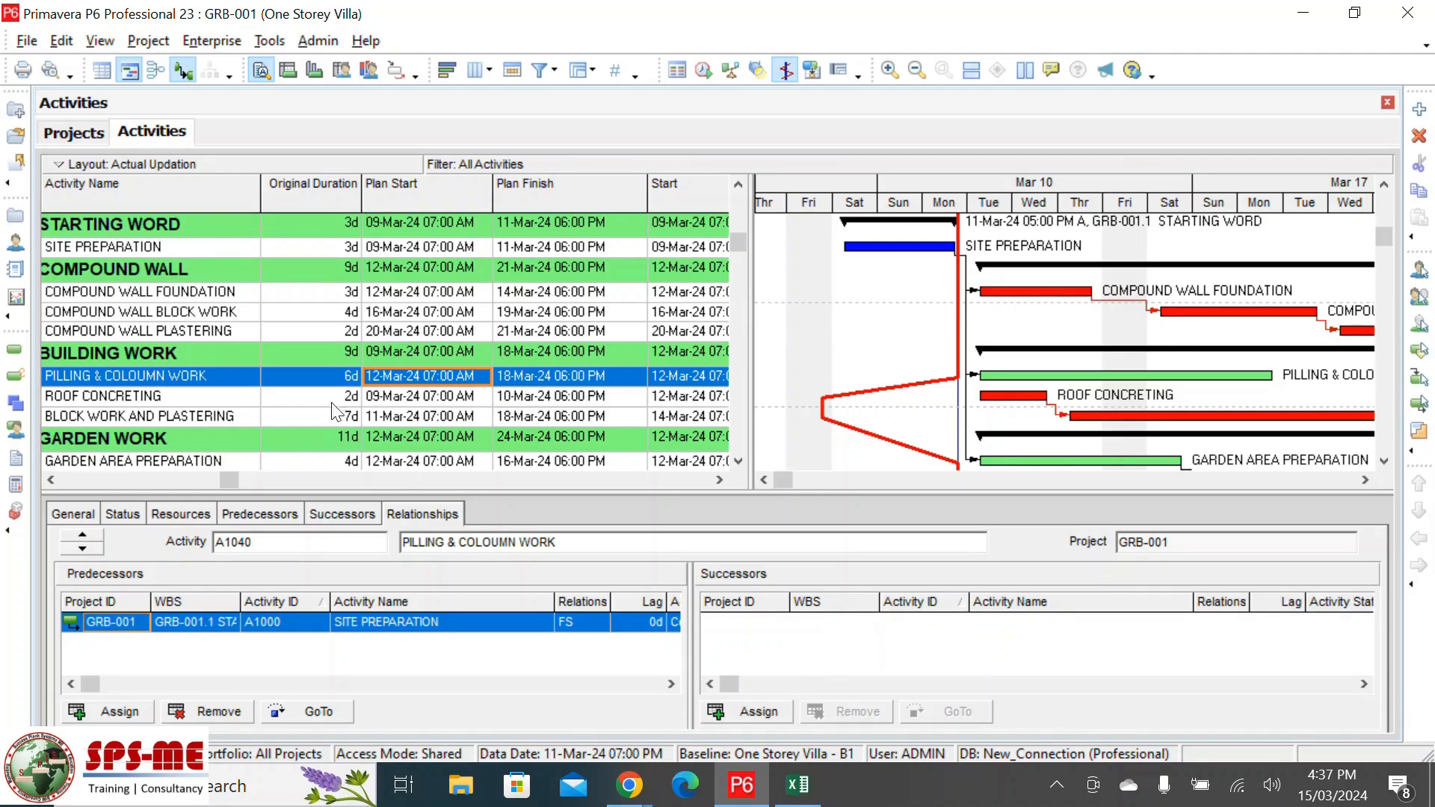
# - Open the One Storey Villa project GRB-1 under RRK POWER in place of the current project
pyautogui.click(26, 42)
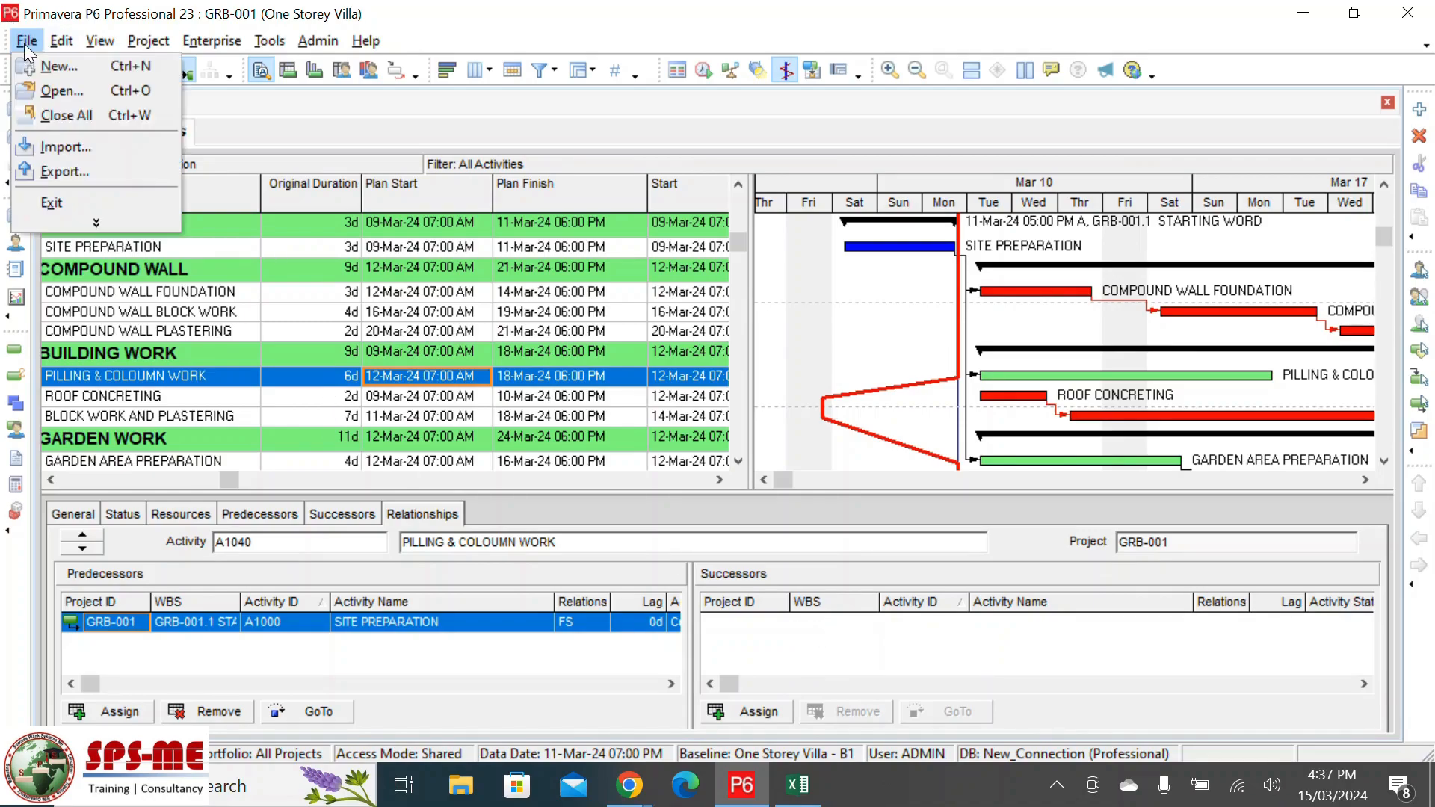
pyautogui.click(46, 91)
pyautogui.scroll(-15, 813, 413)
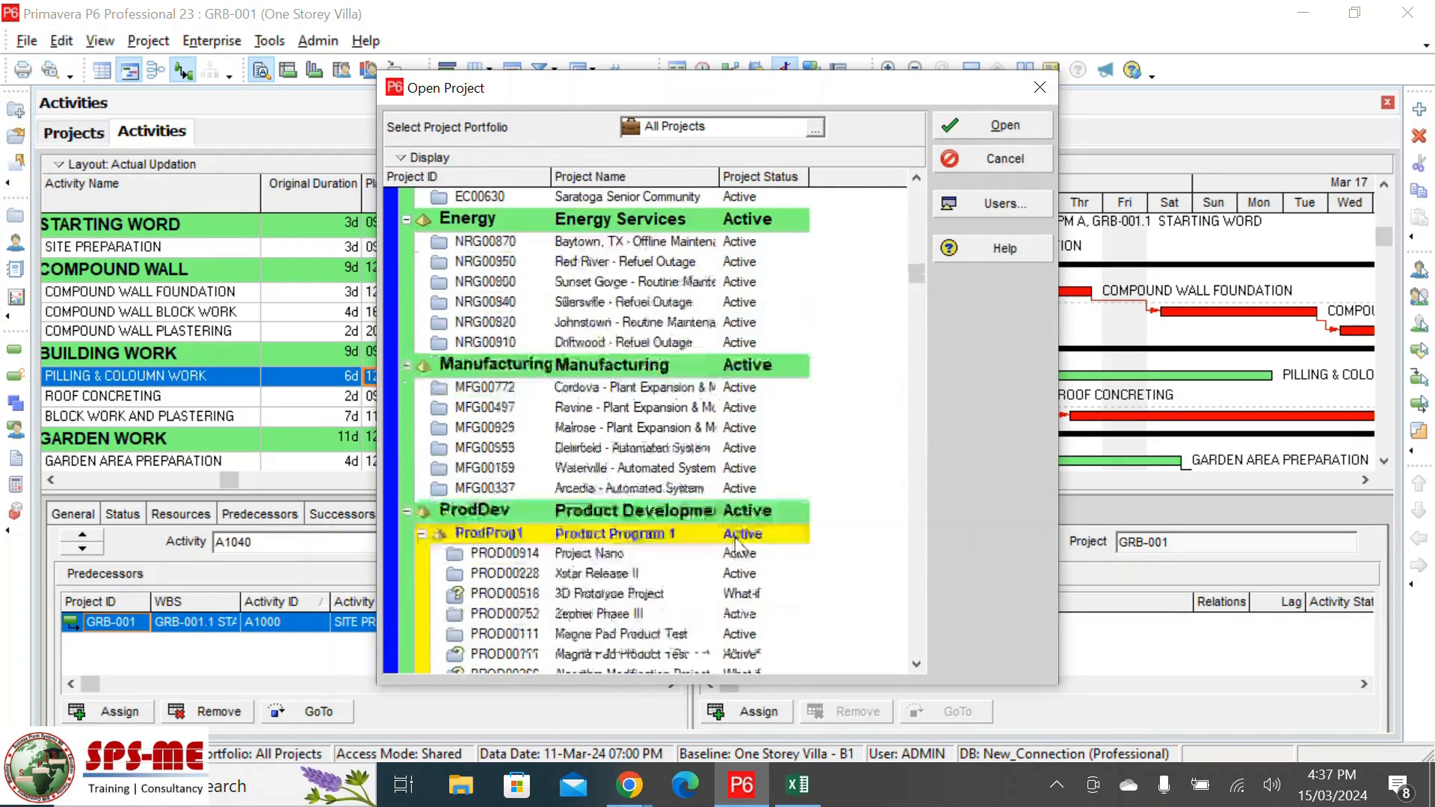
pyautogui.scroll(-5, 725, 549)
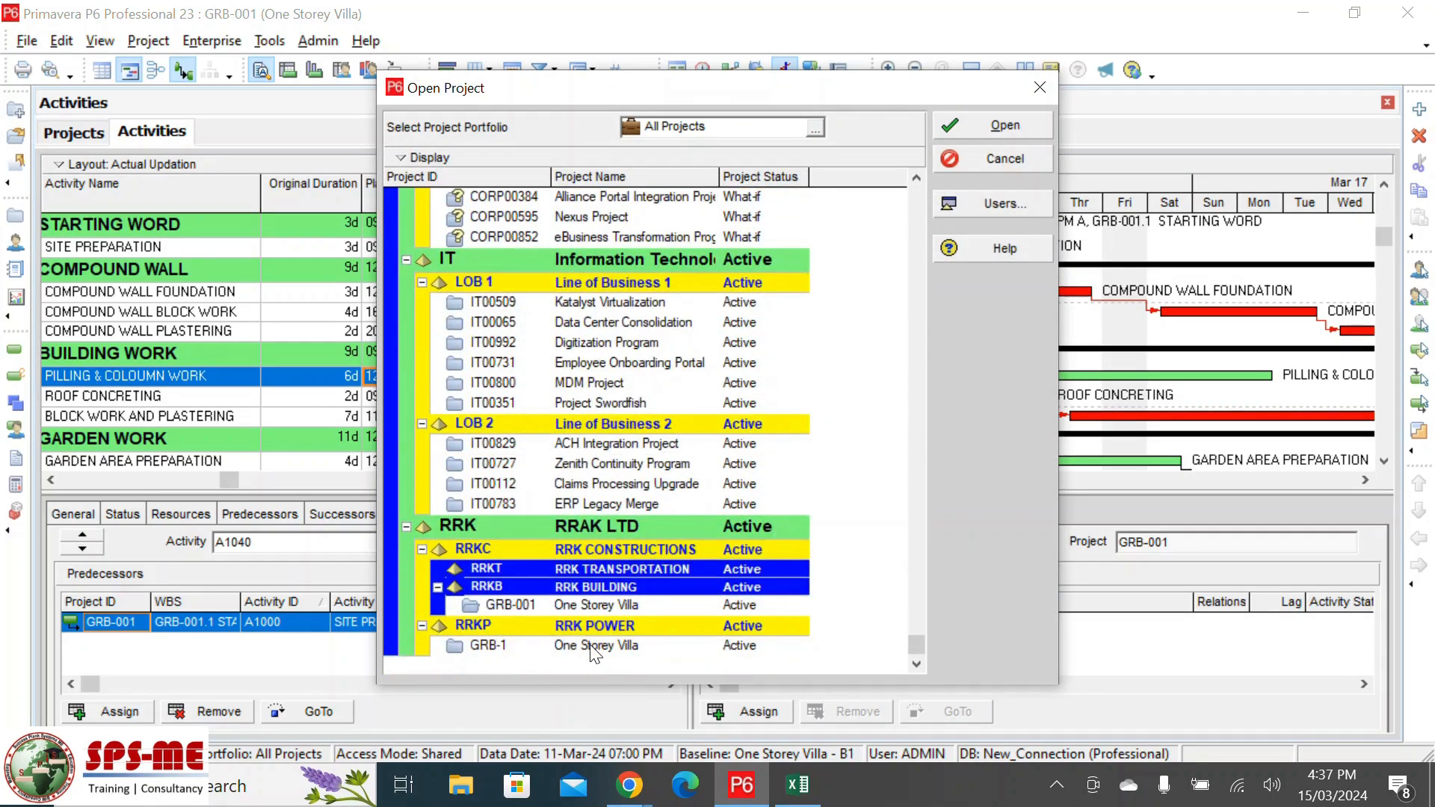
pyautogui.click(592, 647)
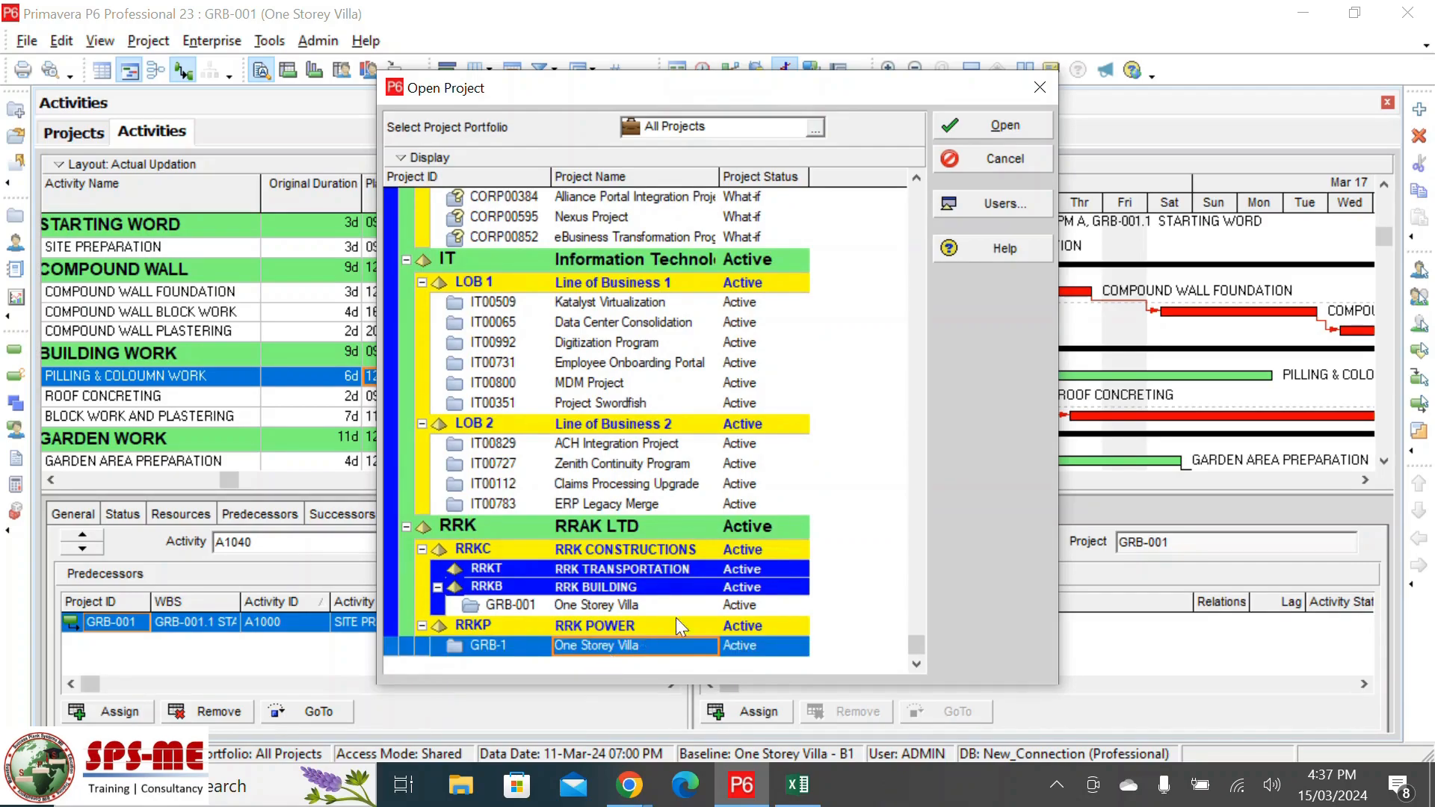
pyautogui.click(993, 120)
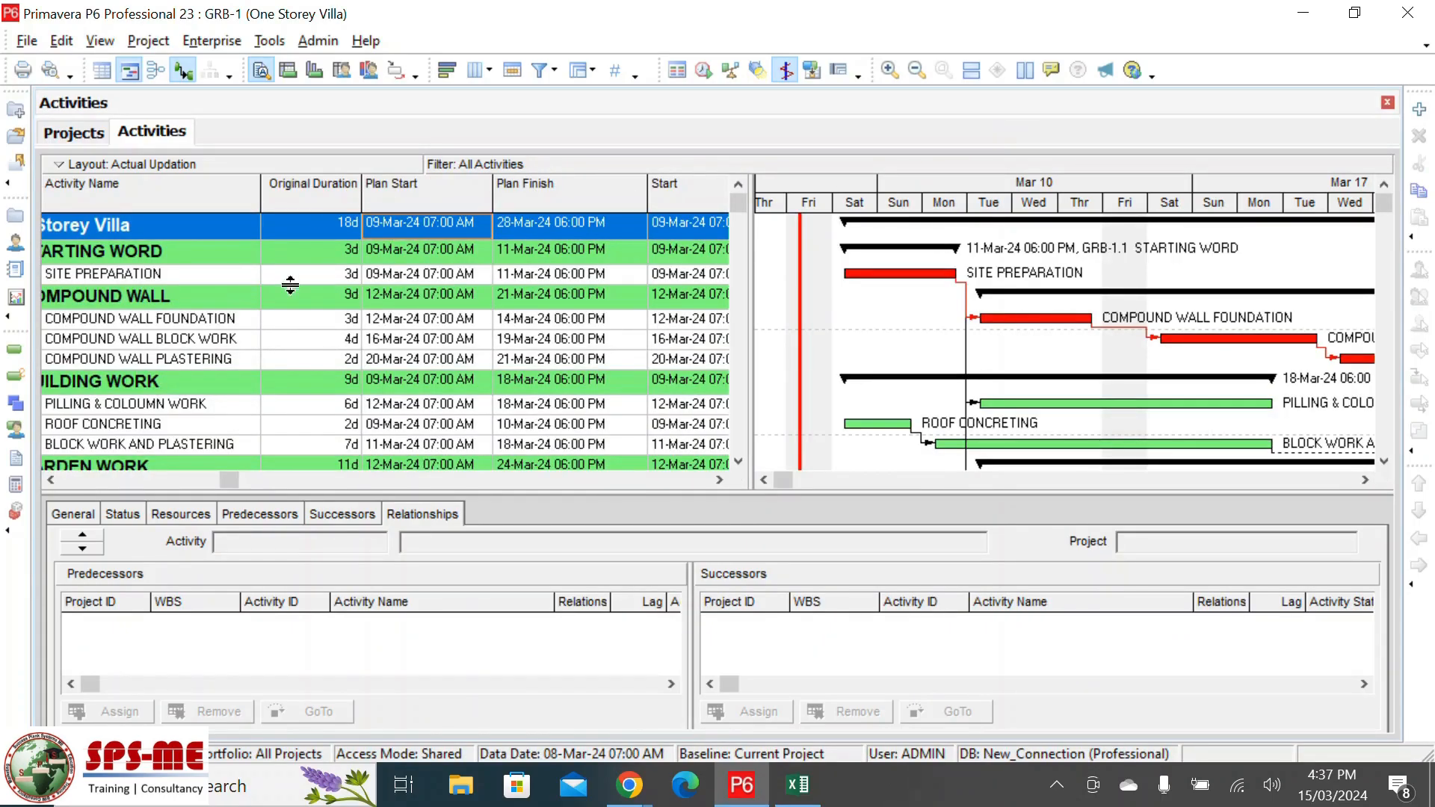
# - In GRB-1, check the SITE PREPARATION links and assign ROOF CONCRETING (A1050) as successor of PILLING & COLOUMN WORK
pyautogui.click(405, 275)
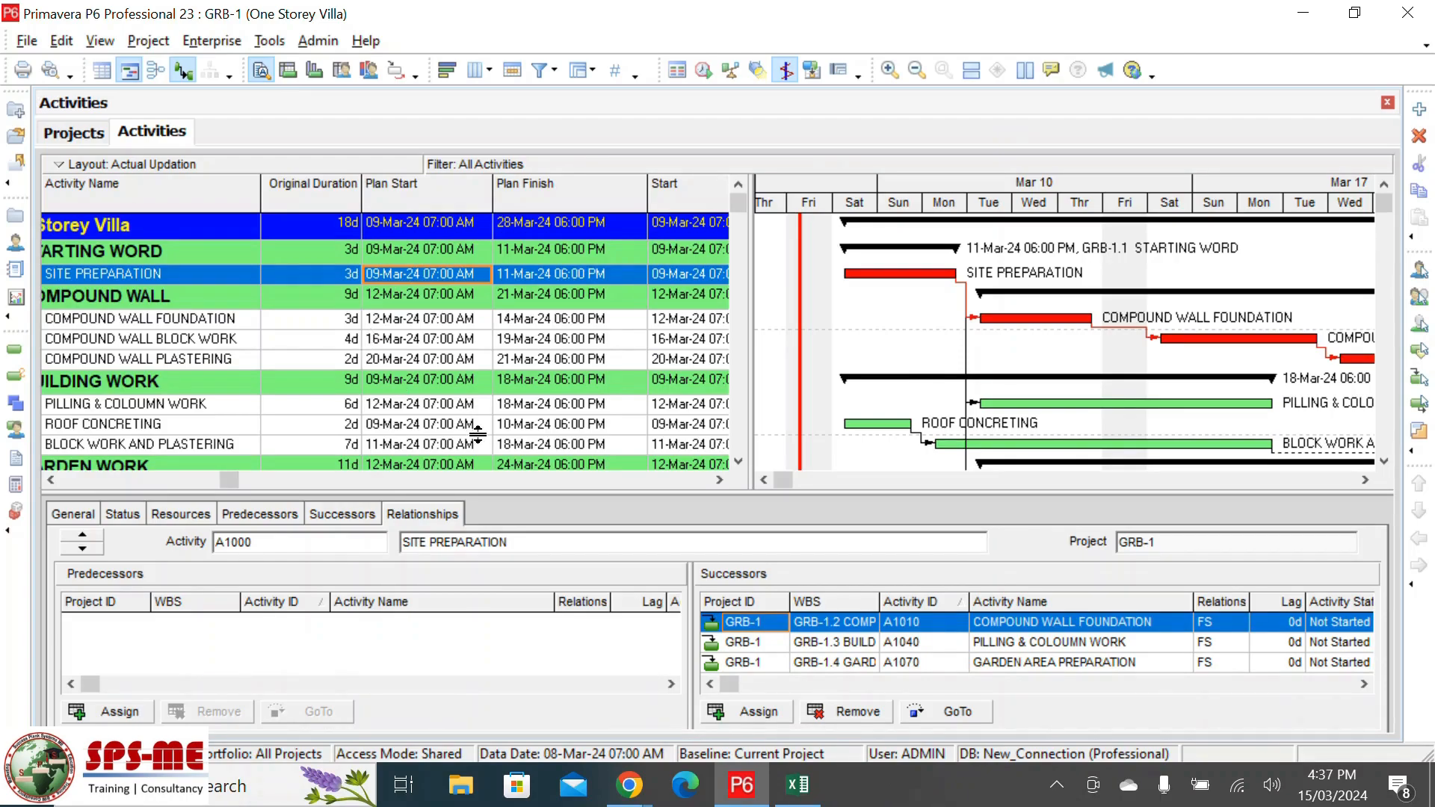
pyautogui.click(417, 405)
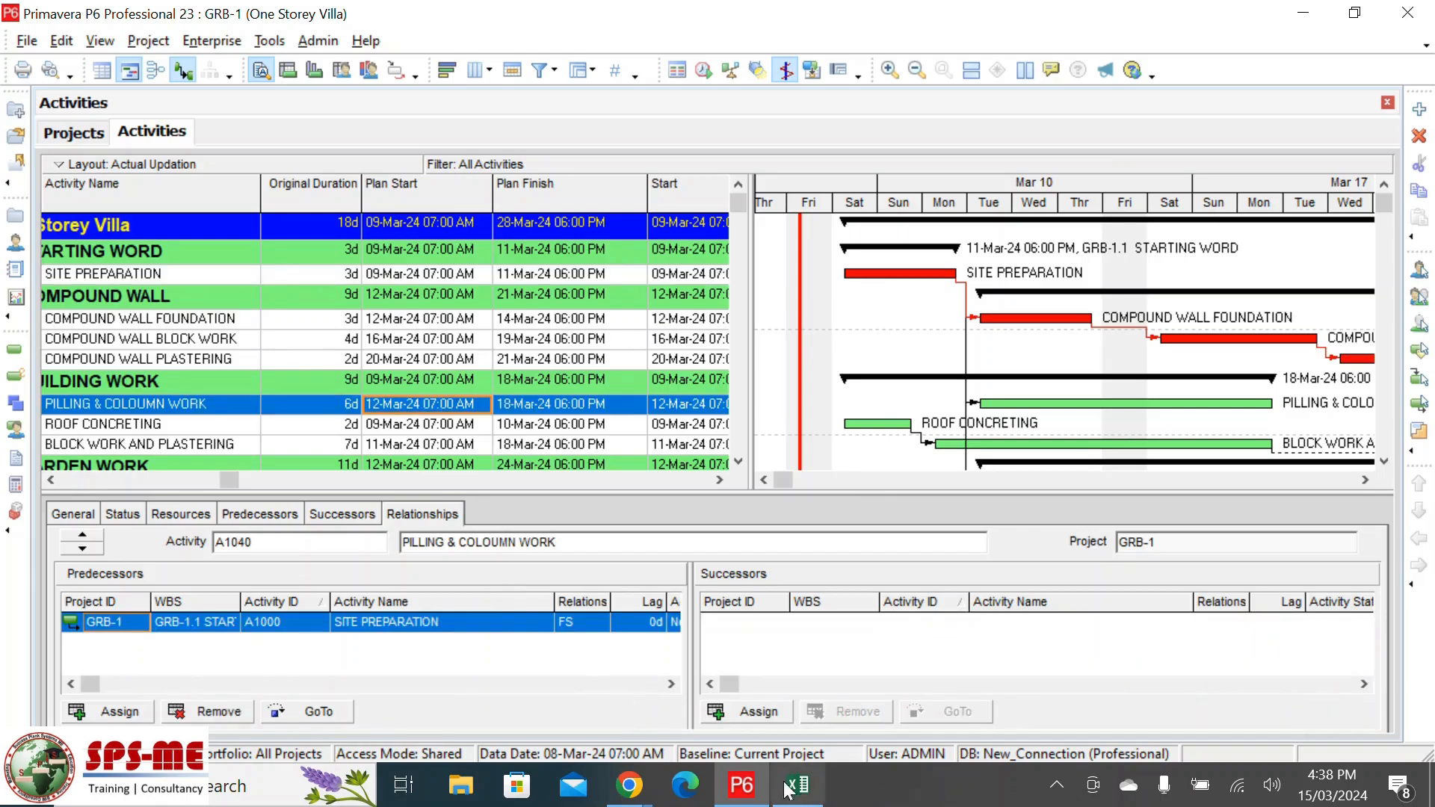
pyautogui.click(752, 712)
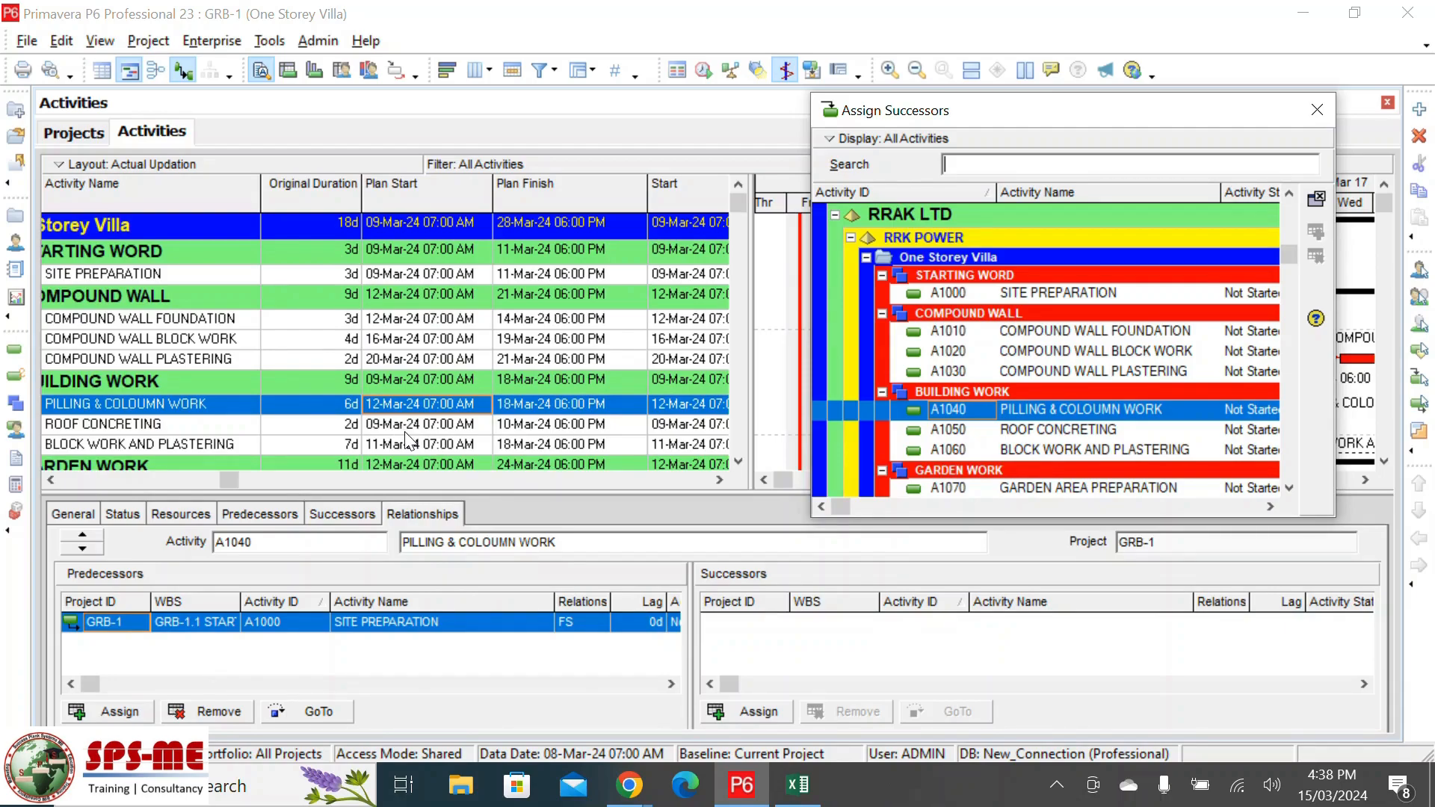
pyautogui.doubleClick(1073, 430)
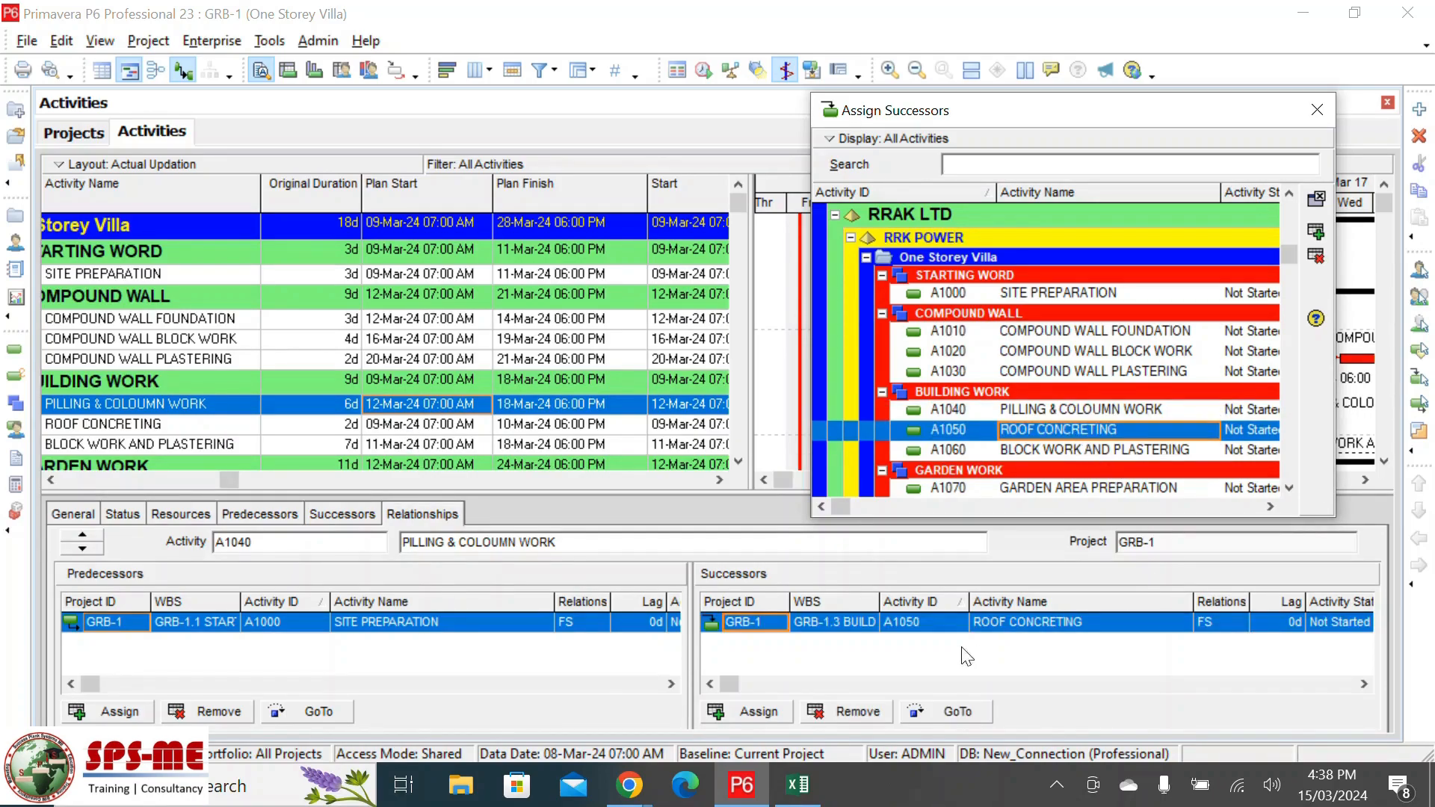
# - Assign BLOCK WORK AND PLASTERING (A1060) as another successor of ROOF CONCRETING
pyautogui.click(417, 426)
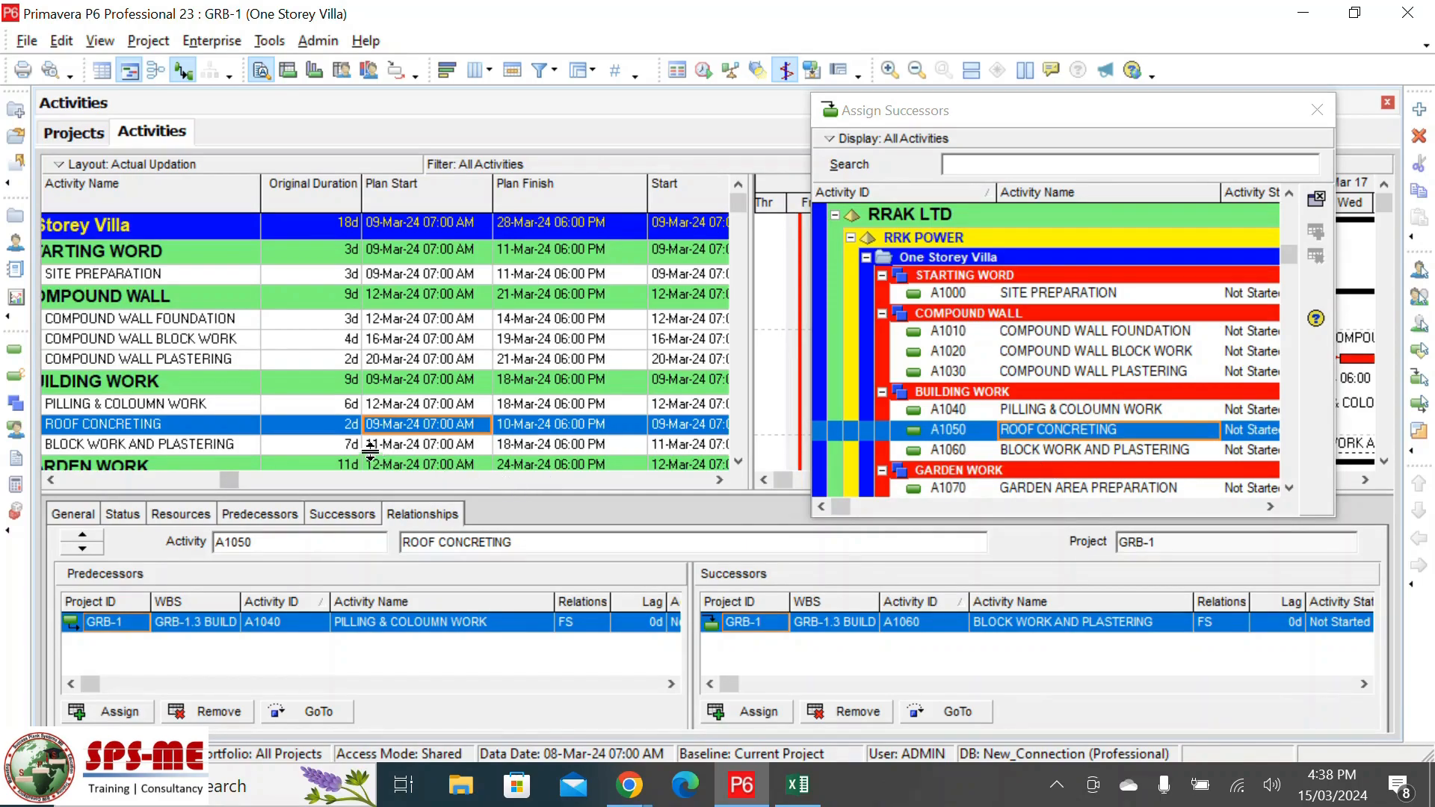
pyautogui.click(1029, 447)
pyautogui.doubleClick(1030, 447)
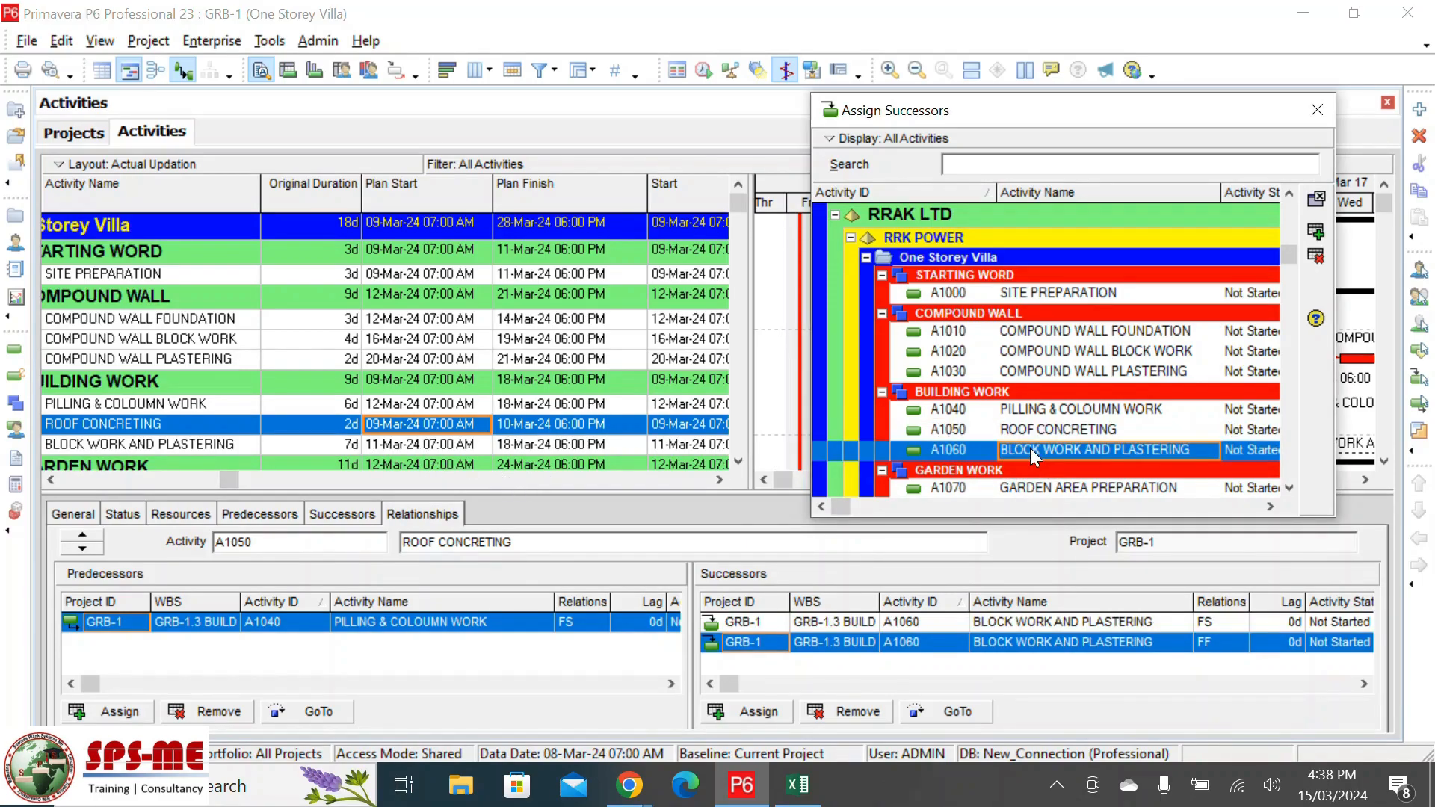
# - Review the predecessor and successor links of BLOCK WORK AND PLASTERING, COMPOUND WALL PLASTERING, GARDEN AREA PREPARATION, FERTILIZE SOIL, PAINTING, ELECTRICAL PLUMBING WORK and HANDOVER
pyautogui.click(420, 446)
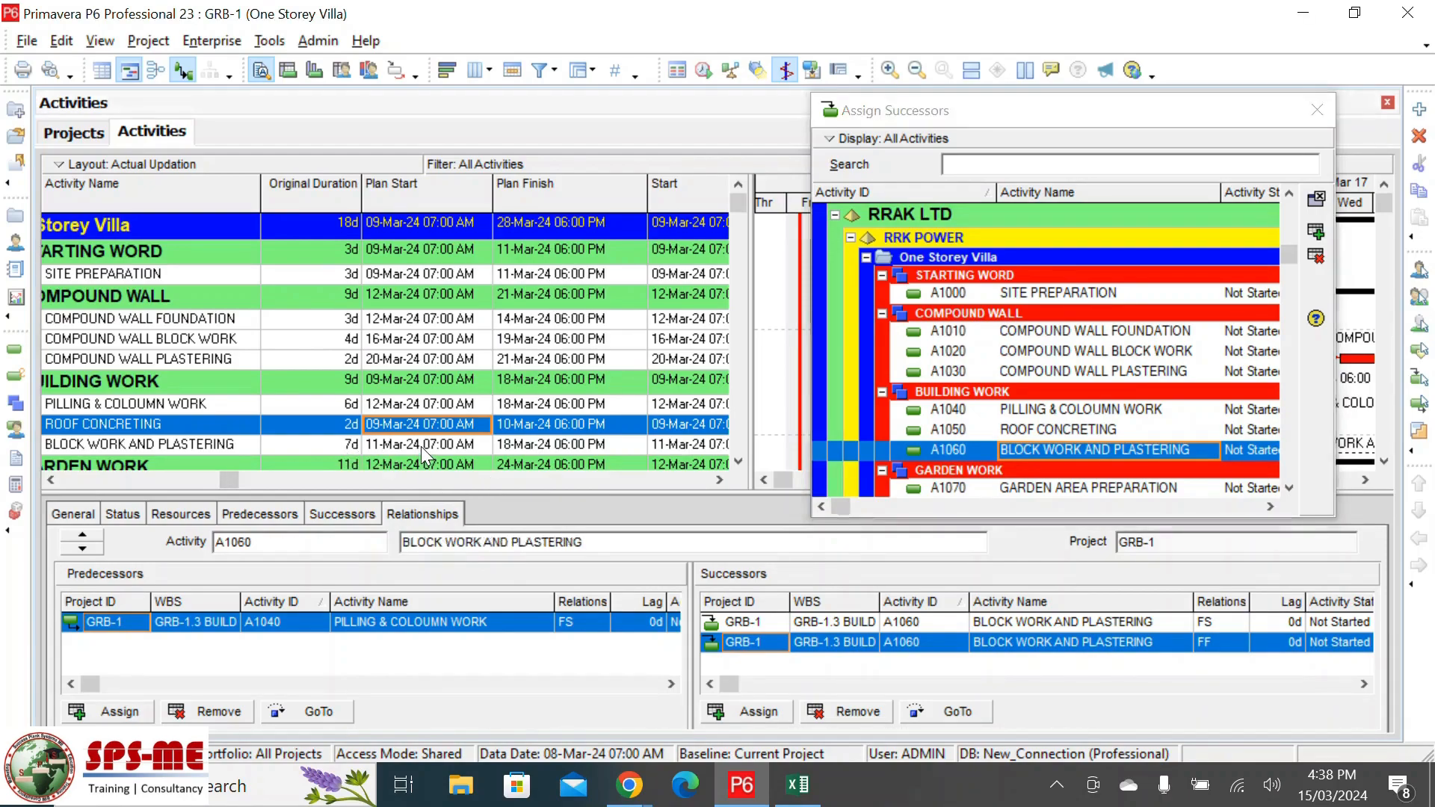
pyautogui.scroll(-2, 1101, 482)
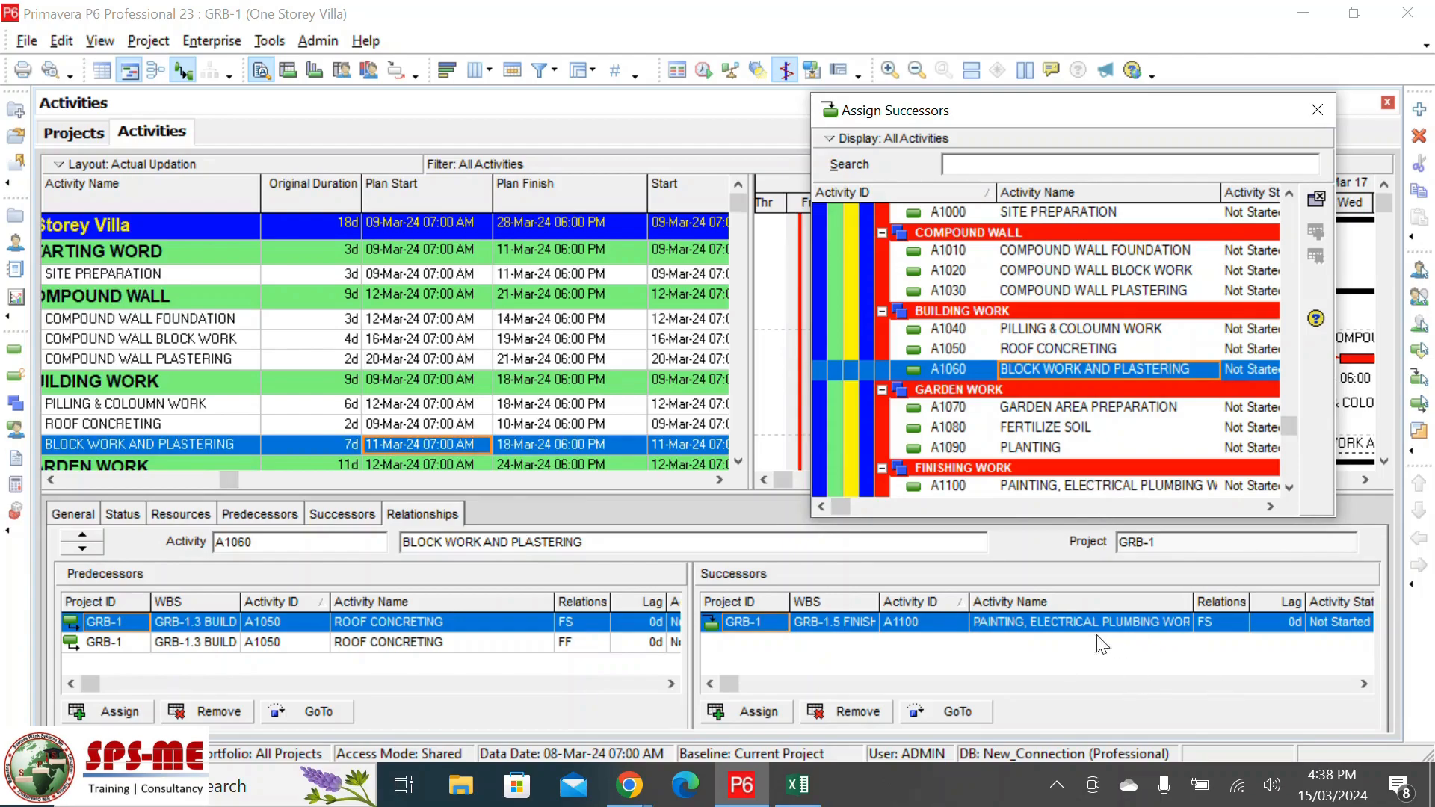
pyautogui.scroll(-1, 396, 361)
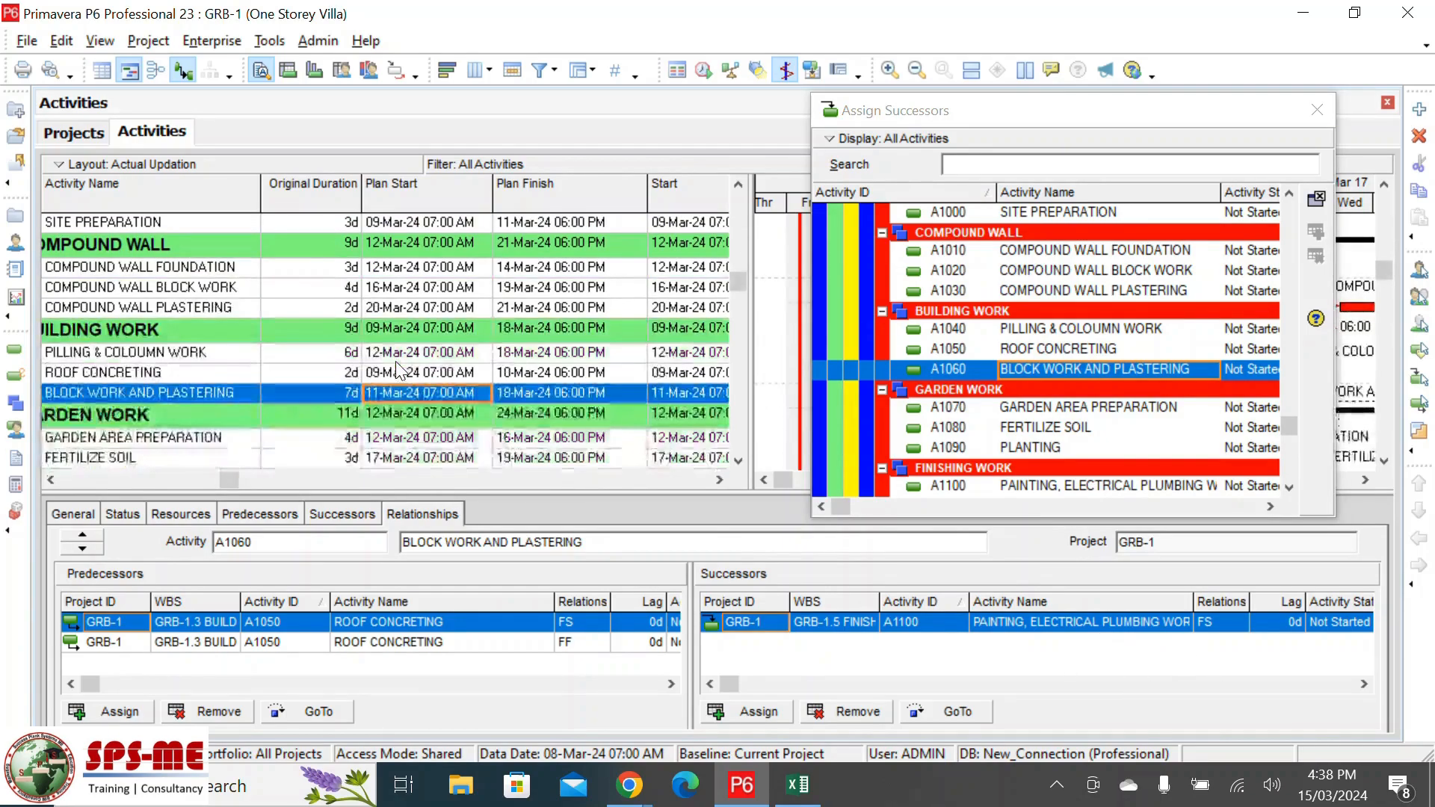
pyautogui.click(435, 308)
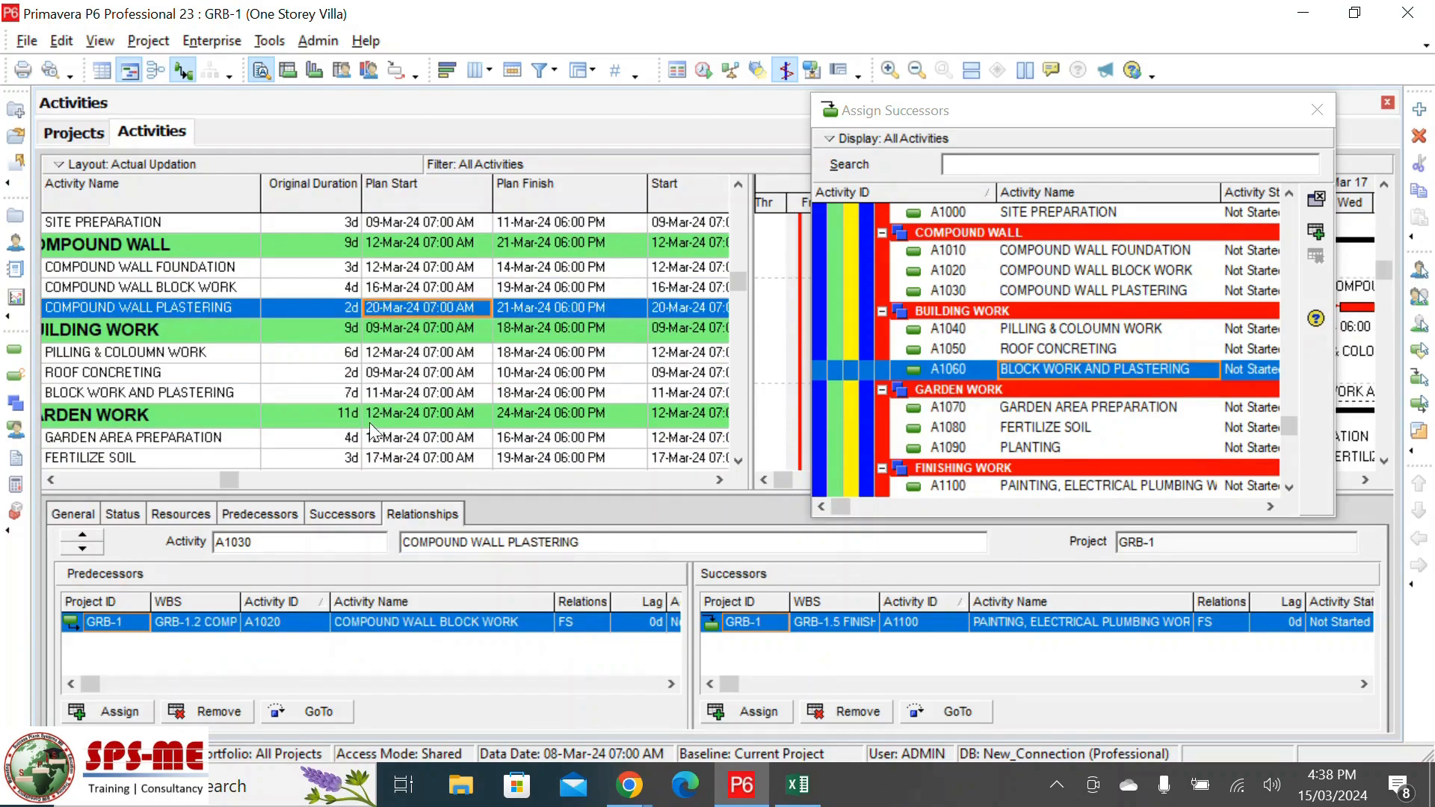
pyautogui.click(389, 438)
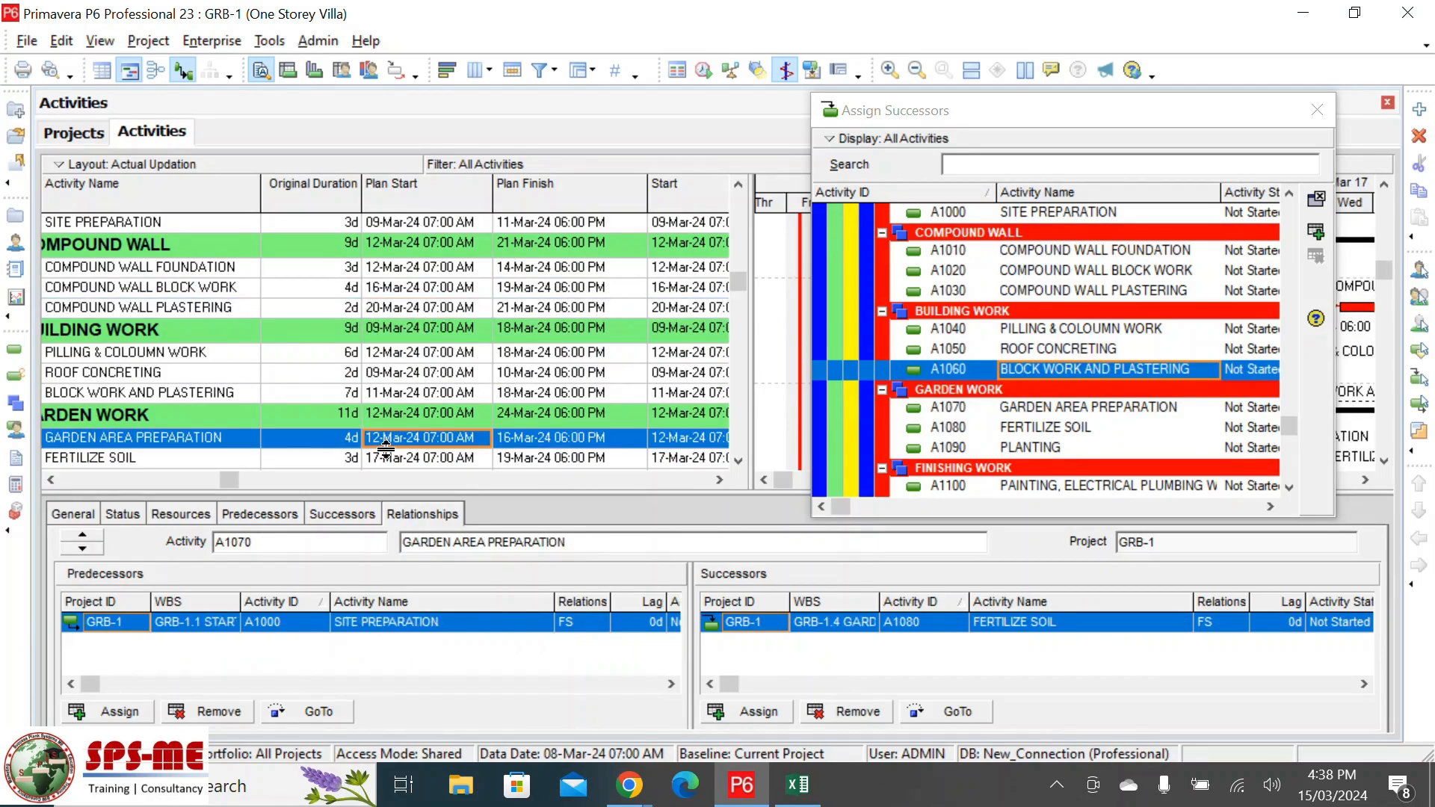
pyautogui.click(388, 457)
pyautogui.scroll(-2, 441, 422)
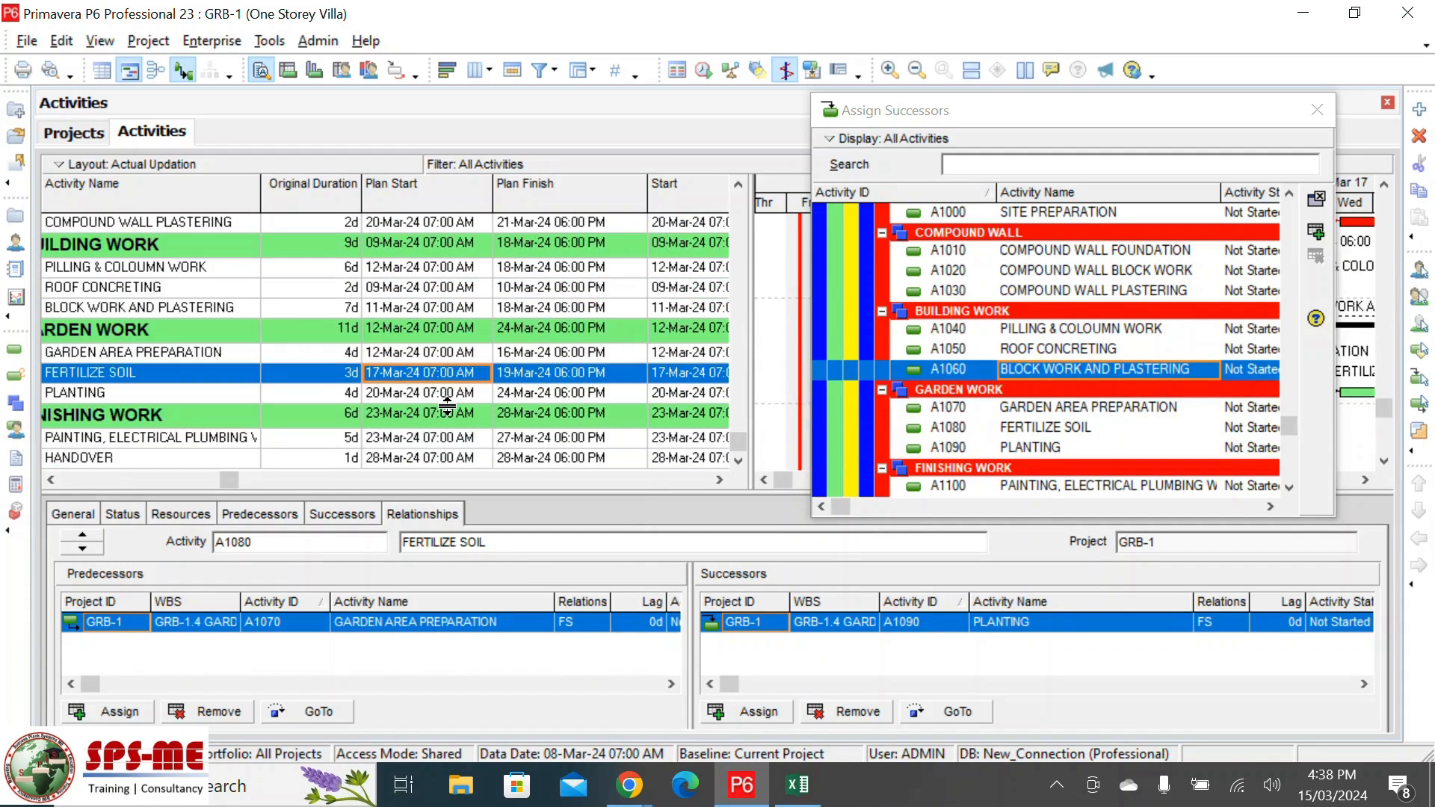
pyautogui.click(408, 440)
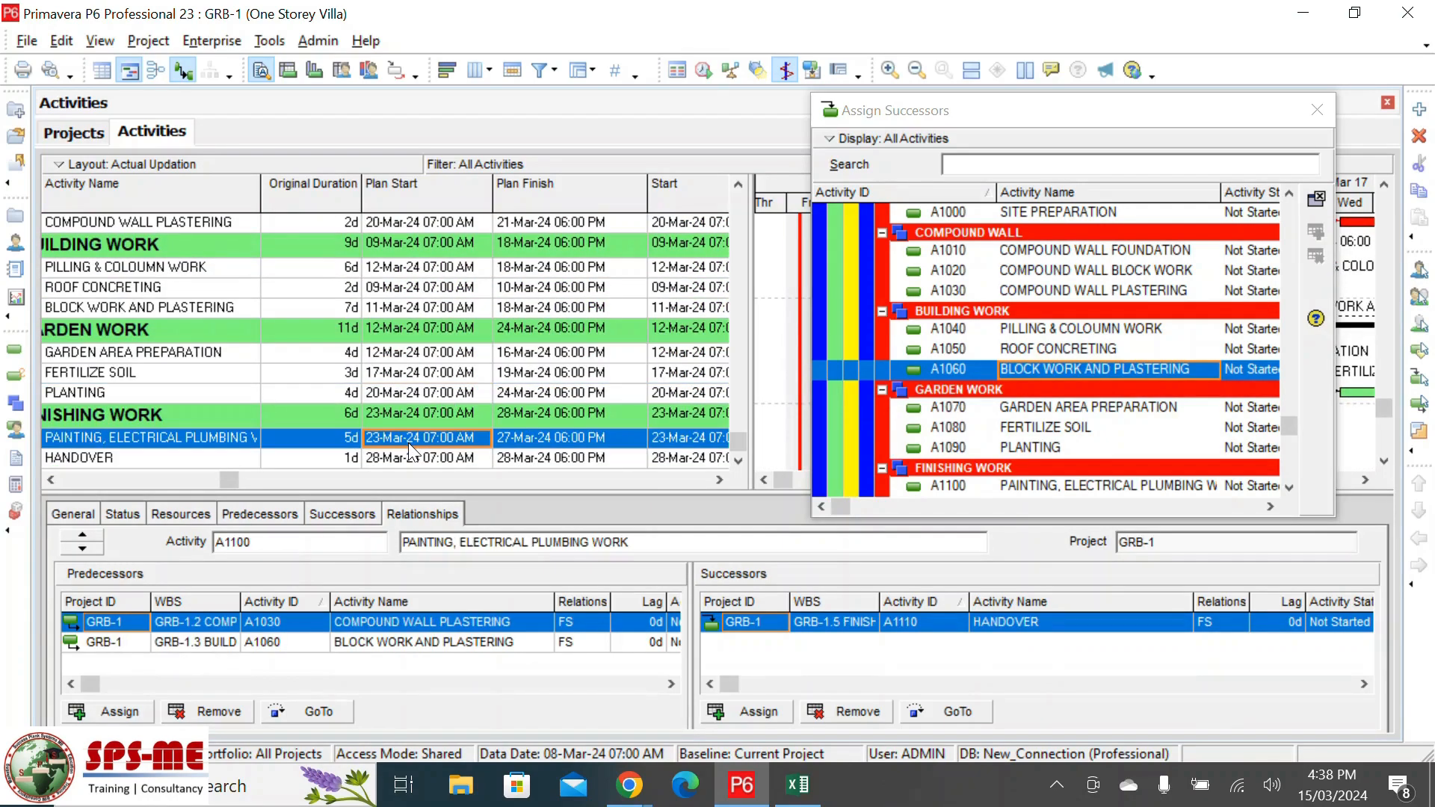
pyautogui.click(388, 459)
pyautogui.scroll(1, 437, 366)
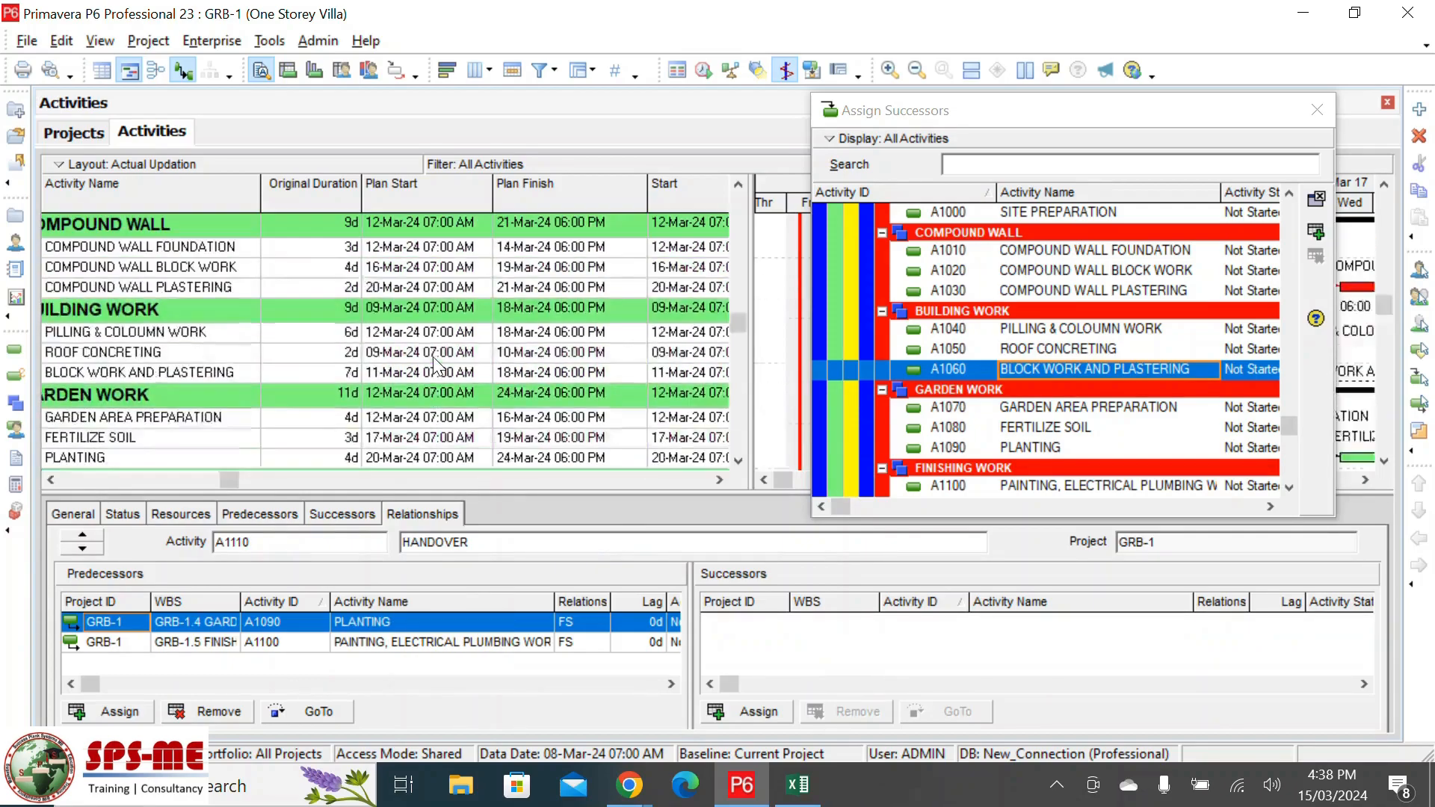
# - Finish assigning successors and reschedule the project with all projects using their own data date
pyautogui.press('Escape')
pyautogui.press('F9')
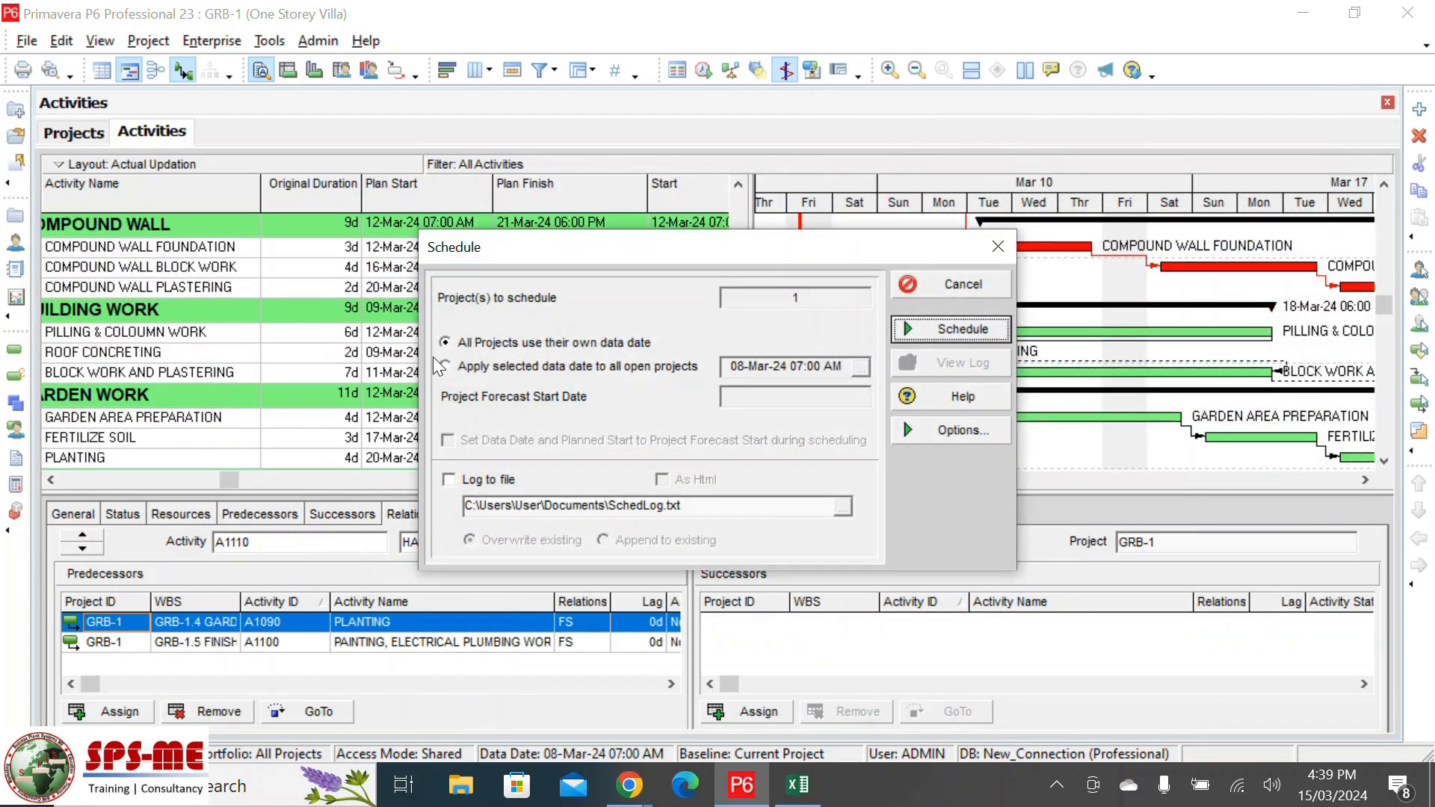
pyautogui.click(504, 368)
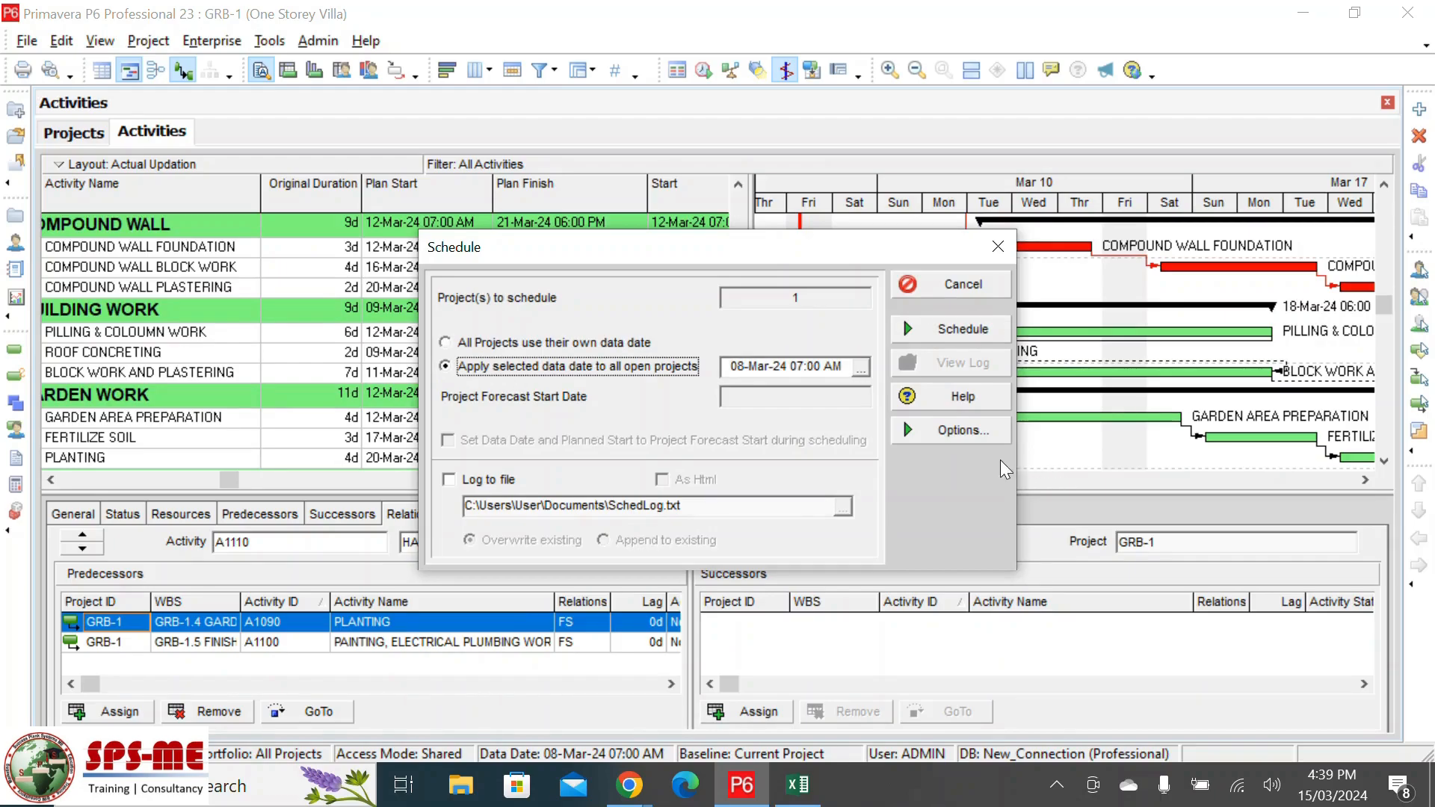
pyautogui.click(447, 342)
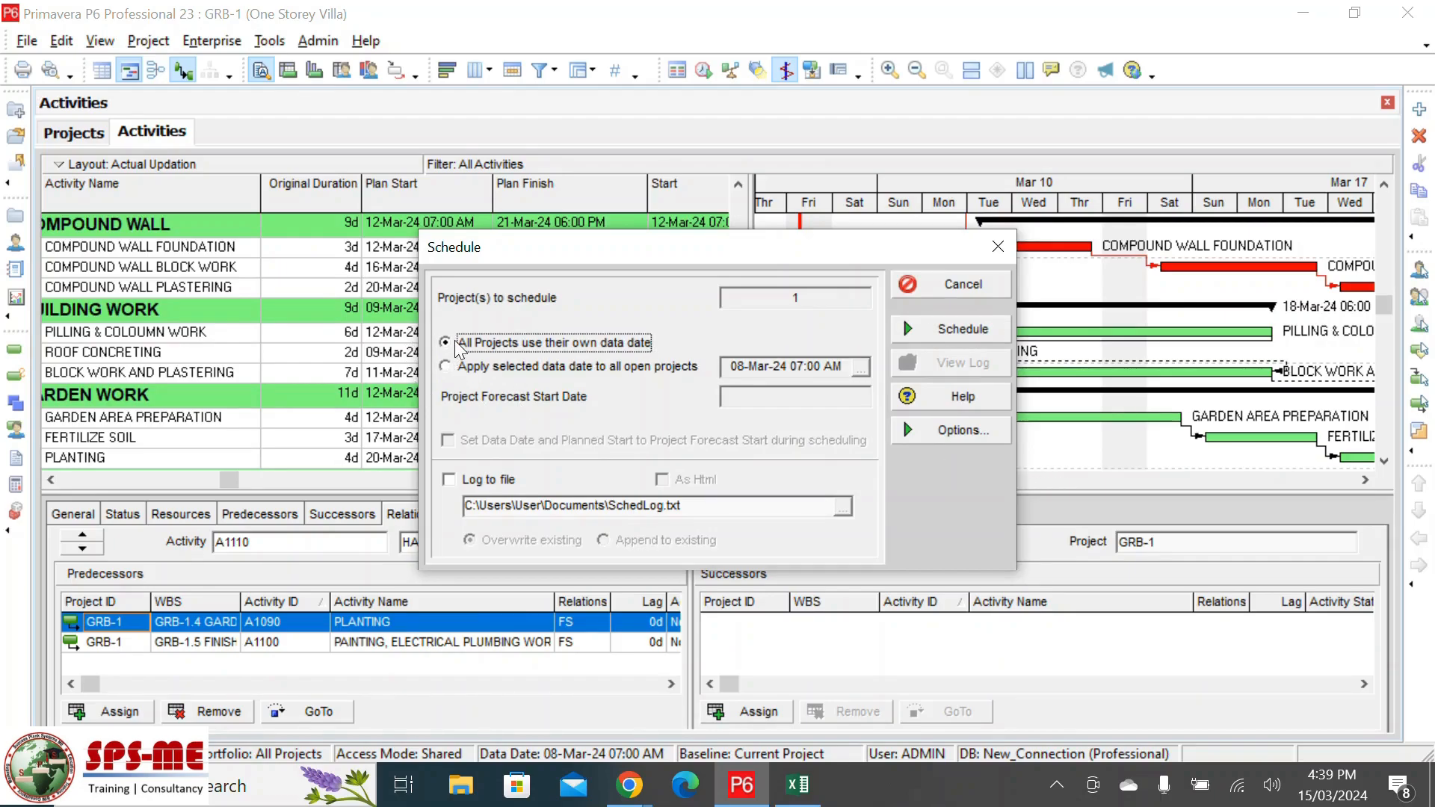
pyautogui.click(964, 330)
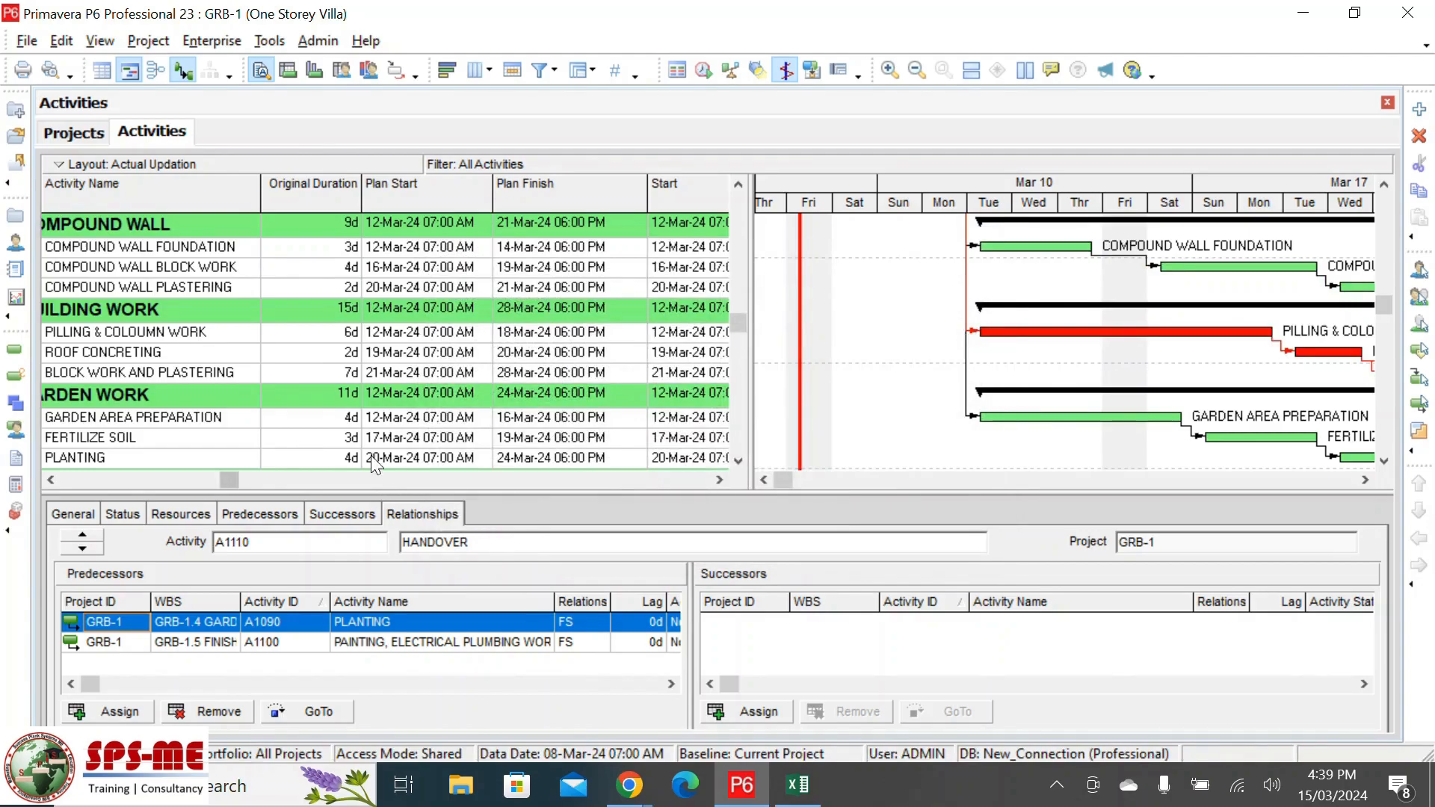
# - Save a copy of the current One Storey Villa project as a new baseline
pyautogui.scroll(2, 424, 344)
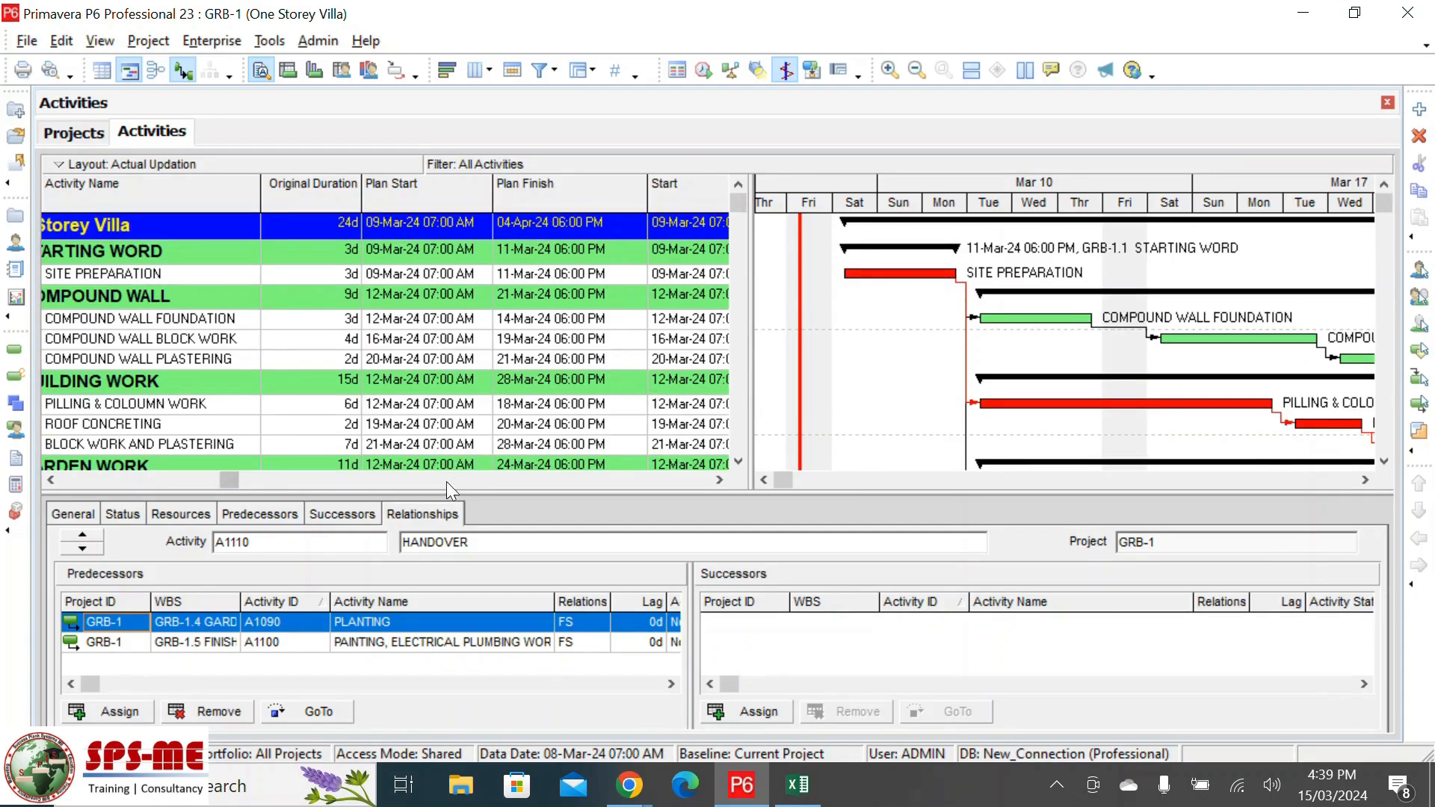
pyautogui.moveTo(229, 479)
pyautogui.mouseDown()
pyautogui.moveTo(320, 479)
pyautogui.moveTo(229, 479)
pyautogui.mouseUp()
pyautogui.click(148, 41)
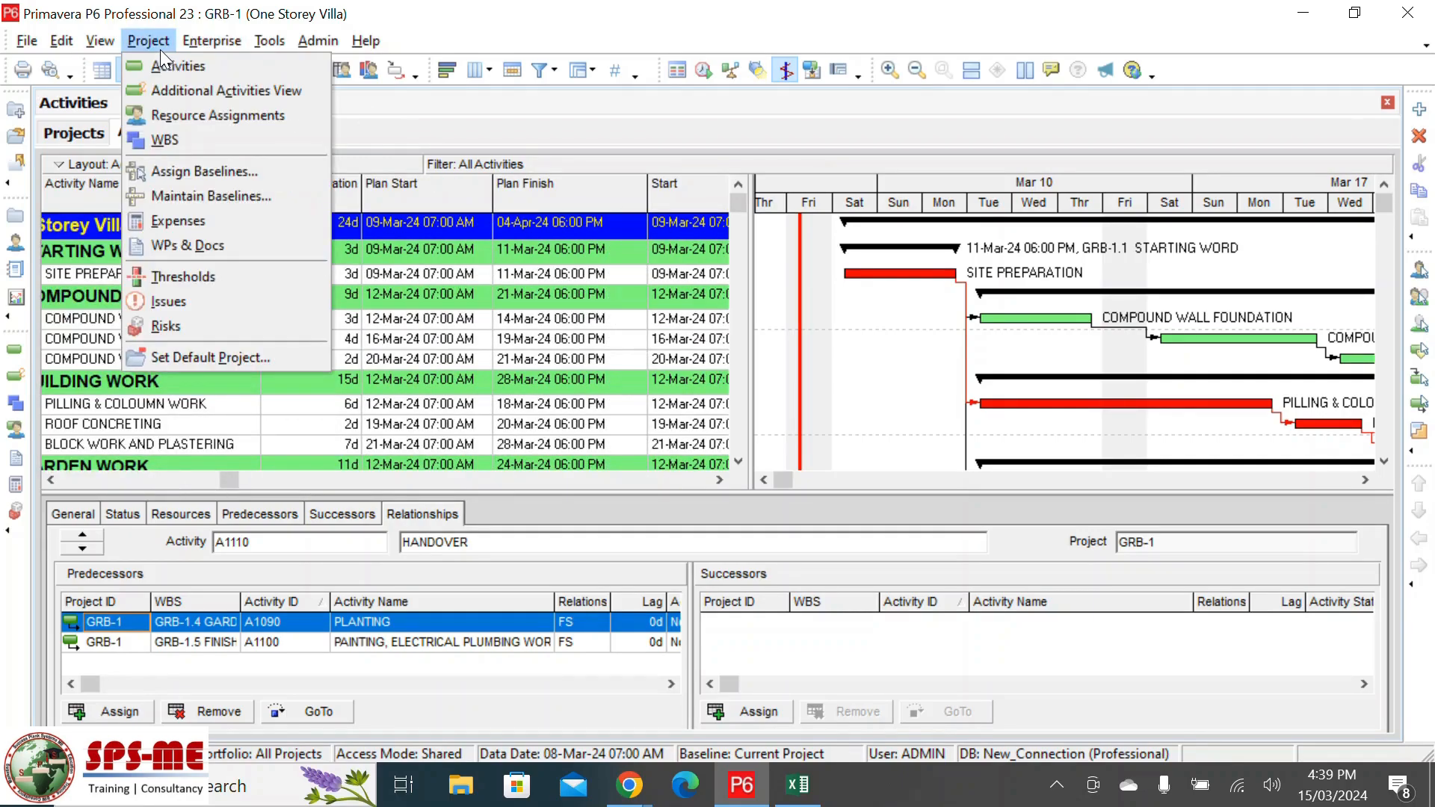
pyautogui.click(220, 197)
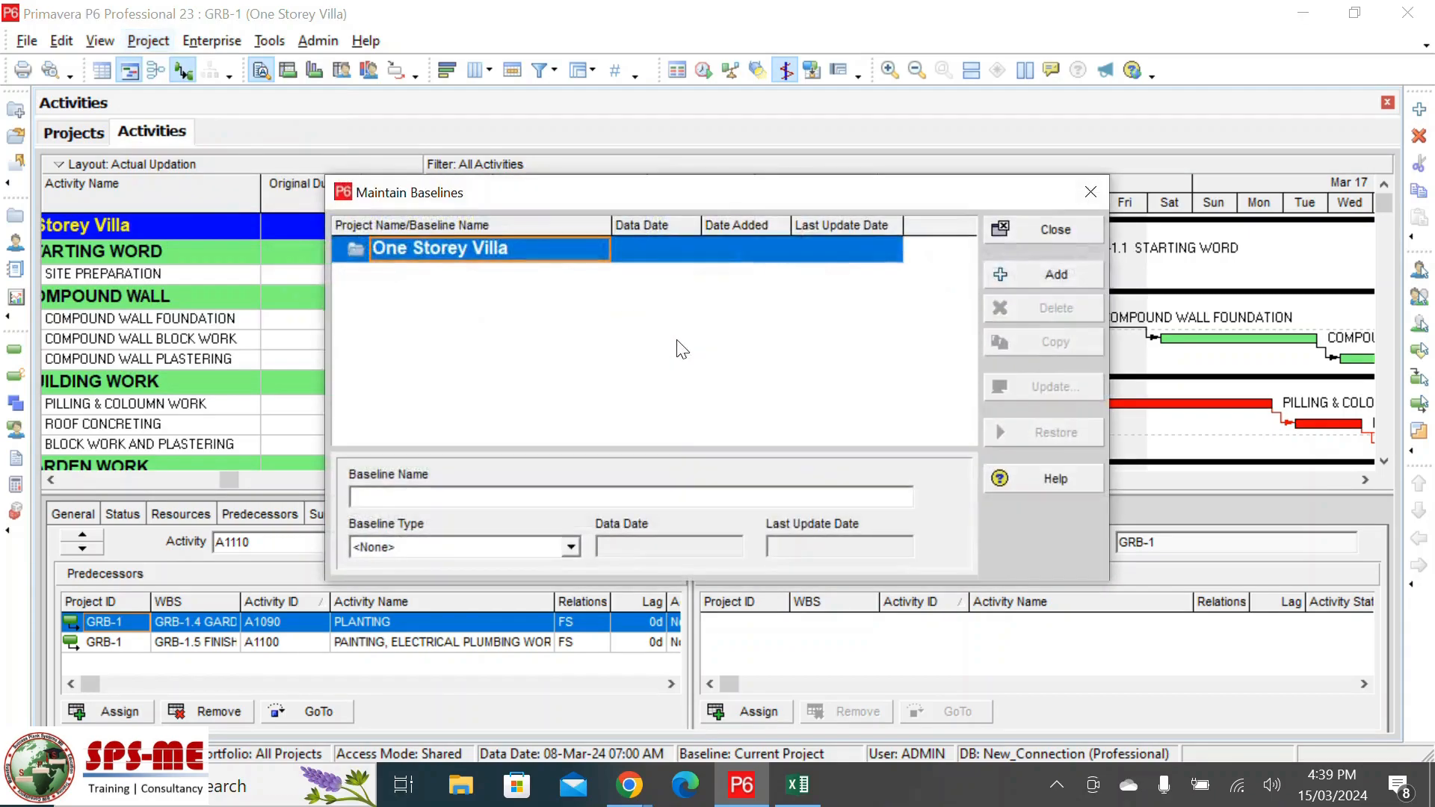
pyautogui.click(1067, 271)
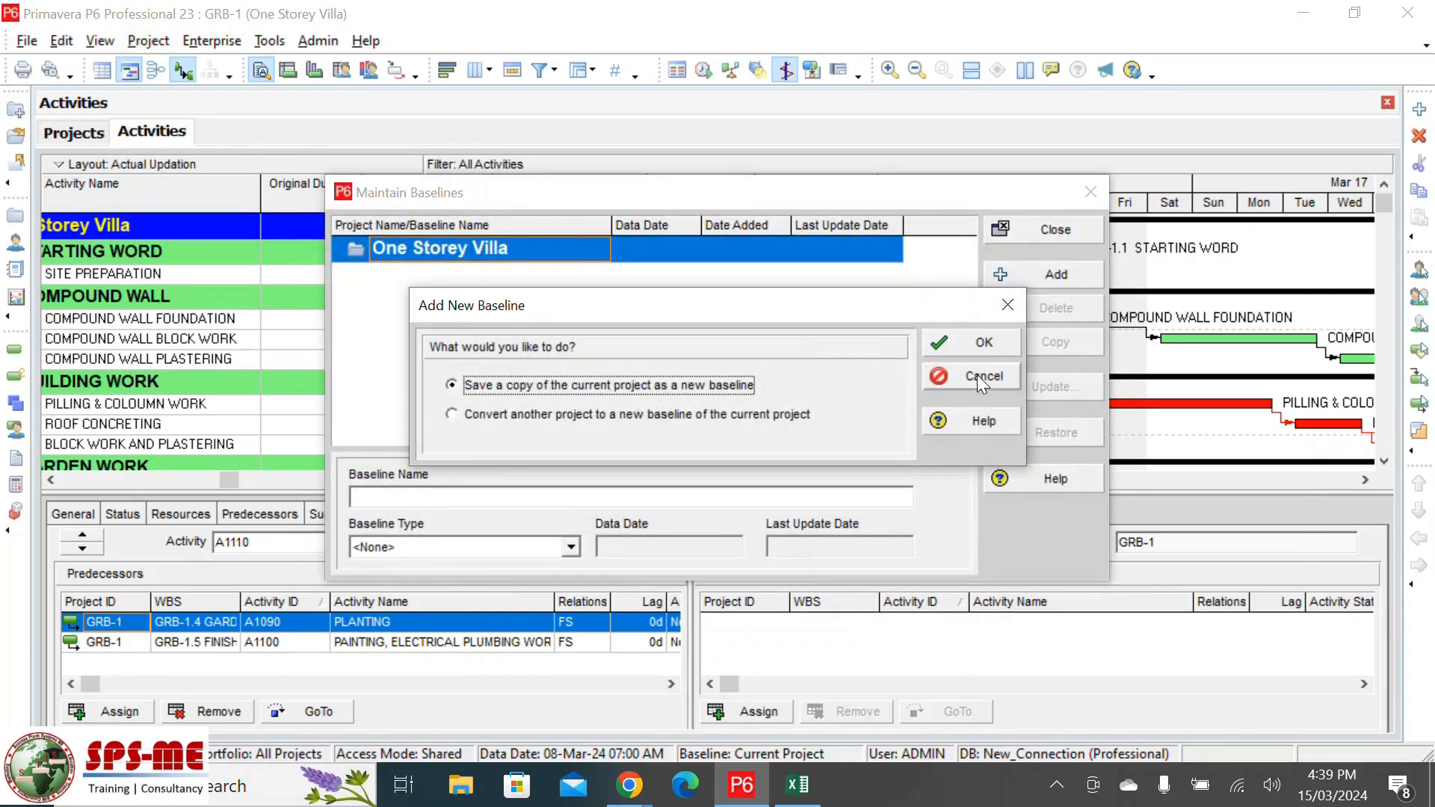
pyautogui.click(979, 346)
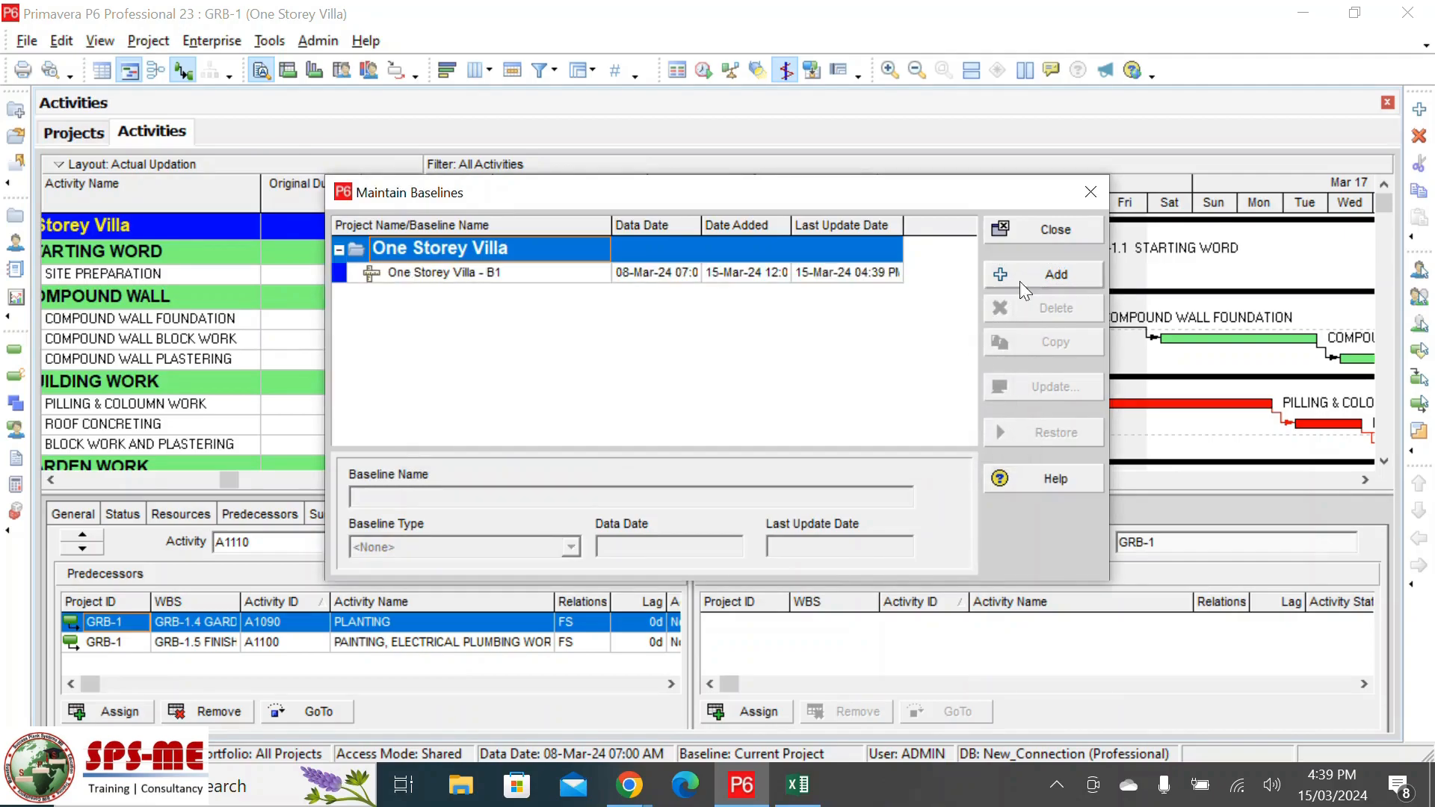
pyautogui.click(1055, 230)
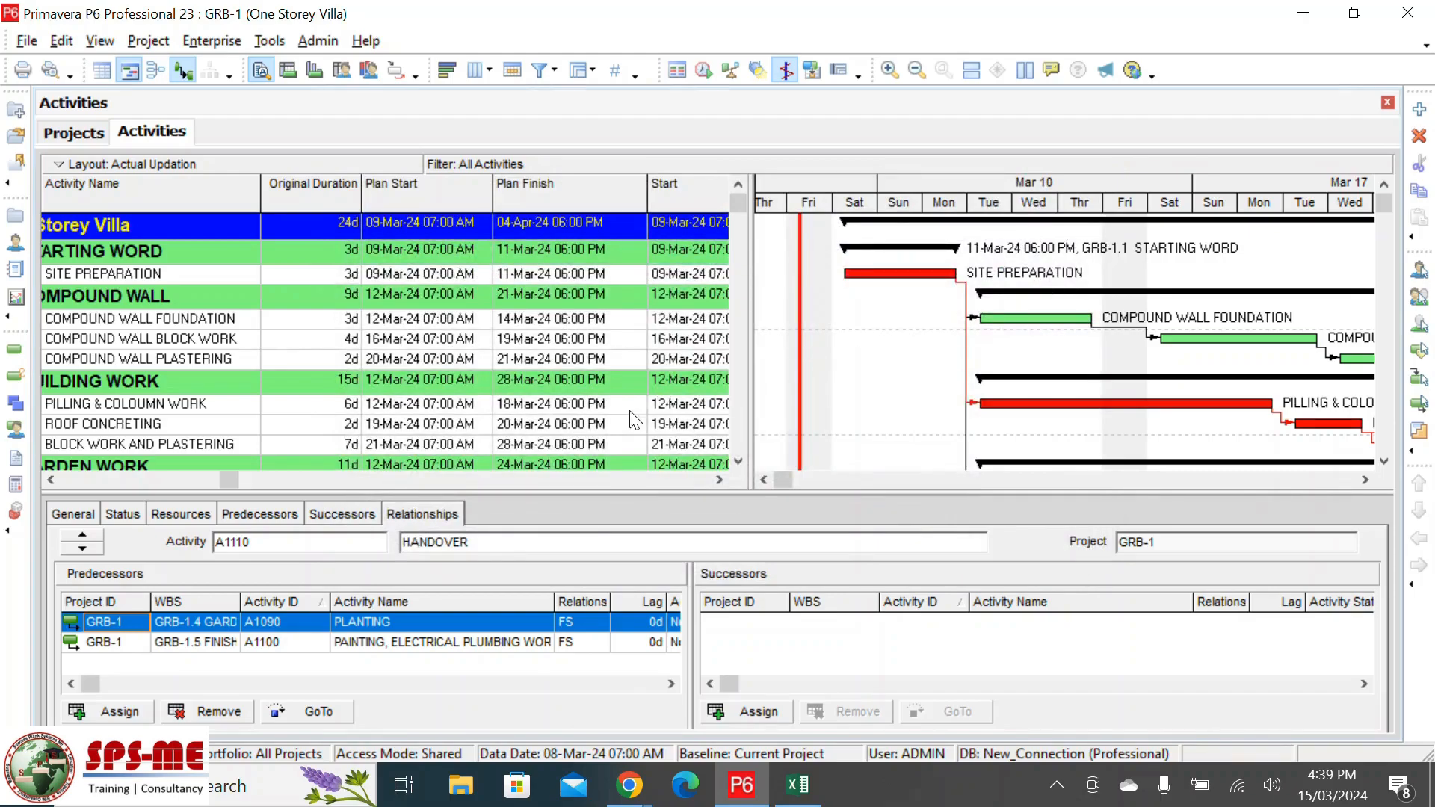
# - Assign One Storey Villa - B1 as both the project baseline and the primary user baseline of GRB-1
pyautogui.click(148, 41)
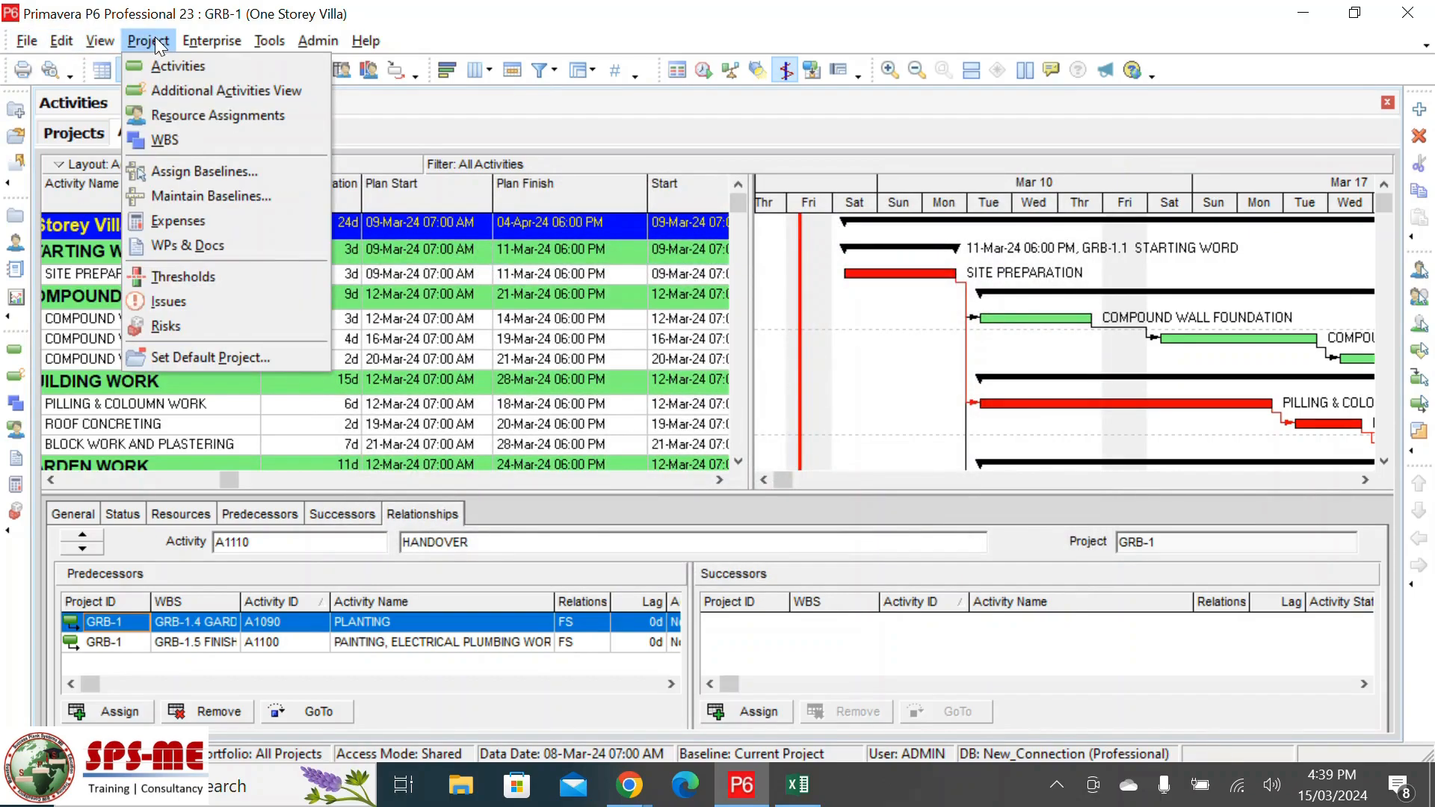
pyautogui.click(202, 171)
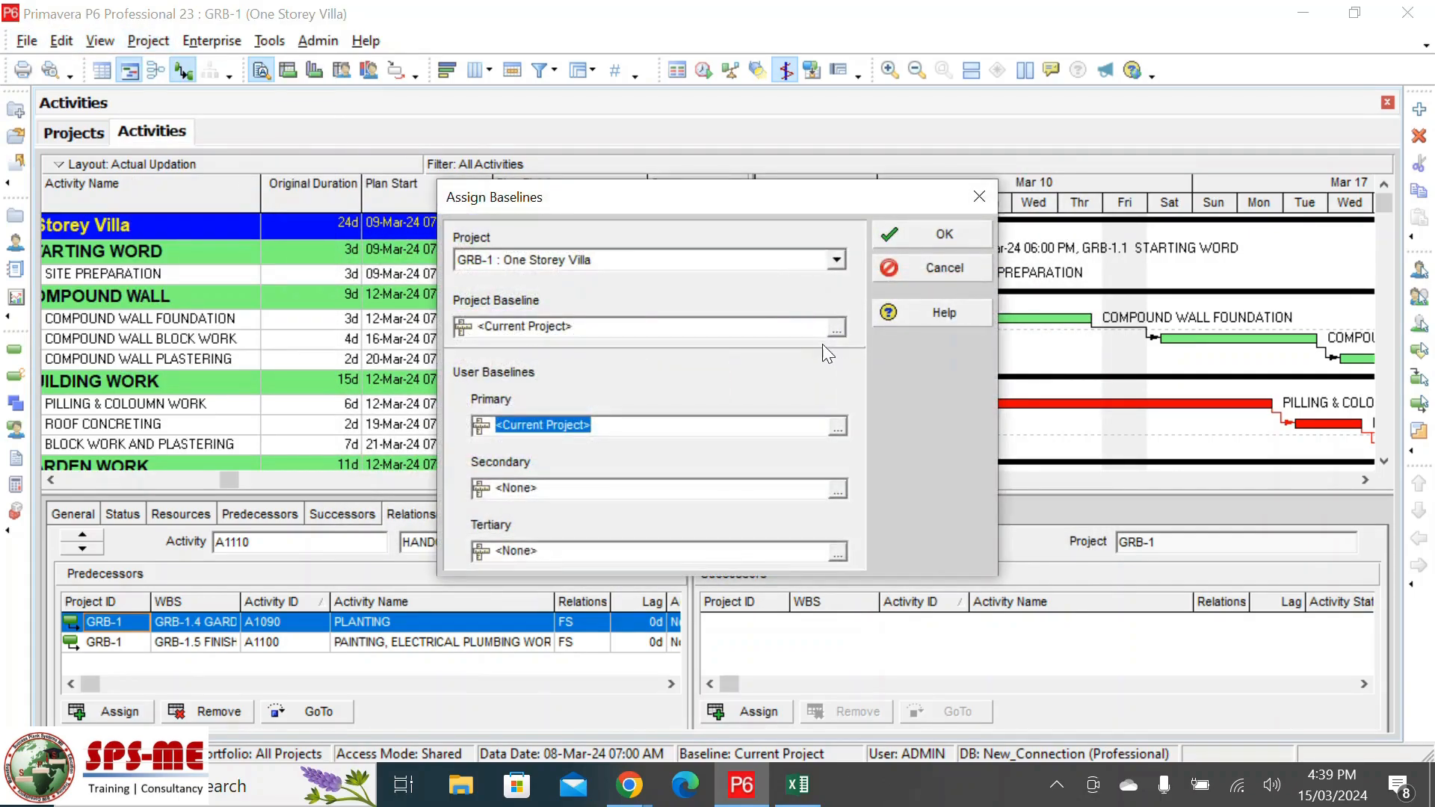
pyautogui.click(836, 330)
pyautogui.doubleClick(641, 317)
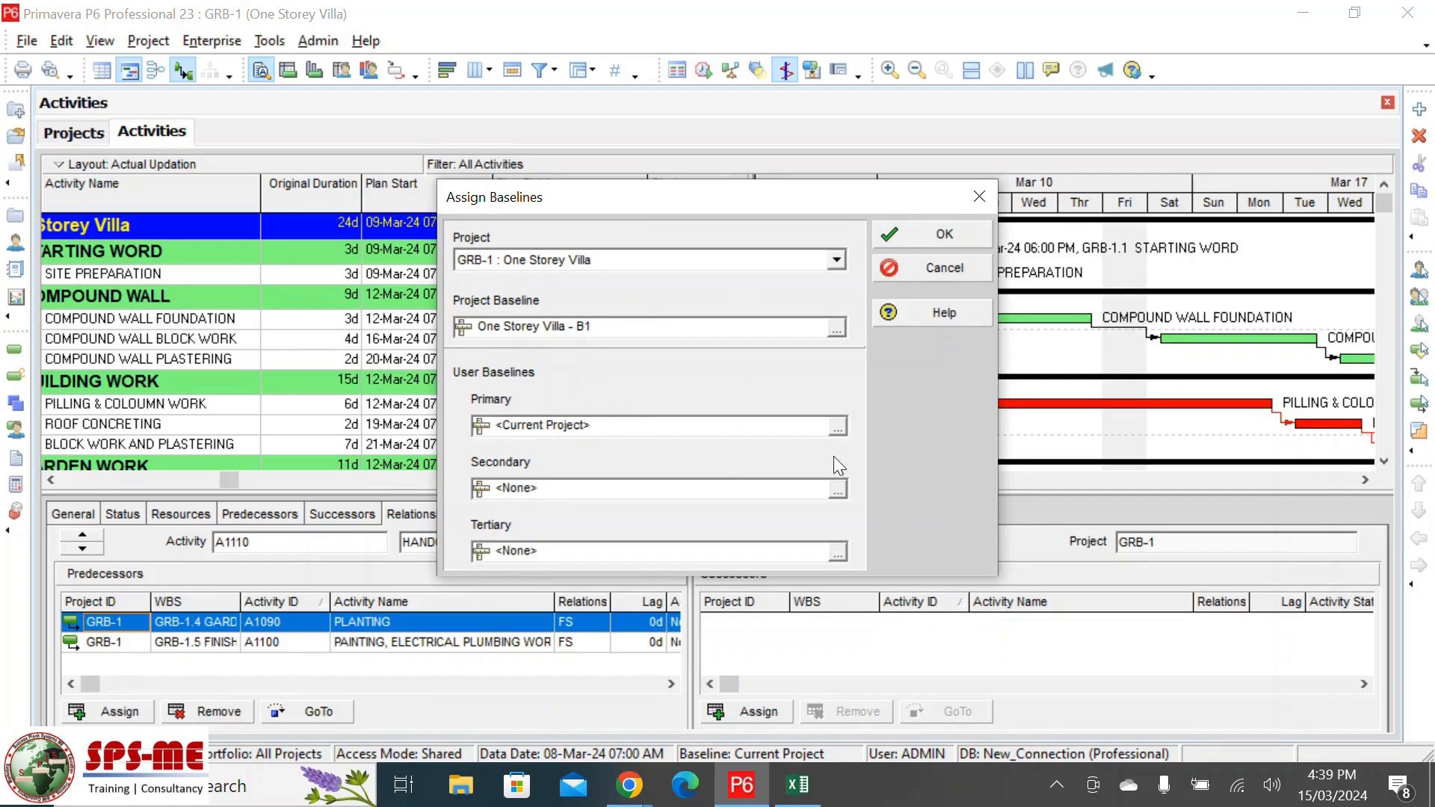
pyautogui.click(840, 427)
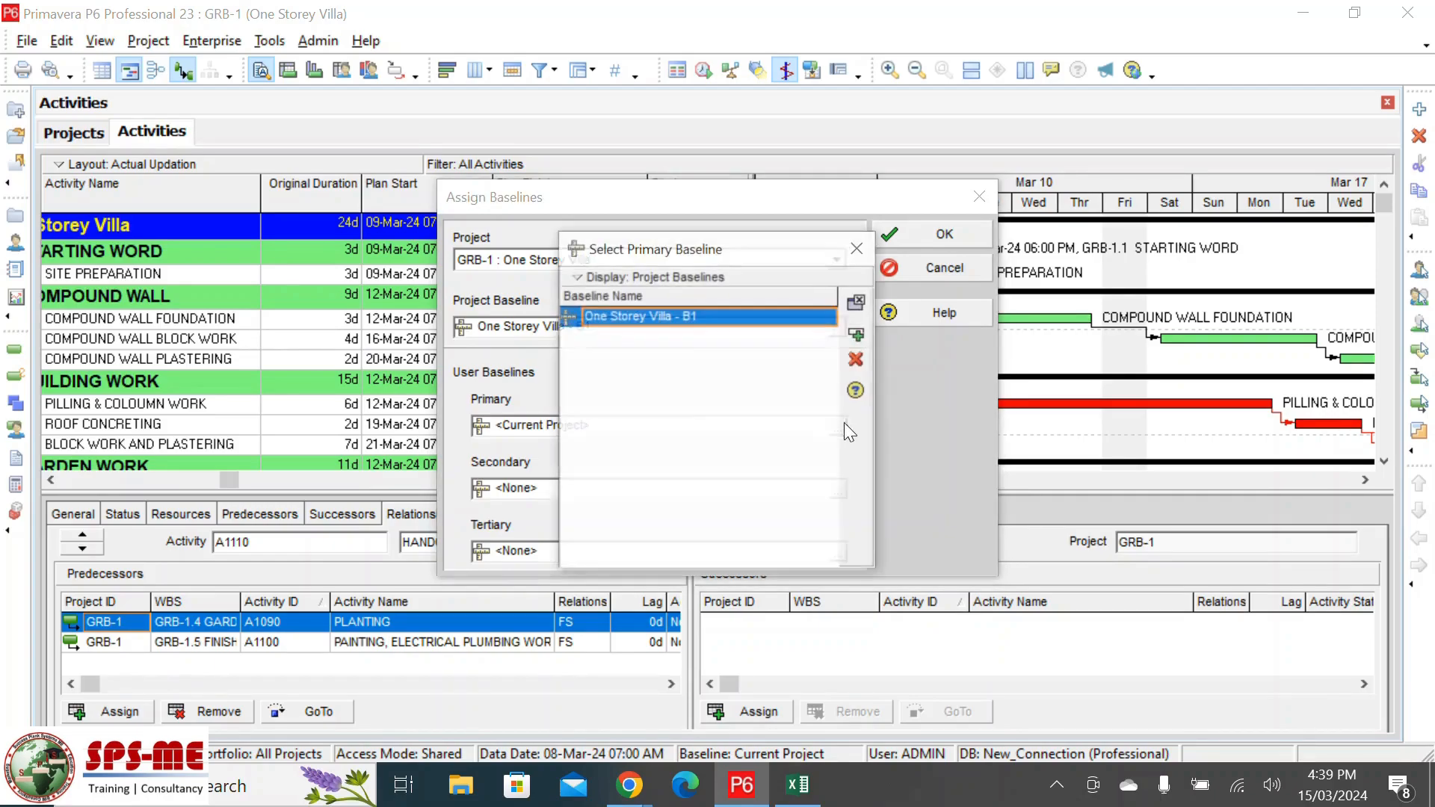
pyautogui.doubleClick(639, 316)
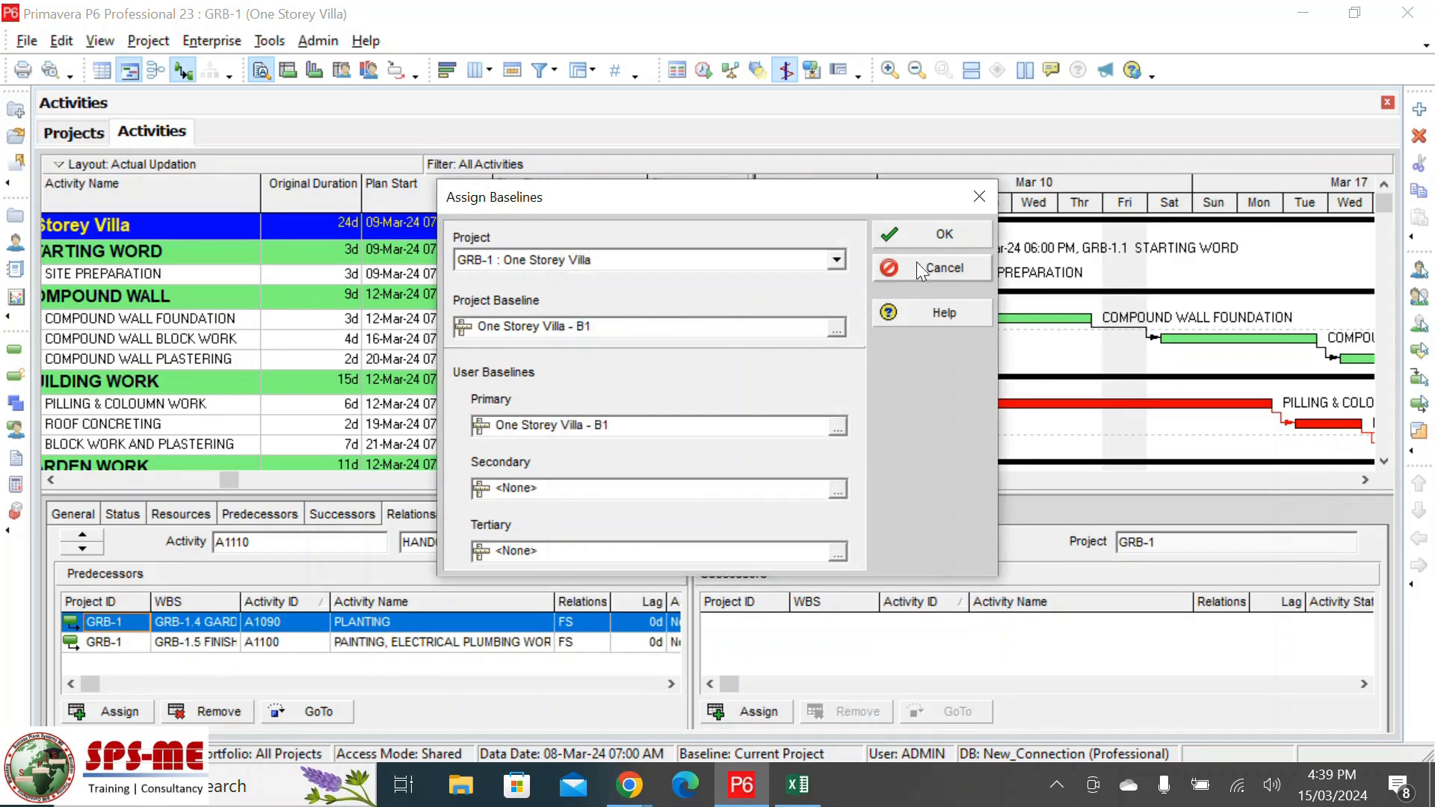
pyautogui.click(946, 237)
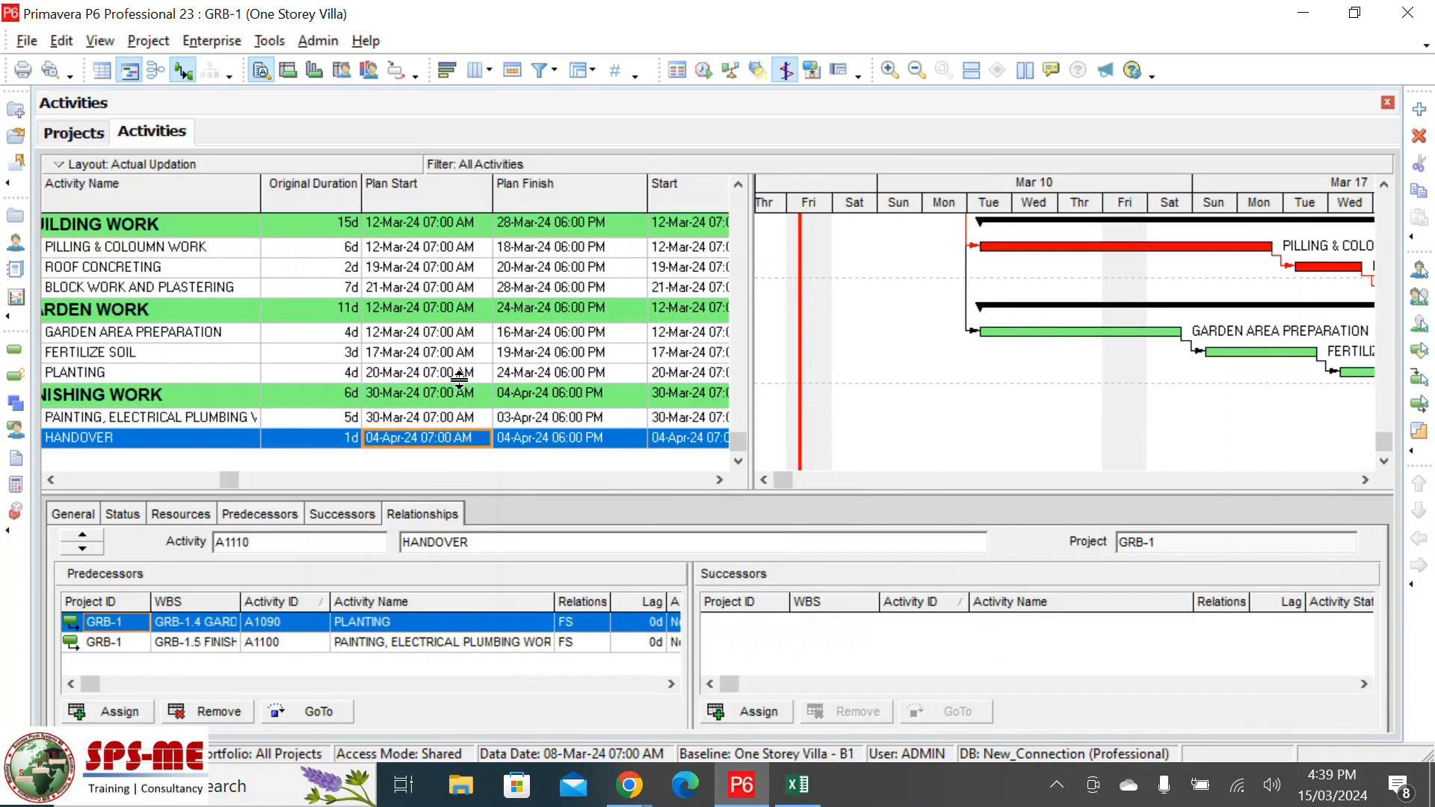
# - Mark the SITE PREPARATION activity as started and set its duration percent to 30%
pyautogui.scroll(4, 459, 379)
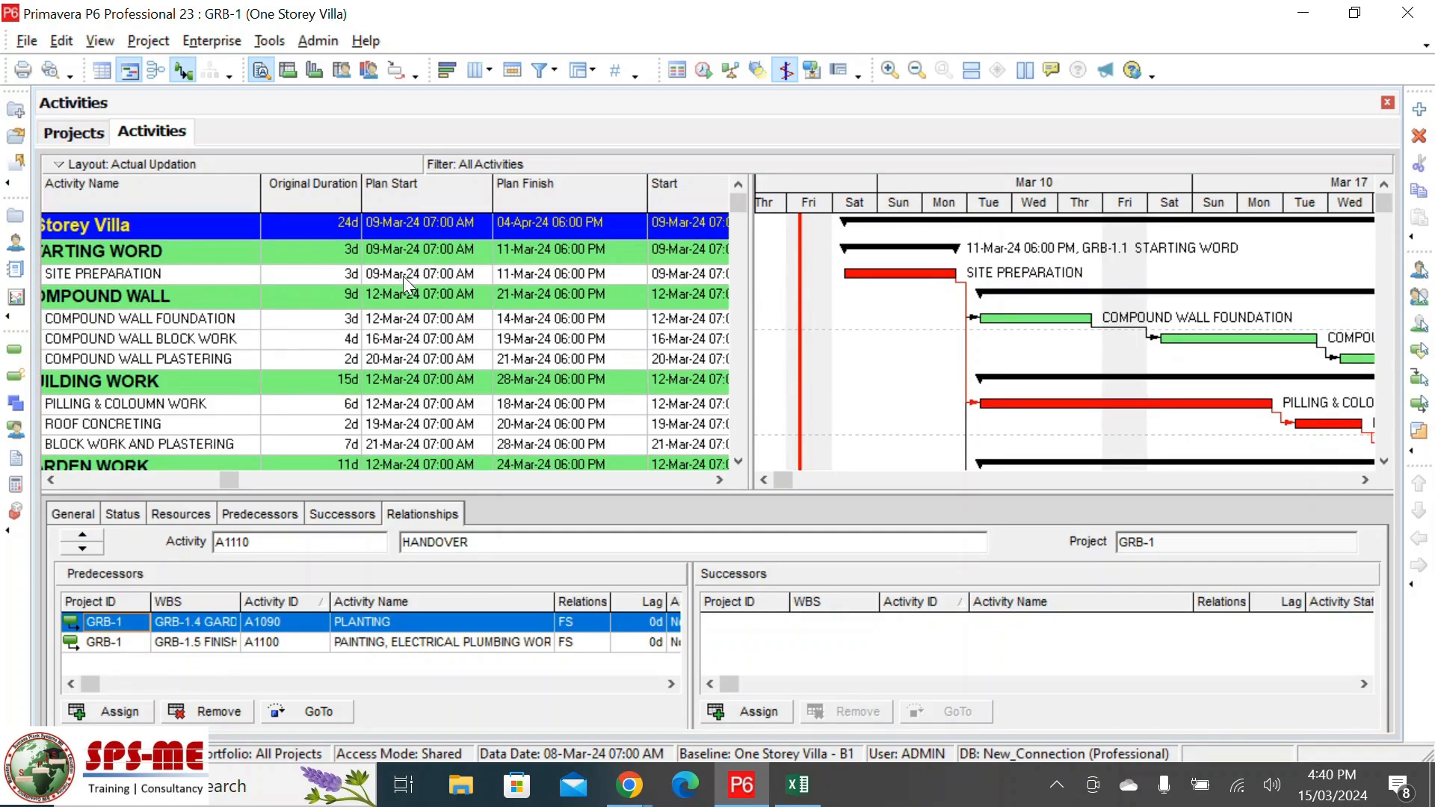
pyautogui.click(166, 276)
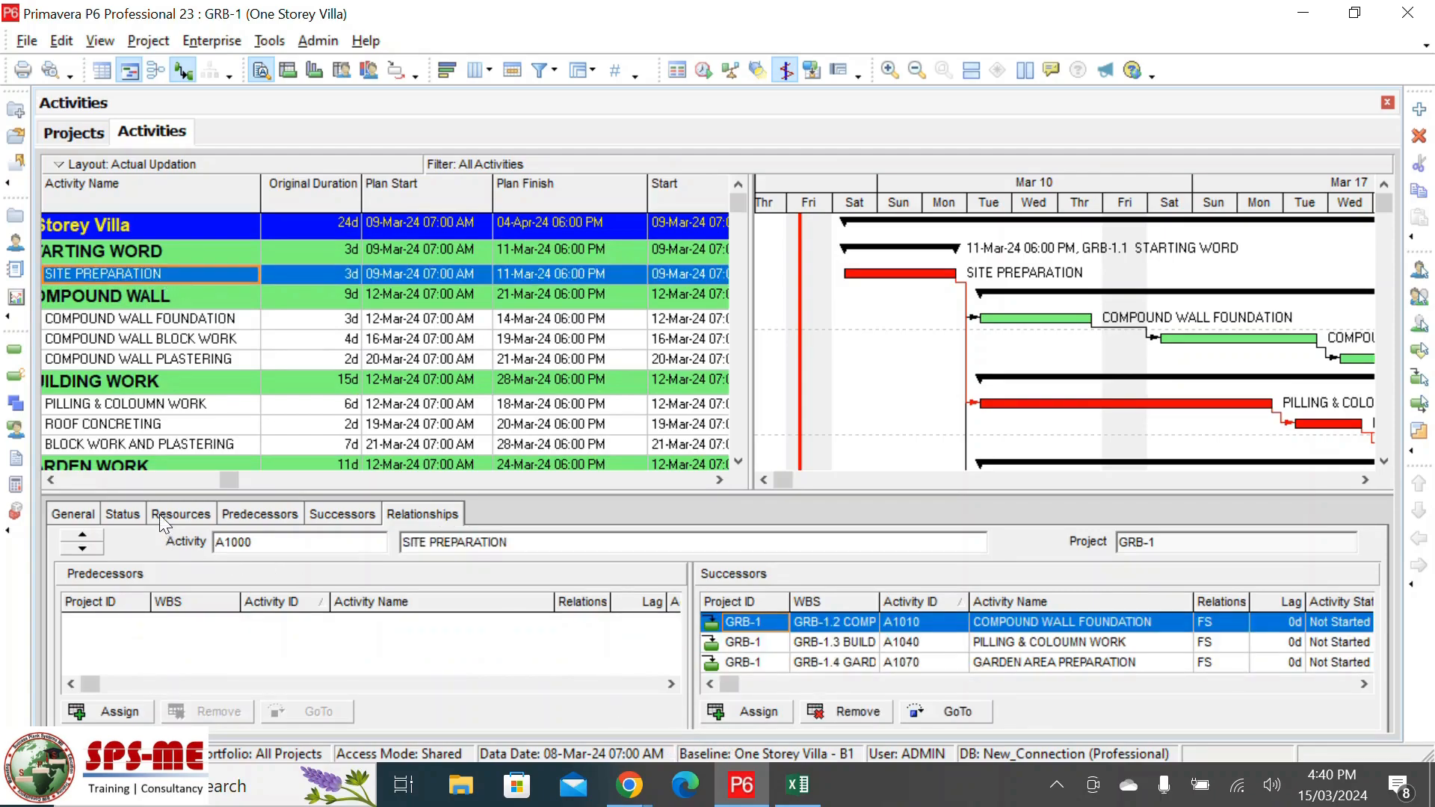
pyautogui.click(135, 515)
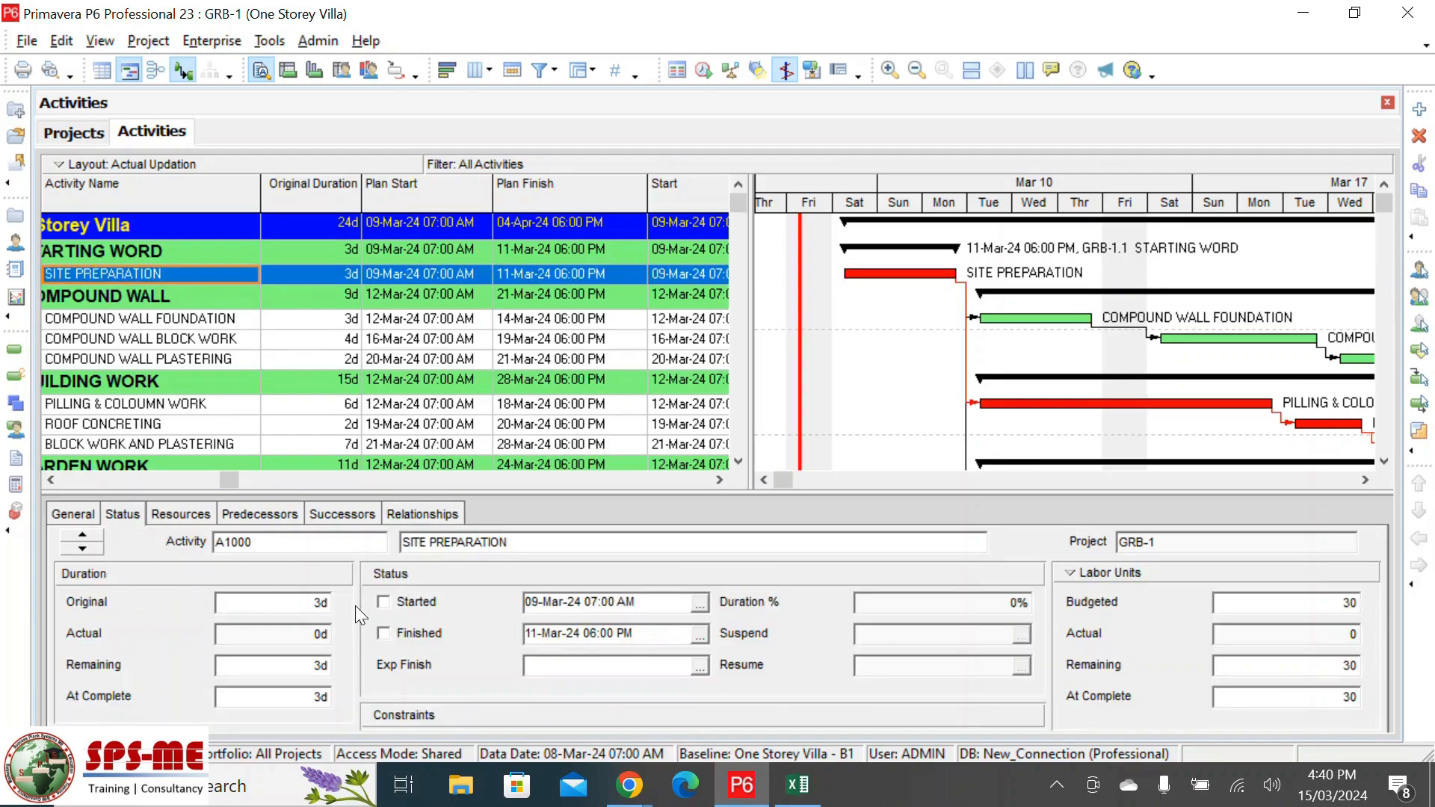
pyautogui.click(423, 608)
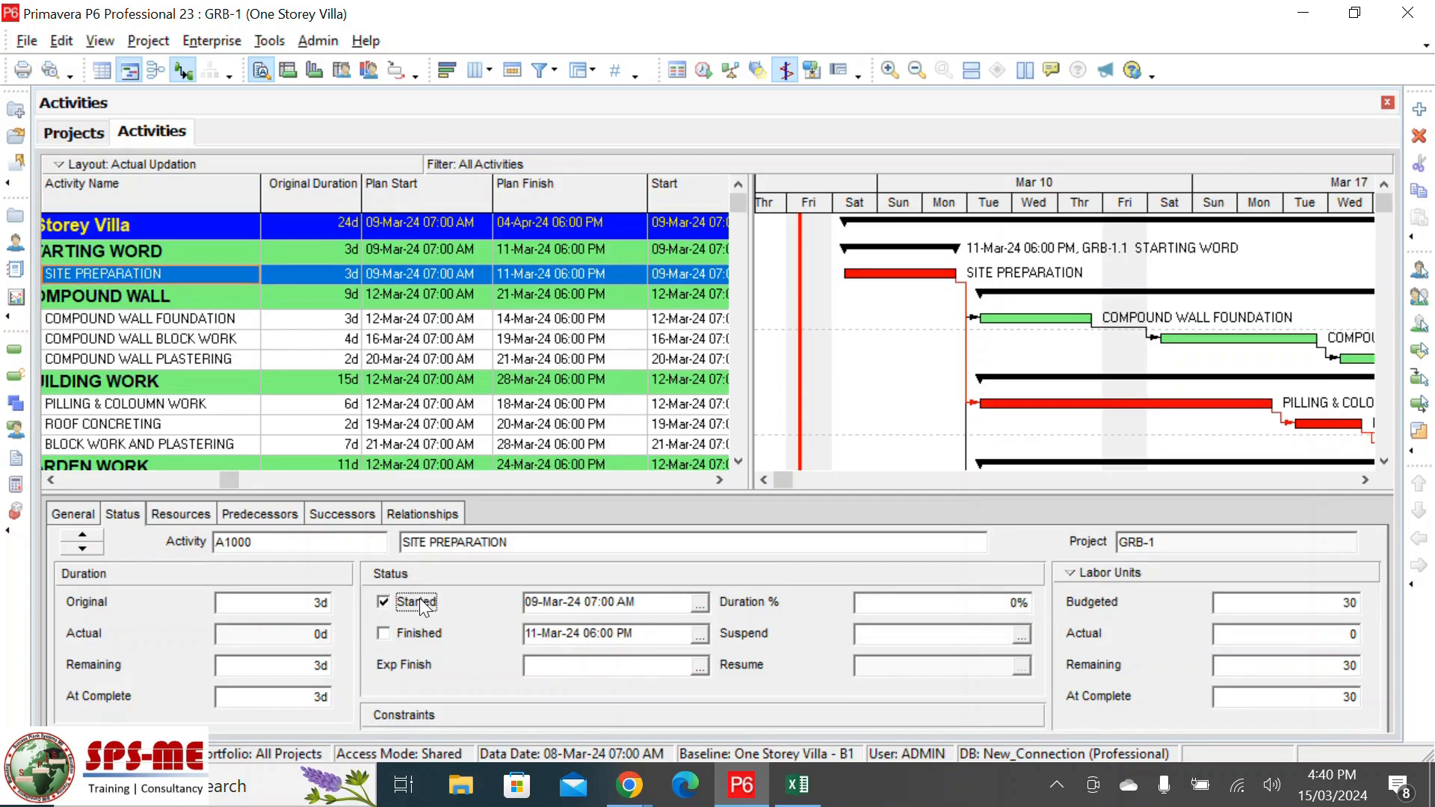
pyautogui.click(912, 602)
pyautogui.moveTo(902, 601); pyautogui.dragTo(772, 599)
pyautogui.write('30')
pyautogui.press('Return')
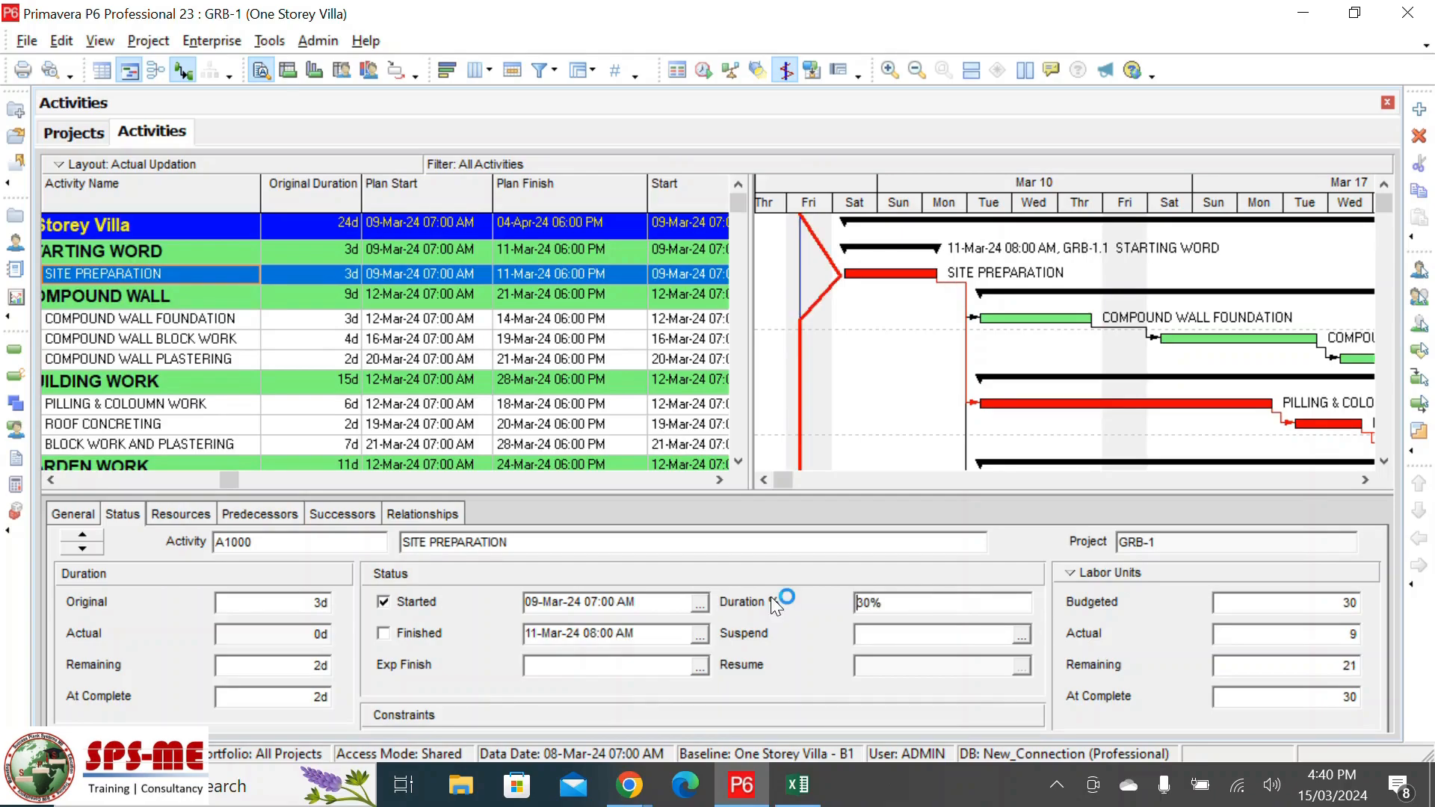
# - Choose 09-Mar-24 as the data date applied to all open projects in the scheduling settings
pyautogui.press('F9')
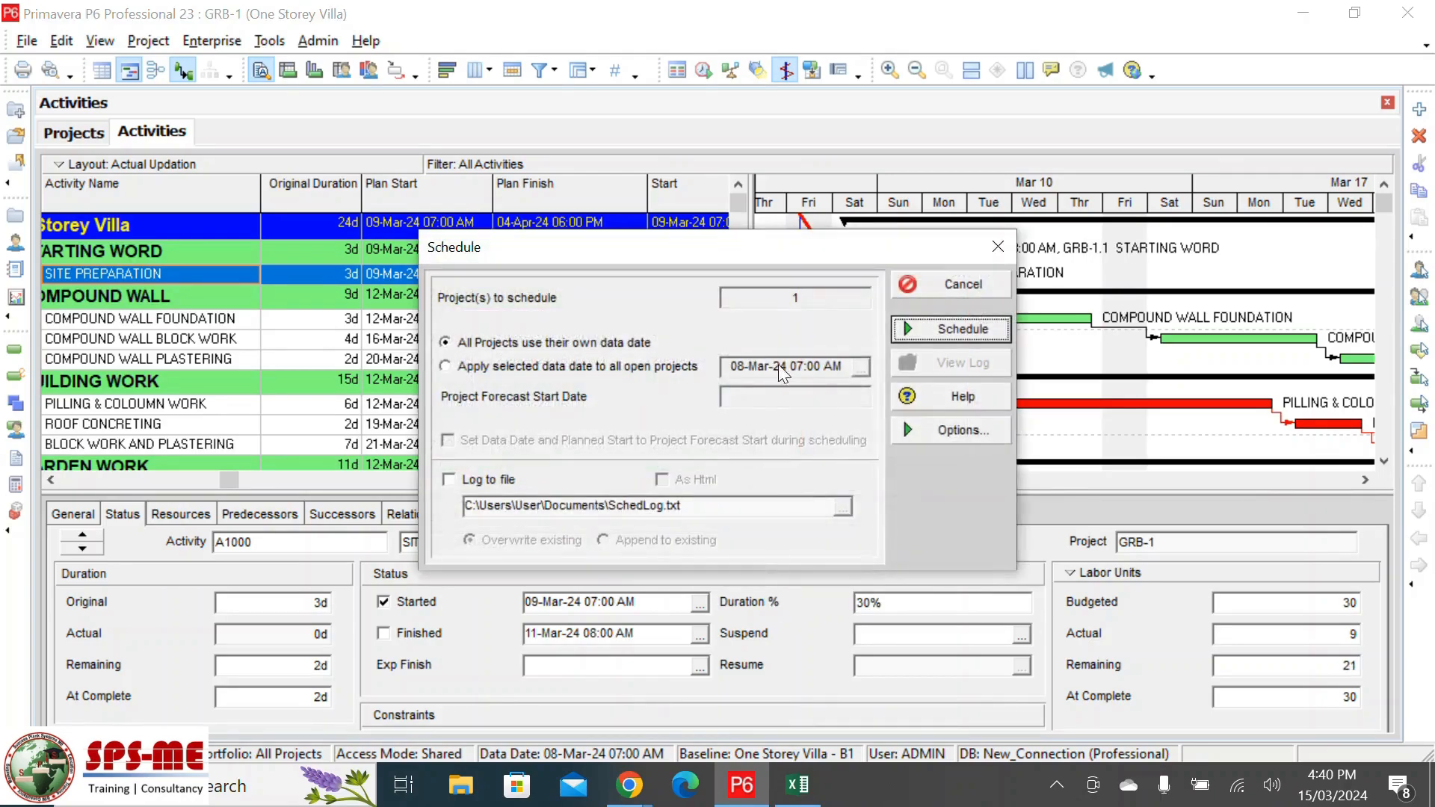
pyautogui.click(445, 367)
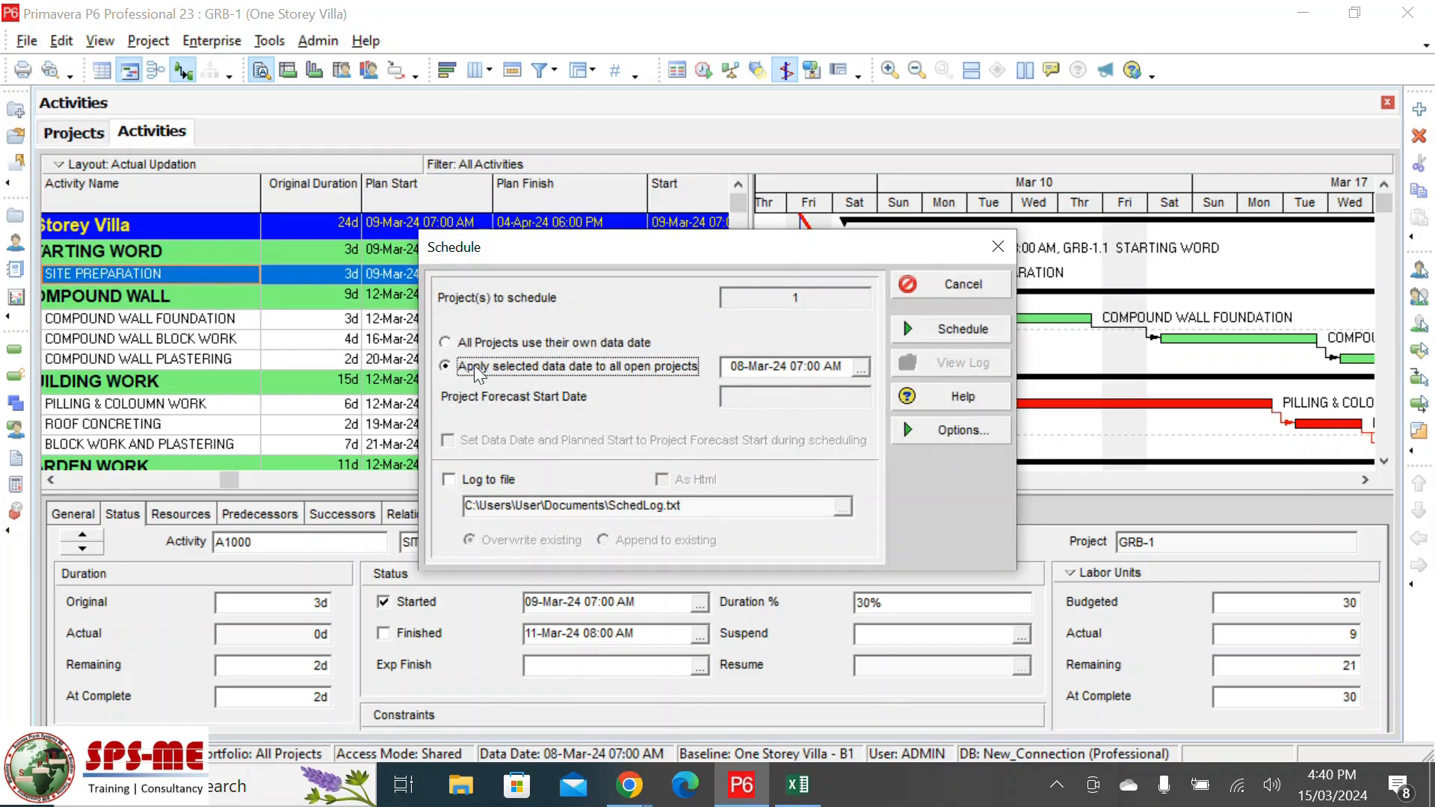
pyautogui.click(861, 367)
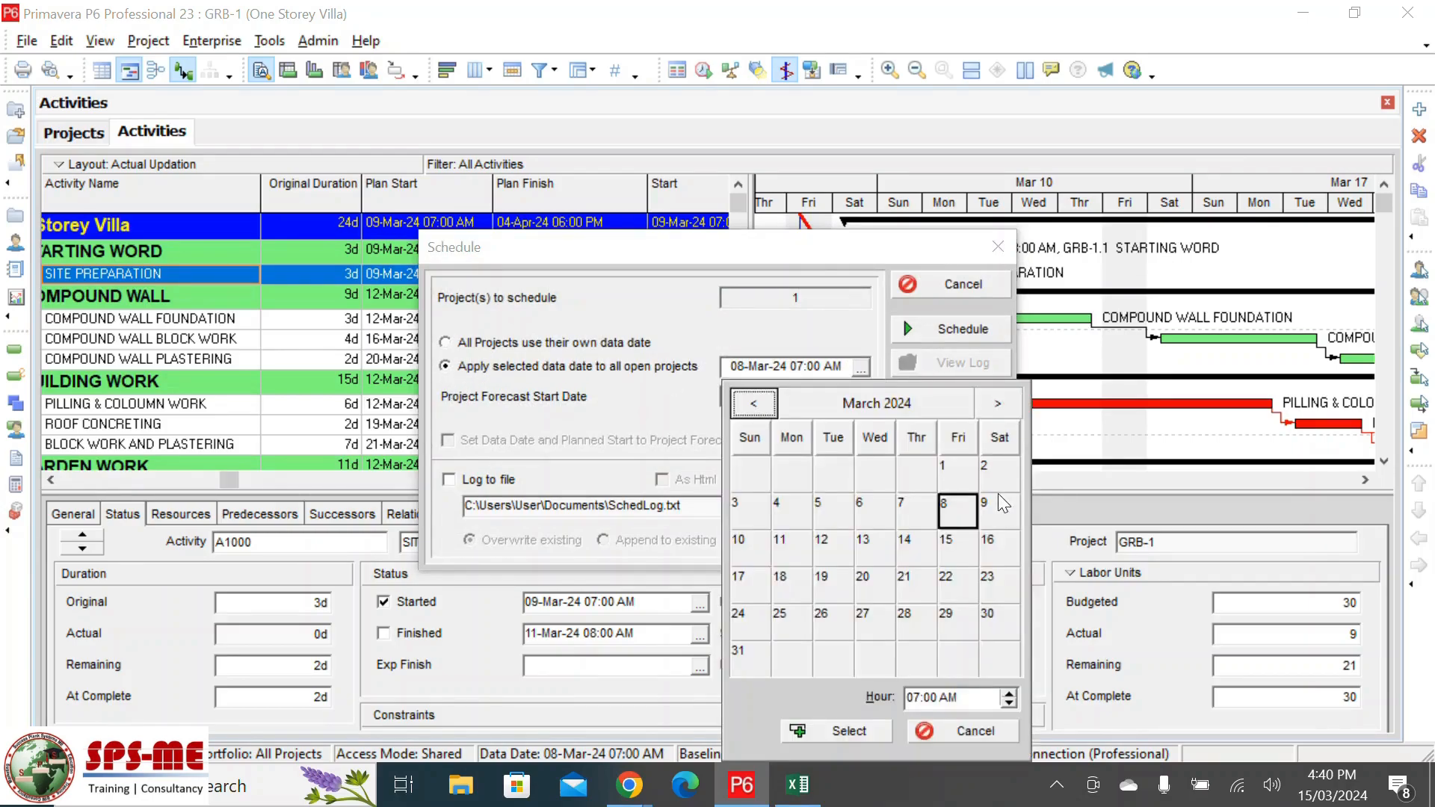
pyautogui.doubleClick(998, 506)
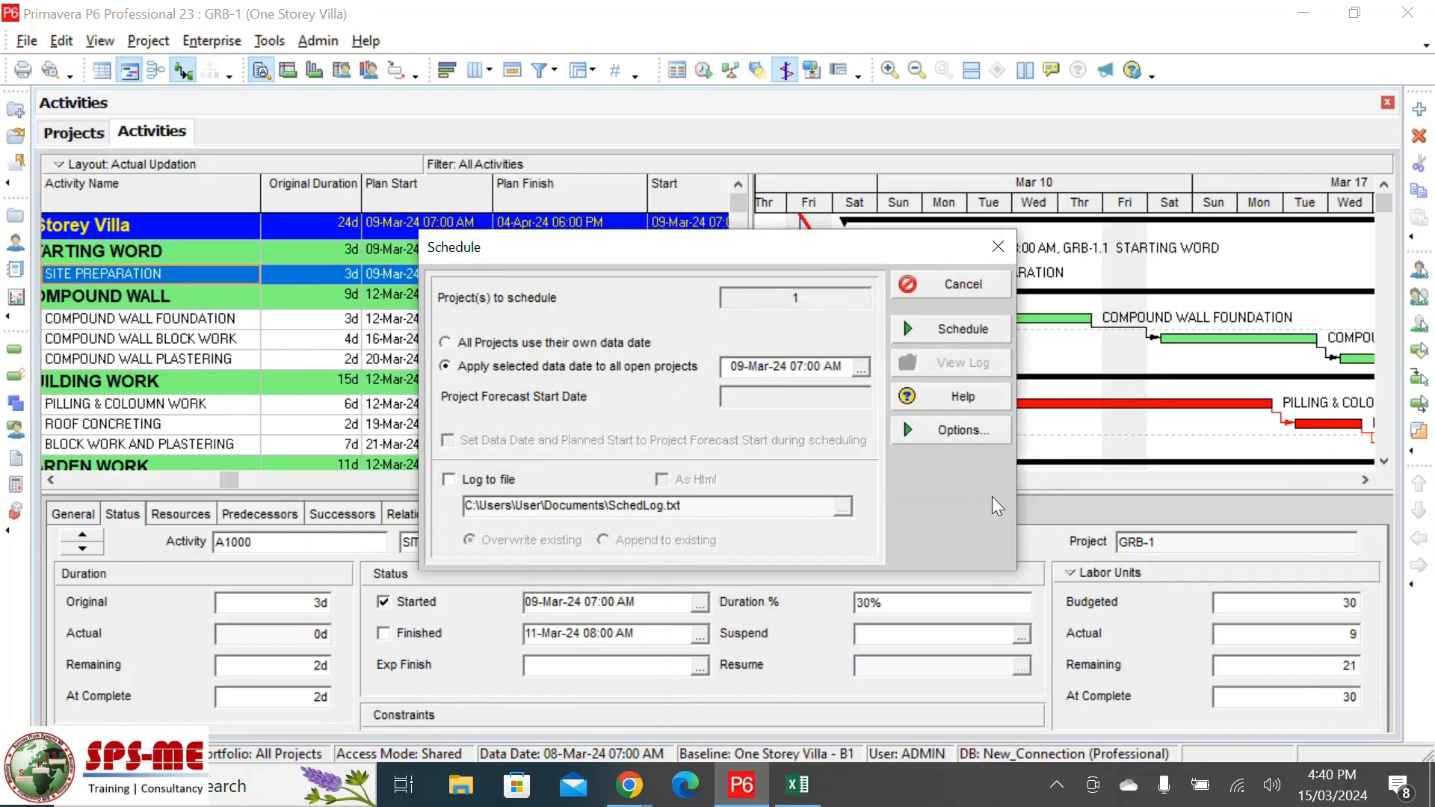
# - Set the 09-Mar-24 data date's time to 07:00 PM and schedule the project
pyautogui.click(861, 367)
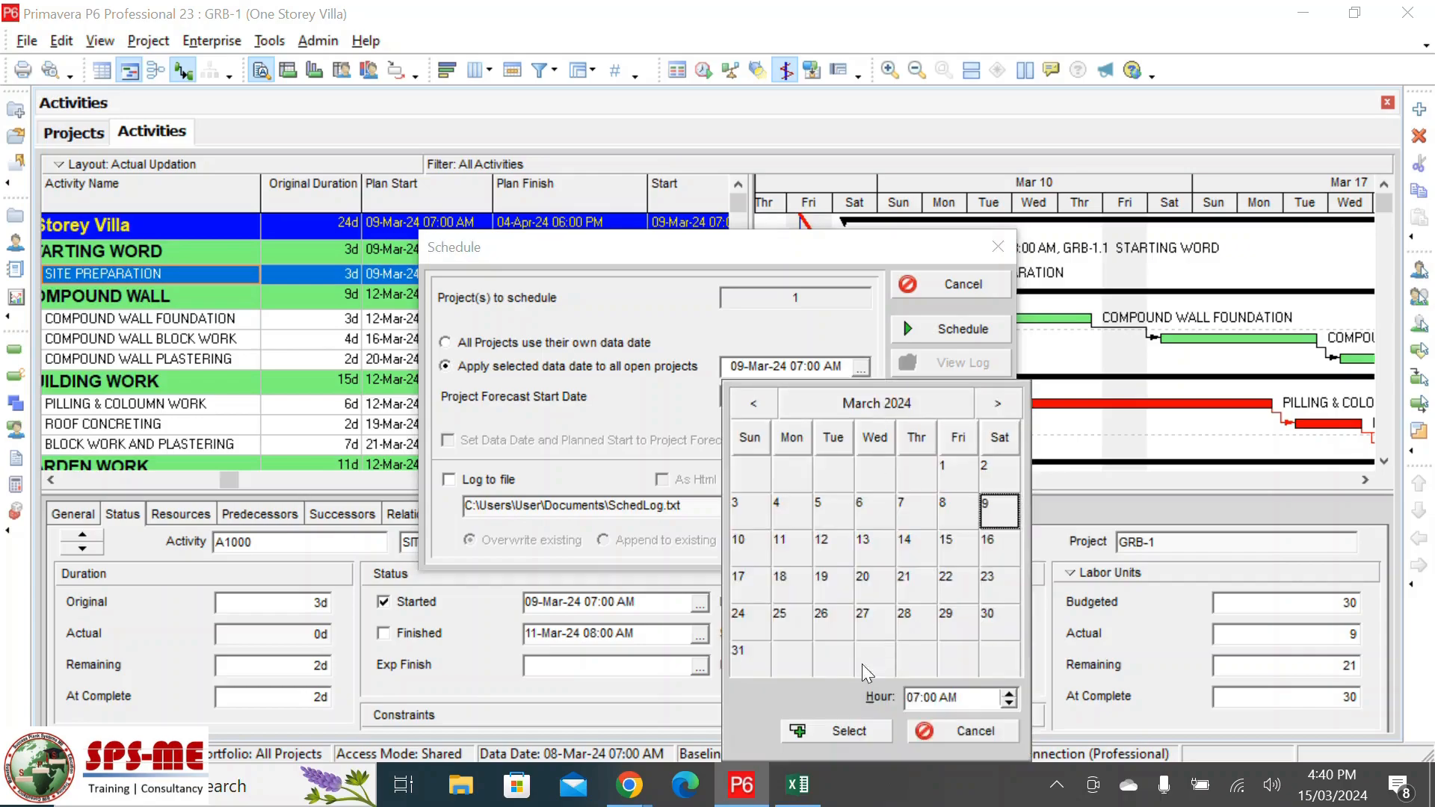
pyautogui.click(1008, 704)
pyautogui.click(1011, 692)
pyautogui.click(1011, 693)
pyautogui.click(1011, 693)
pyautogui.click(1011, 692)
pyautogui.click(1011, 693)
pyautogui.click(1012, 693)
pyautogui.click(1011, 694)
pyautogui.click(1011, 694)
pyautogui.click(1011, 694)
pyautogui.click(1011, 693)
pyautogui.press('Right')
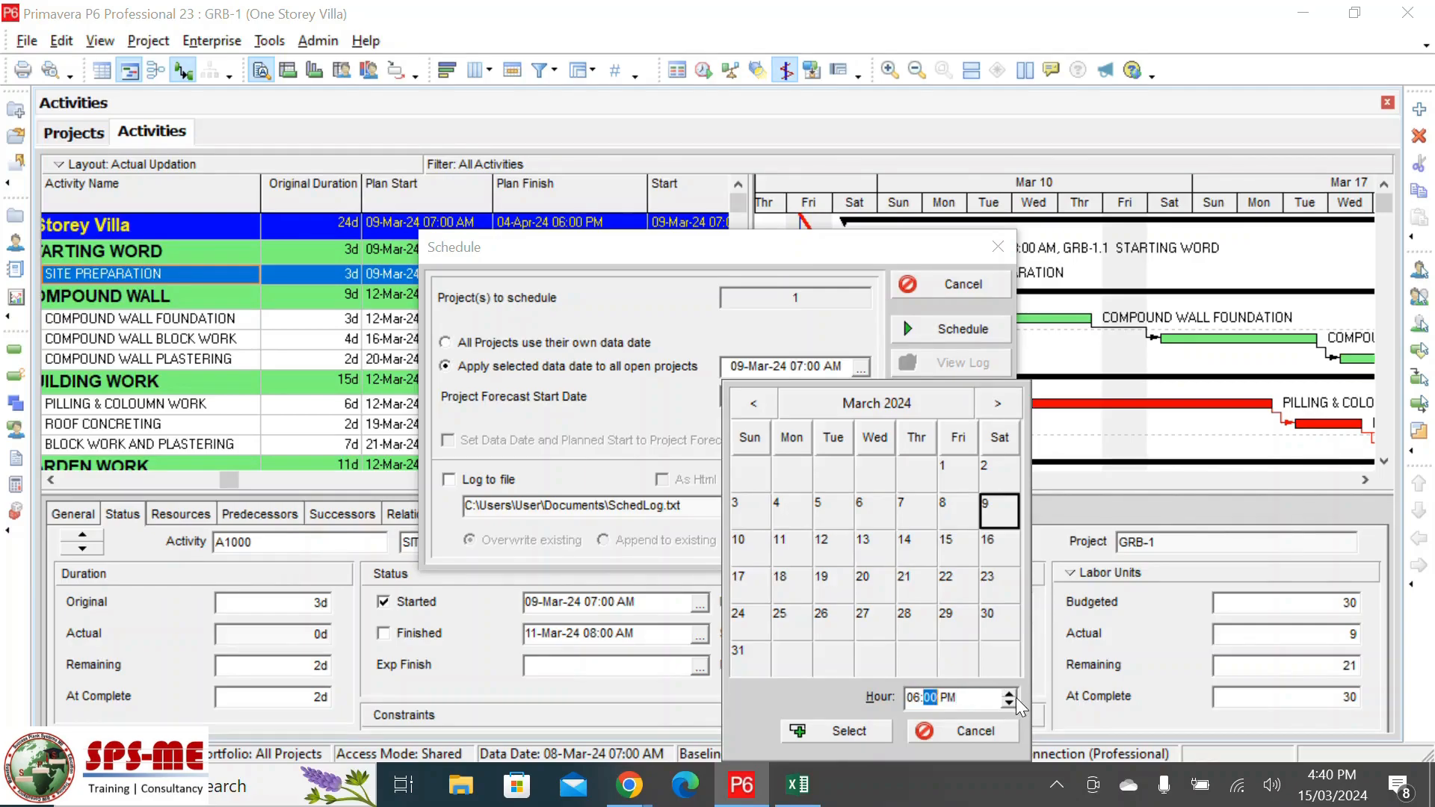
pyautogui.click(1009, 695)
pyautogui.click(1009, 702)
pyautogui.click(912, 697)
pyautogui.click(1009, 693)
pyautogui.click(839, 733)
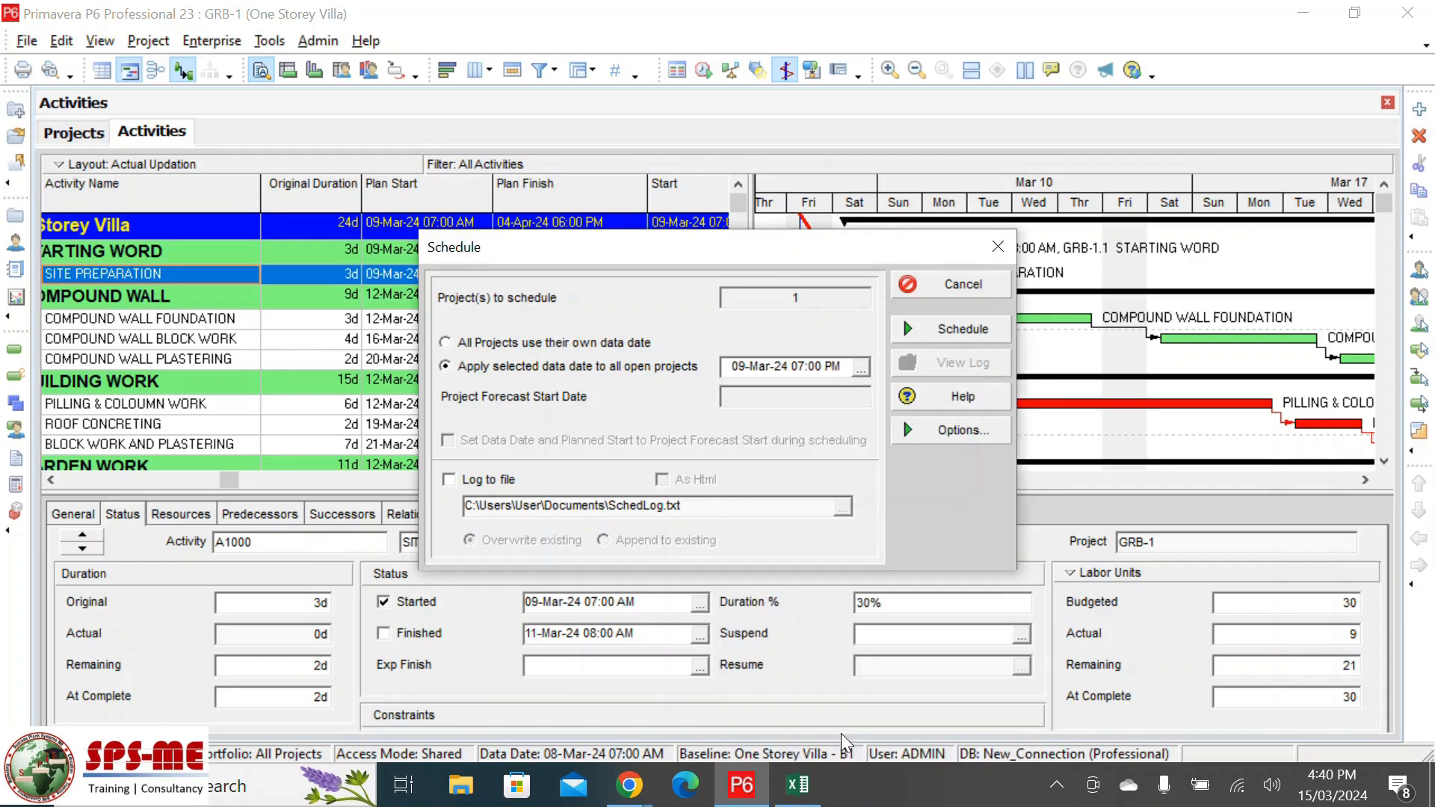
pyautogui.click(970, 336)
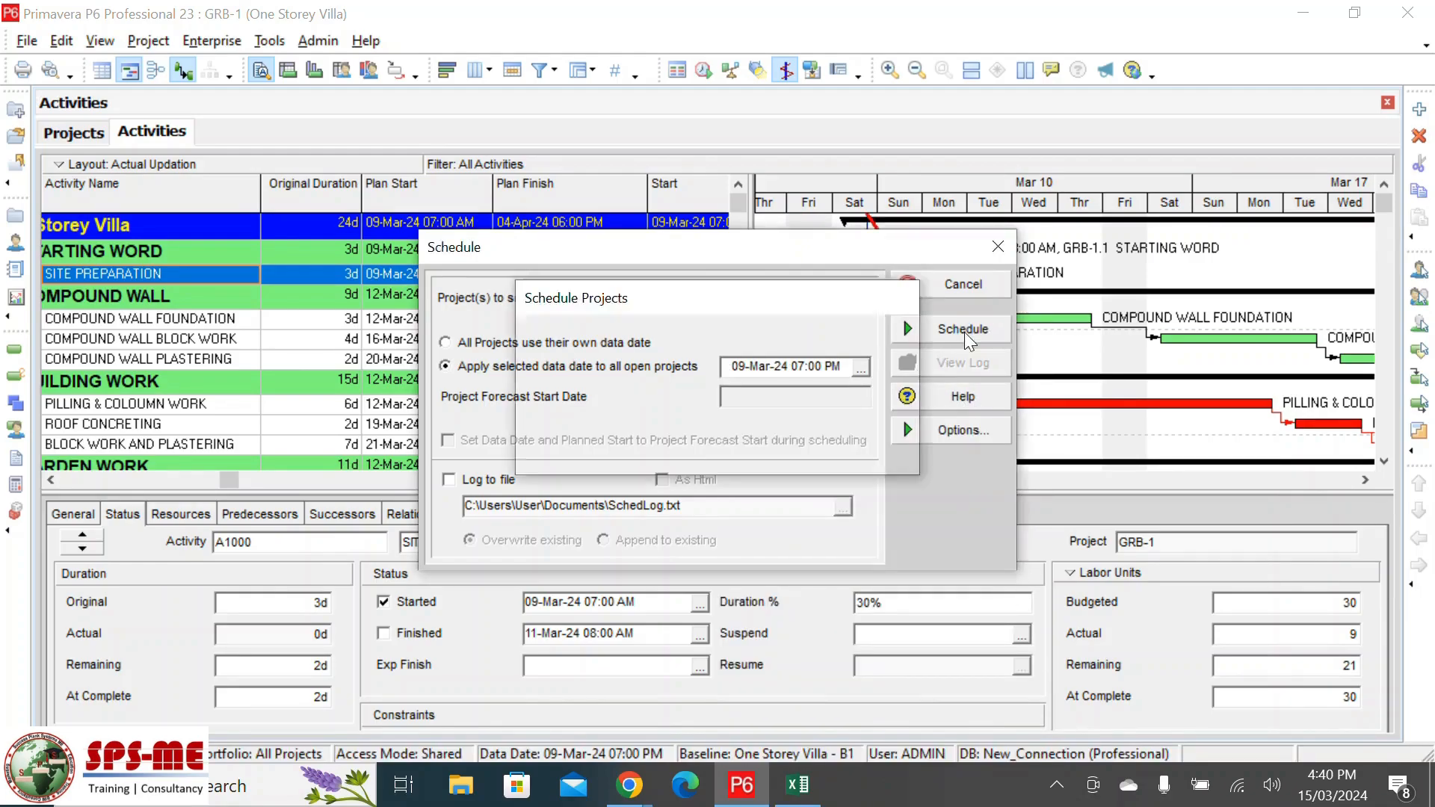
# - Update the SITE PREPARATION activity's duration percent to 70%
pyautogui.moveTo(226, 482); pyautogui.dragTo(681, 490)
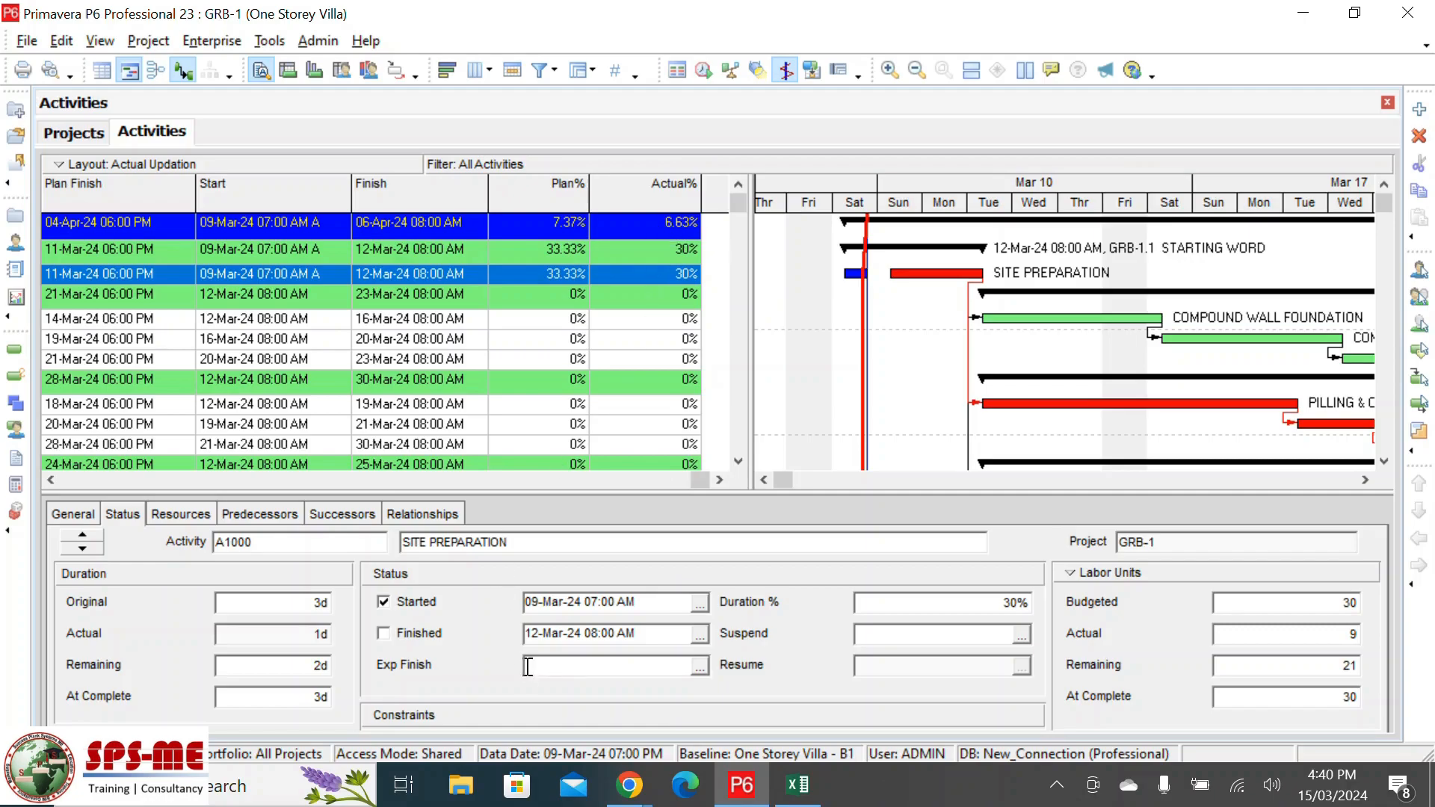
pyautogui.click(1024, 602)
pyautogui.write('70')
pyautogui.press('Return')
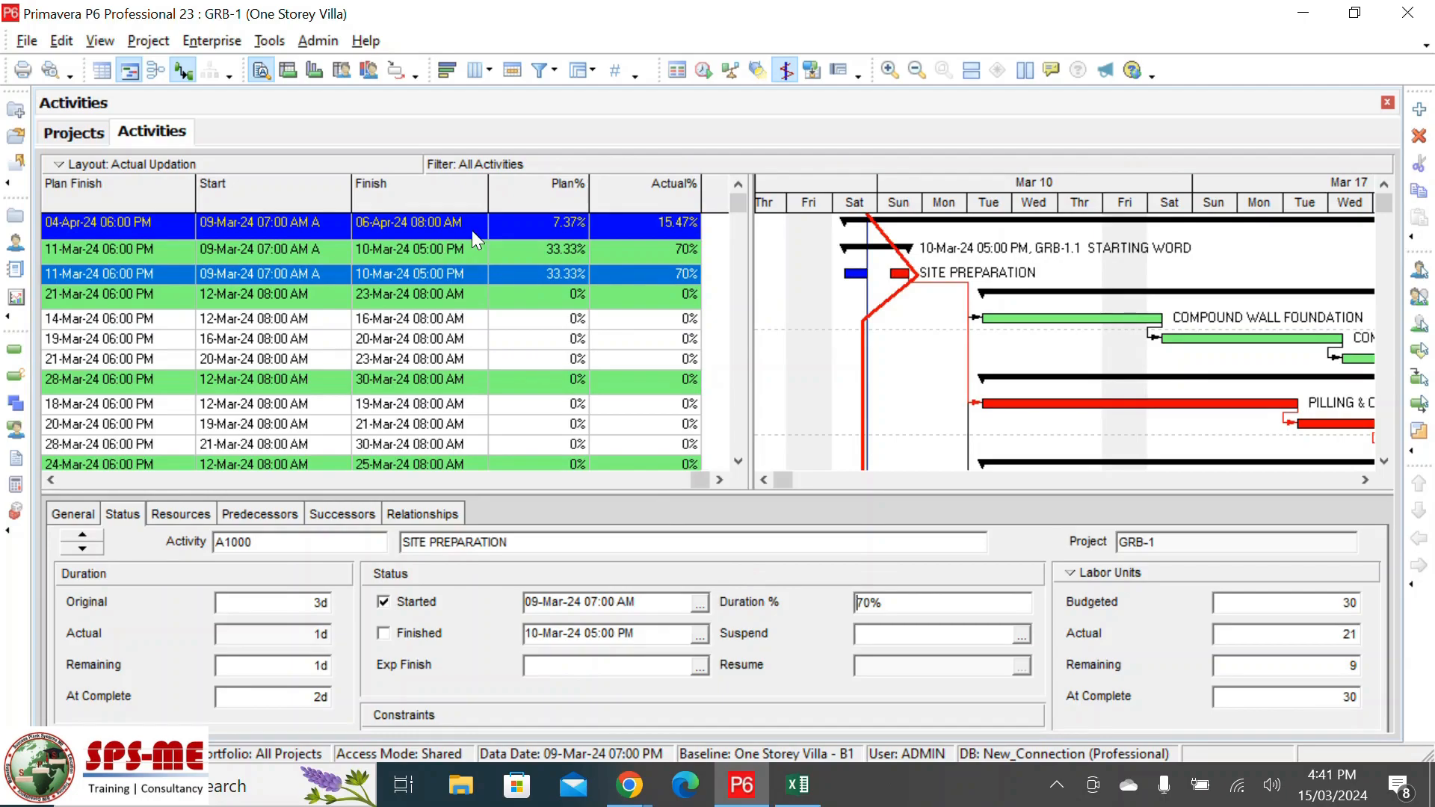
# - Reschedule the project with 10-Mar-24 07:00 PM as the data date applied to all open projects
pyautogui.press('F9')
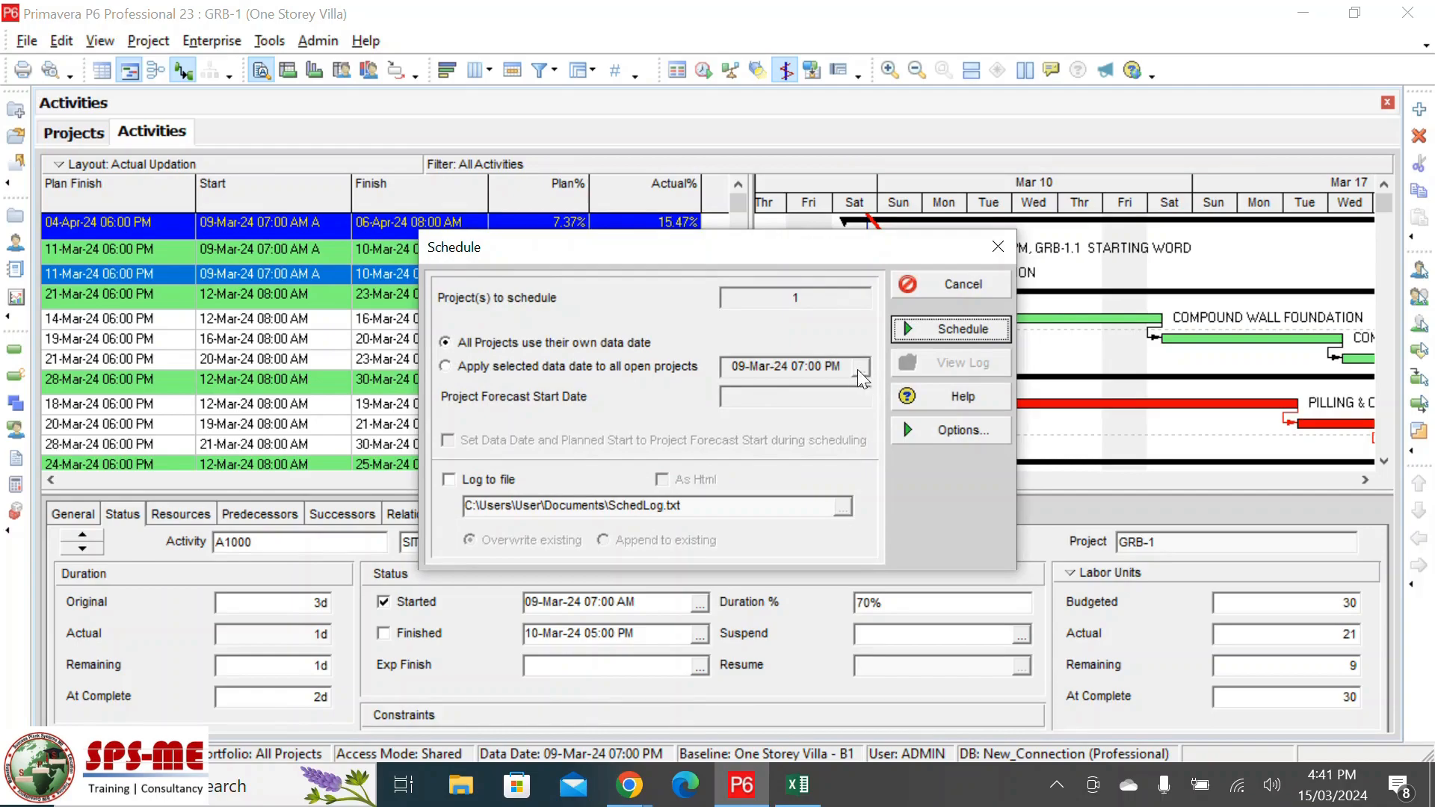
pyautogui.click(554, 366)
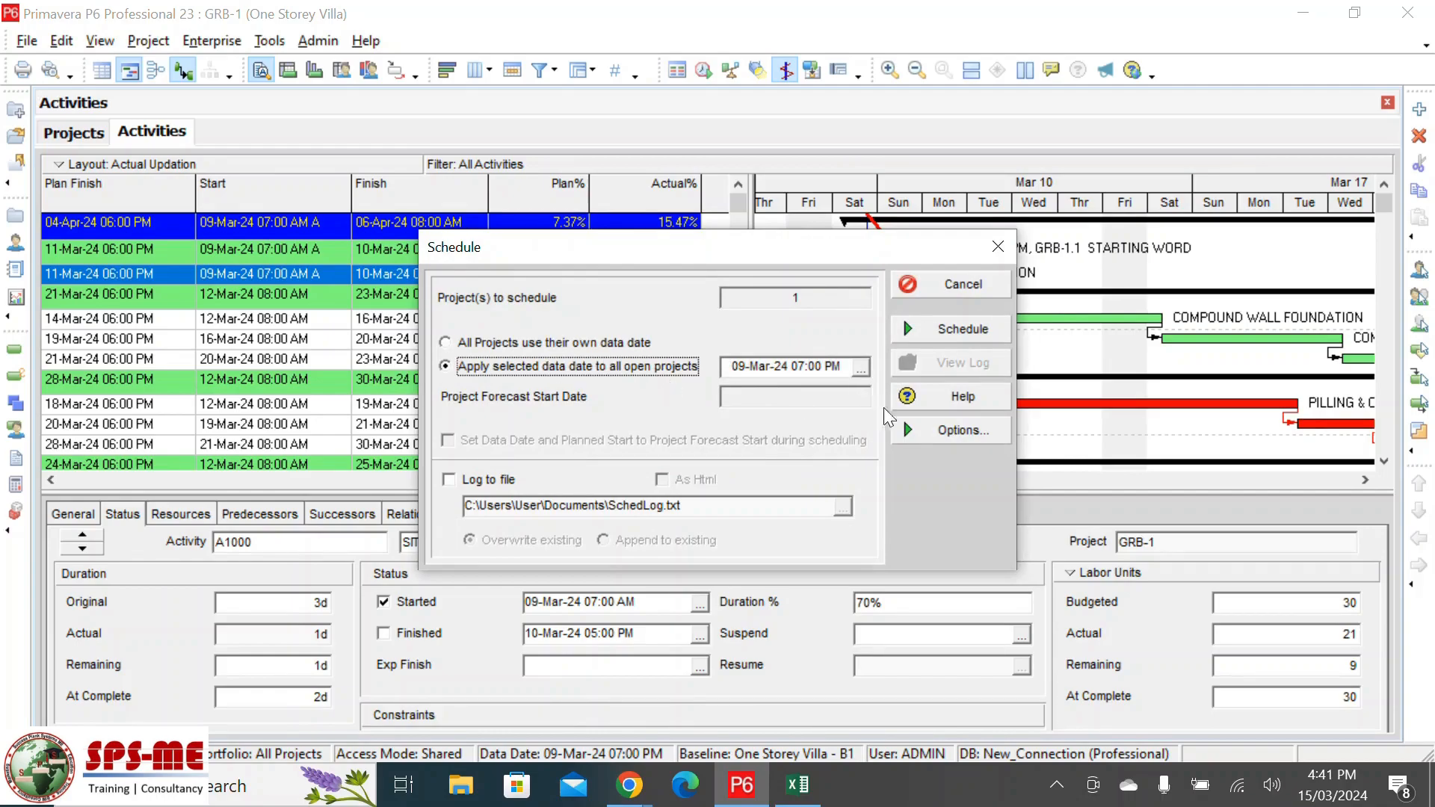
pyautogui.click(861, 368)
pyautogui.click(742, 554)
pyautogui.click(841, 730)
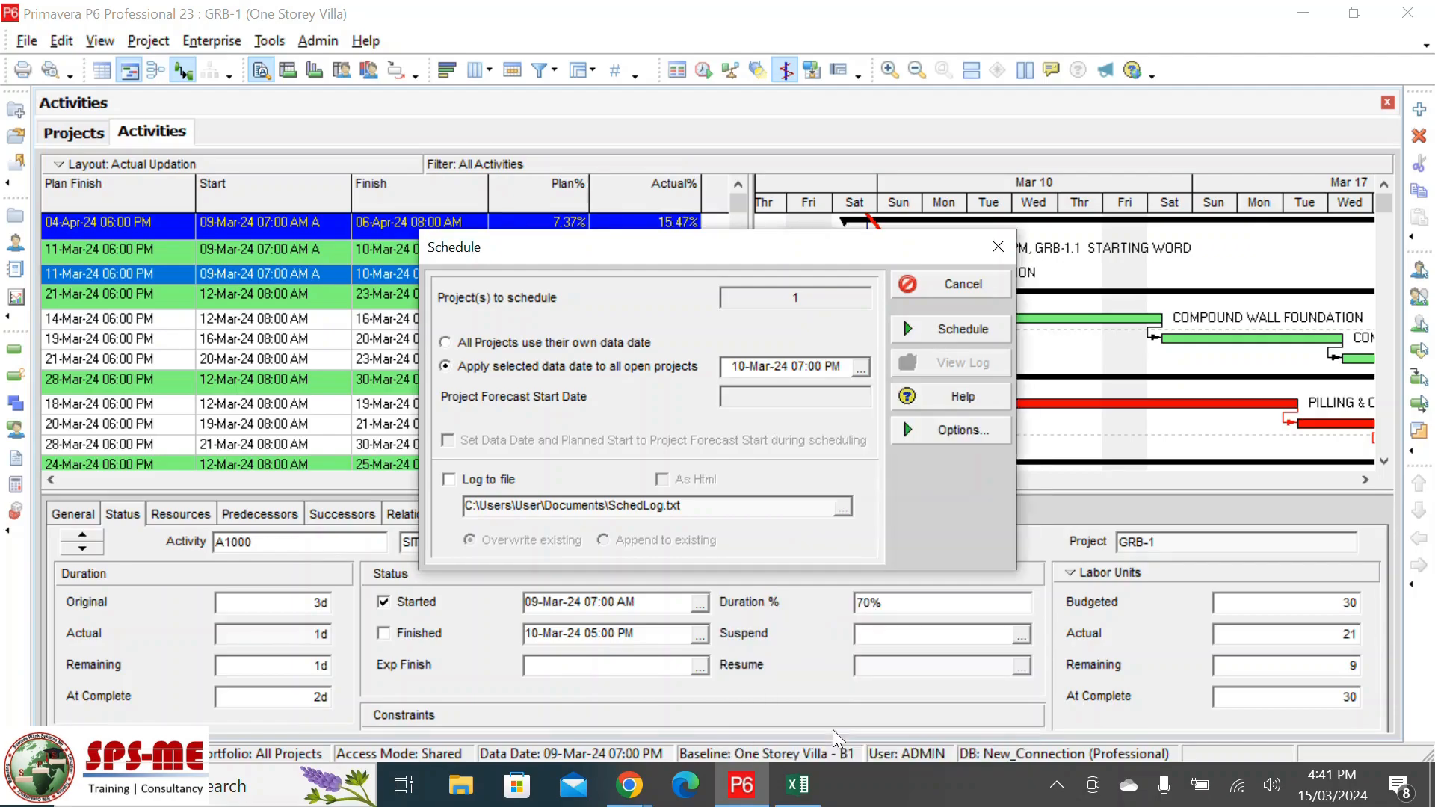
pyautogui.click(960, 330)
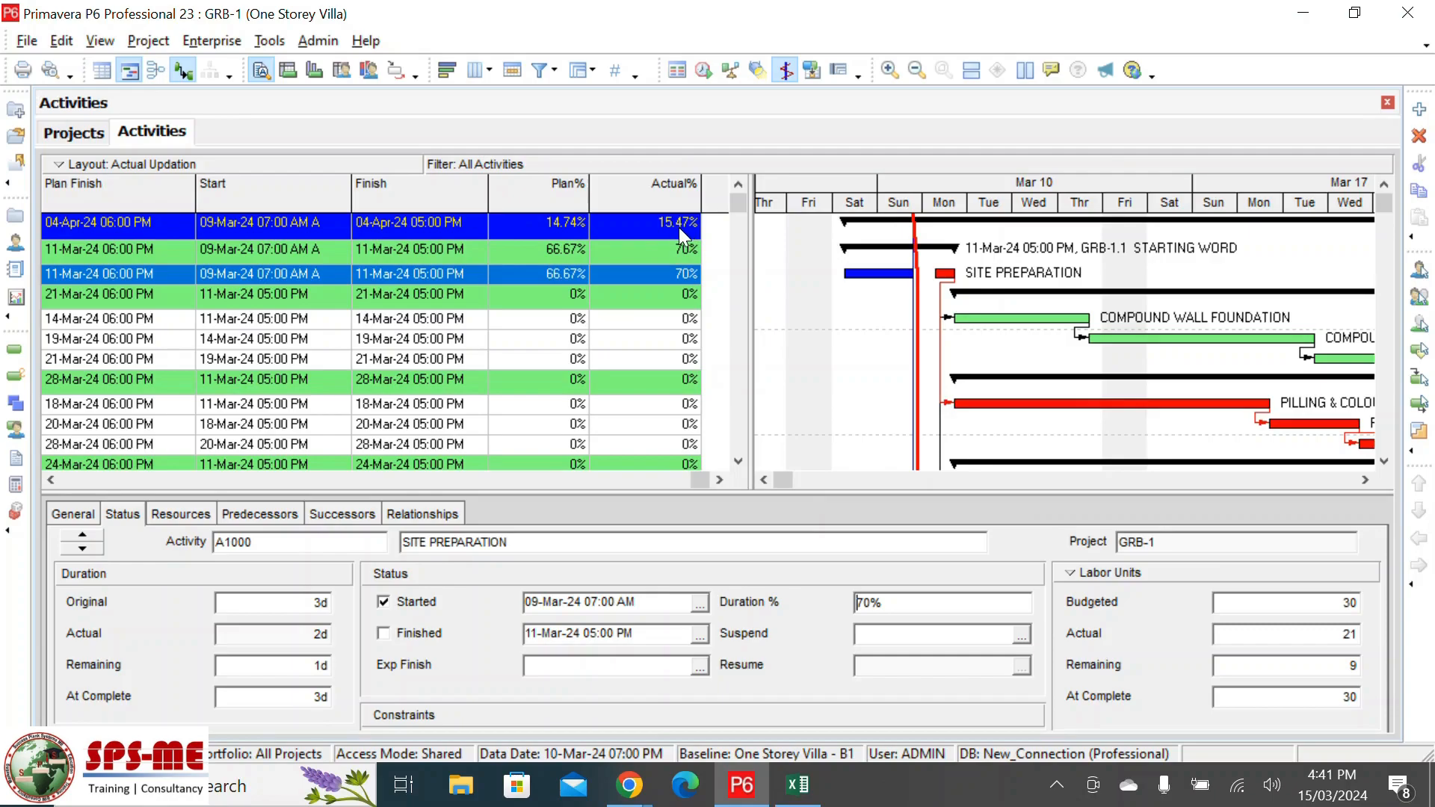
# - Switch to Excel to compare the S curve sheet's Plan% and Actual% rows with the schedule, and close the workbook
pyautogui.click(797, 785)
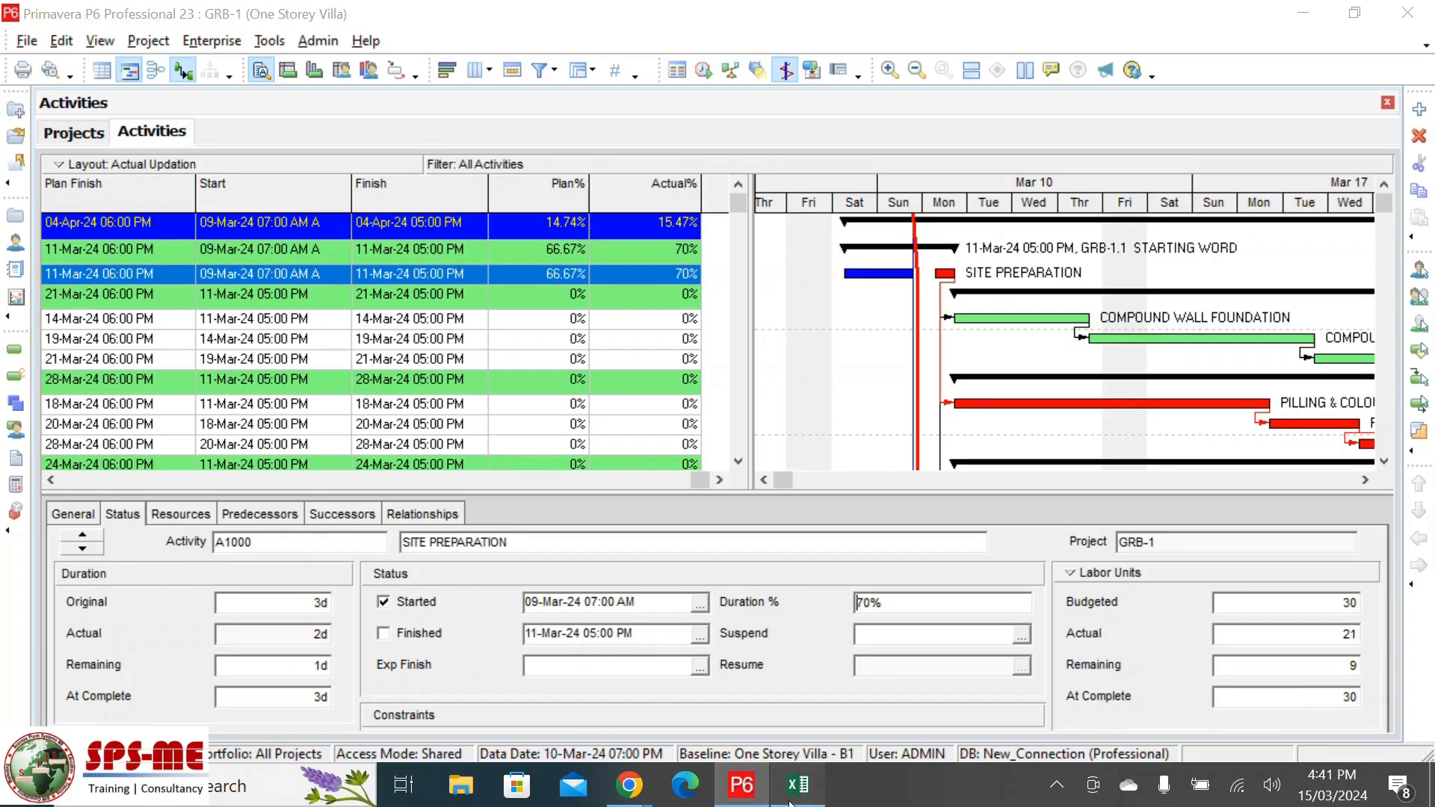
pyautogui.moveTo(874, 605); pyautogui.dragTo(1036, 217)
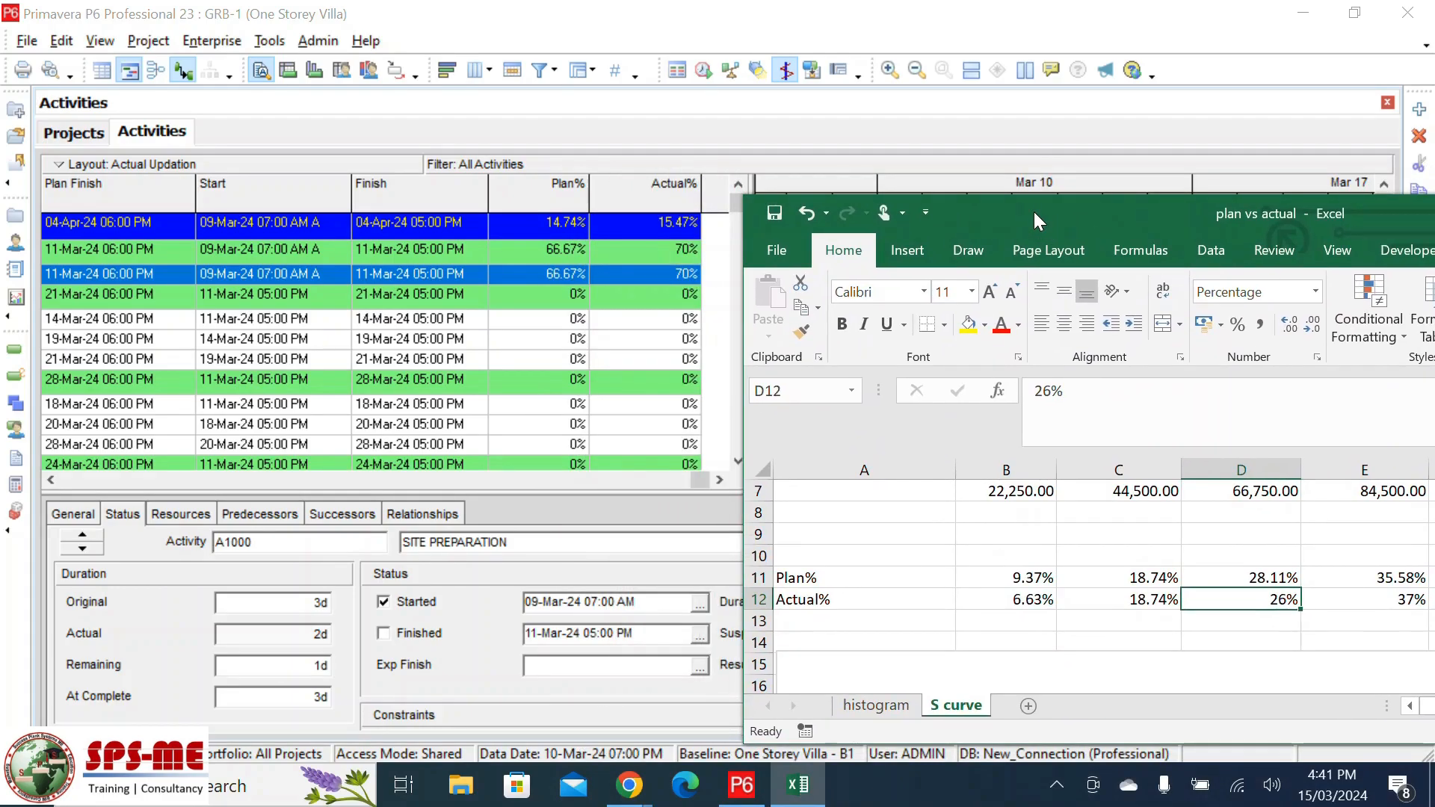
pyautogui.moveTo(1037, 211); pyautogui.dragTo(794, 273)
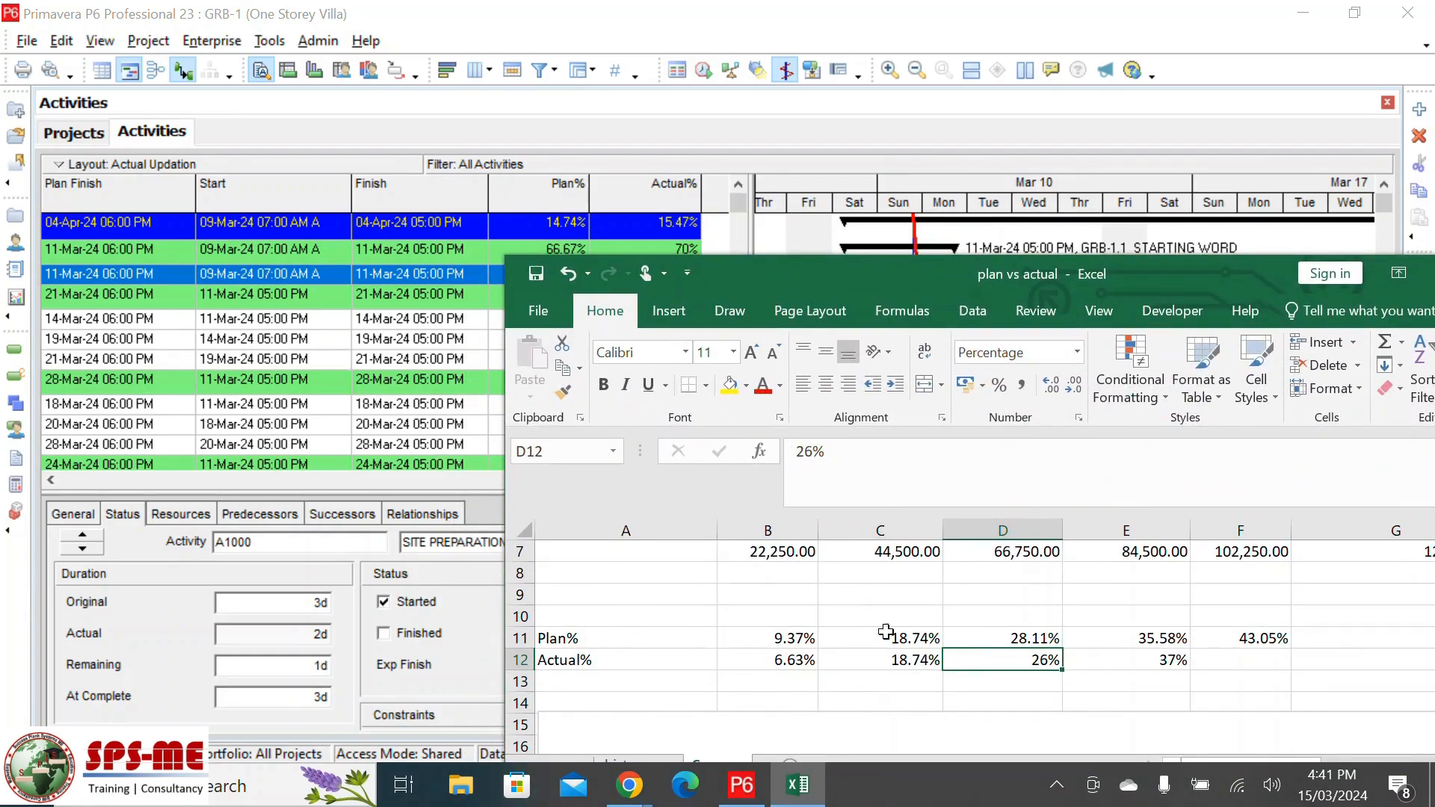
pyautogui.moveTo(855, 273); pyautogui.dragTo(1092, 708)
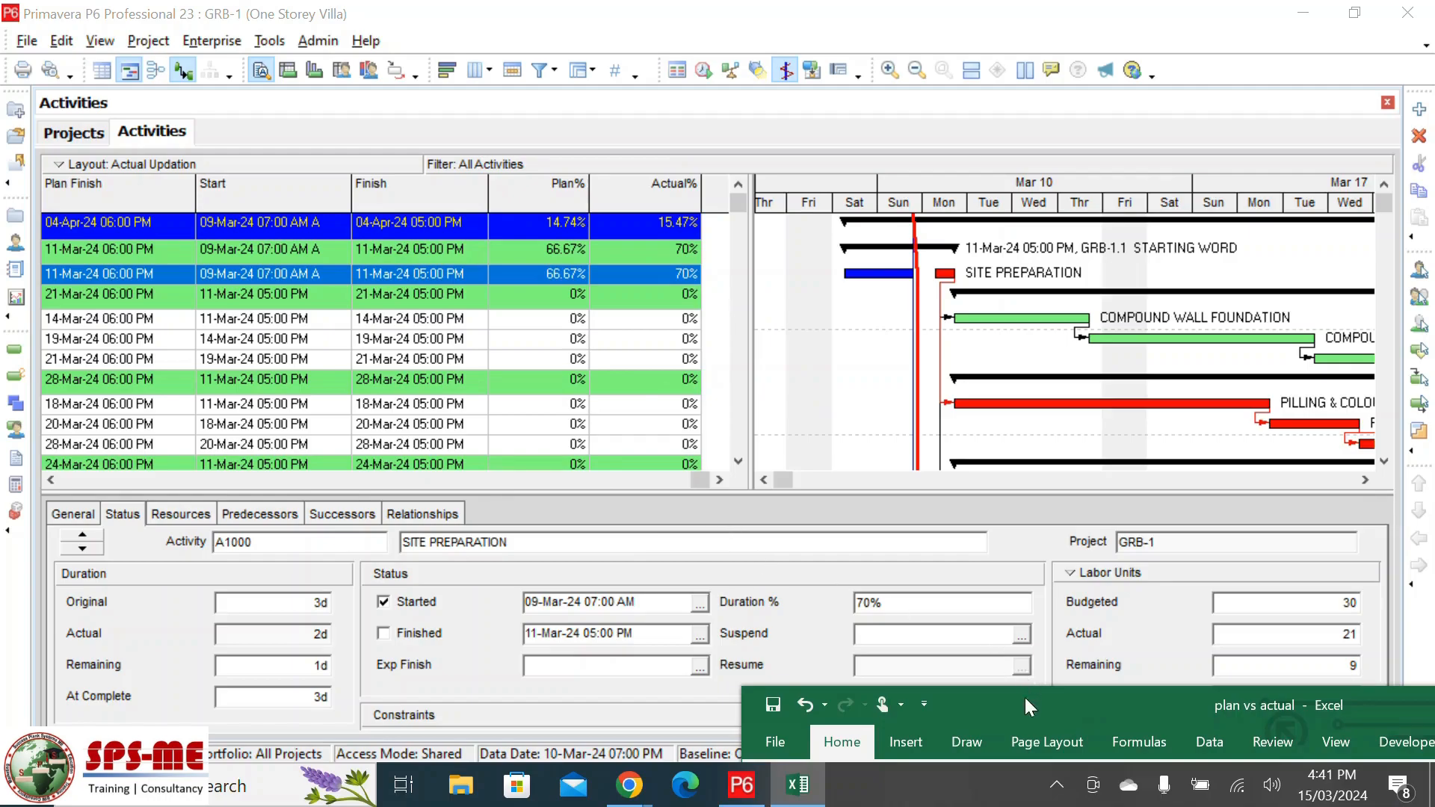
pyautogui.moveTo(1024, 705); pyautogui.dragTo(217, 430)
pyautogui.click(971, 430)
pyautogui.click(695, 419)
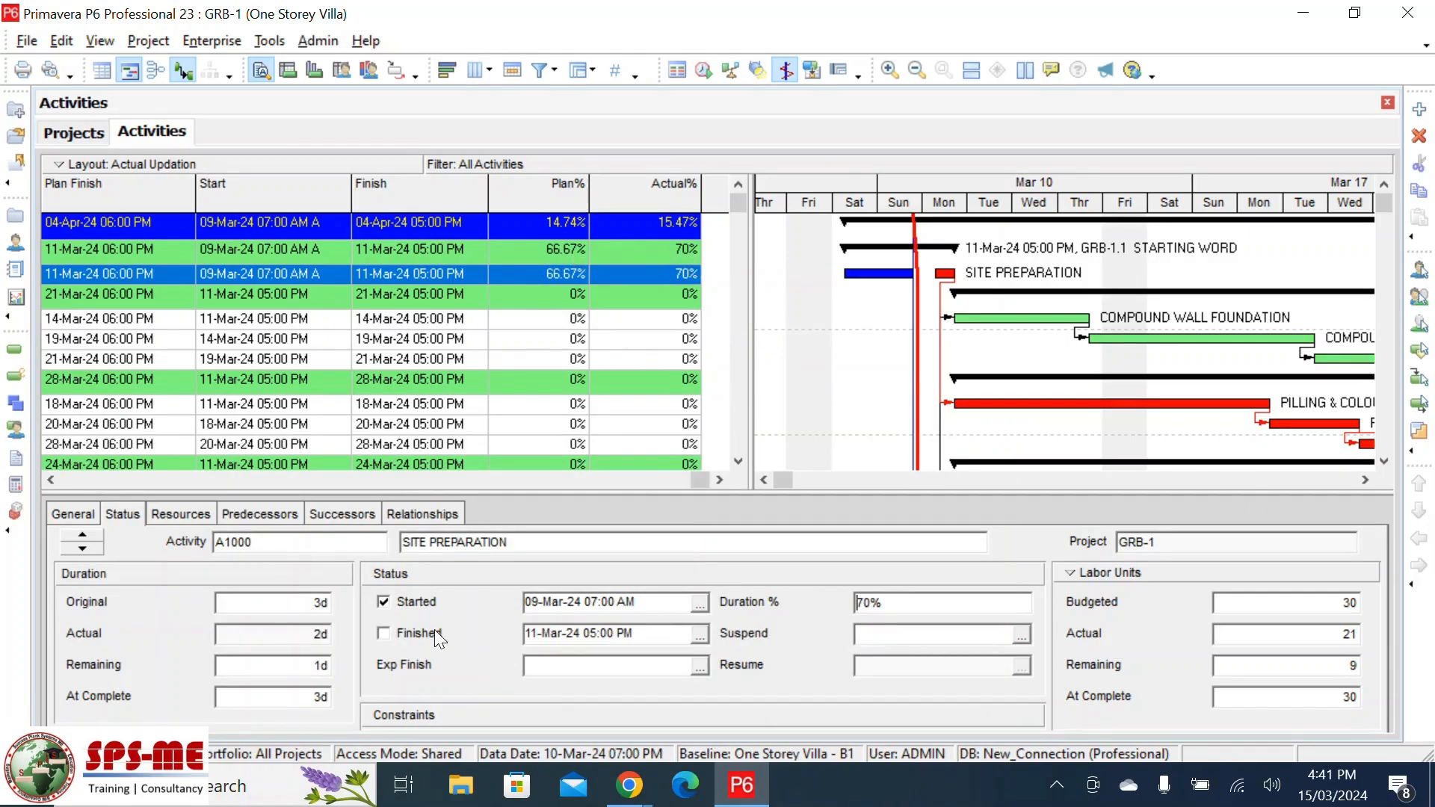
# - Mark SITE PREPARATION as finished and reschedule with 11-Mar-24 07:00 PM as the data date applied to all open projects
pyautogui.click(382, 633)
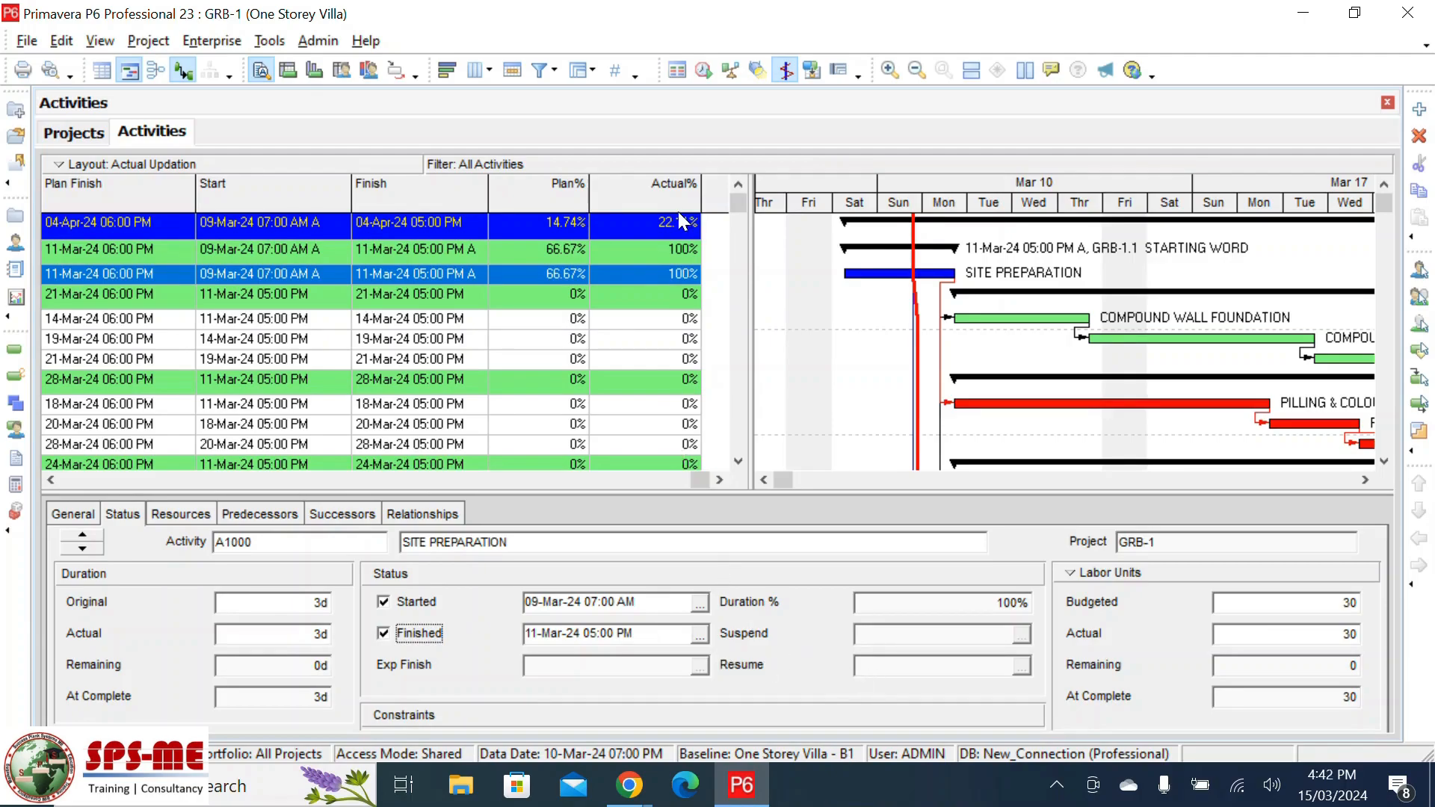
pyautogui.press('F9')
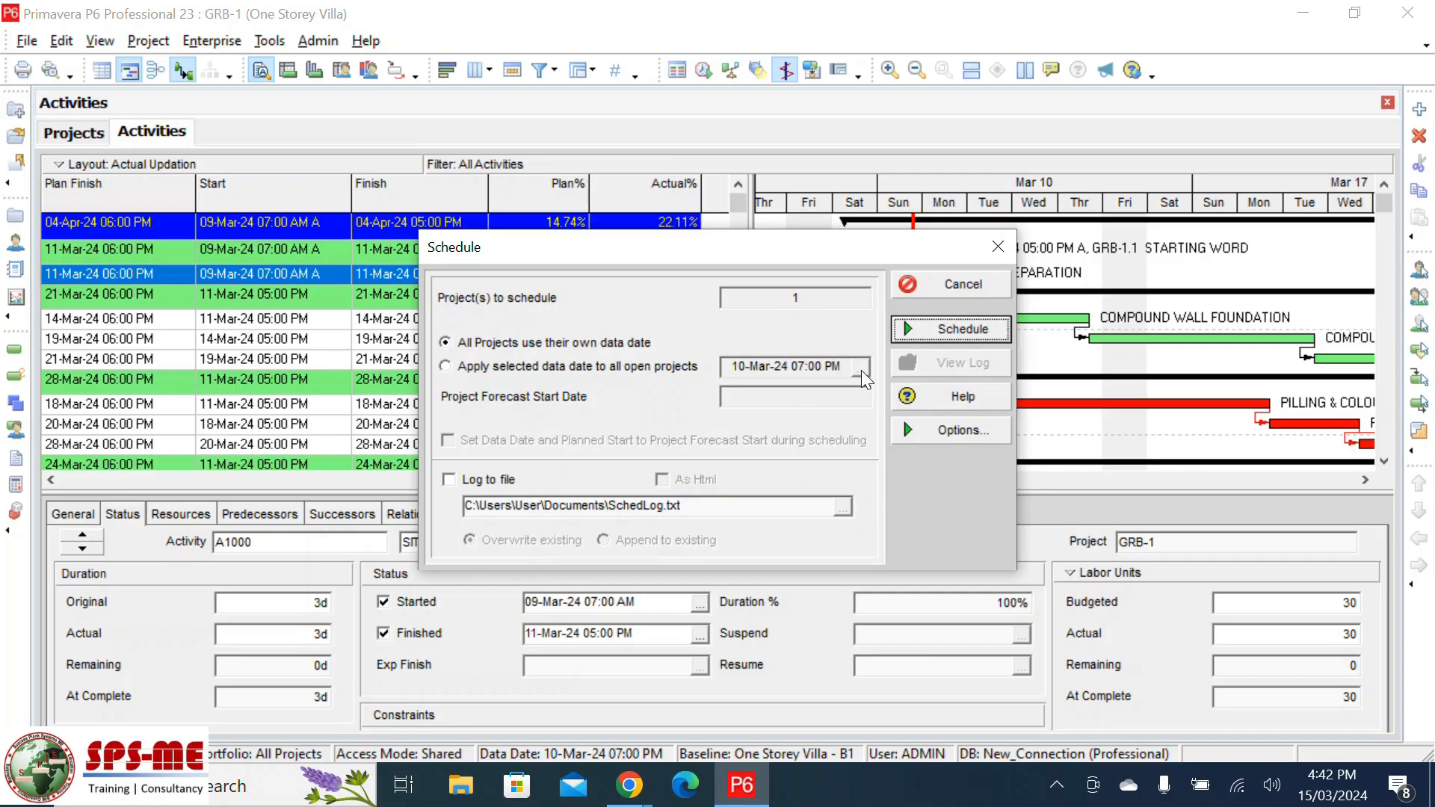
pyautogui.click(557, 369)
pyautogui.click(861, 368)
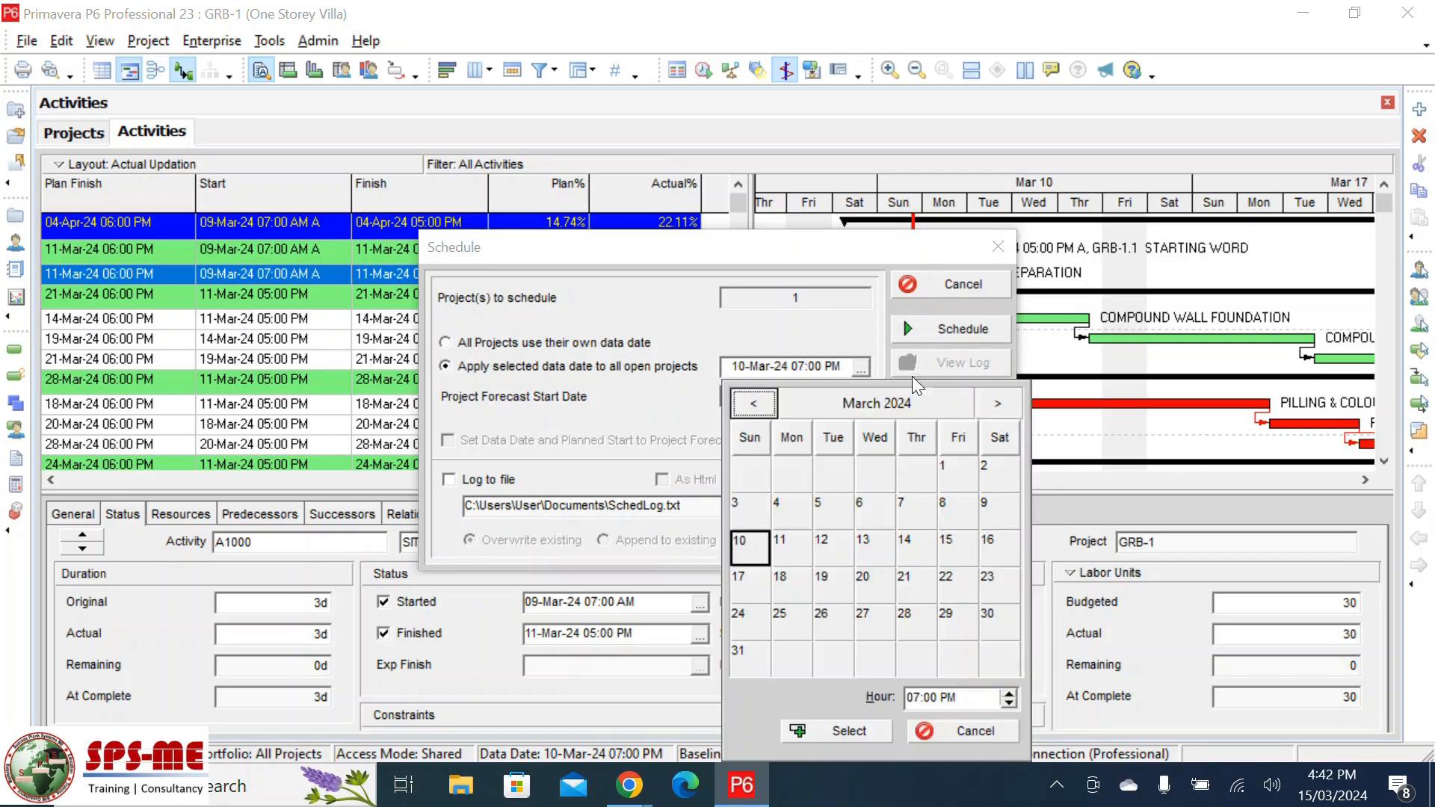
pyautogui.click(792, 548)
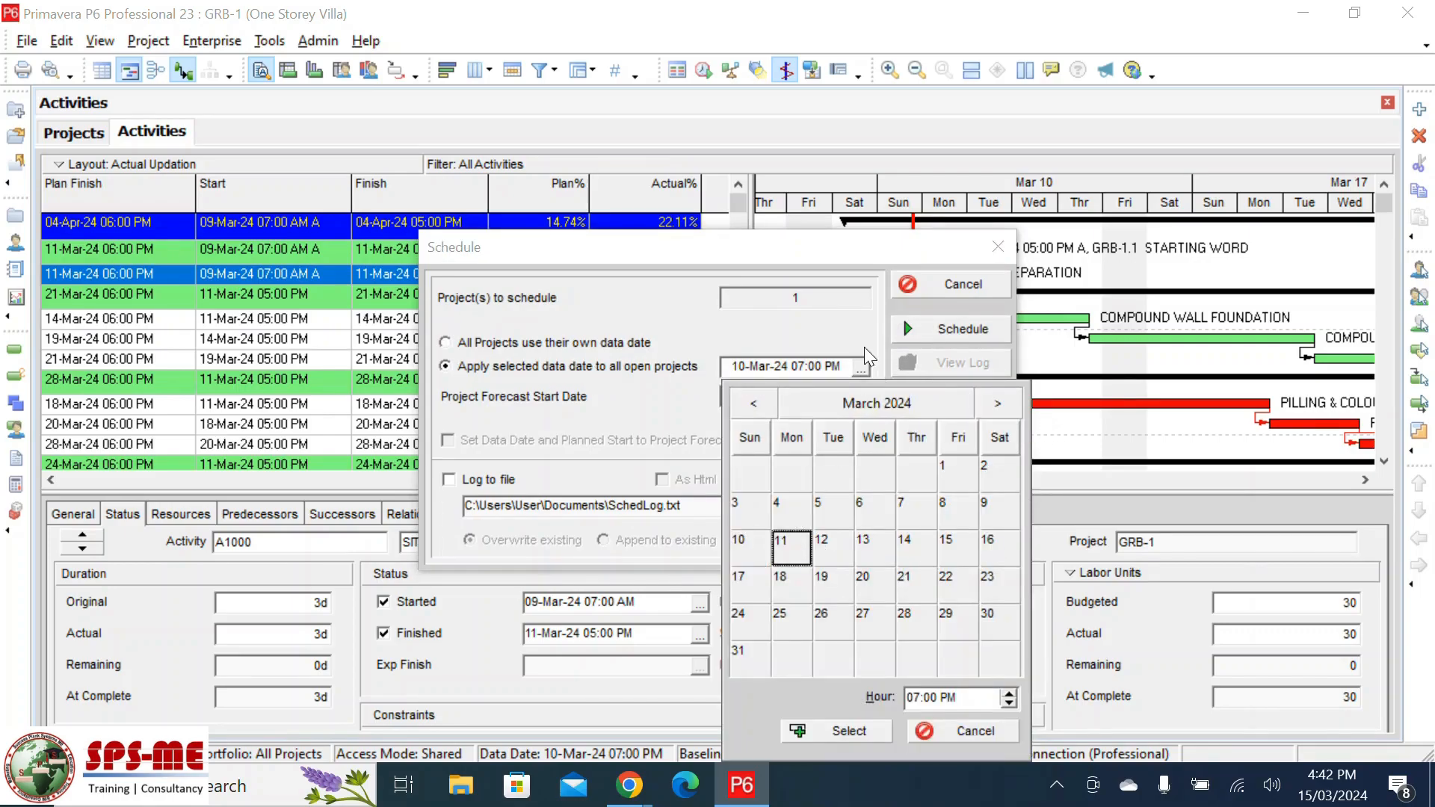
pyautogui.click(867, 725)
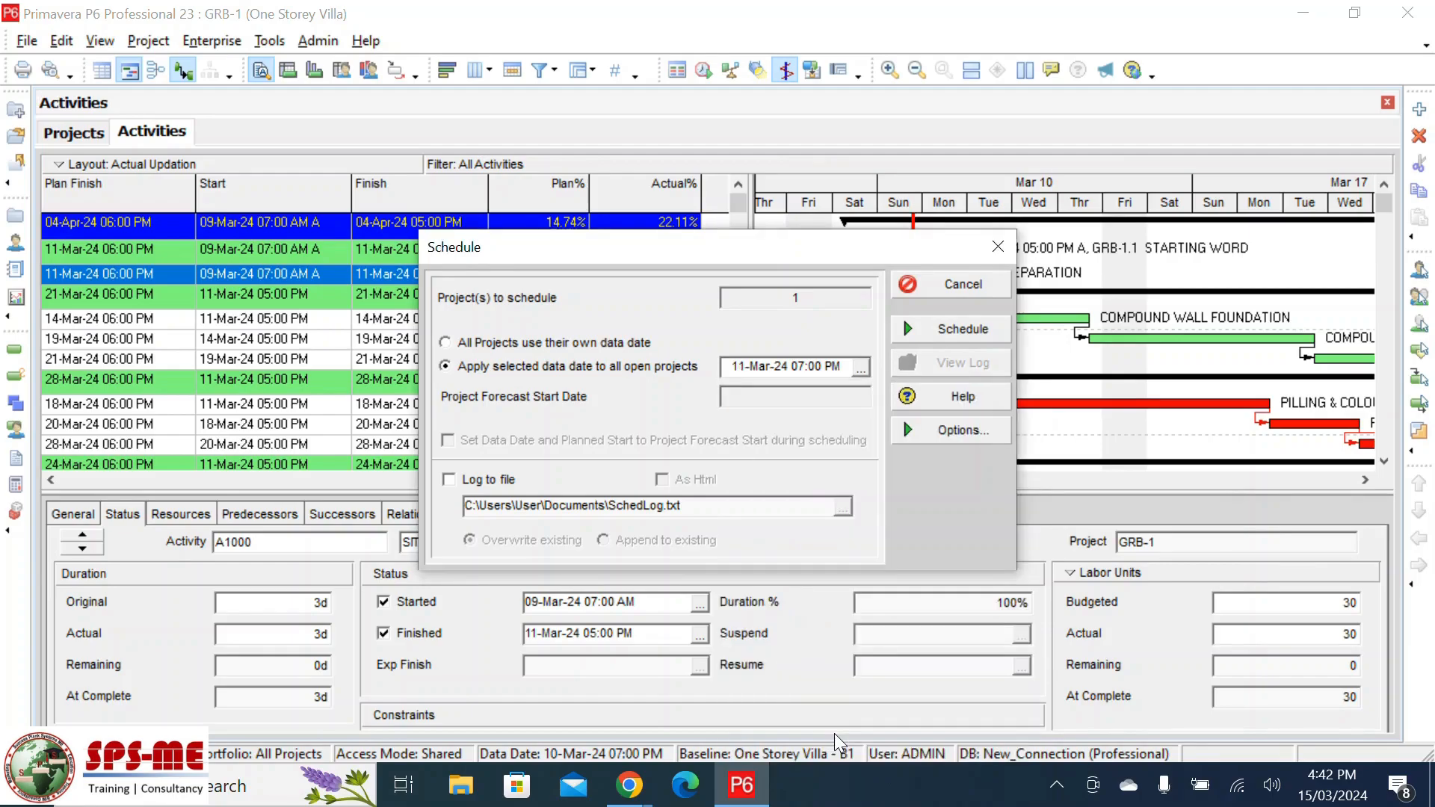
pyautogui.click(968, 330)
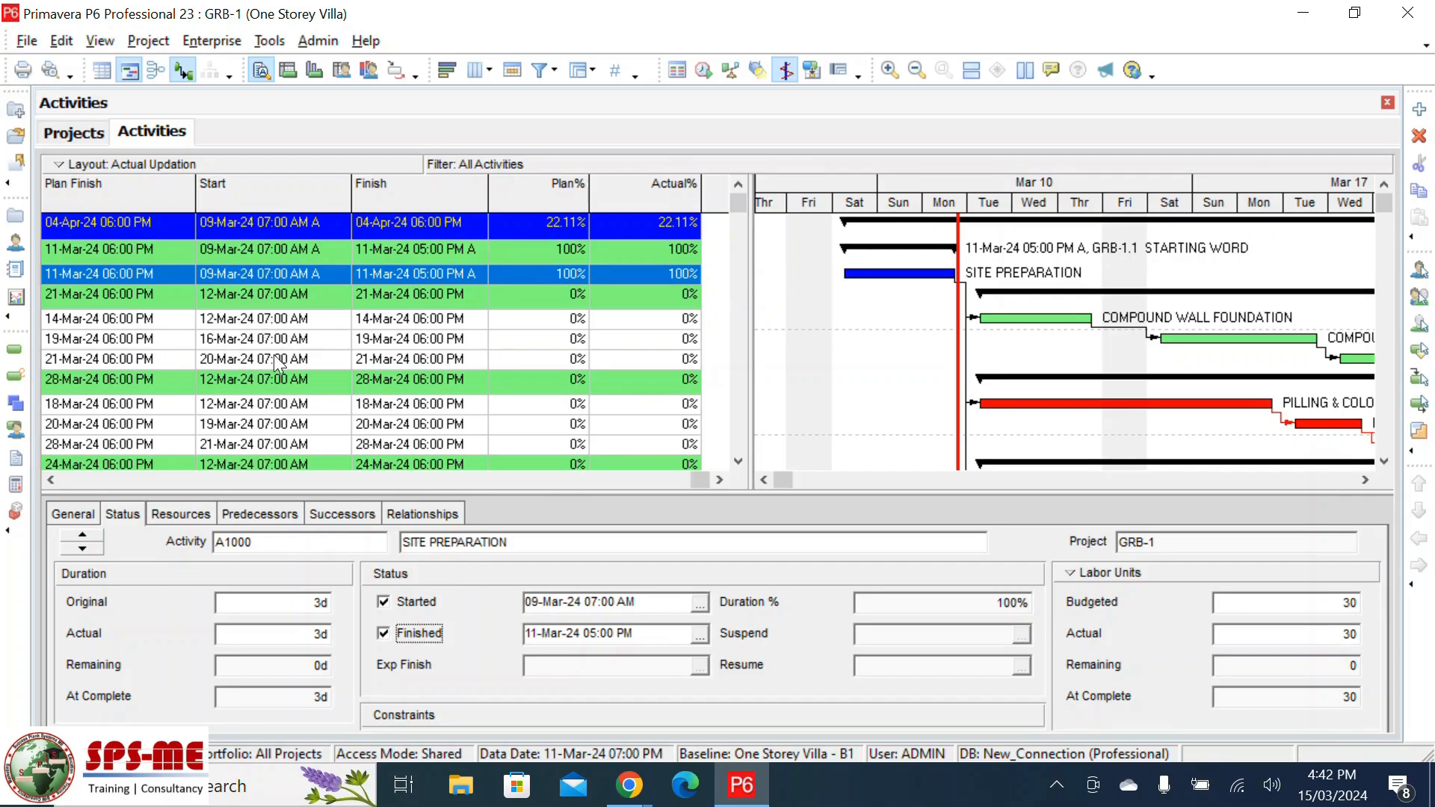
# - Review the planned and current dates, Plan% and Actual% columns, and the activities listed under each WBS group
pyautogui.click(51, 480)
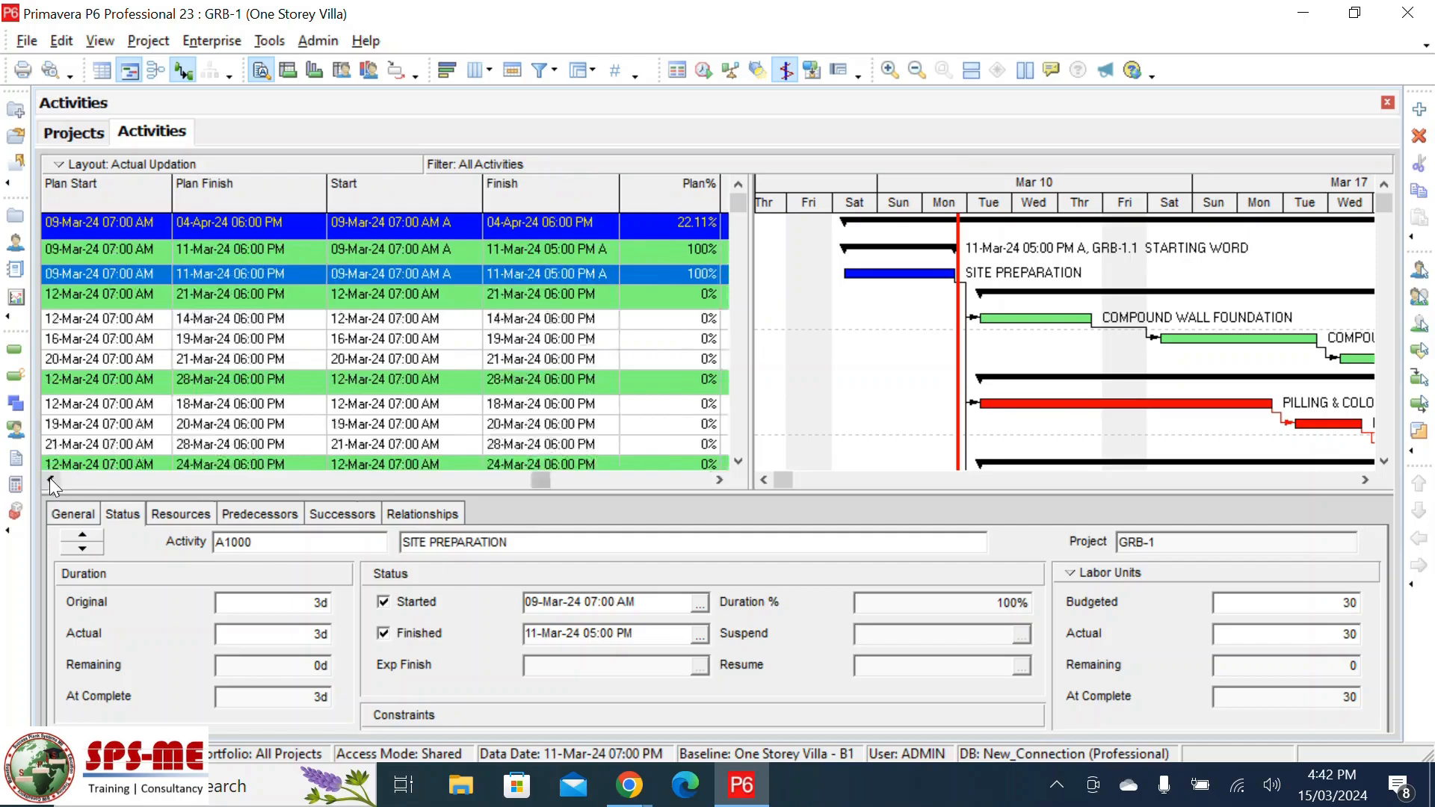
pyautogui.click(51, 480)
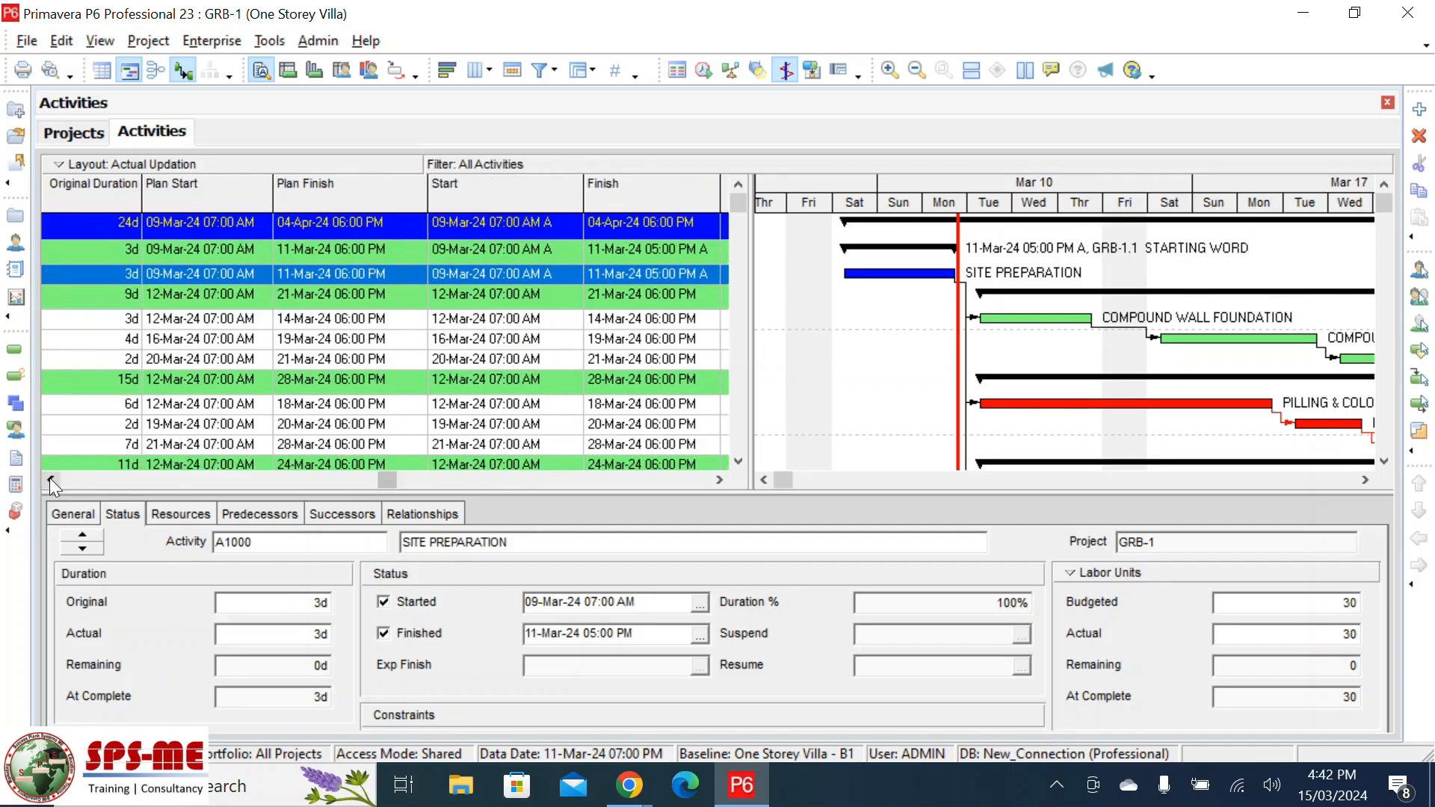
pyautogui.click(717, 479)
pyautogui.click(718, 479)
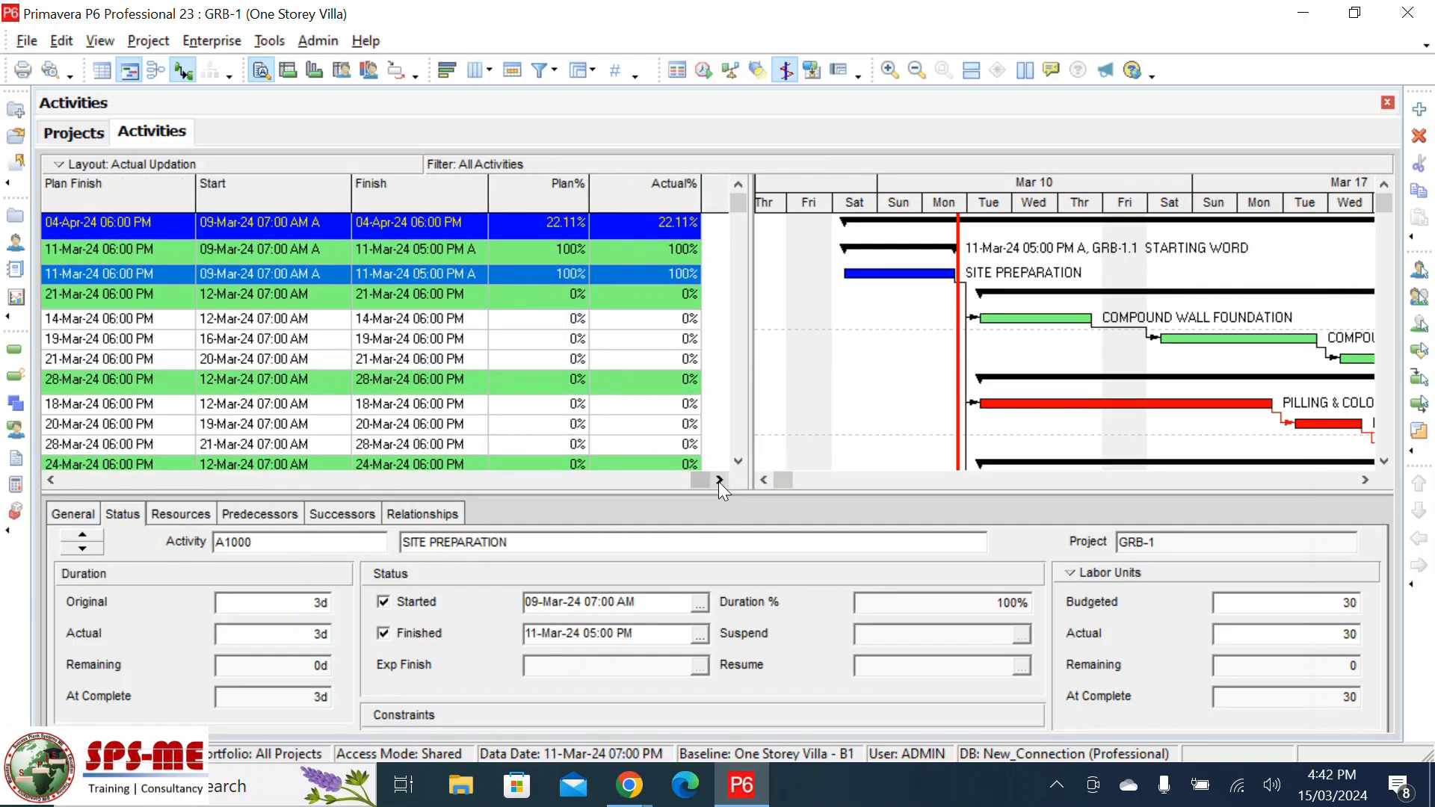
pyautogui.moveTo(697, 480); pyautogui.dragTo(94, 499)
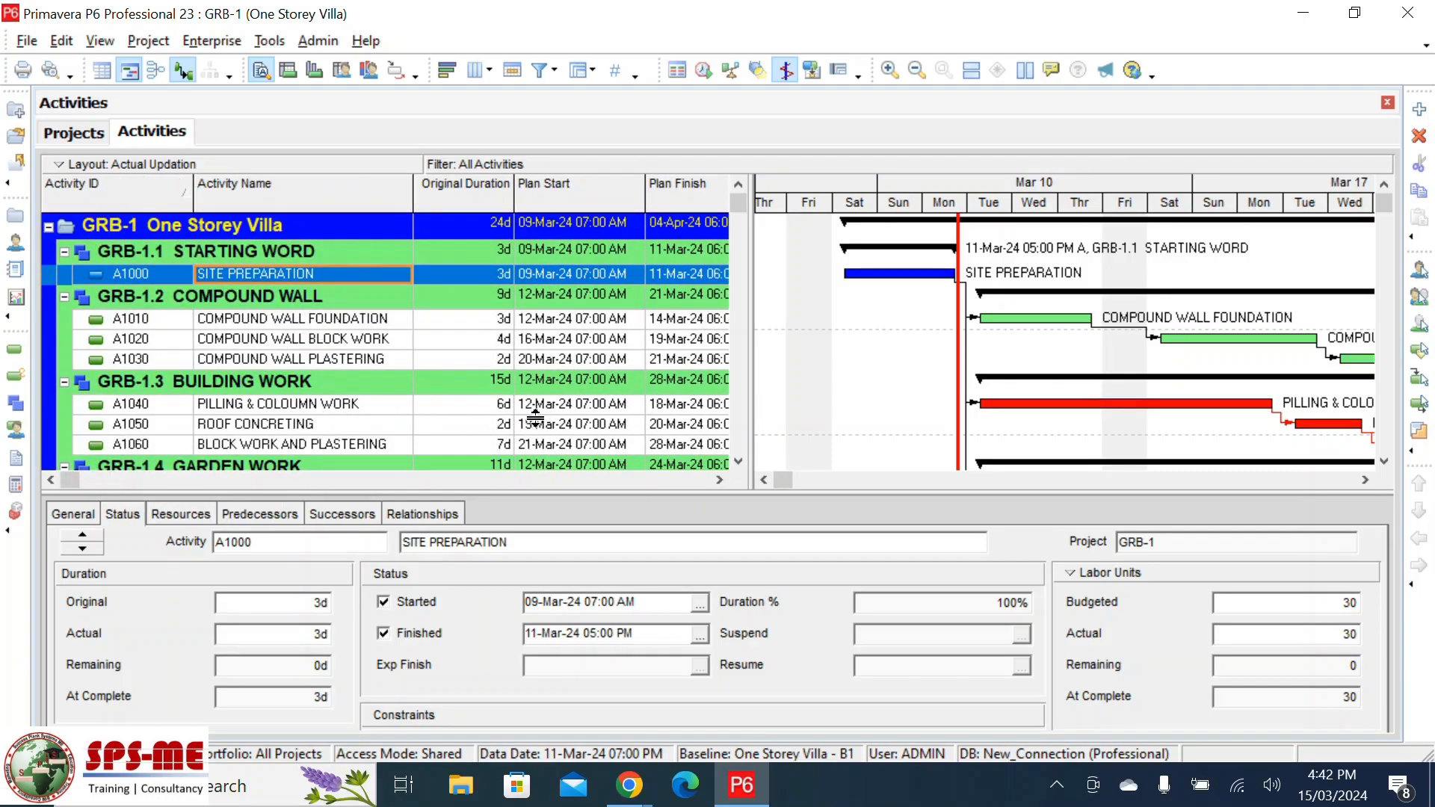
pyautogui.scroll(-2, 464, 440)
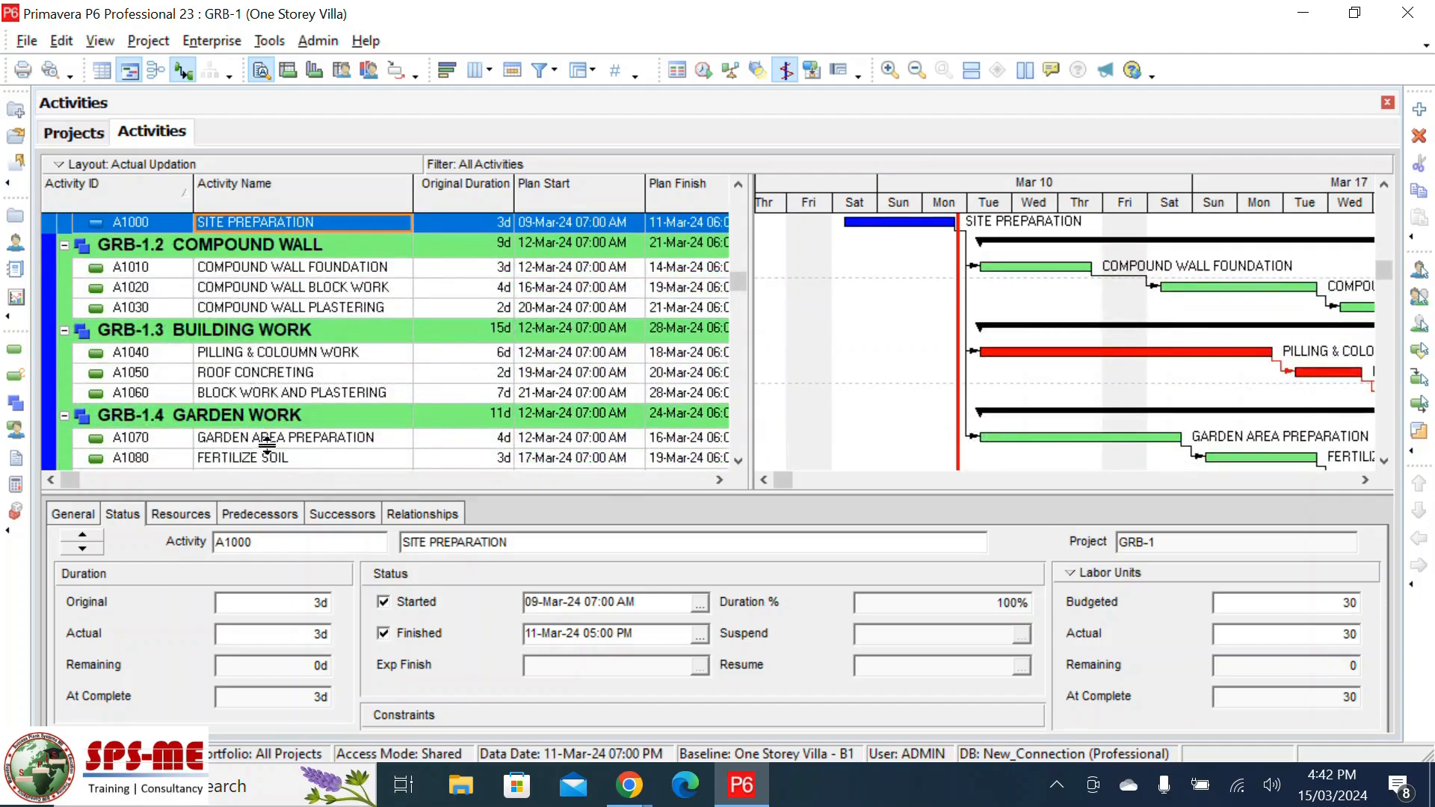
pyautogui.scroll(-2, 447, 444)
pyautogui.scroll(2, 452, 439)
pyautogui.scroll(1, 458, 434)
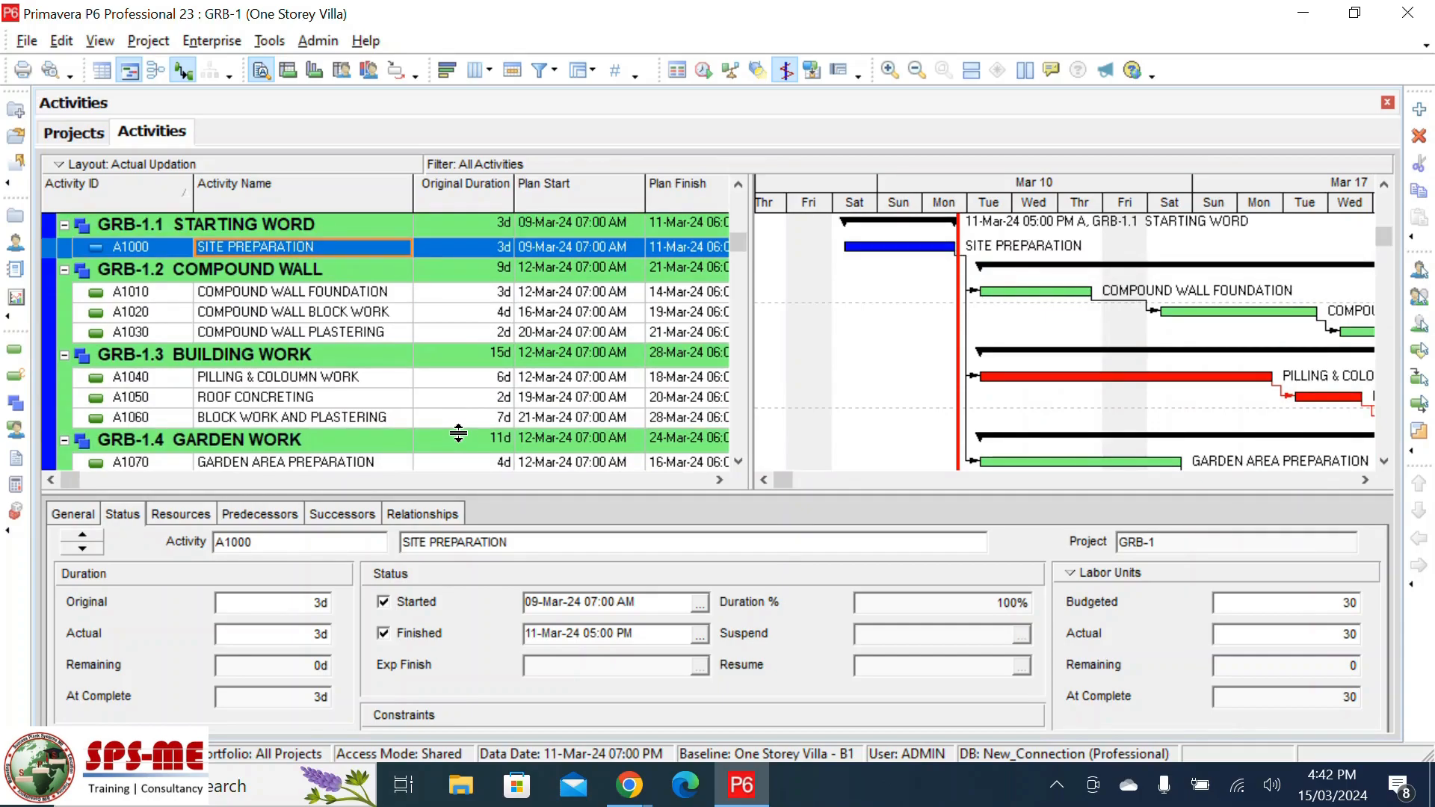
# - Mark the COMPOUND WALL FOUNDATION activity as started and set its duration percent to 40%
pyautogui.click(361, 292)
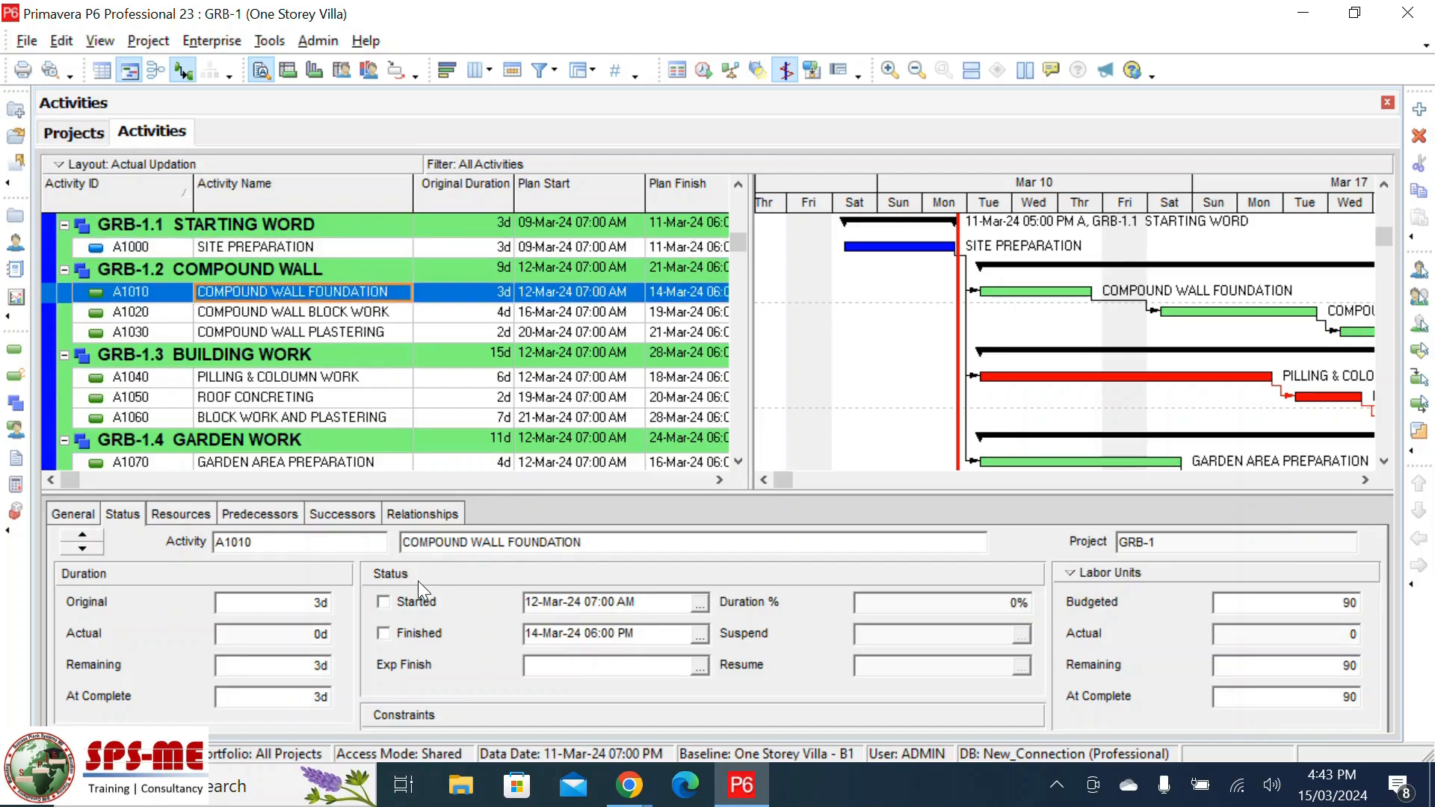
pyautogui.click(398, 606)
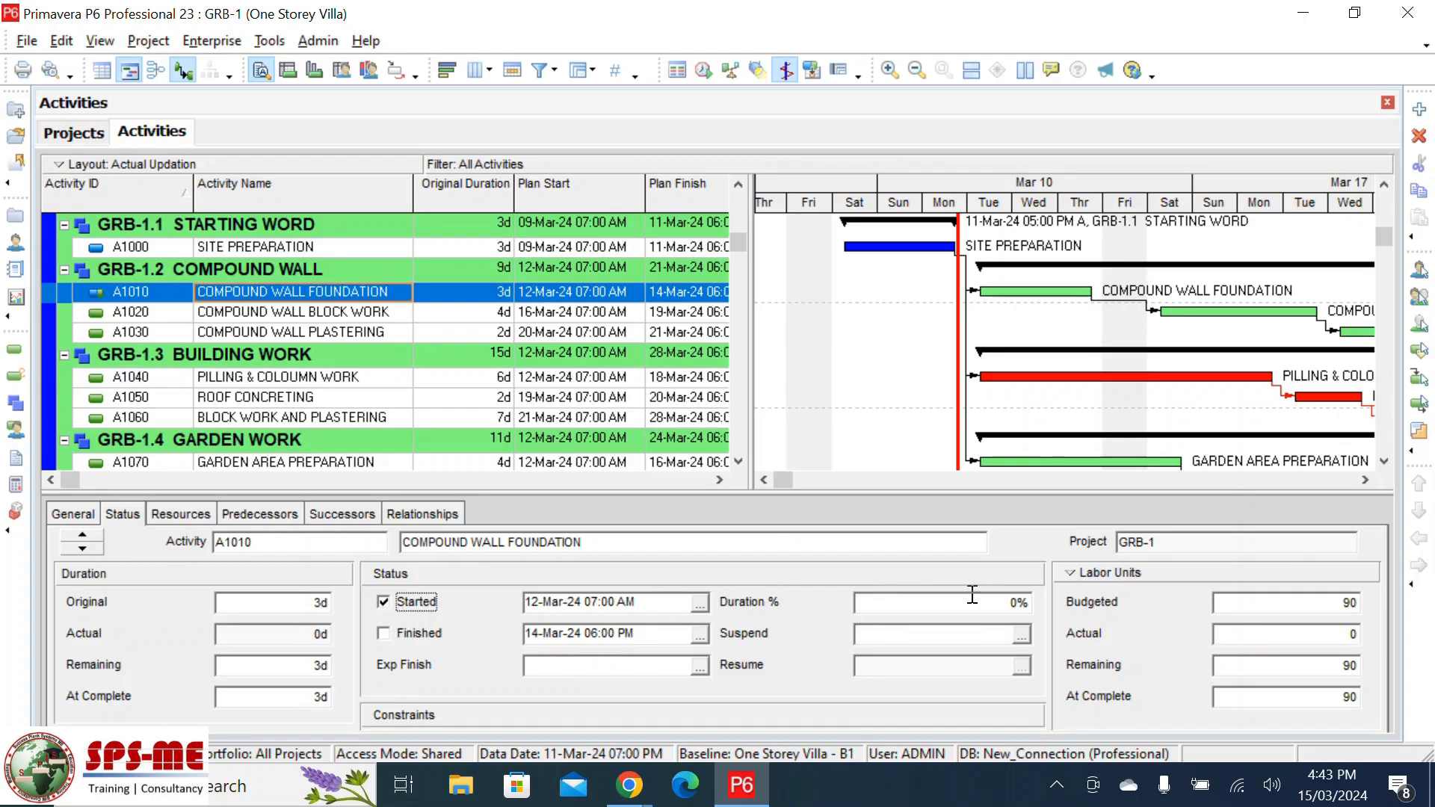
pyautogui.click(997, 606)
pyautogui.moveTo(918, 602); pyautogui.dragTo(697, 593)
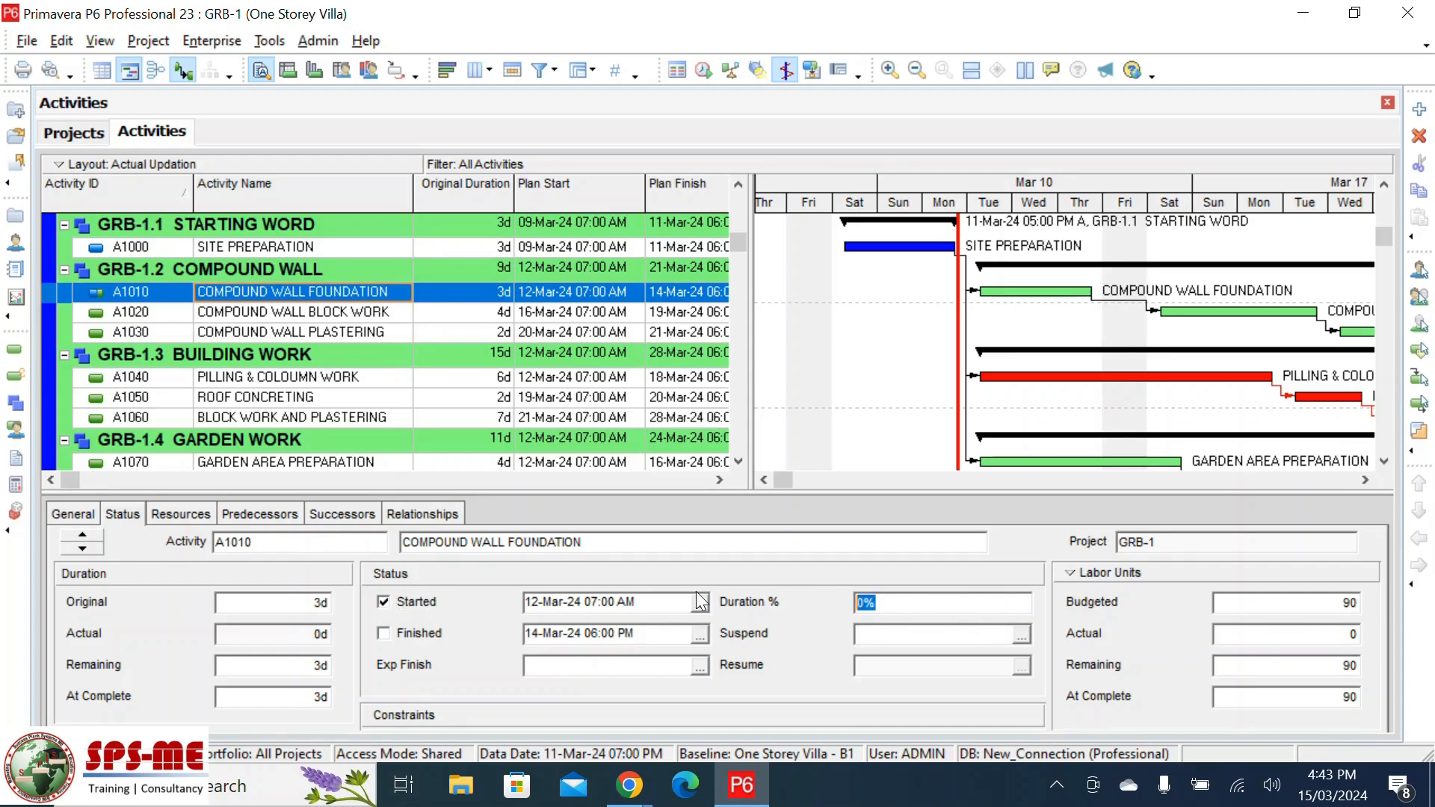
pyautogui.write('40')
pyautogui.press('Return')
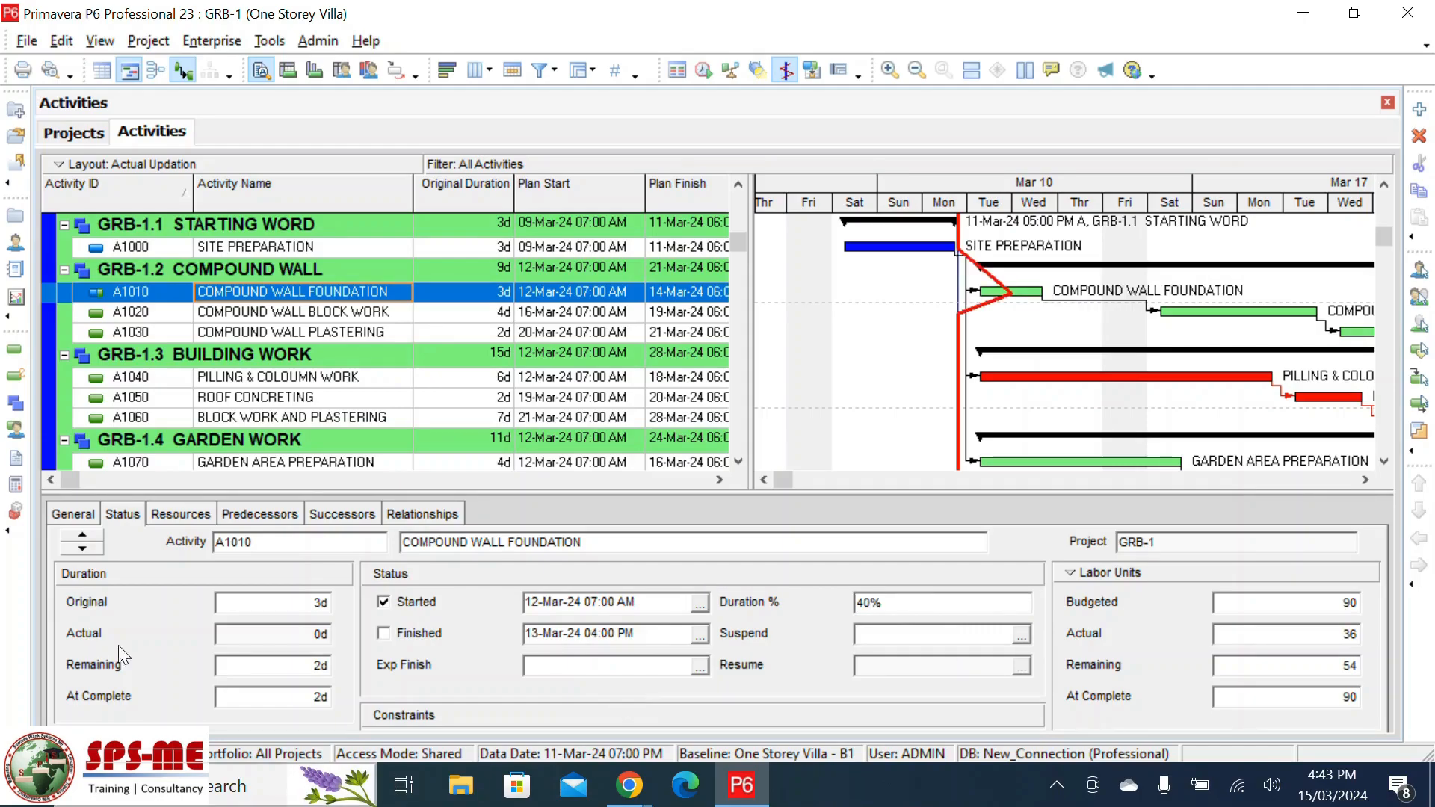
# - Mark the PILLING & COLOUMN WORK activity as started and set its duration percent to 20%
pyautogui.click(314, 377)
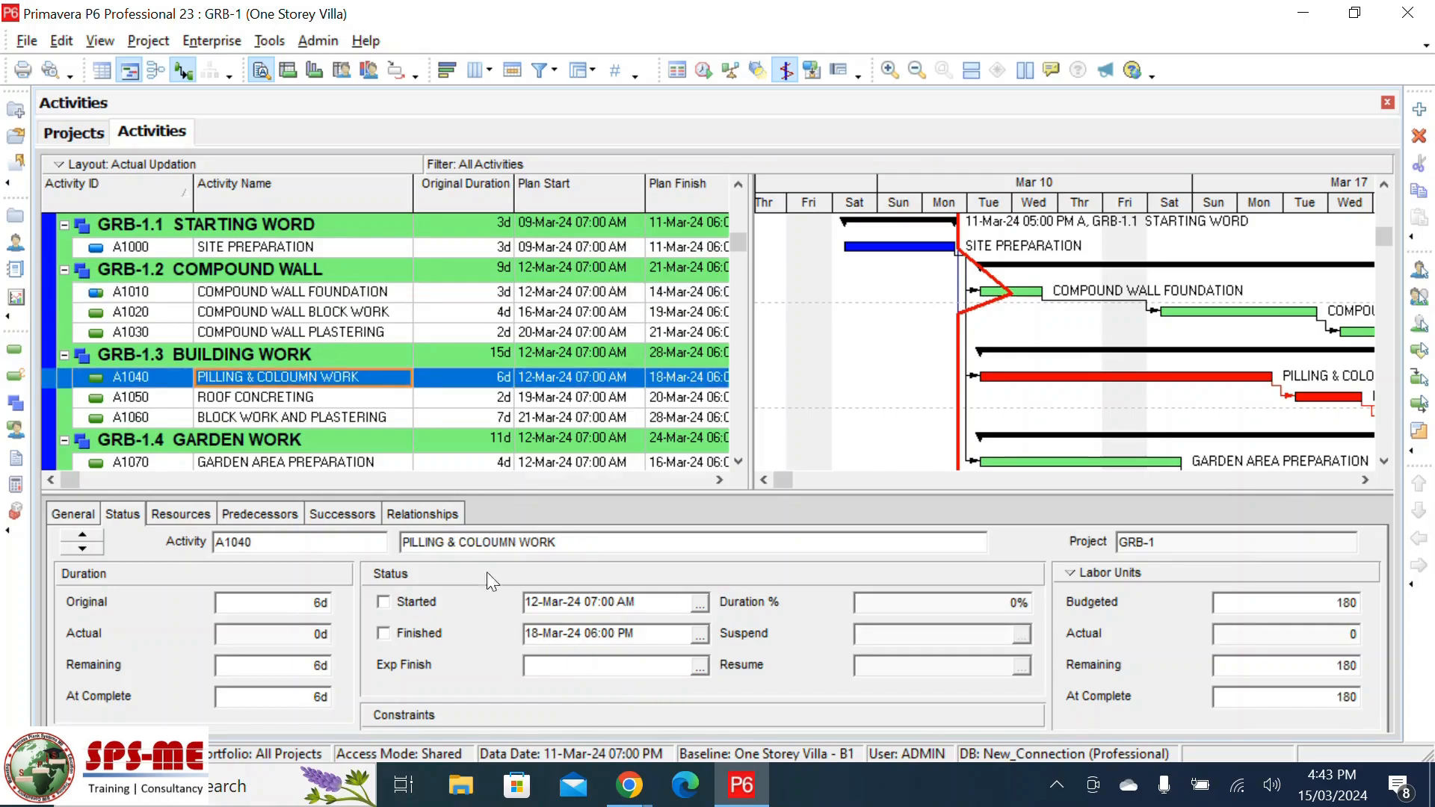
pyautogui.click(424, 600)
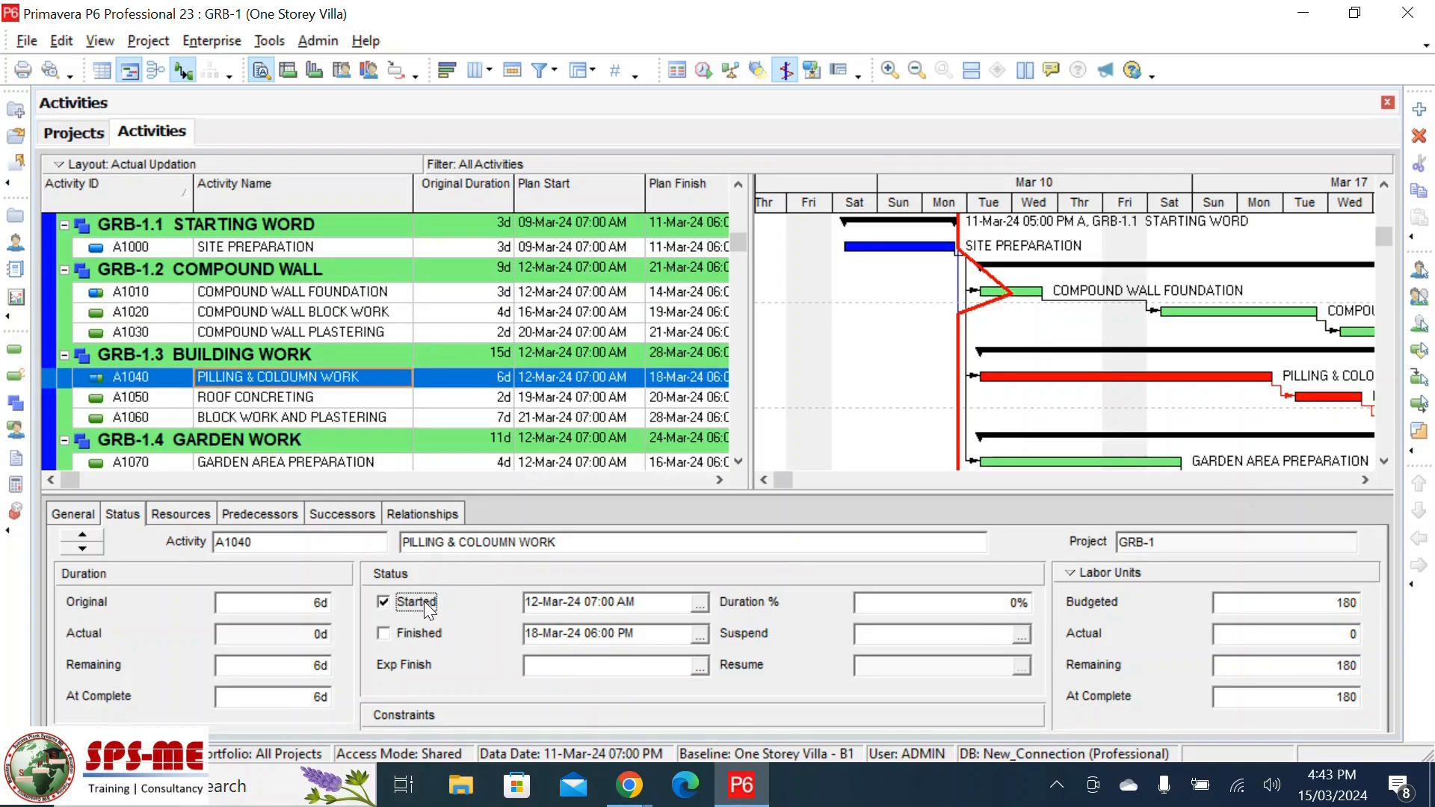
pyautogui.click(1002, 604)
pyautogui.moveTo(1000, 603); pyautogui.dragTo(674, 558)
pyautogui.write('20')
pyautogui.press('Return')
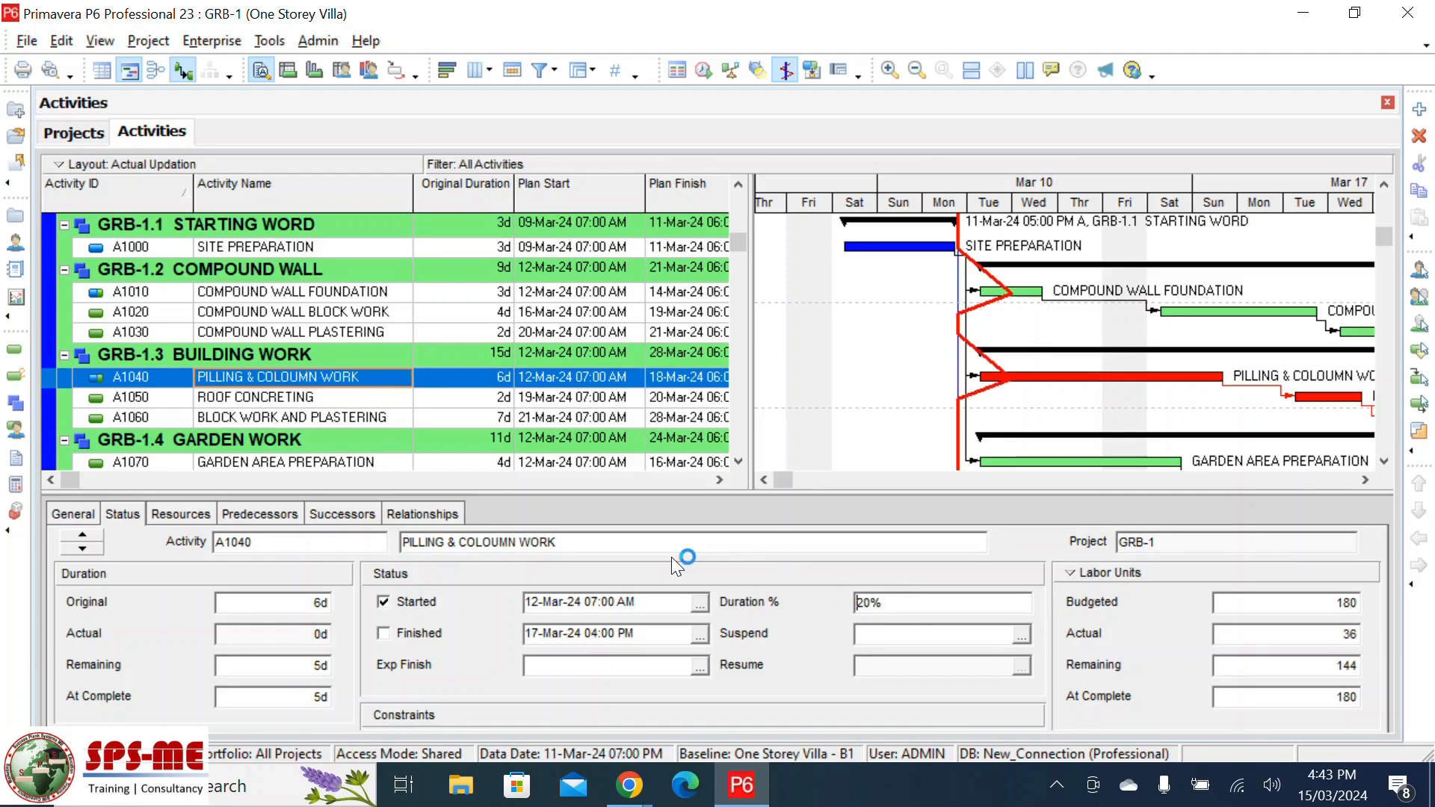
# - Reschedule the project with 12-Mar-24 07:00 PM as the data date applied to all open projects
pyautogui.scroll(-1, 249, 434)
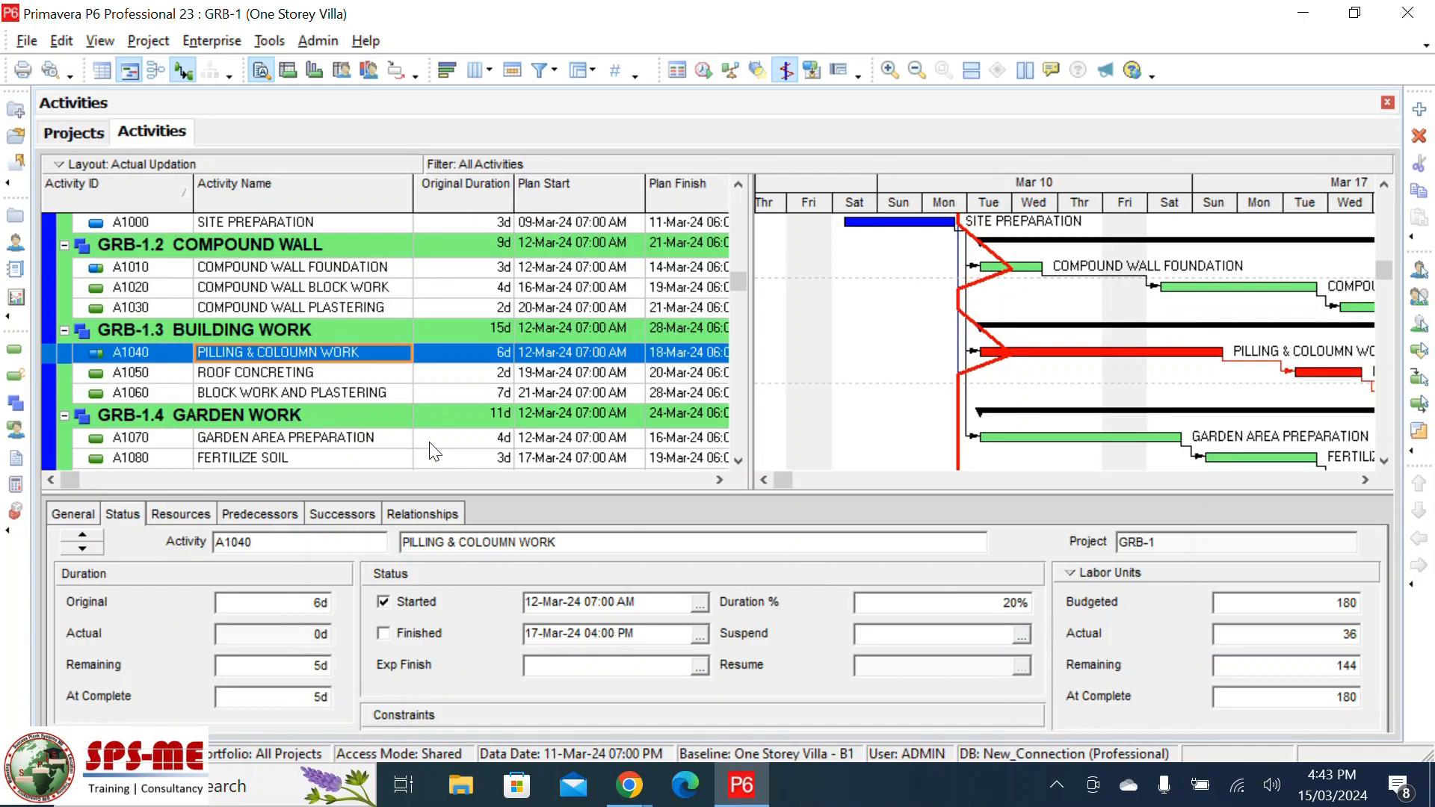
pyautogui.scroll(1, 448, 408)
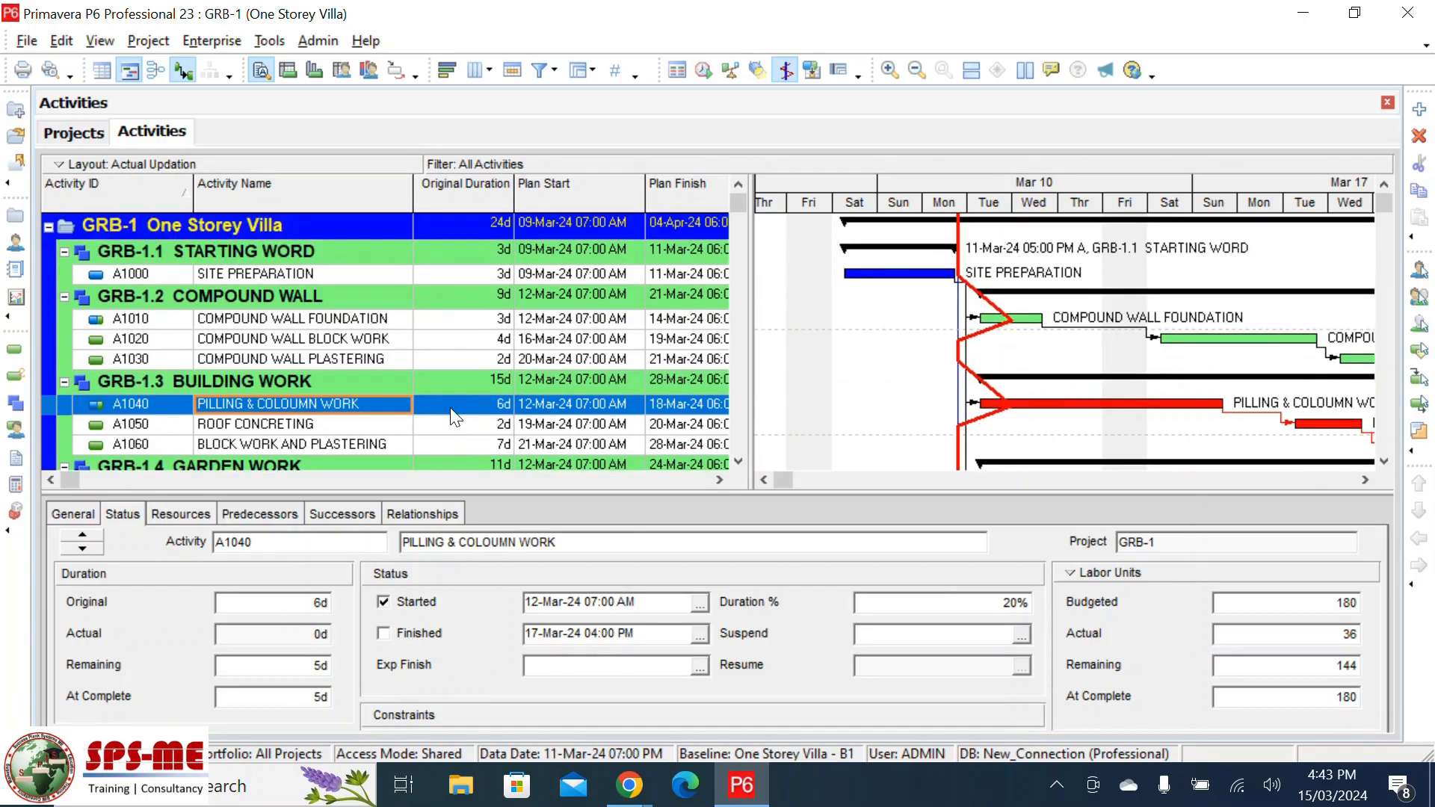
pyautogui.press('F9')
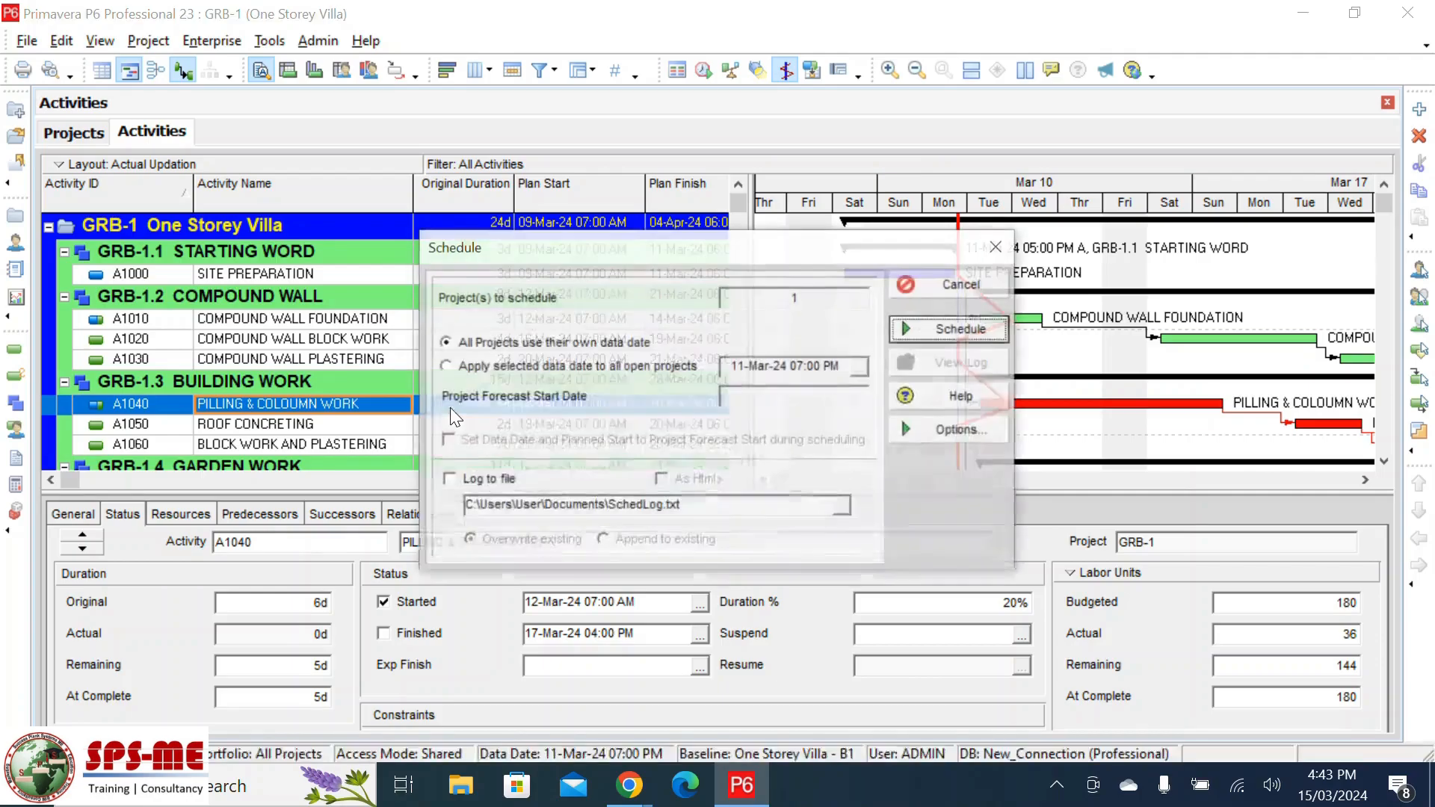
pyautogui.click(521, 366)
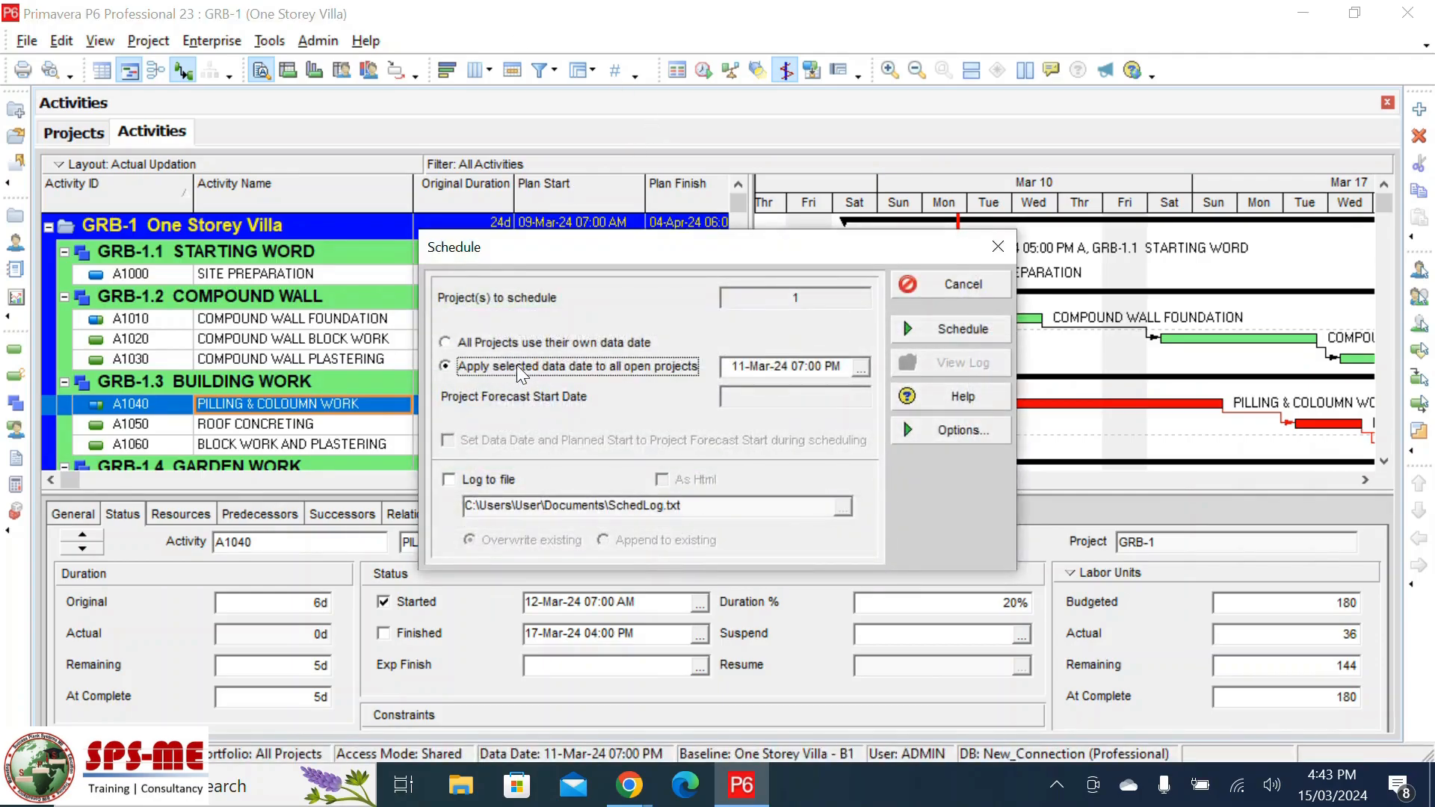
pyautogui.click(861, 366)
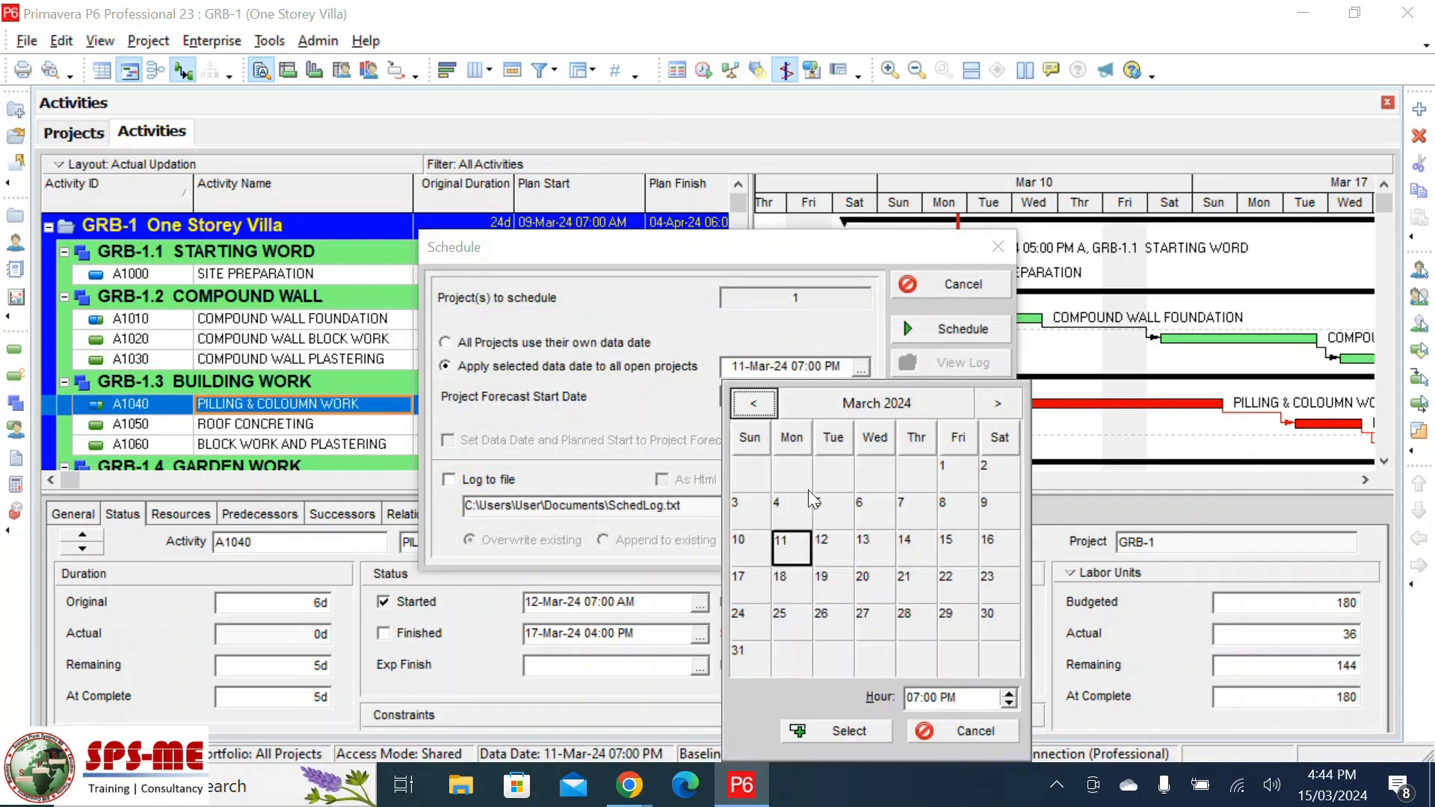
pyautogui.doubleClick(831, 551)
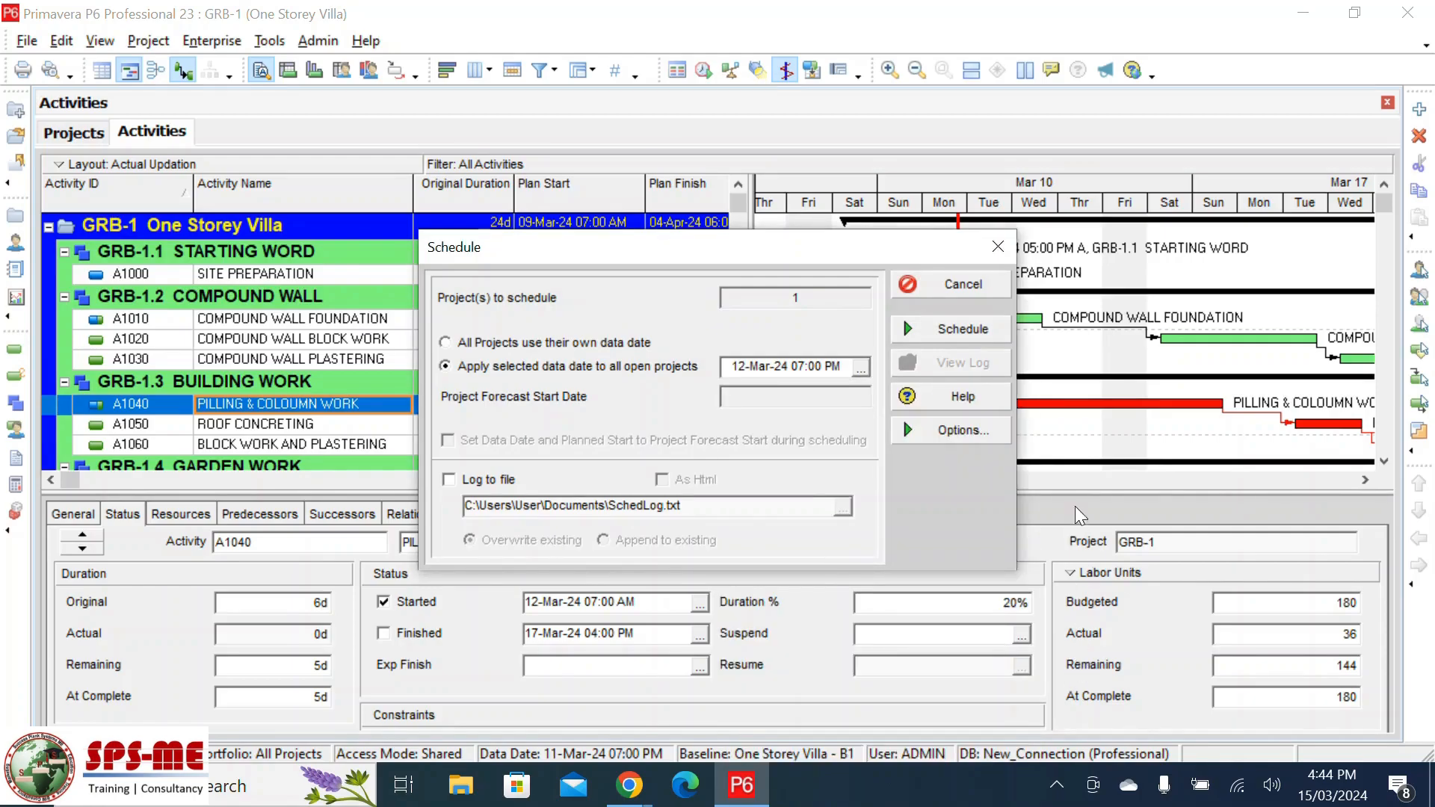
pyautogui.click(976, 328)
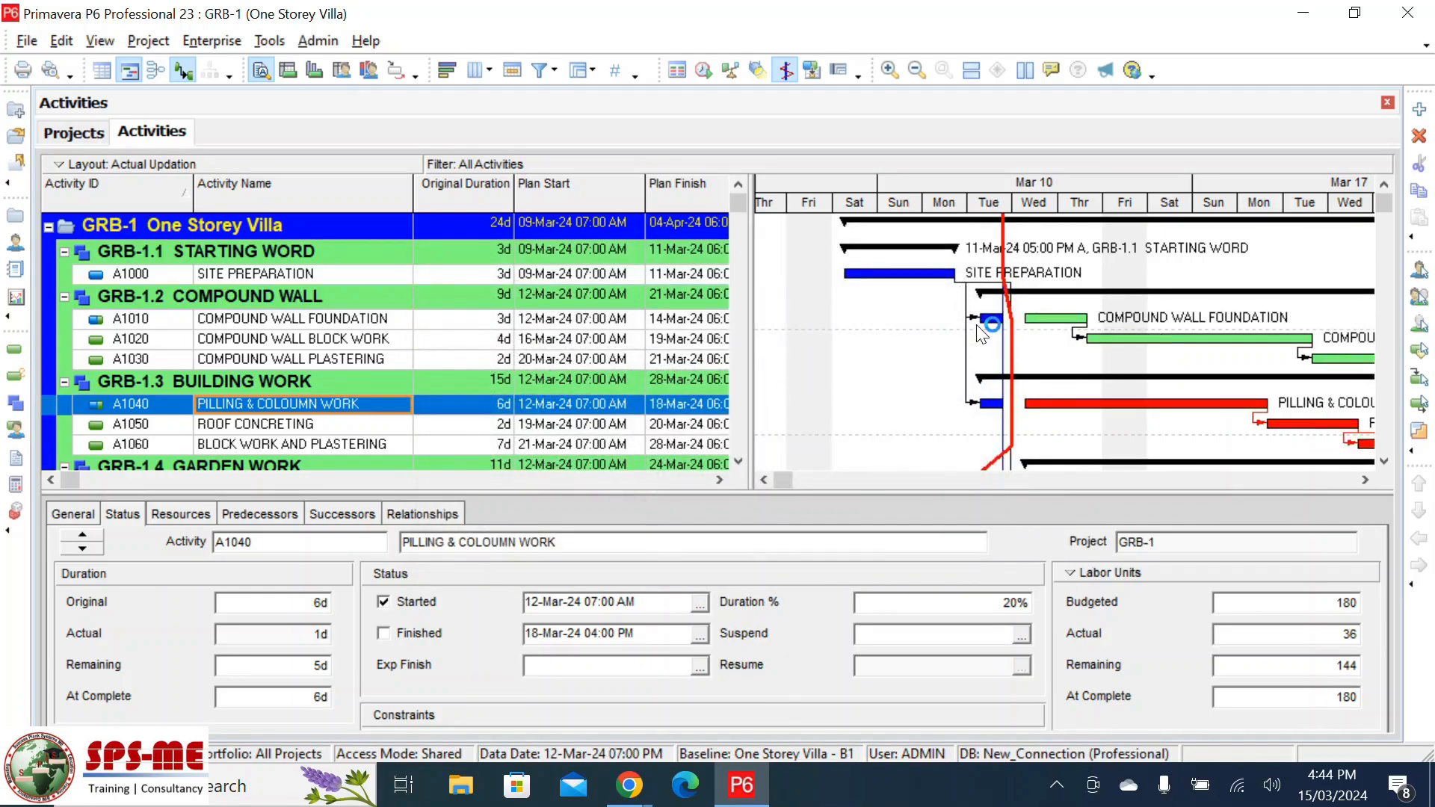
# - Compare the planned and current dates and the Plan% and Actual% values of the COMPOUND WALL and BUILDING WORK activities
pyautogui.moveTo(721, 482); pyautogui.dragTo(720, 482)
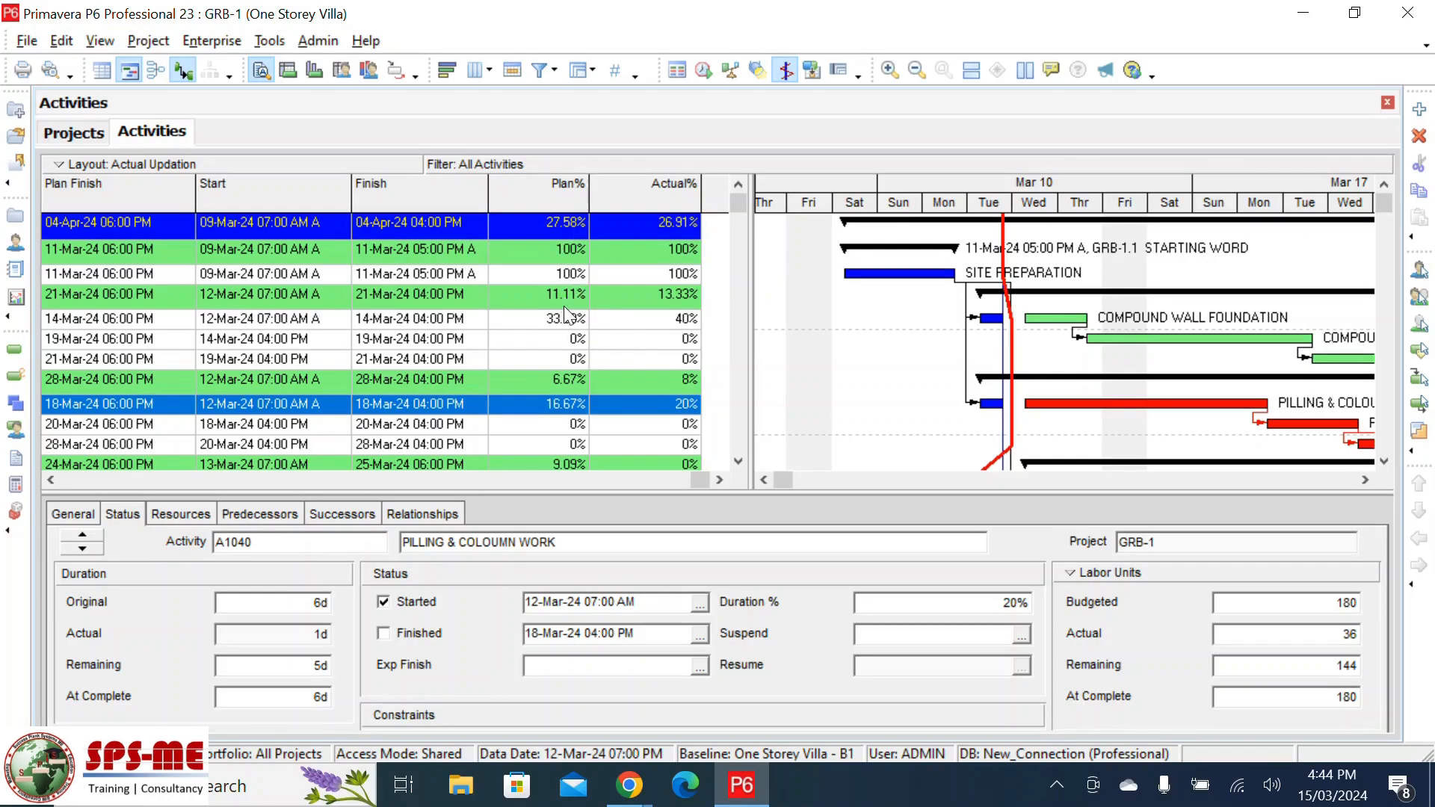
pyautogui.click(57, 482)
pyautogui.click(57, 482)
pyautogui.click(57, 482)
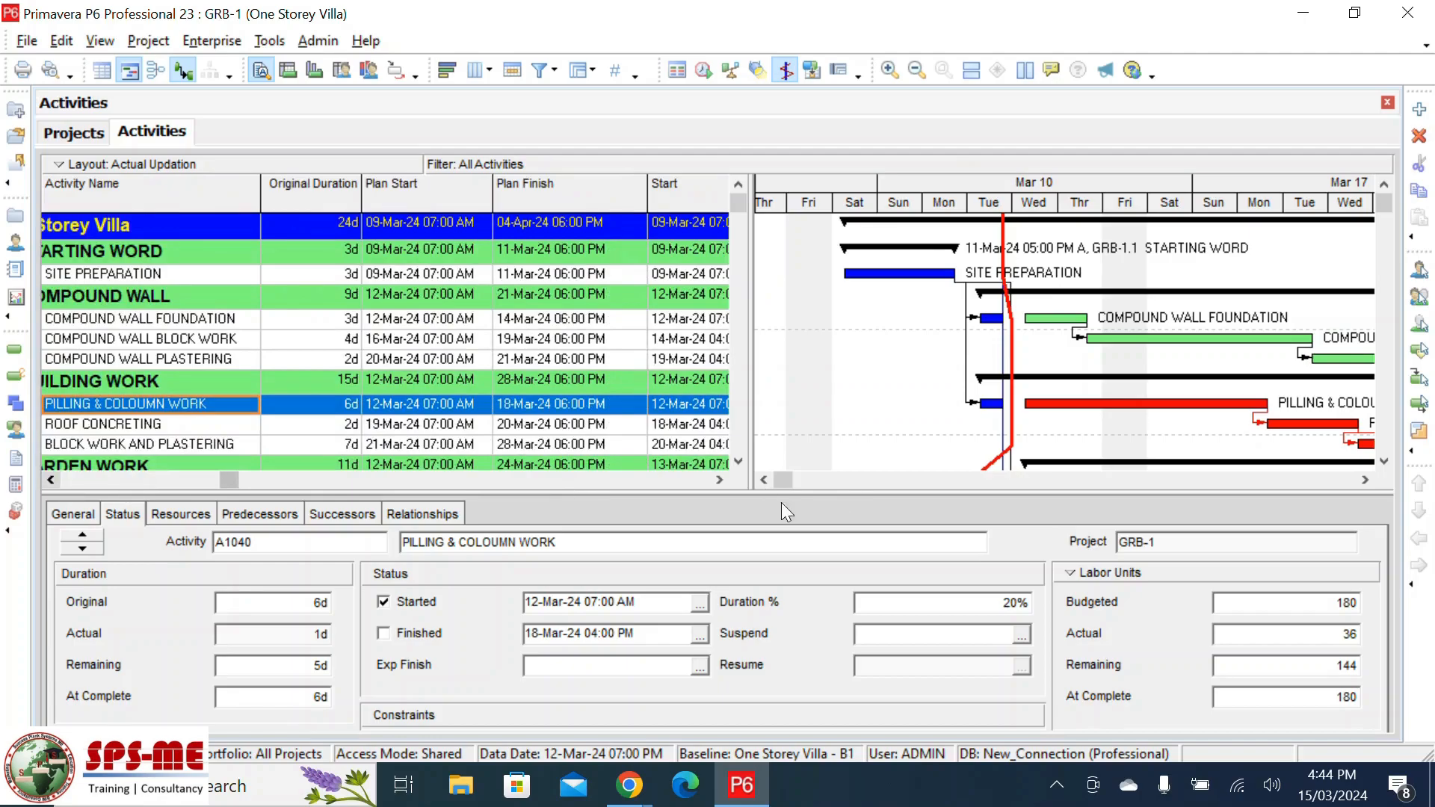
pyautogui.click(719, 481)
pyautogui.click(719, 480)
pyautogui.click(719, 480)
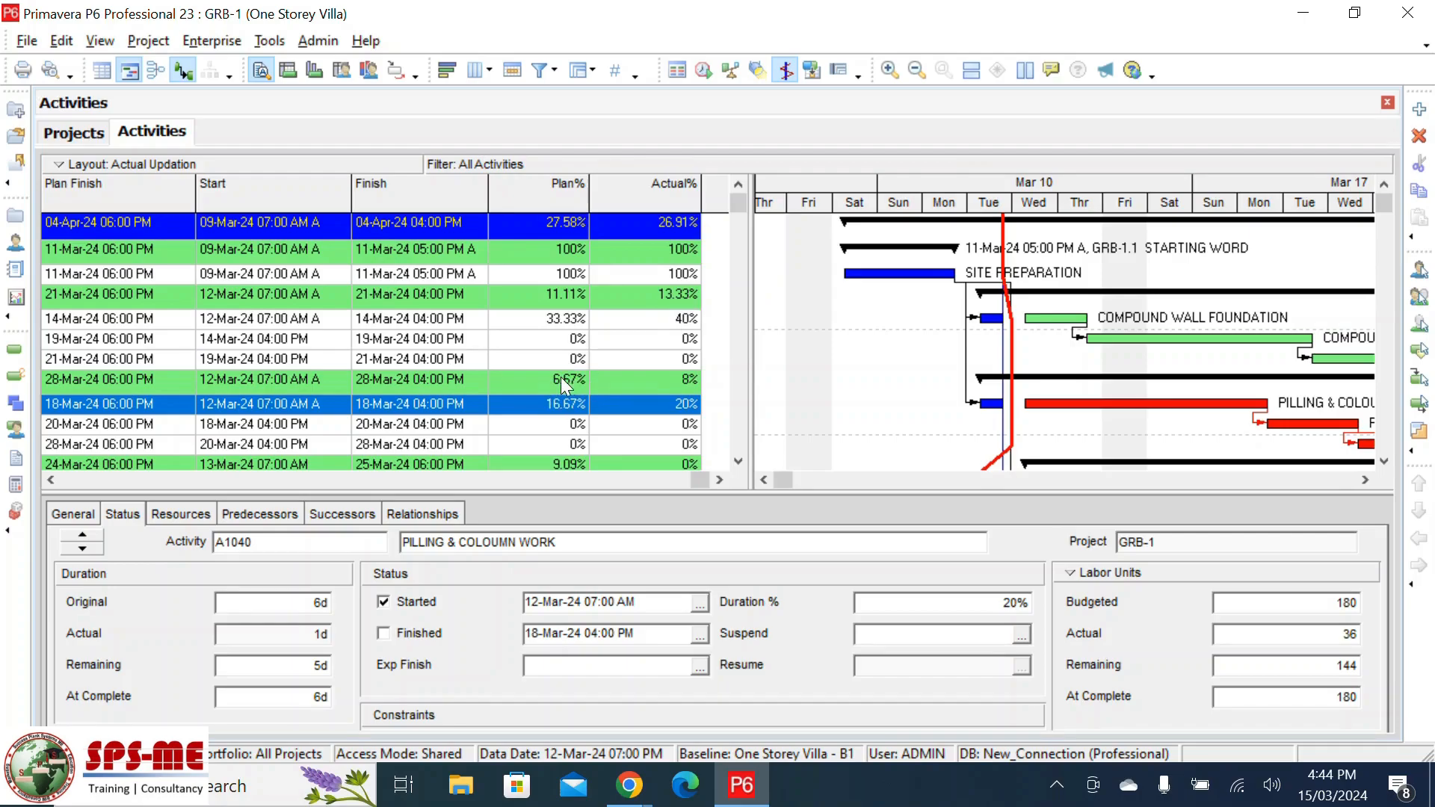
pyautogui.click(49, 479)
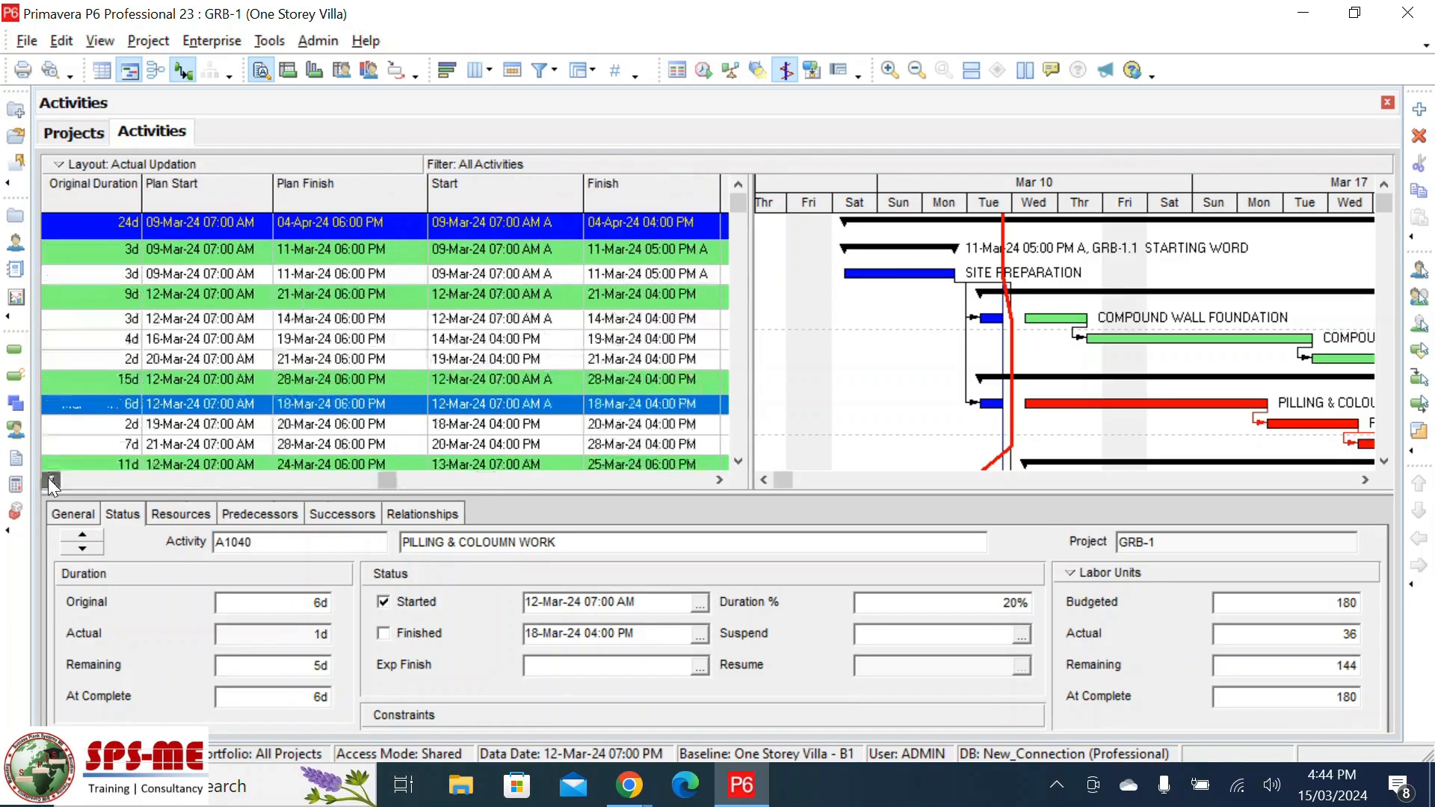
pyautogui.click(49, 480)
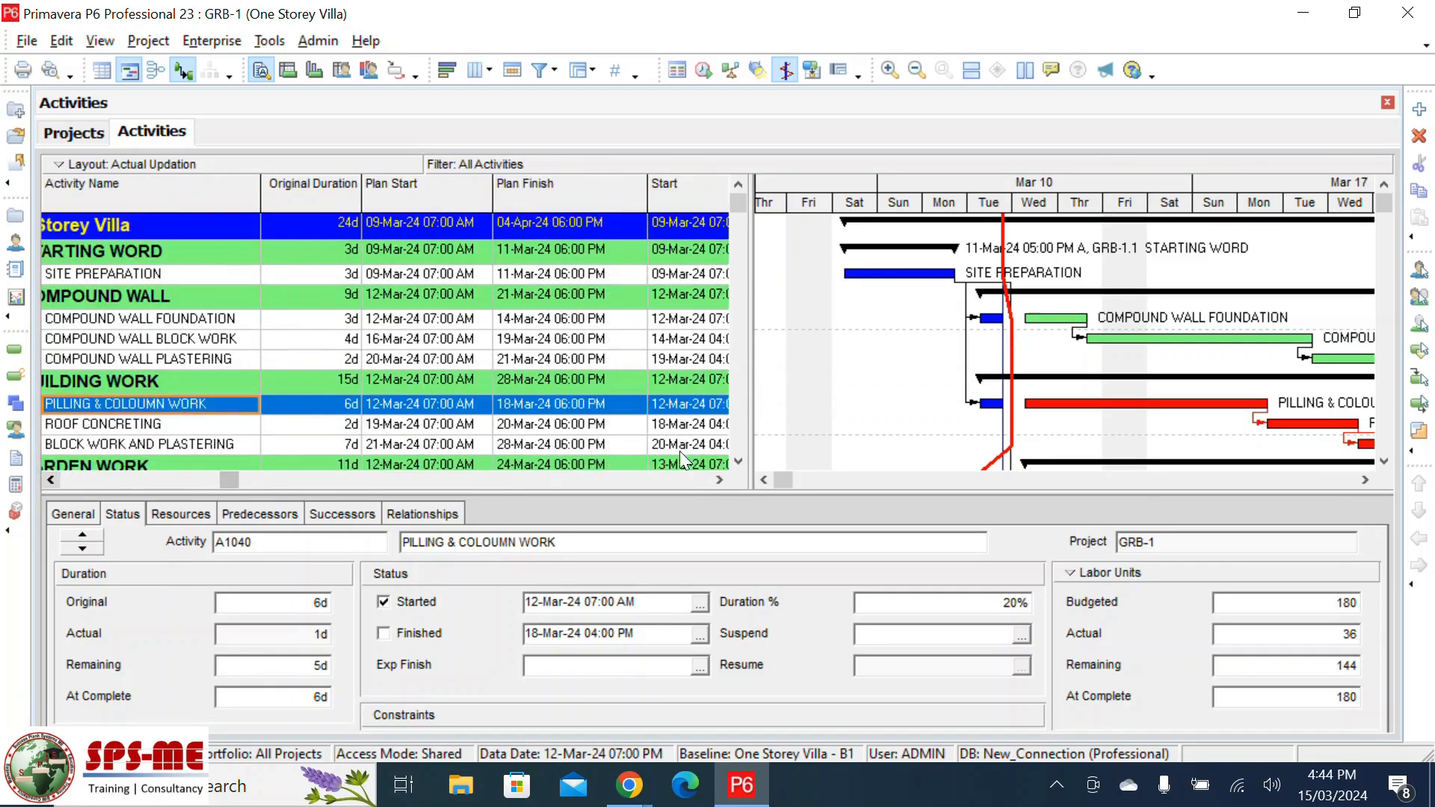
pyautogui.click(719, 480)
pyautogui.click(719, 480)
pyautogui.click(719, 480)
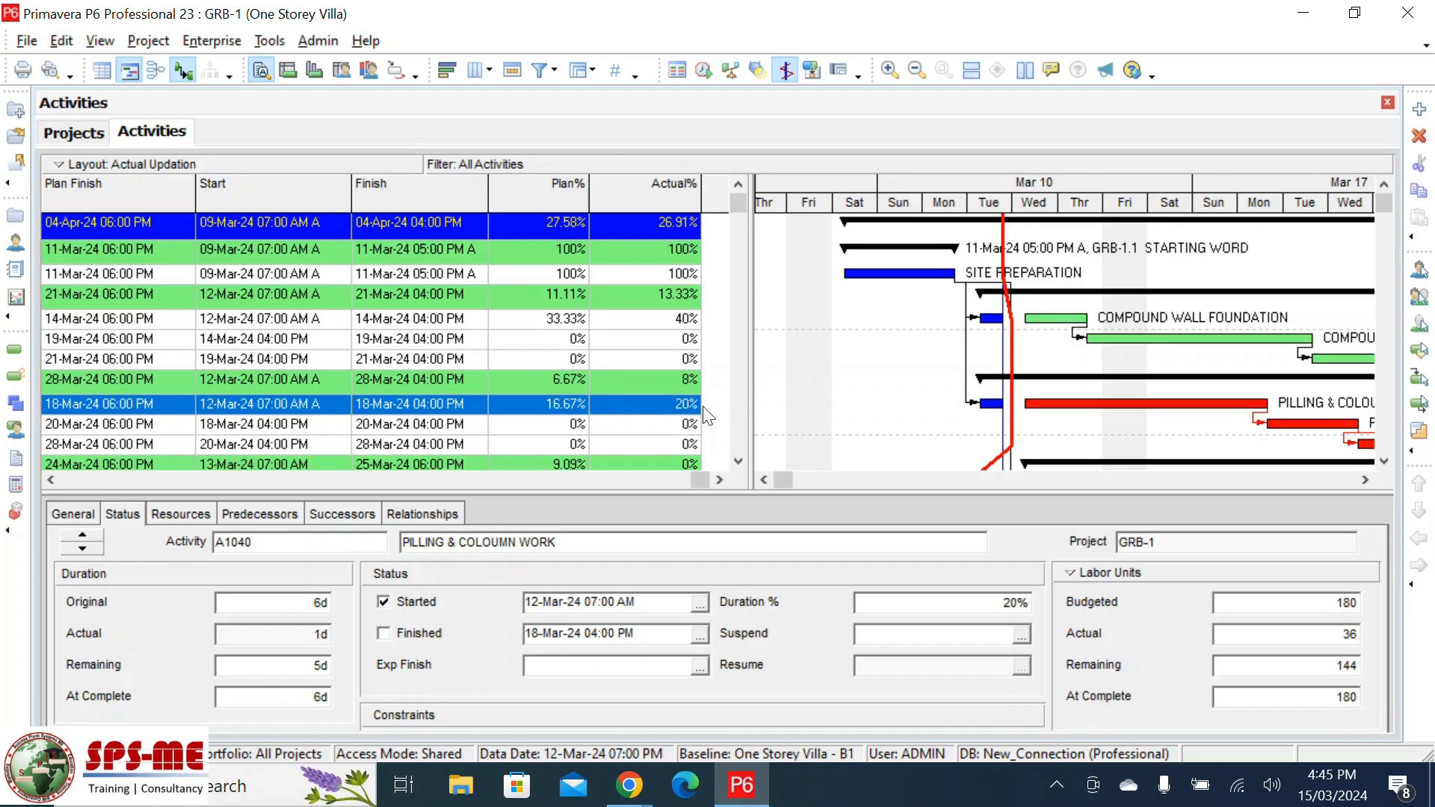
# - Examine the GARDEN WORK activities' planned and current dates together with their Plan% and Actual% values
pyautogui.scroll(-3, 660, 453)
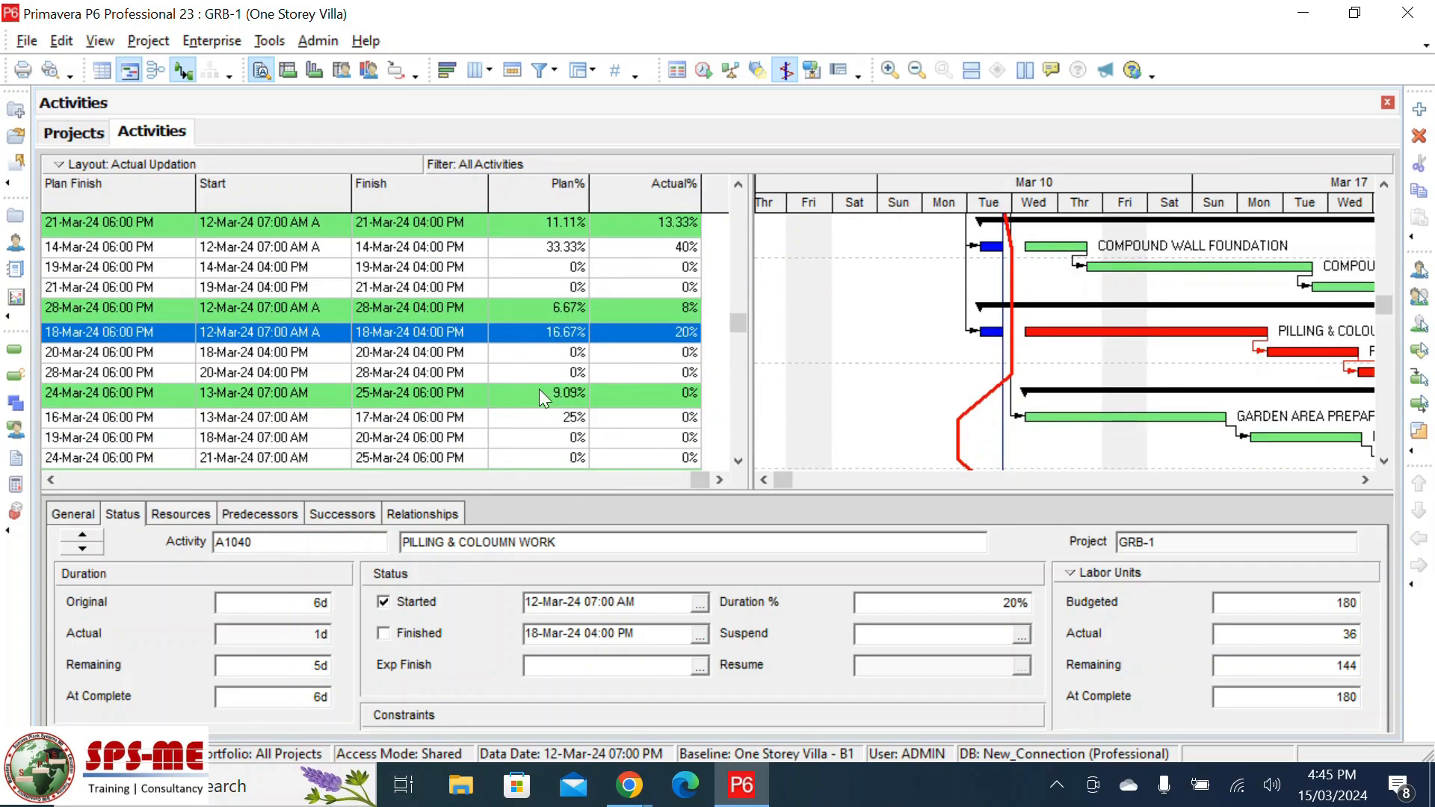
pyautogui.click(50, 479)
pyautogui.click(51, 479)
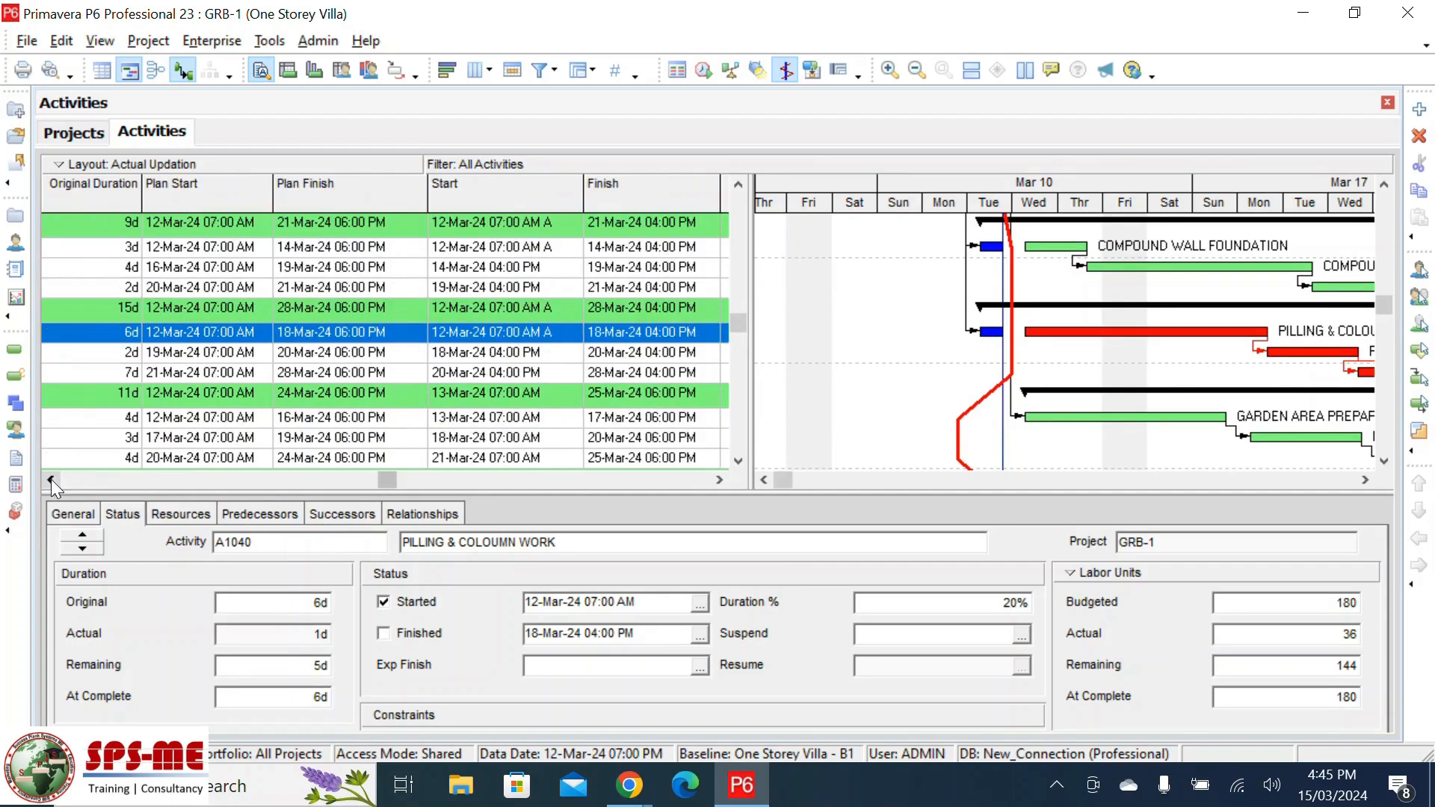
pyautogui.click(51, 478)
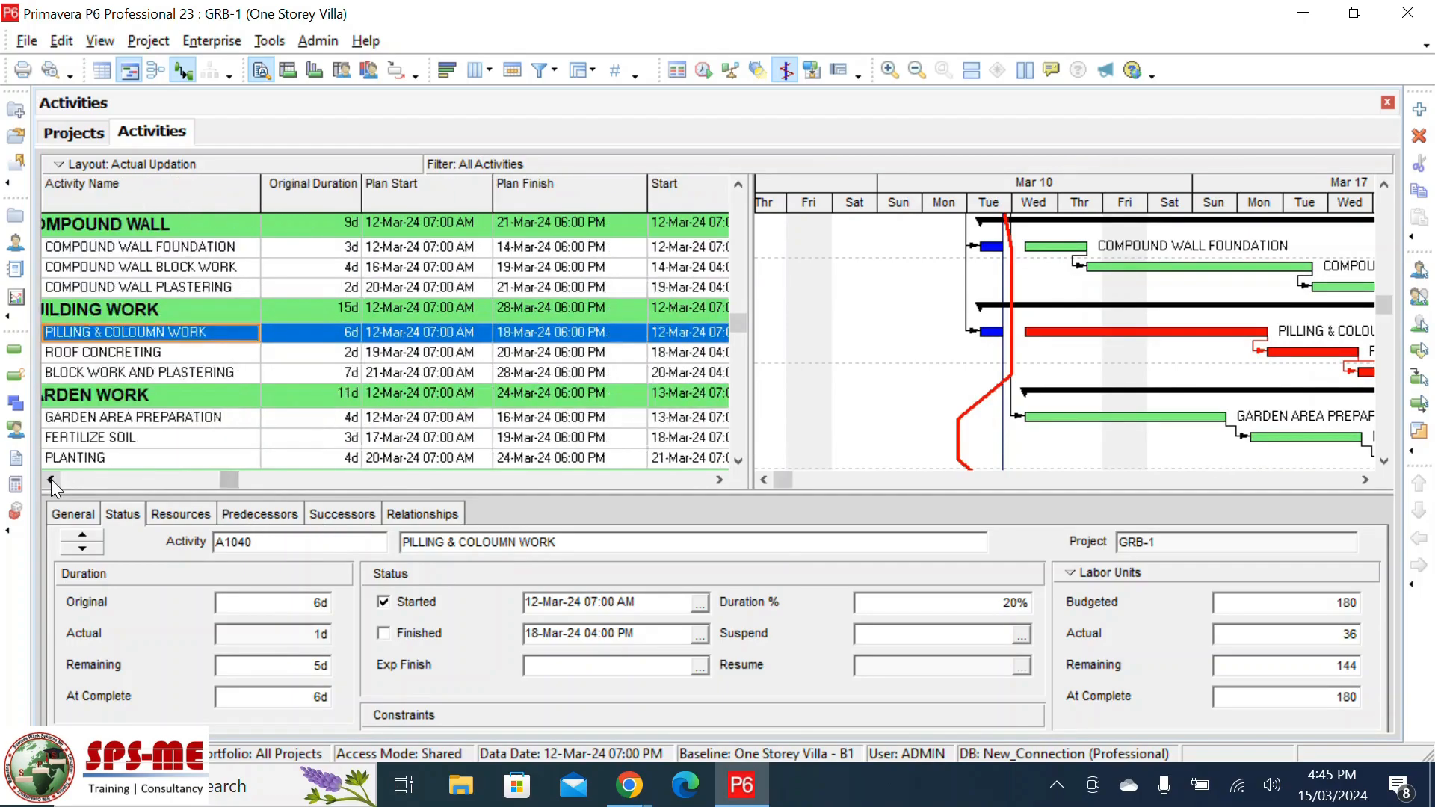
pyautogui.click(722, 479)
pyautogui.click(722, 479)
pyautogui.click(721, 479)
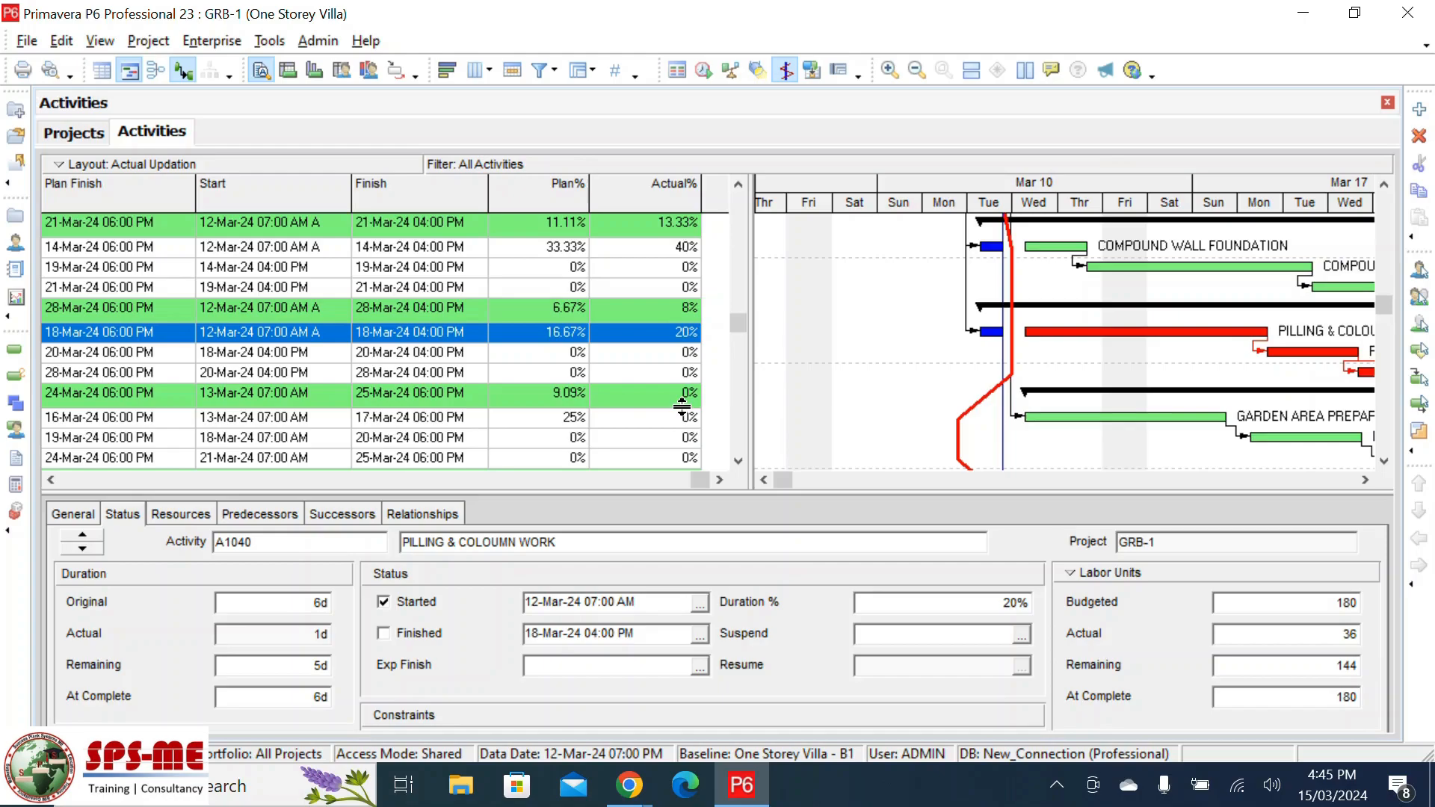
pyautogui.click(57, 479)
pyautogui.click(57, 479)
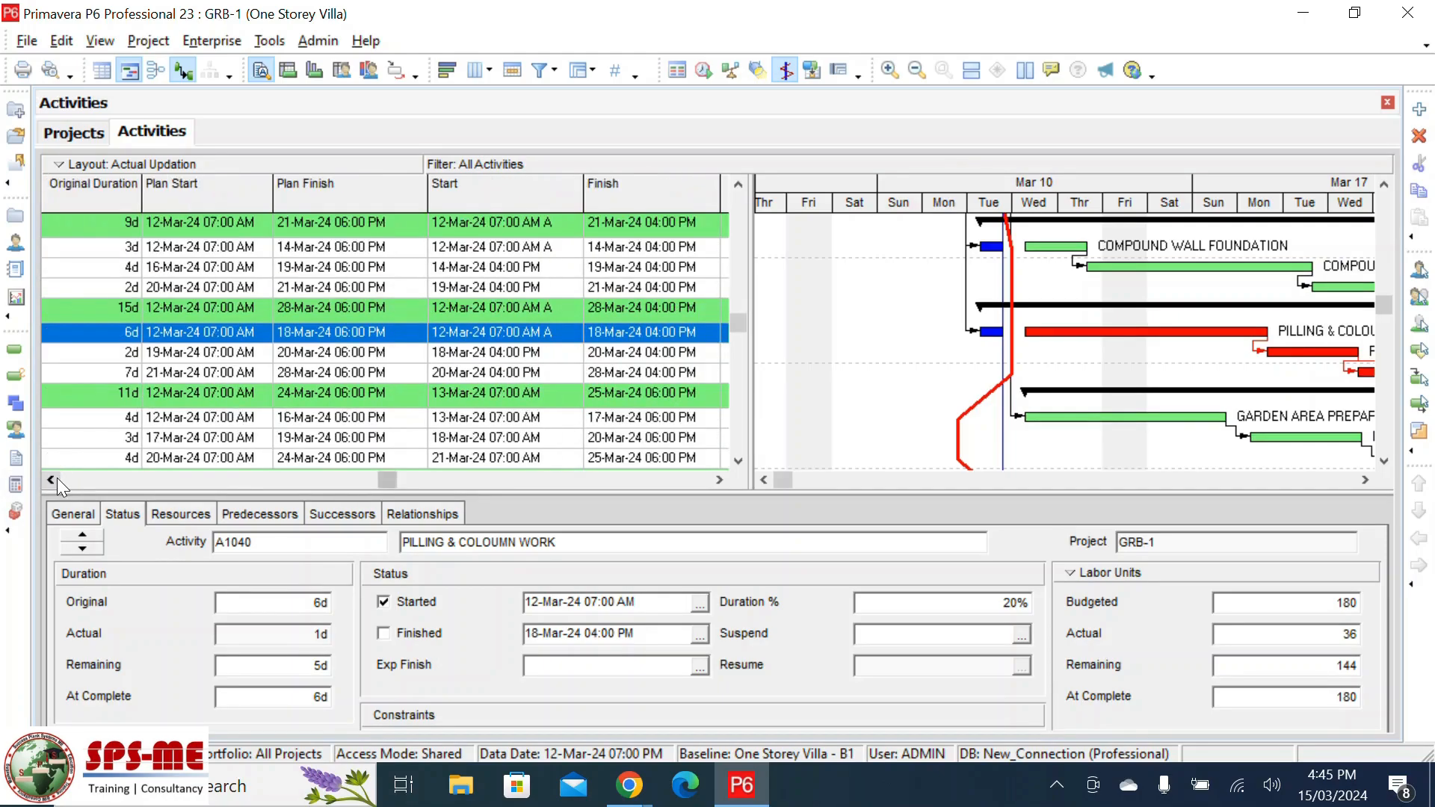
pyautogui.click(51, 480)
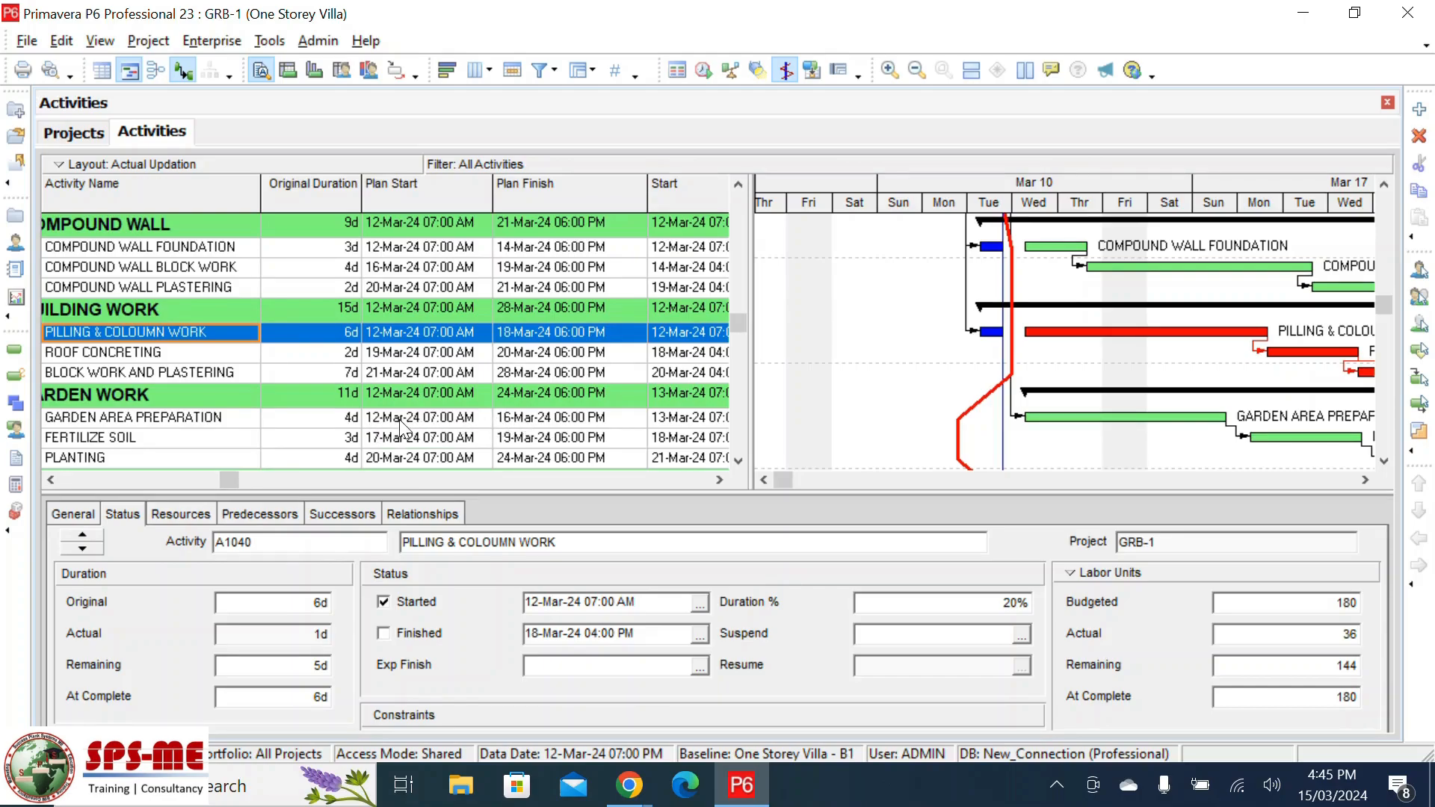
pyautogui.click(718, 480)
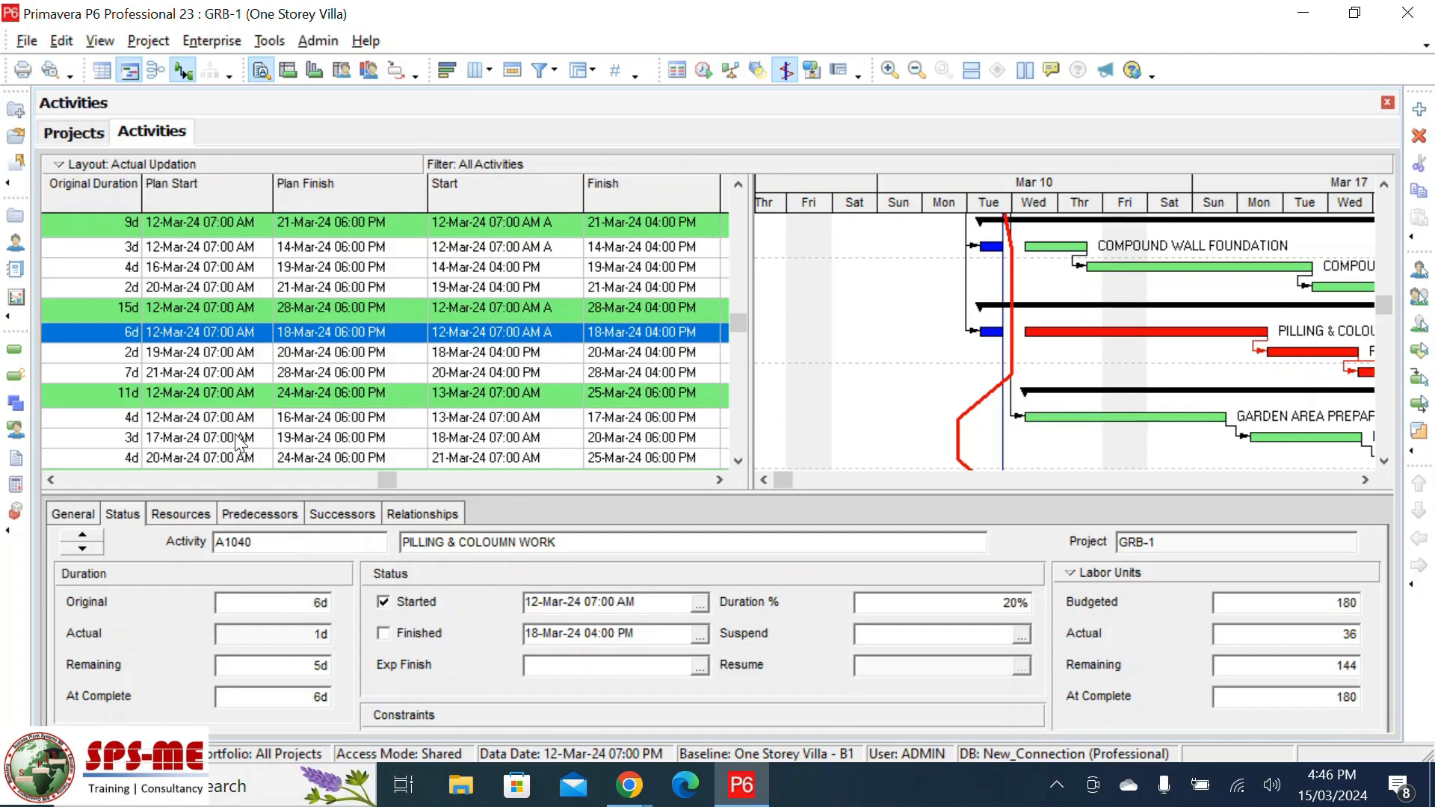
# - Set the duration percent of the COMPOUND WALL FOUNDATION activity to 70%
pyautogui.scroll(3, 238, 442)
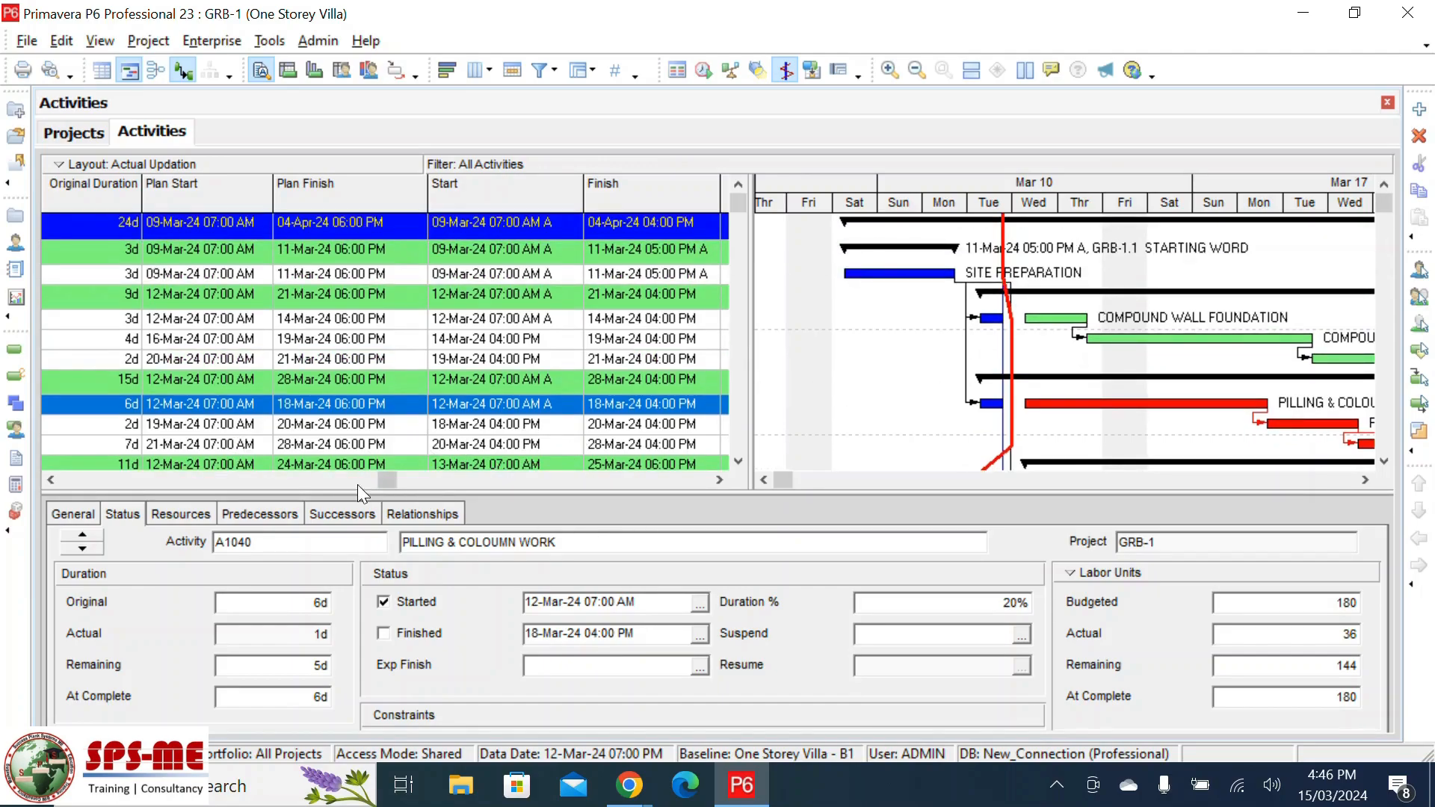
pyautogui.click(55, 481)
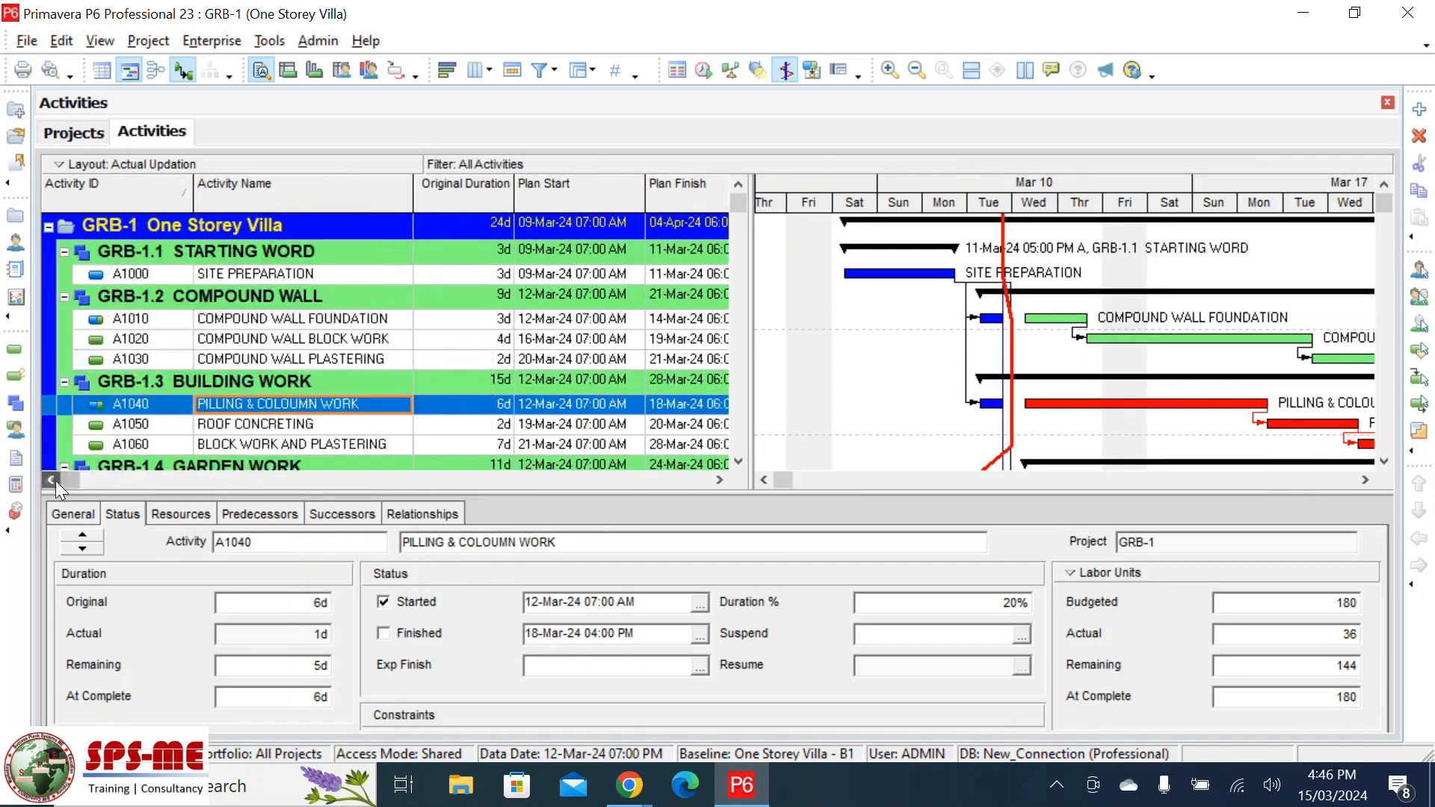
pyautogui.click(360, 325)
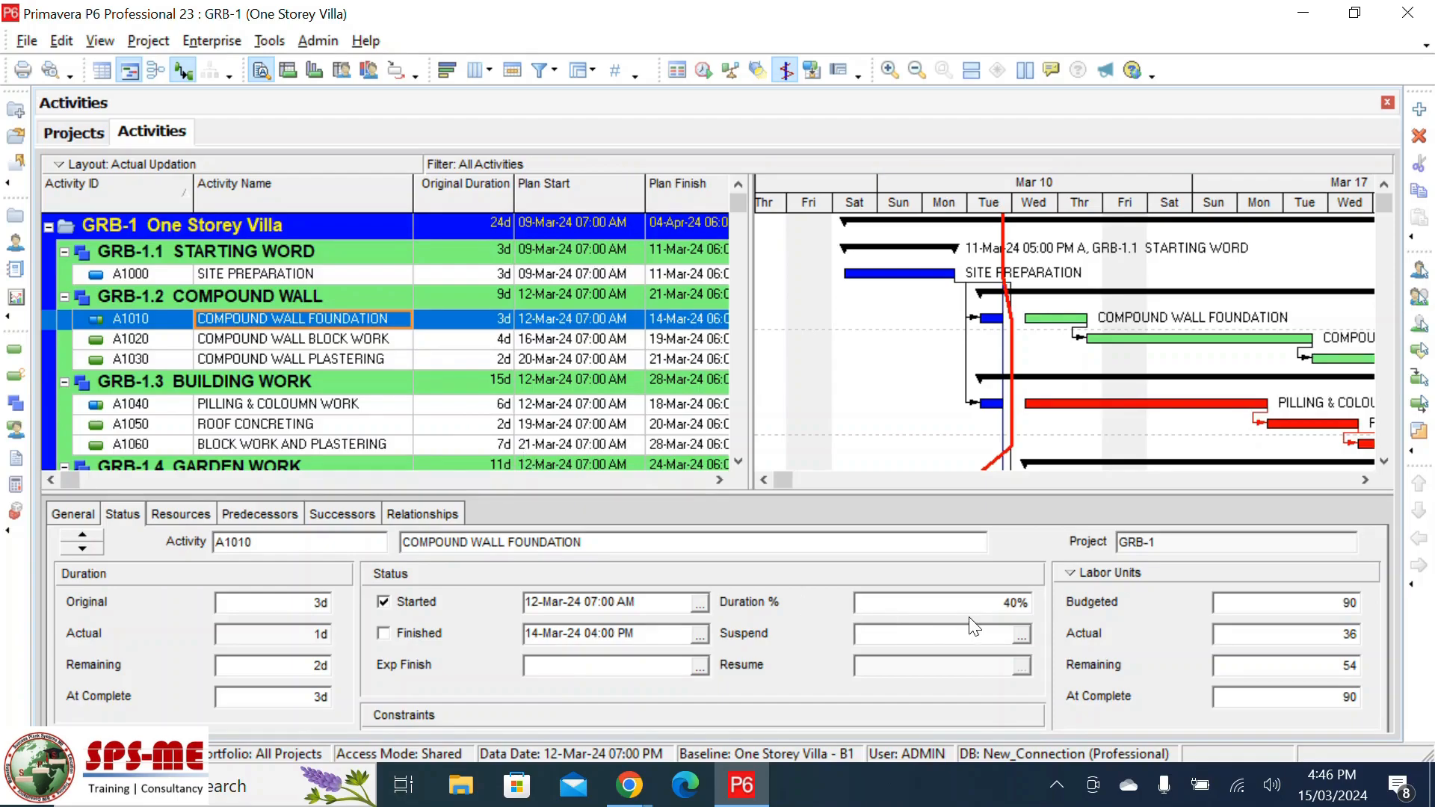
pyautogui.click(1021, 602)
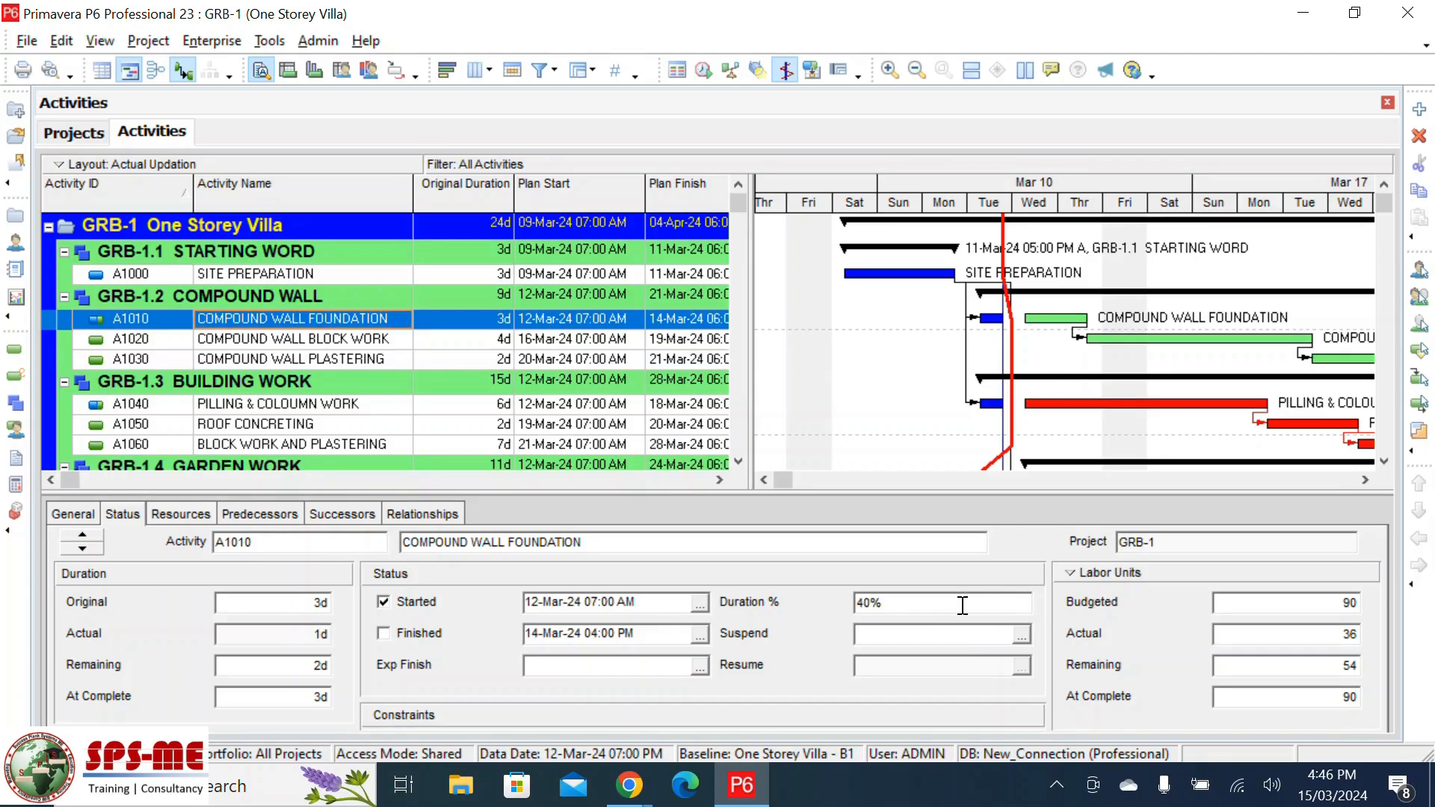
pyautogui.write('70')
pyautogui.click(719, 600)
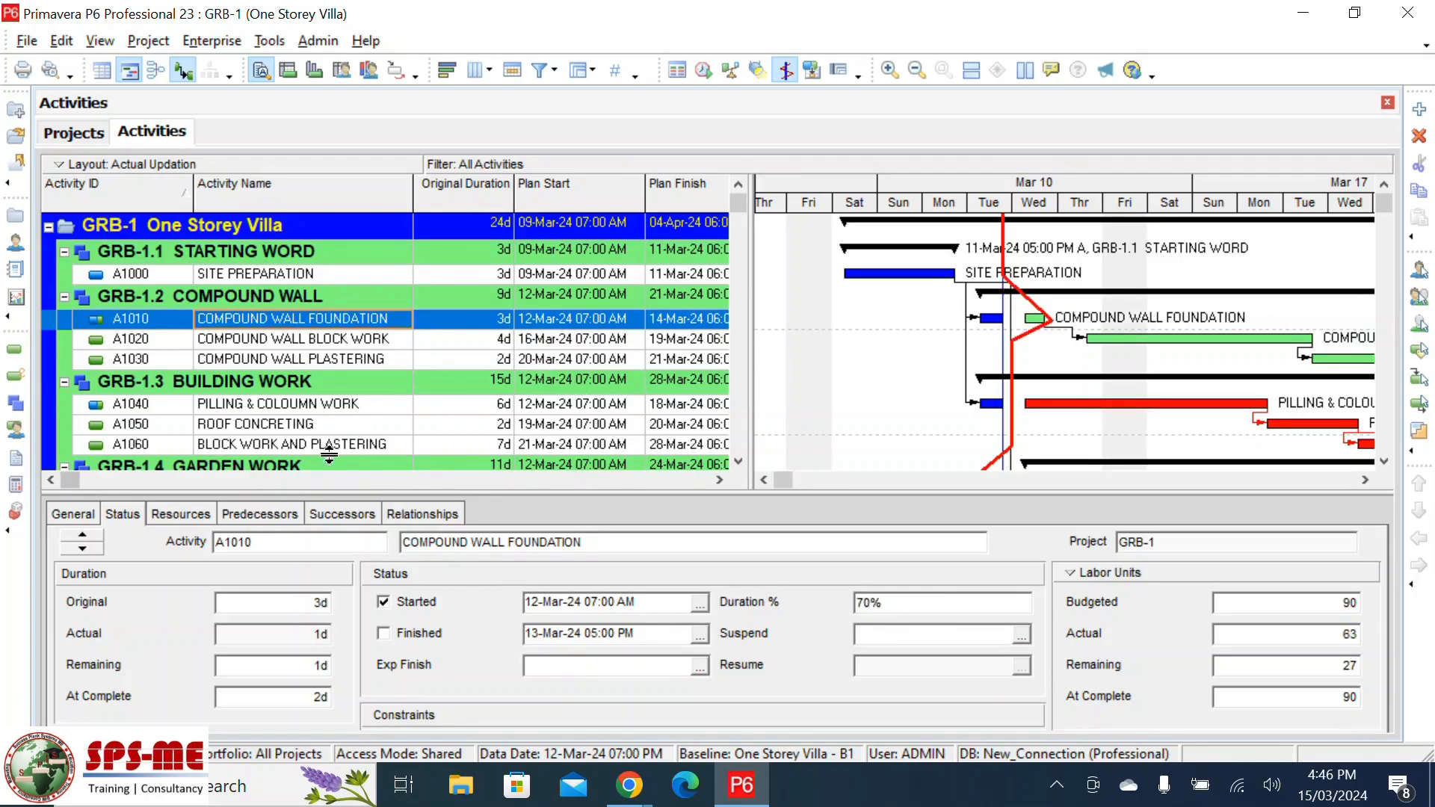
# - Set the duration percent of the PILLING & COLOUMN WORK activity to 30%
pyautogui.click(313, 406)
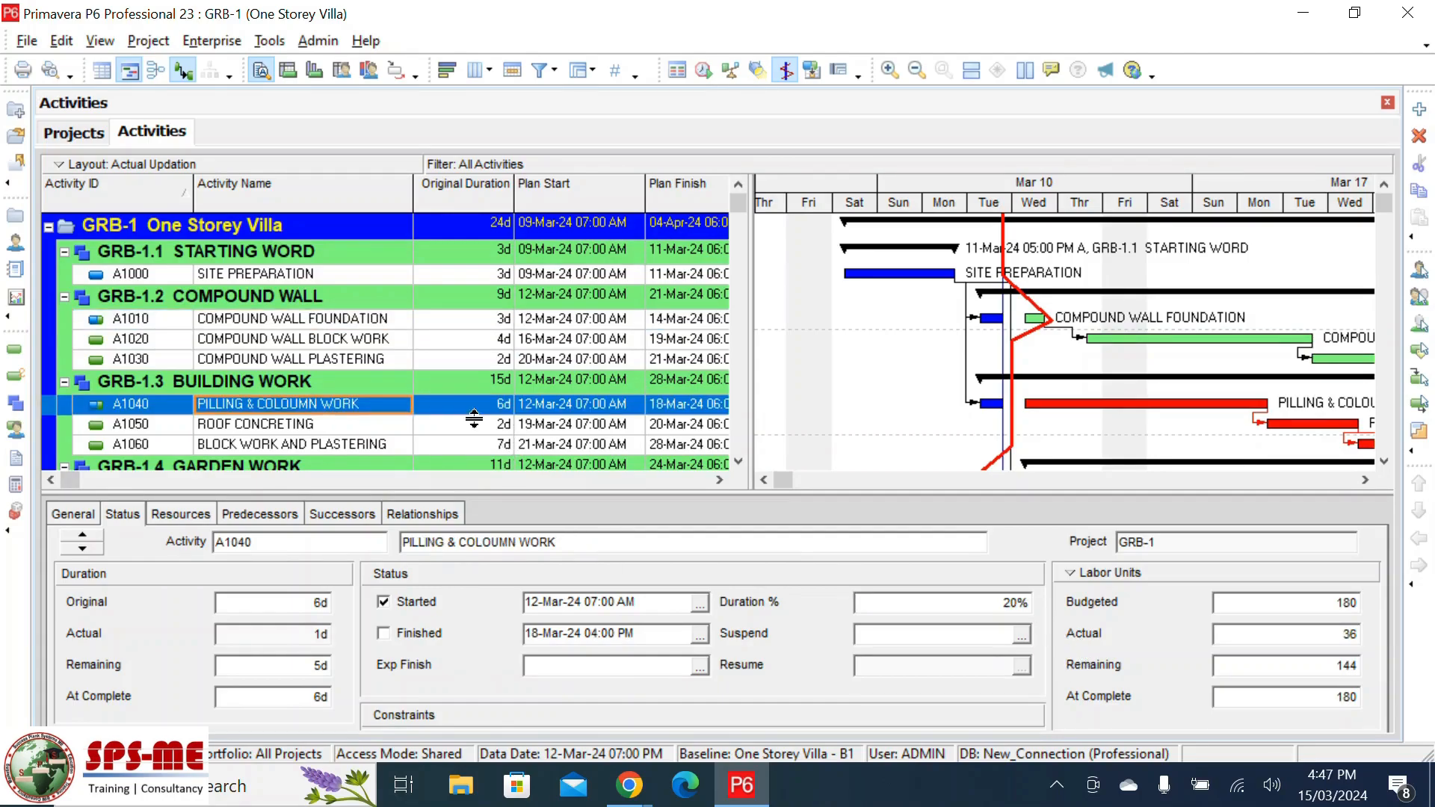
pyautogui.click(1026, 604)
pyautogui.moveTo(889, 604); pyautogui.dragTo(625, 604)
pyautogui.write('30')
pyautogui.press('Return')
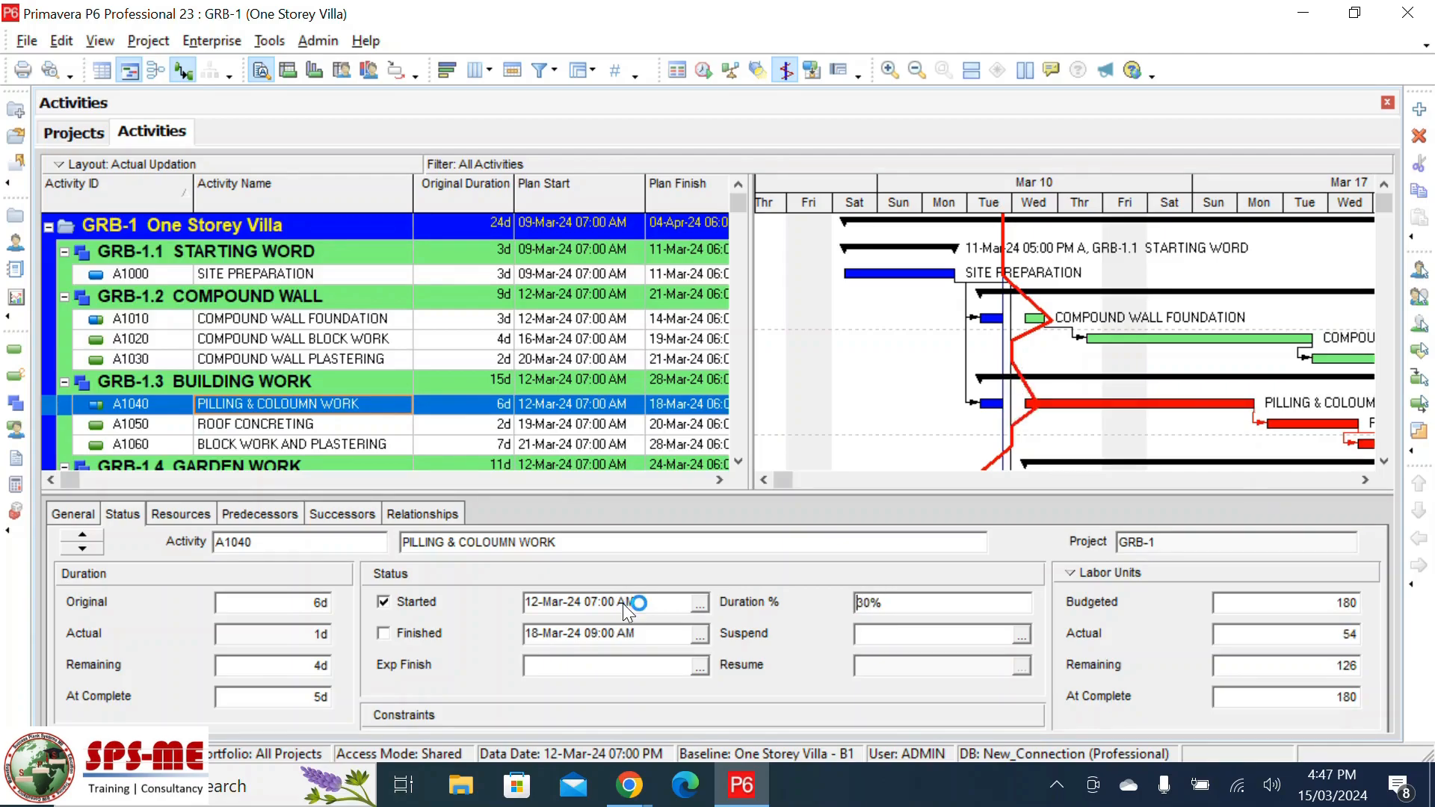
# - Reschedule the project with the data date 13-Mar-24 07:00 PM applied to all open projects
pyautogui.scroll(-1, 393, 419)
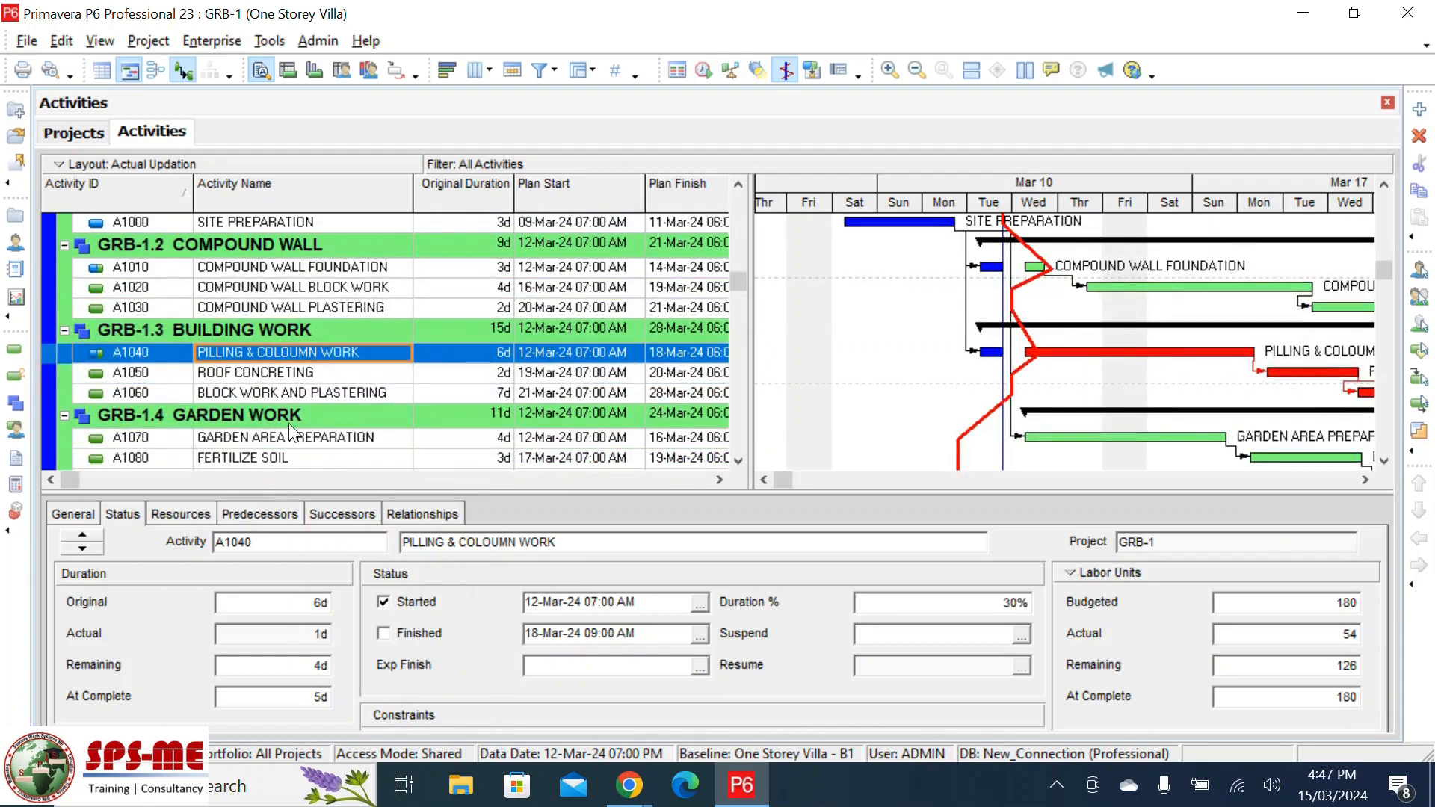
pyautogui.scroll(1, 404, 427)
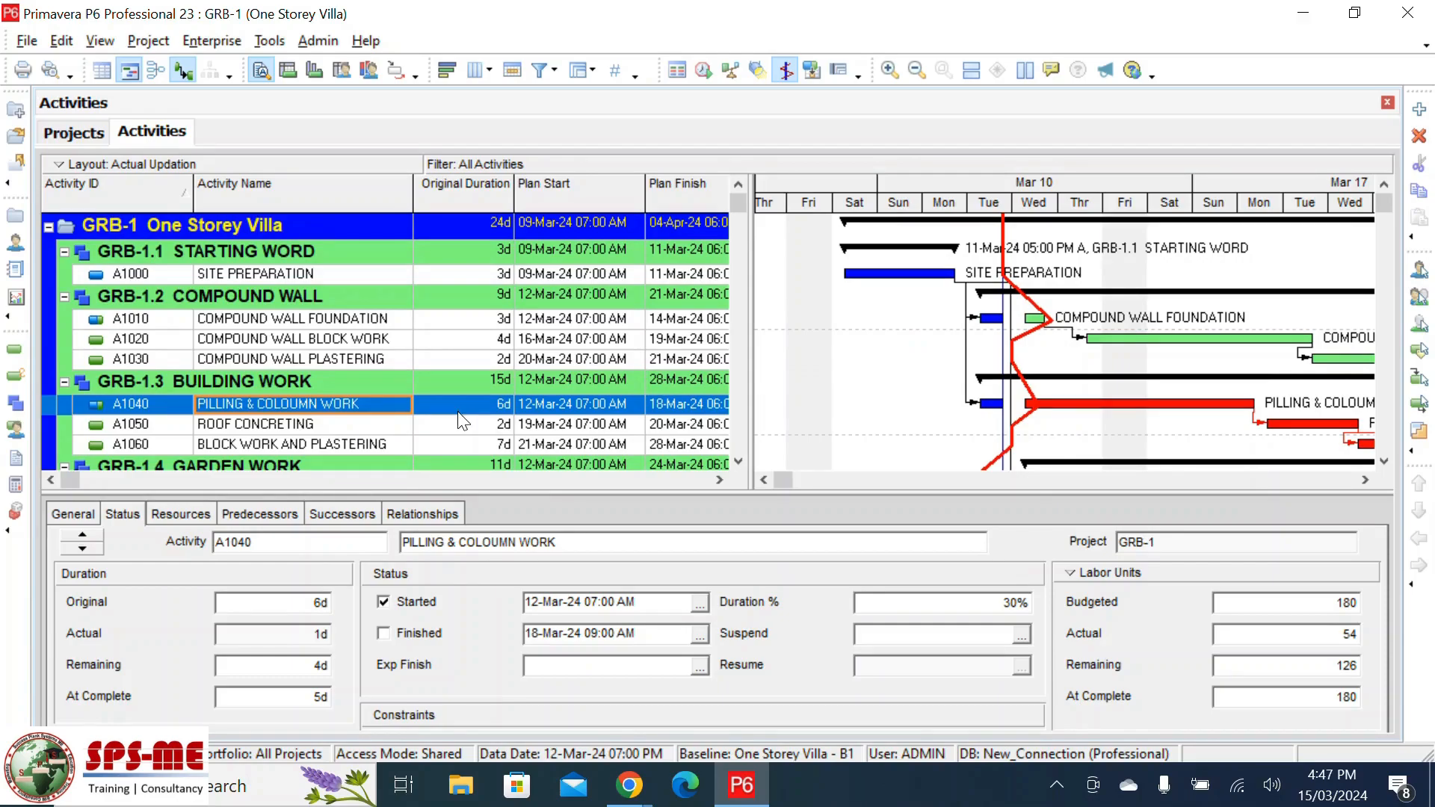
pyautogui.press('F9')
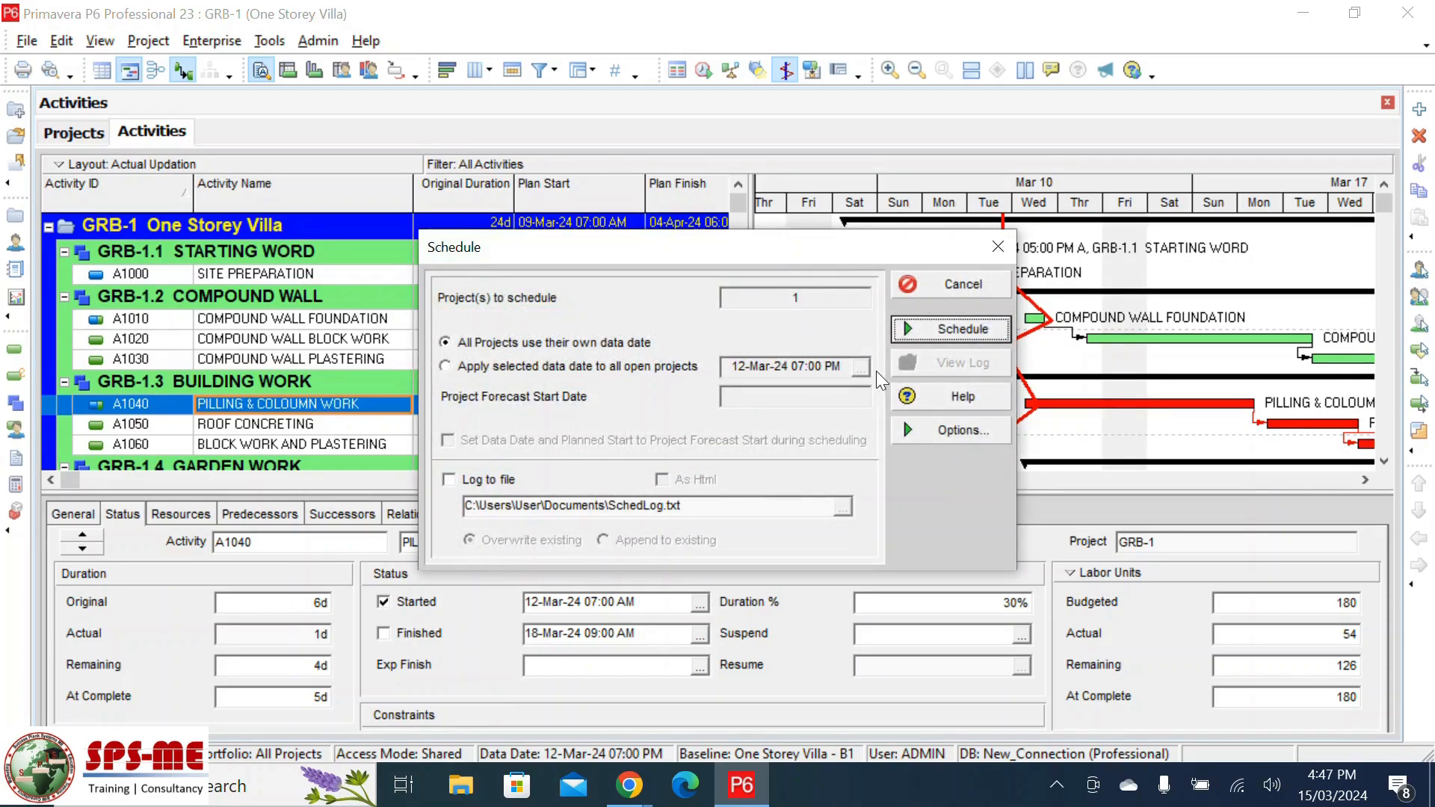
pyautogui.click(527, 365)
pyautogui.click(859, 368)
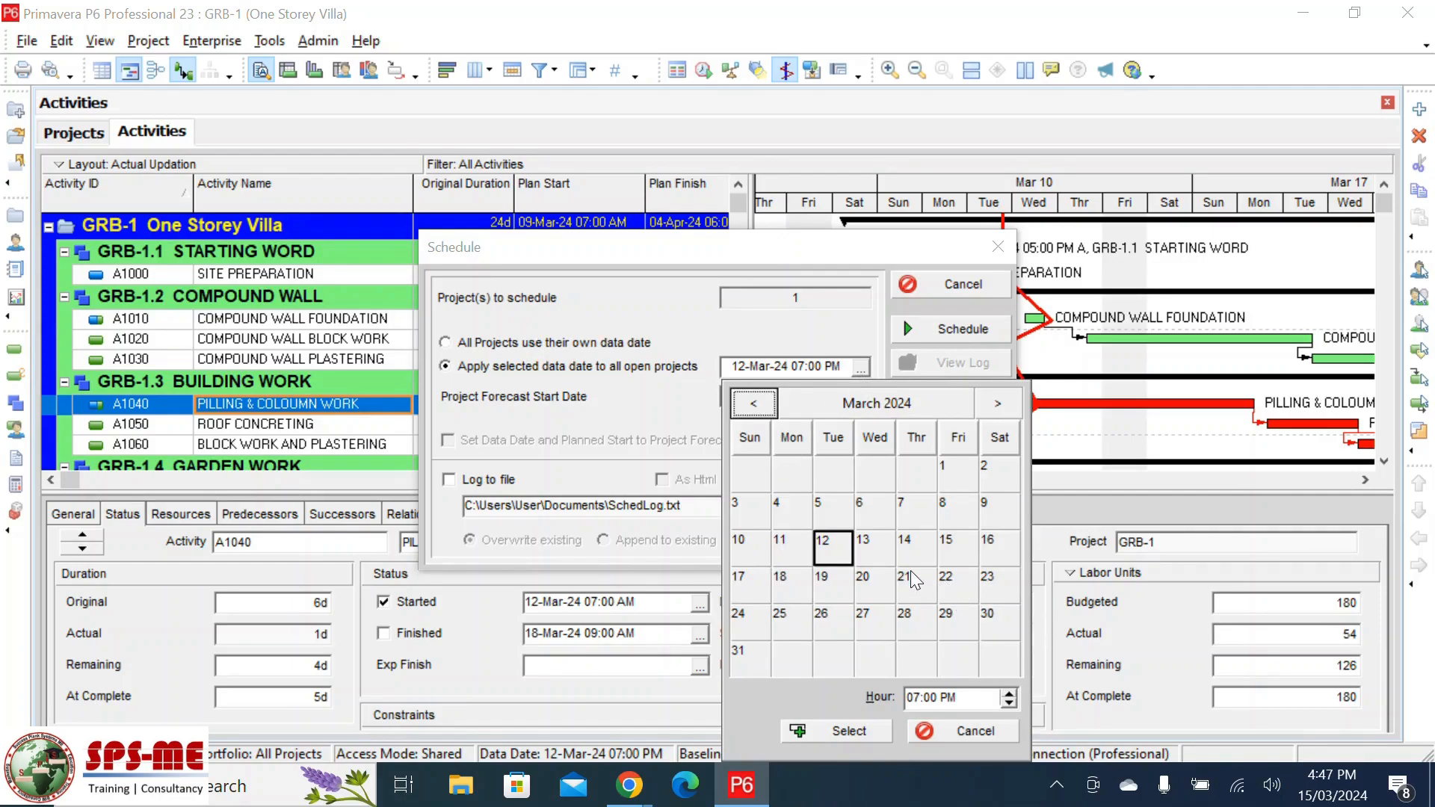
pyautogui.click(885, 552)
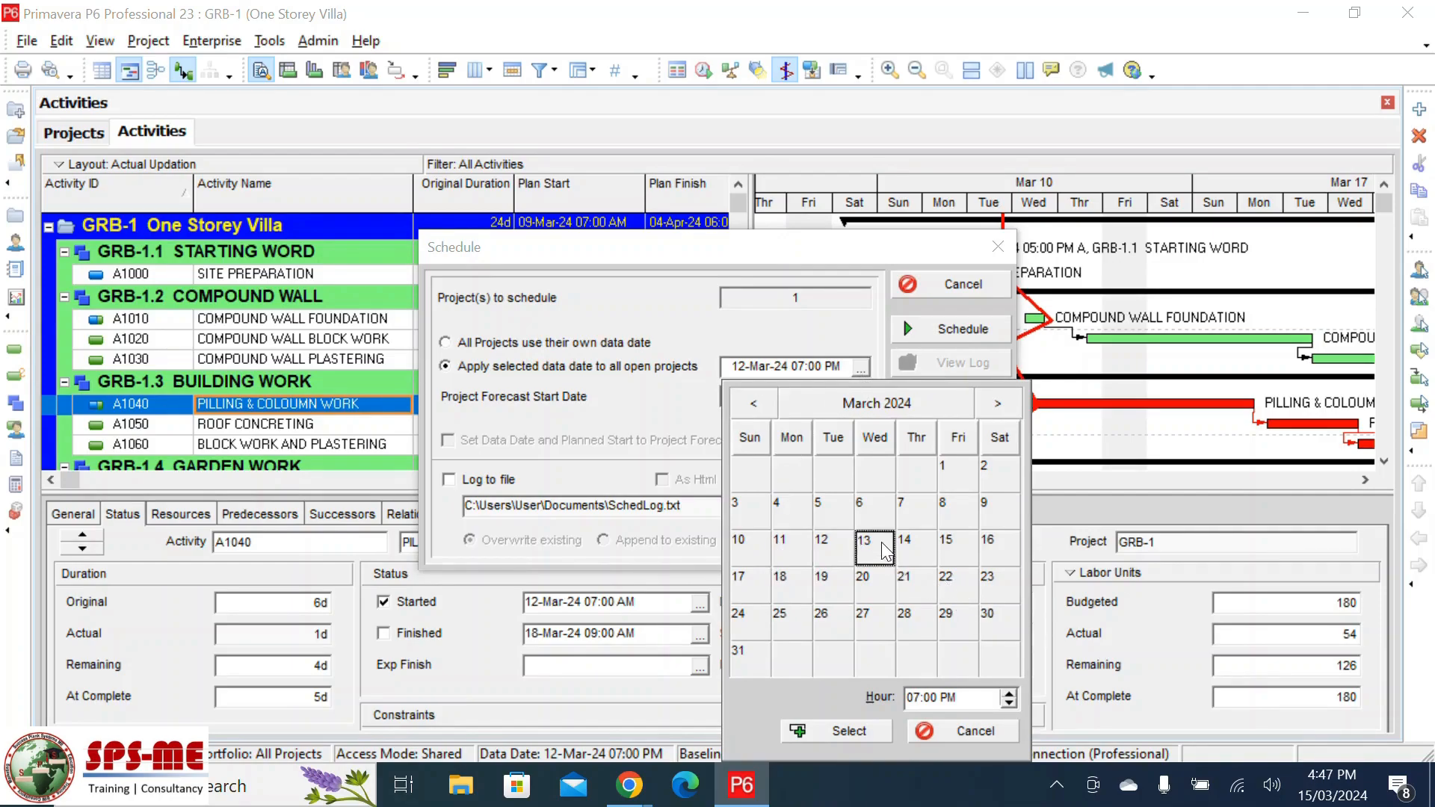
pyautogui.click(848, 730)
pyautogui.click(959, 332)
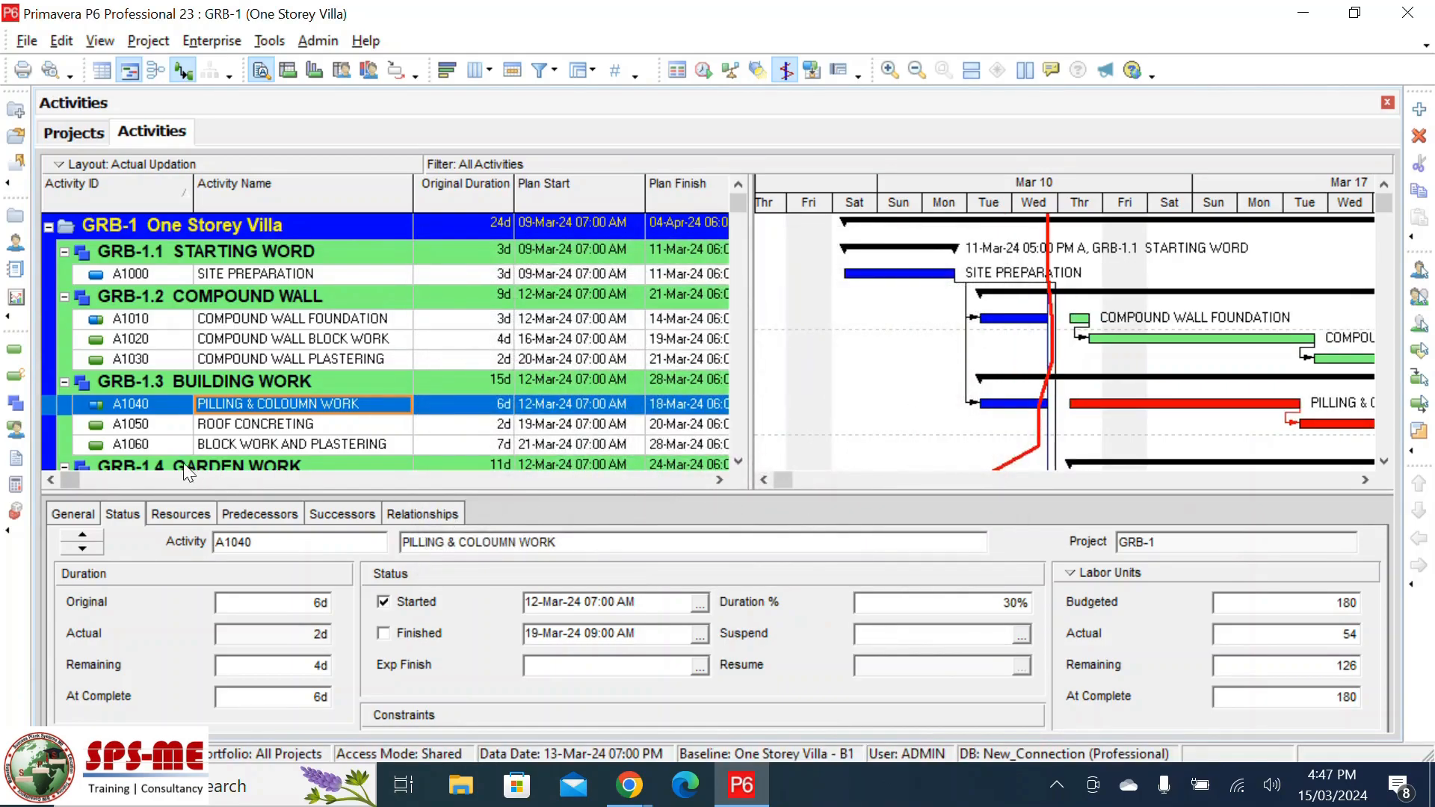
# - Check the rescheduled start and finish dates against the plan, and mark the COMPOUND WALL FOUNDATION activity as finished
pyautogui.scroll(-1, 438, 423)
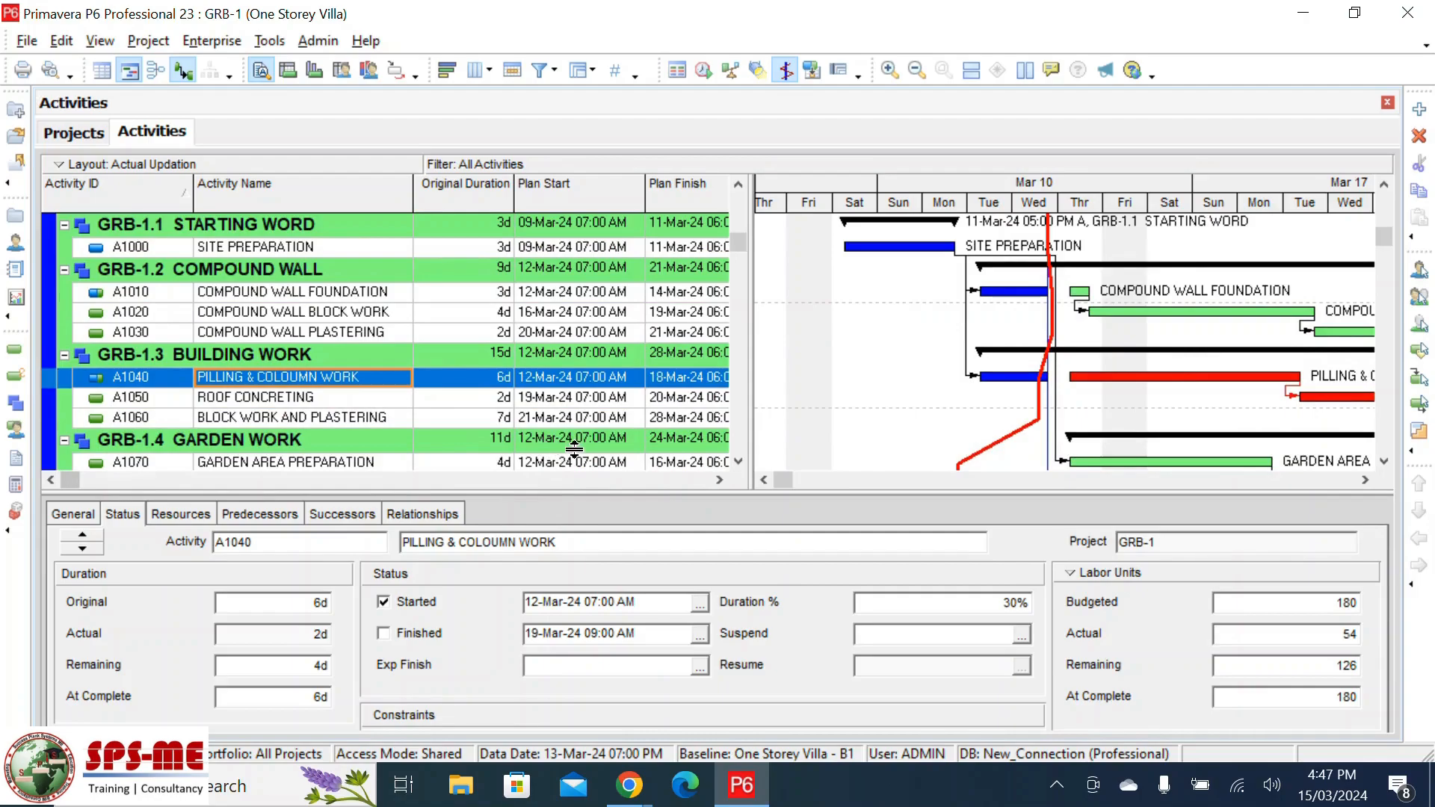
pyautogui.click(720, 480)
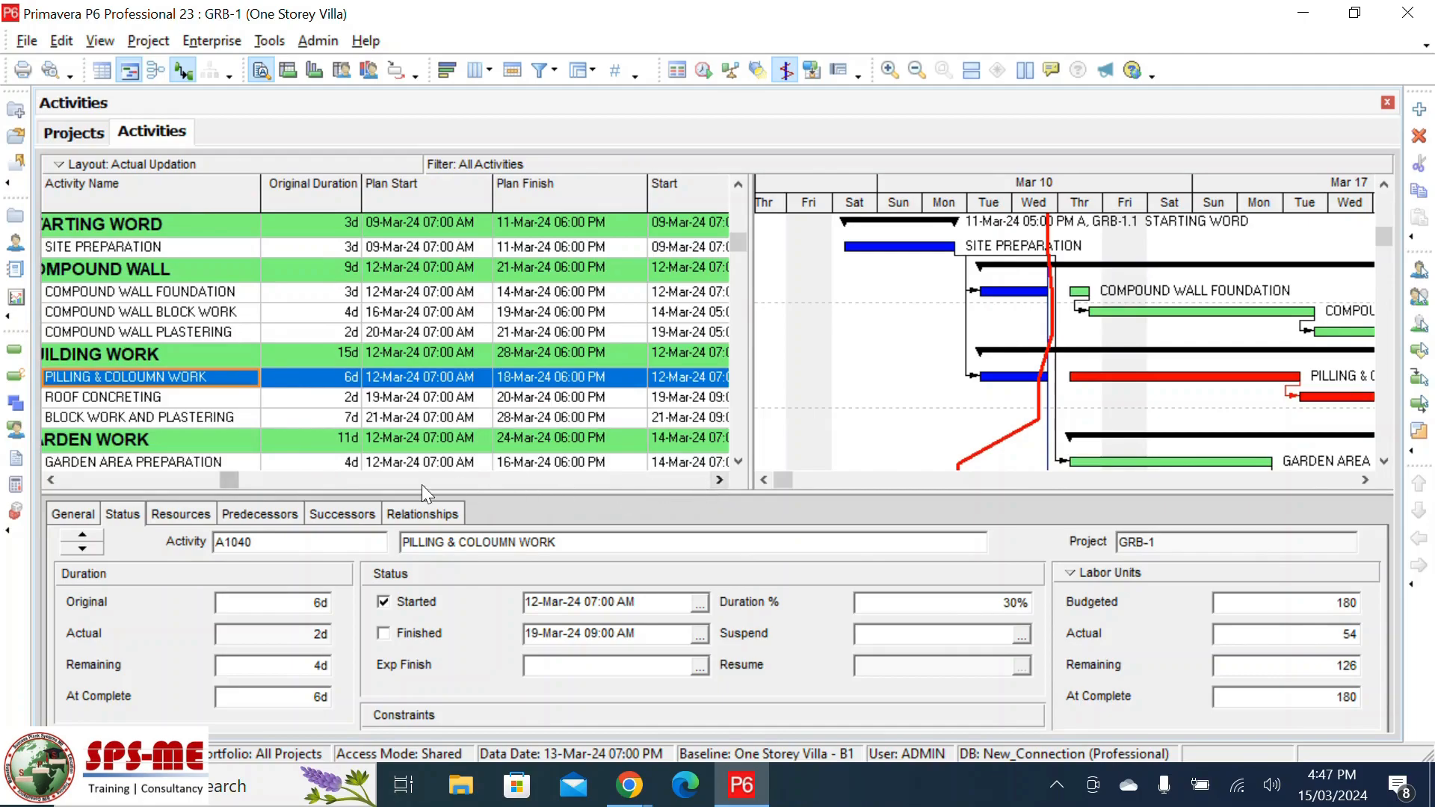
pyautogui.click(719, 479)
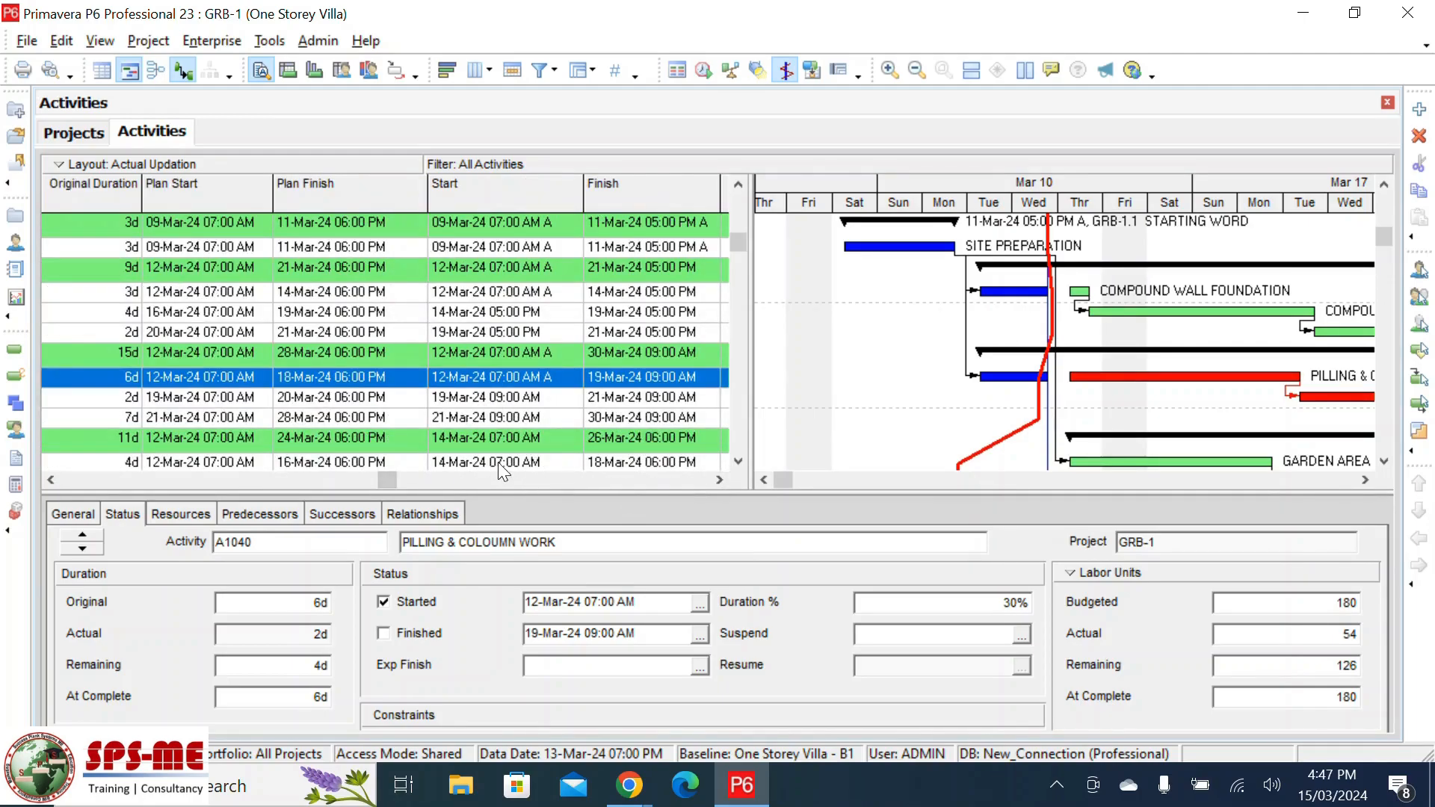
pyautogui.scroll(1, 519, 441)
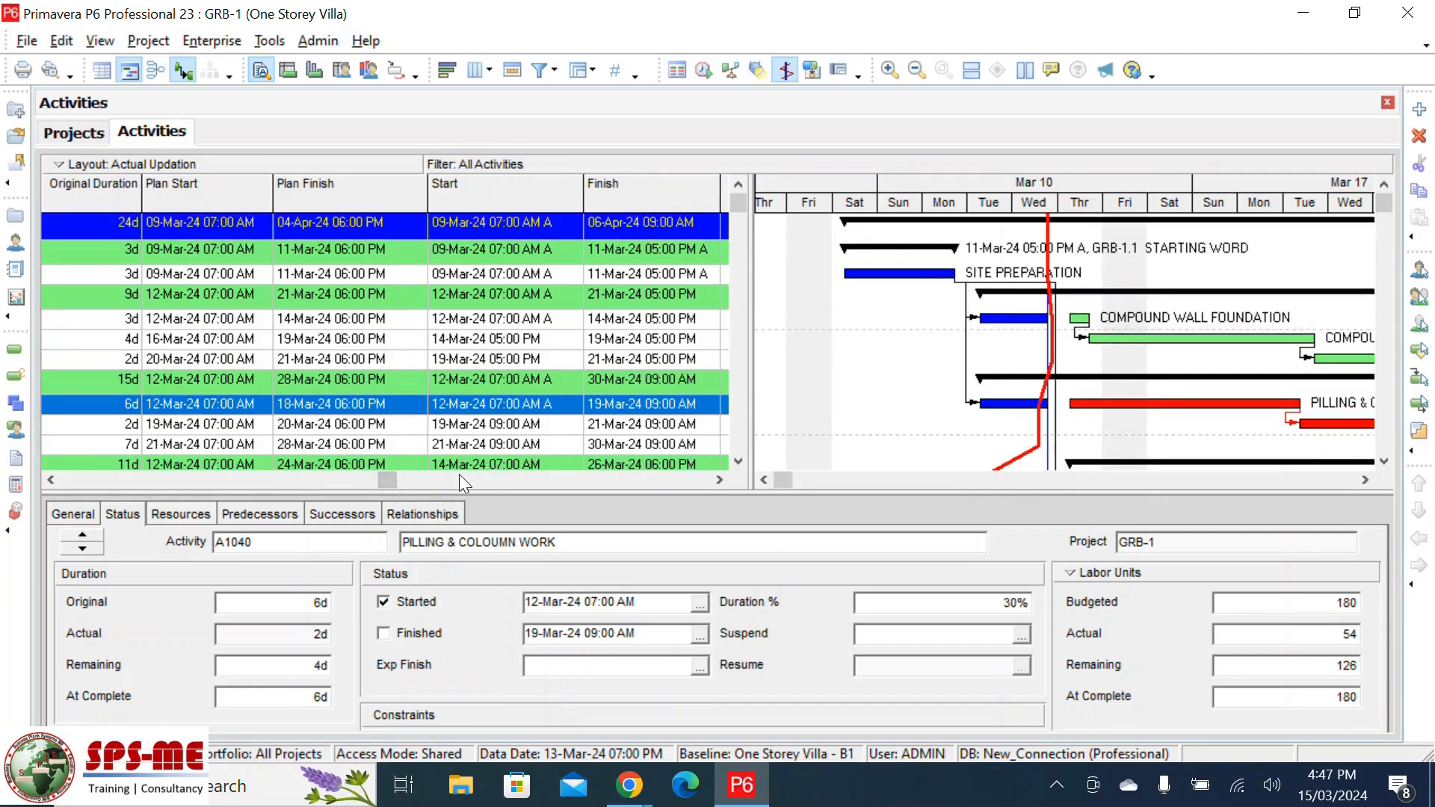
pyautogui.click(49, 479)
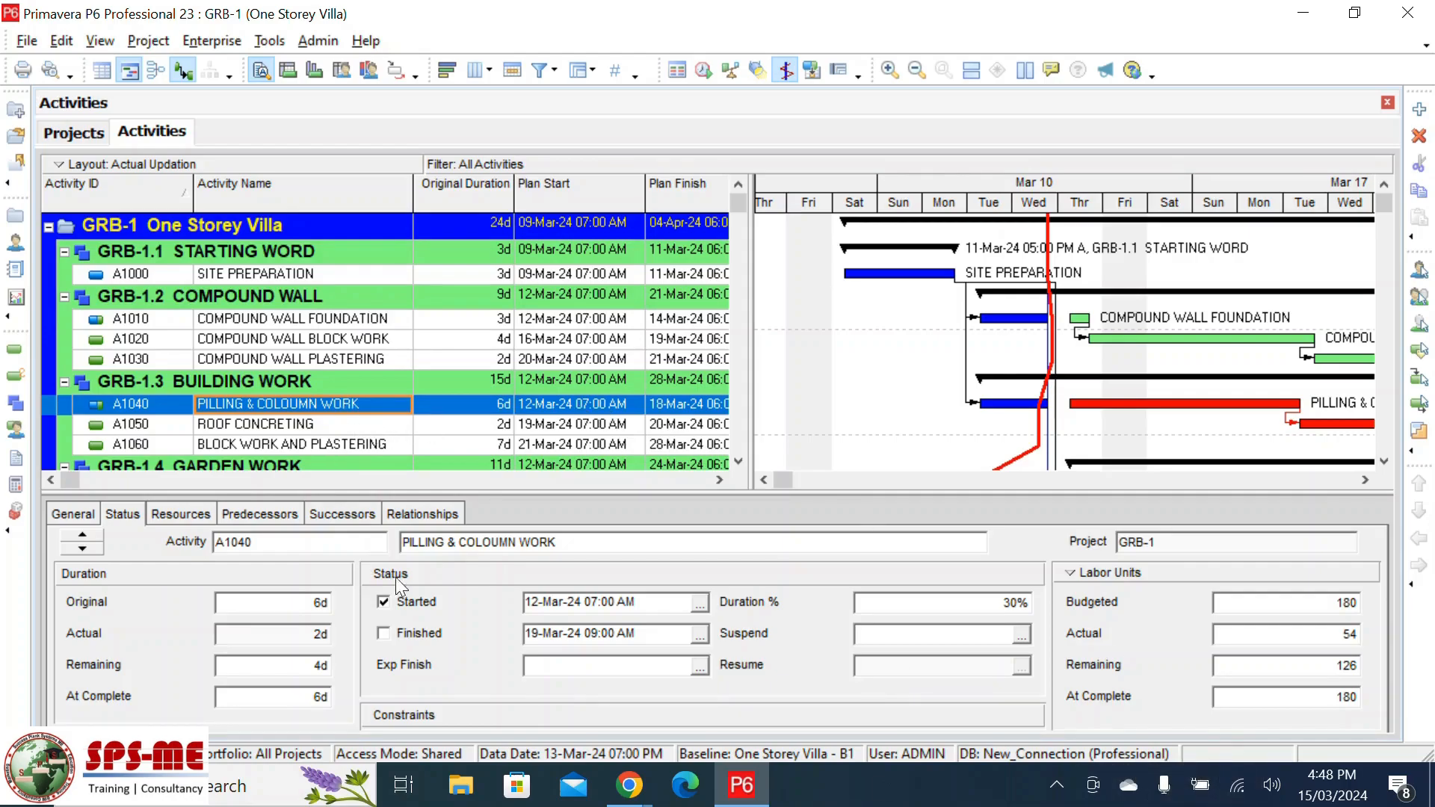
pyautogui.click(276, 321)
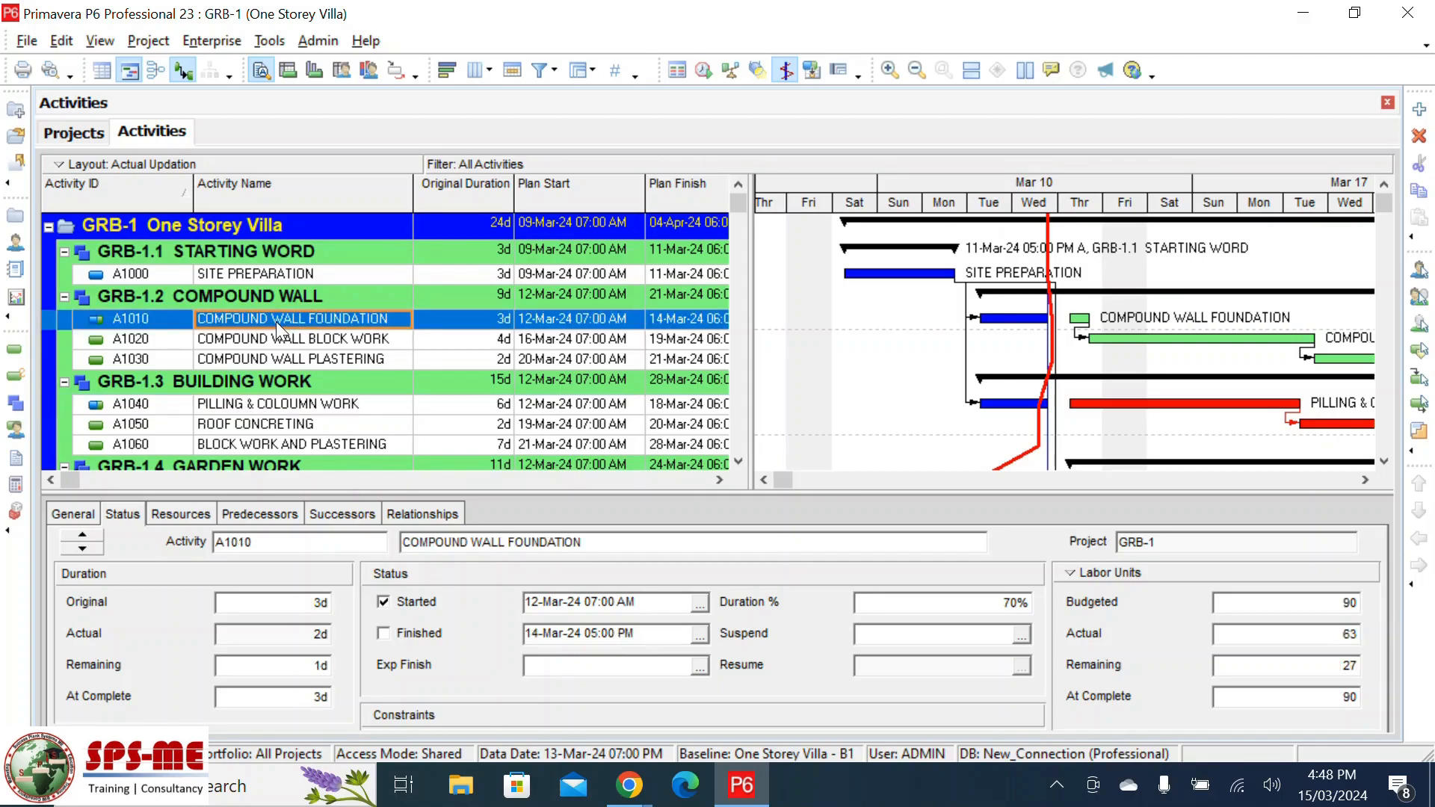
pyautogui.click(436, 638)
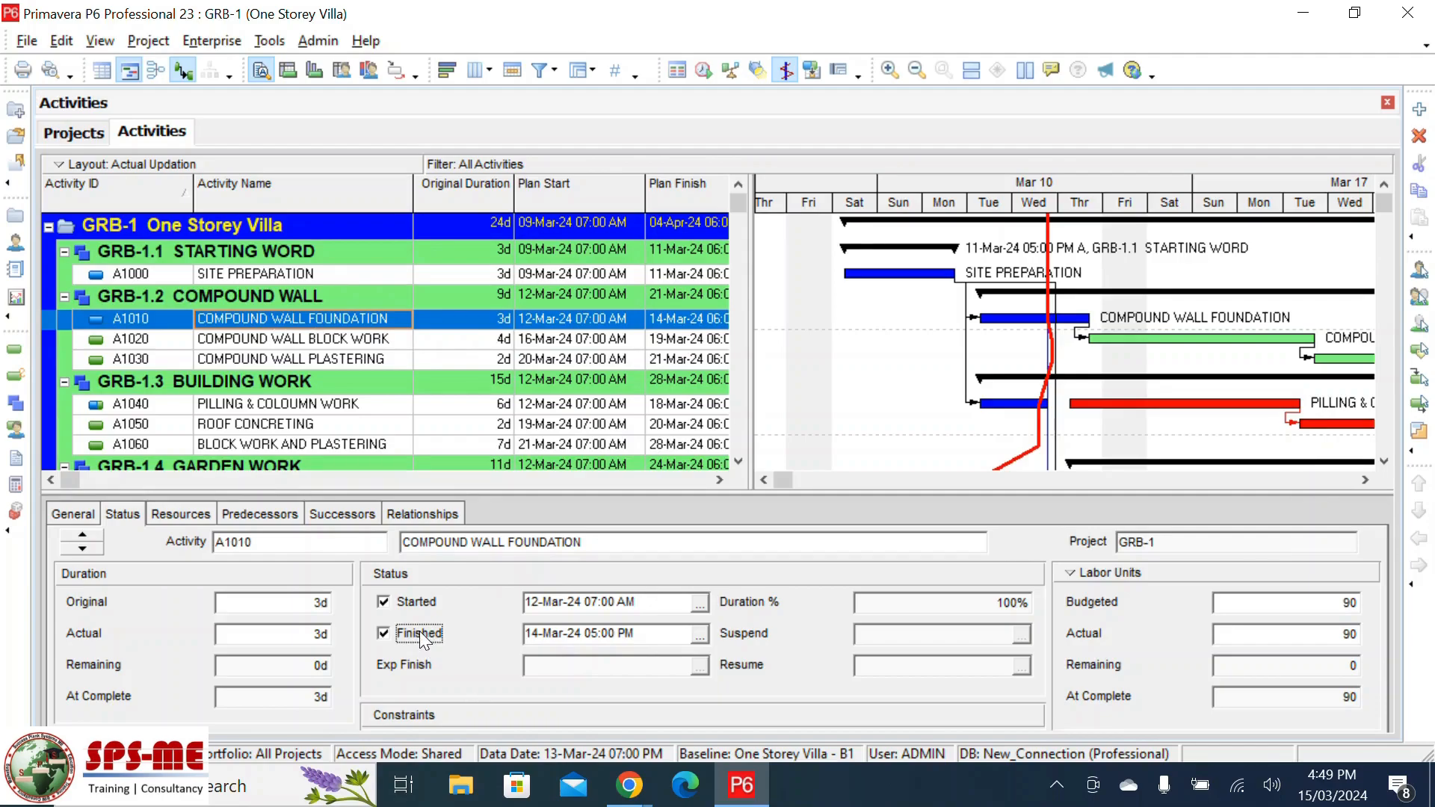
# - Set the duration percent of the PILLING & COLOUMN WORK activity to 50%
pyautogui.click(356, 406)
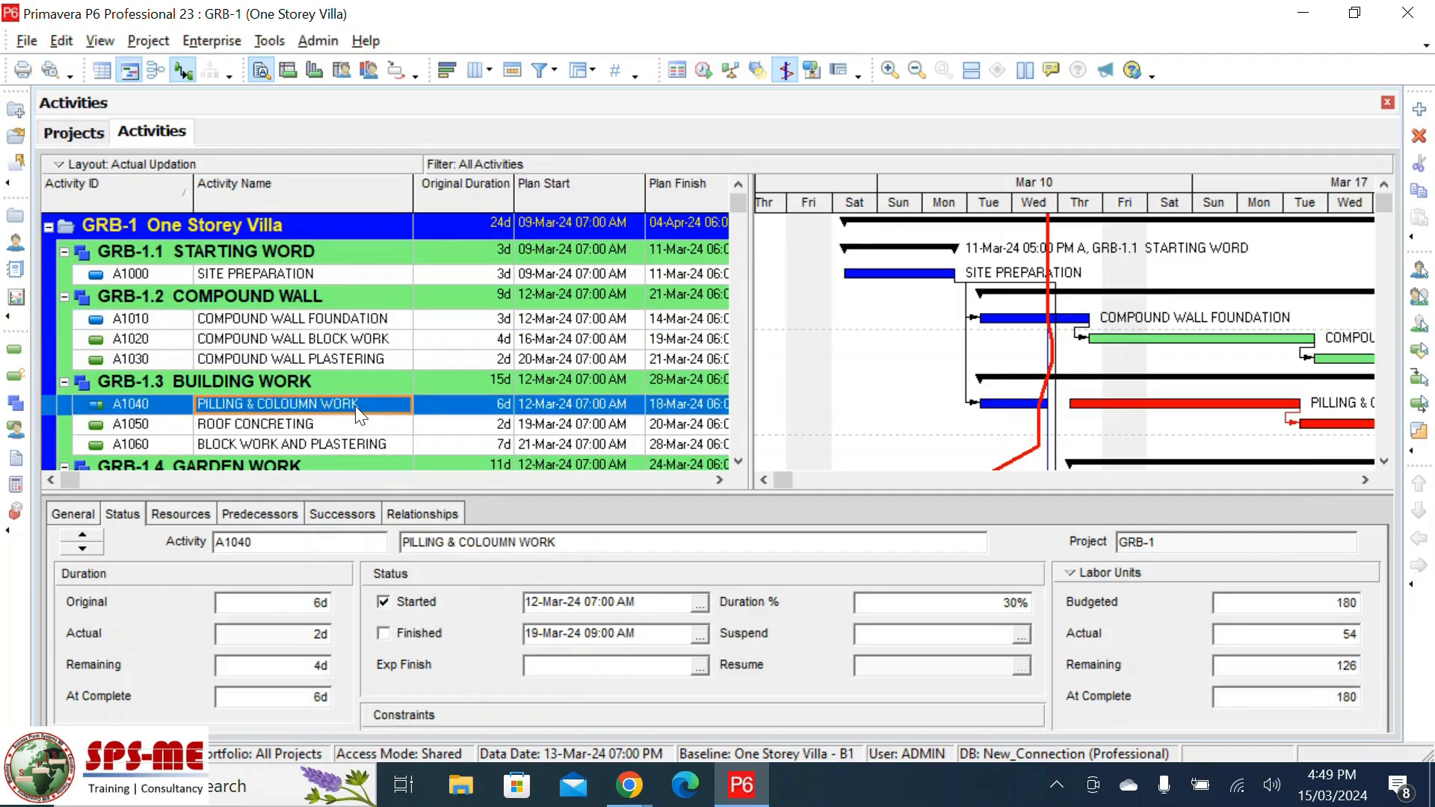
pyautogui.click(1030, 602)
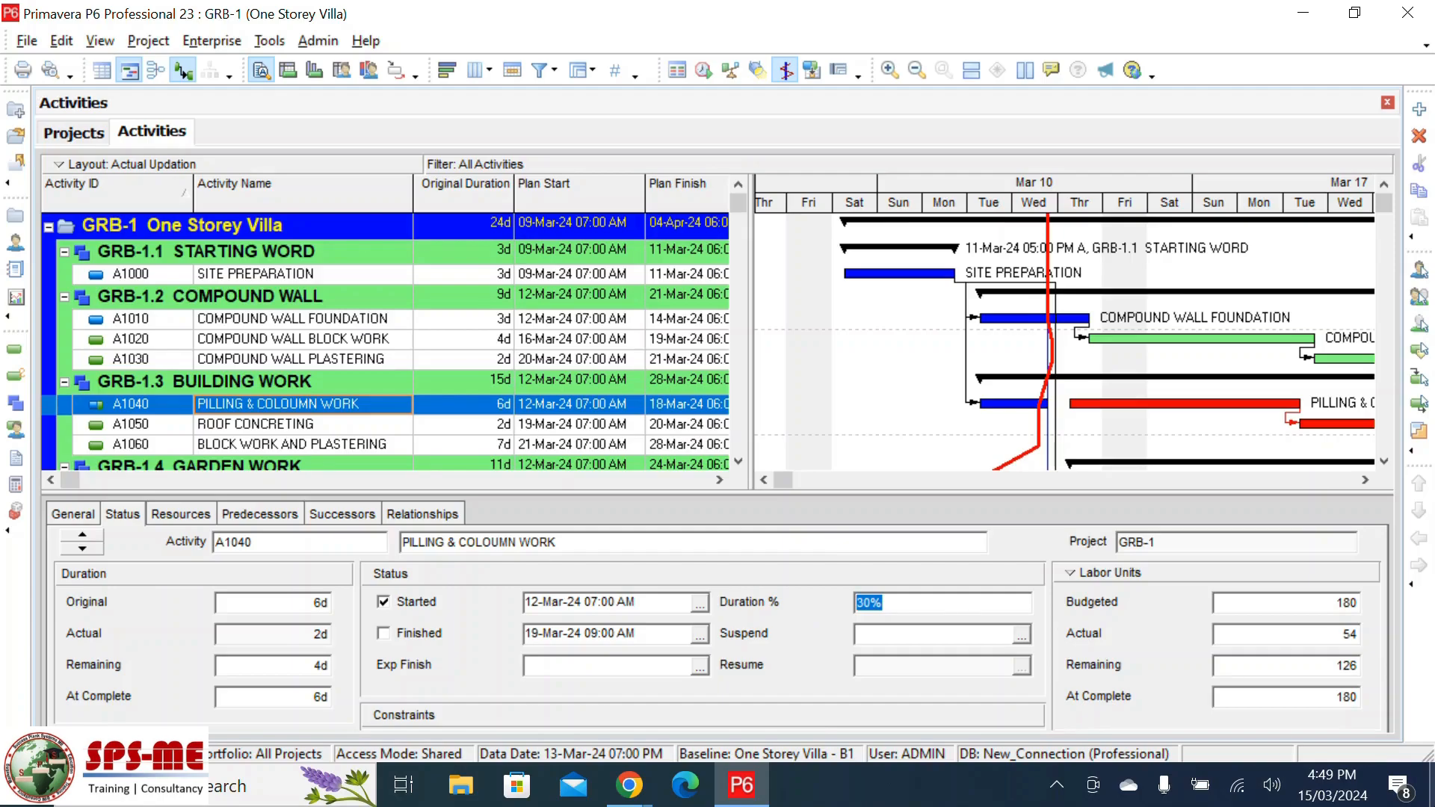
pyautogui.write('50')
pyautogui.press('Return')
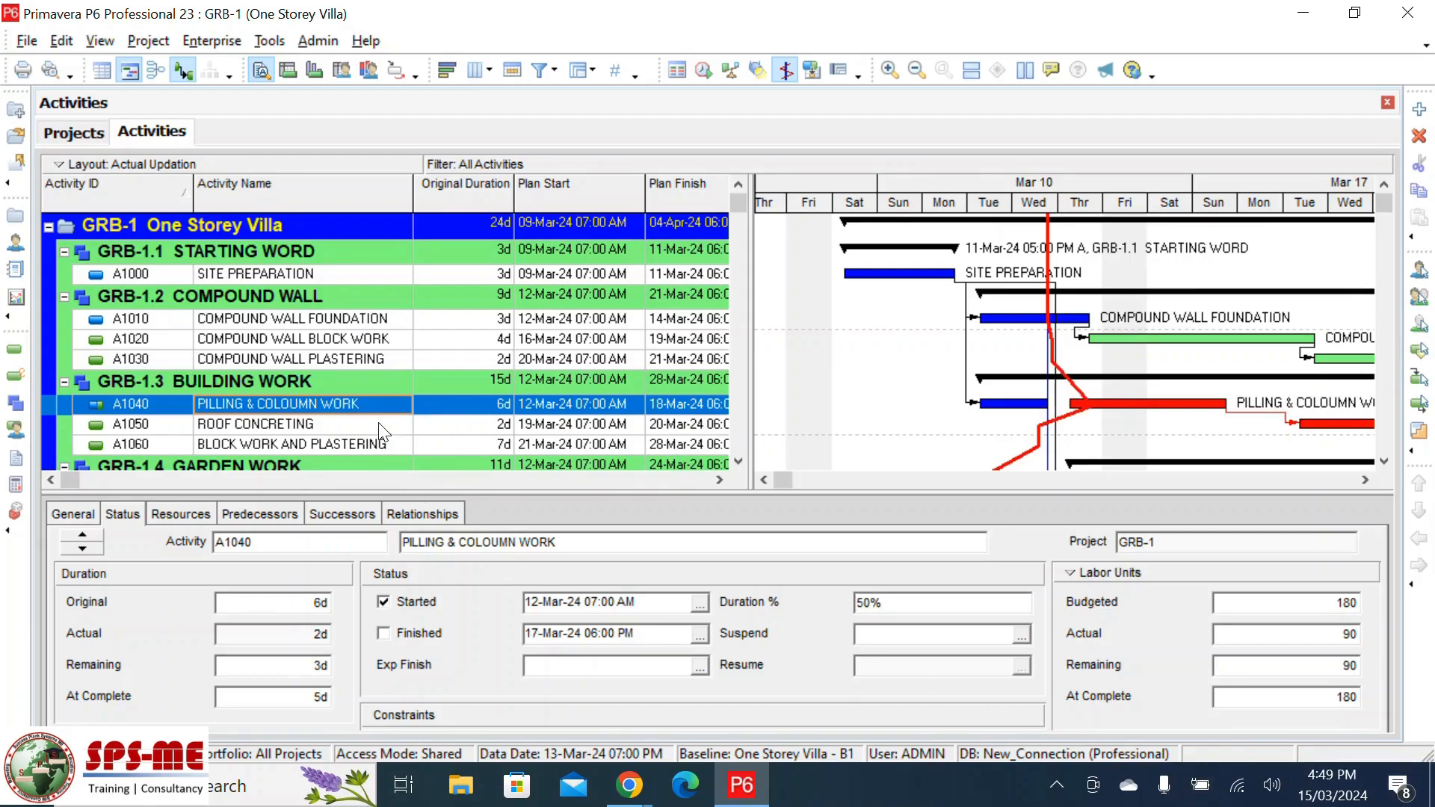
# - Mark the GARDEN AREA PREPARATION activity as started and set its duration percent to 30%
pyautogui.scroll(-1, 381, 426)
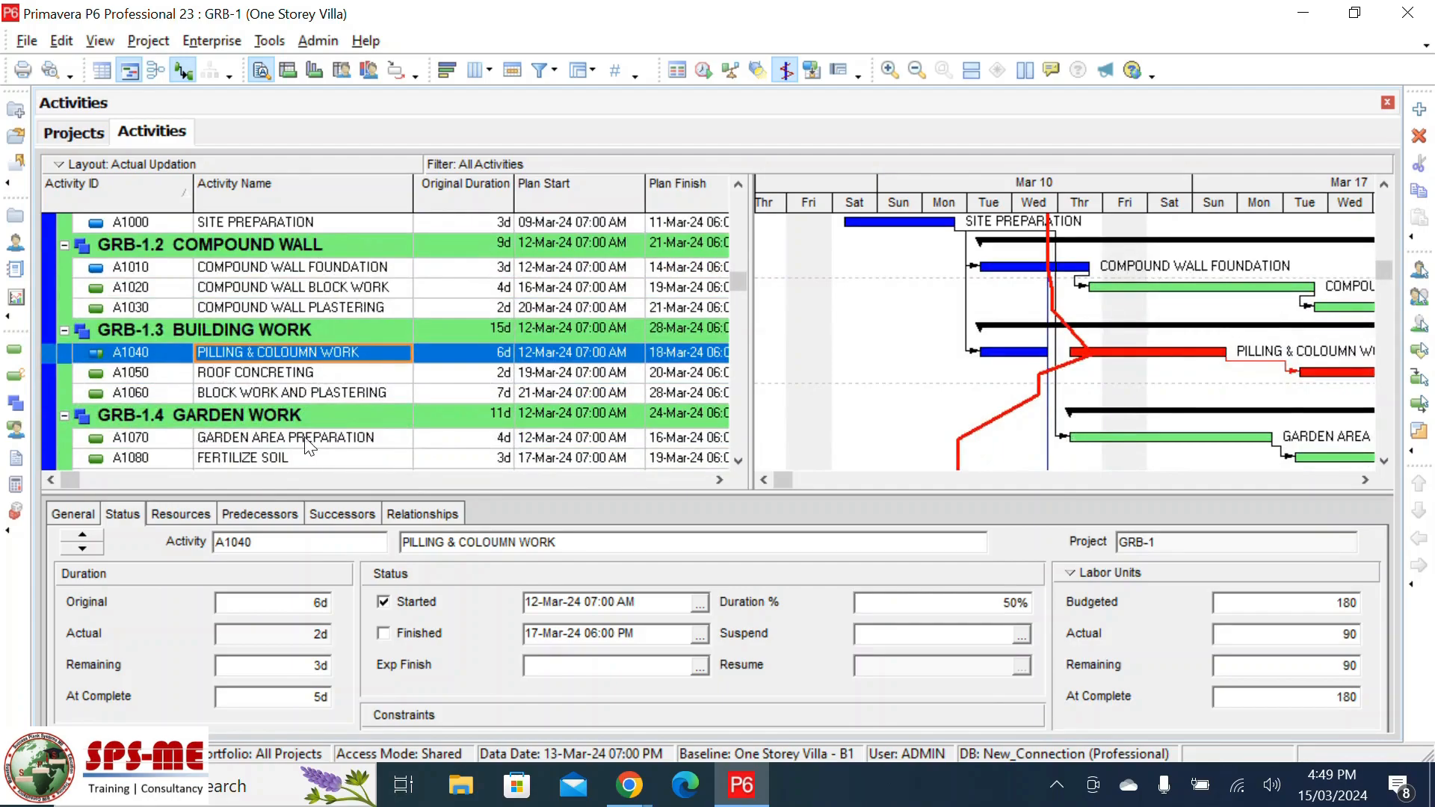
pyautogui.scroll(-1, 327, 446)
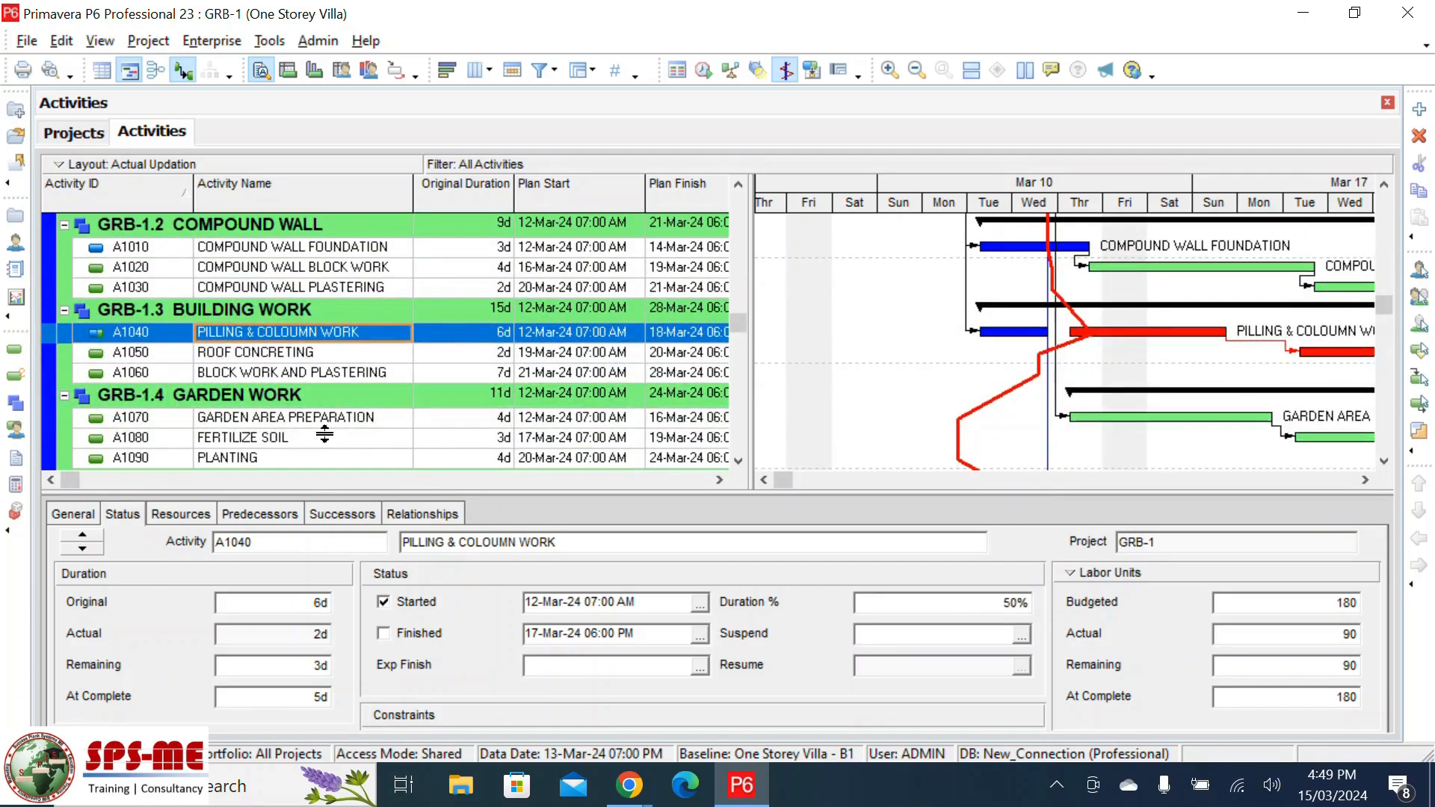
pyautogui.click(336, 419)
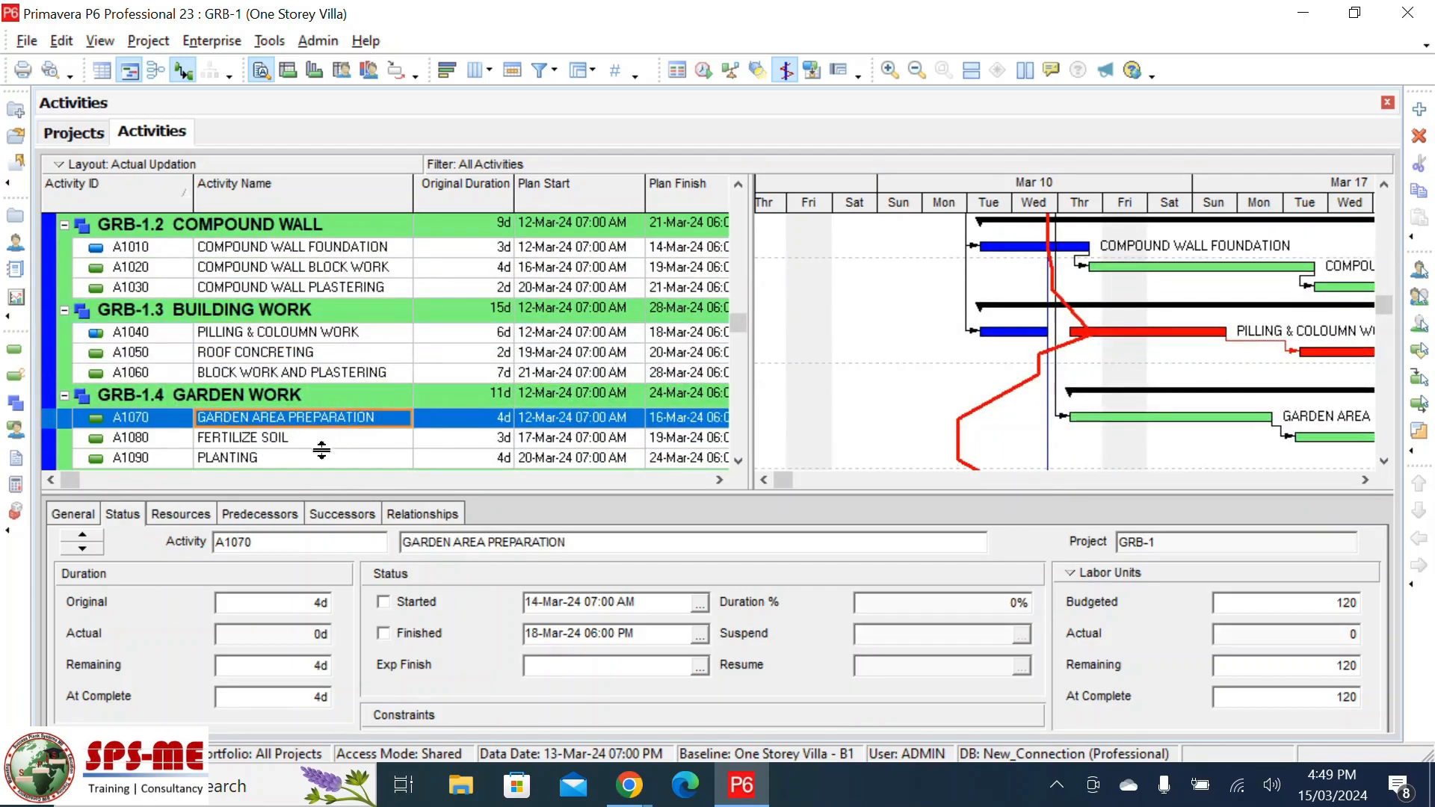
pyautogui.click(402, 603)
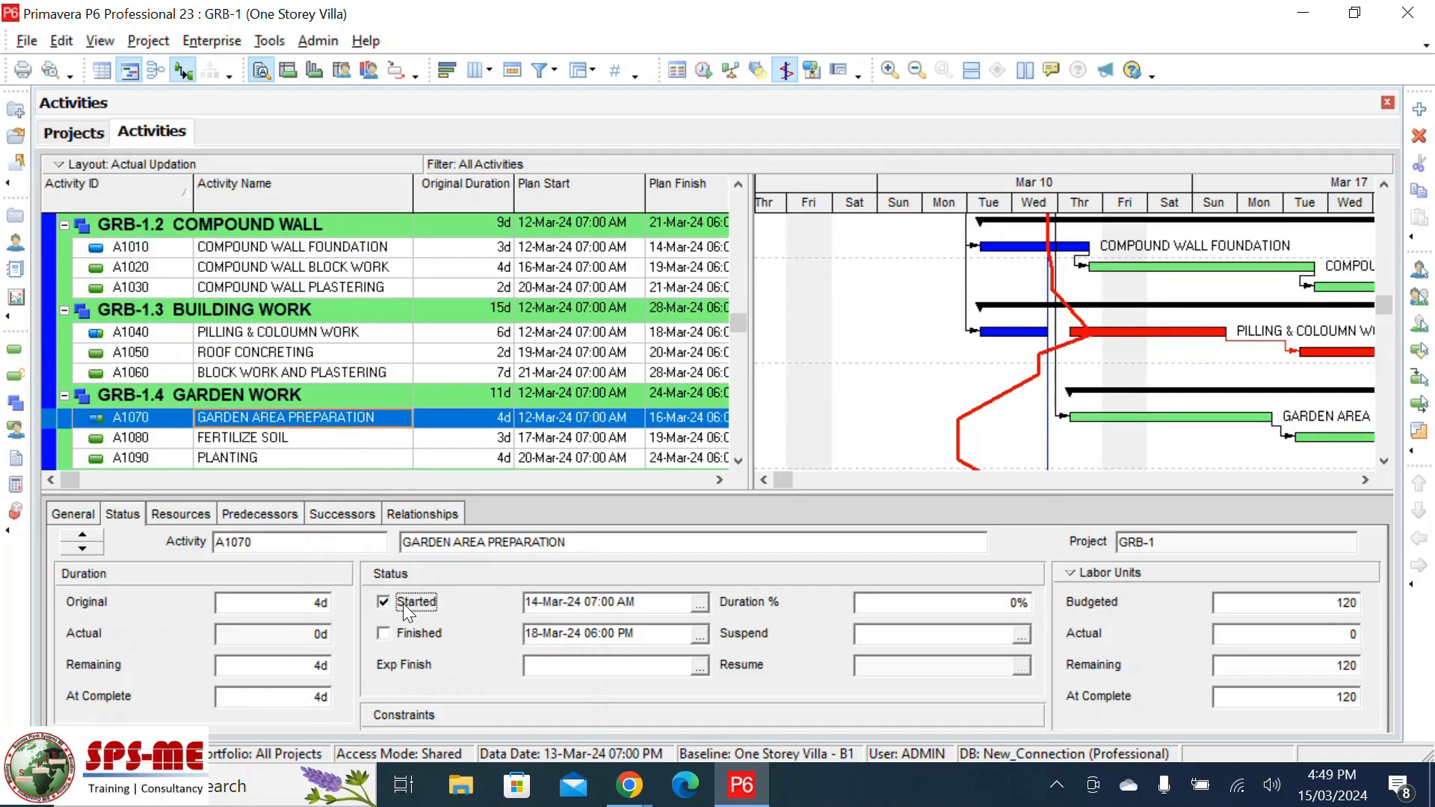
pyautogui.click(1025, 601)
pyautogui.write('30')
pyautogui.press('Return')
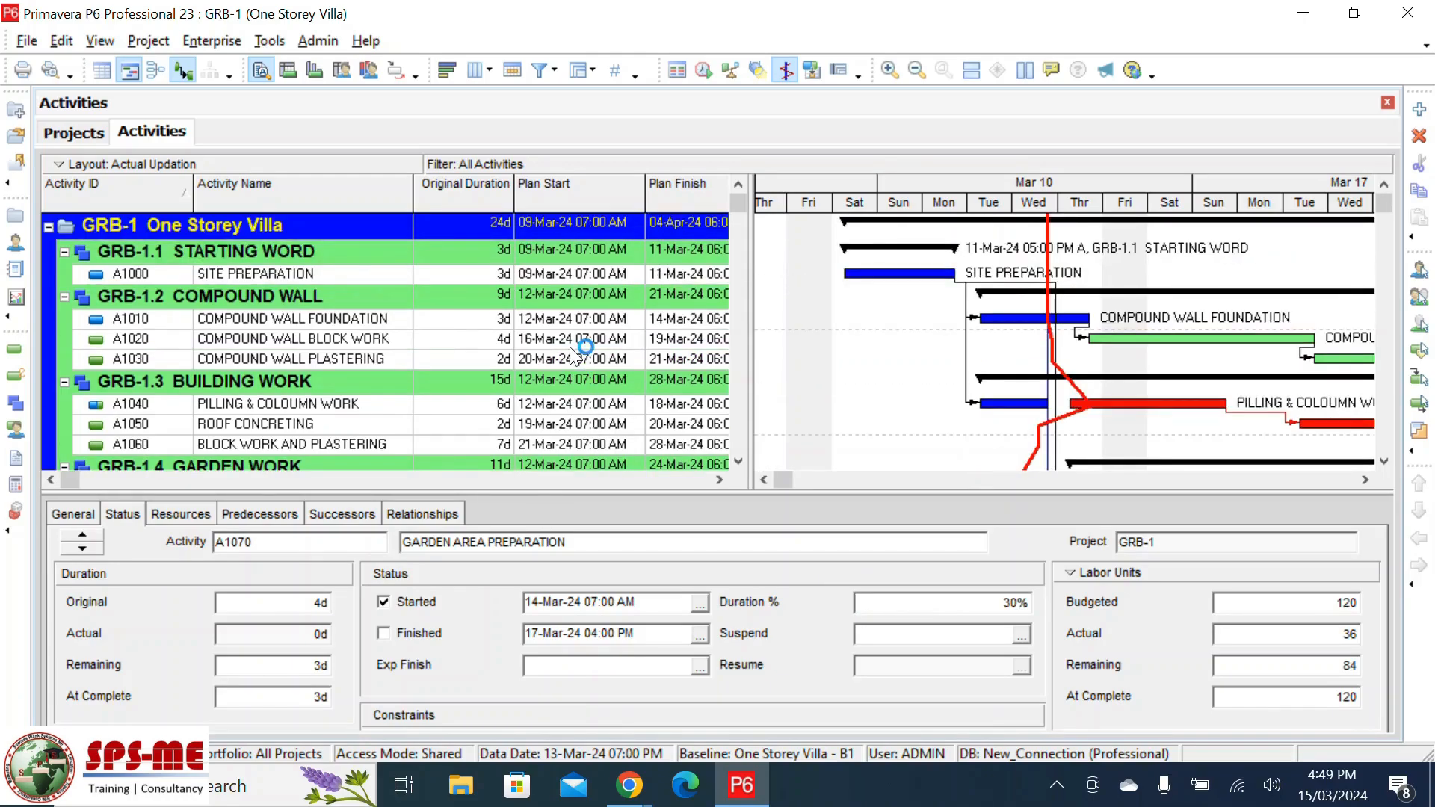
# - Reschedule the project with the data date 14-Mar-24 07:00 PM applied to all open projects
pyautogui.press('F9')
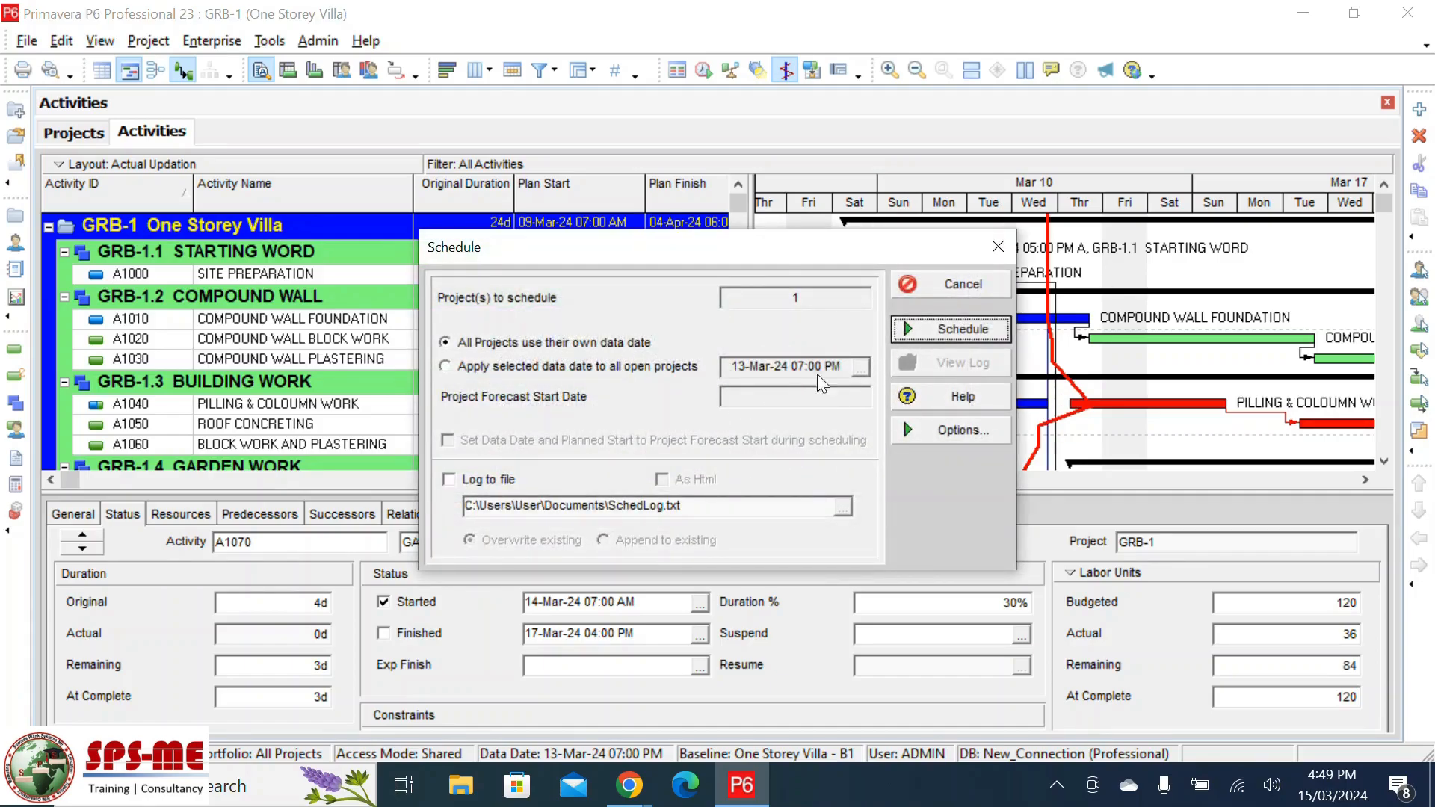
pyautogui.click(575, 366)
pyautogui.click(861, 367)
pyautogui.click(915, 553)
pyautogui.click(830, 731)
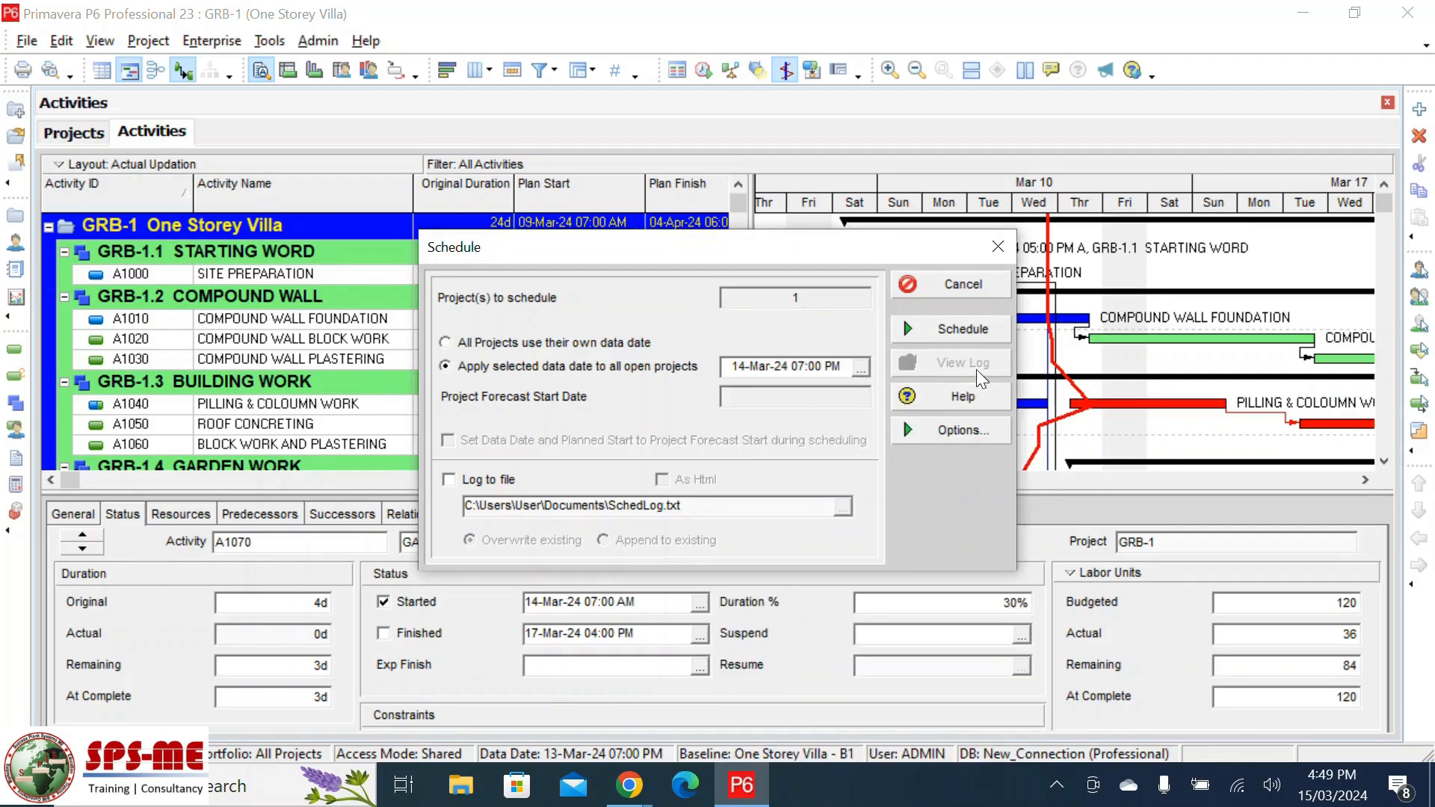
pyautogui.click(972, 331)
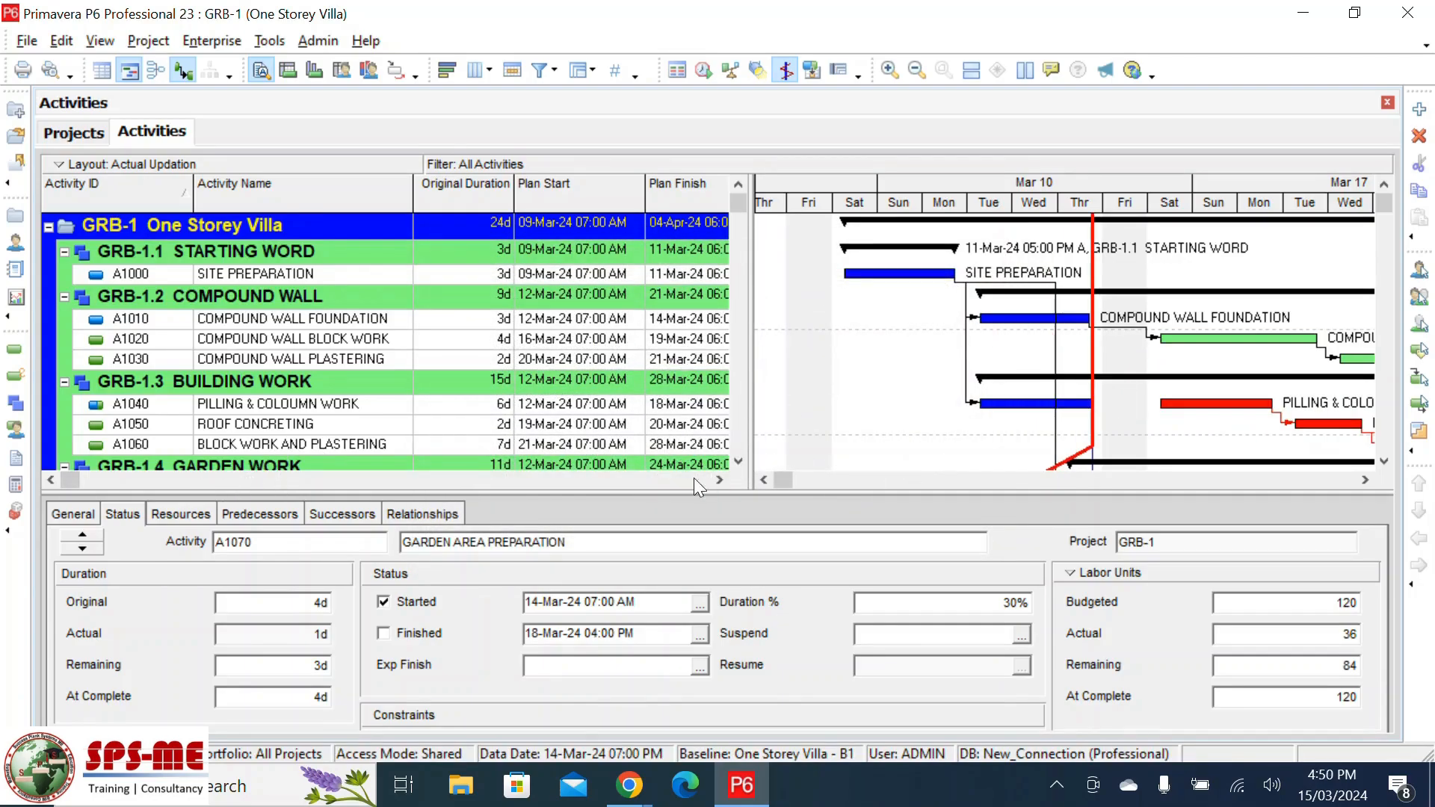
# - Compare the Plan% and Actual% values of the overall project and its COMPOUND WALL and BUILDING WORK activities
pyautogui.click(715, 481)
pyautogui.click(718, 481)
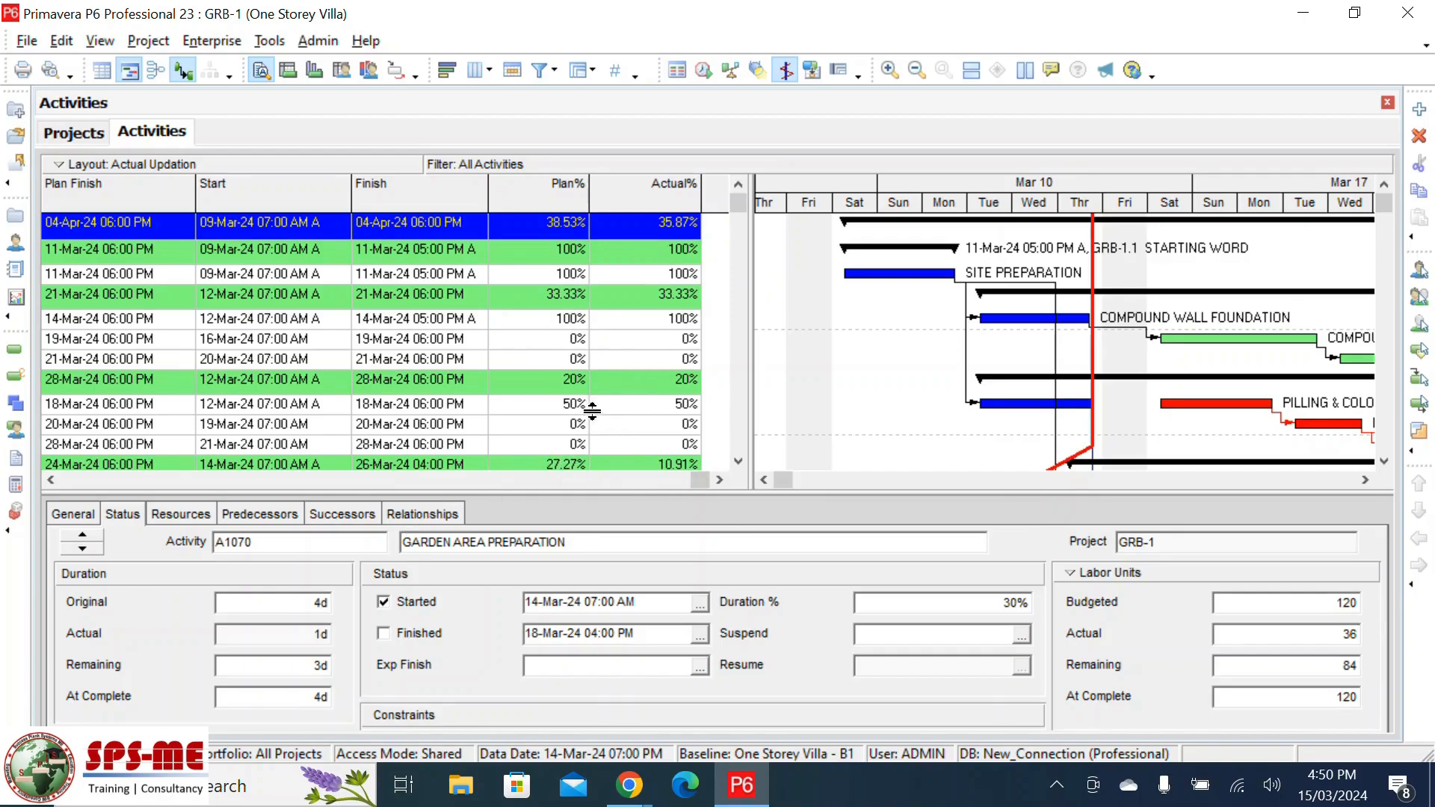
pyautogui.click(50, 480)
pyautogui.click(50, 479)
pyautogui.click(50, 480)
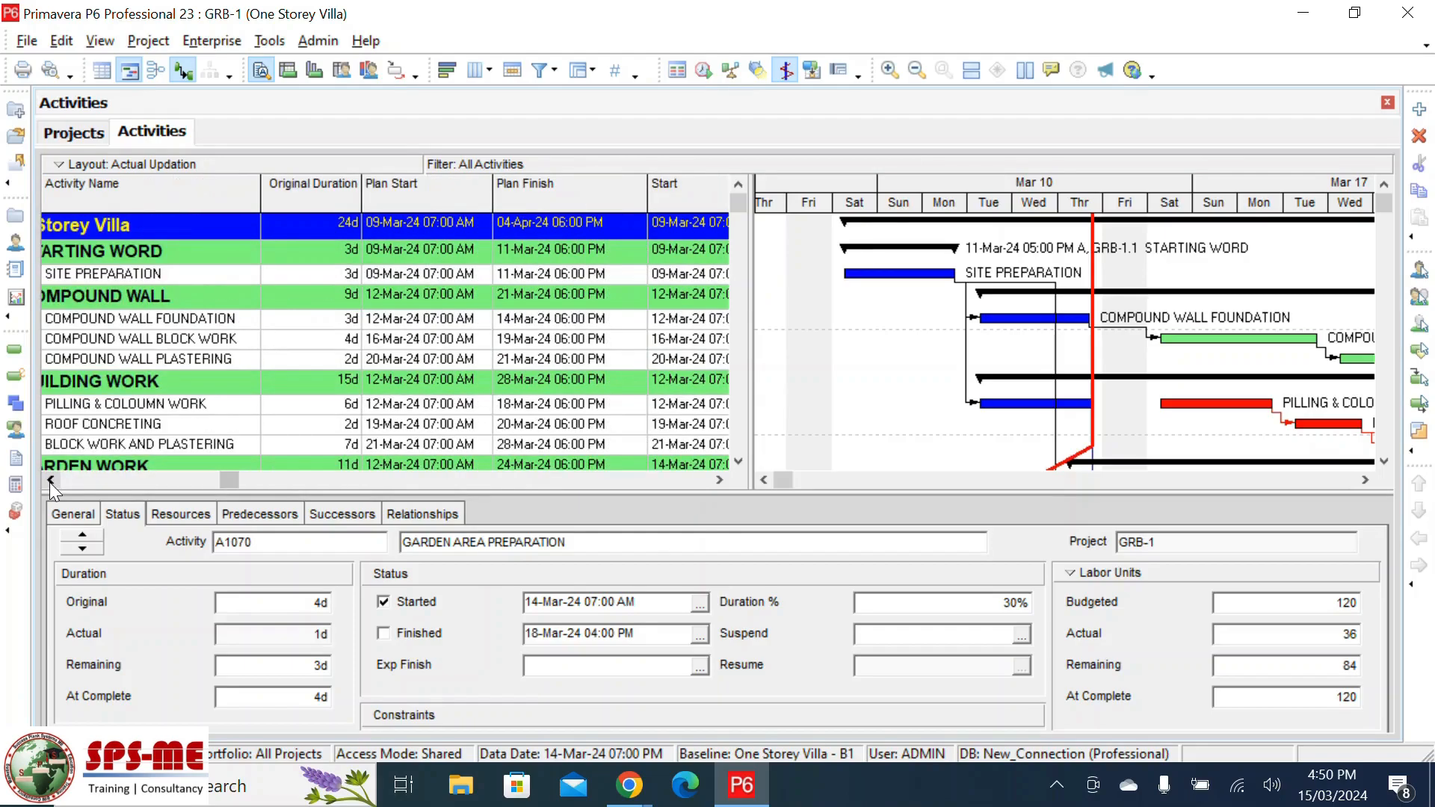
pyautogui.click(714, 482)
pyautogui.click(715, 481)
pyautogui.click(715, 481)
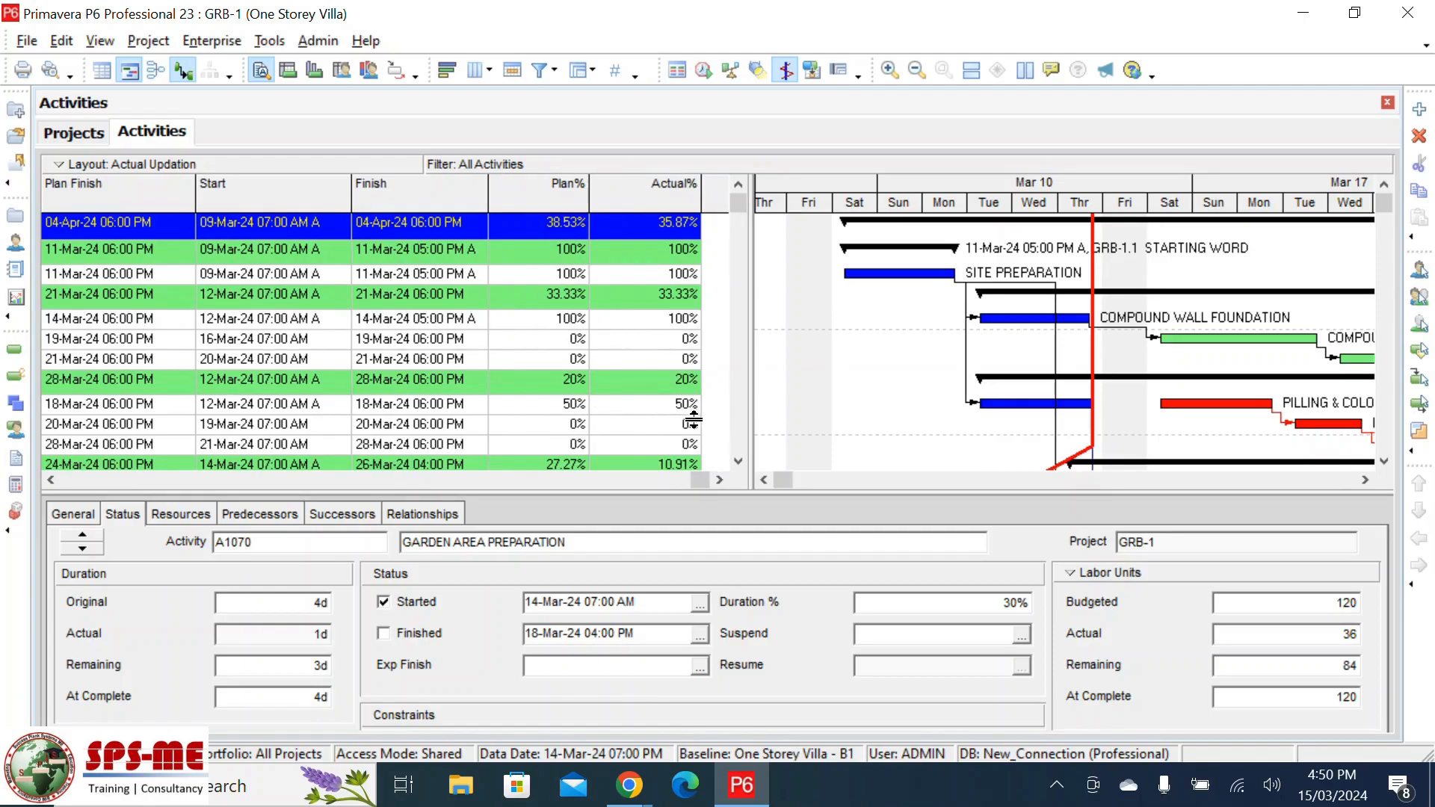
# - Examine the GARDEN WORK activities' dates, Plan% and Actual% values, and inspect the progress line on the Gantt chart
pyautogui.scroll(-1, 576, 413)
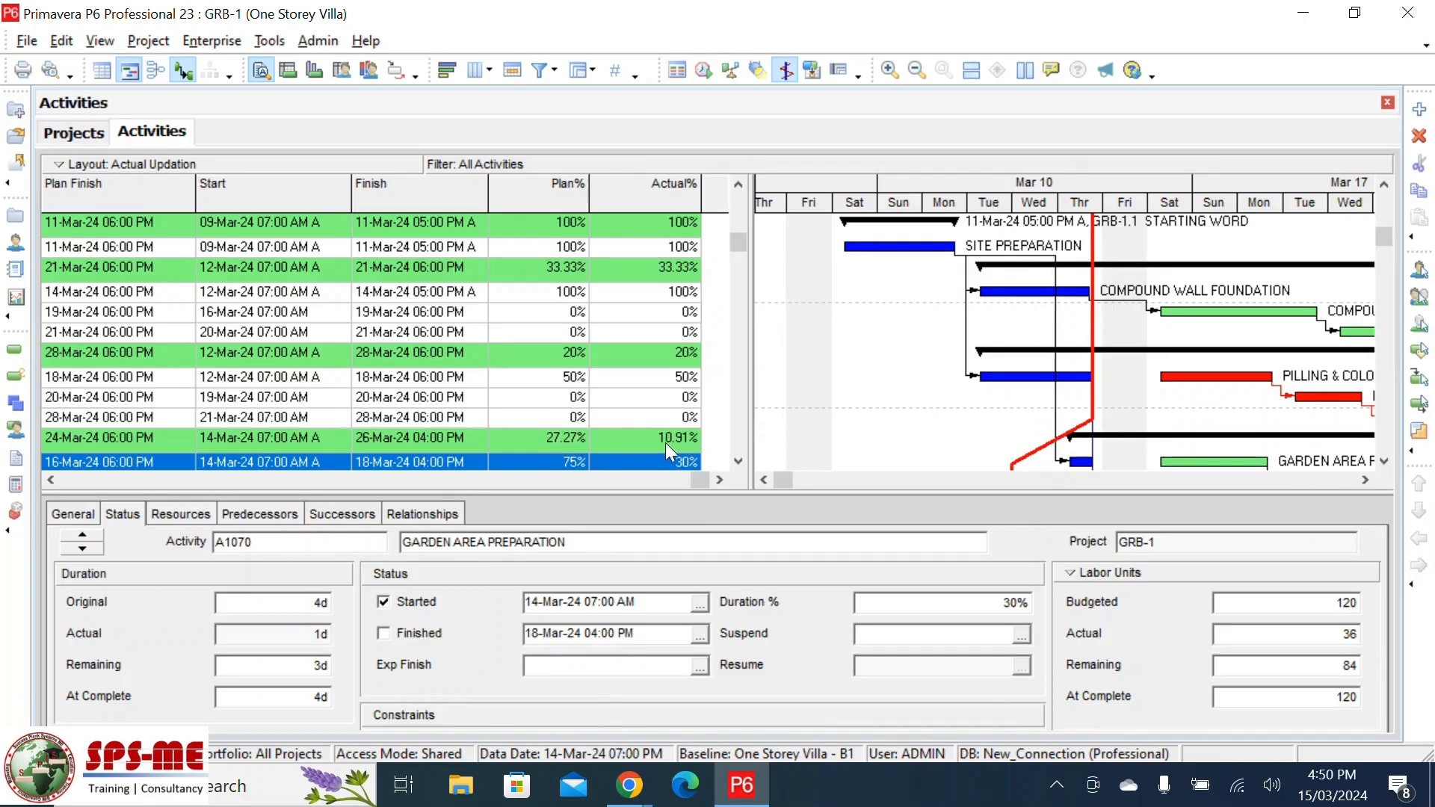
pyautogui.click(52, 482)
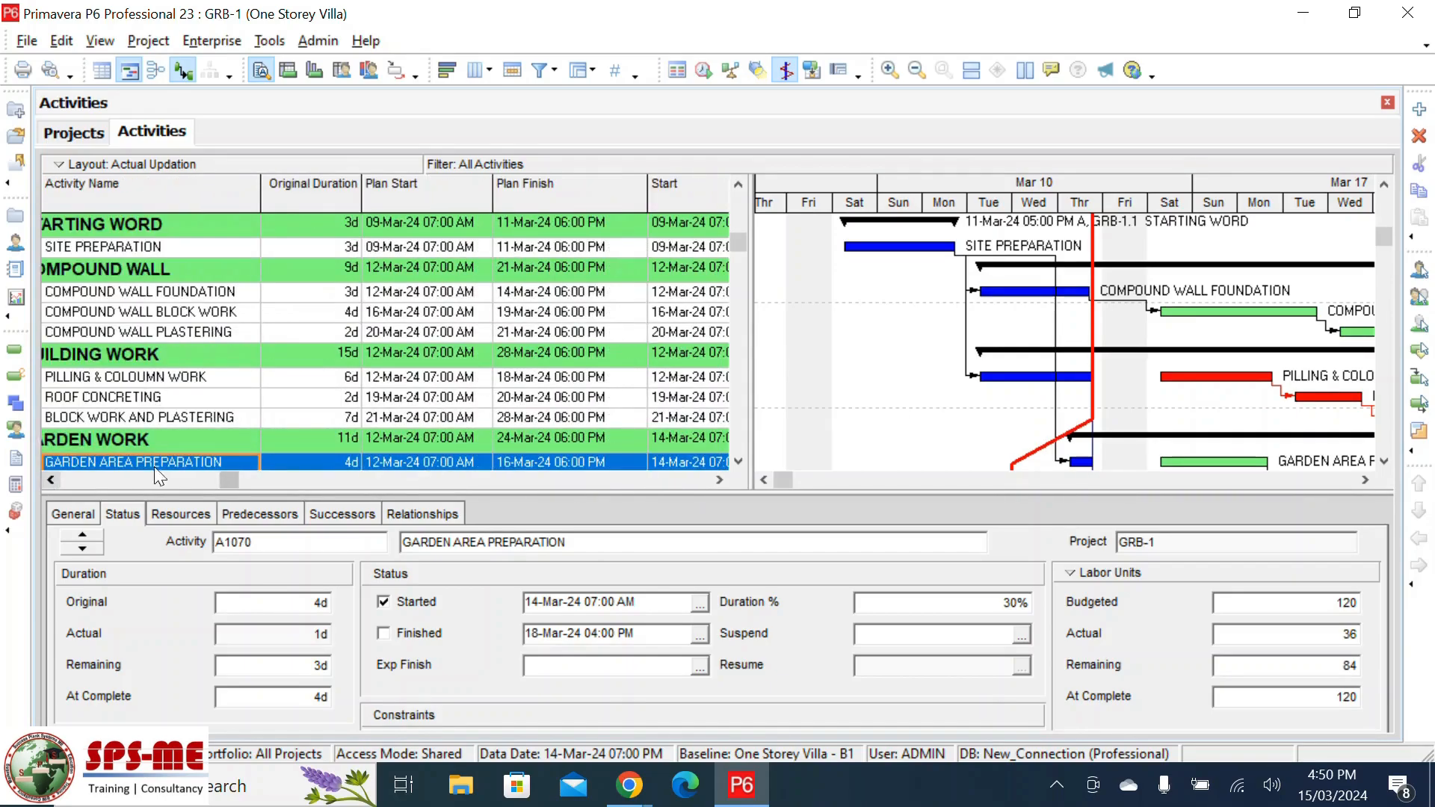
pyautogui.scroll(-2, 469, 328)
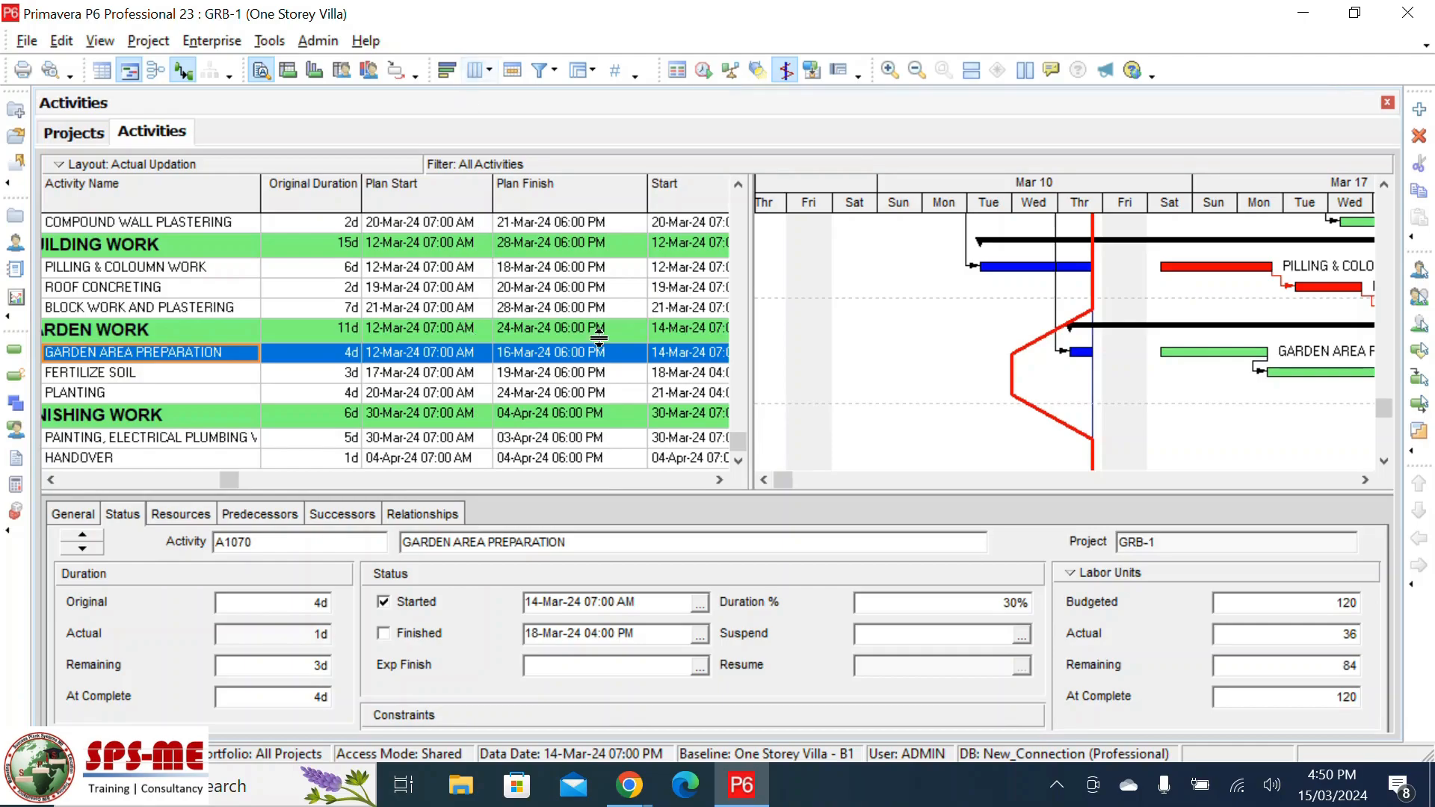
pyautogui.click(719, 479)
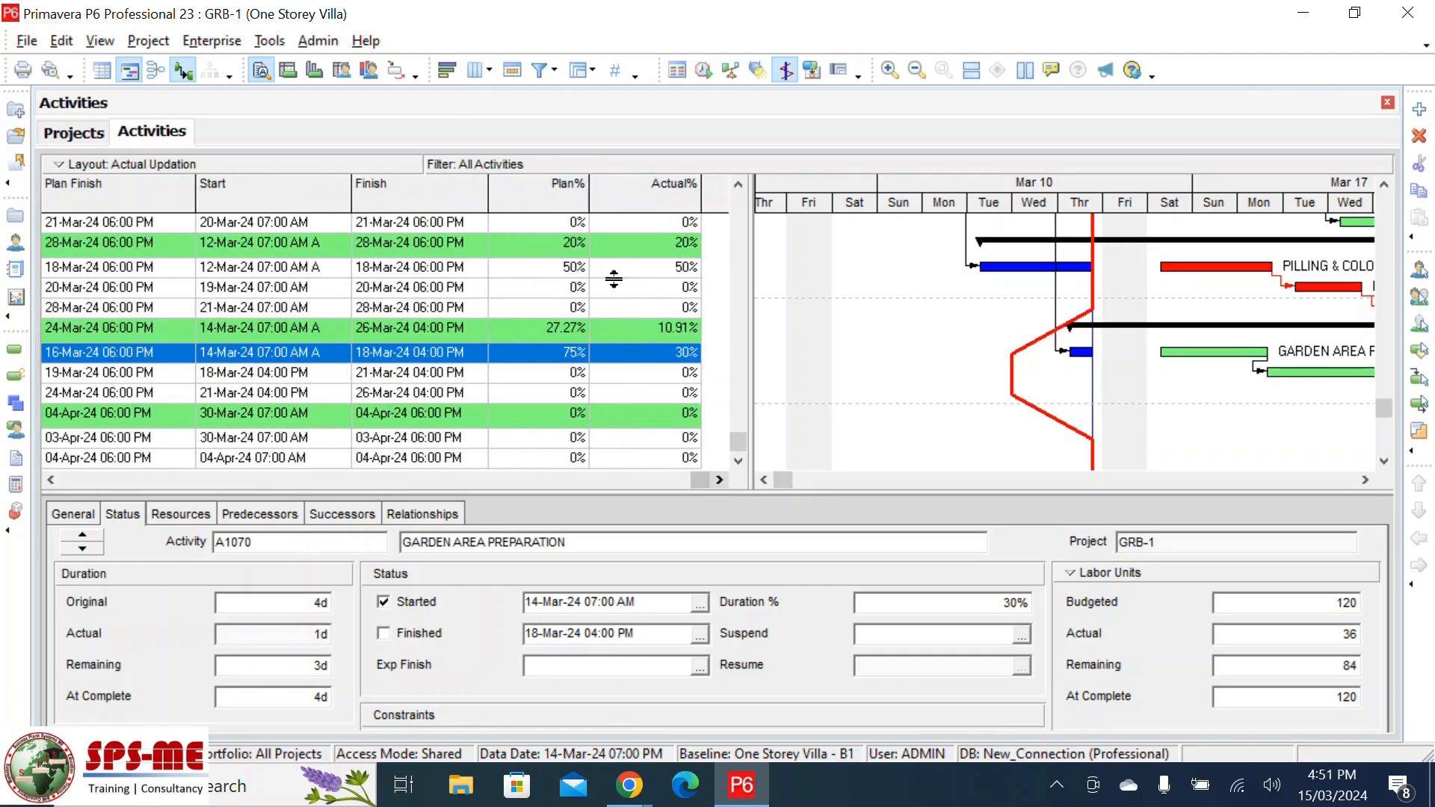
pyautogui.scroll(2, 574, 289)
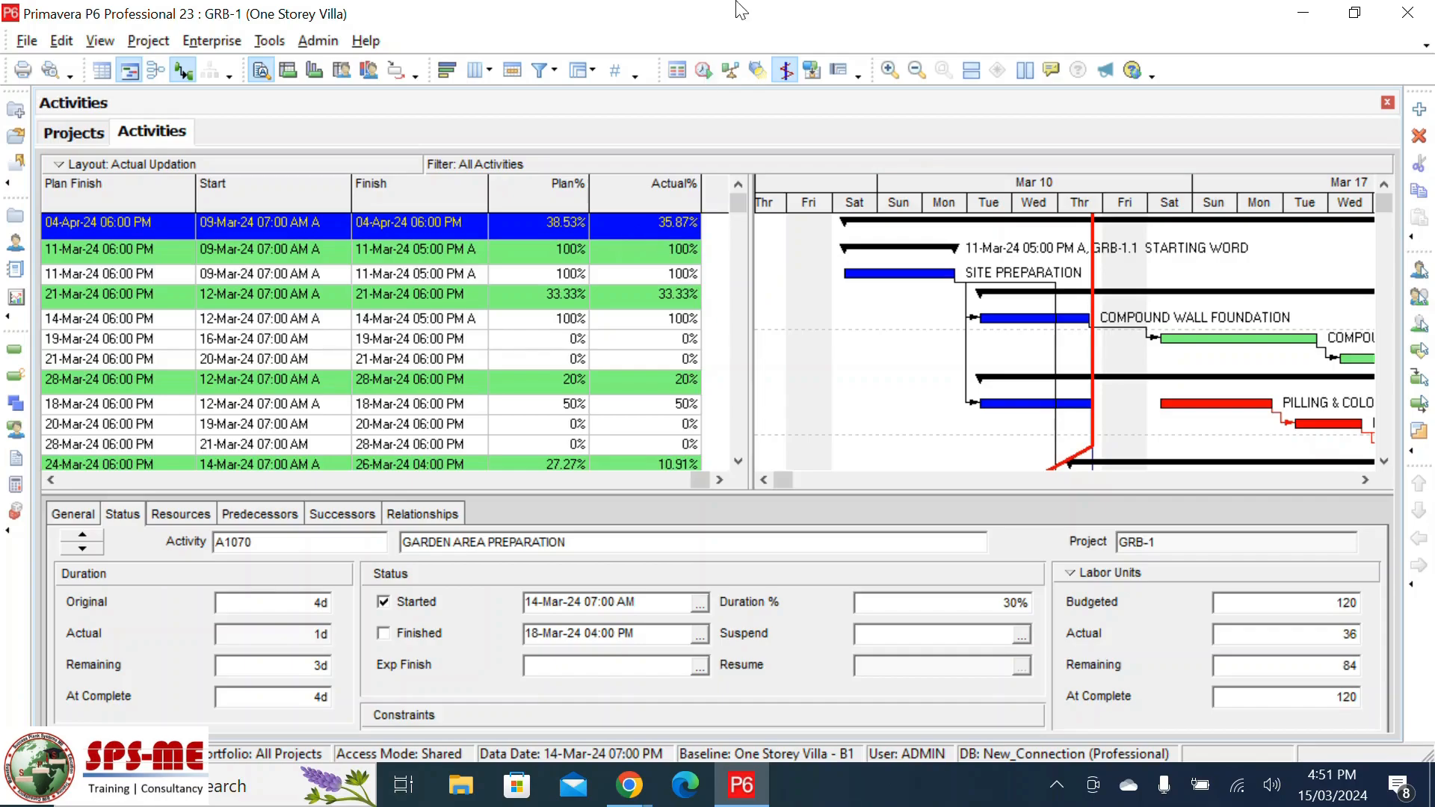
pyautogui.click(1366, 480)
pyautogui.click(1366, 480)
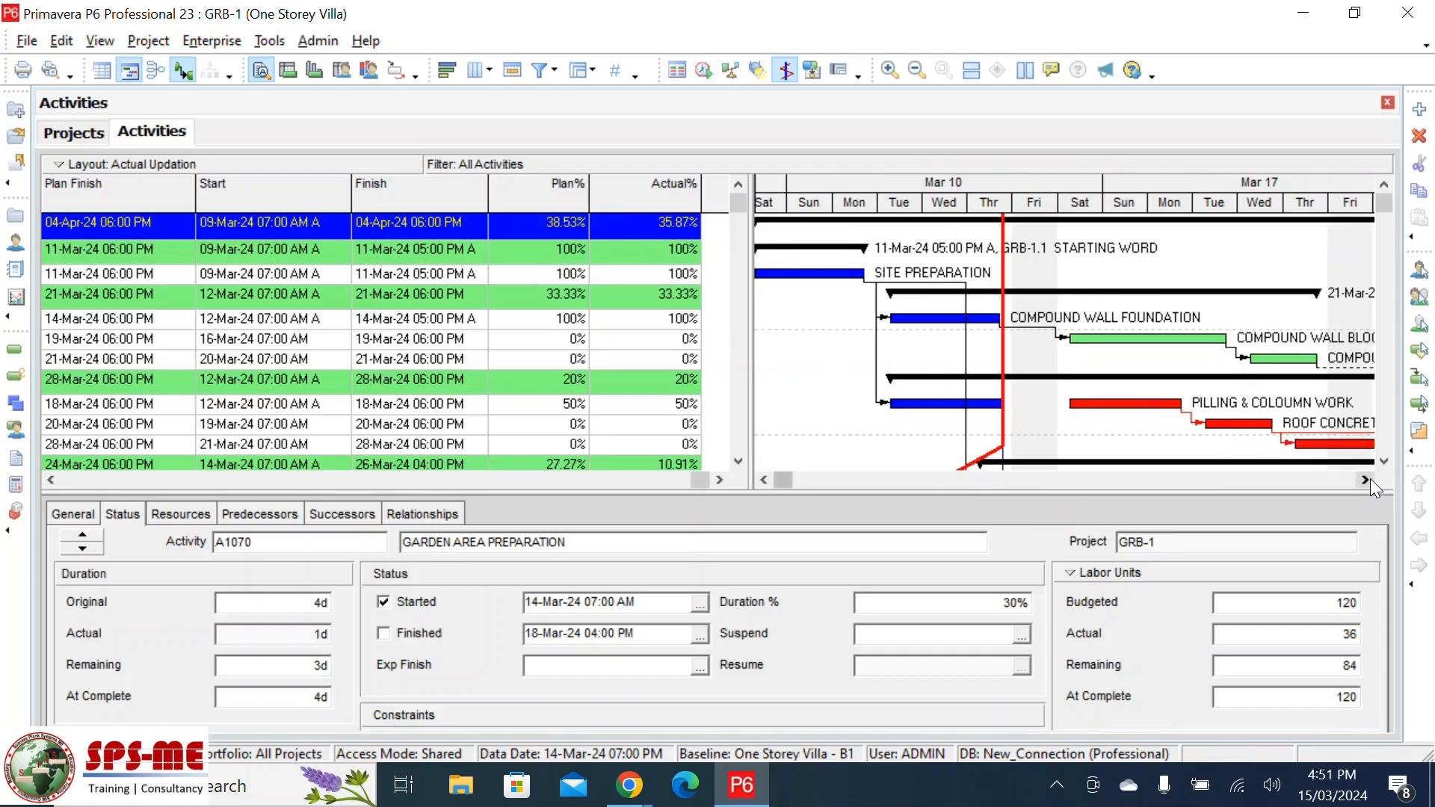
pyautogui.click(759, 480)
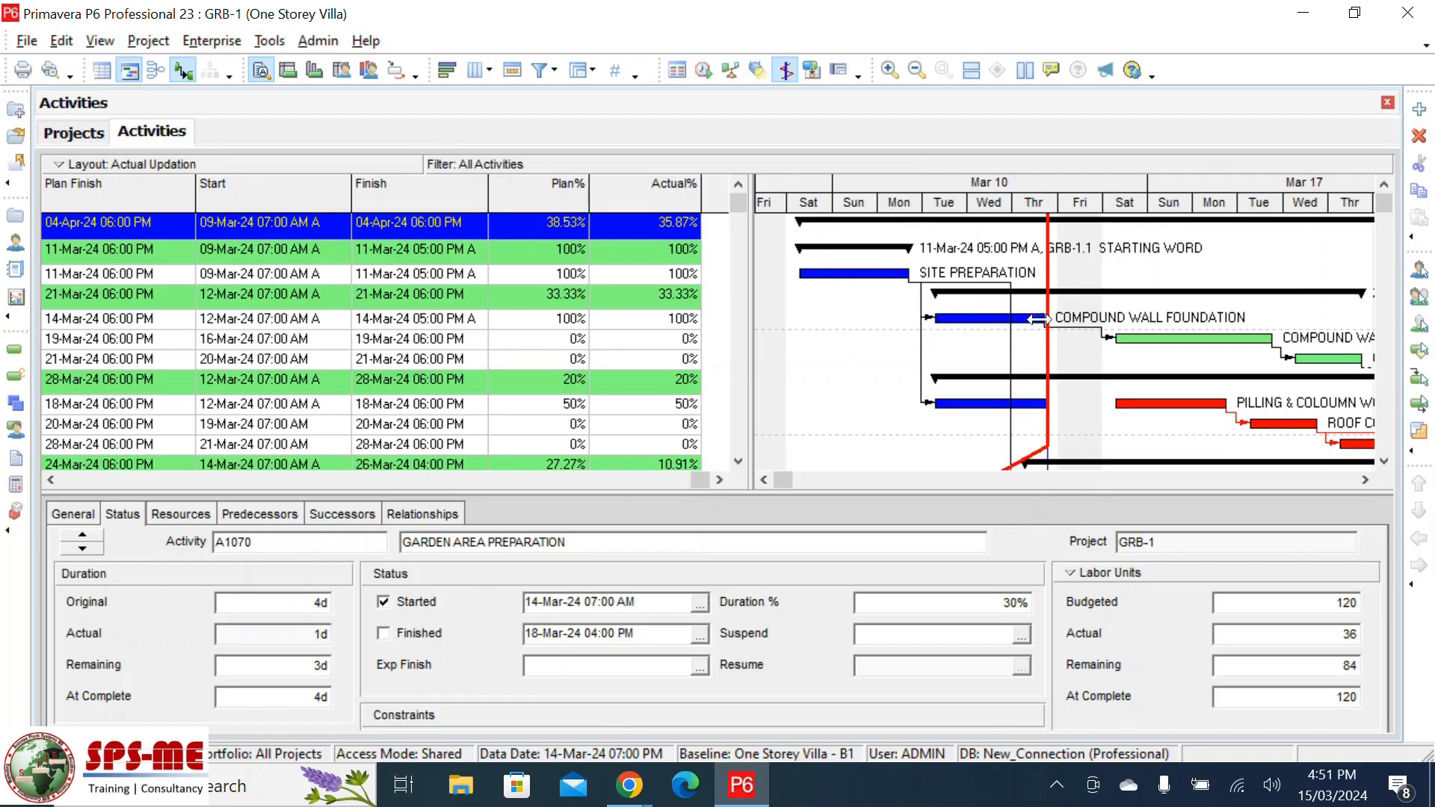
pyautogui.scroll(-1, 1028, 389)
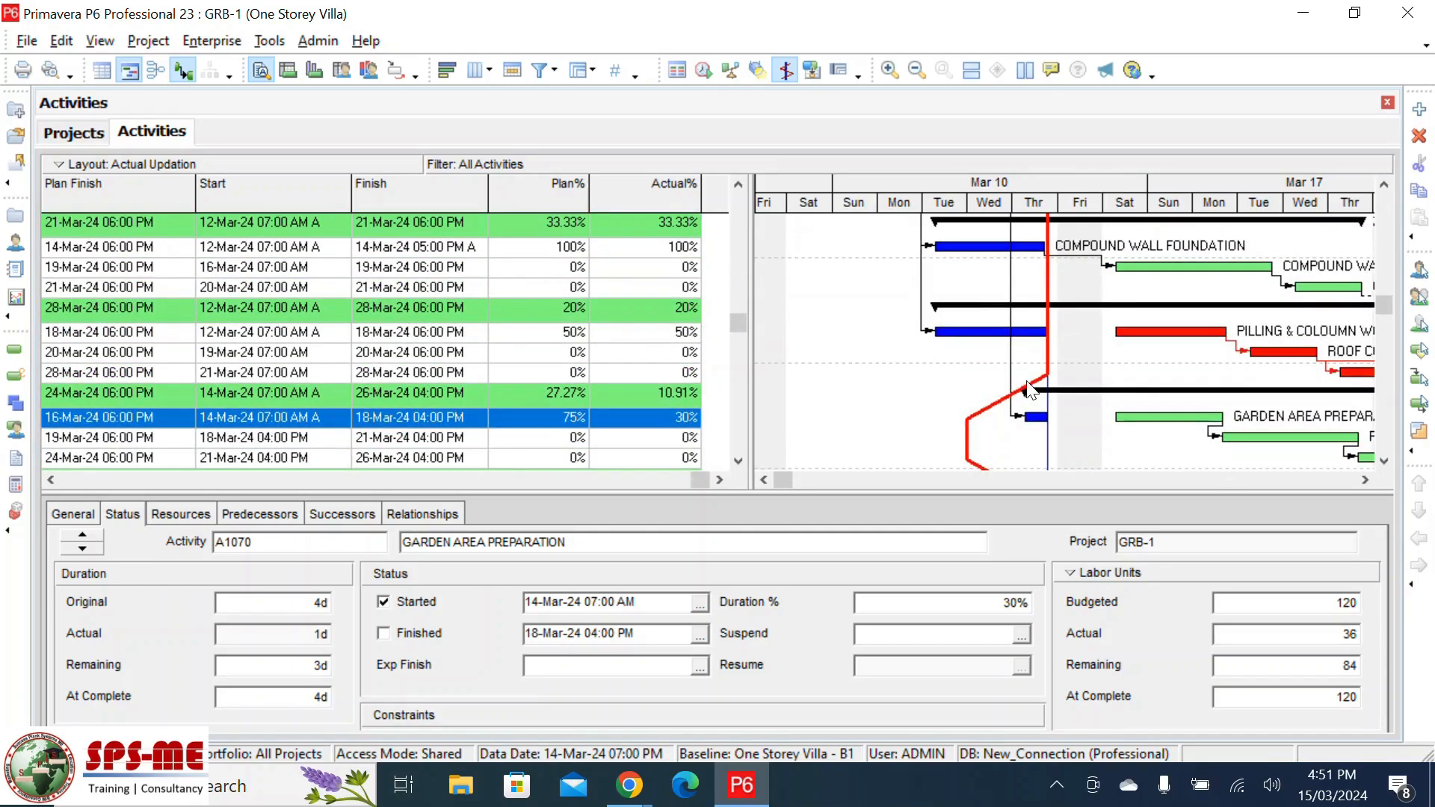
# - Examine the progress line against the activity bars on the Gantt chart, hiding it and showing it again
pyautogui.scroll(1, 1028, 389)
pyautogui.scroll(-1, 1031, 390)
pyautogui.scroll(1, 1058, 423)
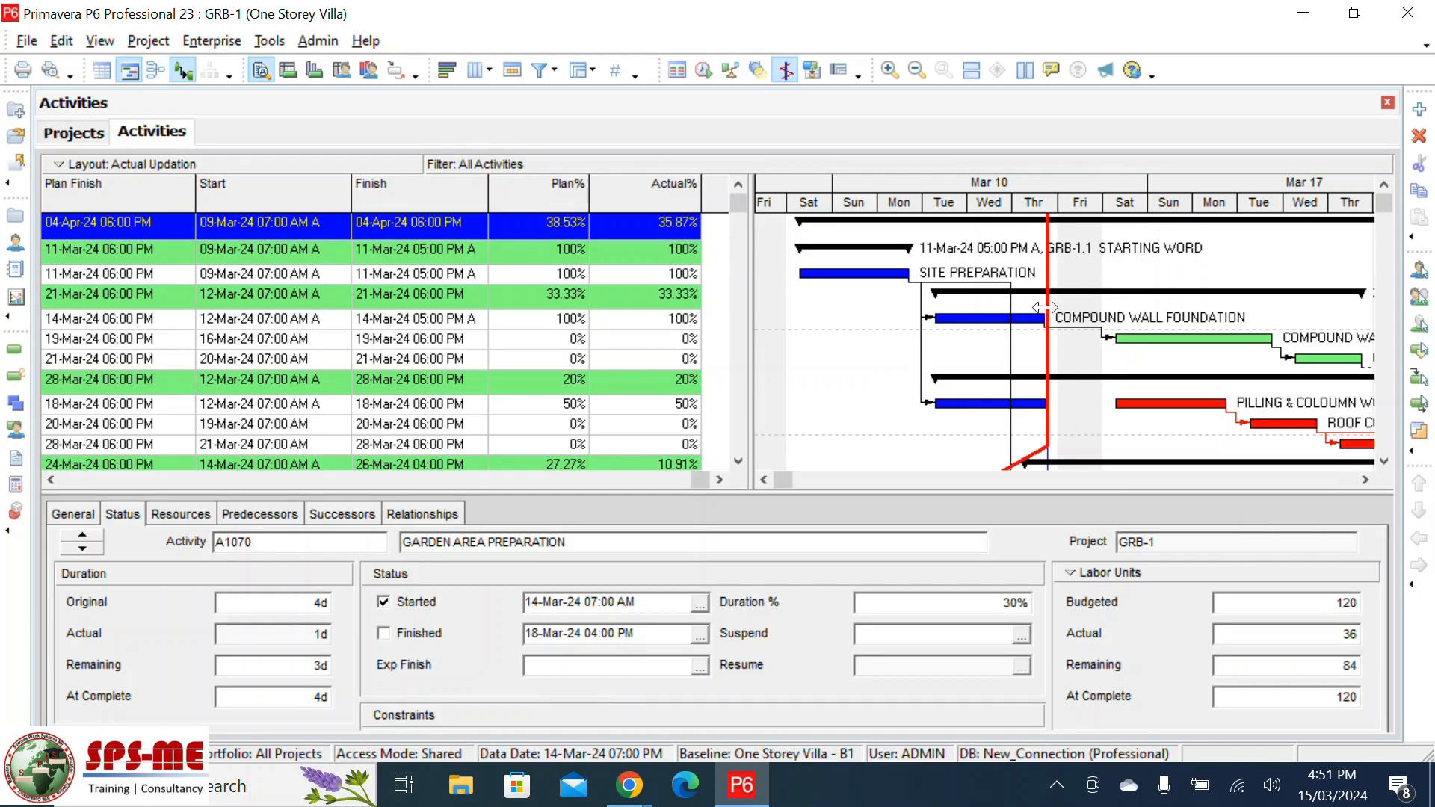
pyautogui.scroll(-1, 1046, 348)
pyautogui.scroll(-2, 1046, 351)
pyautogui.scroll(3, 1046, 352)
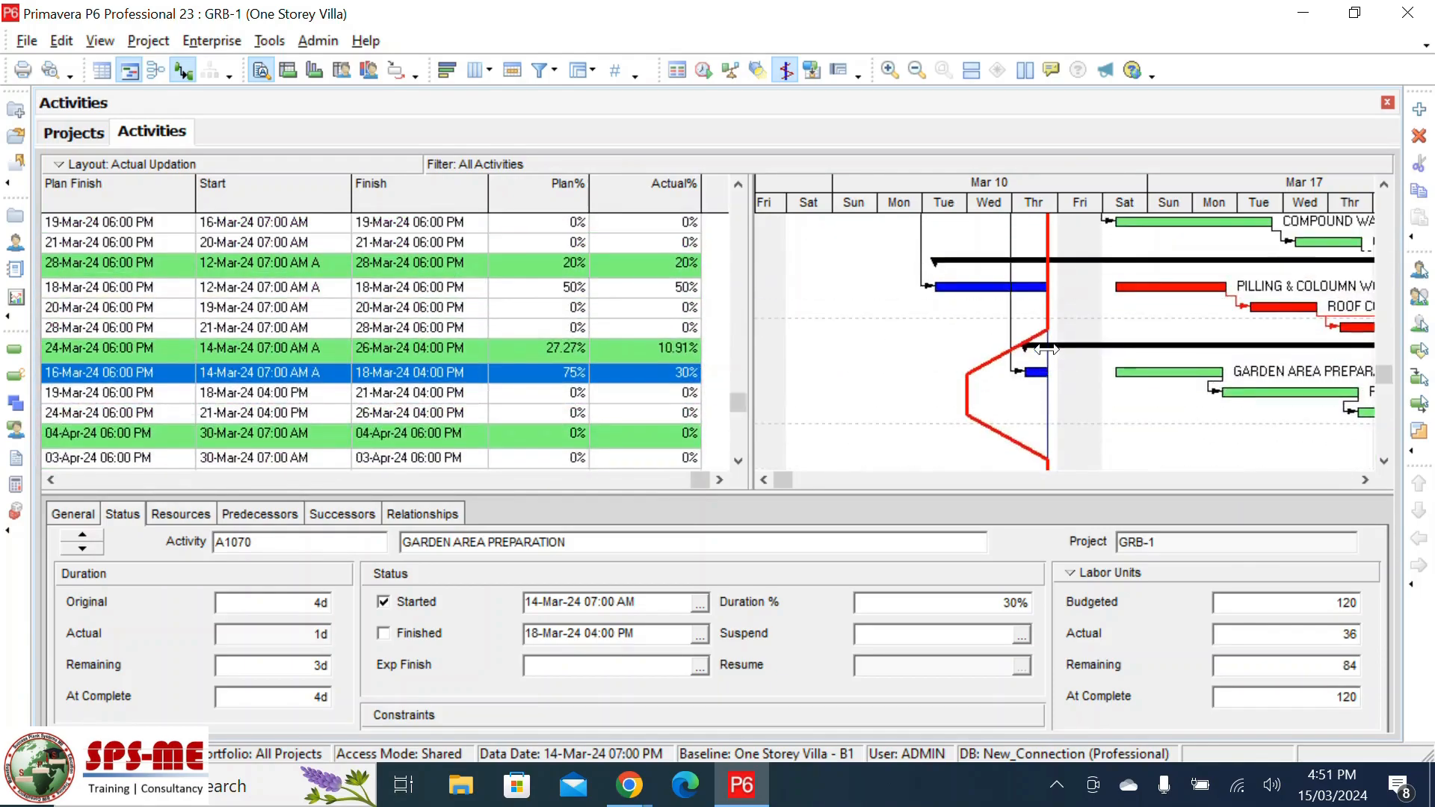
pyautogui.click(787, 73)
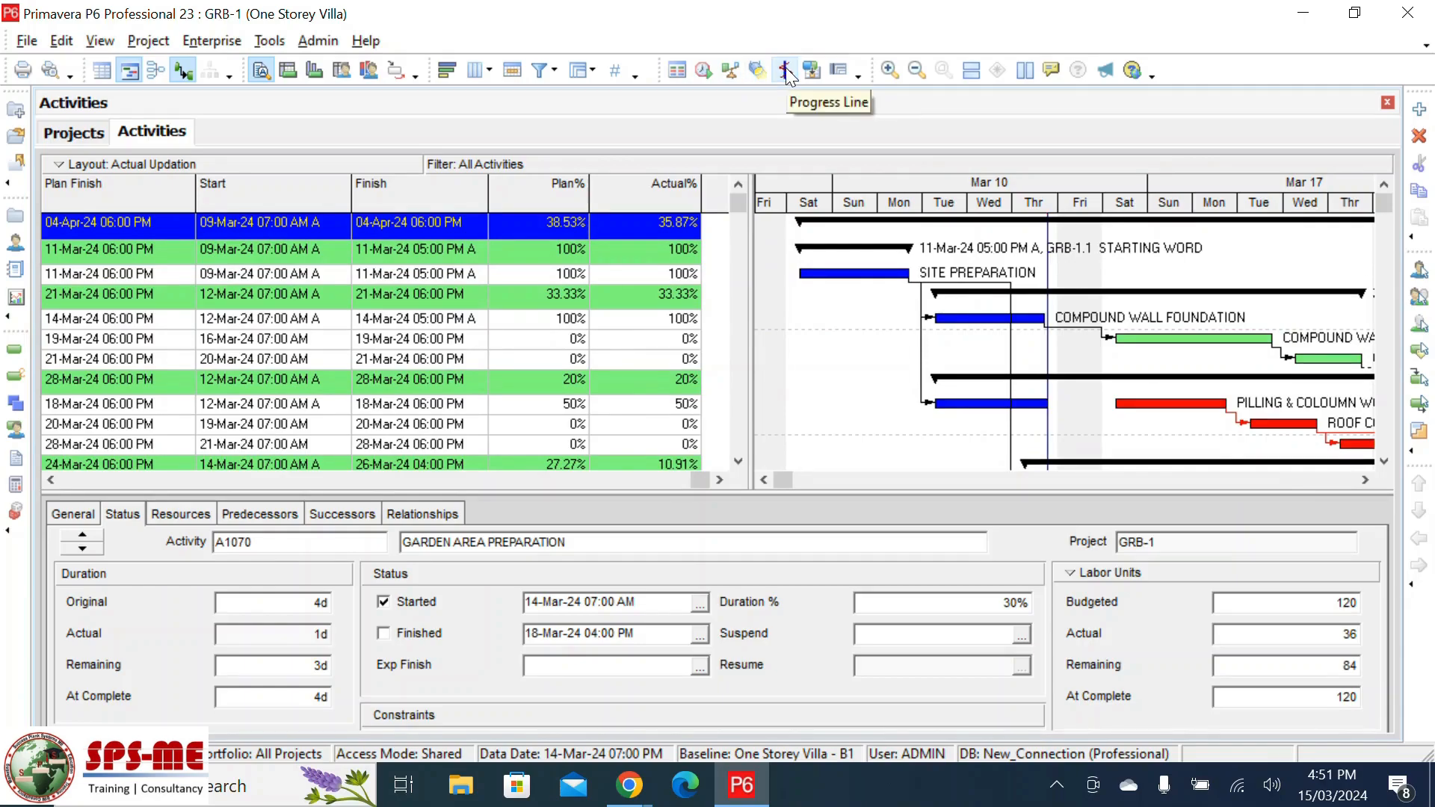
pyautogui.click(786, 72)
pyautogui.click(787, 72)
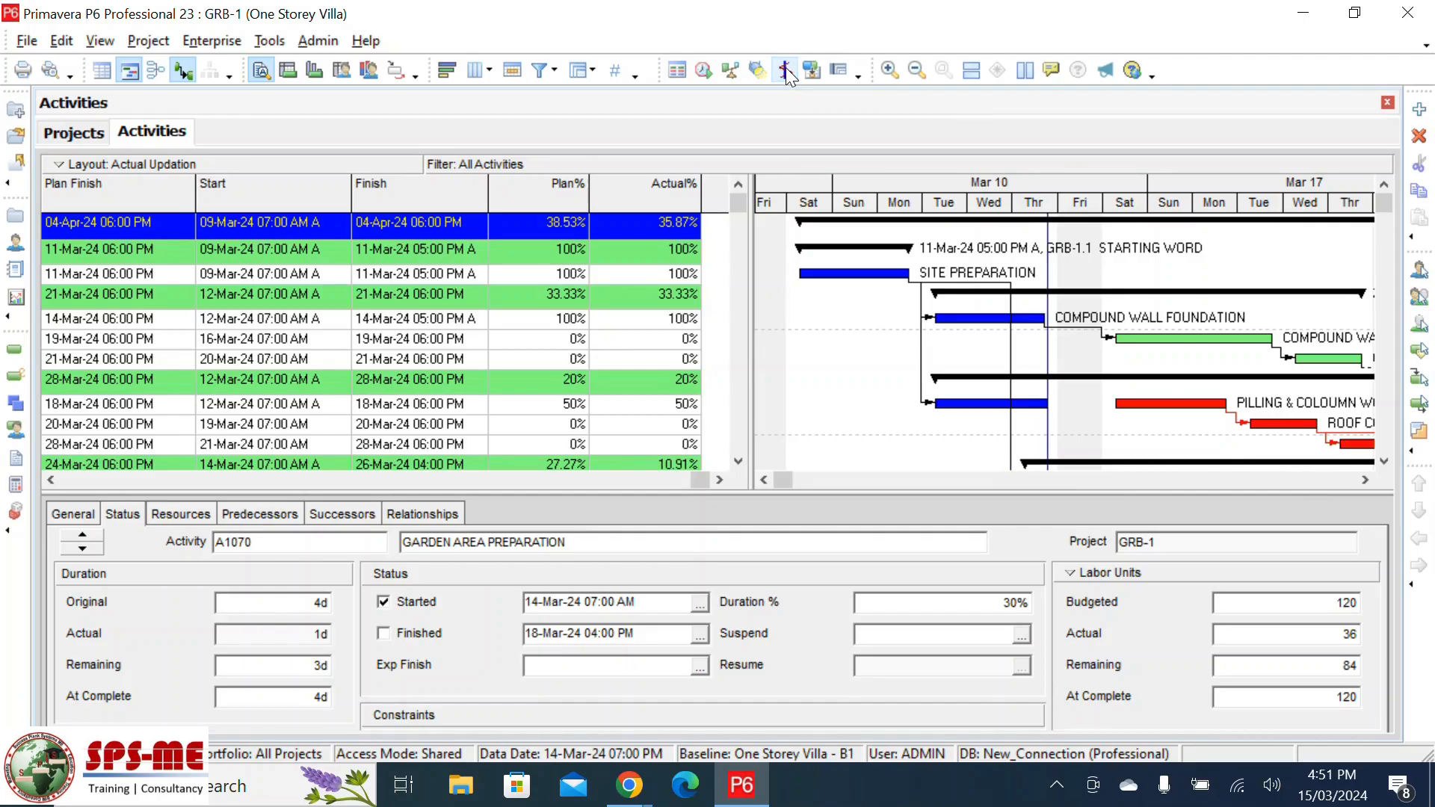
pyautogui.click(786, 73)
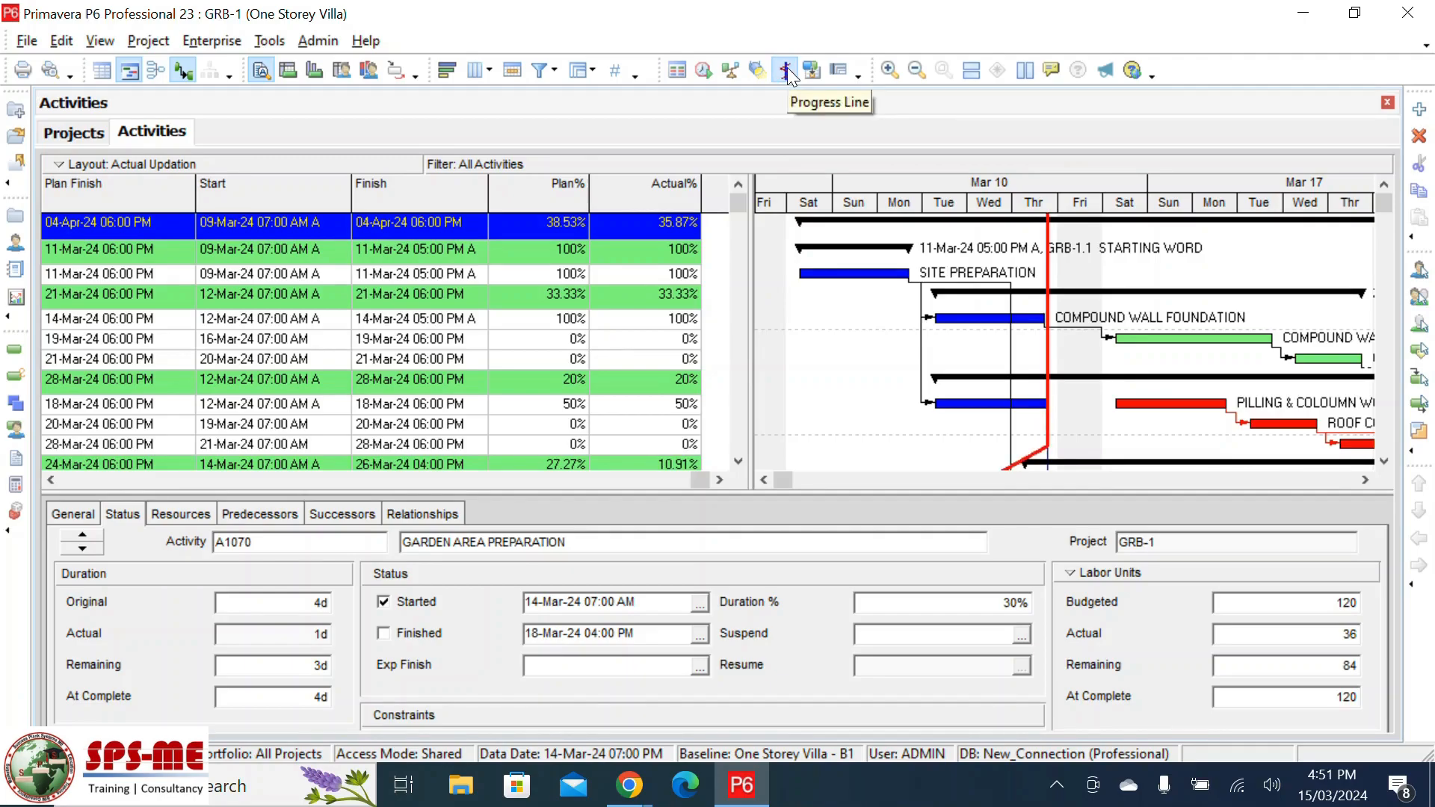
# - Display the Primary Baseline bar on the Gantt chart and apply the change
pyautogui.rightClick(844, 308)
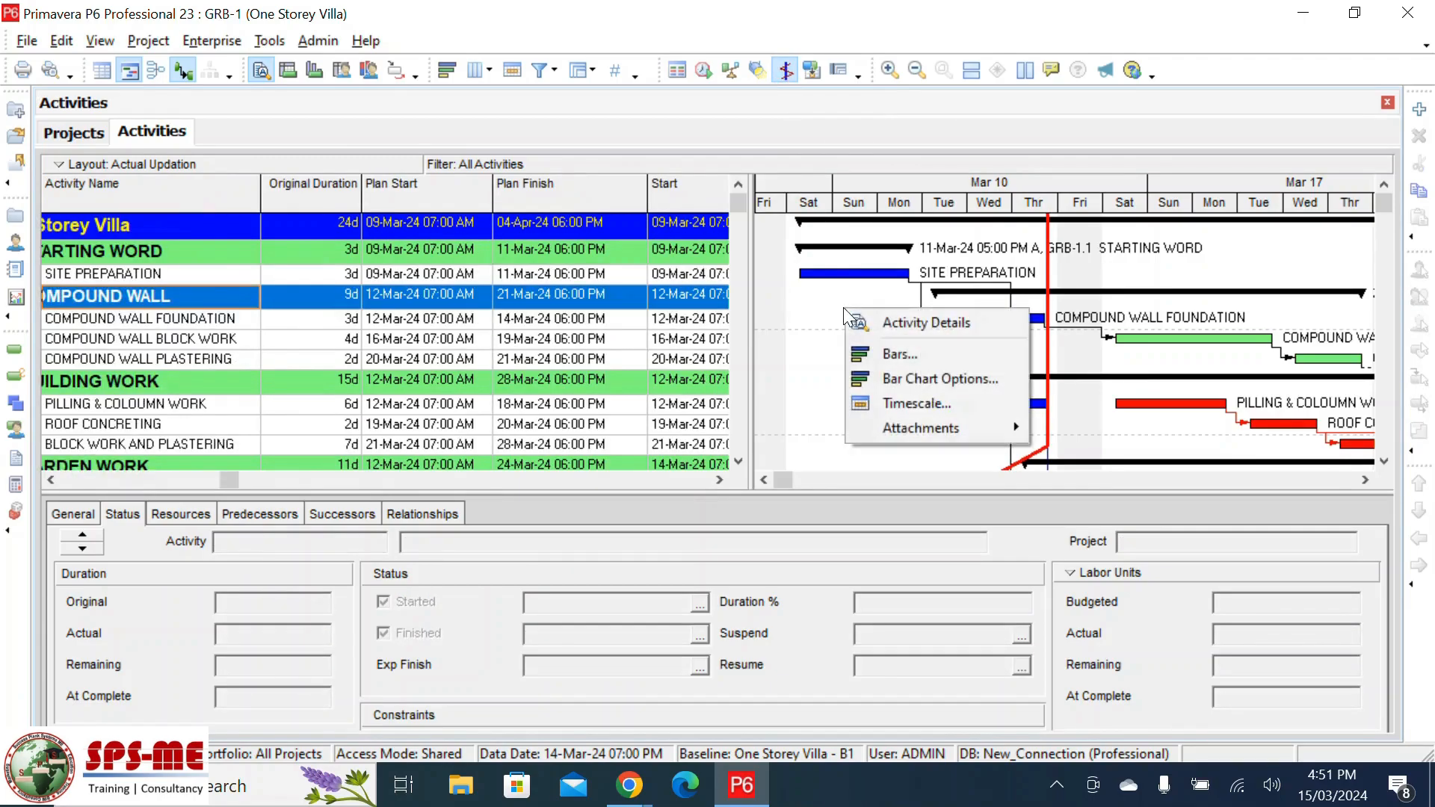
pyautogui.click(919, 354)
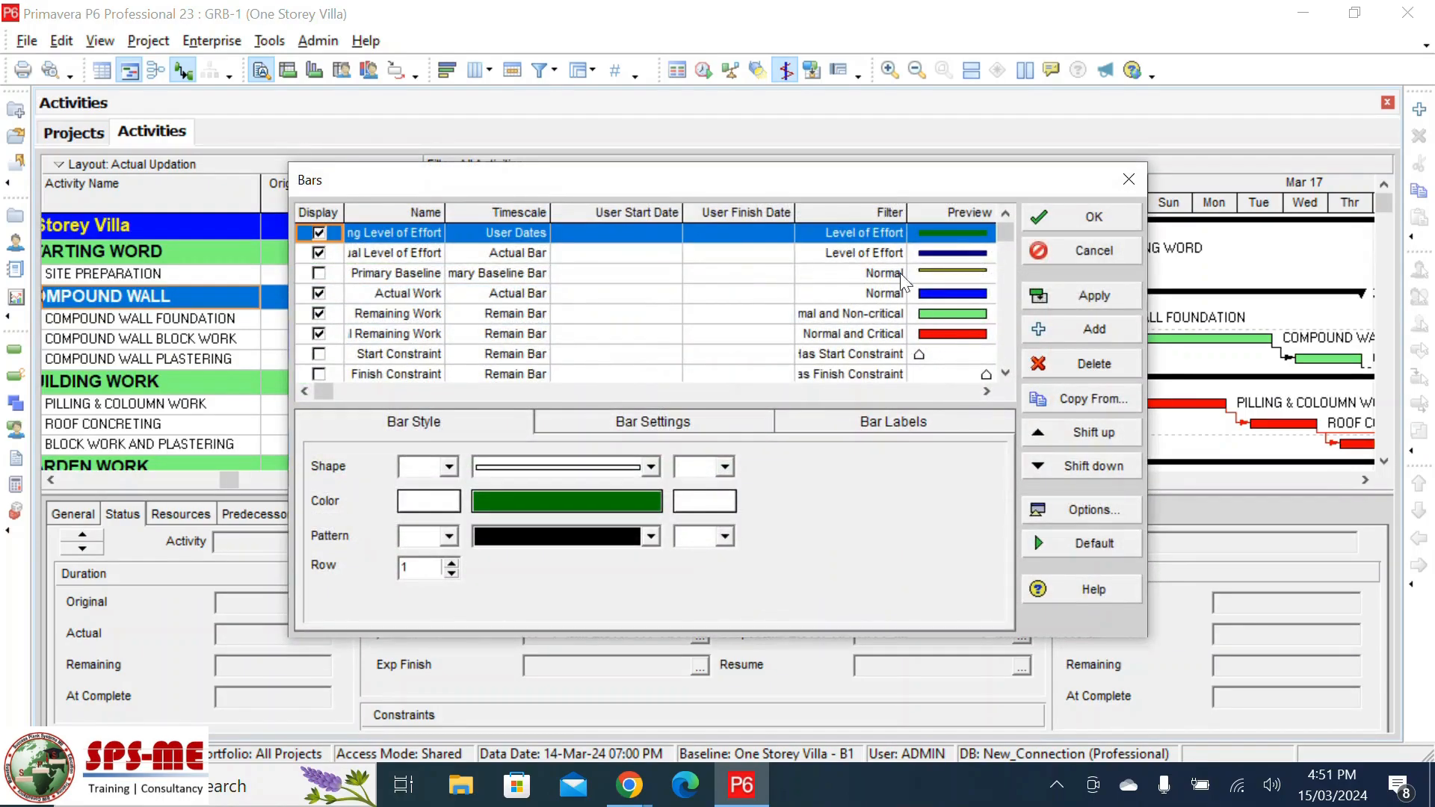
pyautogui.moveTo(756, 184); pyautogui.dragTo(748, 108)
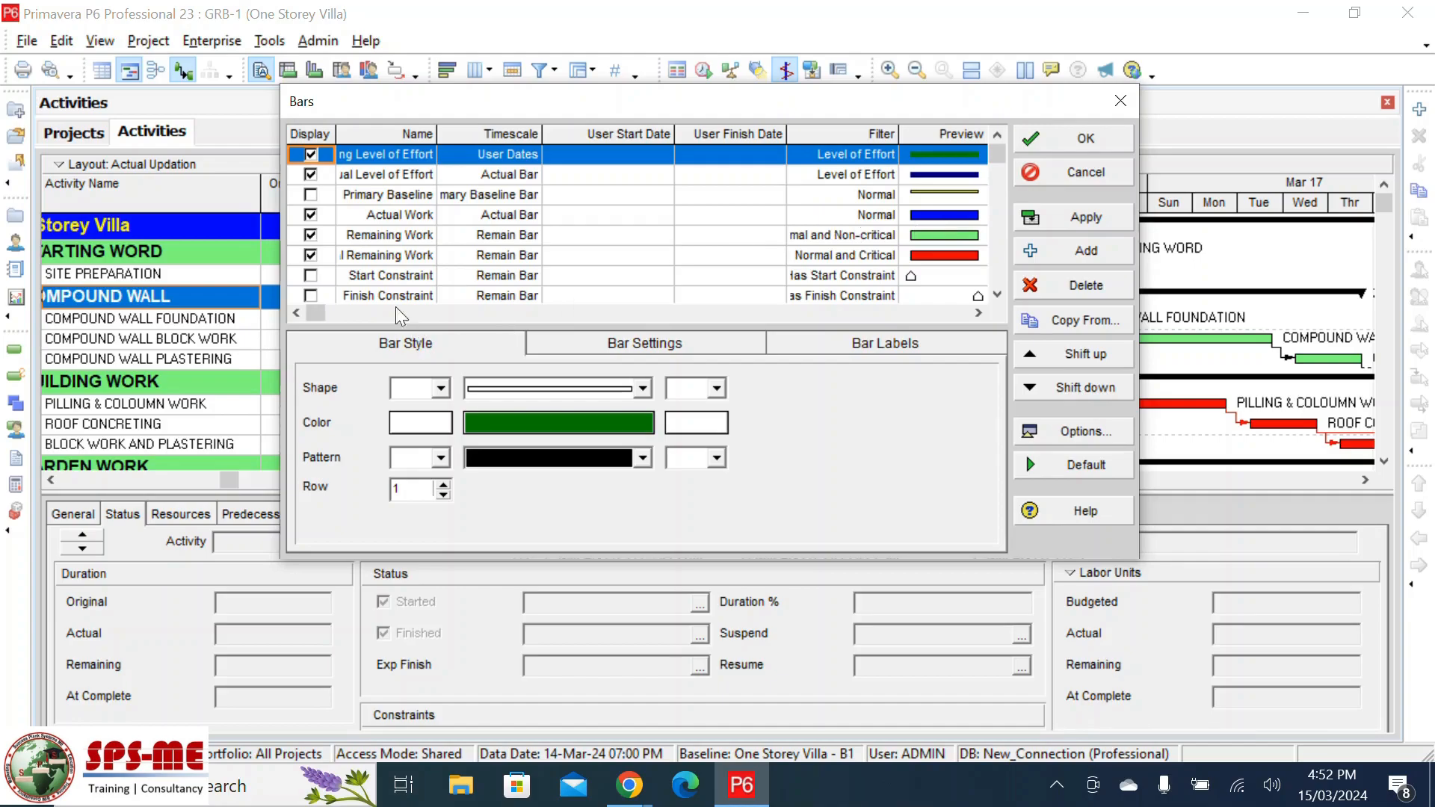
pyautogui.scroll(-1, 383, 279)
pyautogui.scroll(1, 383, 279)
pyautogui.moveTo(436, 136); pyautogui.dragTo(504, 138)
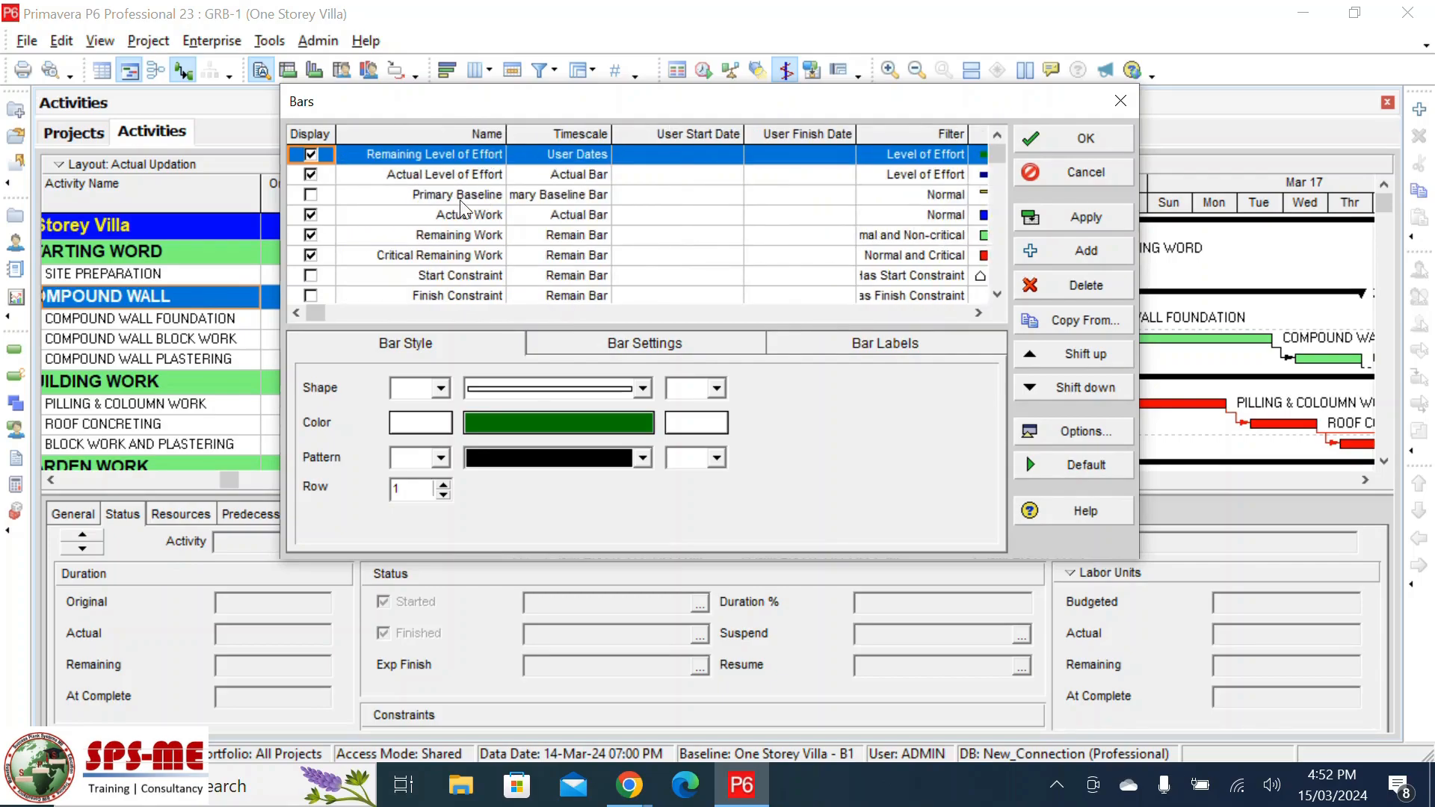
pyautogui.click(313, 196)
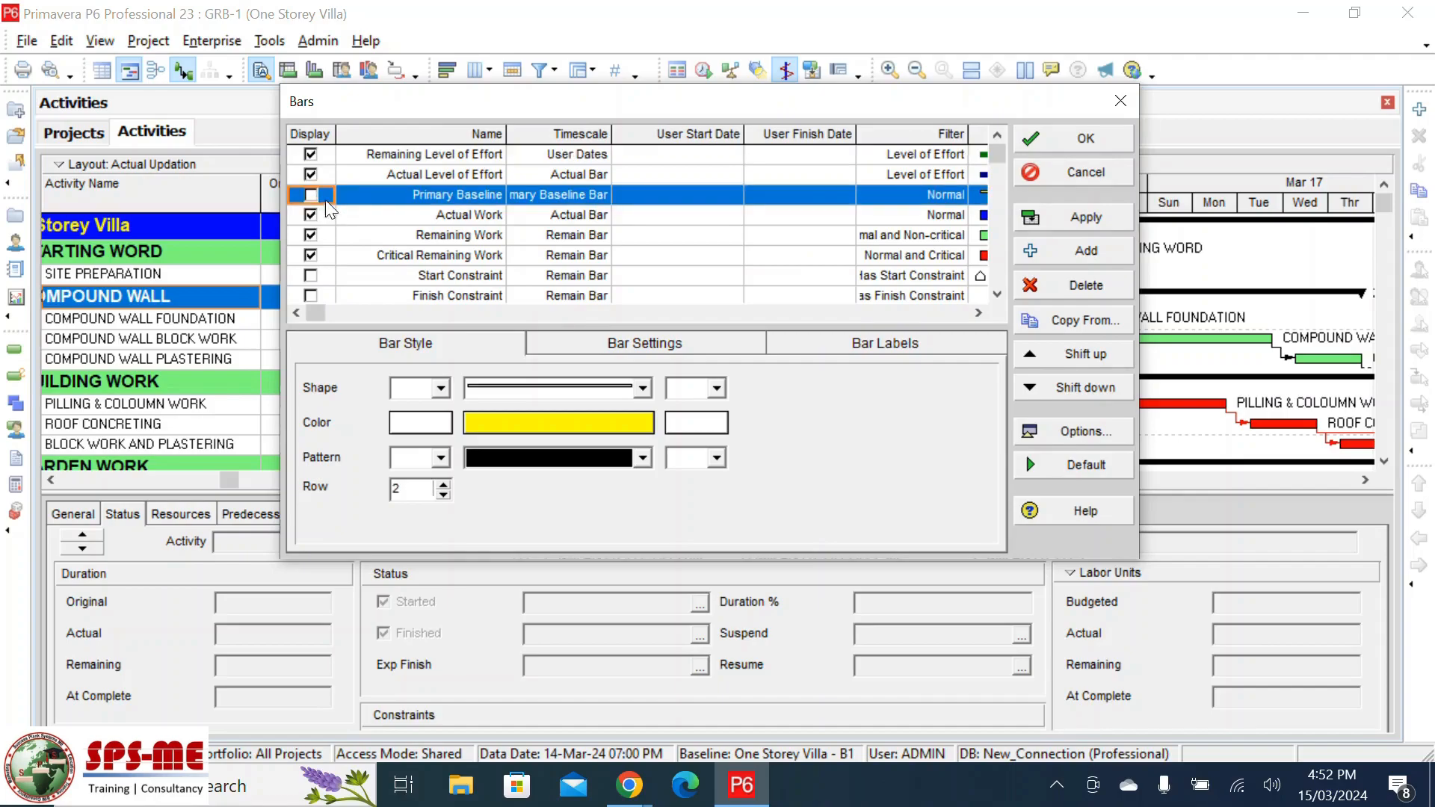
pyautogui.click(1088, 217)
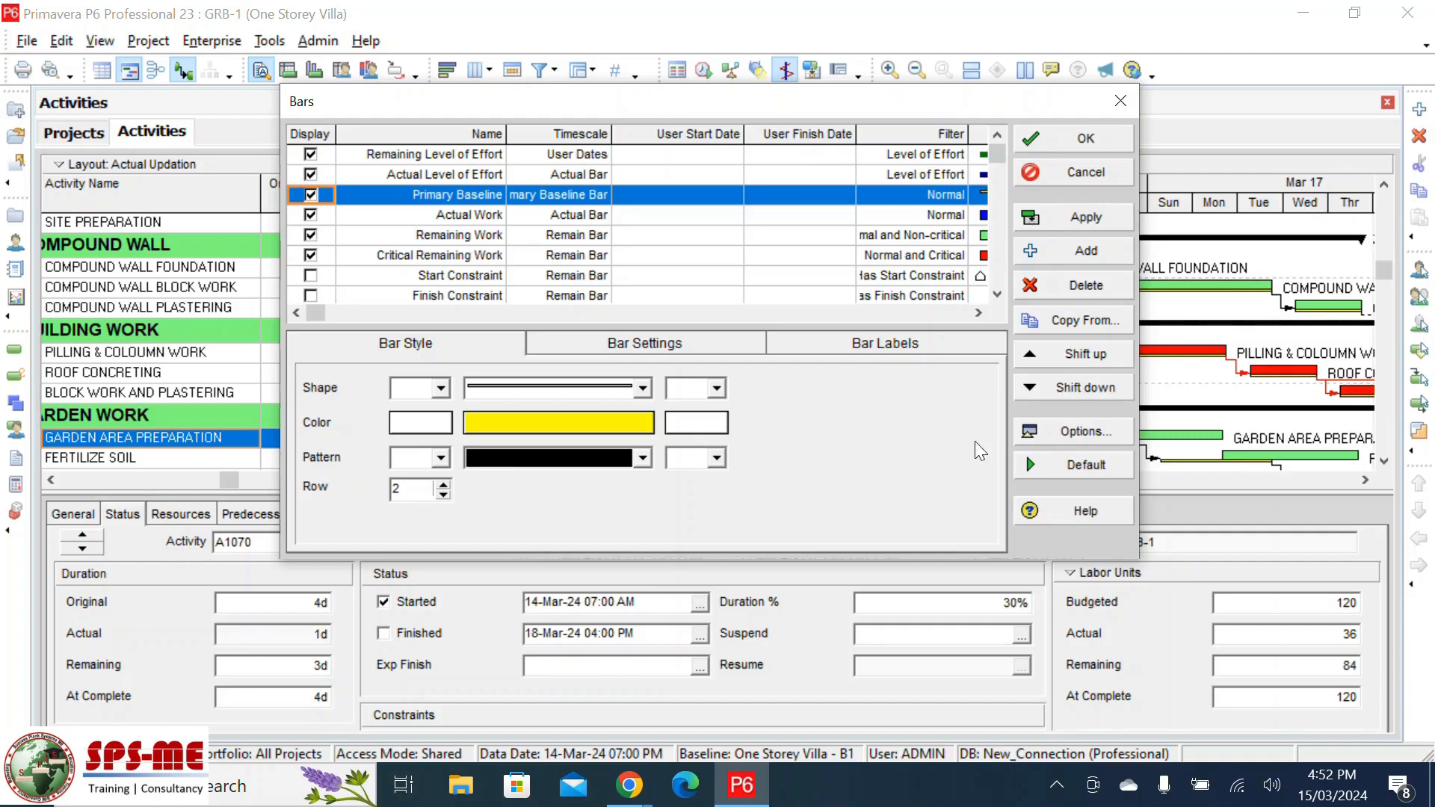
# - Give the Primary Baseline bar a thicker shape, apply it to the Gantt chart and close the bar settings
pyautogui.click(642, 388)
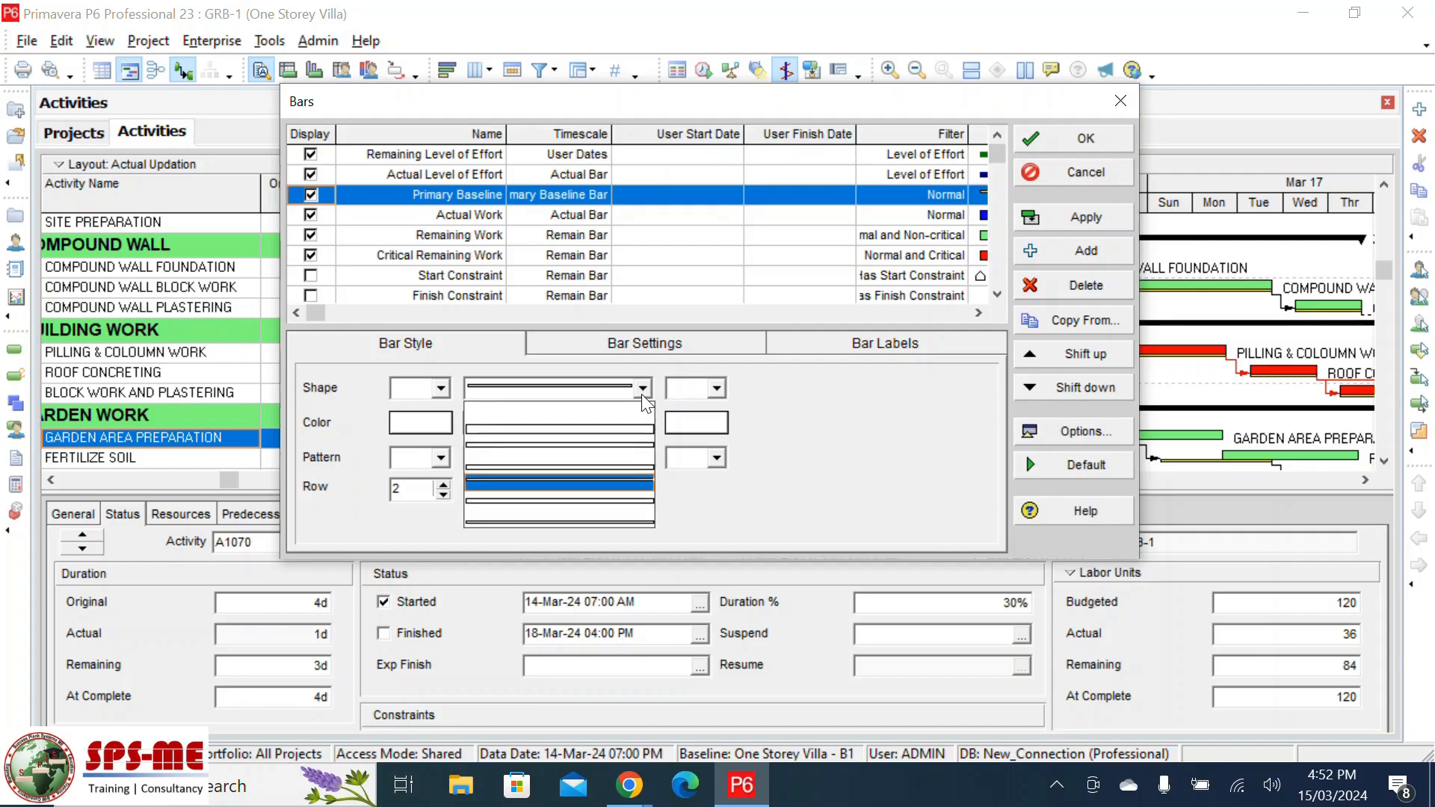
pyautogui.click(576, 432)
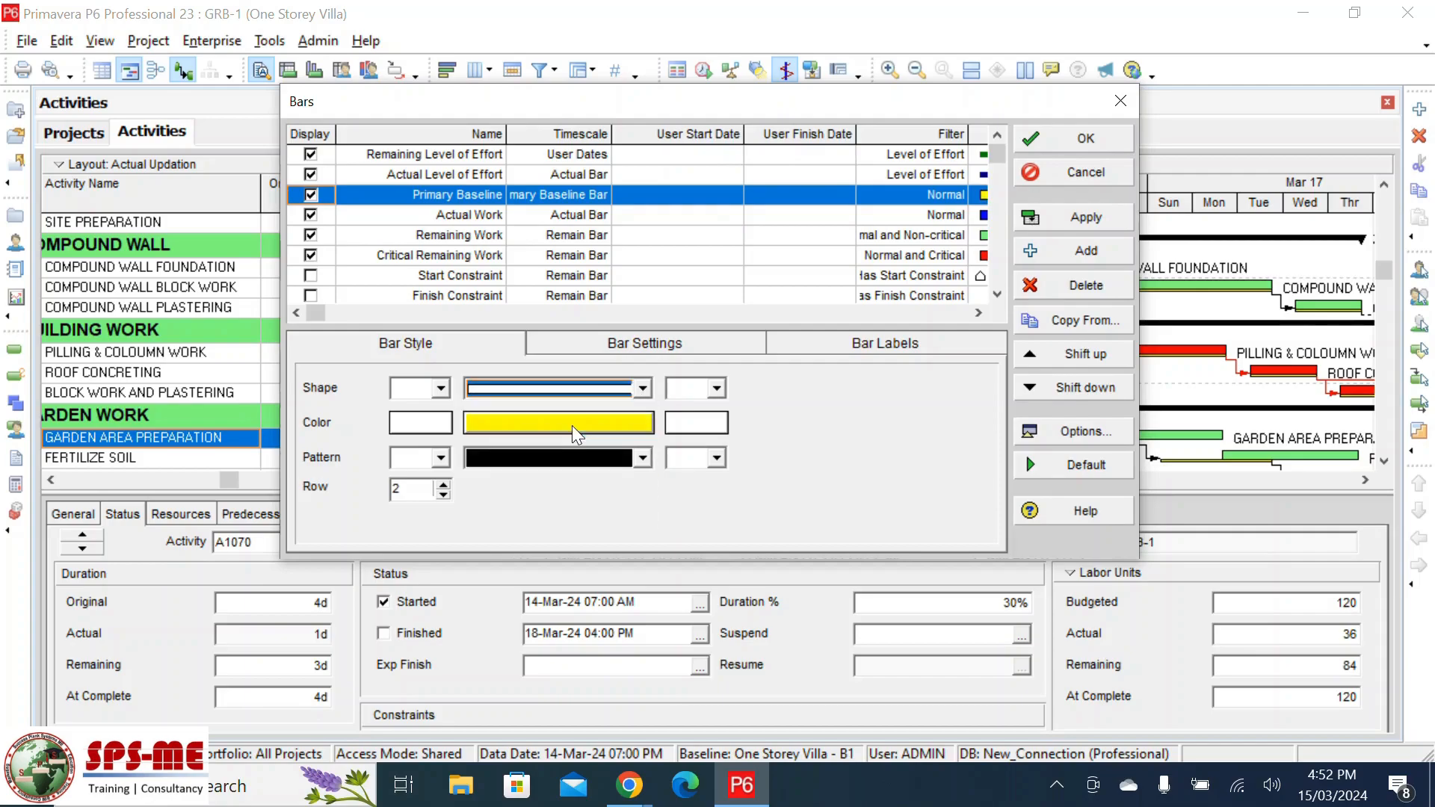
pyautogui.click(1086, 216)
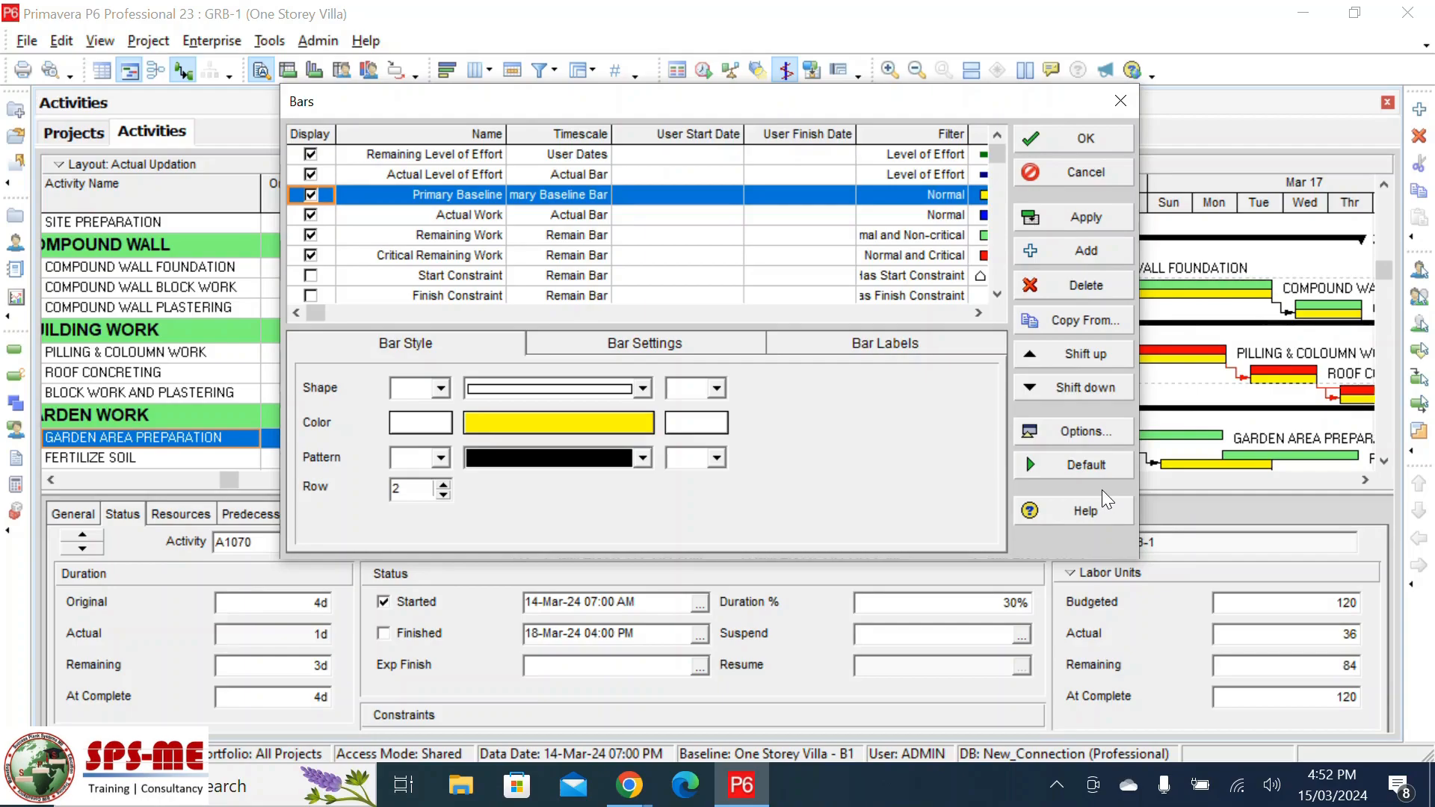
pyautogui.moveTo(935, 101); pyautogui.dragTo(546, 249)
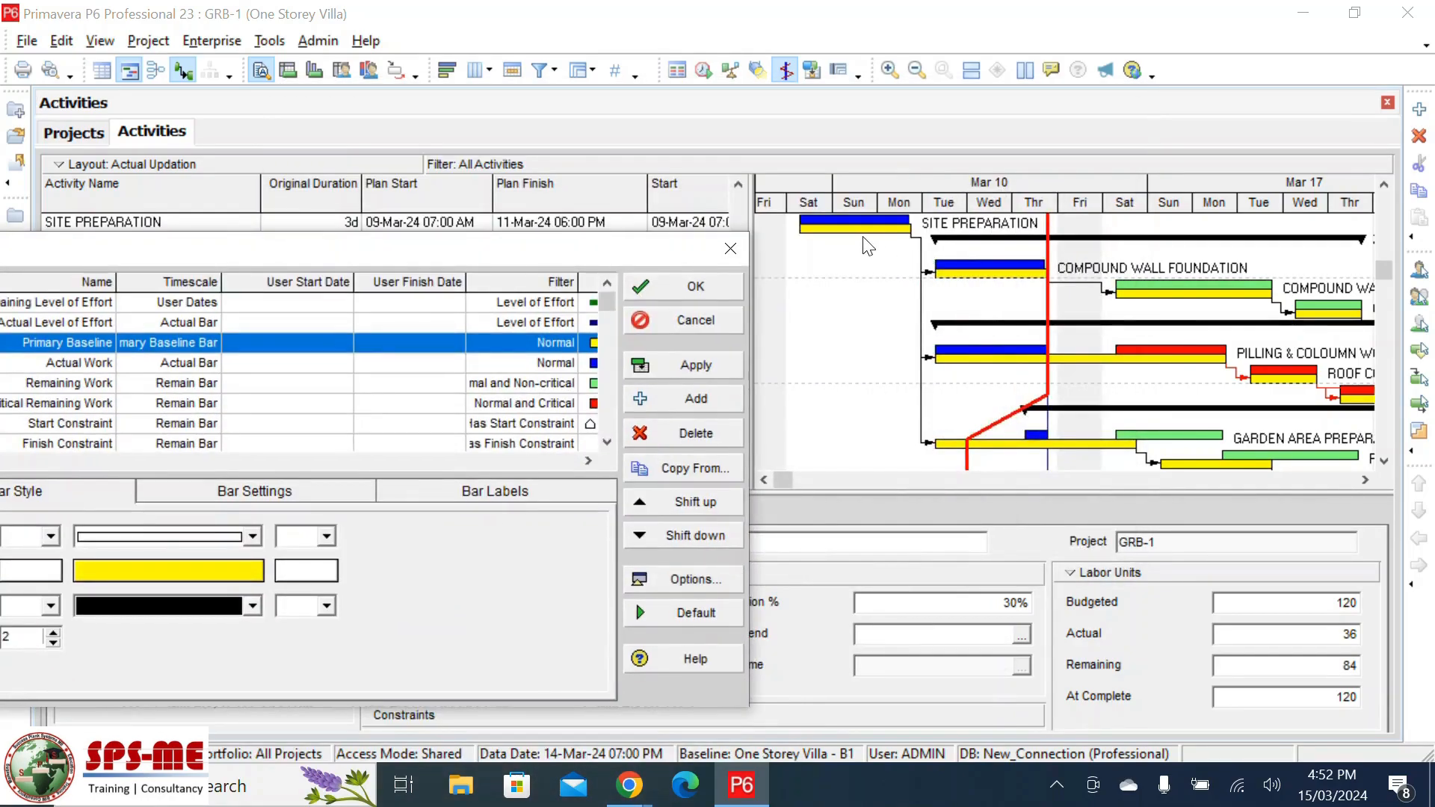
pyautogui.moveTo(451, 250); pyautogui.dragTo(545, 150)
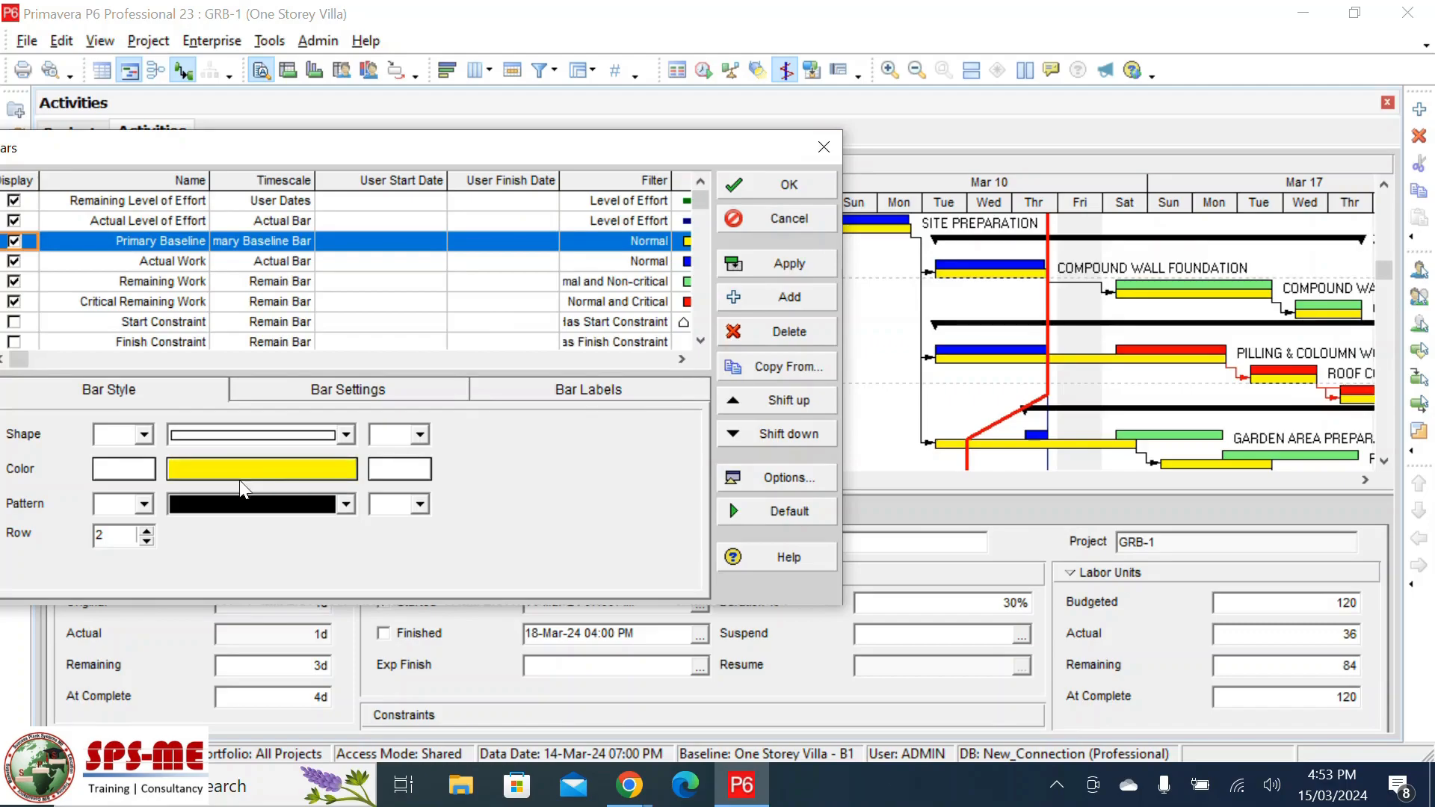
pyautogui.click(262, 468)
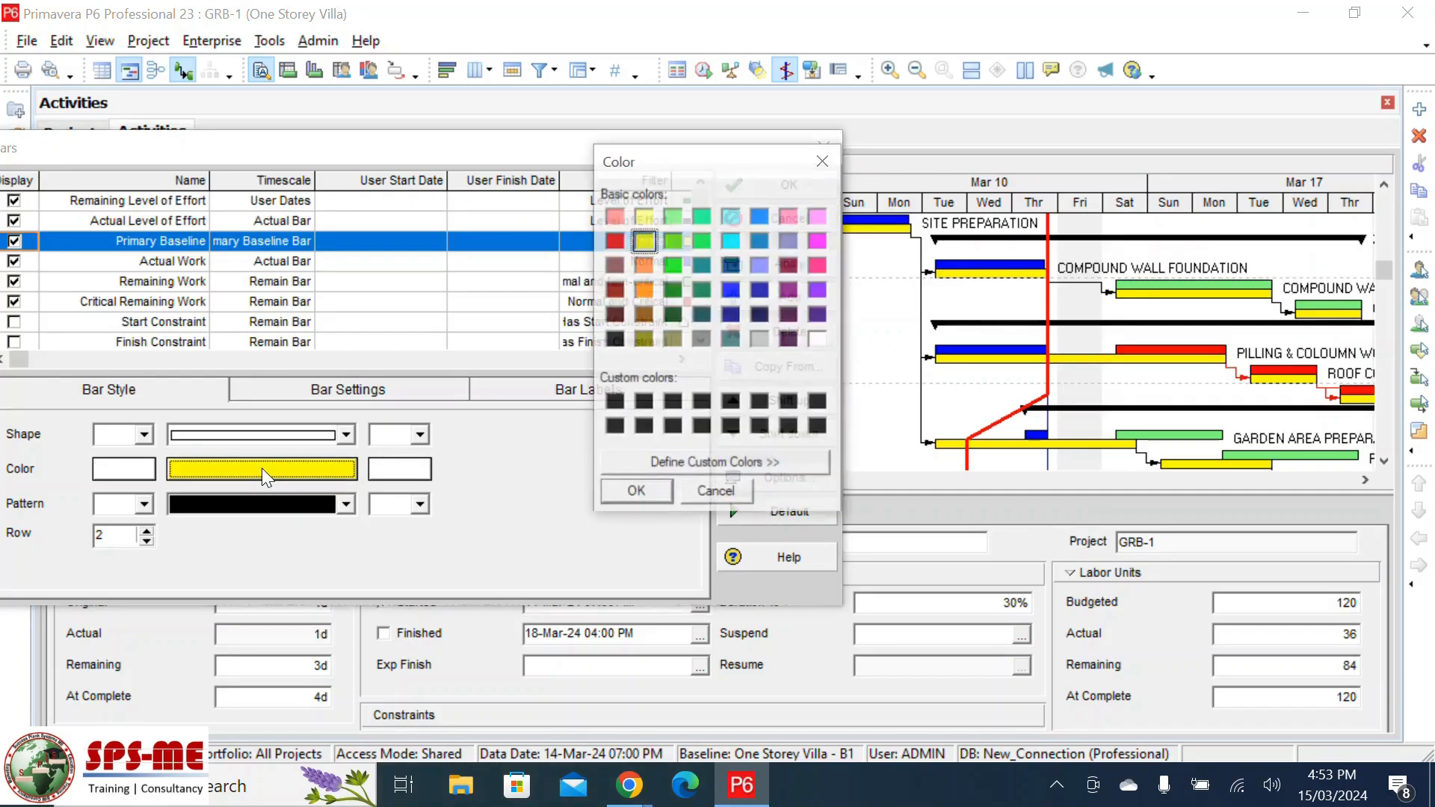
pyautogui.click(827, 160)
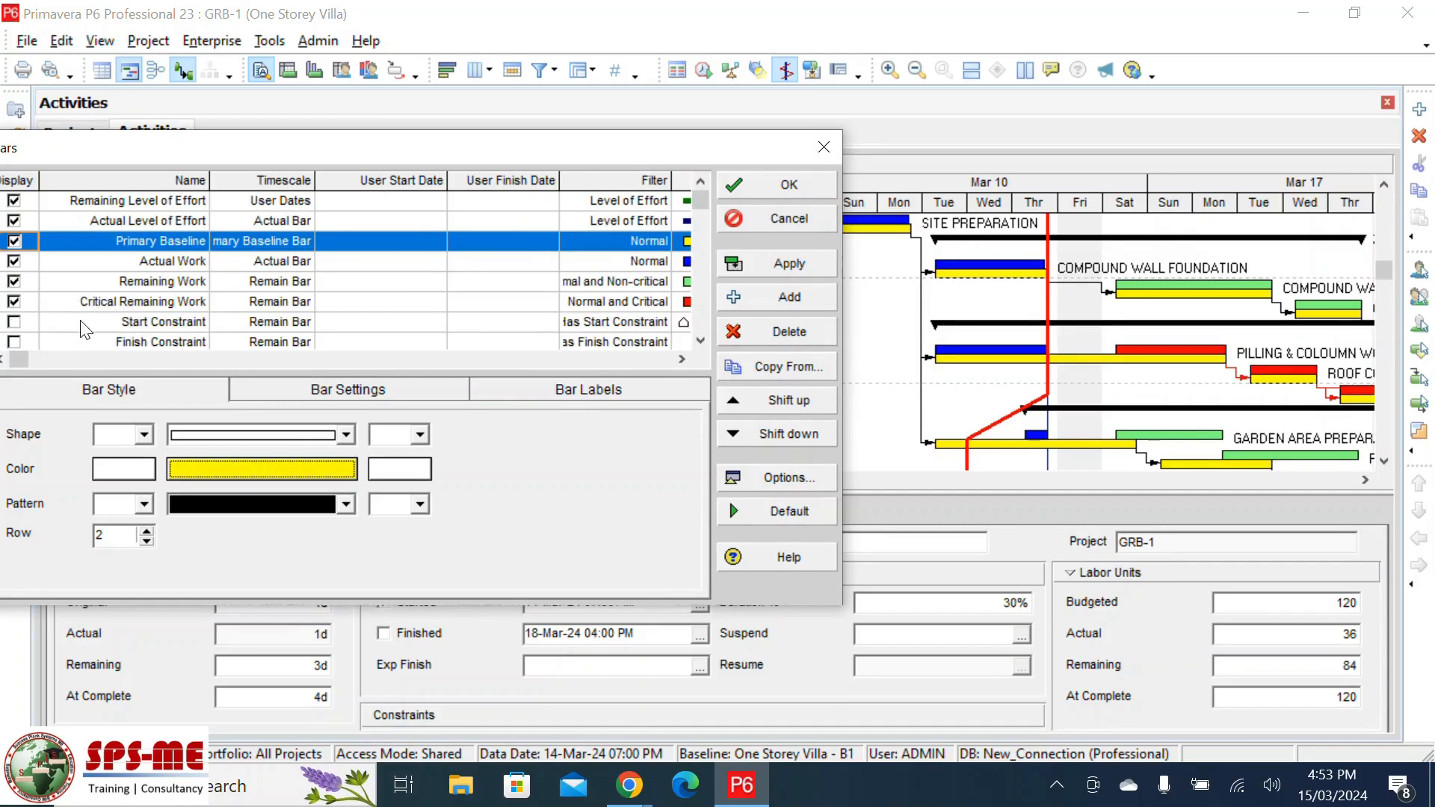
pyautogui.click(824, 155)
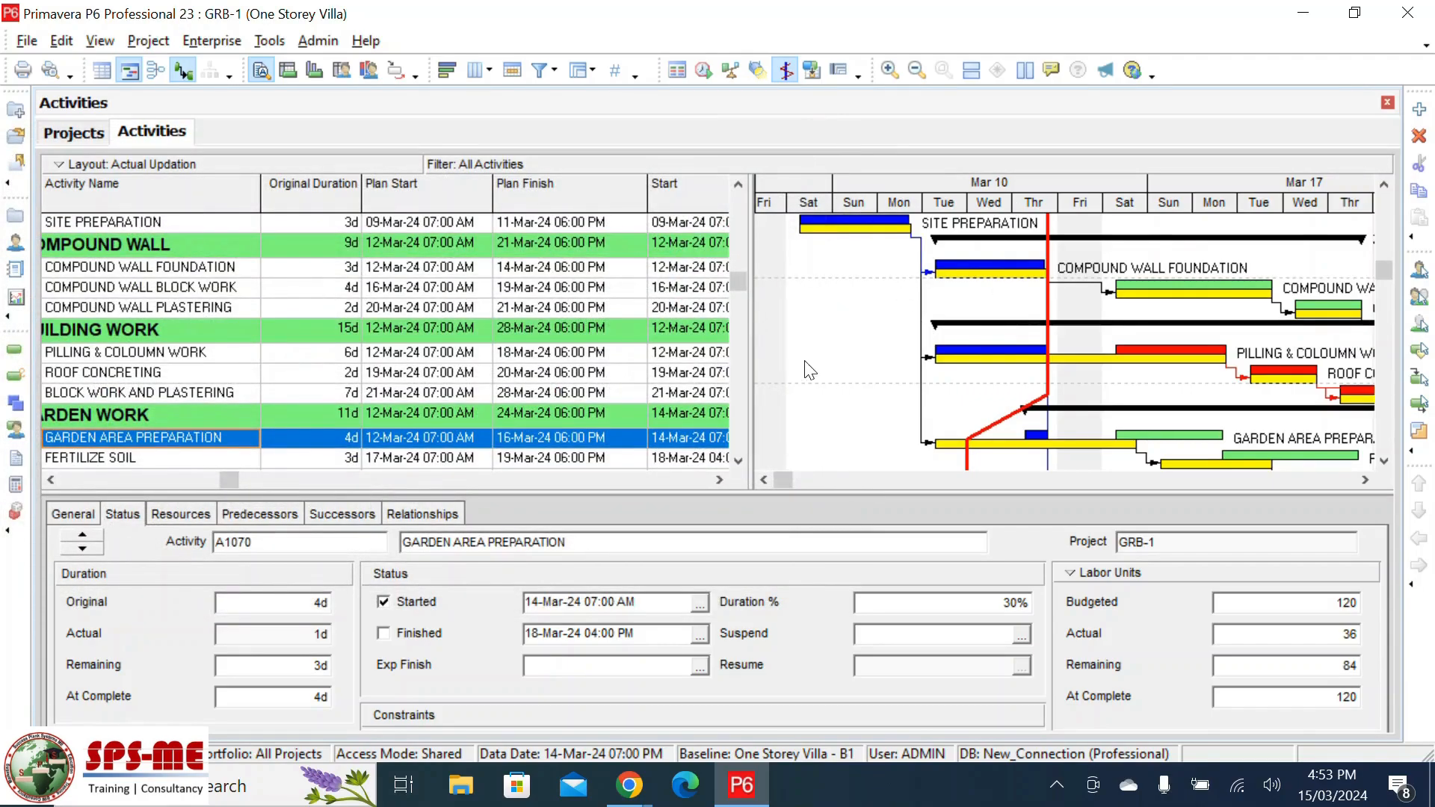
# - Compare the yellow baseline bars with the actual and remaining bars of all activities, especially GARDEN AREA PREPARATION
pyautogui.scroll(-2, 975, 380)
pyautogui.scroll(1, 975, 380)
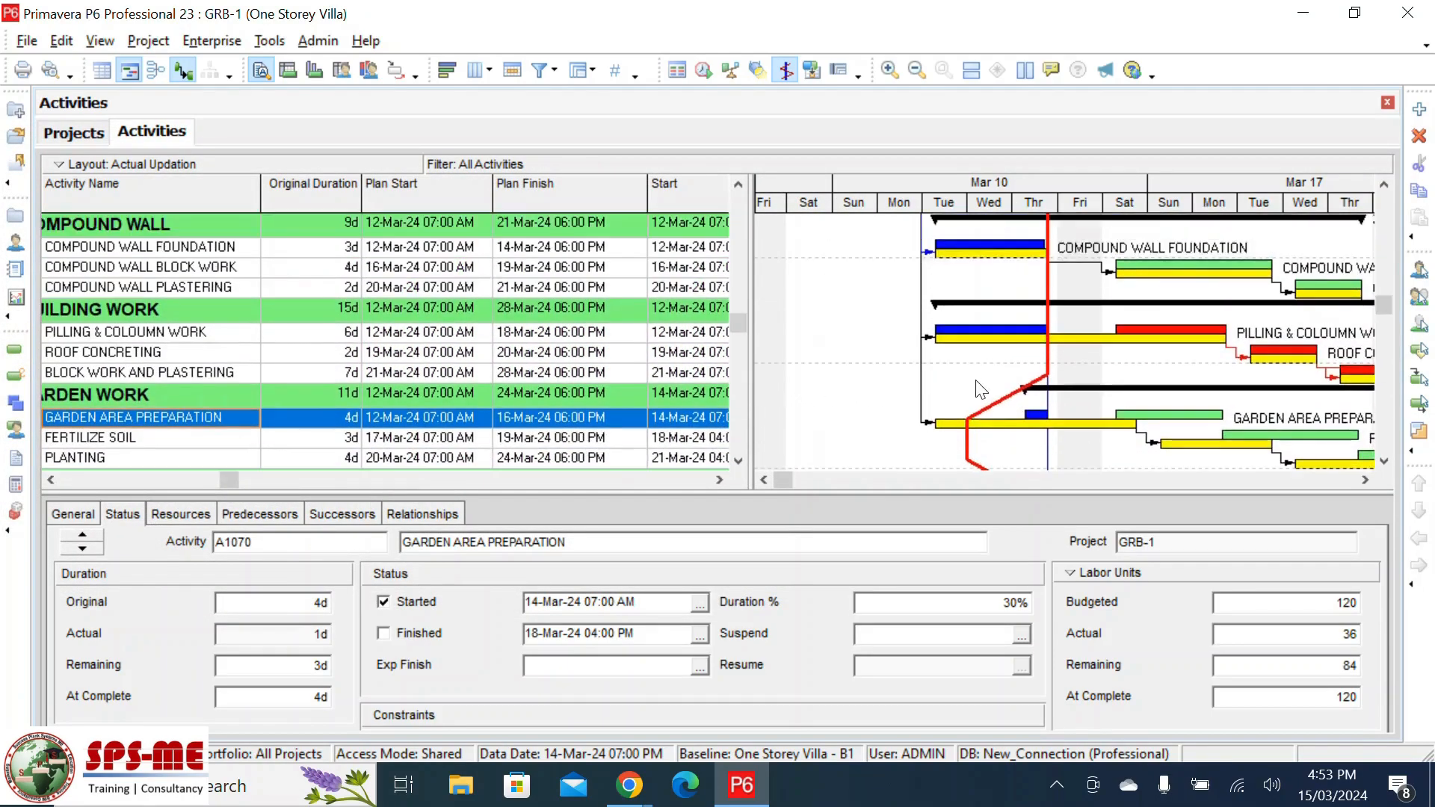
pyautogui.scroll(1, 975, 387)
pyautogui.scroll(-2, 976, 387)
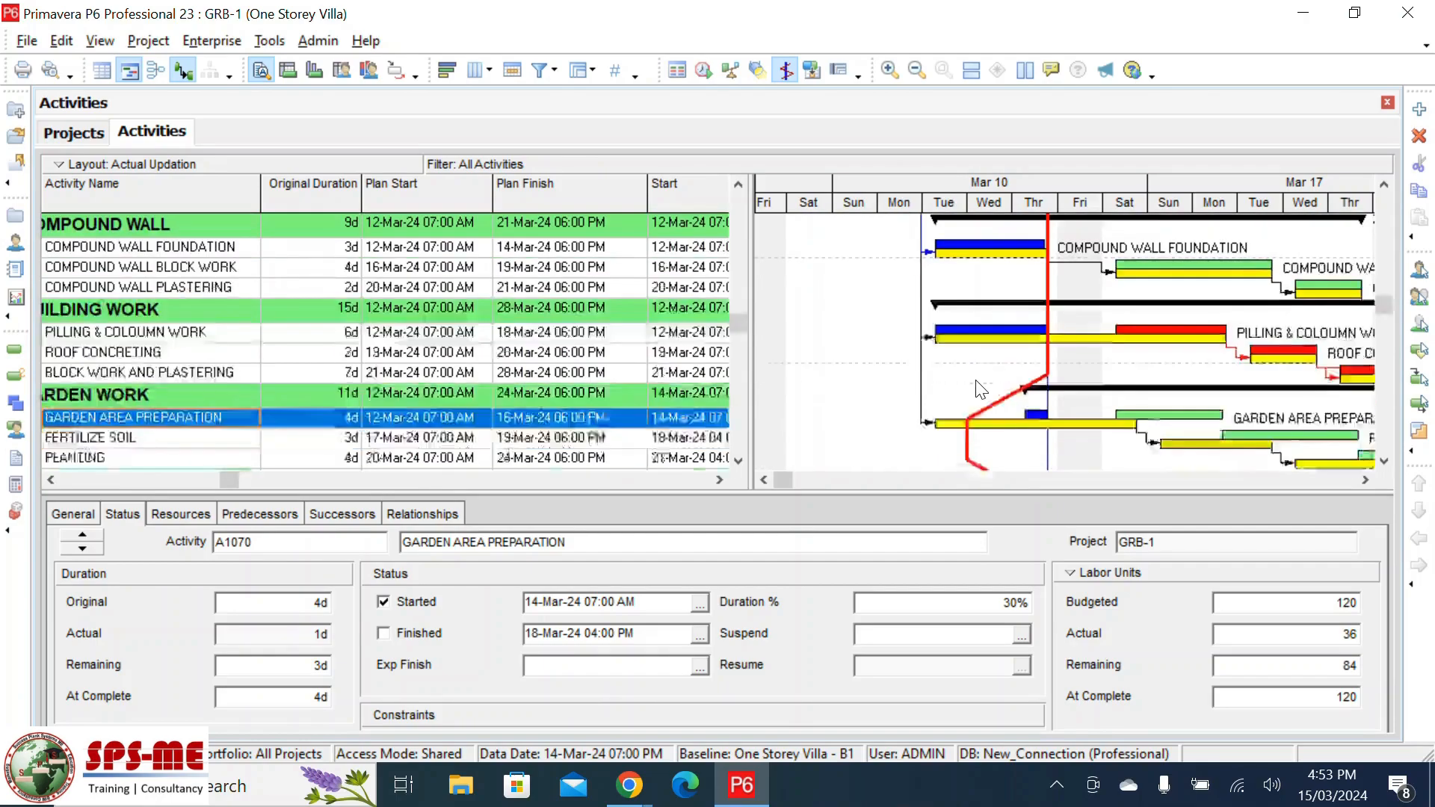
pyautogui.scroll(1, 990, 405)
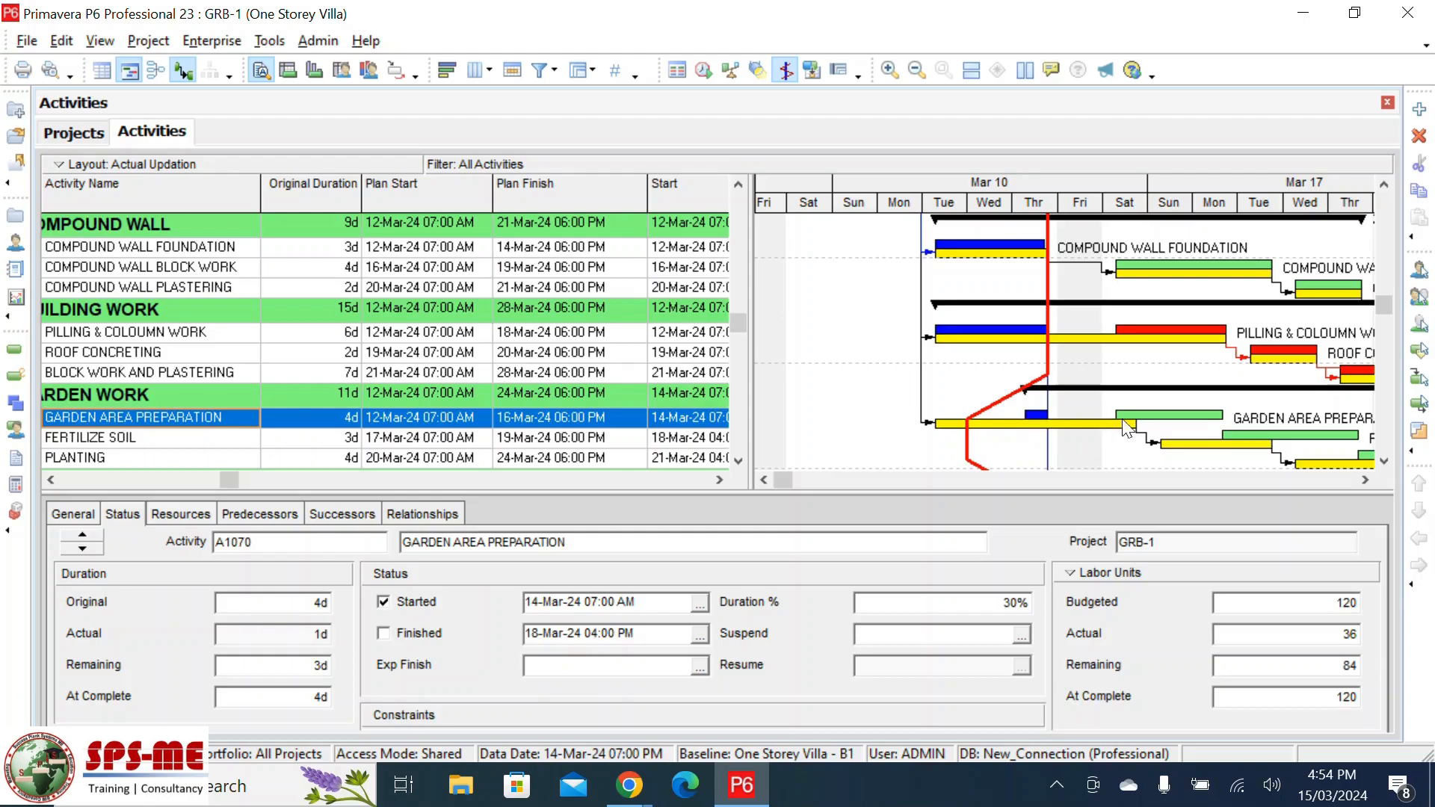
pyautogui.scroll(-1, 1050, 436)
pyautogui.scroll(2, 1049, 436)
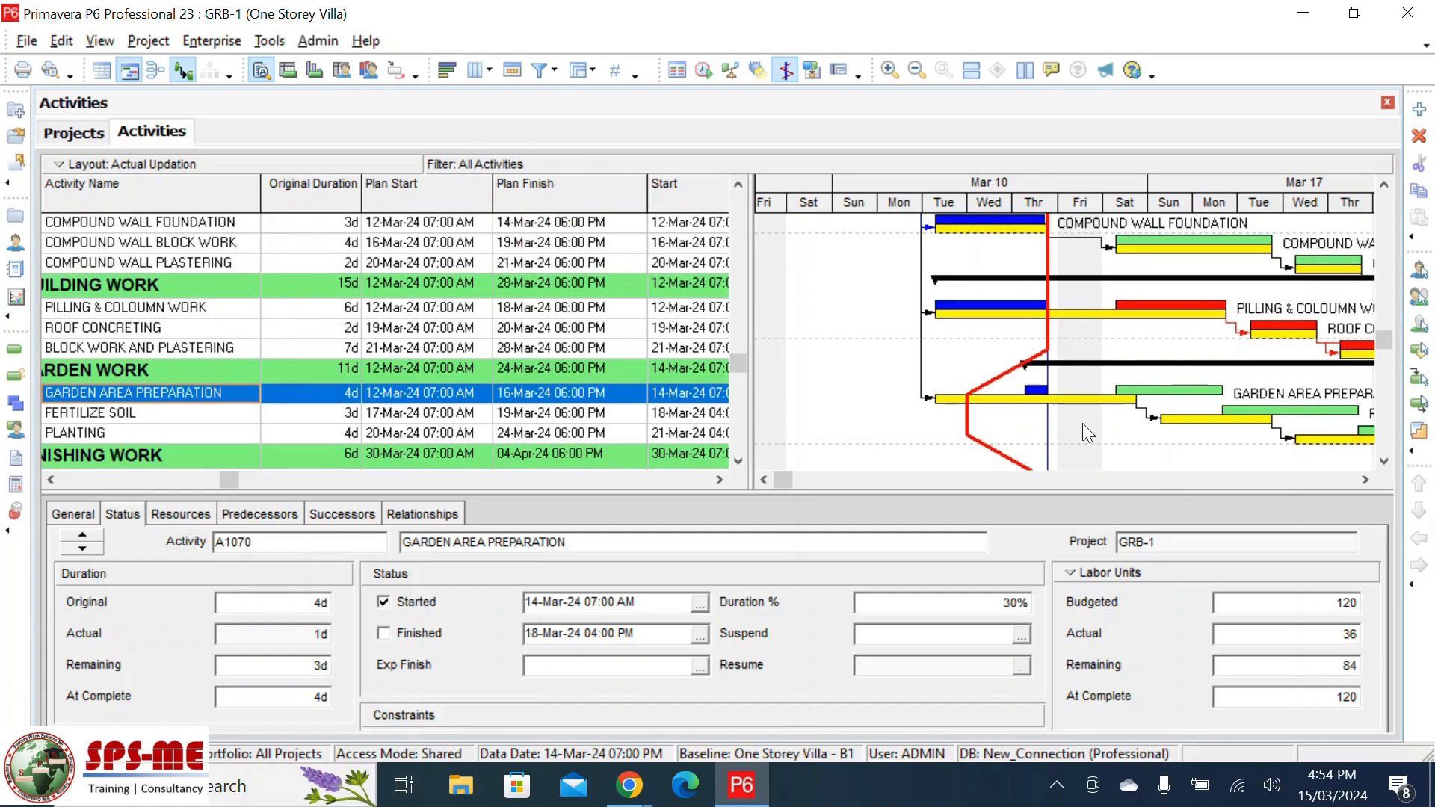
pyautogui.scroll(-2, 1082, 423)
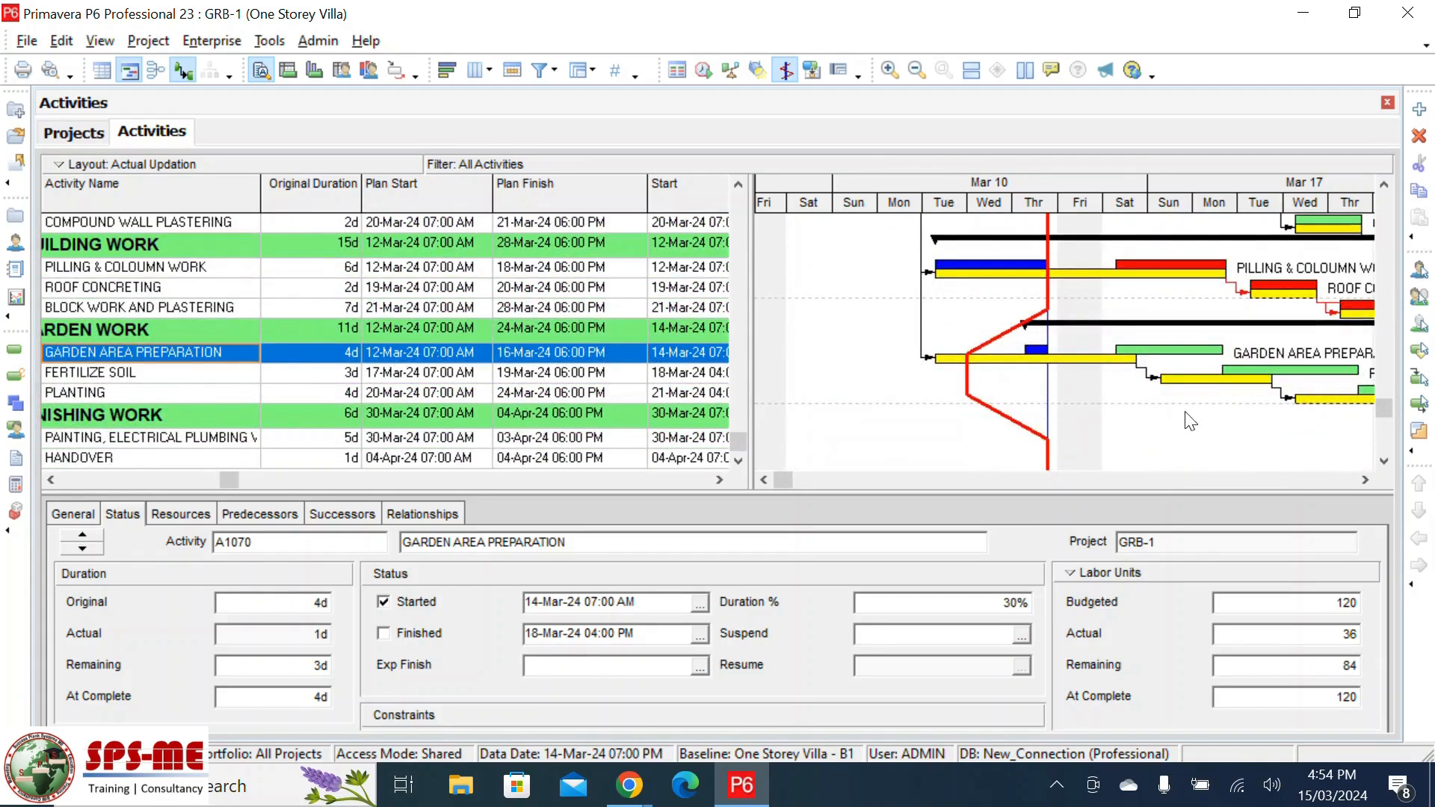
pyautogui.scroll(-1, 1192, 419)
pyautogui.scroll(5, 1143, 388)
pyautogui.scroll(2, 1141, 387)
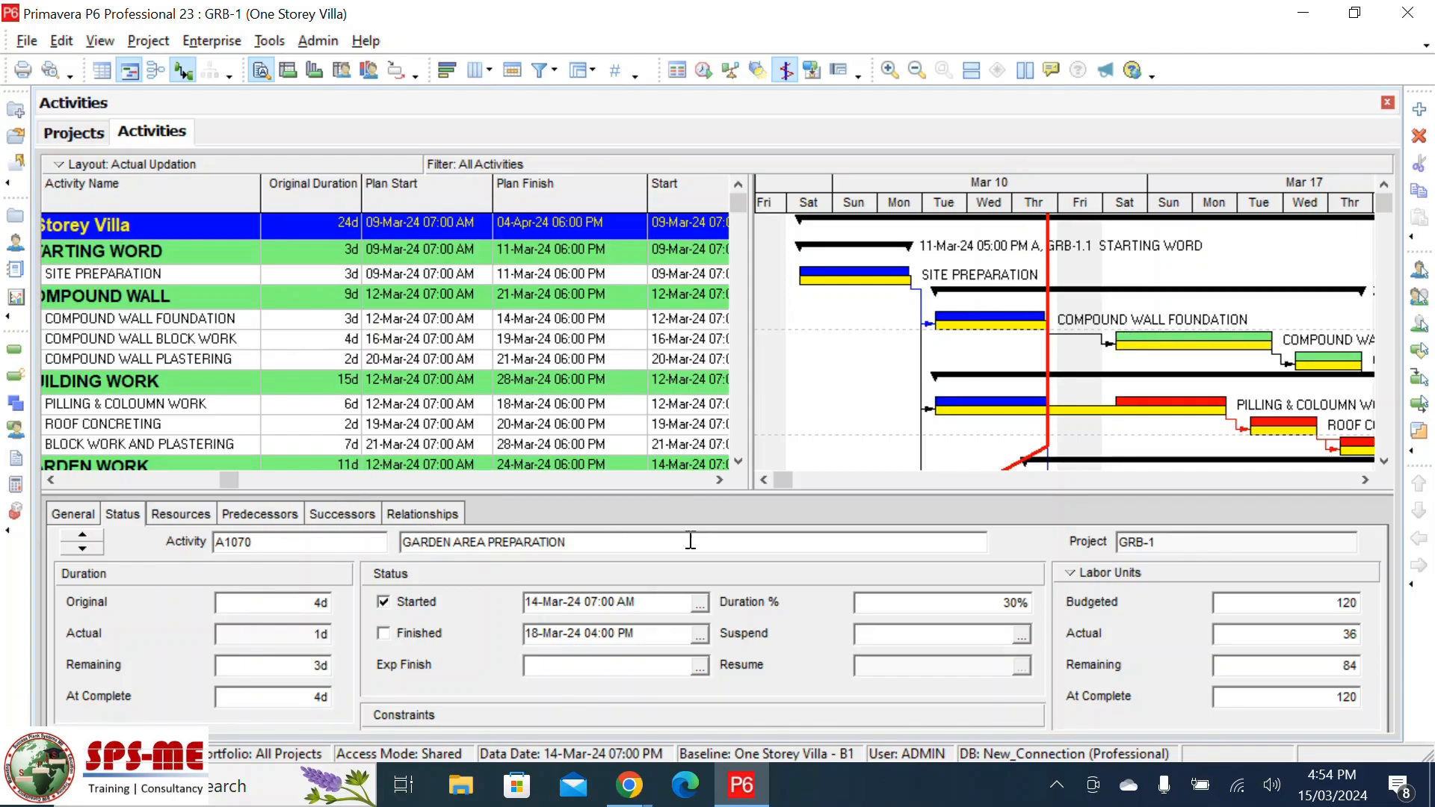
# - Review the project's Plan% and Actual% values, and check the planned dates of the GARDEN WORK activities
pyautogui.click(721, 479)
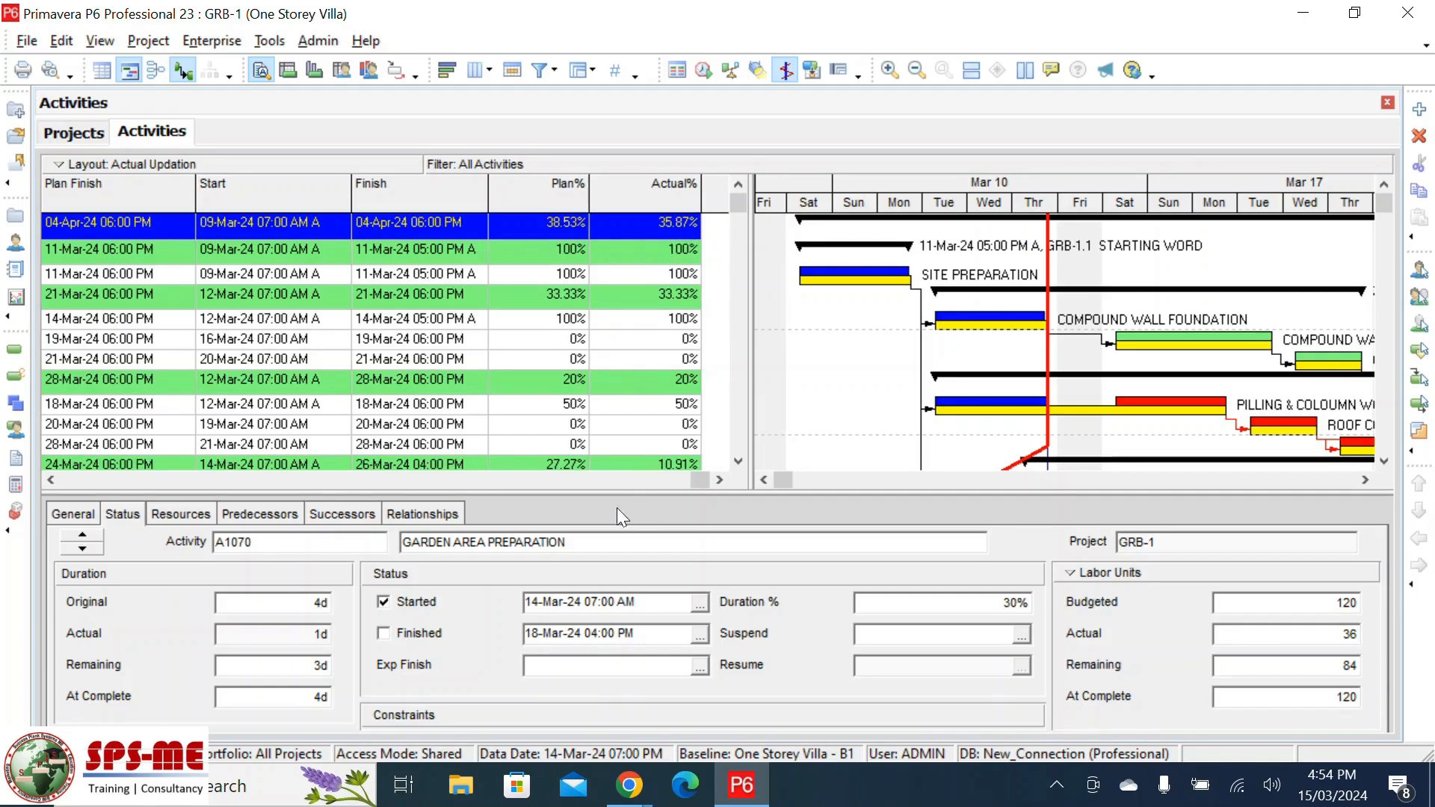
pyautogui.click(51, 480)
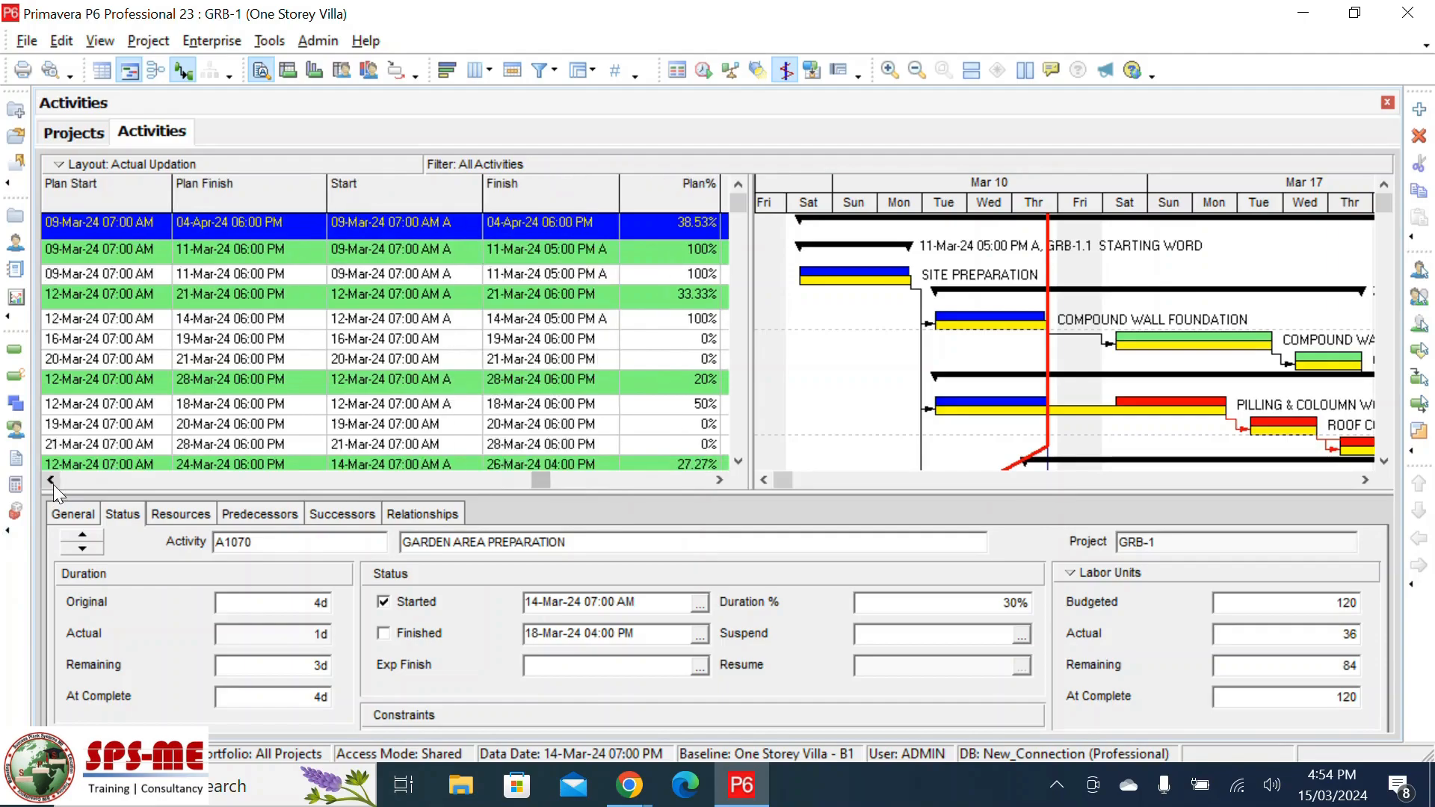
pyautogui.click(51, 481)
pyautogui.scroll(-1, 280, 393)
pyautogui.scroll(-1, 280, 393)
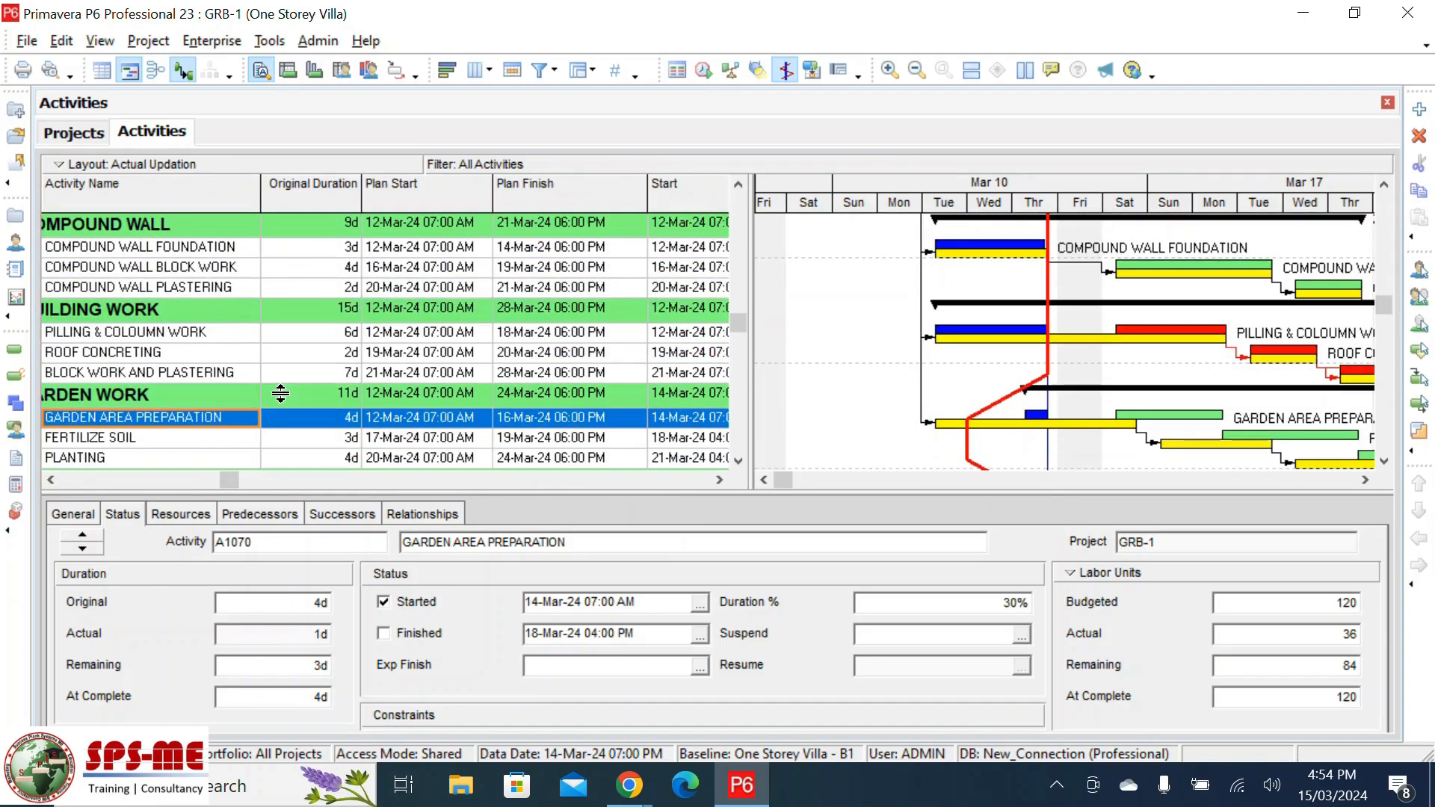
pyautogui.scroll(-1, 281, 393)
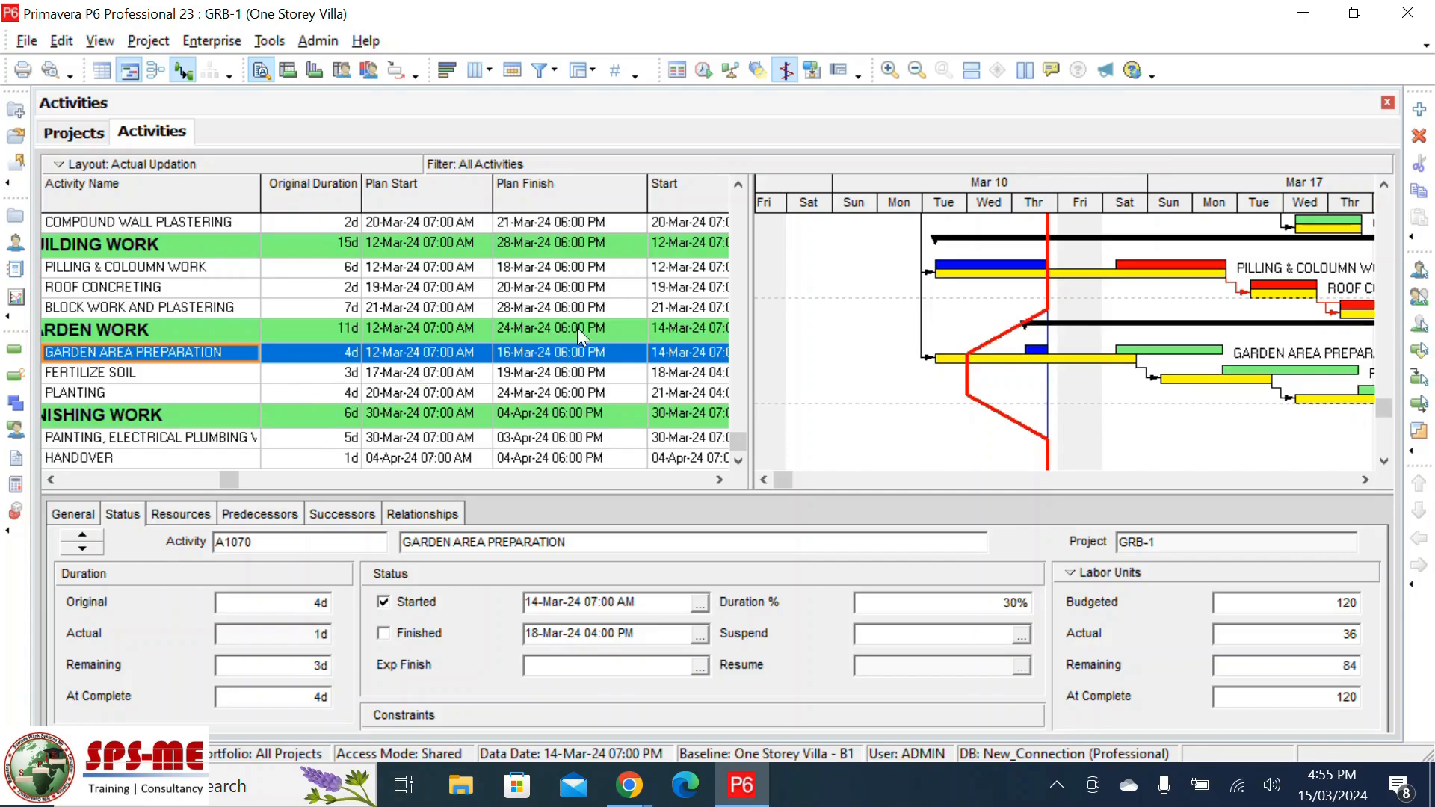
# - Examine how the FERTILIZE SOIL and PLANTING bars shift from their baselines, and compare them with the other work packages
pyautogui.moveTo(1364, 480); pyautogui.dragTo(1364, 480)
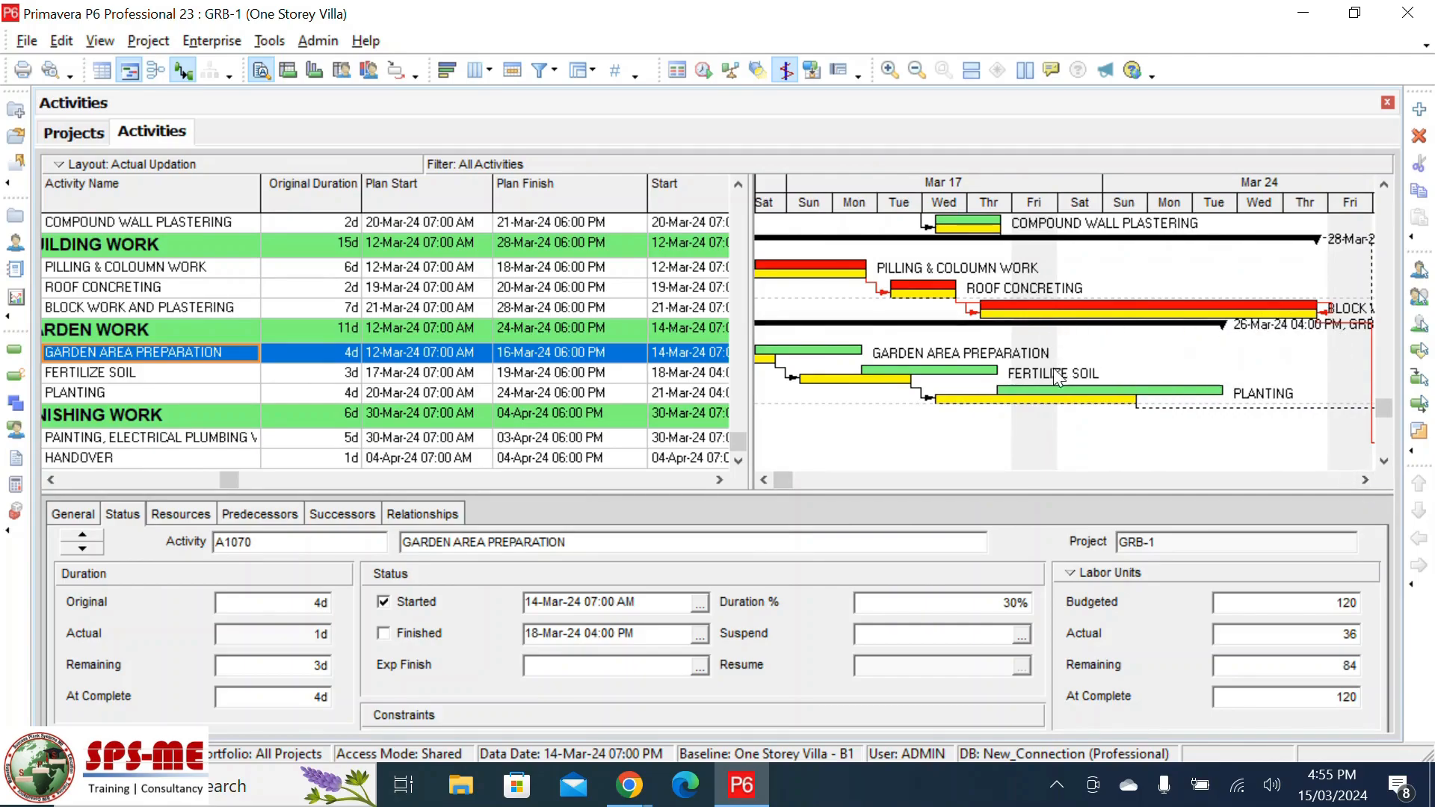
pyautogui.scroll(-1, 1046, 377)
pyautogui.scroll(1, 1188, 396)
pyautogui.scroll(3, 1188, 396)
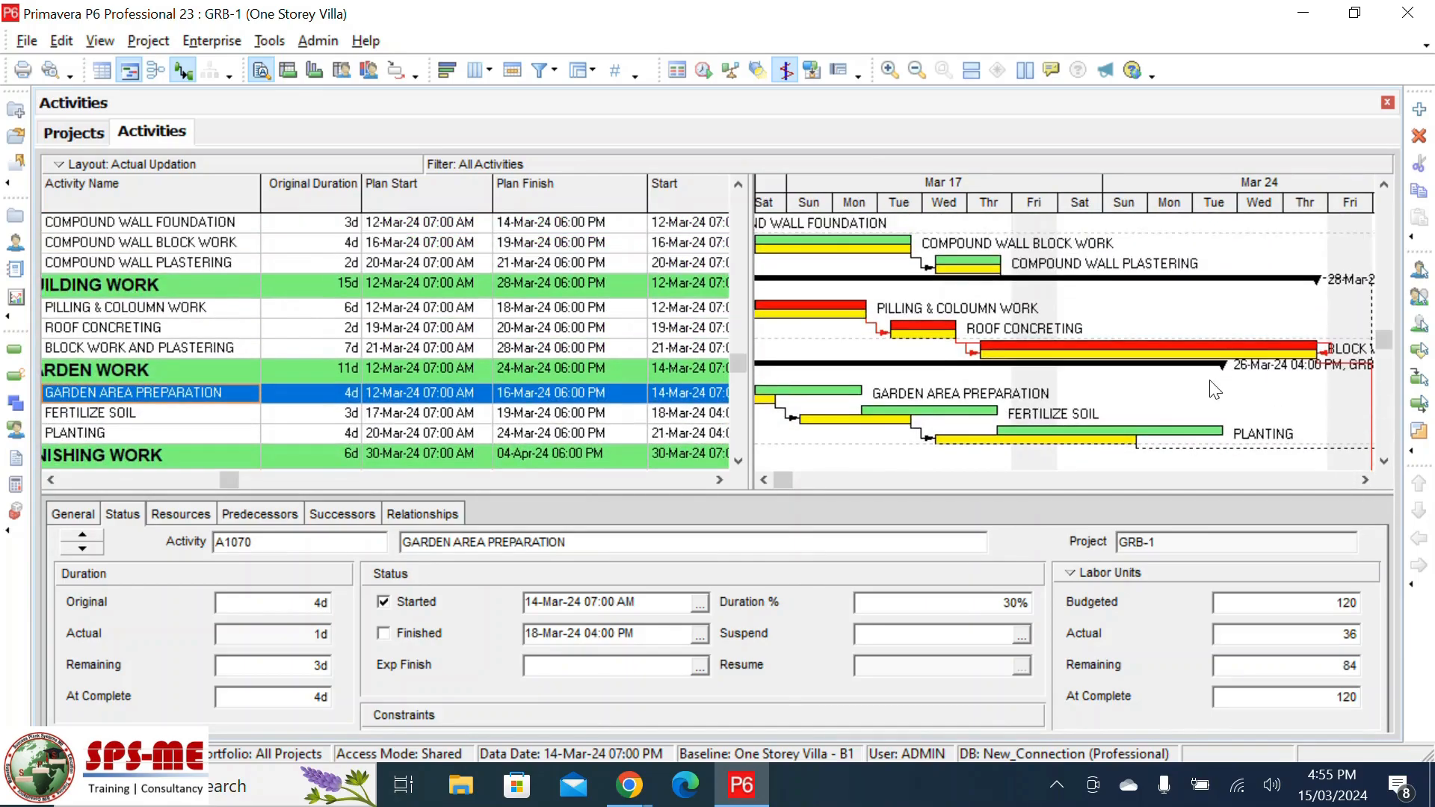
pyautogui.scroll(-4, 1188, 396)
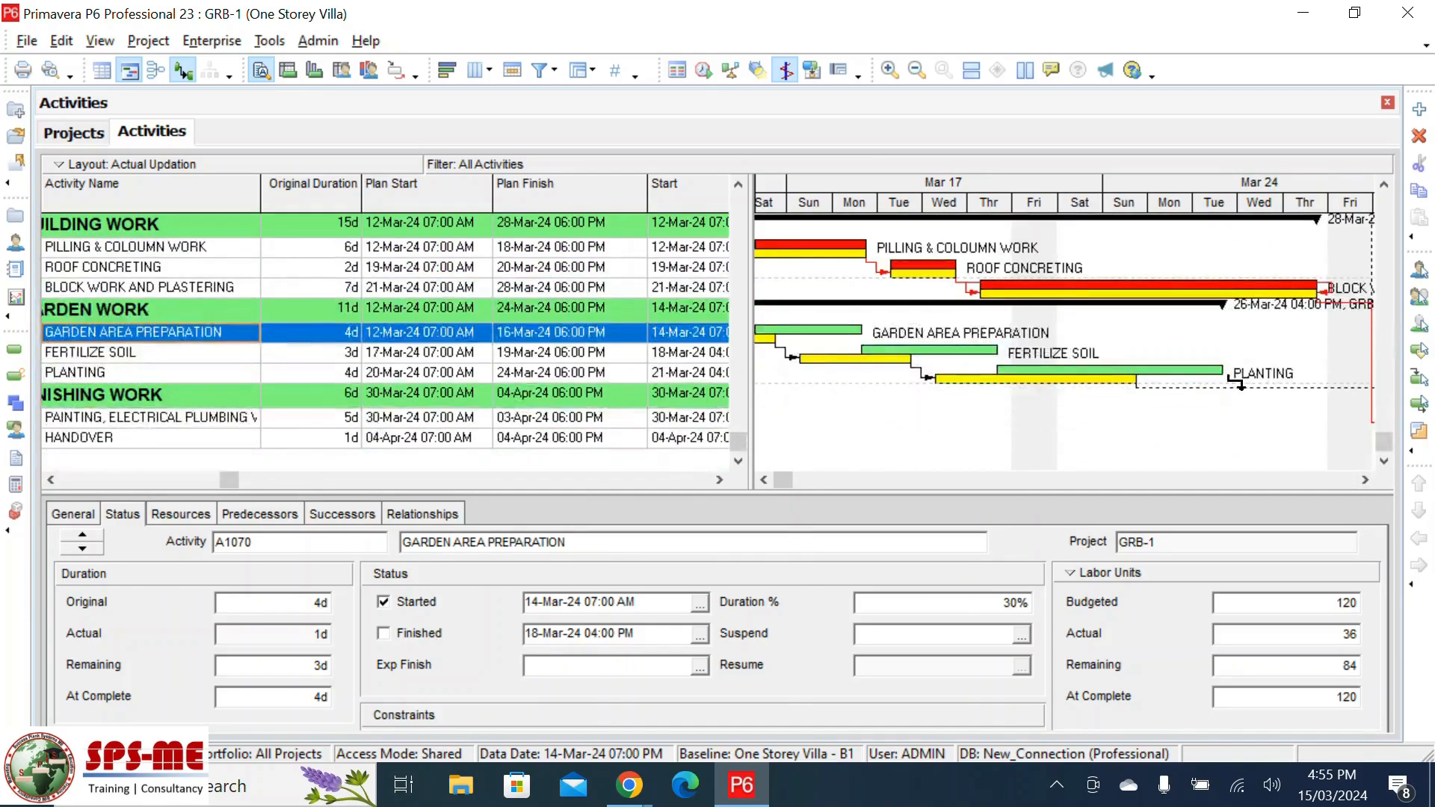
pyautogui.click(763, 479)
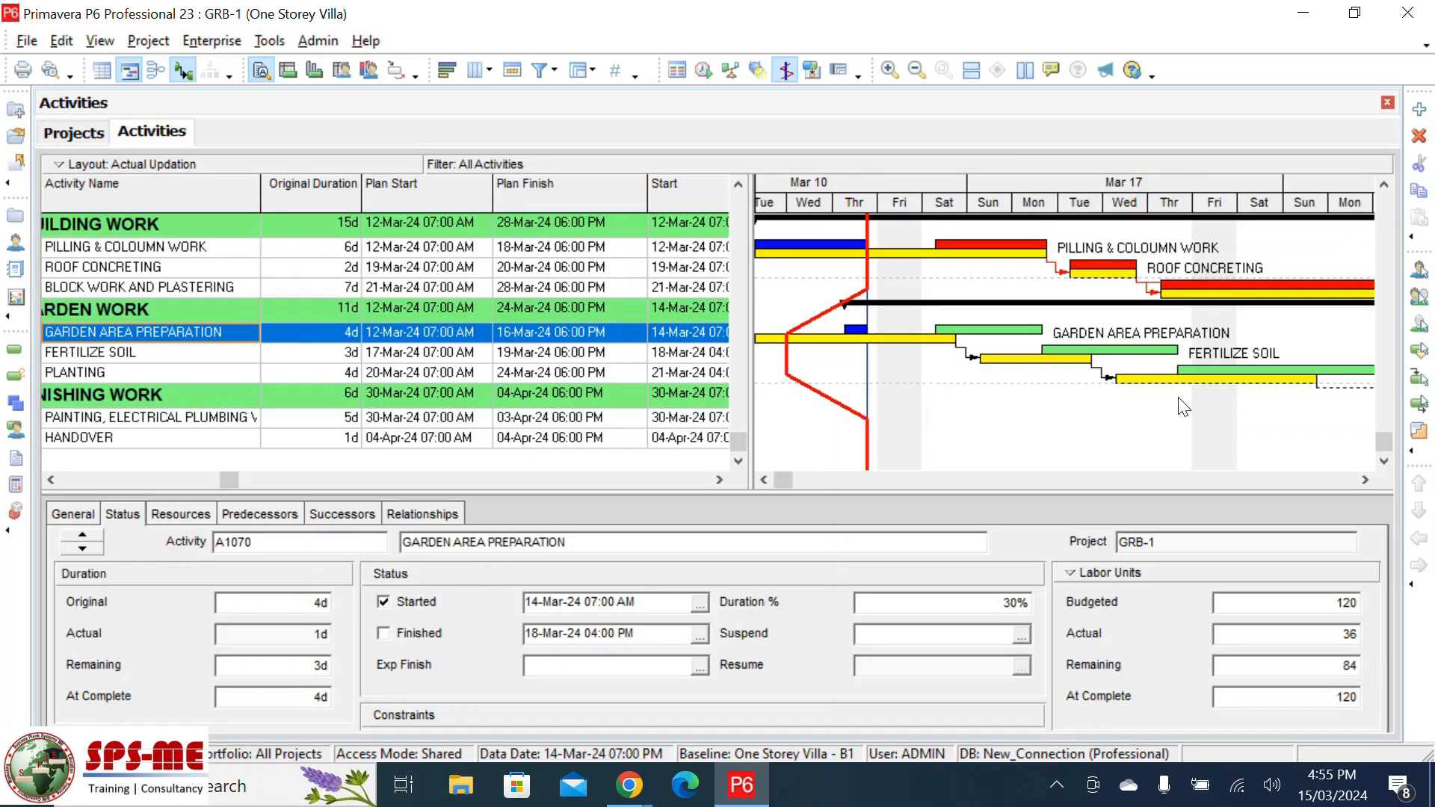
pyautogui.scroll(3, 556, 292)
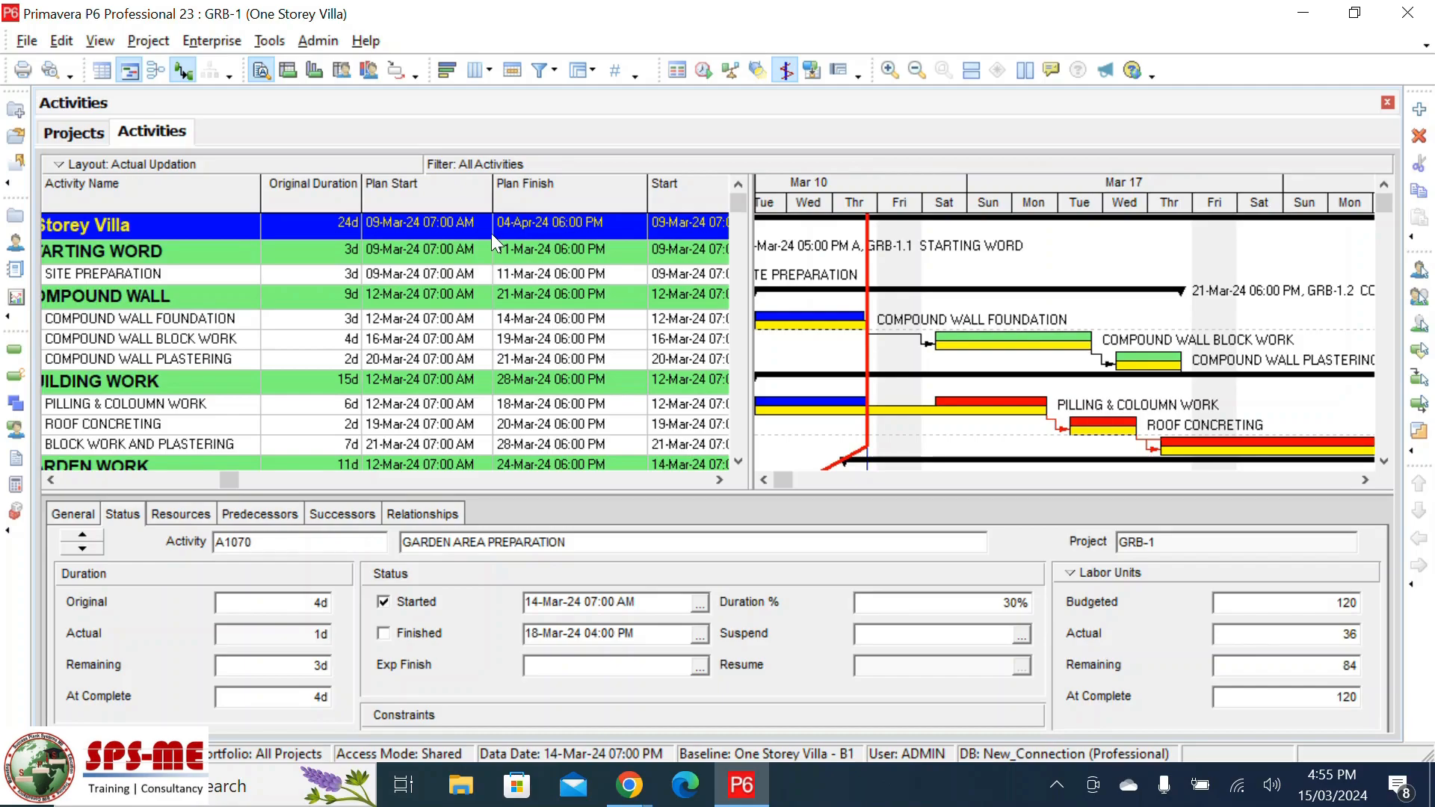
pyautogui.scroll(-1, 491, 233)
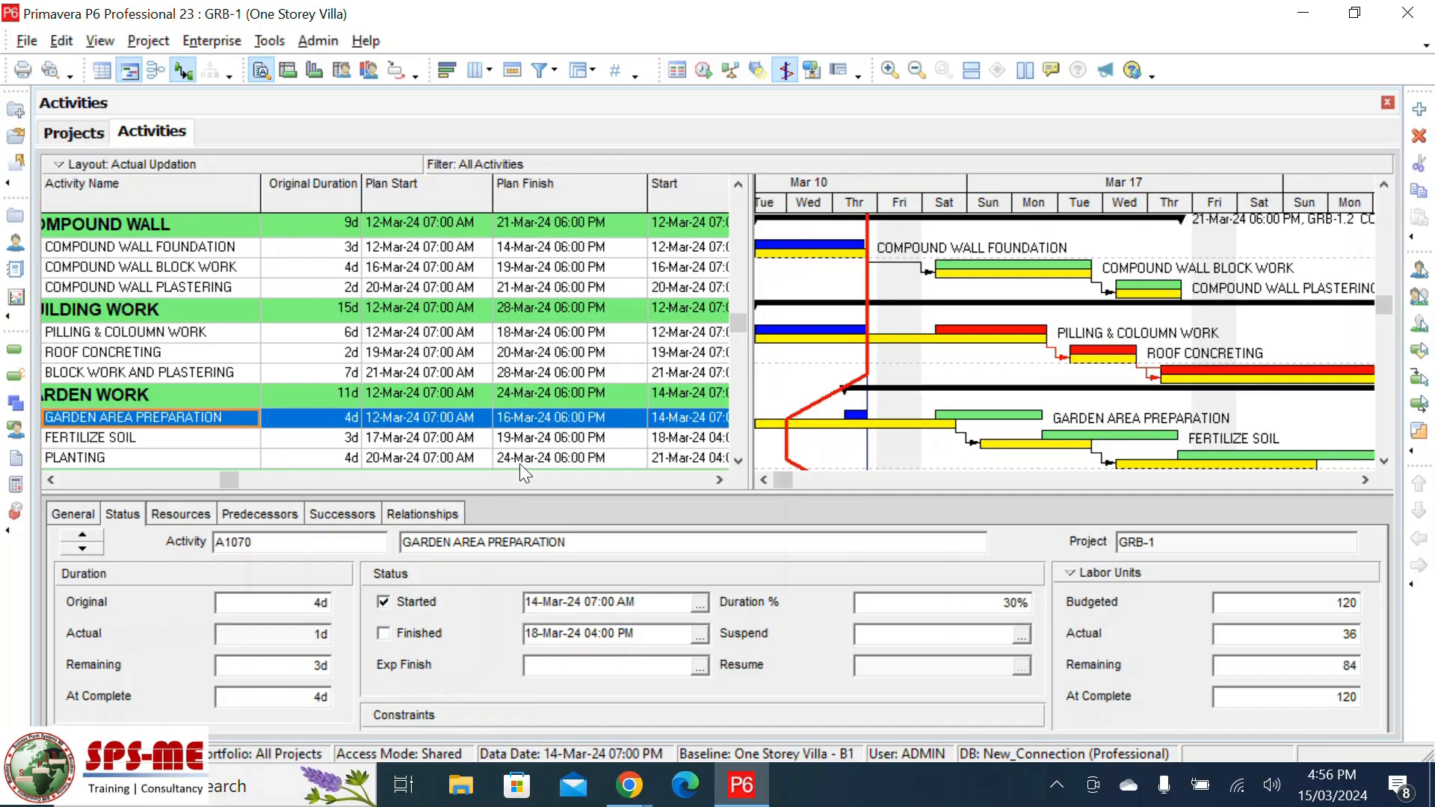
# - Compare the current and baseline bars of every work package, from STARTING WORK through COMPOUND WALL, BUILDING WORK and GARDEN WORK to HANDOVER
pyautogui.click(744, 461)
pyautogui.click(744, 461)
pyautogui.click(744, 461)
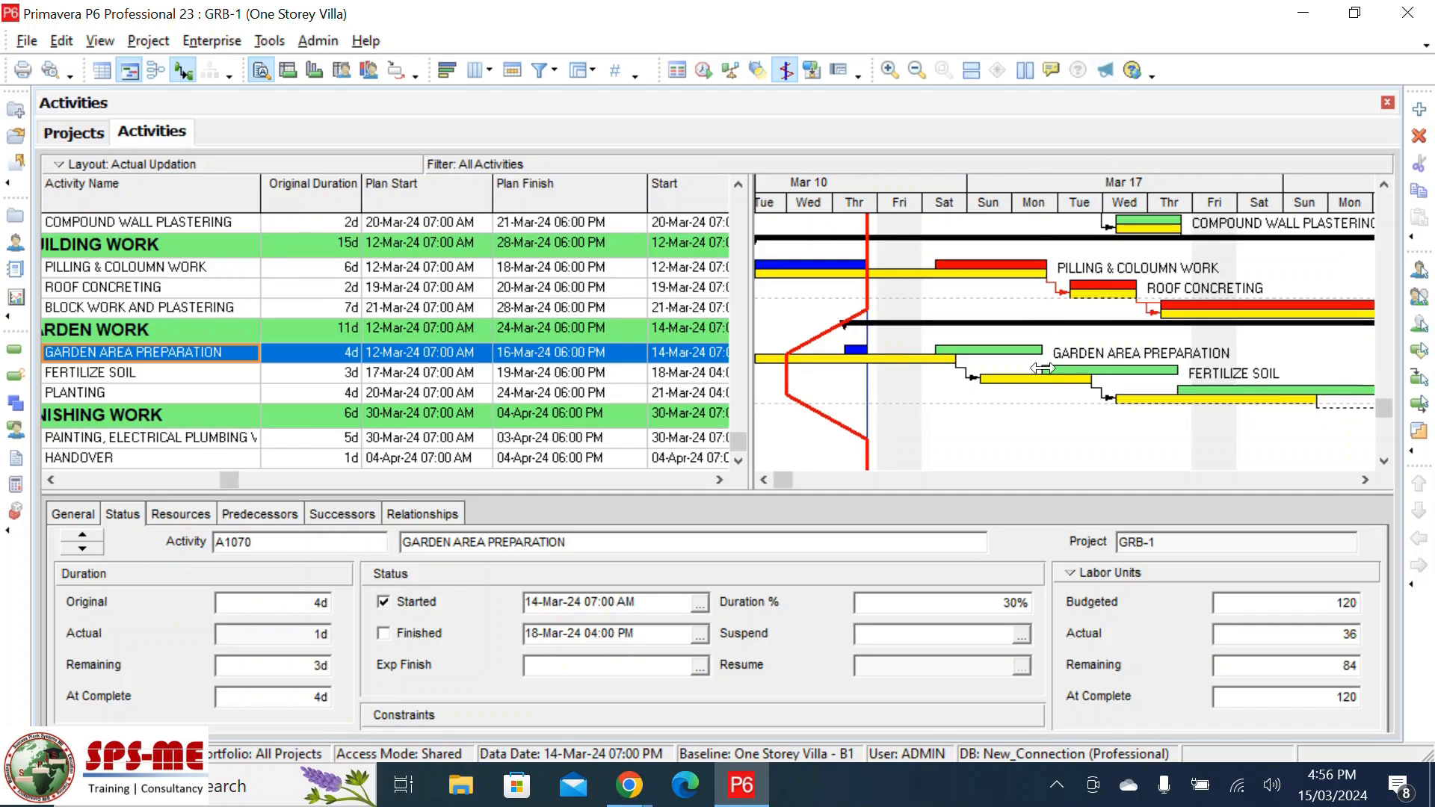
pyautogui.scroll(1, 1041, 369)
pyautogui.scroll(5, 1041, 369)
pyautogui.scroll(-7, 1097, 327)
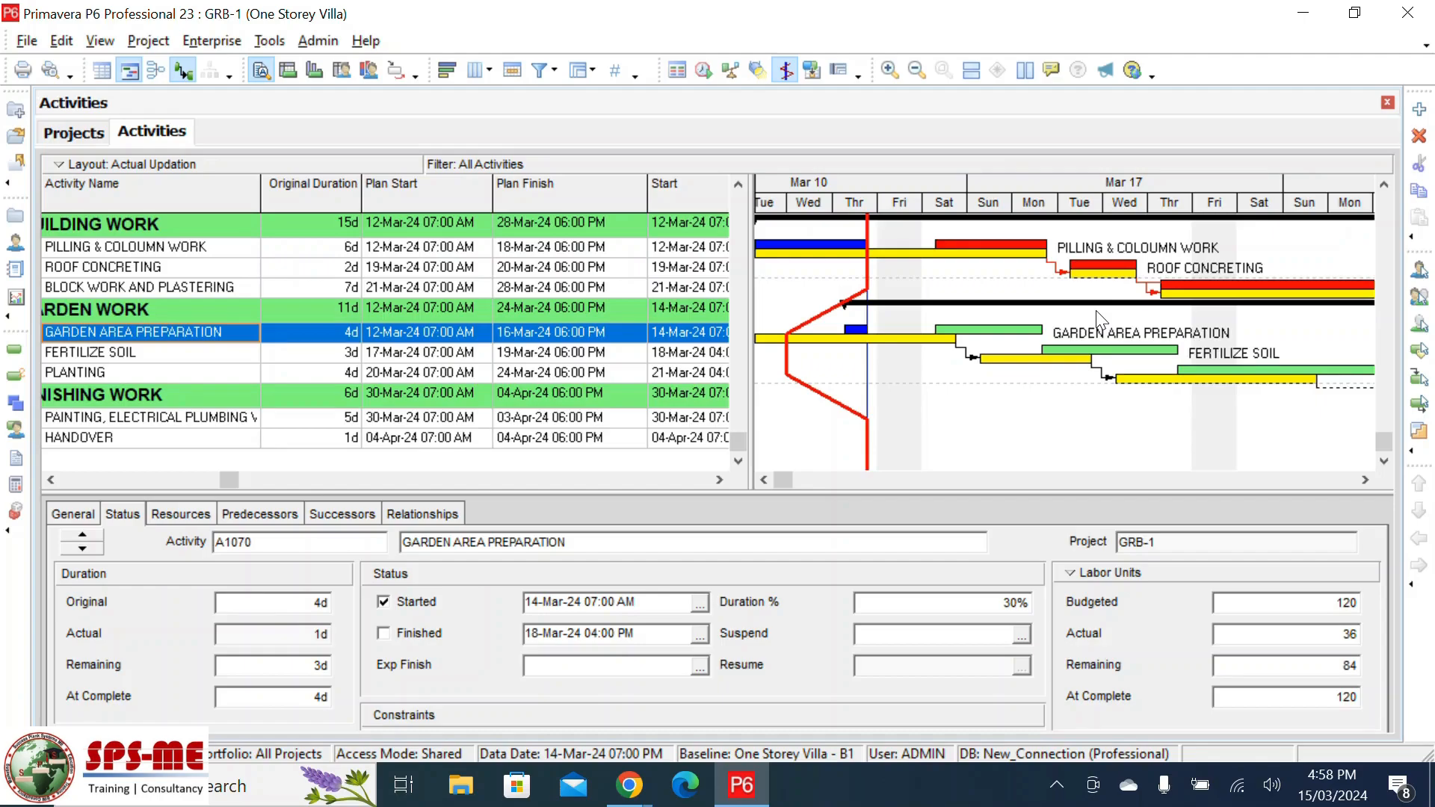
pyautogui.scroll(2, 972, 370)
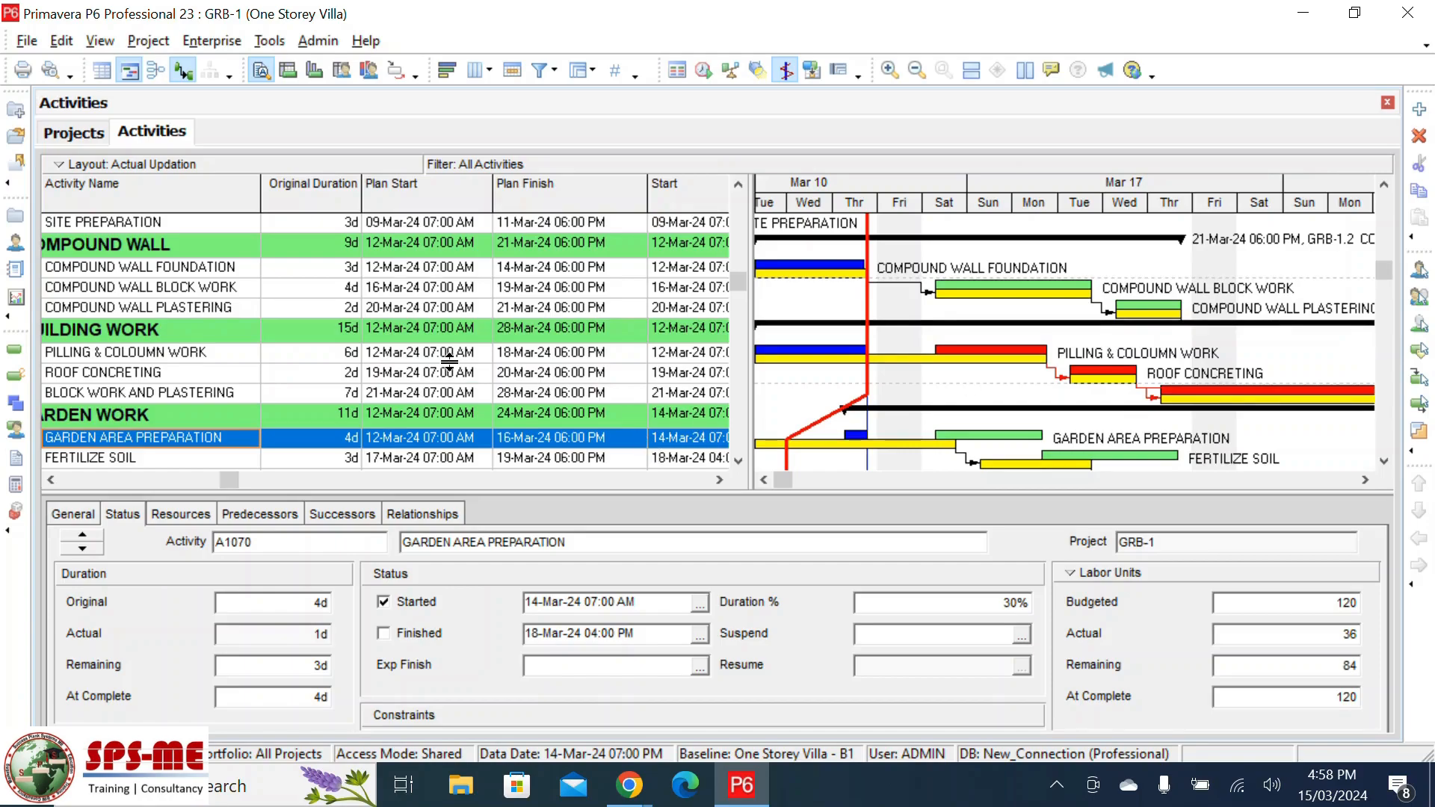
pyautogui.scroll(-2, 459, 366)
pyautogui.scroll(3, 461, 365)
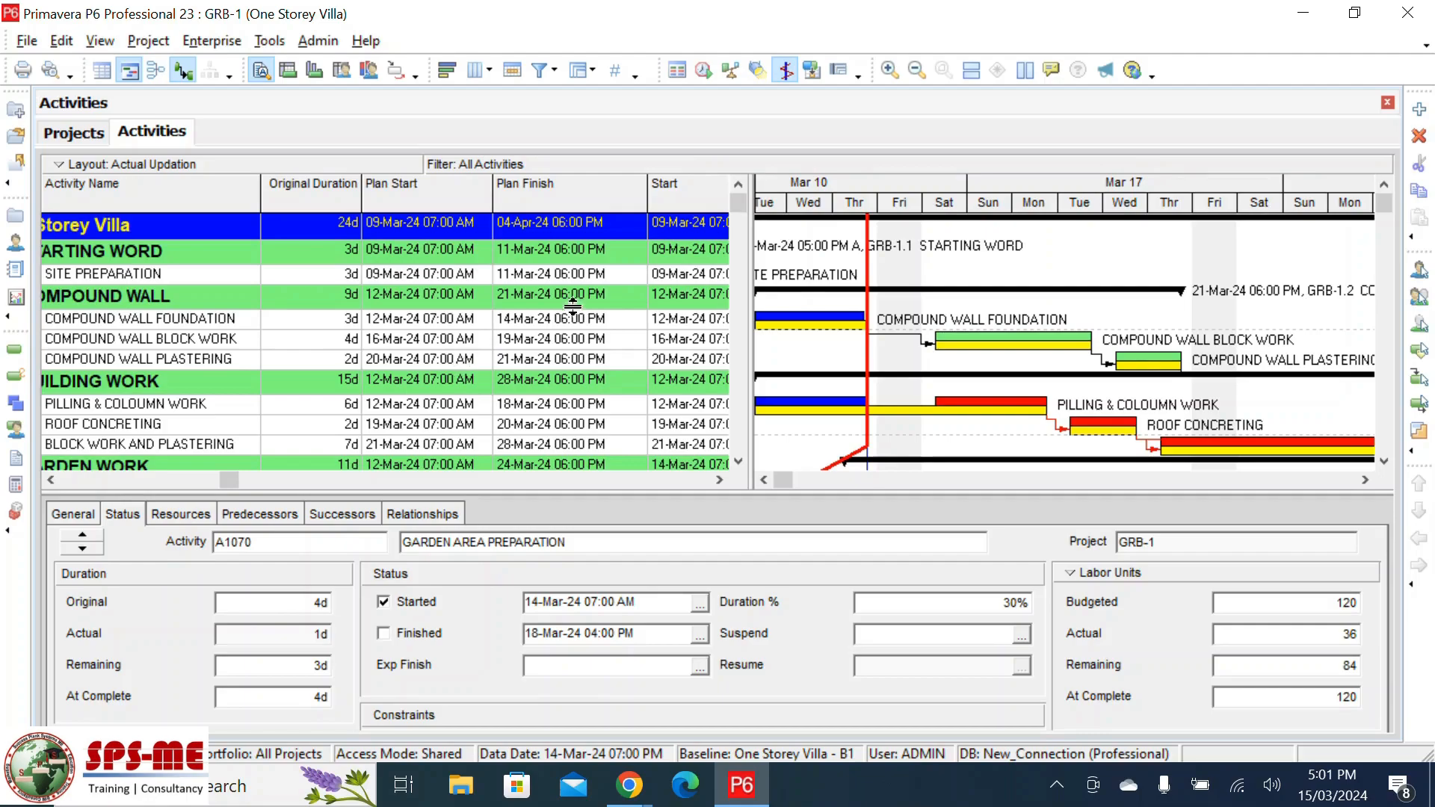
# - Switch to Chrome and open a new browser tab ready for a Google search
pyautogui.moveTo(609, 799)
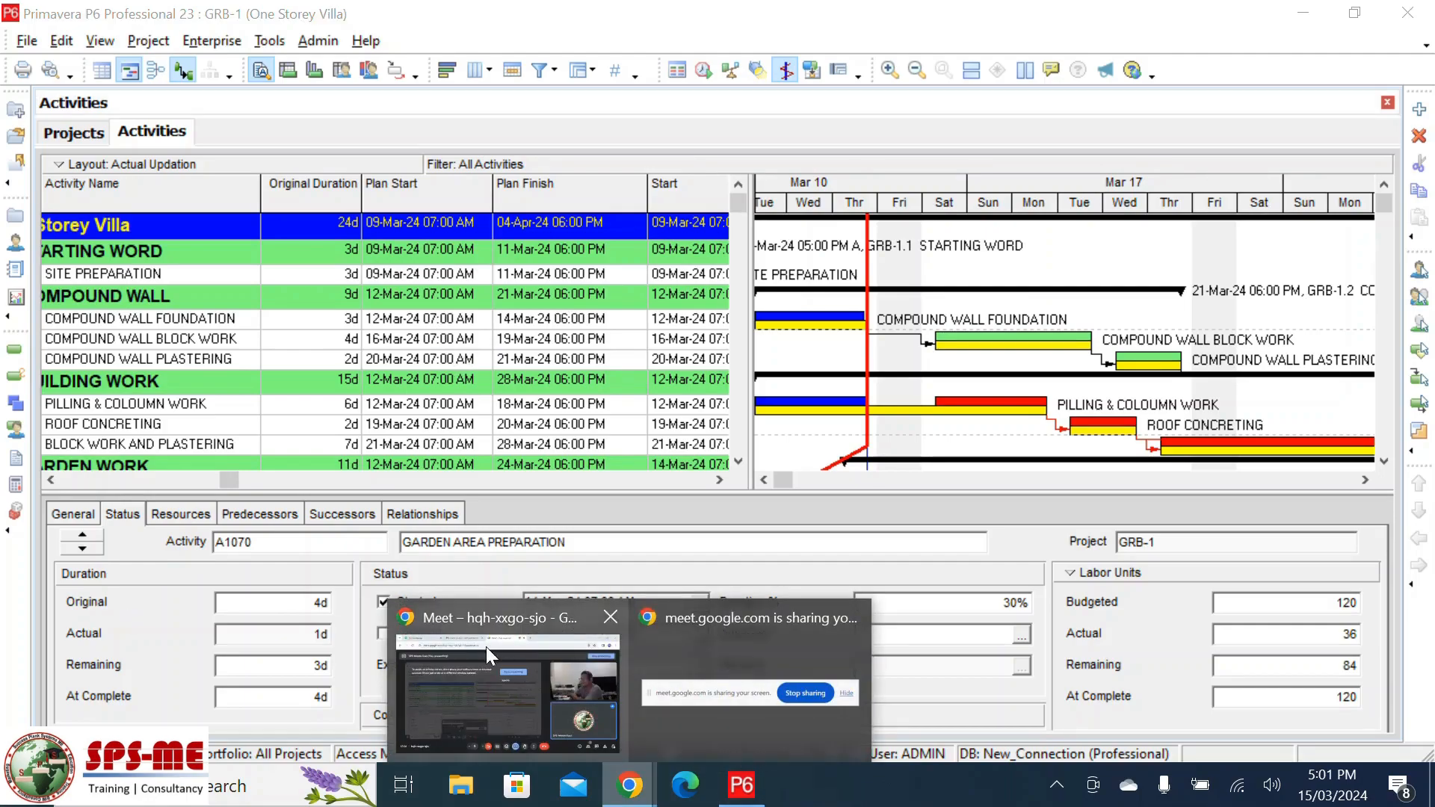
pyautogui.click(486, 647)
pyautogui.click(864, 24)
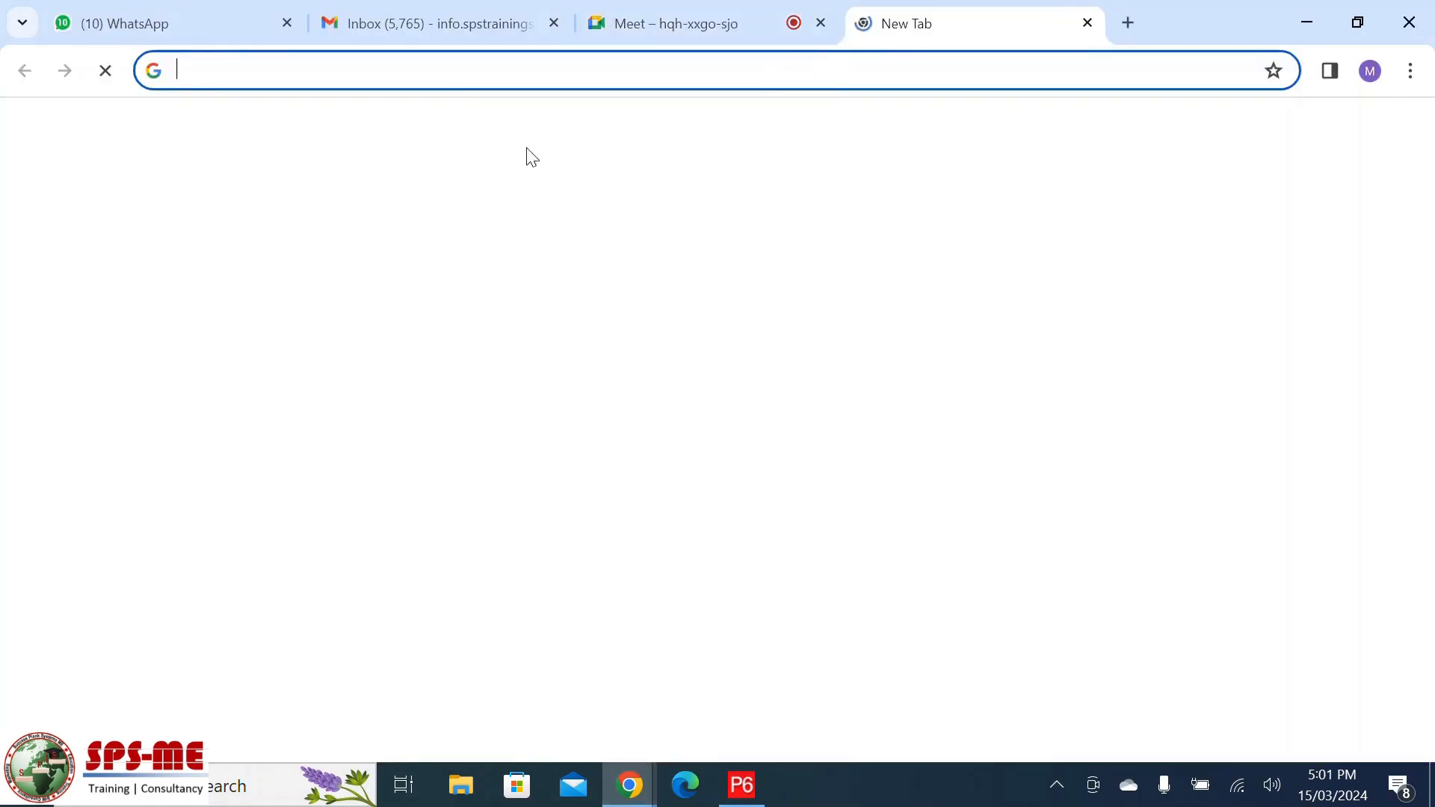
pyautogui.click(506, 446)
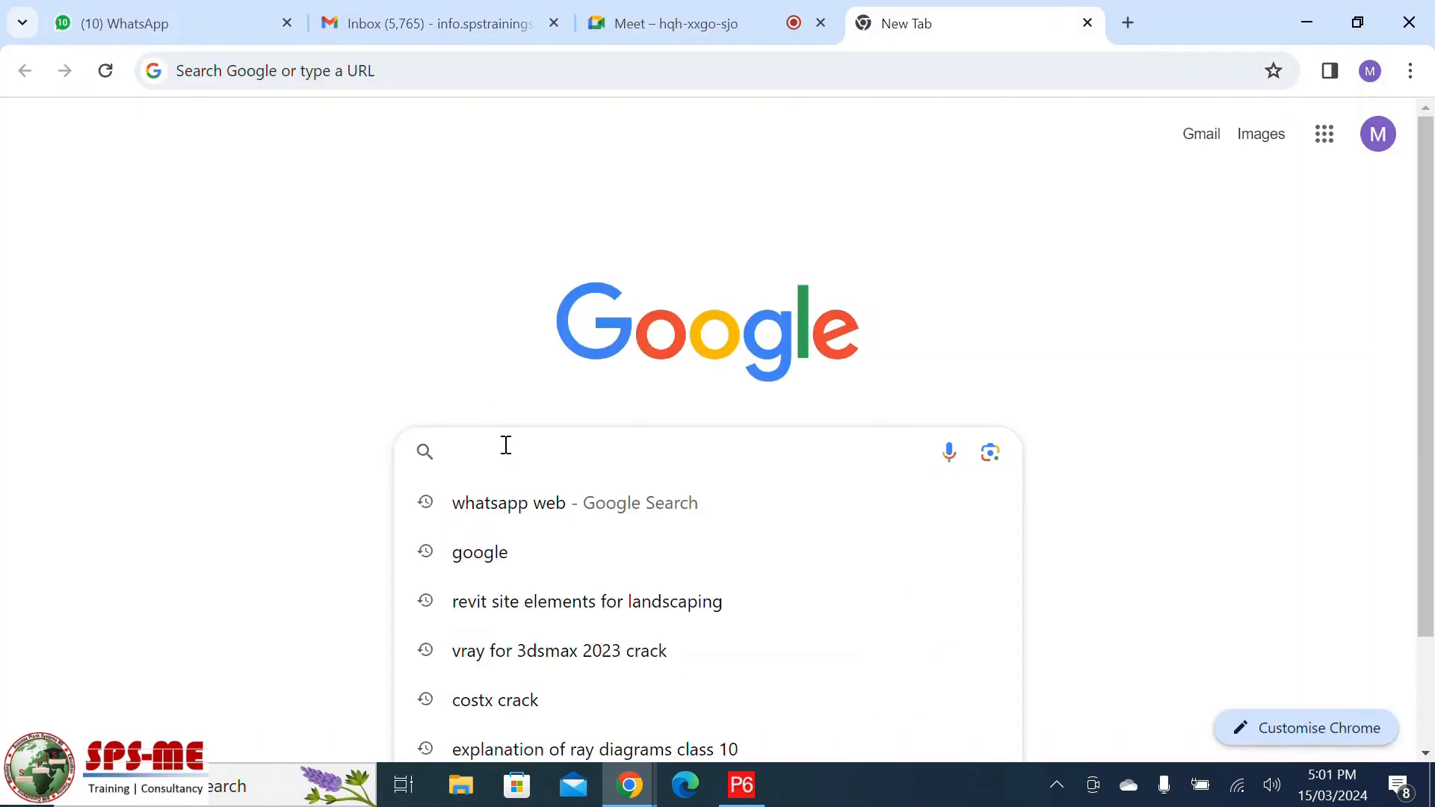
pyautogui.write('pri')
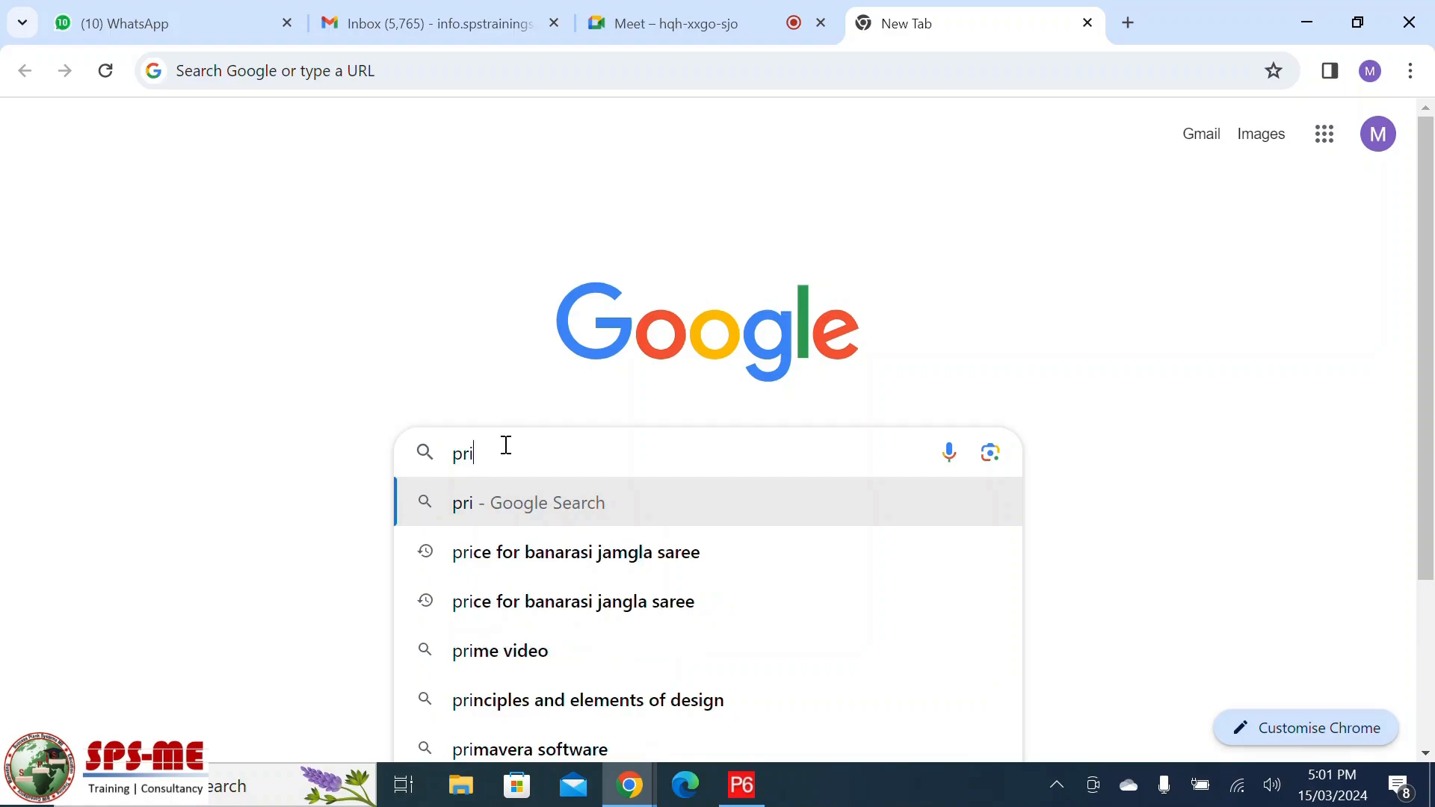
pyautogui.write('ma')
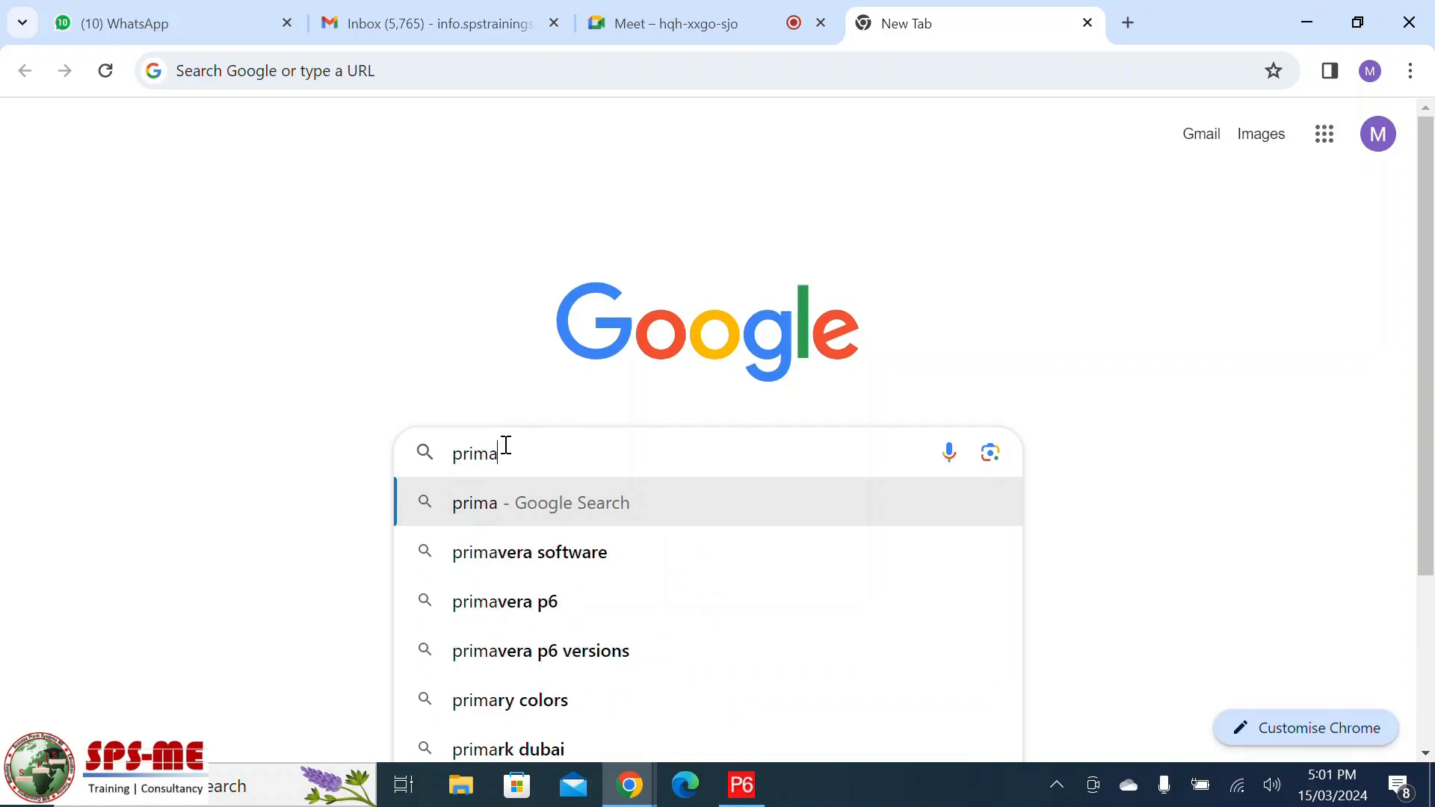
pyautogui.write('vera')
pyautogui.press('BackSpace')
pyautogui.press('BackSpace')
pyautogui.press('BackSpace')
pyautogui.press('BackSpace')
pyautogui.press('BackSpace')
pyautogui.press('BackSpace')
pyautogui.press('BackSpace')
pyautogui.press('BackSpace')
pyautogui.press('BackSpace')
# - Search Google for "4d planning" and show the image results
pyautogui.write('4d')
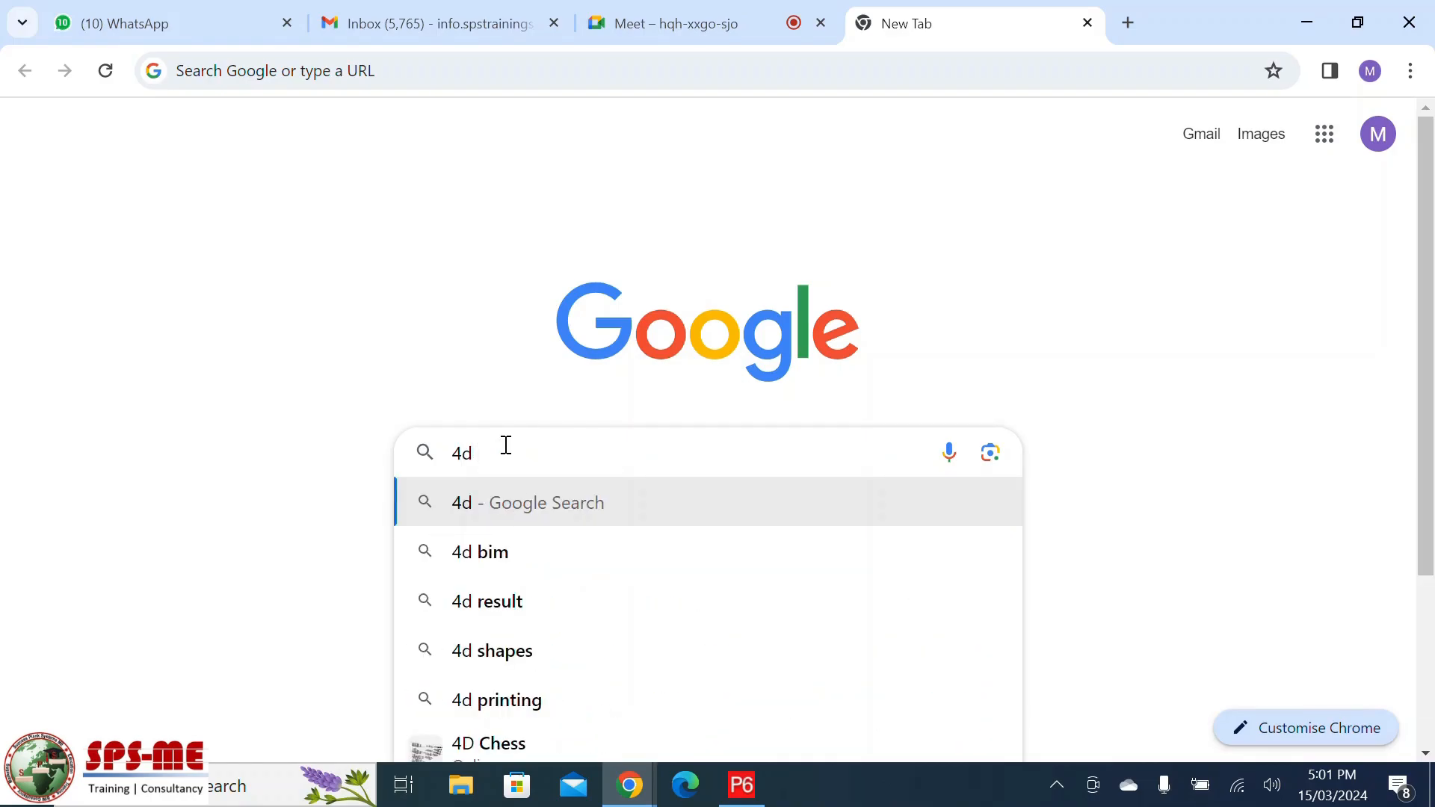
pyautogui.write(' ola')
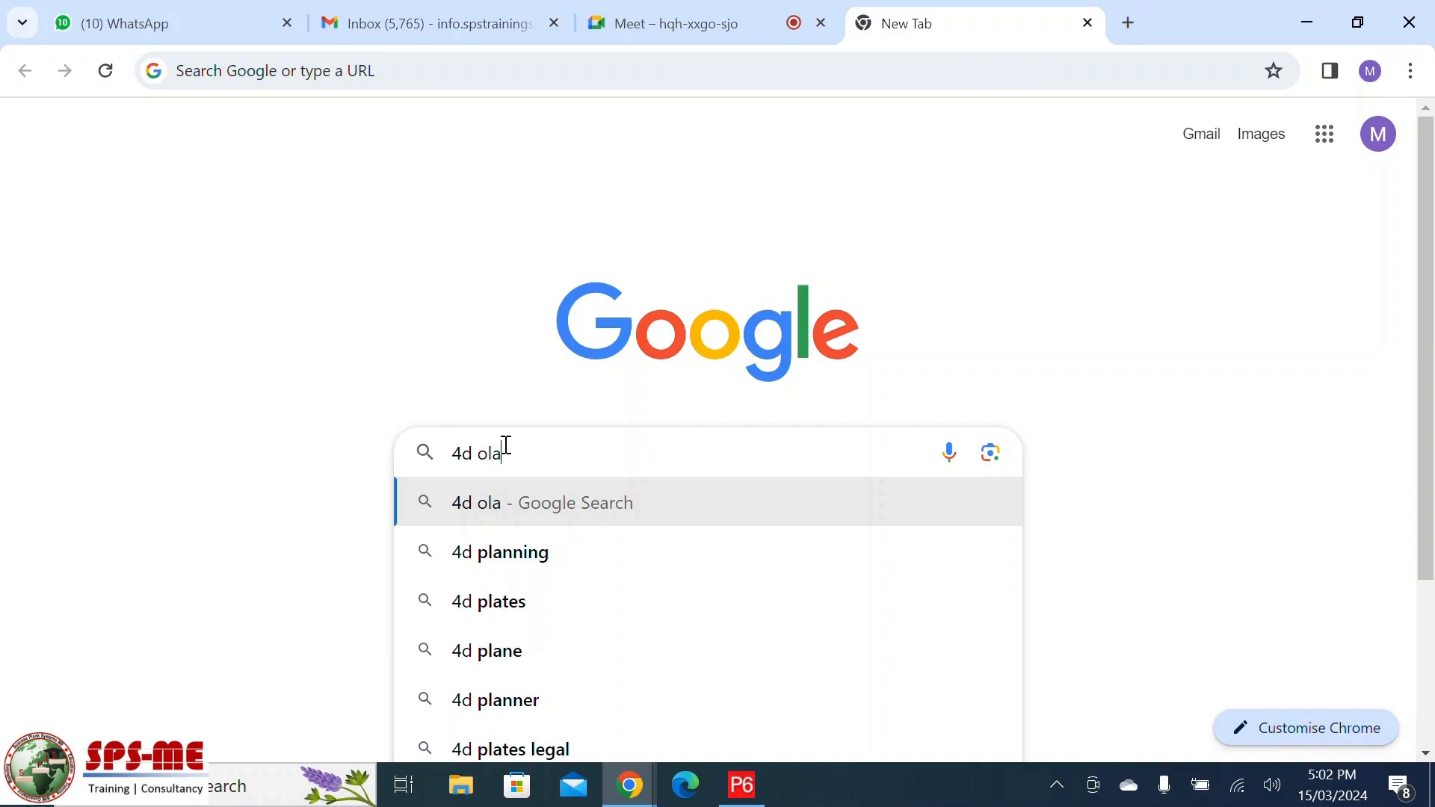
pyautogui.press('BackSpace')
pyautogui.press('BackSpace')
pyautogui.press('BackSpace')
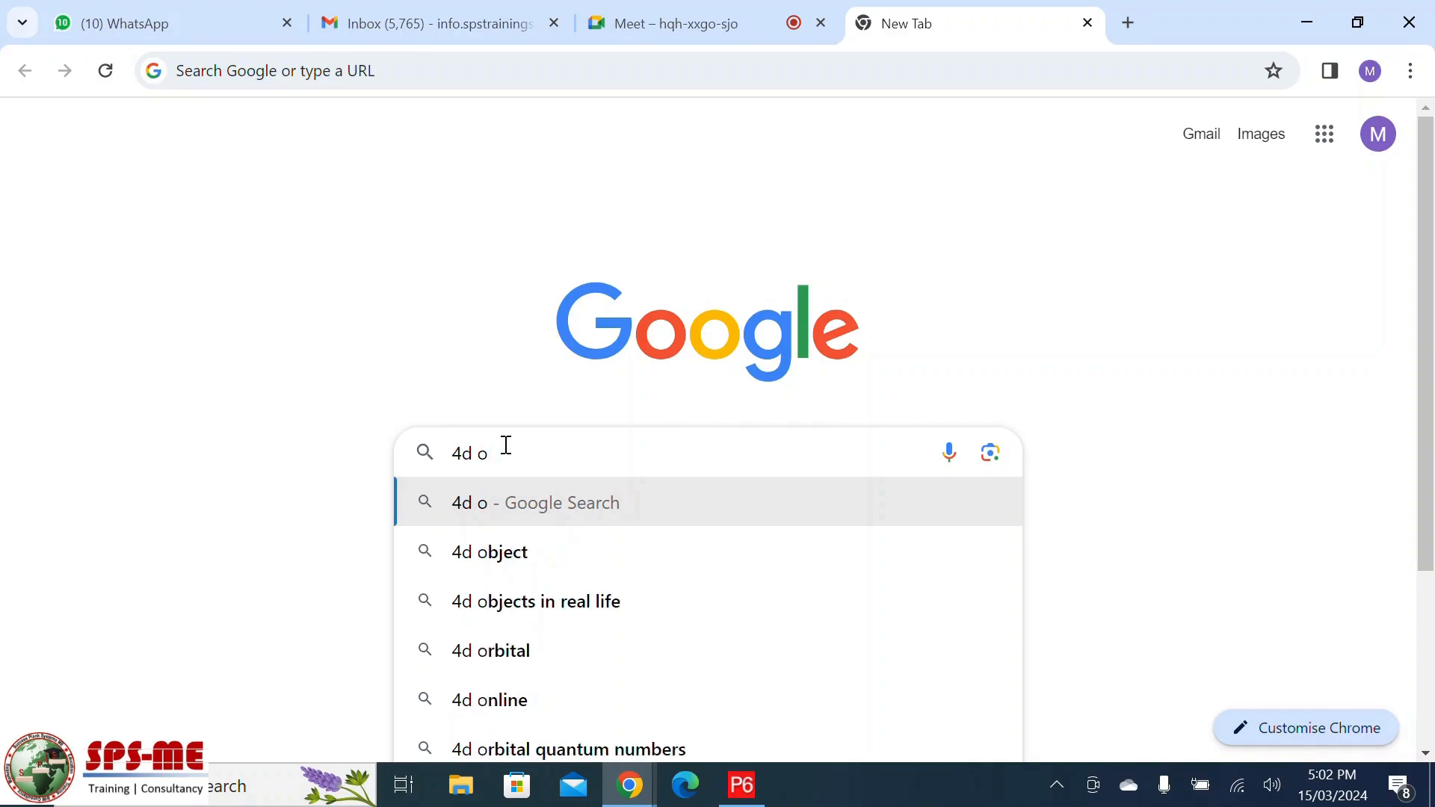
pyautogui.write('plannin')
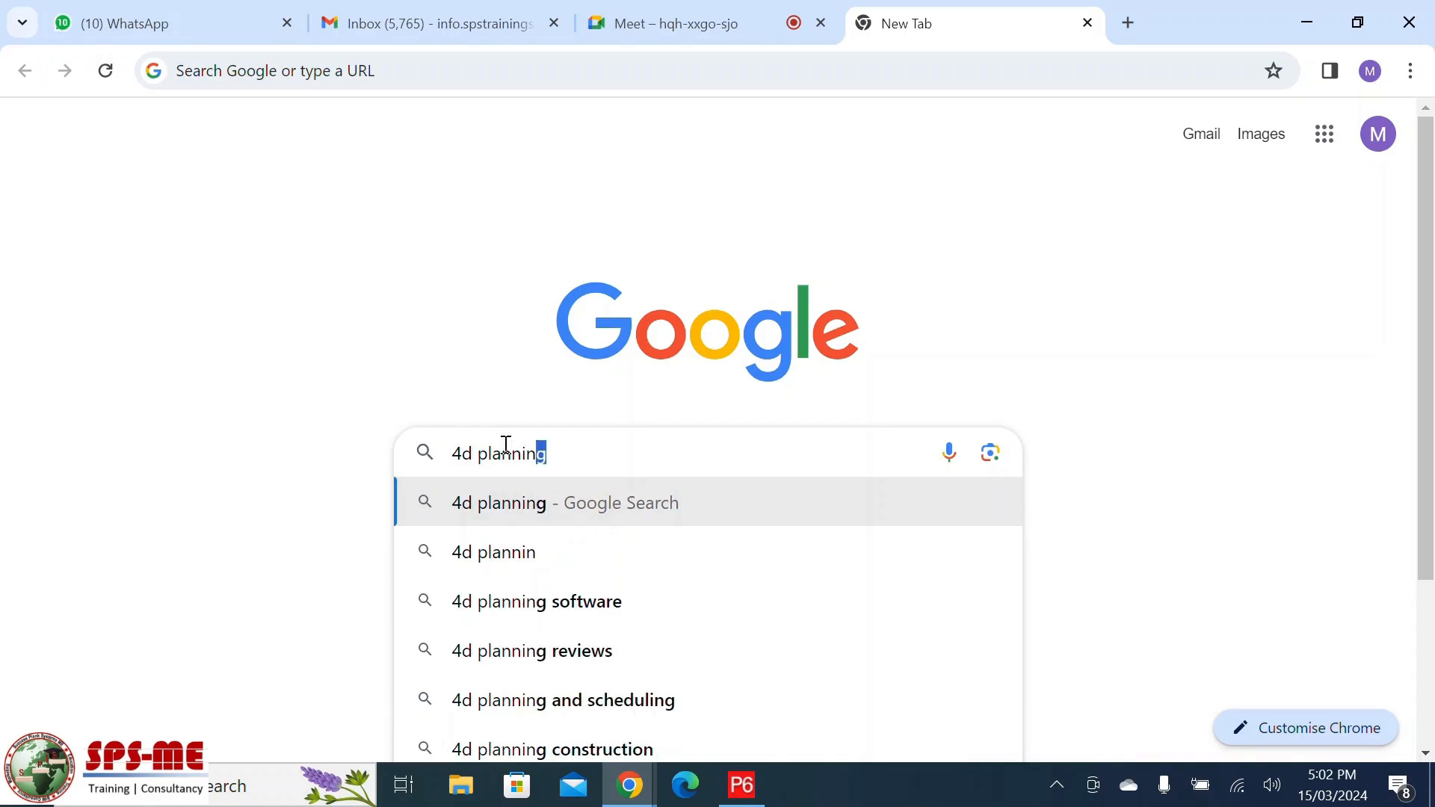
pyautogui.press('Return')
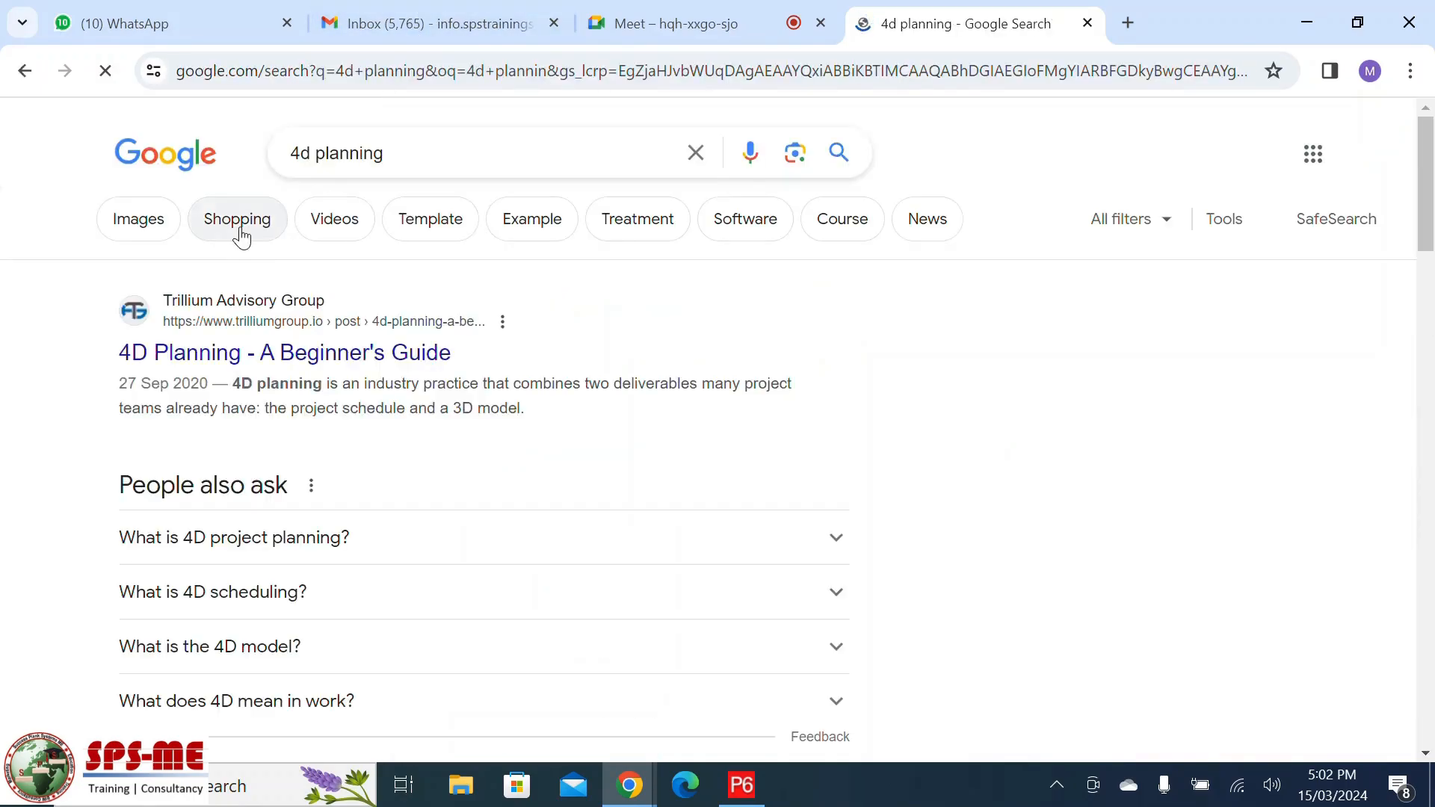
pyautogui.click(150, 227)
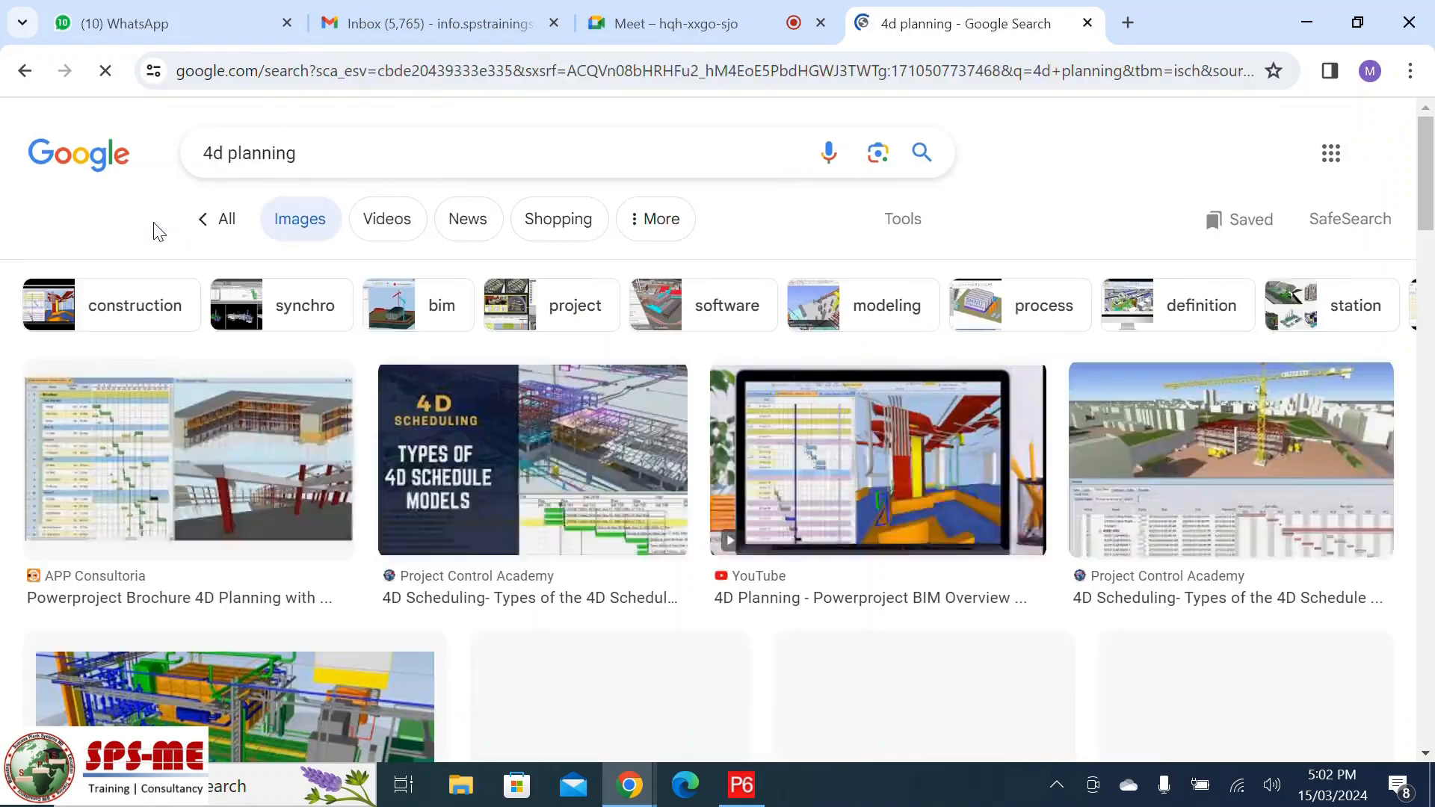
# - Preview the Powerproject Brochure 4D Planning image from APP Consultoria and browse the other 4D planning image results
pyautogui.click(193, 482)
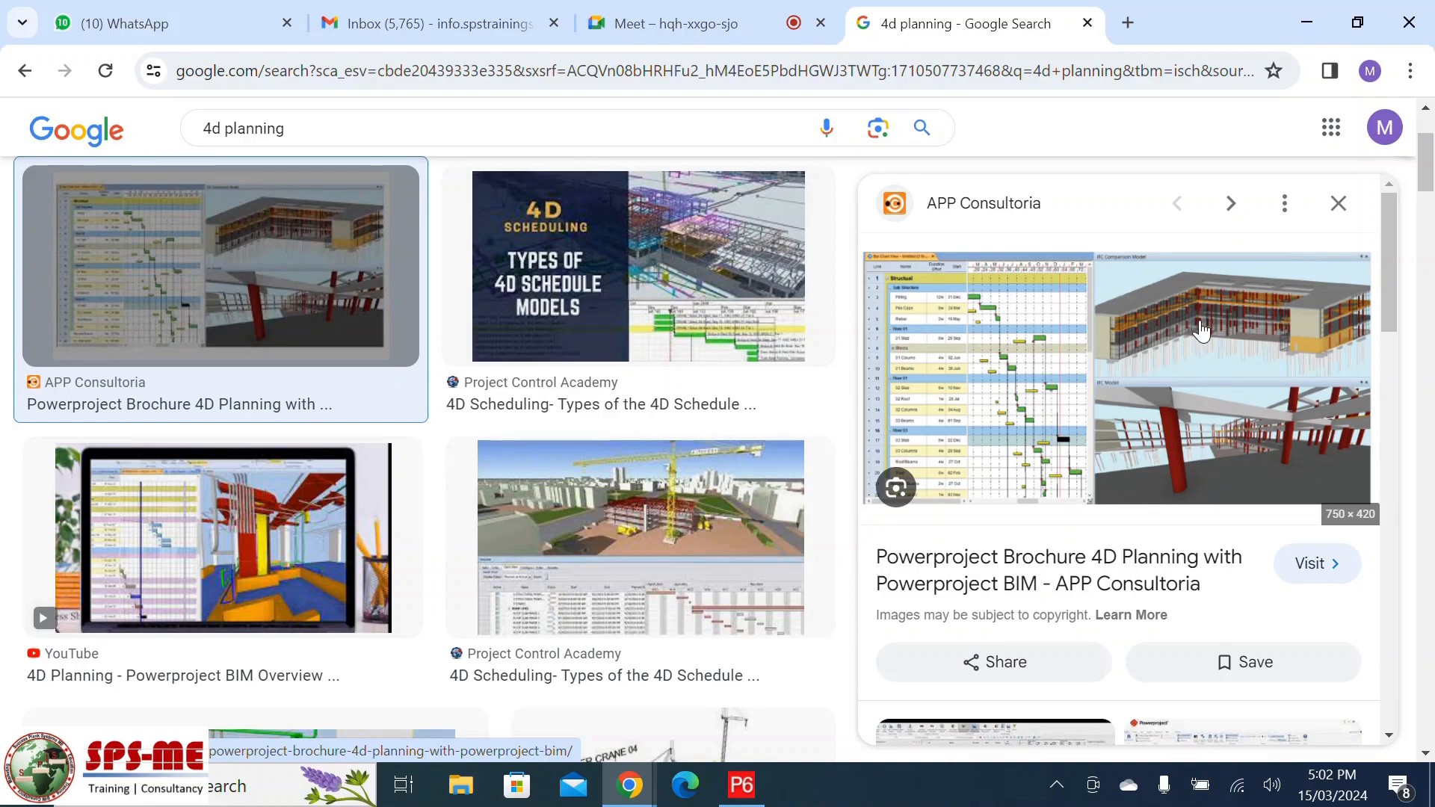
pyautogui.scroll(-5, 329, 461)
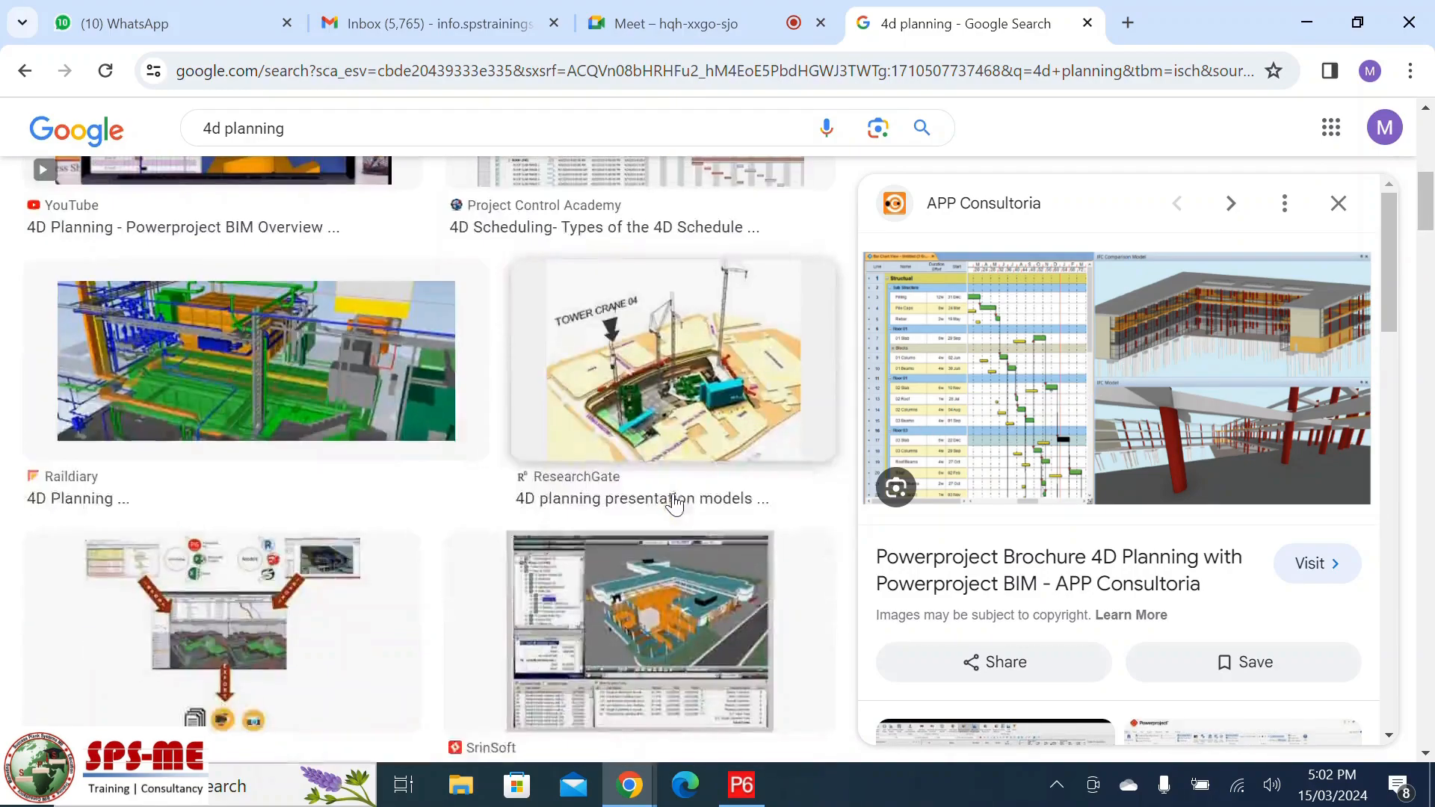
pyautogui.scroll(-4, 513, 593)
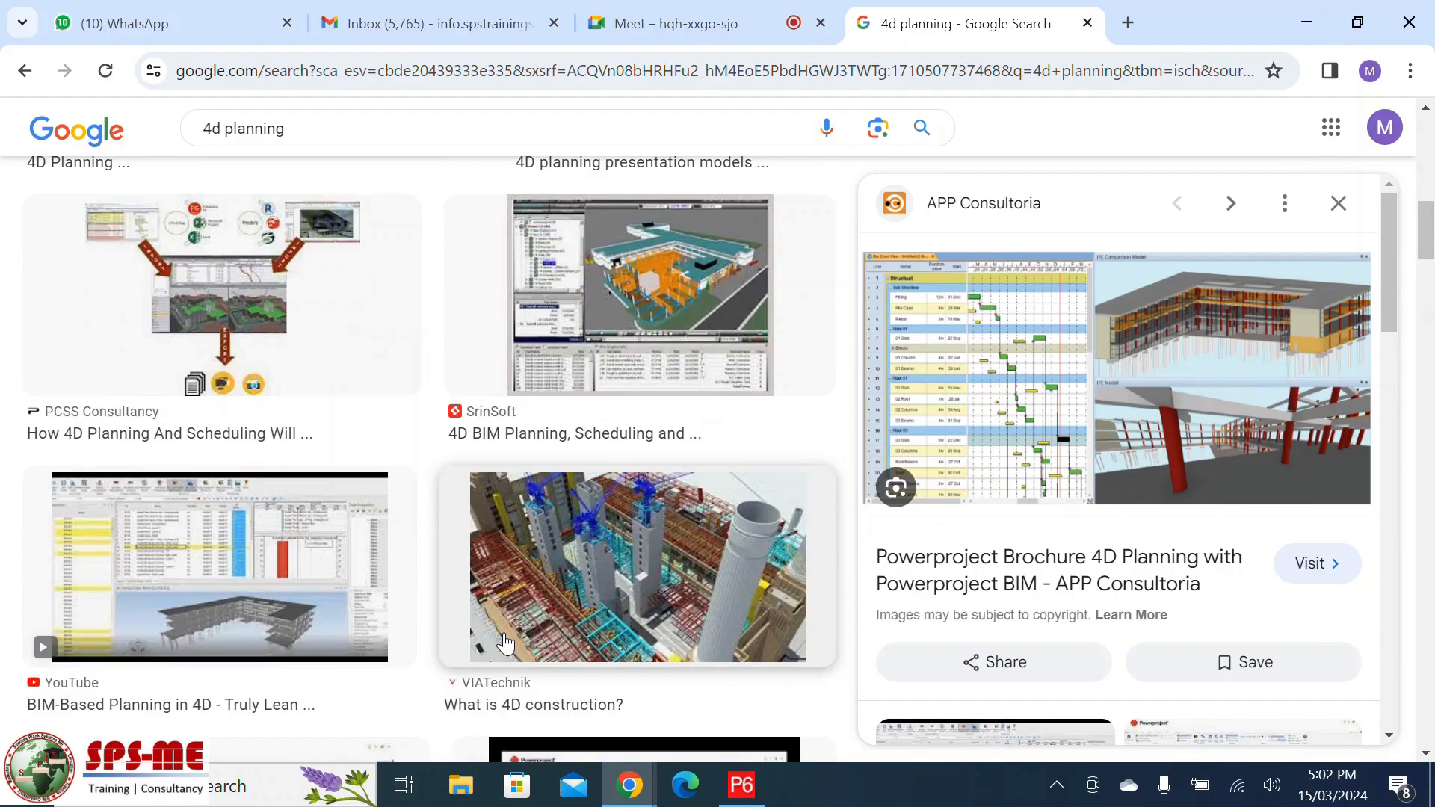
pyautogui.scroll(-4, 513, 593)
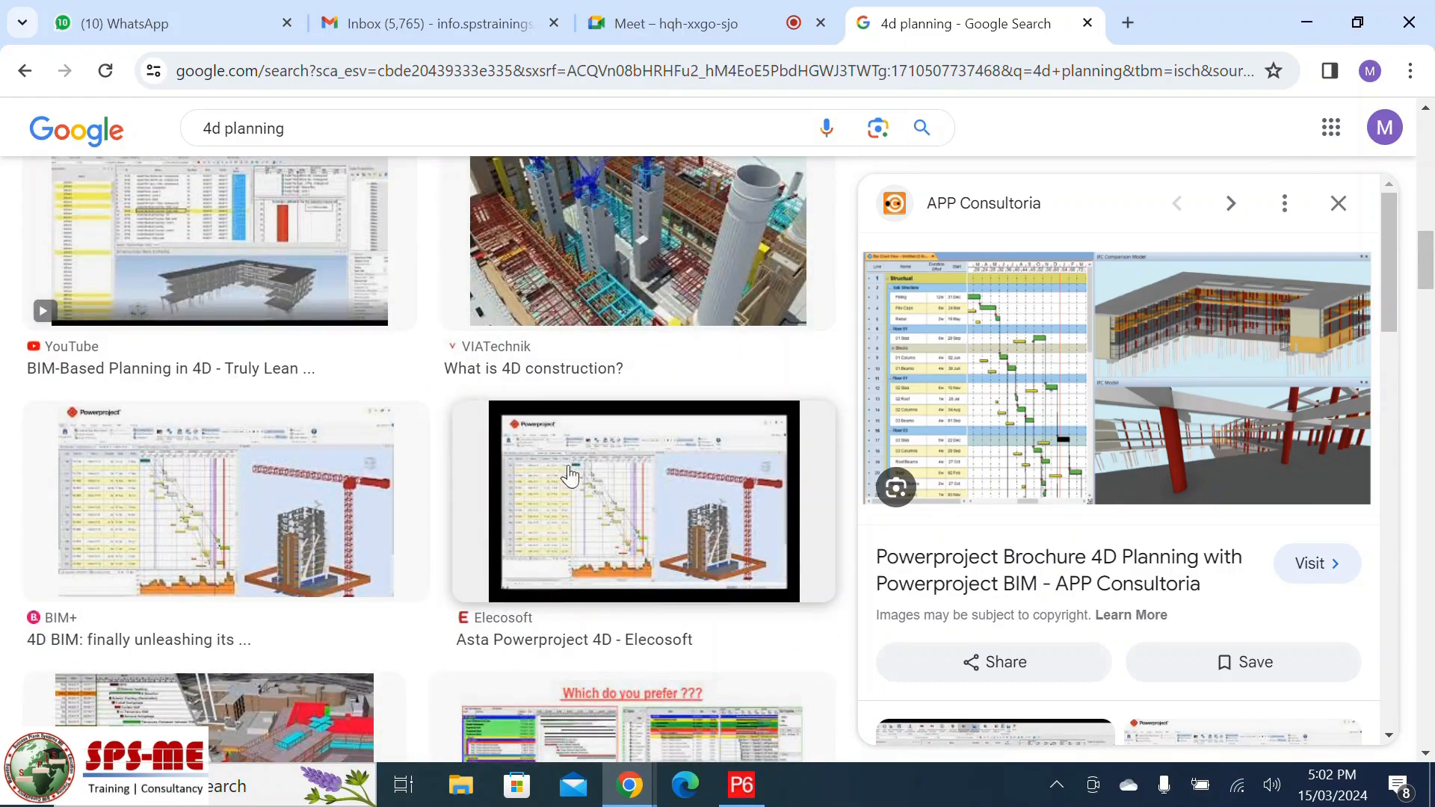
pyautogui.scroll(10, 572, 497)
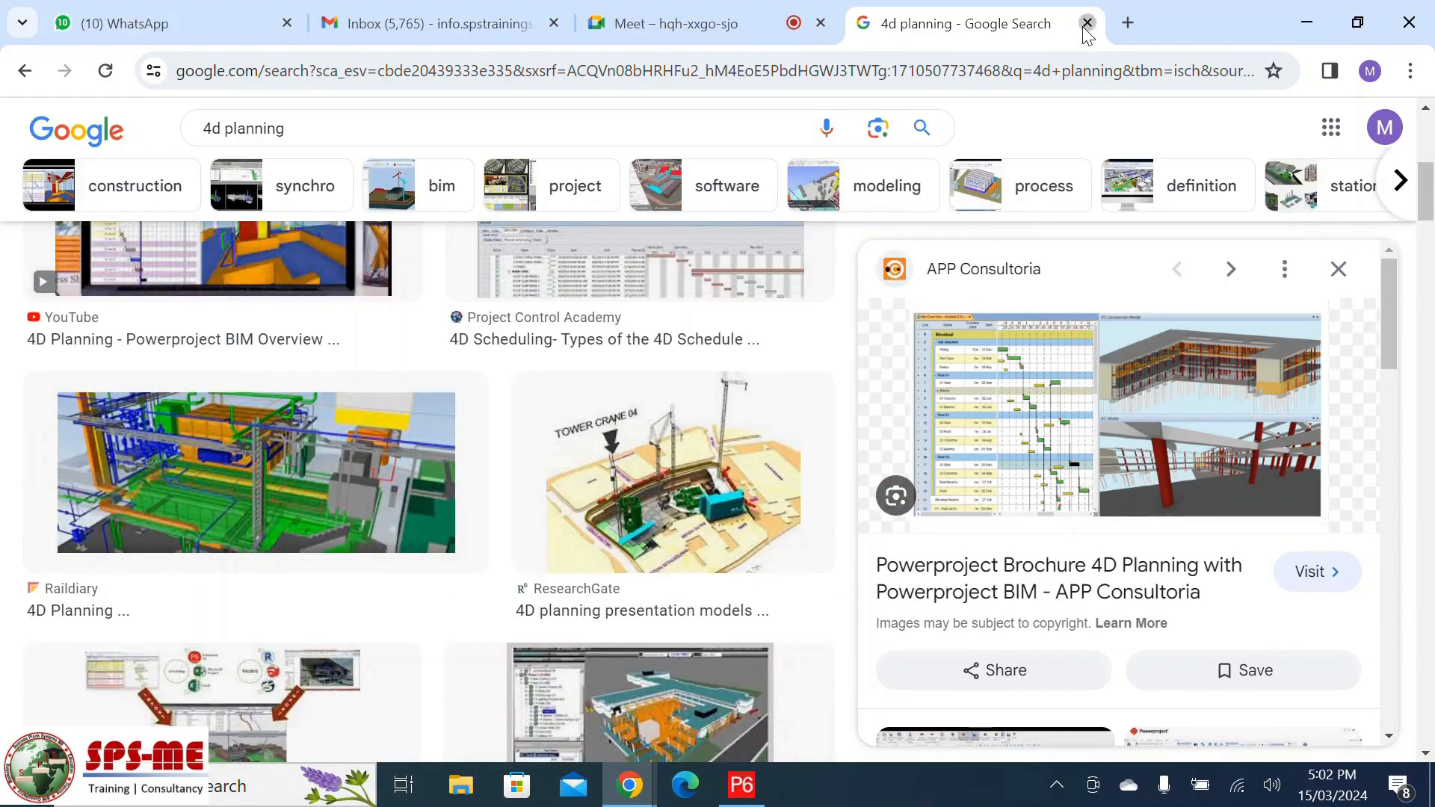
# - Close the 4d planning search tab and switch back to Primavera P6
pyautogui.click(1088, 23)
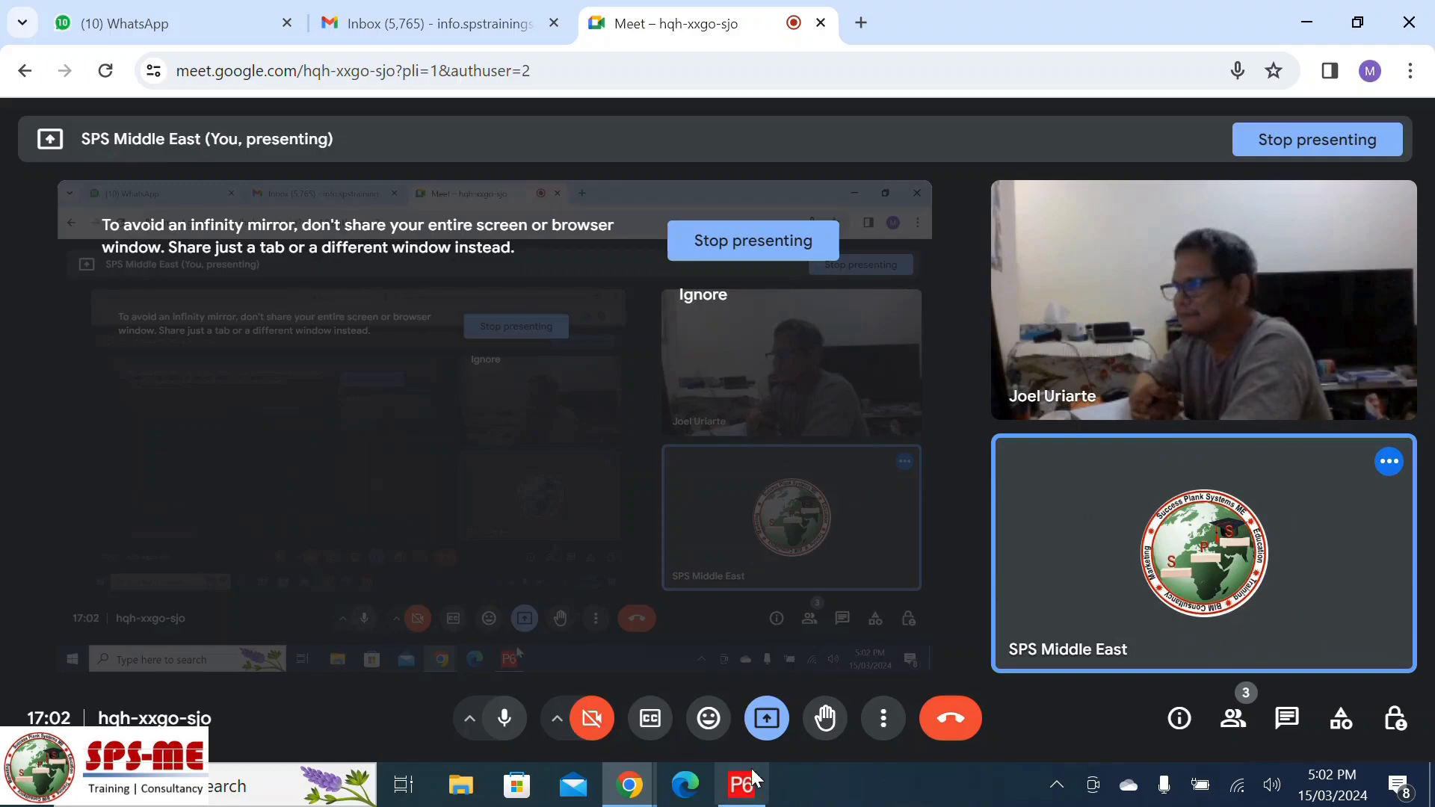
pyautogui.click(748, 789)
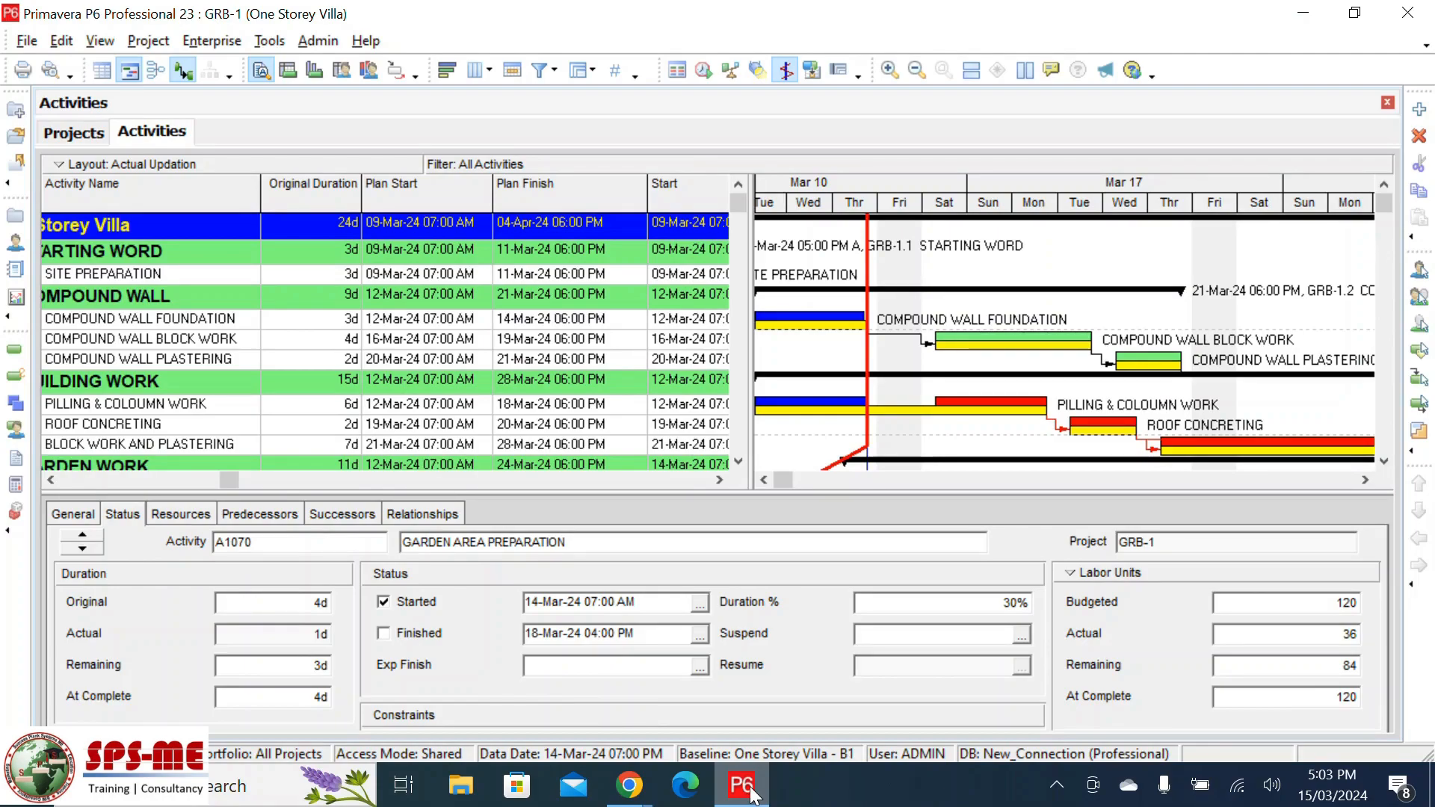
pyautogui.click(623, 779)
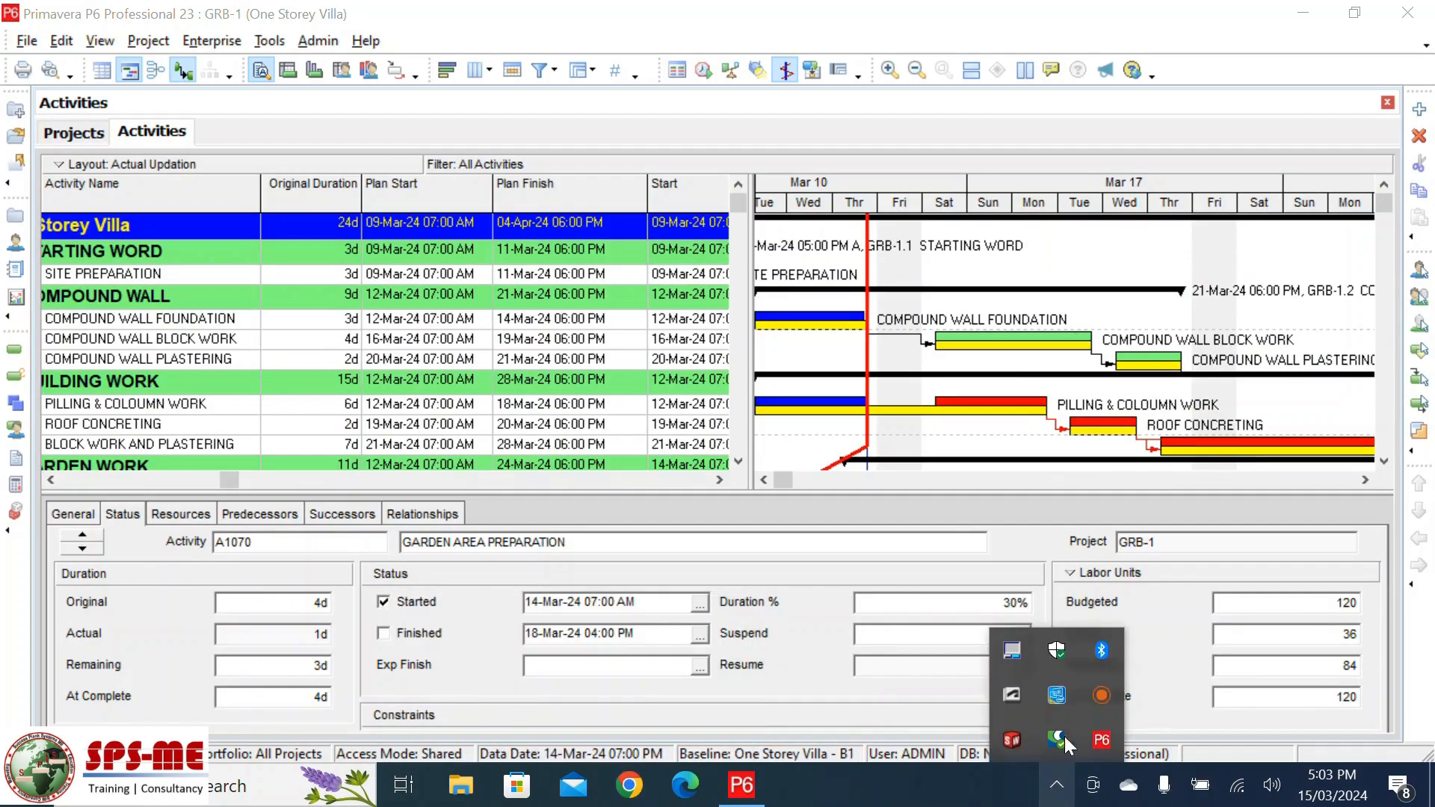
pyautogui.click(1099, 696)
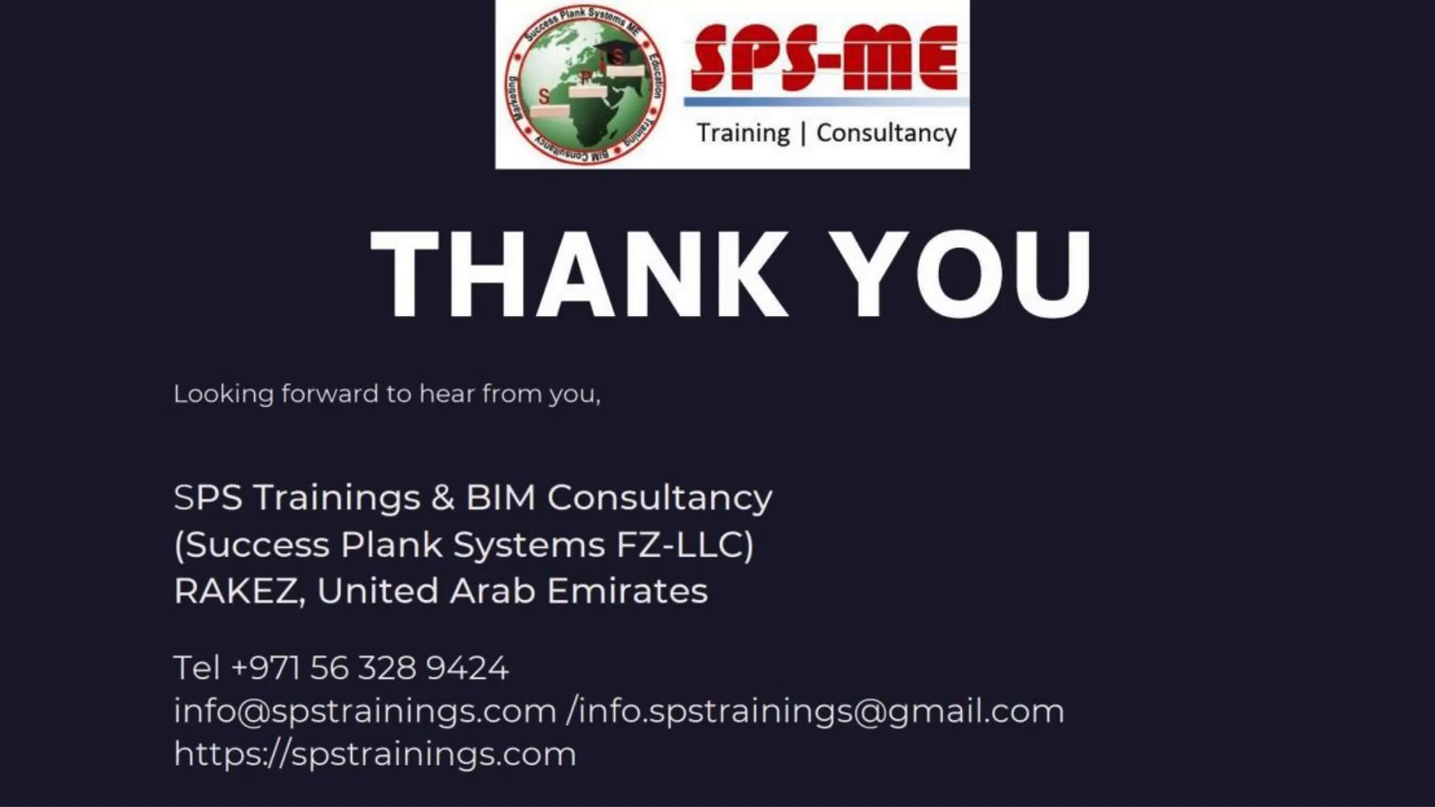